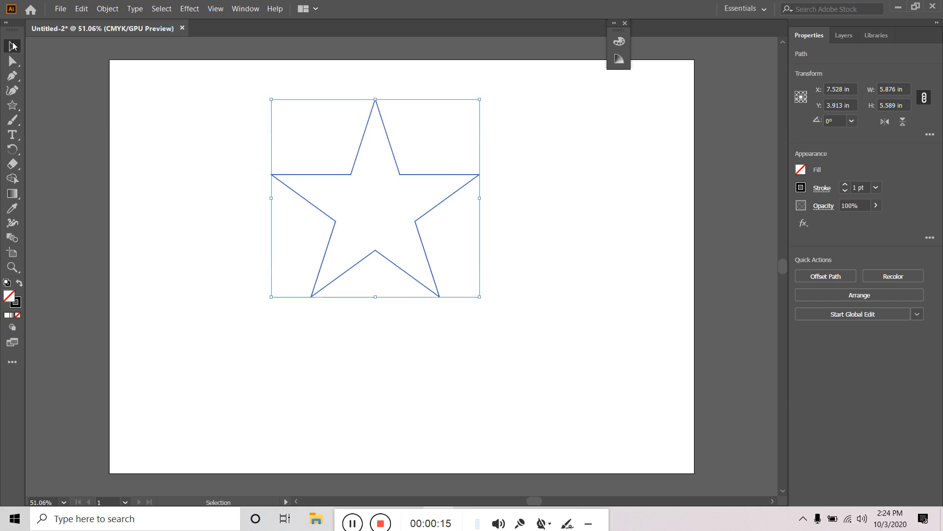
- Set the selected star's stroke weight to 4 pt
click(846, 185)
click(846, 186)
click(846, 185)
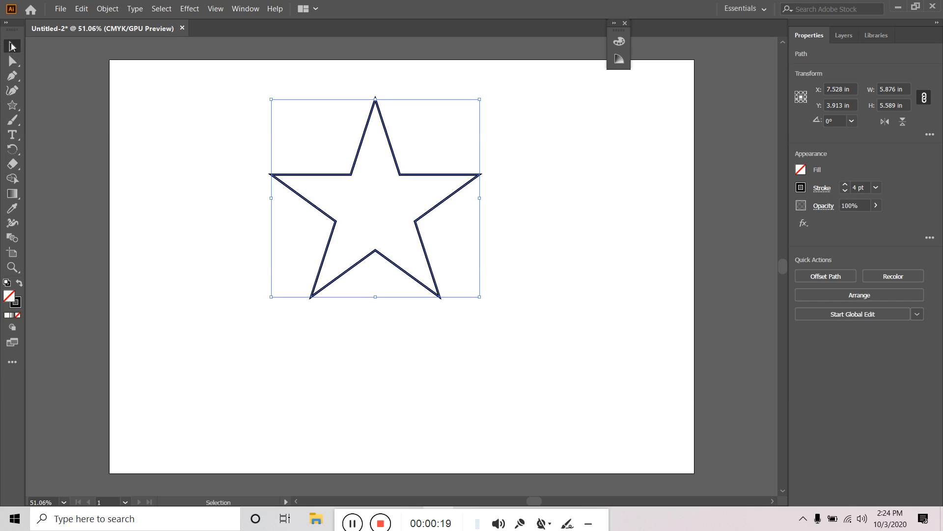
- Scale the star down proportionally about its center to about 4.07 by 3.87 in and move it lower on the artboard
key(space)
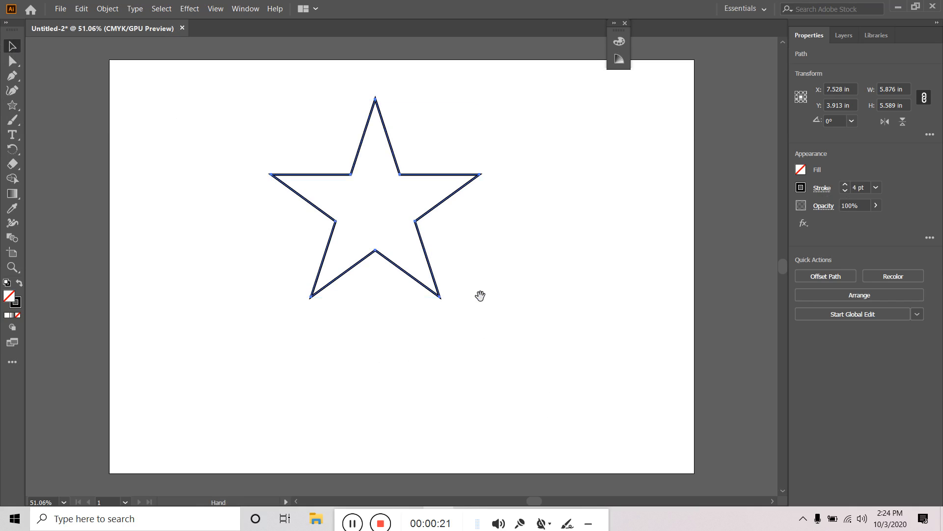
key(shift)
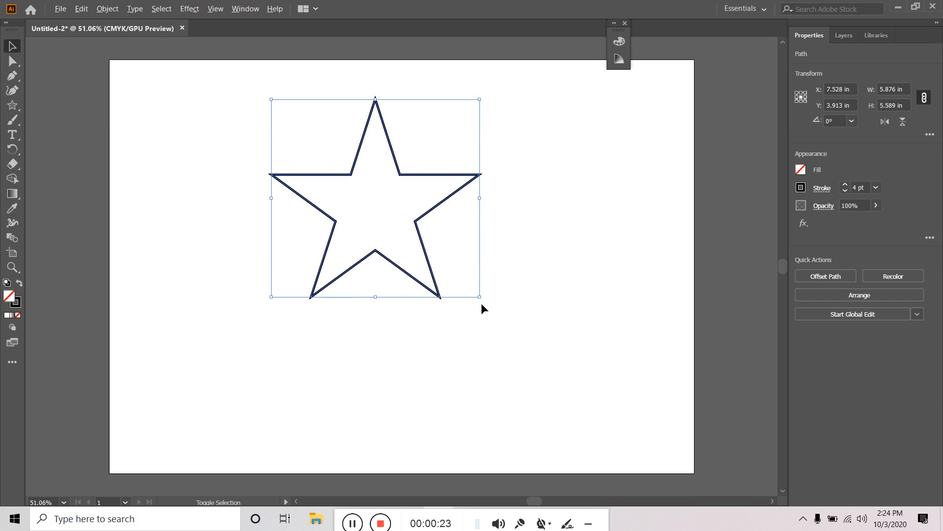
mouse_move(479, 297)
mouse_down()
mouse_move(448, 247)
mouse_move(448, 266)
mouse_up()
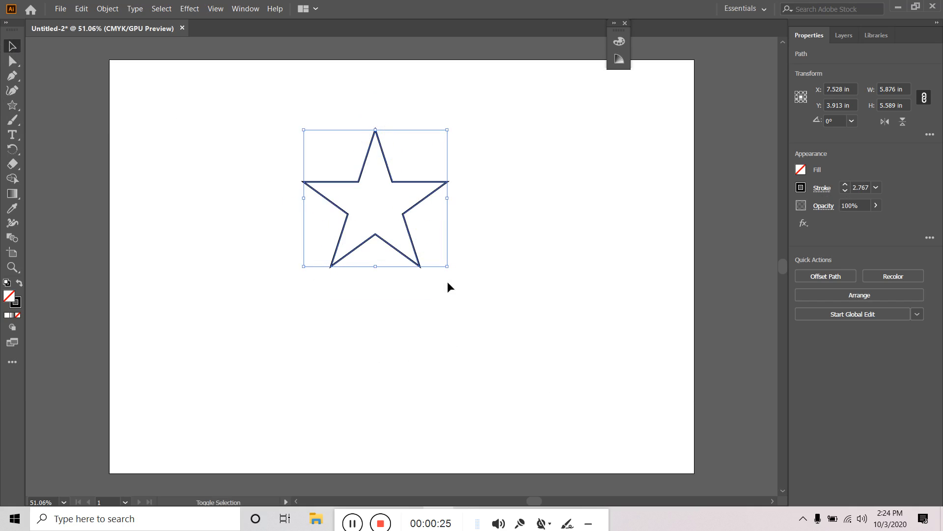
drag(373, 203, 399, 299)
drag(401, 178, 401, 228)
click(549, 328)
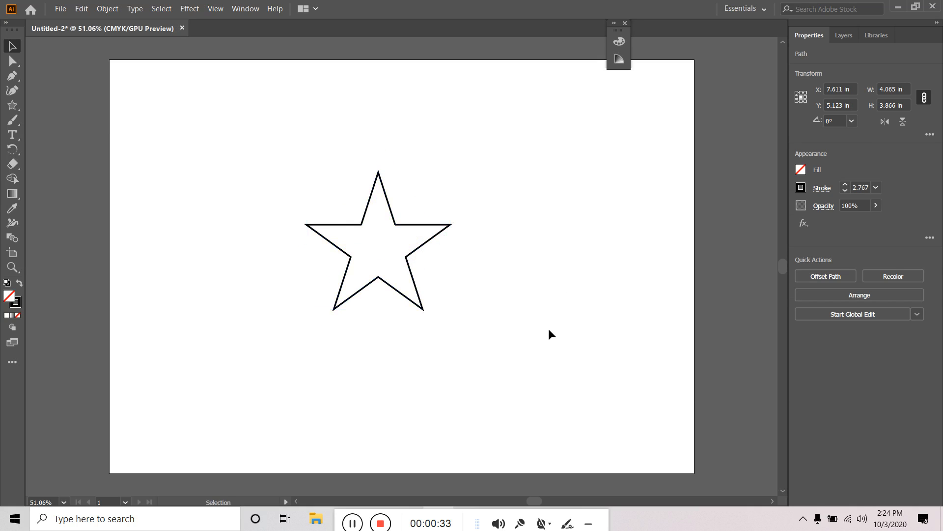
- Start a Transform effect on the star with the preview on and both Reflect X and Reflect Y enabled
click(437, 225)
scroll(438, 225, up, 1)
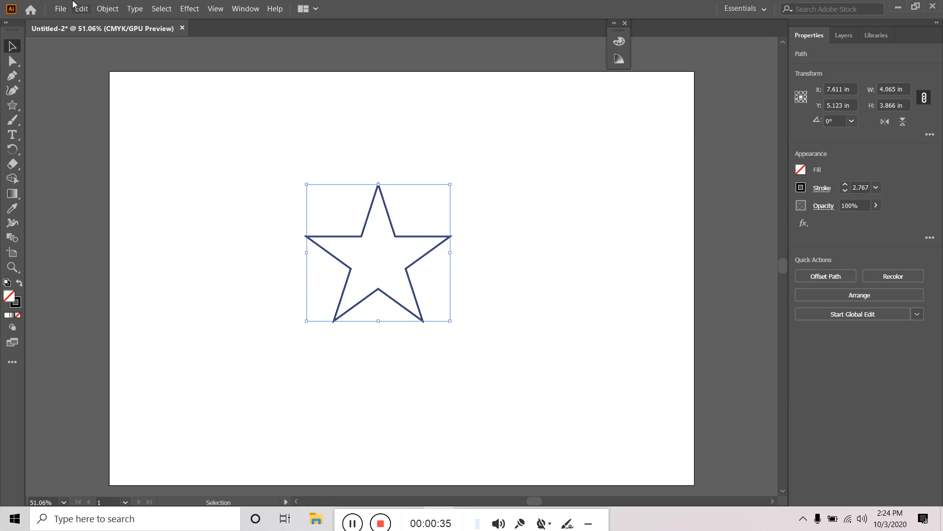
click(190, 8)
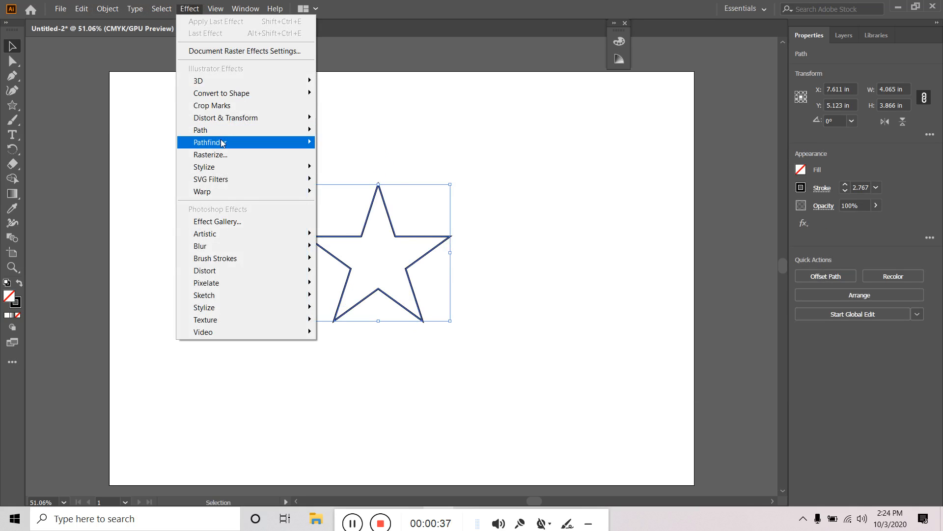
mouse_move(236, 124)
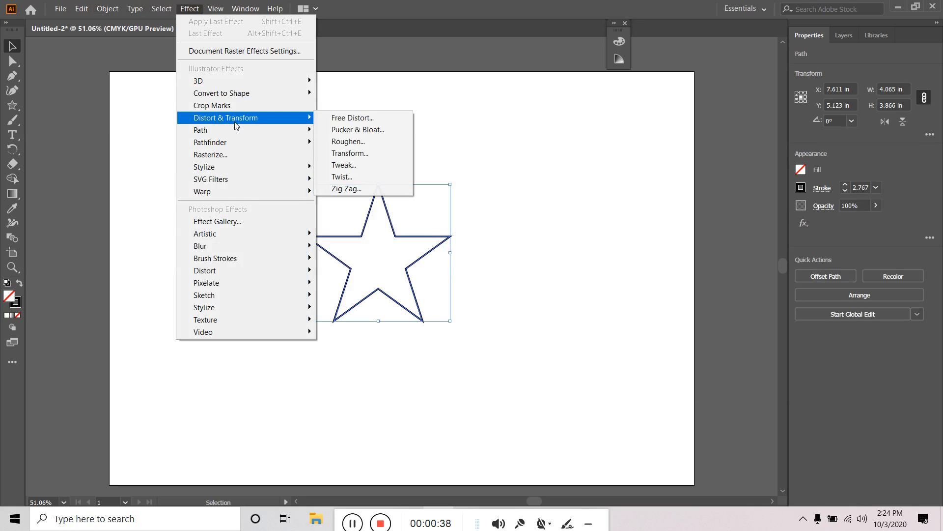
click(368, 157)
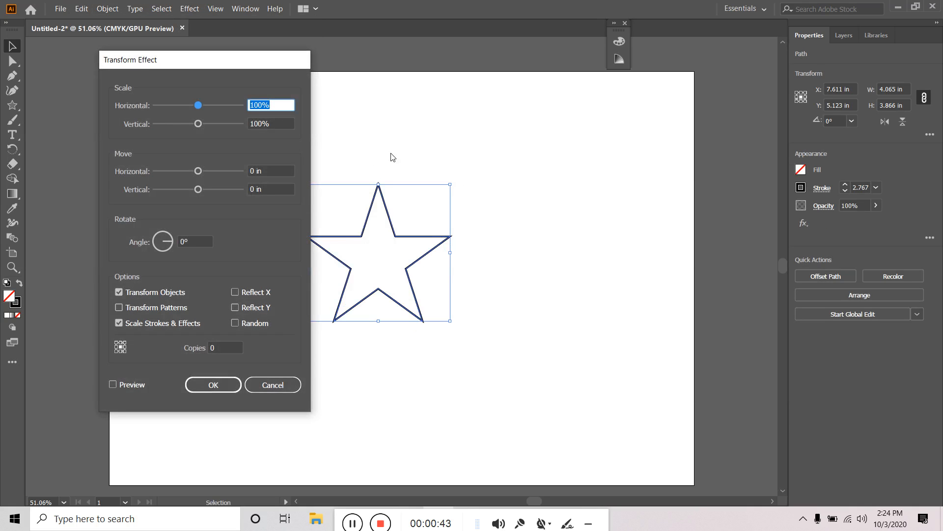
drag(211, 59, 660, 90)
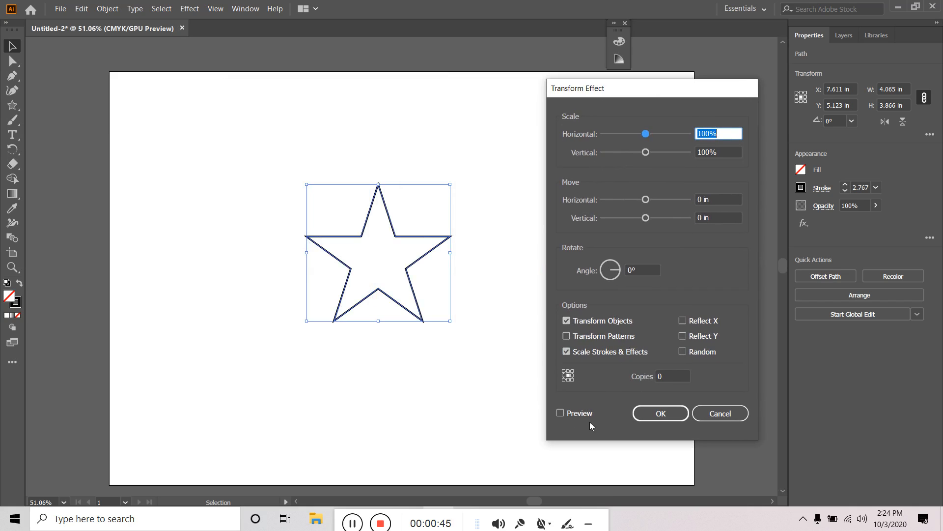
click(576, 413)
click(696, 321)
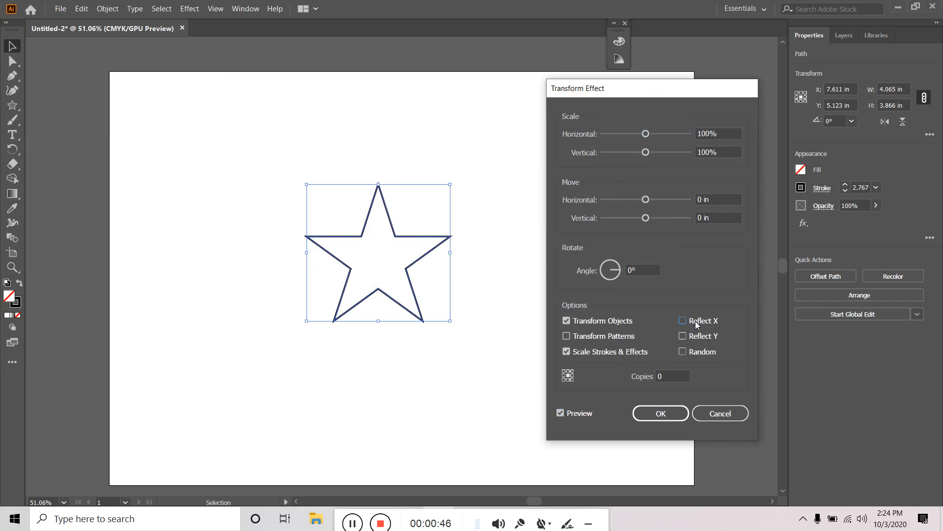
click(697, 336)
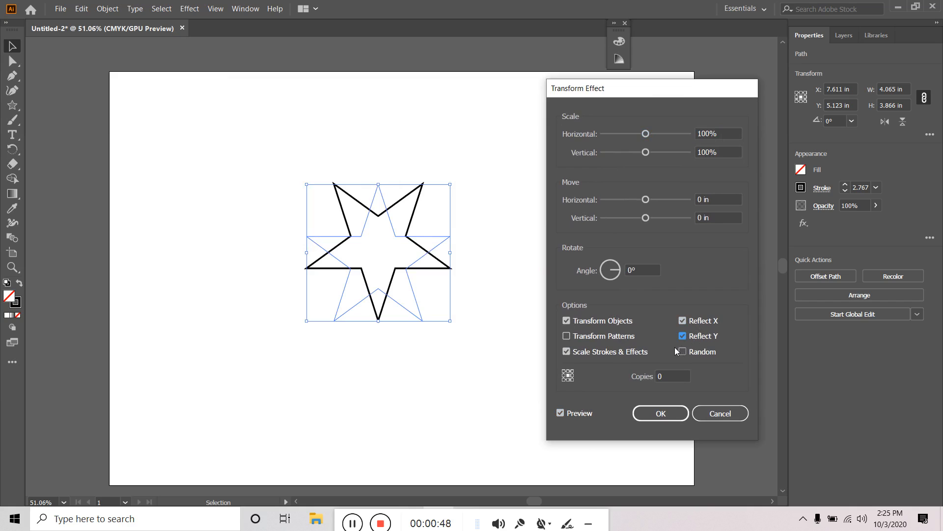
- Set a 10° rotation and multiple copies for the star's Transform effect and apply it
click(598, 269)
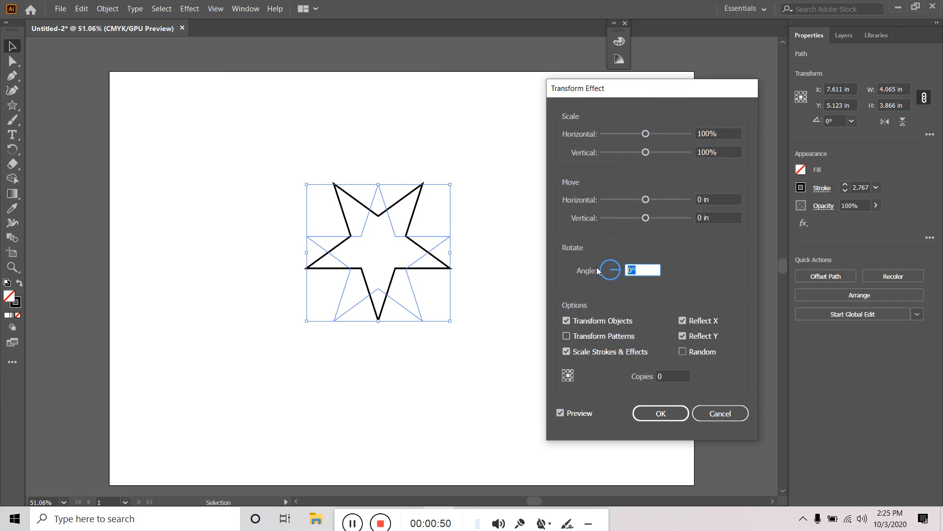
text(10)
click(670, 375)
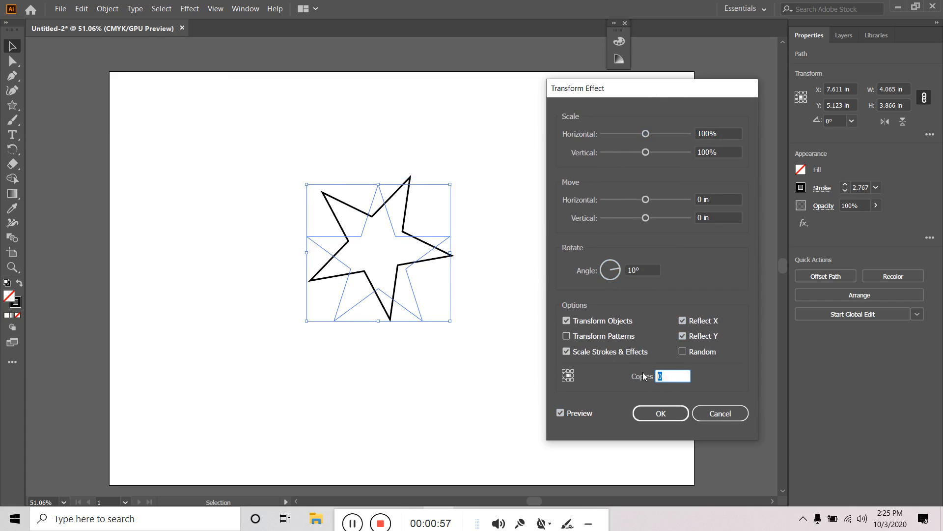
text(1)
click(656, 414)
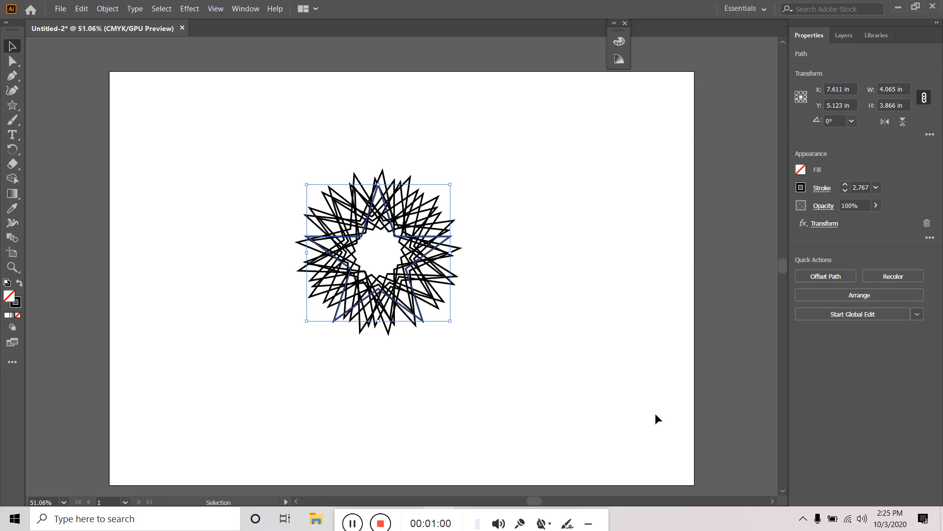
- Undo the Transform effect applied to the star
click(215, 134)
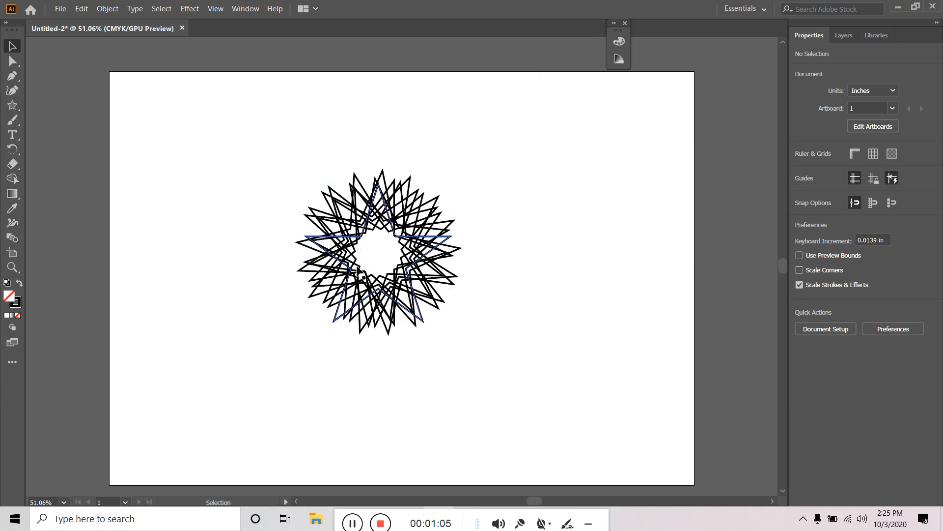
click(424, 235)
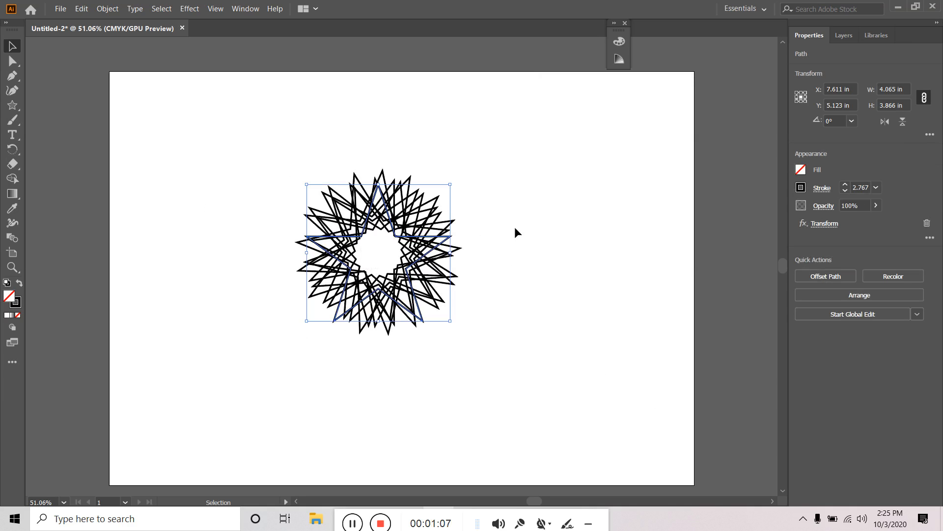
key(ctrl+z)
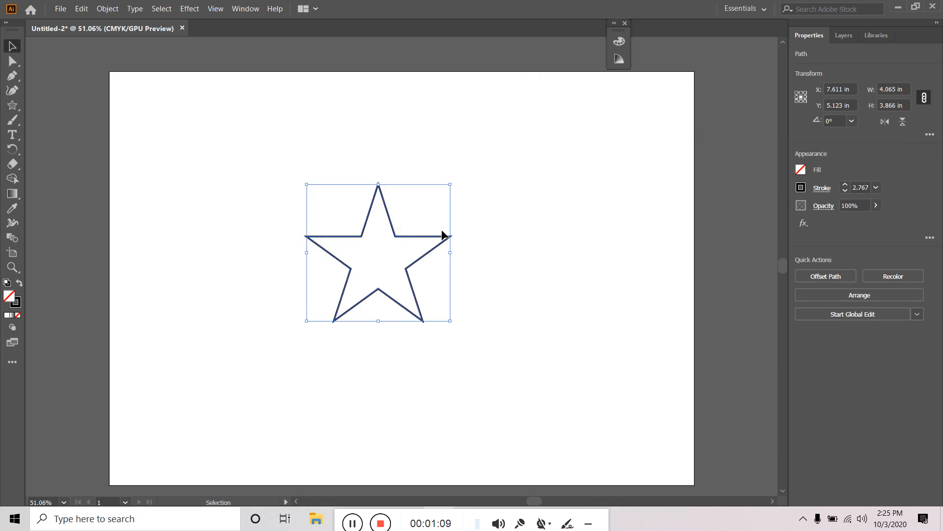
- Start a new Transform effect on the star with Reflect X and Reflect Y enabled and the horizontal scale at 90%
click(196, 9)
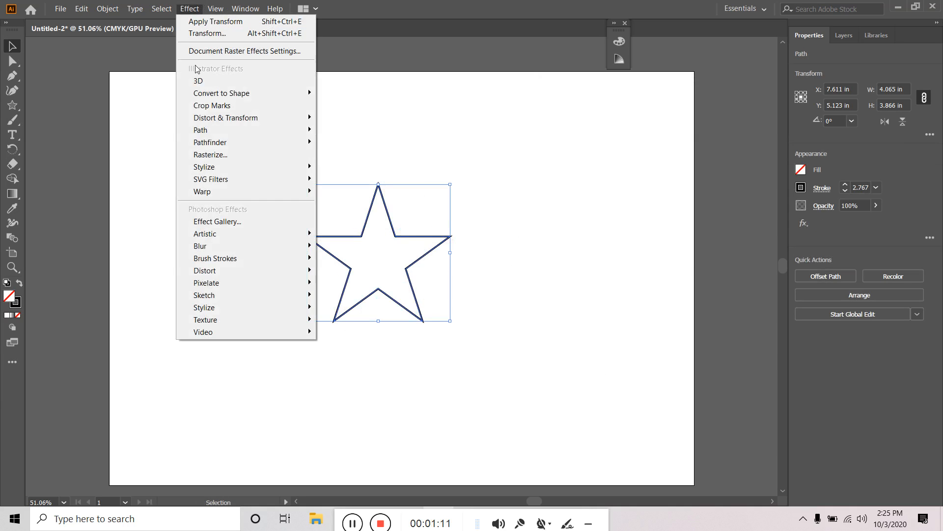
mouse_move(244, 124)
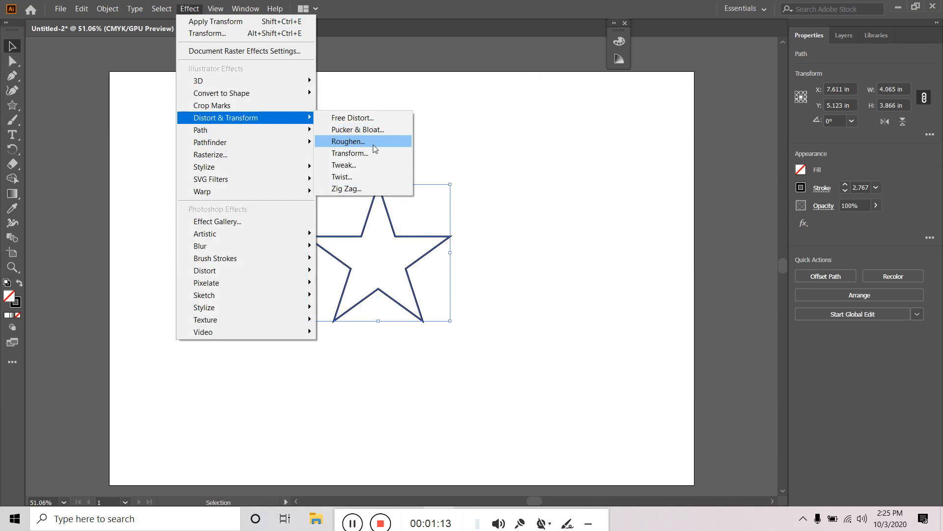
click(362, 153)
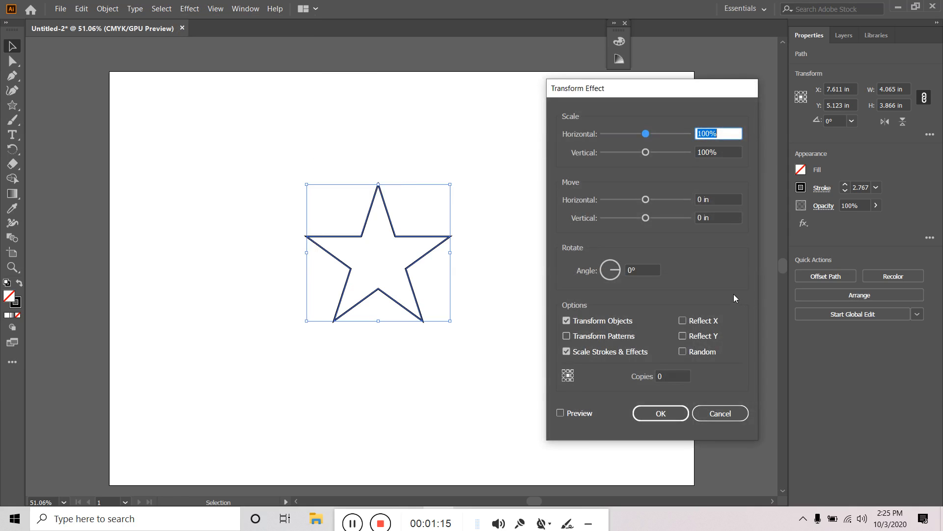
click(703, 320)
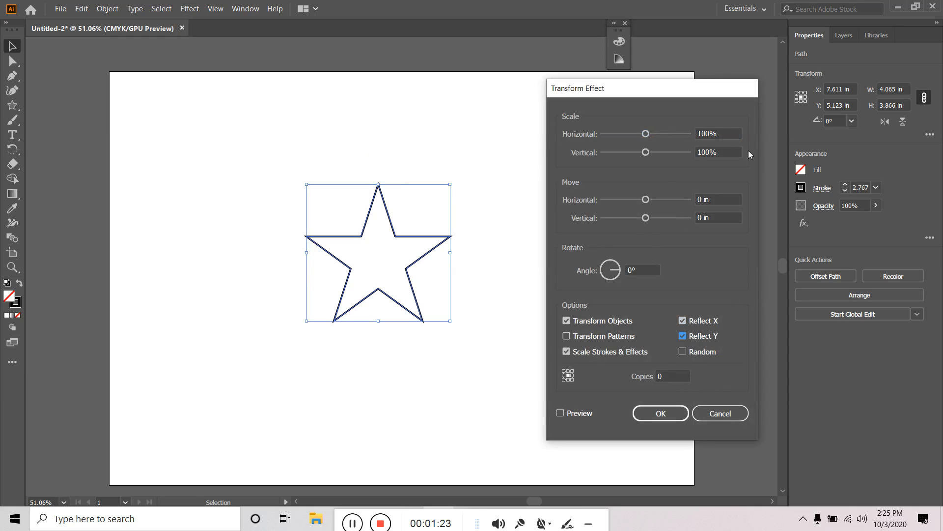
click(718, 134)
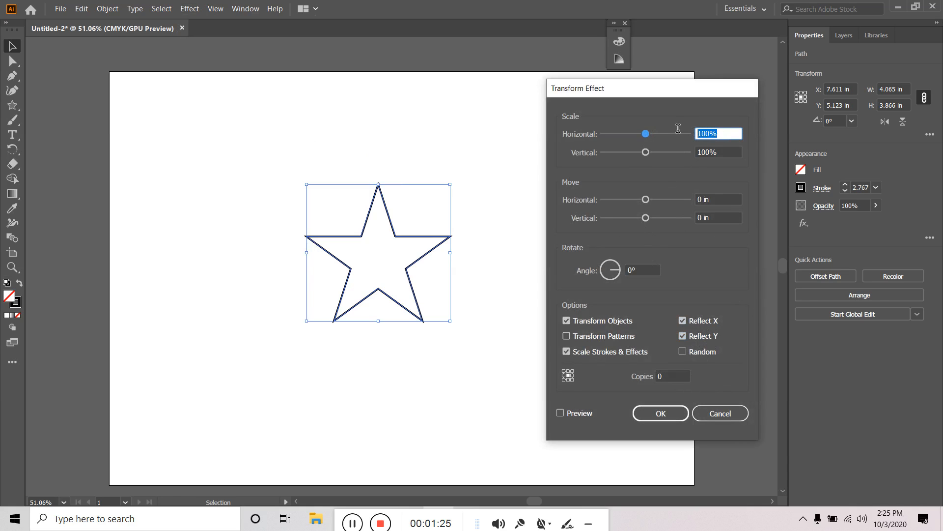
text(90)
- Turn off both reflections, set 10 copies with the preview on, and apply the Transform effect to the star
click(674, 374)
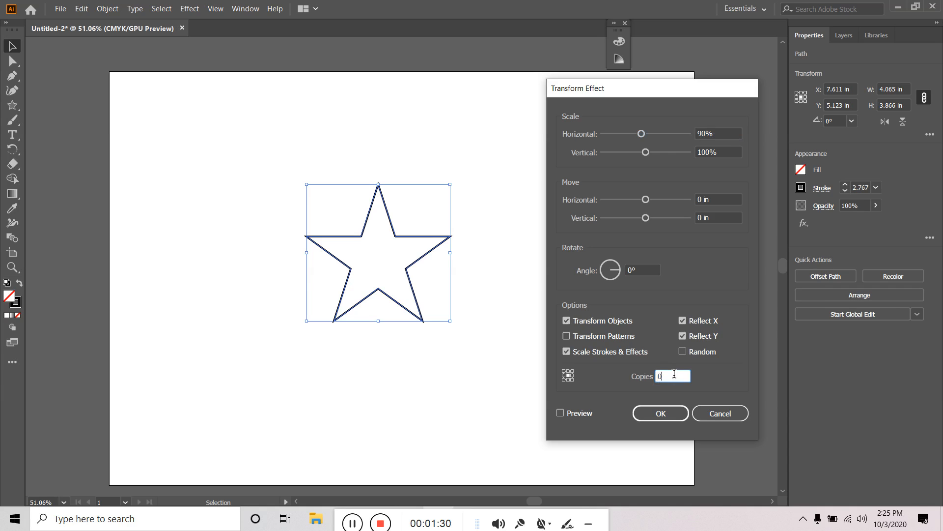
click(682, 321)
click(683, 336)
double_click(671, 376)
text(10)
click(561, 413)
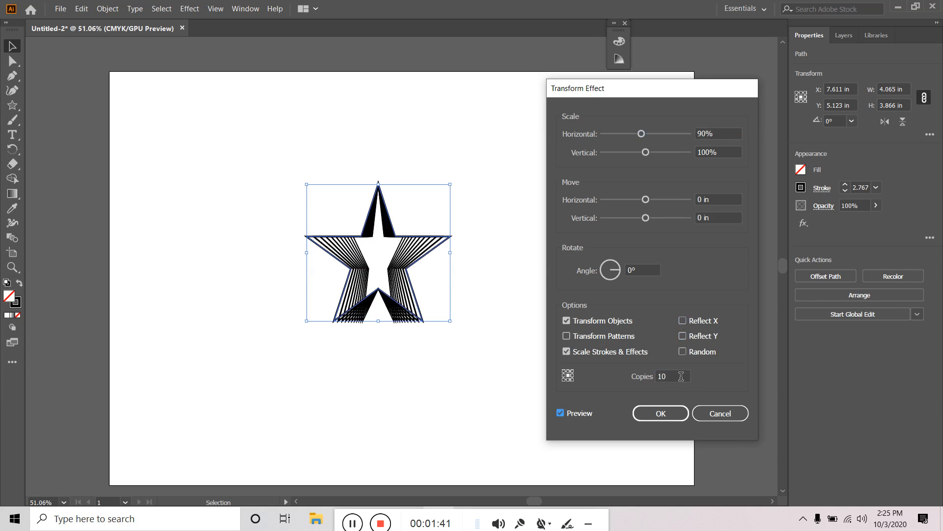
click(661, 413)
click(537, 301)
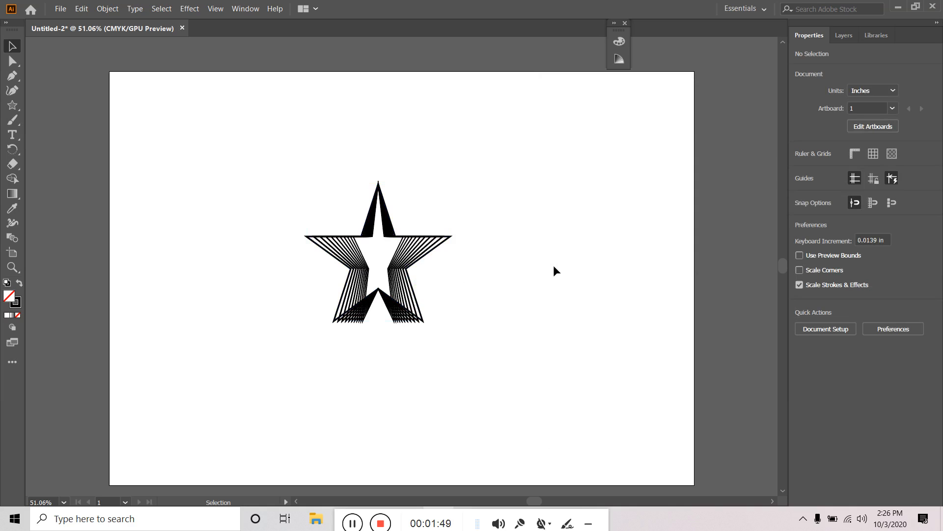
- Delete the star and draw a circle about 5.69 in across with the Ellipse tool near the artboard's center
click(401, 241)
key(Delete)
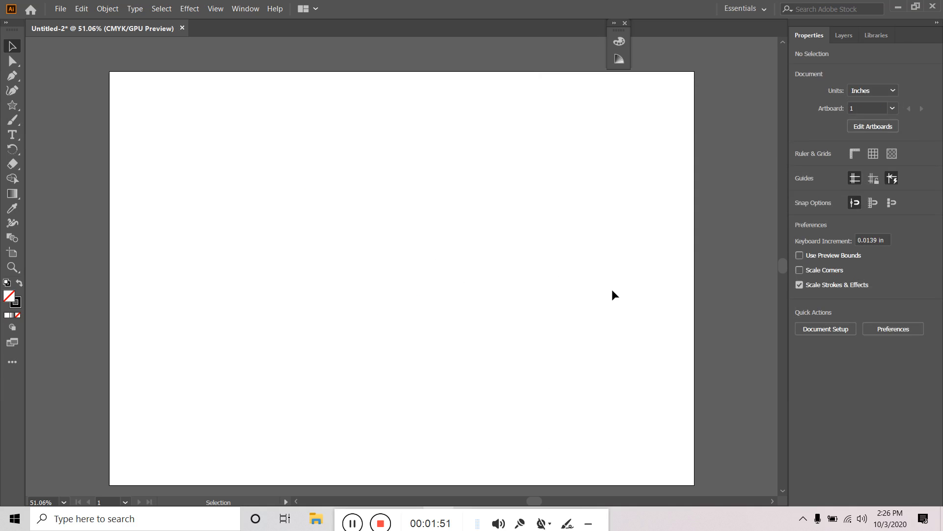
click(12, 106)
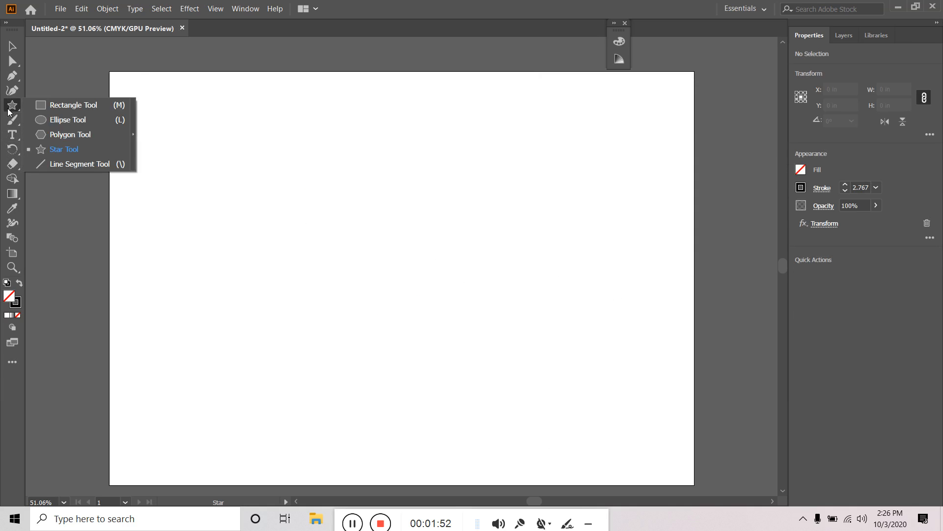
click(67, 125)
drag(374, 261, 475, 362)
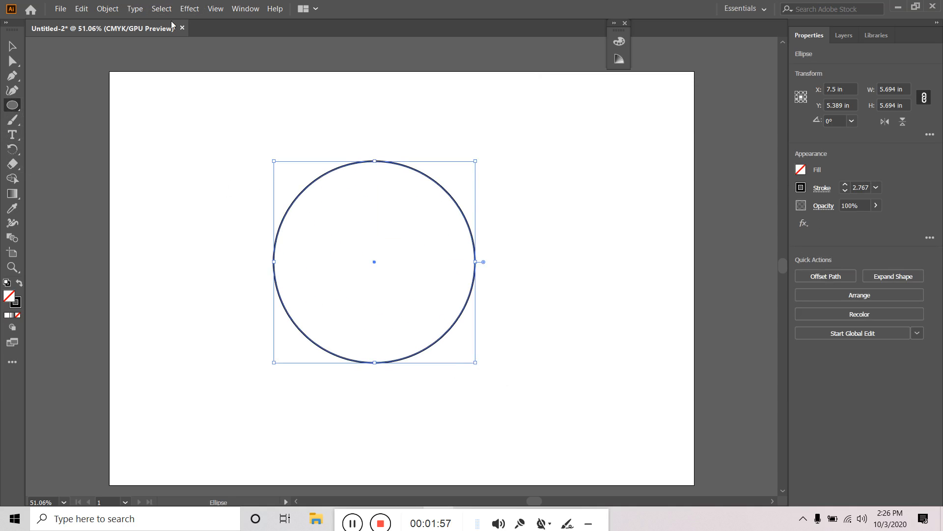
- Start a Transform effect on the circle with a horizontal scale of 90% and the preview on
click(190, 8)
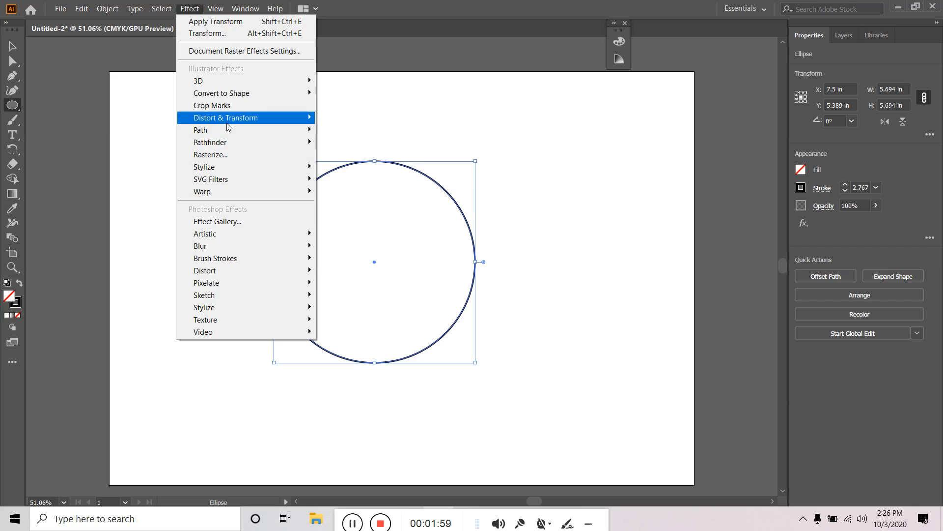
mouse_move(227, 127)
click(365, 154)
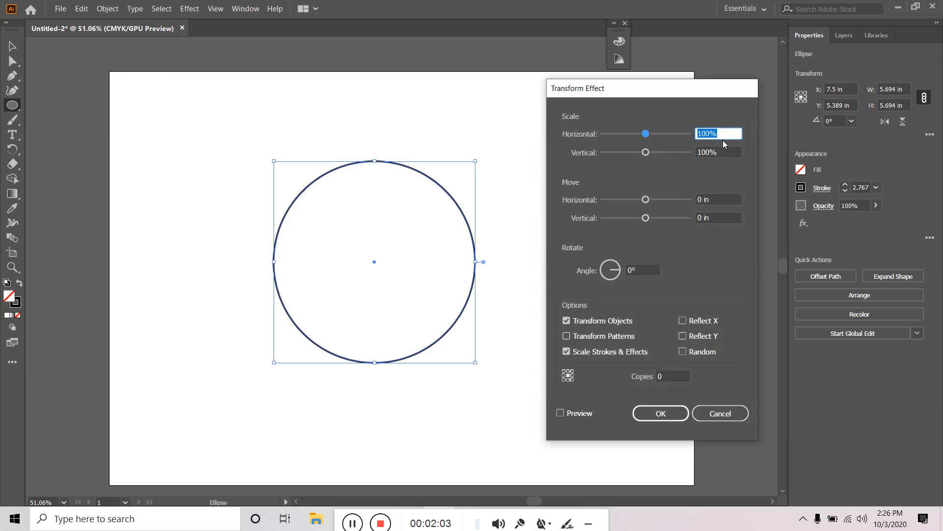
text(90)
click(581, 414)
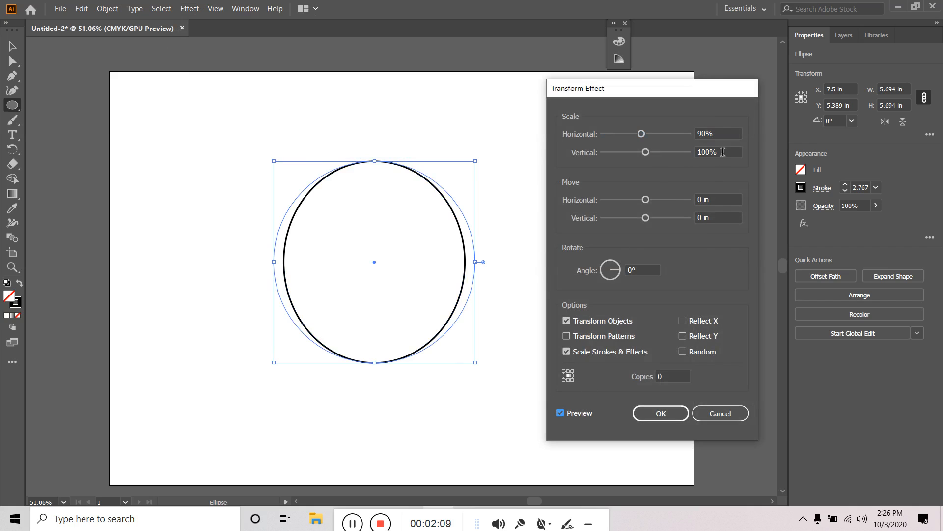
- Set the vertical scale to 90% with 10 copies and apply the Transform effect to the circle
drag(724, 153, 647, 152)
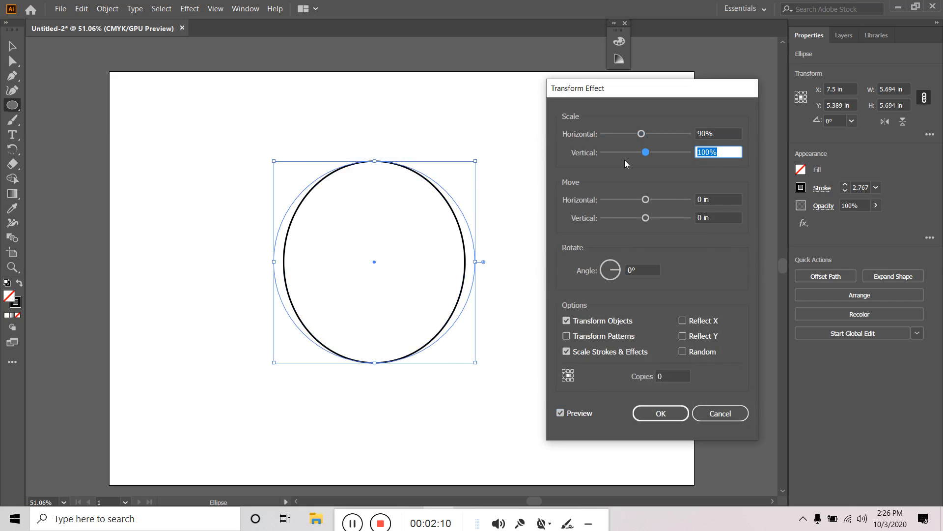
text(90)
click(561, 415)
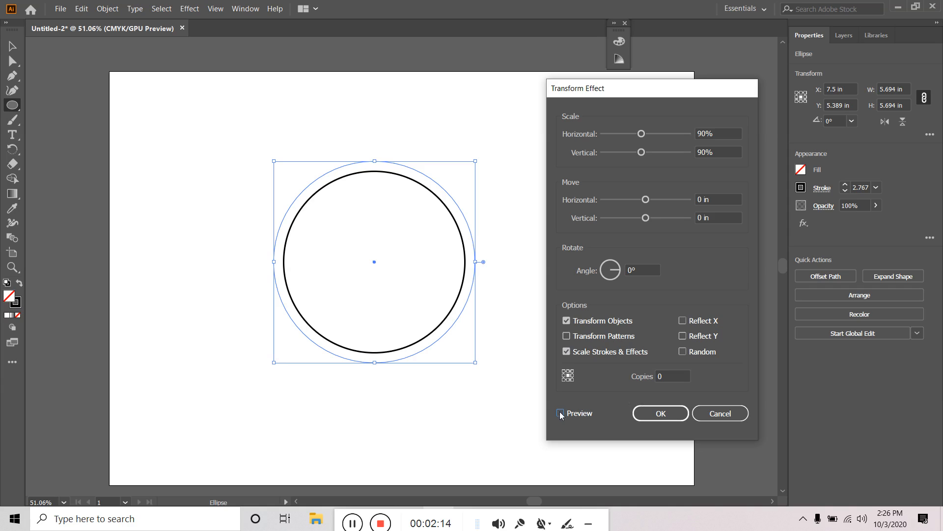
click(561, 414)
click(672, 377)
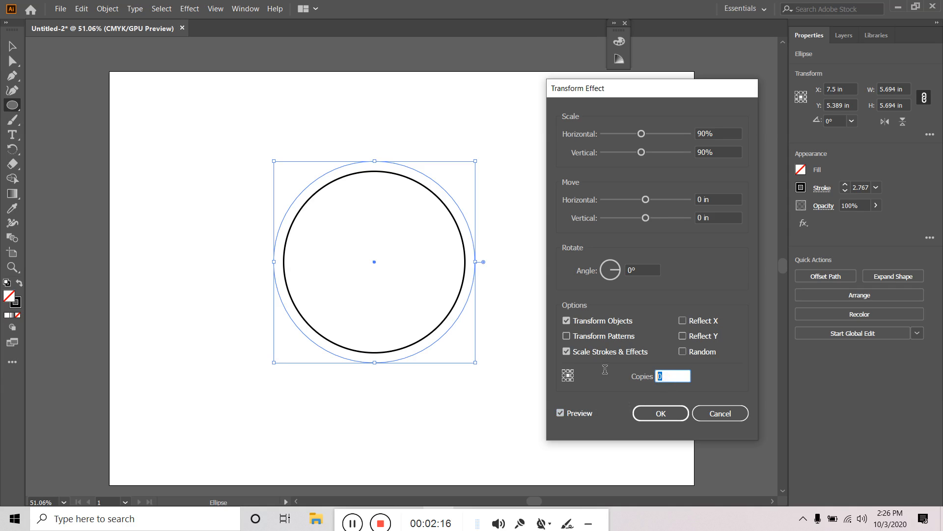
text(10)
click(661, 414)
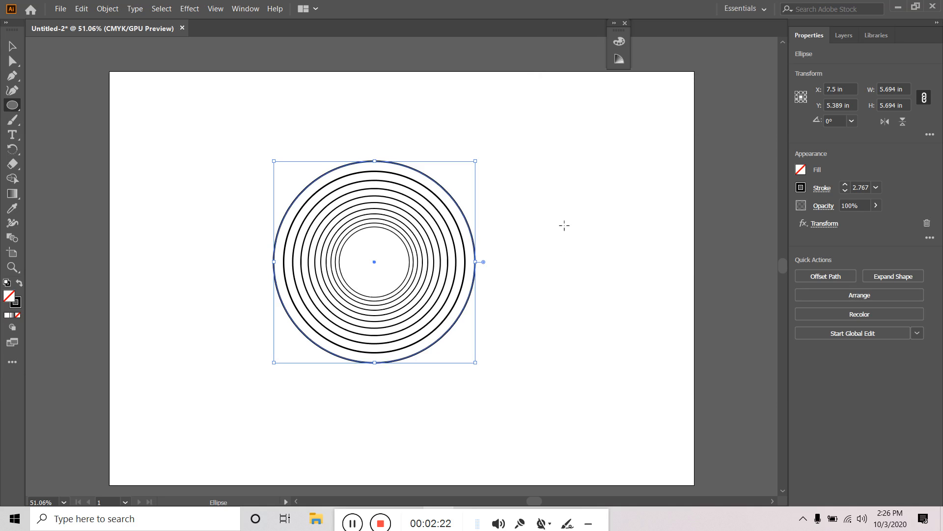
- Move the concentric circle pattern toward the artboard's upper-left corner and deselect it
click(13, 46)
click(574, 264)
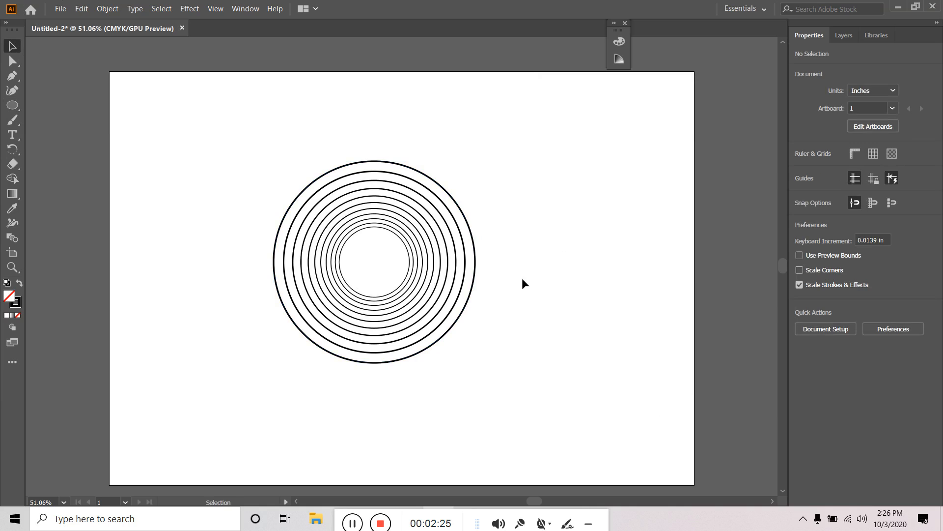
drag(536, 229, 252, 386)
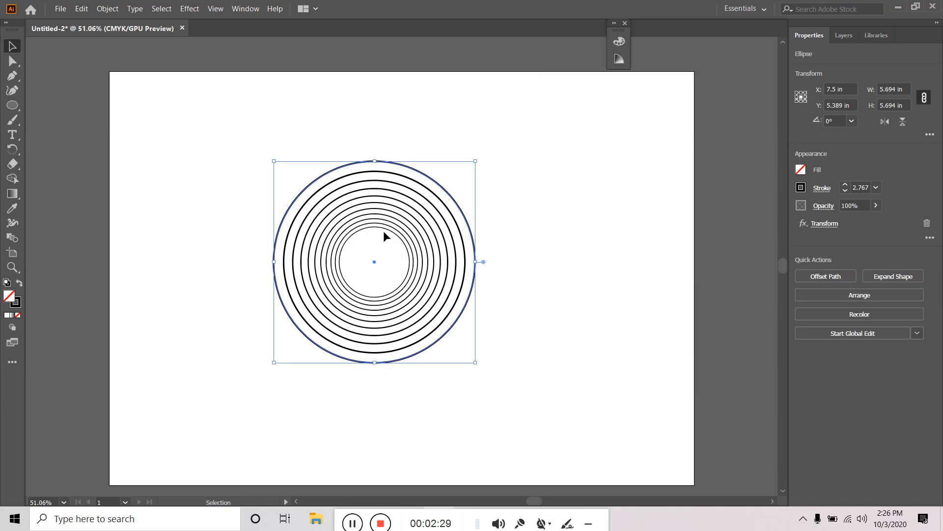
drag(384, 236, 264, 173)
click(480, 188)
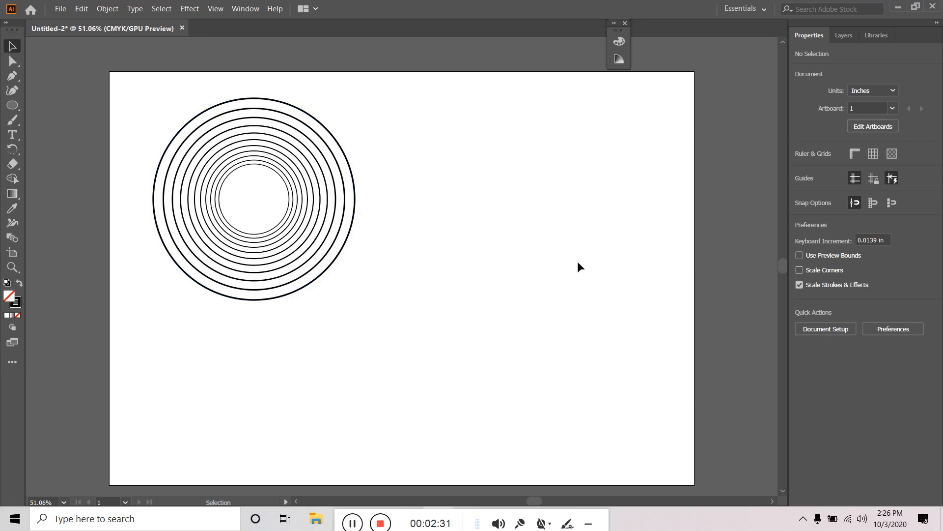
- Draw a seven-pointed star about 4.55 in wide to the right of the circle pattern with the Star tool
click(12, 106)
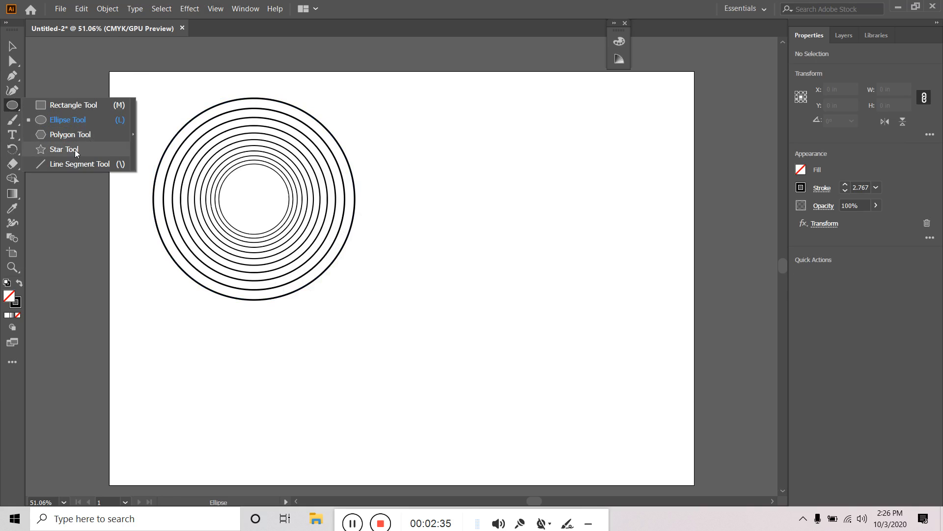
click(75, 151)
drag(489, 207, 533, 279)
key(Down)
key(Up)
key(Up)
key(Up)
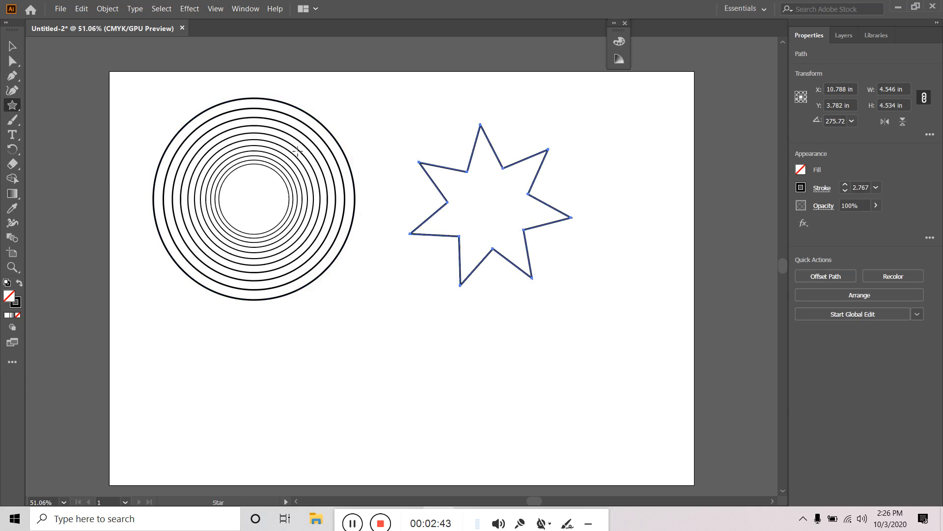
- Start a Transform effect on the star with Reflect X and Reflect Y enabled, a 10° rotation angle and the preview on
click(190, 8)
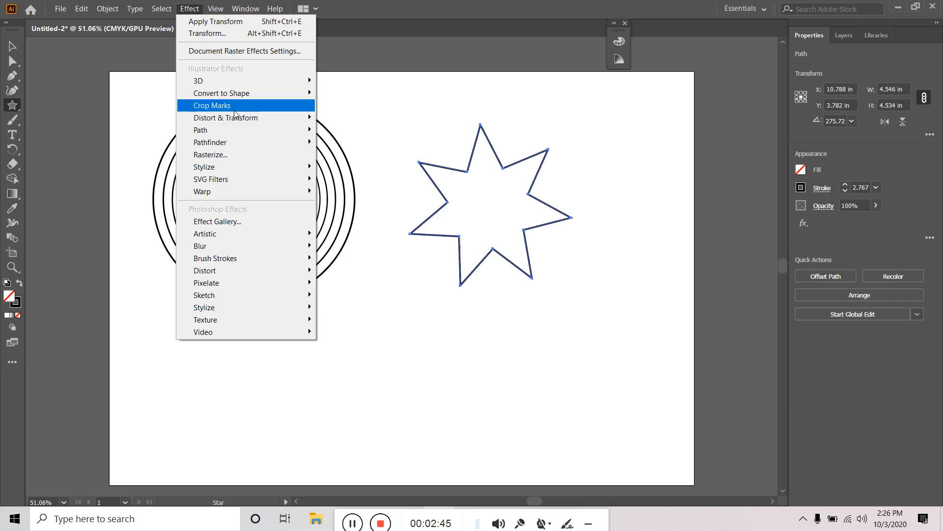
mouse_move(236, 121)
click(368, 154)
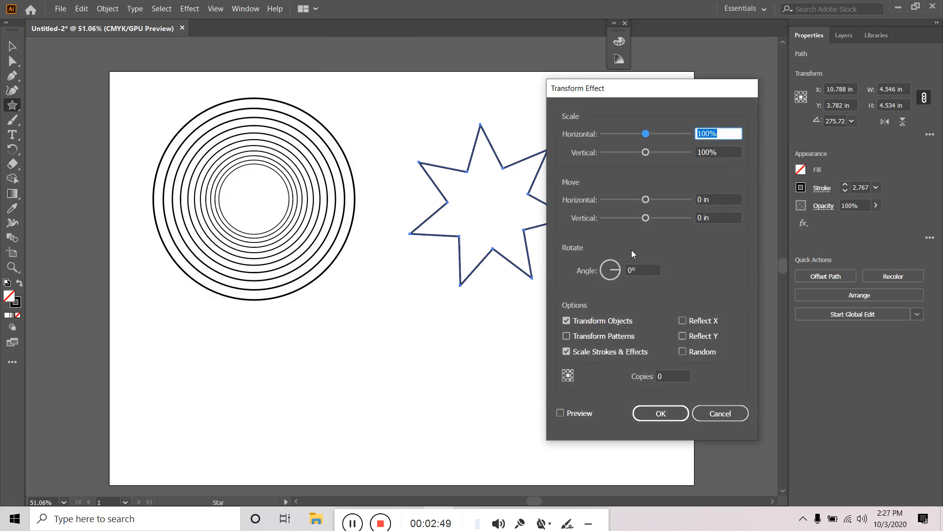
click(682, 320)
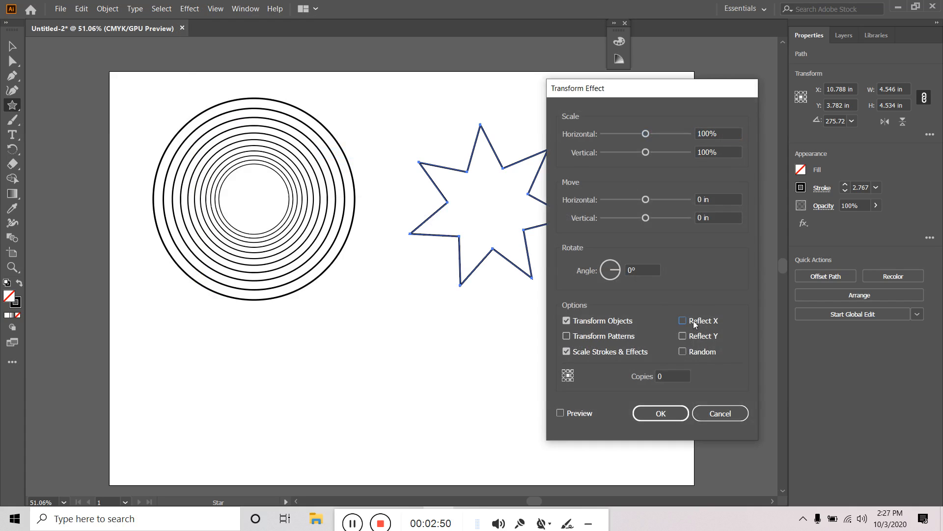
click(703, 339)
drag(646, 270, 562, 267)
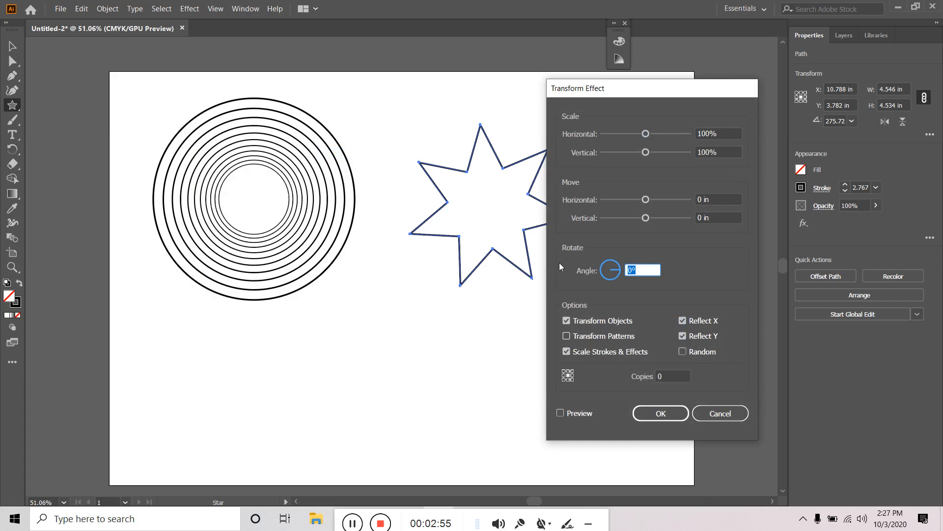
text(10)
click(583, 415)
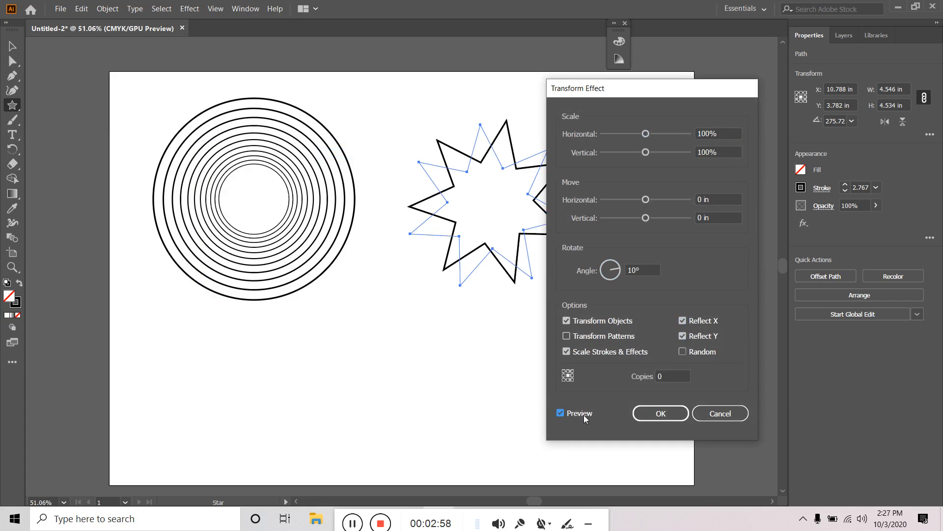
- Try 5 copies, raise the number to 7, apply the Transform effect to the star and deselect it
click(669, 376)
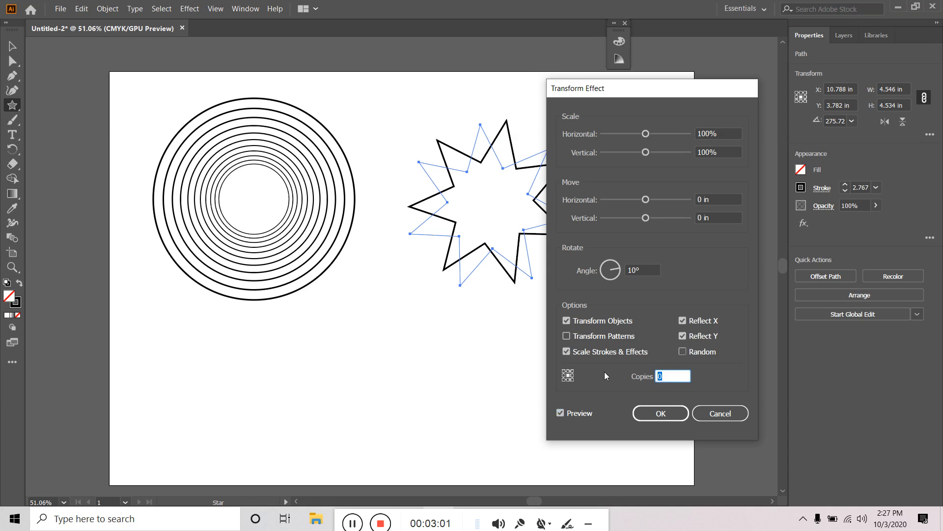
text(5)
click(580, 413)
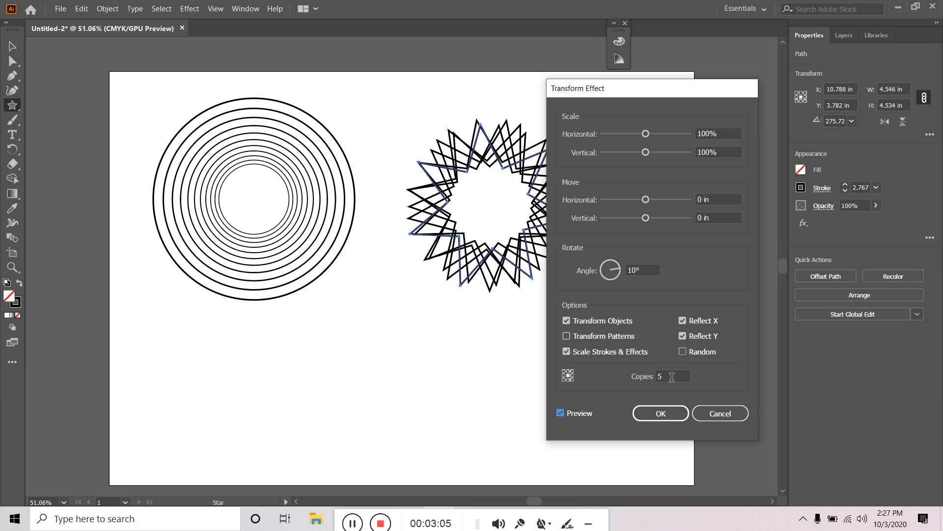
click(673, 376)
text(7)
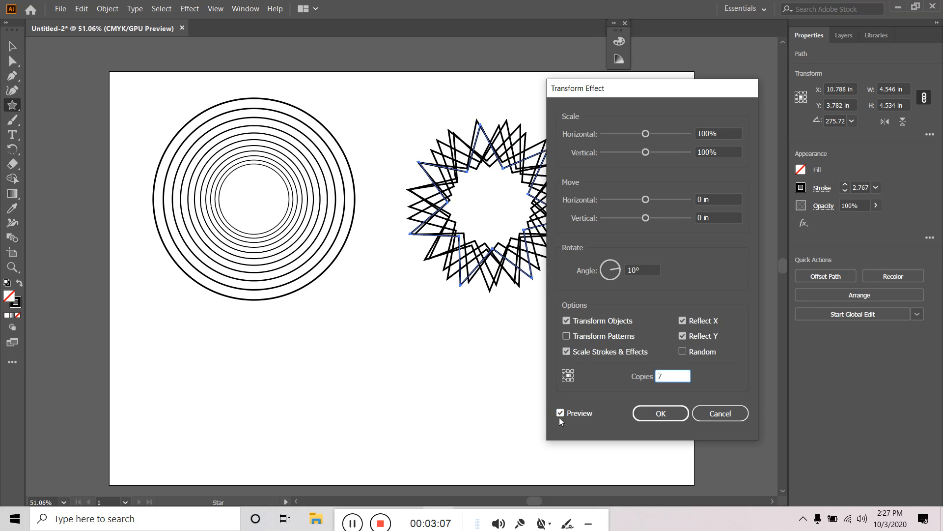
click(575, 416)
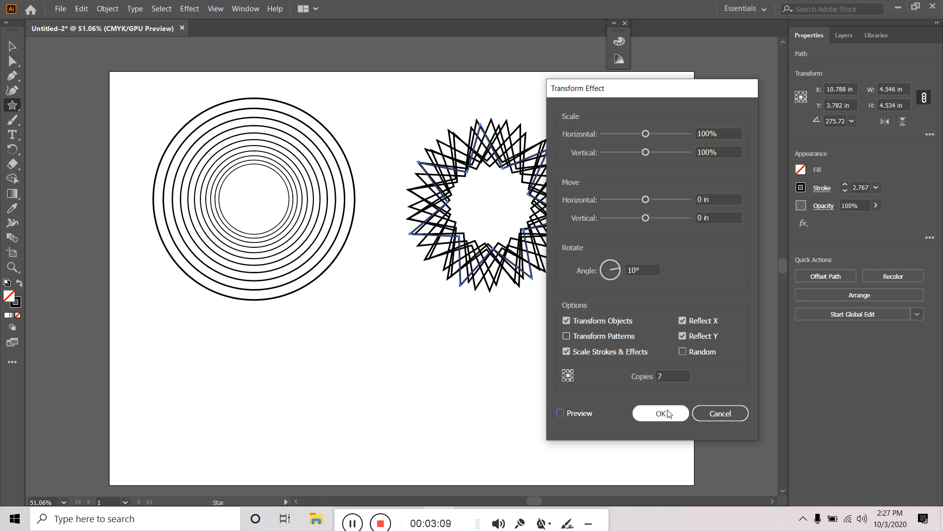
click(660, 414)
click(12, 45)
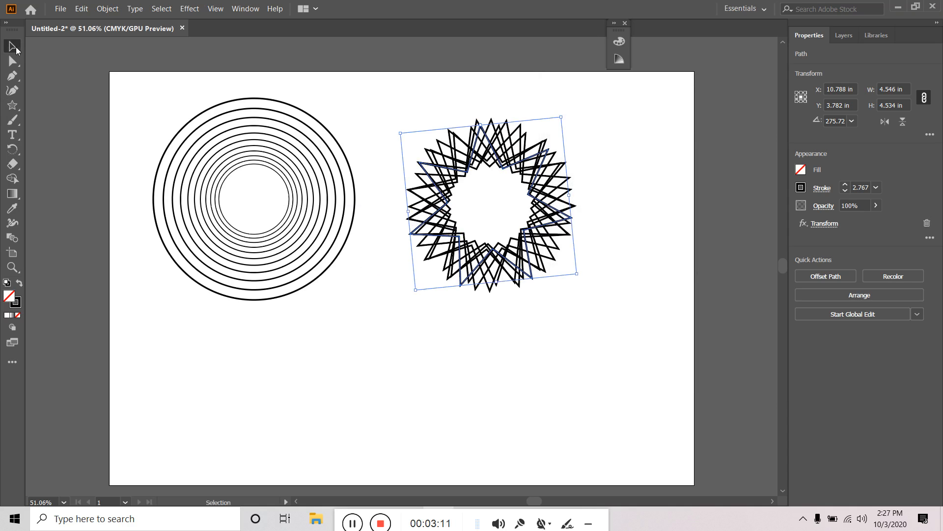
click(544, 352)
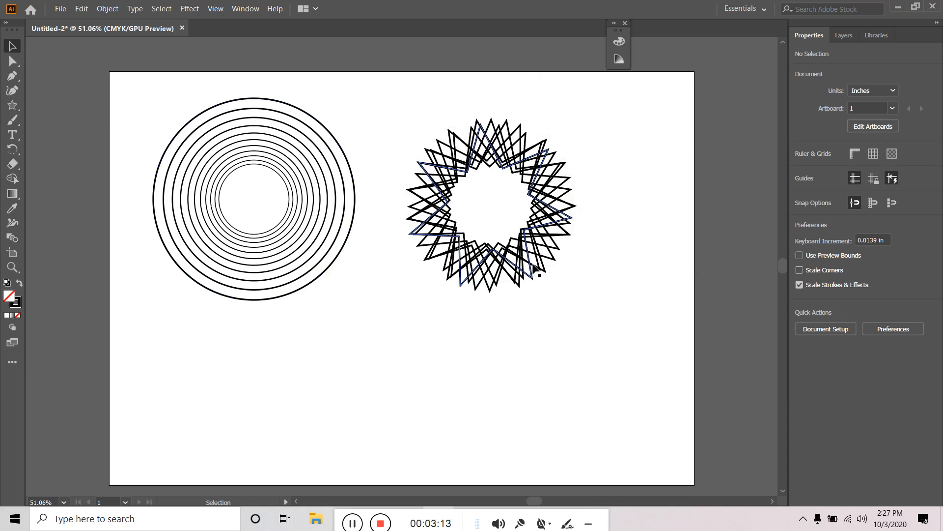
click(535, 271)
click(516, 380)
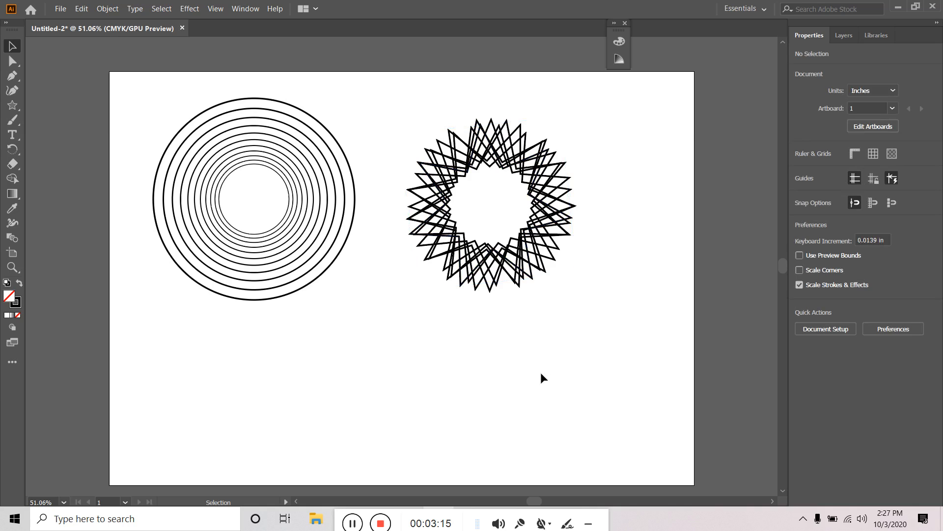
- Draw another seven-pointed star about 6.03 in wide below the two patterns and move it down over the artboard's lower edge
key(ctrl+minus)
drag(570, 326, 499, 267)
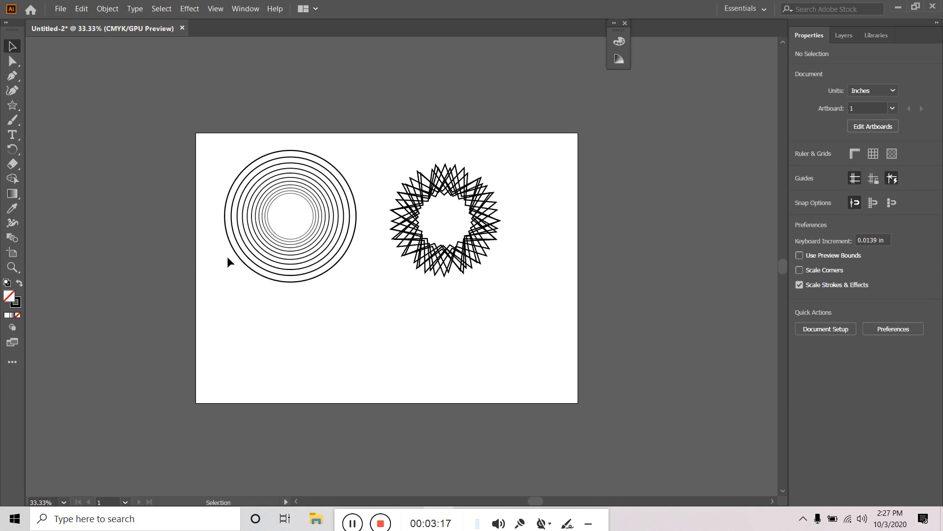
click(11, 105)
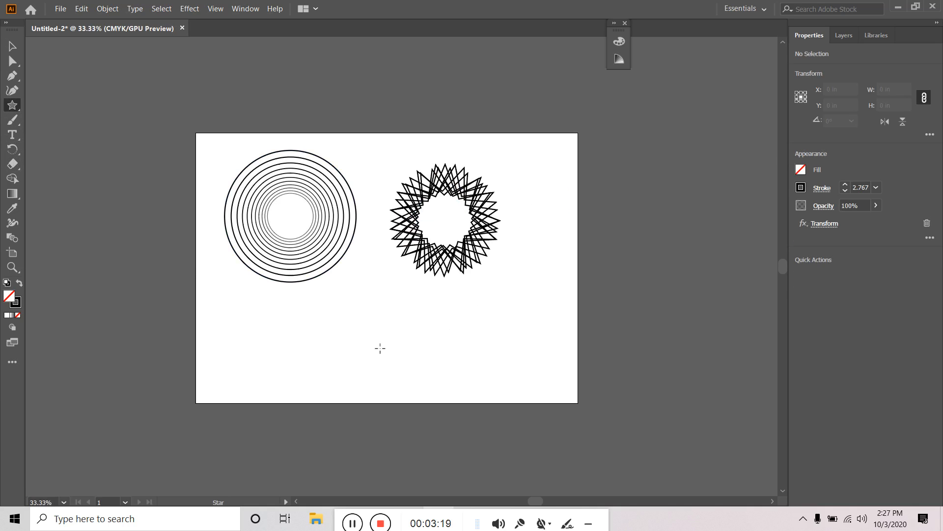
drag(374, 317, 408, 380)
key(v)
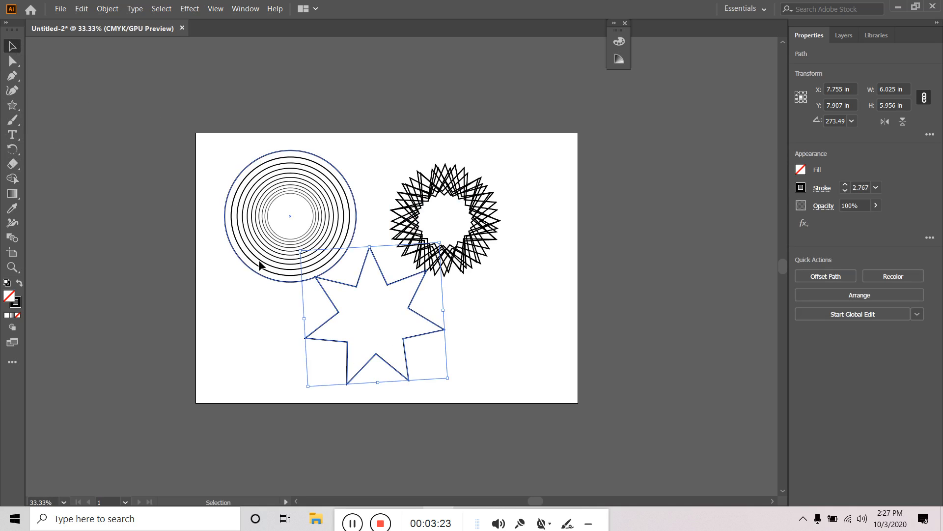
drag(407, 340, 431, 403)
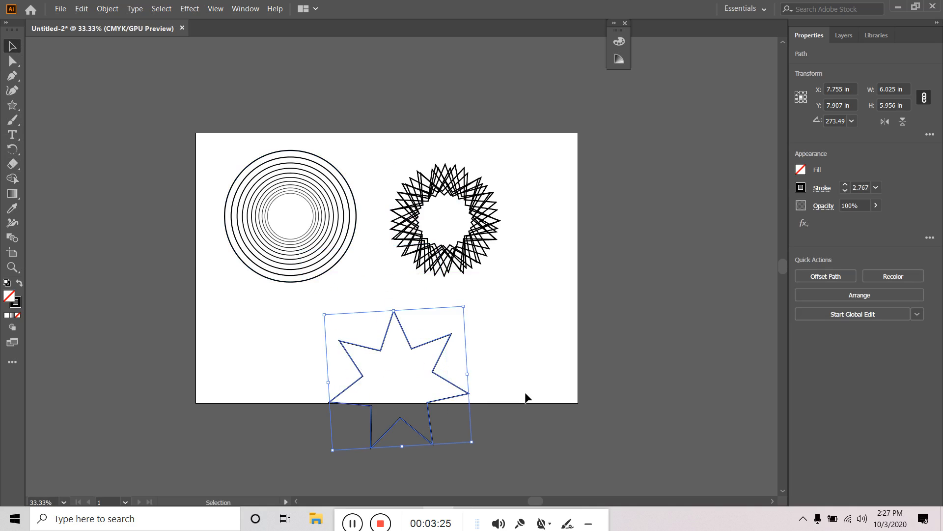
drag(12, 149, 54, 148)
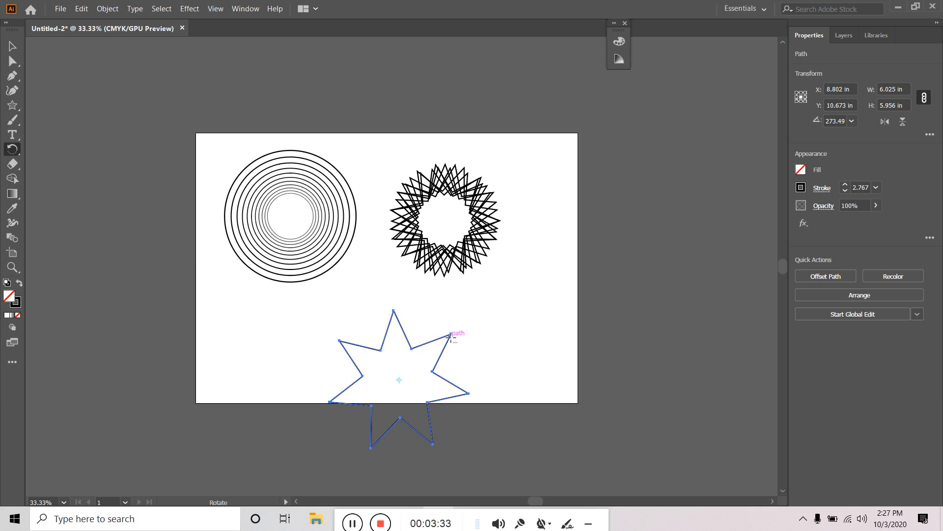
alt+click(455, 345)
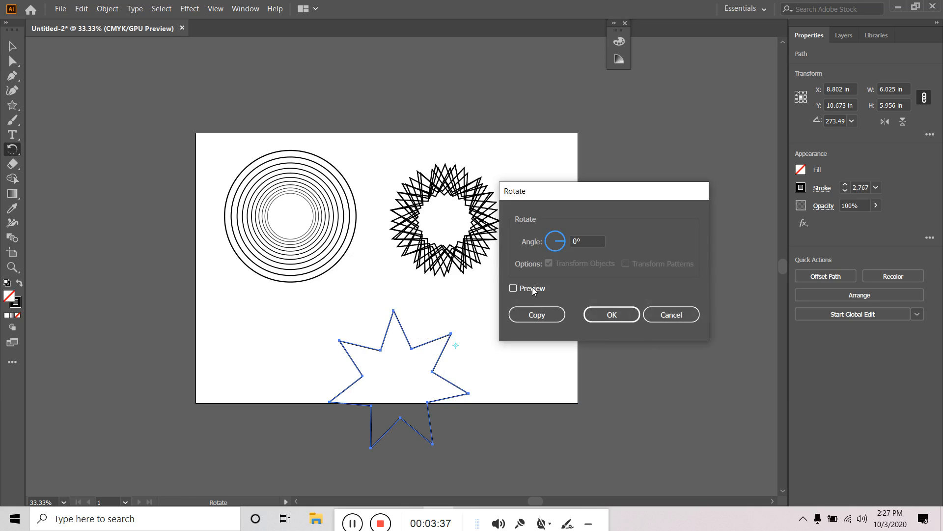
click(675, 315)
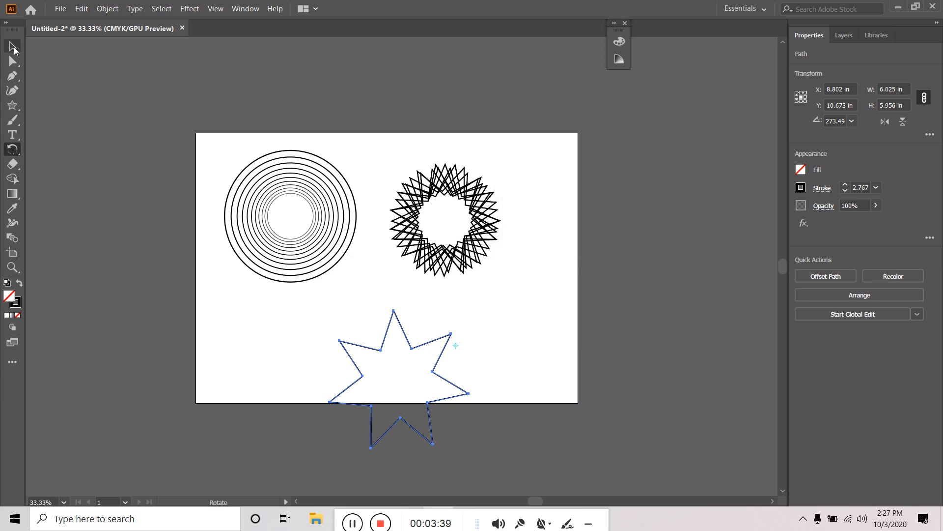
- Try to make a rotated copy of the lower star around a point near its center, undo it and deselect the star
click(390, 379)
drag(389, 384, 396, 385)
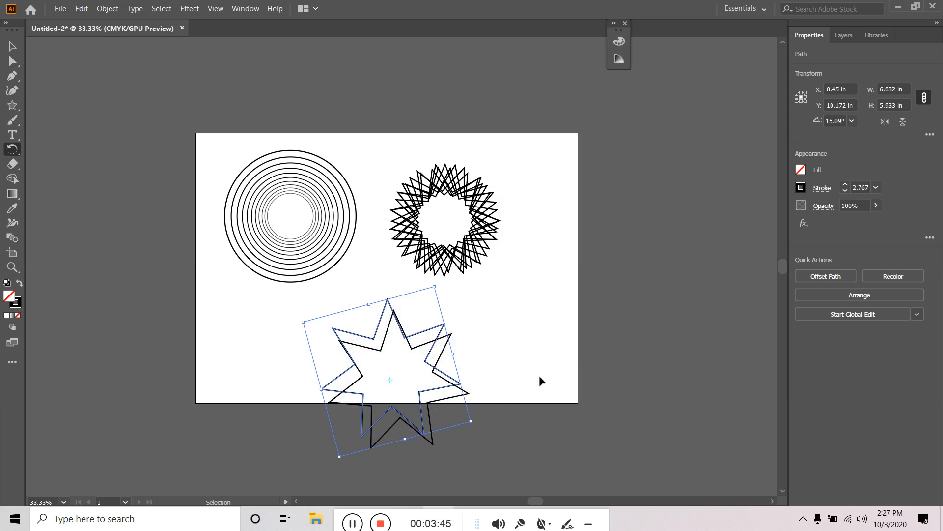
key(ctrl+z)
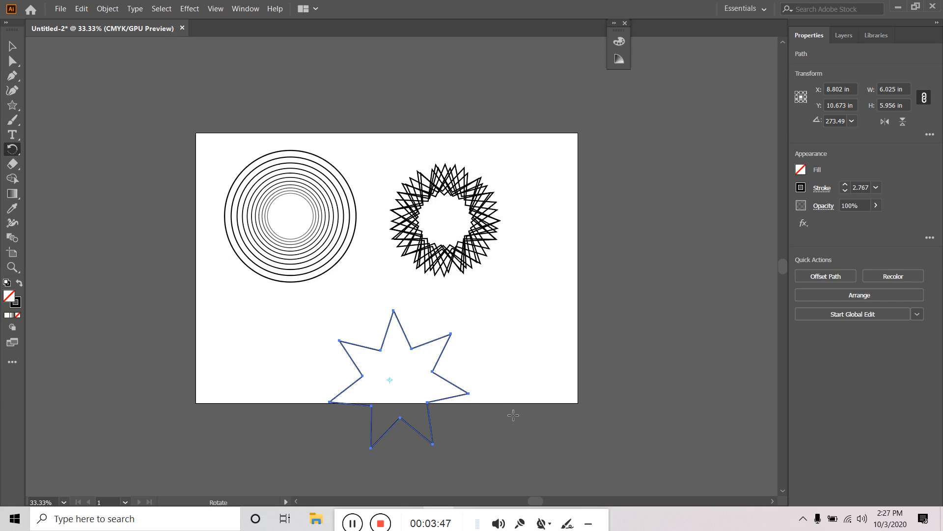
click(401, 379)
click(395, 380)
click(12, 46)
click(521, 362)
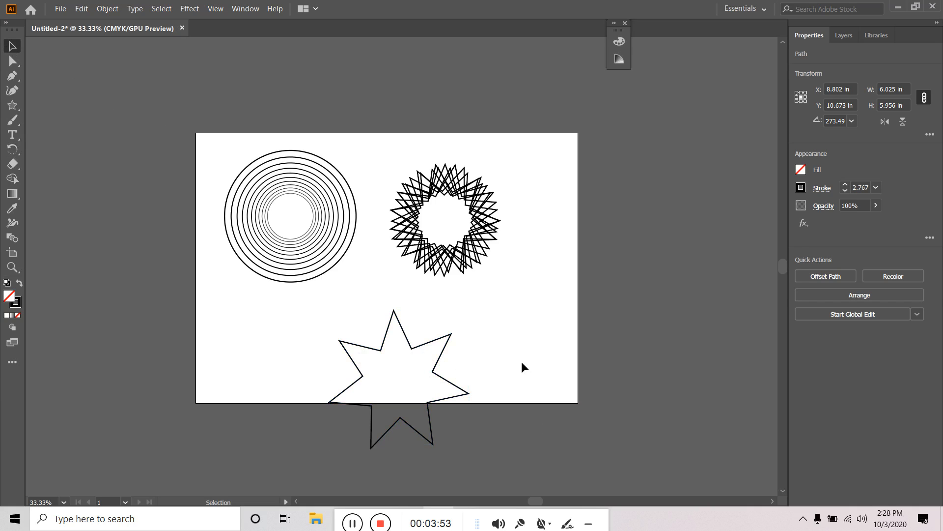
click(433, 342)
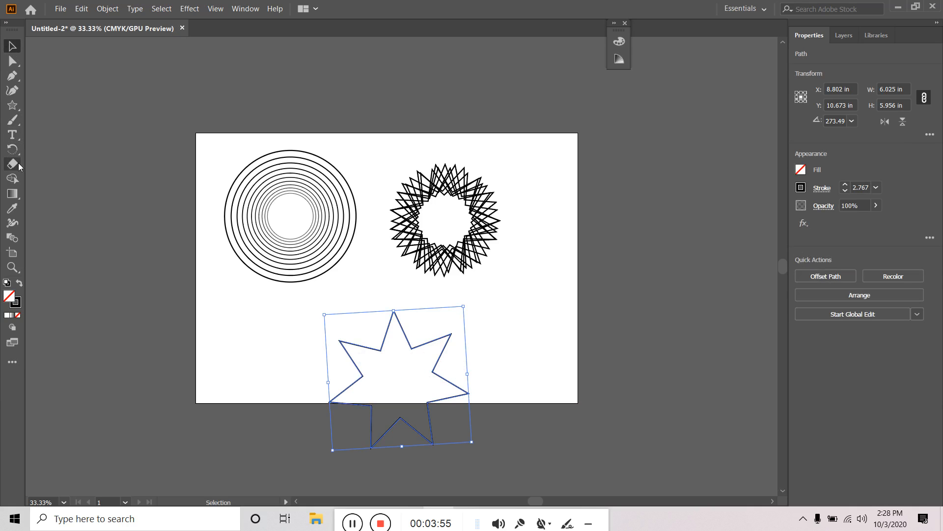
click(12, 148)
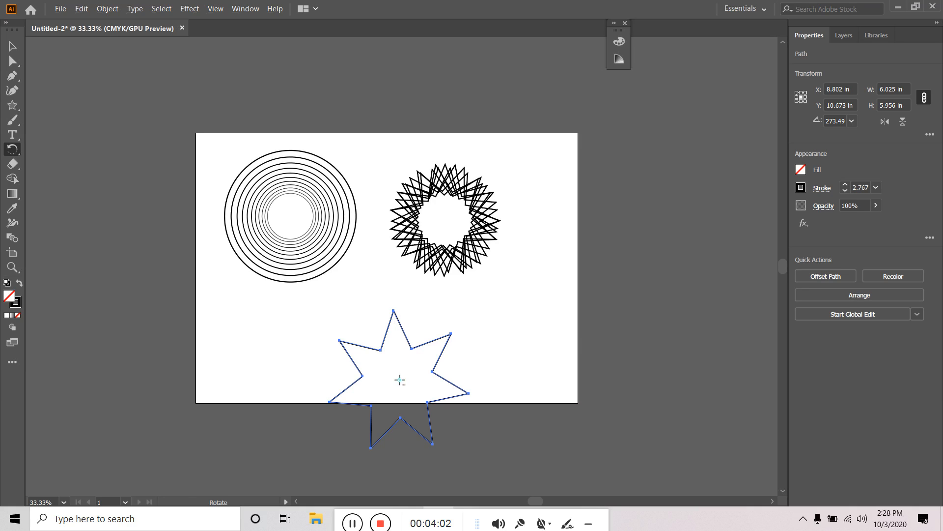
alt+click(399, 379)
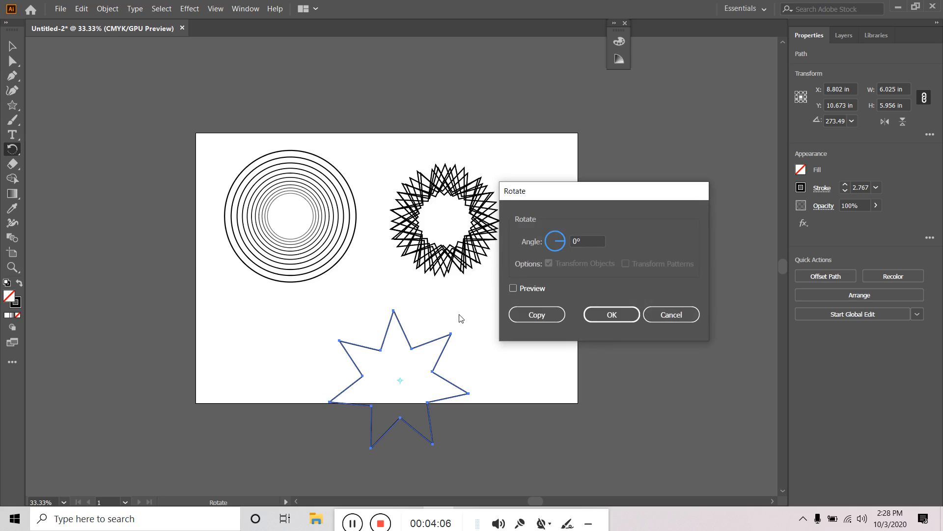
key(alt)
click(650, 318)
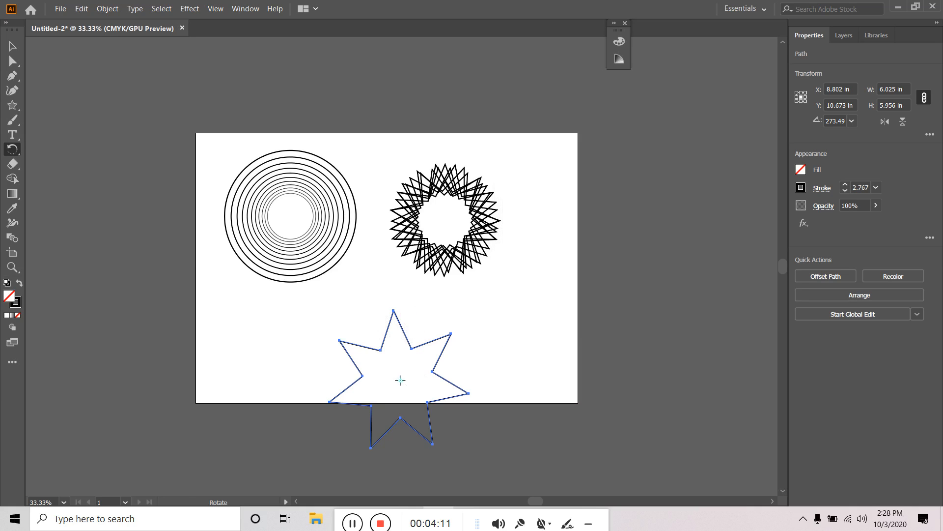
- Make a copy of the lower seven-pointed star rotated 10° around a point near its center
alt+click(400, 379)
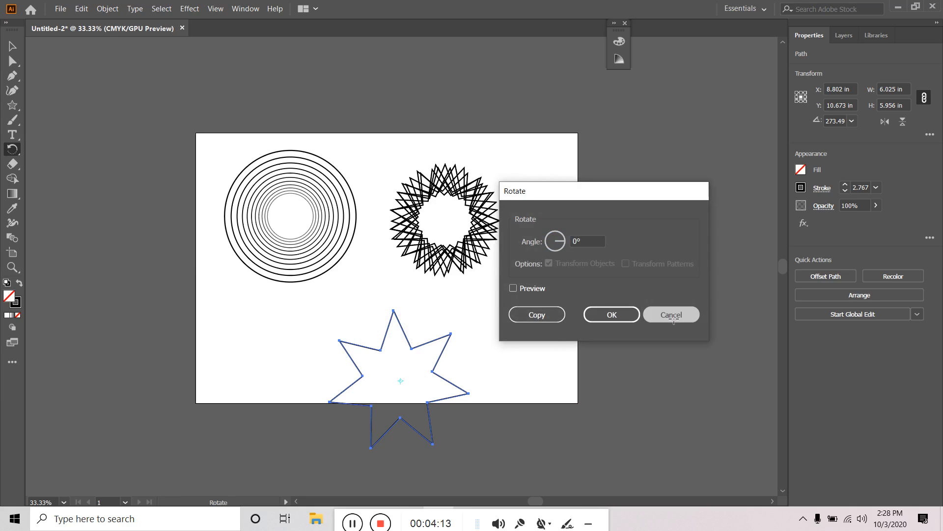
click(672, 316)
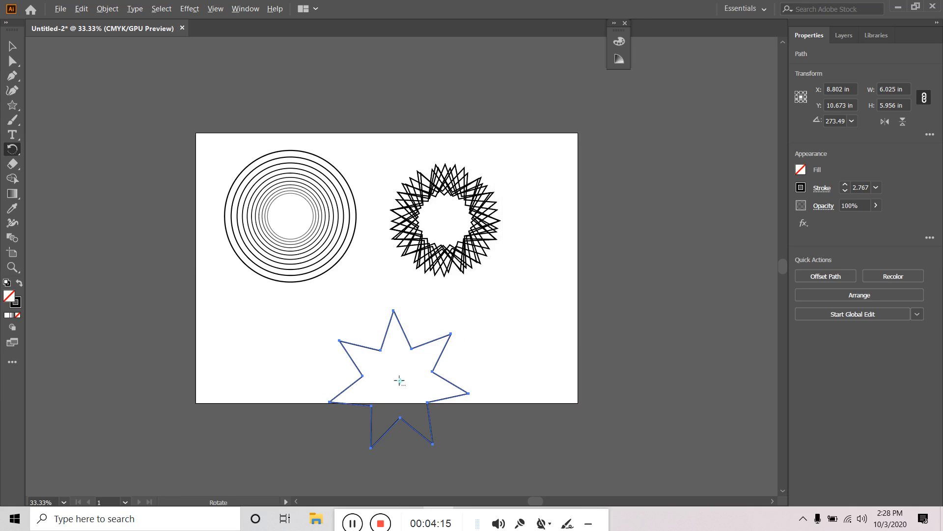
alt+click(400, 379)
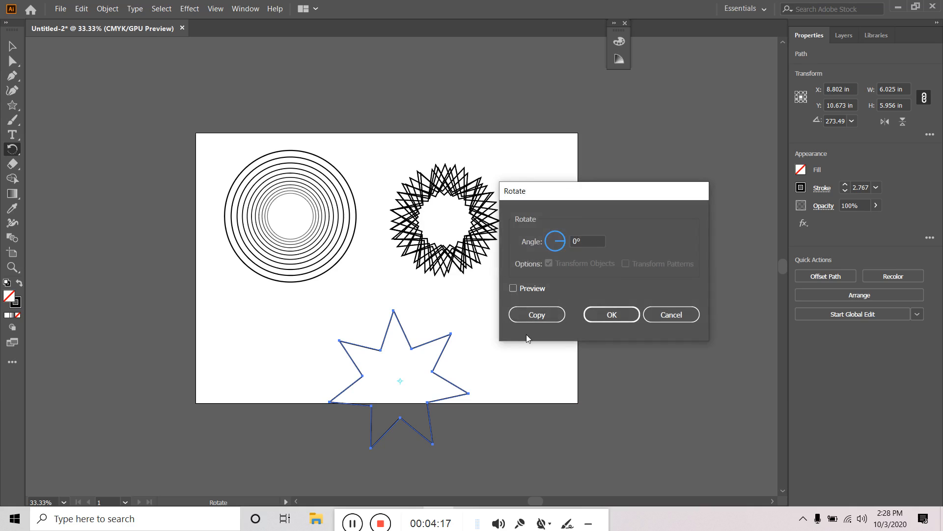
double_click(590, 242)
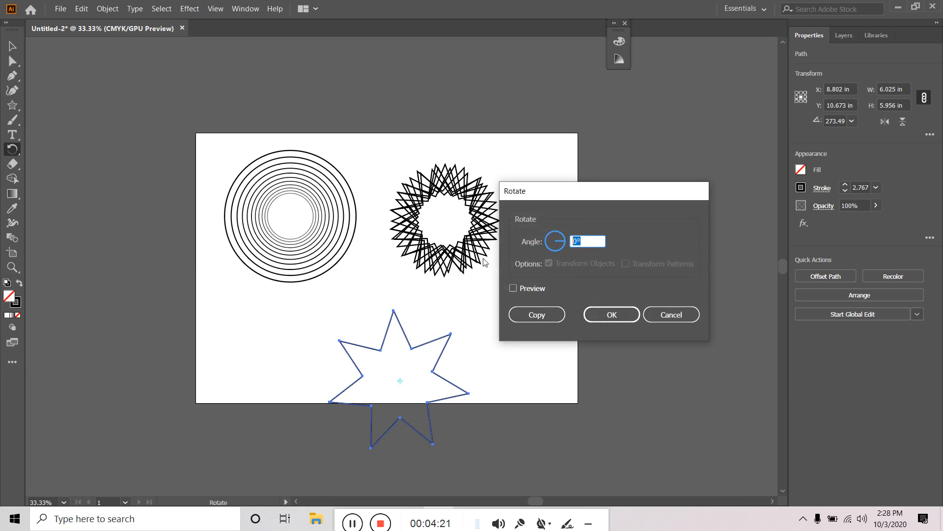
text(1)
click(530, 316)
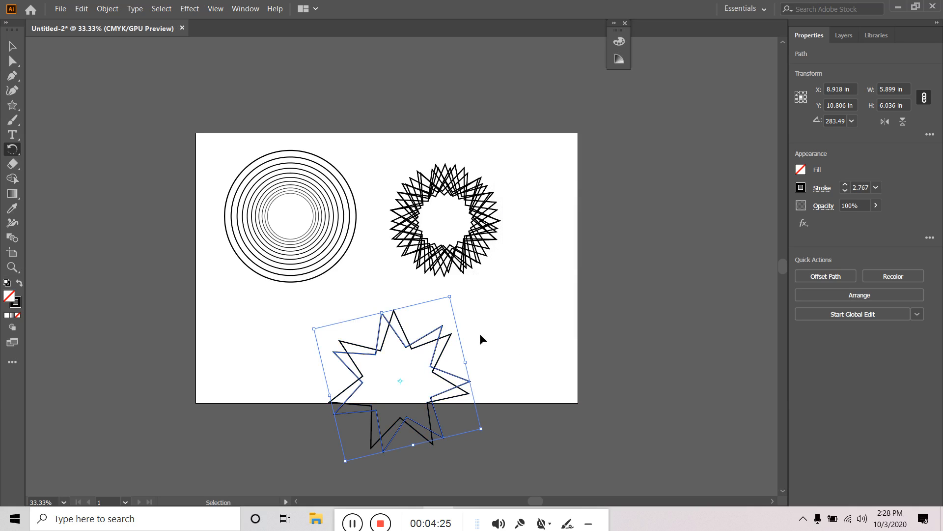
- Repeat the rotated copy of the lower star four times, and undo the last repetition
key(ctrl+d)
key(ctrl+d)
key(ctrl+d)
key(ctrl+d)
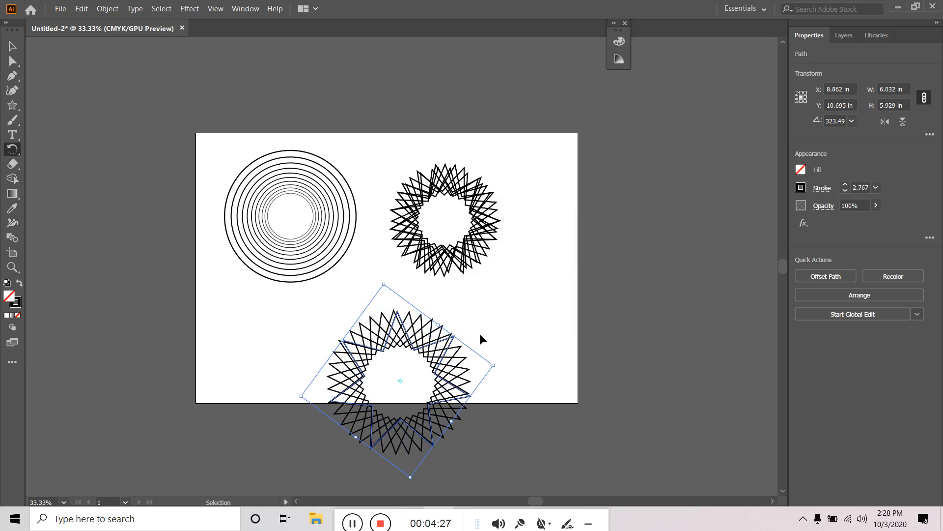
key(ctrl+z)
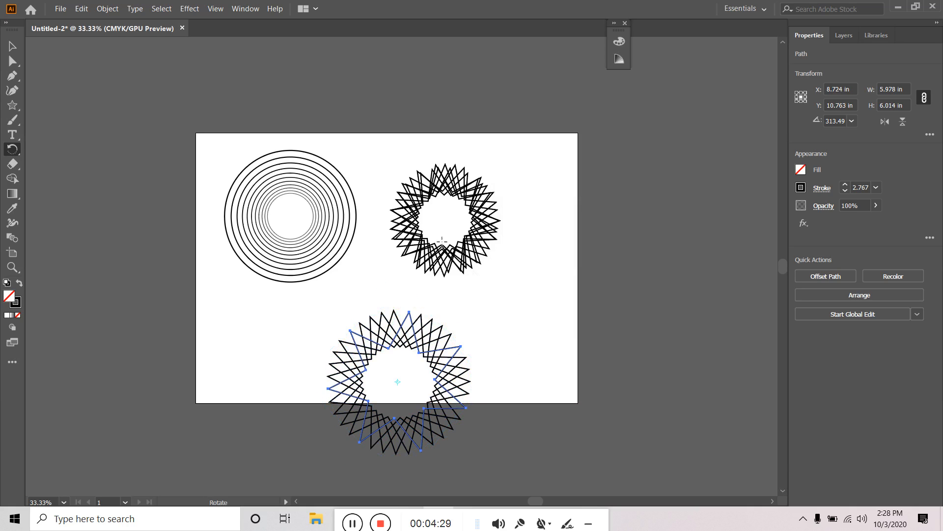
- Delete all the rotated copies of the lower star and the star pattern beside the circles
click(12, 46)
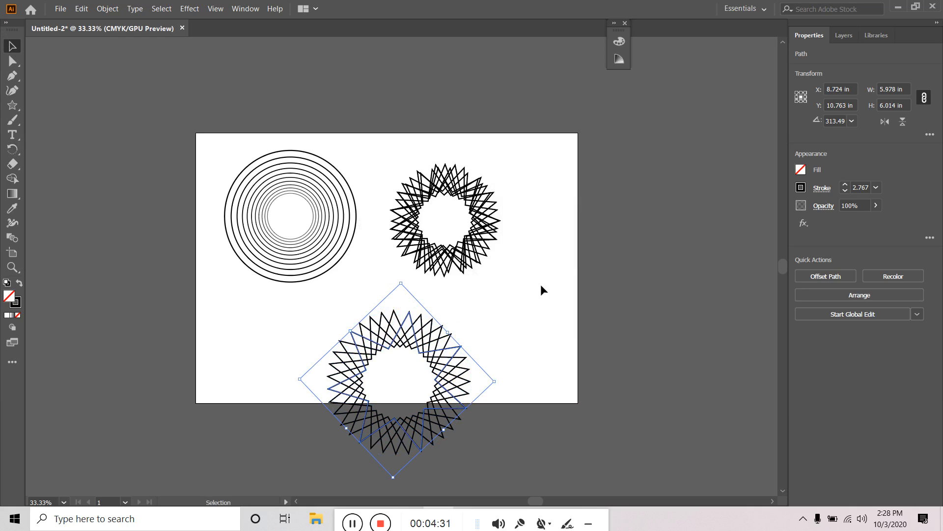
click(502, 299)
drag(541, 338, 318, 458)
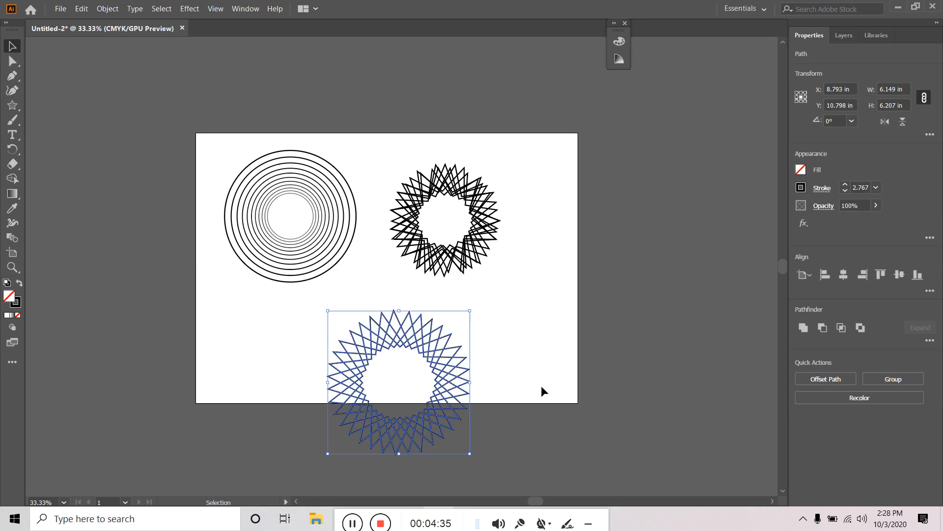
key(Delete)
drag(442, 291, 521, 198)
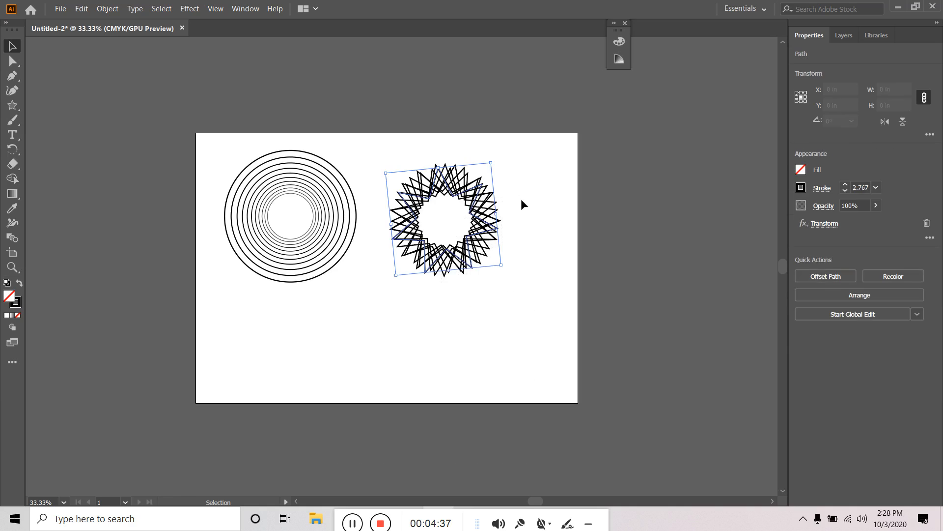
key(Delete)
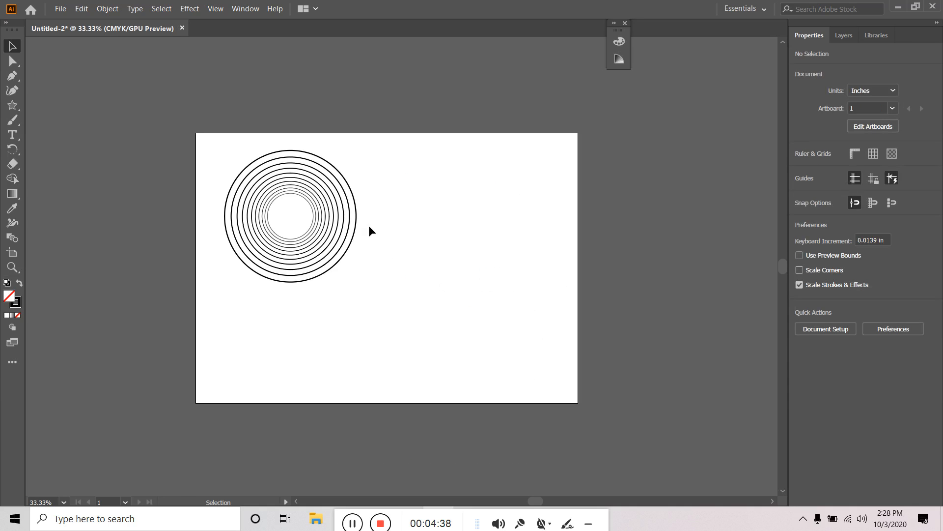
- Draw a tilted four-pointed star about 8.51 in wide beside the concentric circles
click(12, 105)
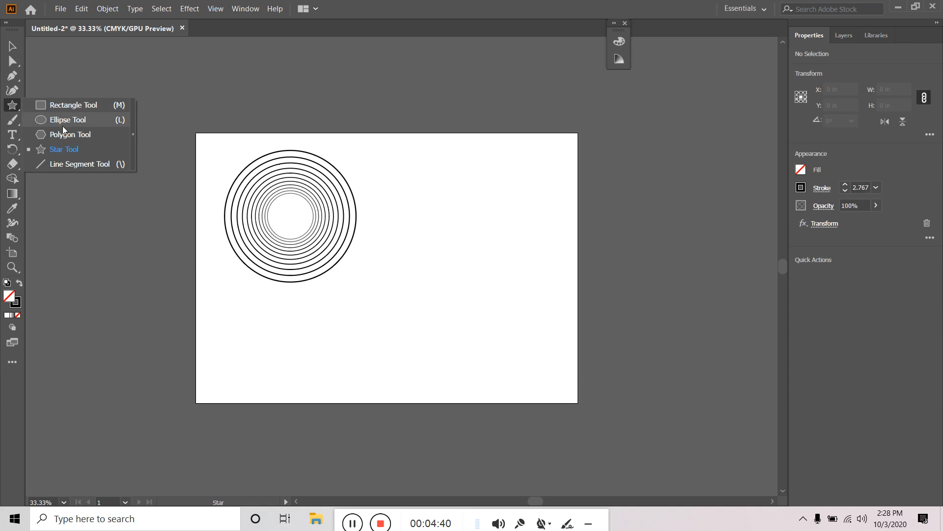
click(64, 149)
drag(454, 255, 508, 353)
key(Down)
key(Down)
key(Down)
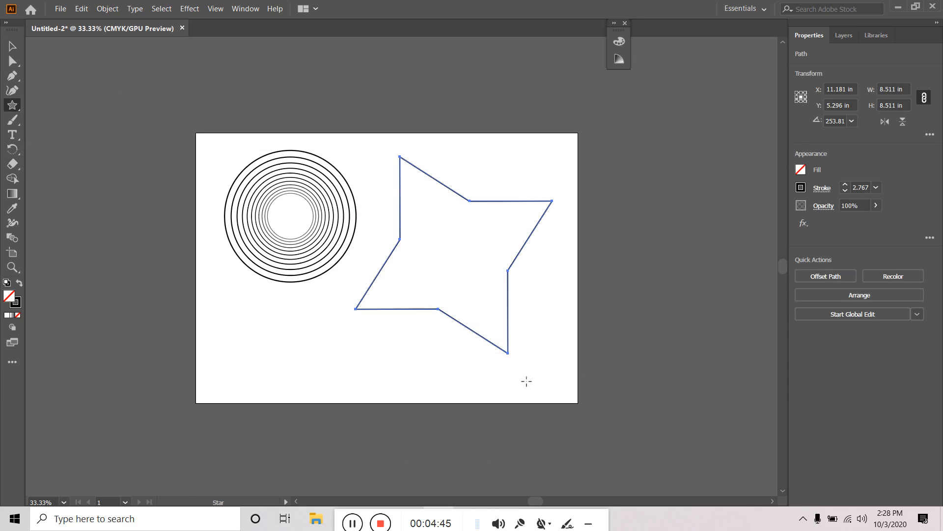
- Give the four-pointed star an orange-yellow gradient stroke and set the stroke weight to 6 pt
click(802, 188)
click(779, 248)
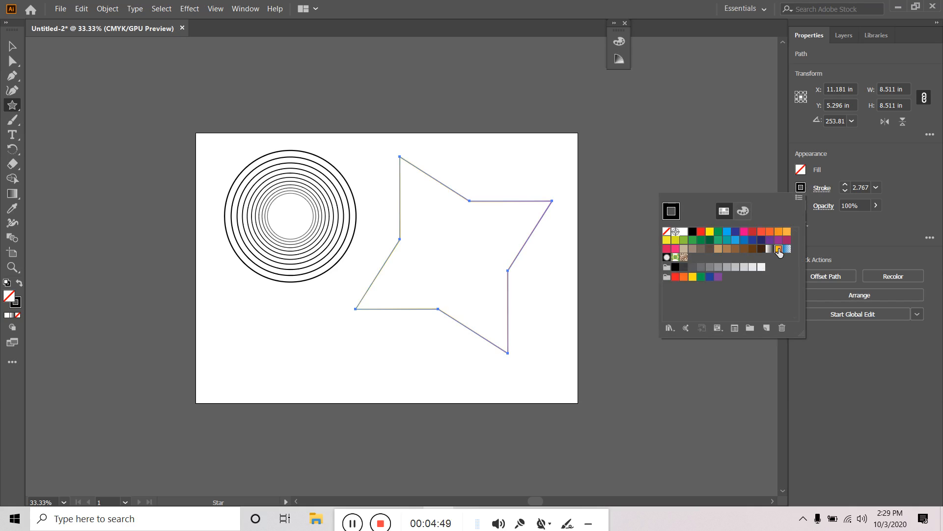
click(845, 185)
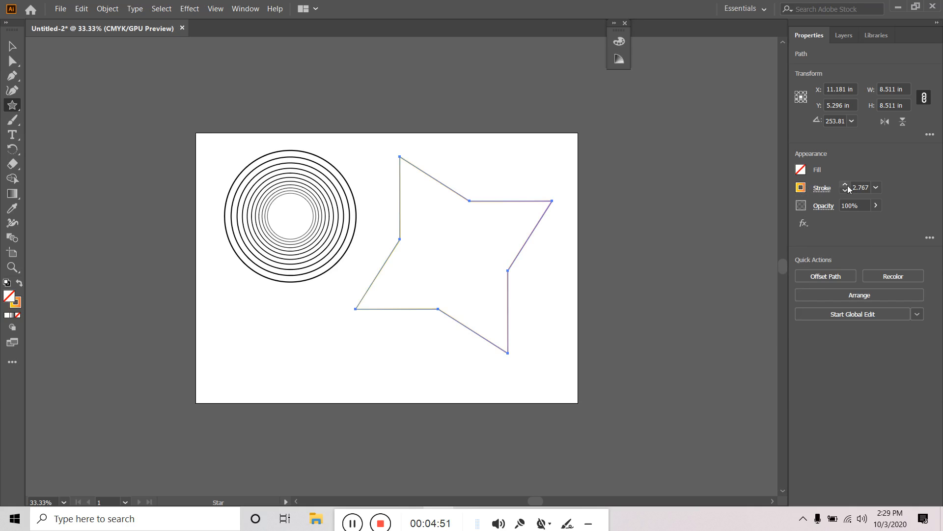
click(847, 184)
click(846, 185)
click(845, 185)
click(845, 185)
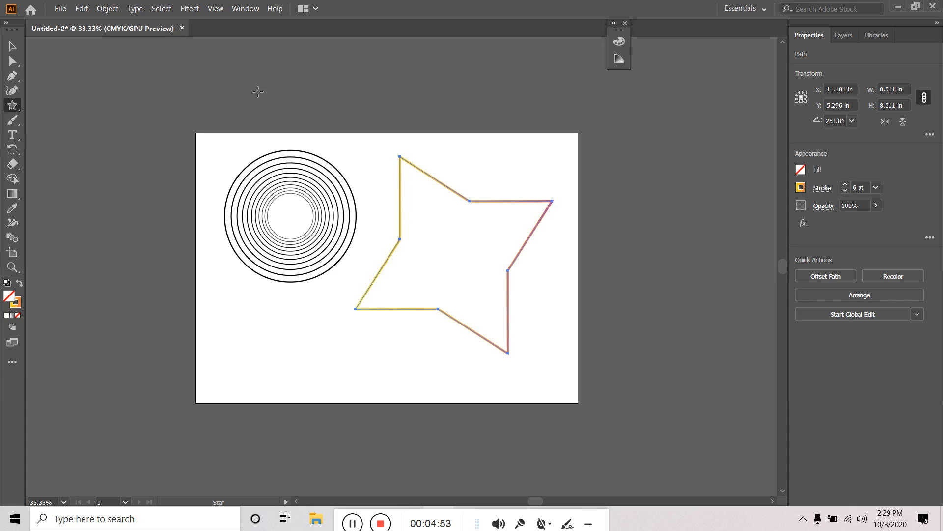
- Round all corners of the four-pointed star until the shape is about 6.9 in wide, and switch back to the Selection tool
click(11, 47)
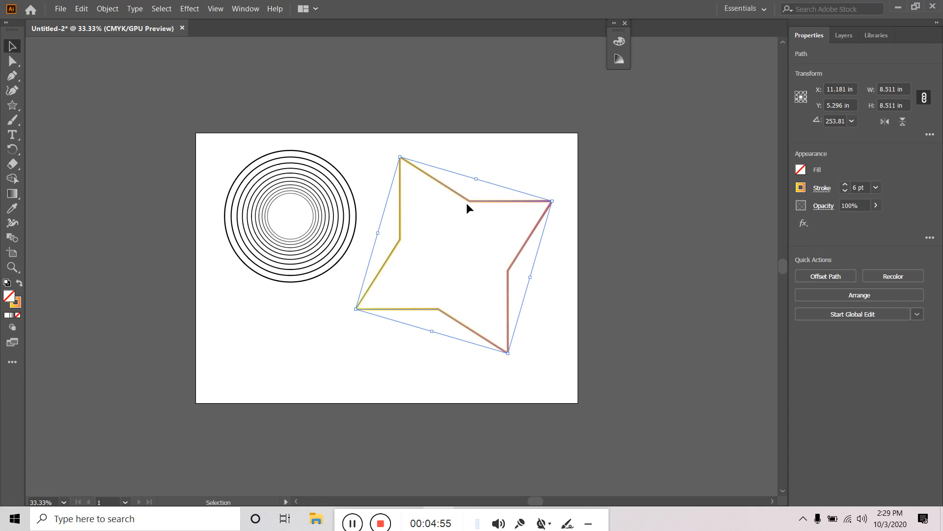
click(11, 64)
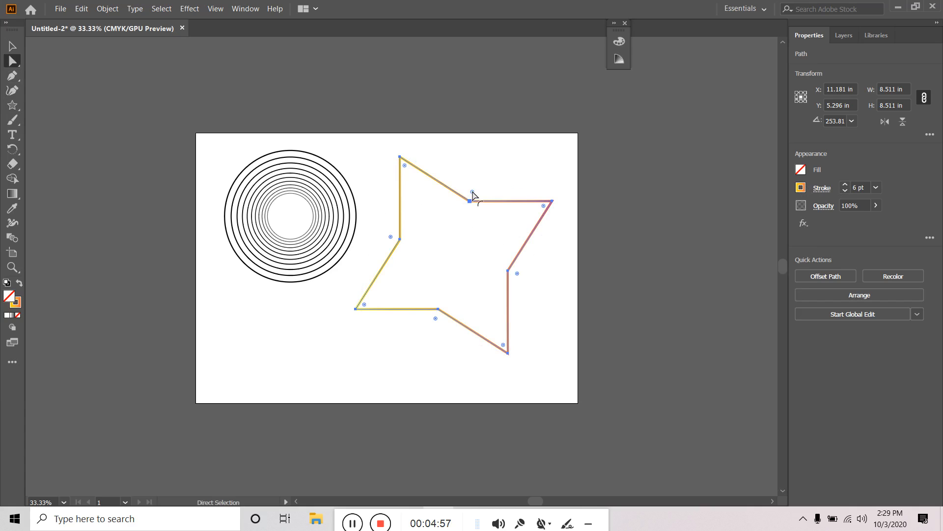
drag(405, 167, 421, 199)
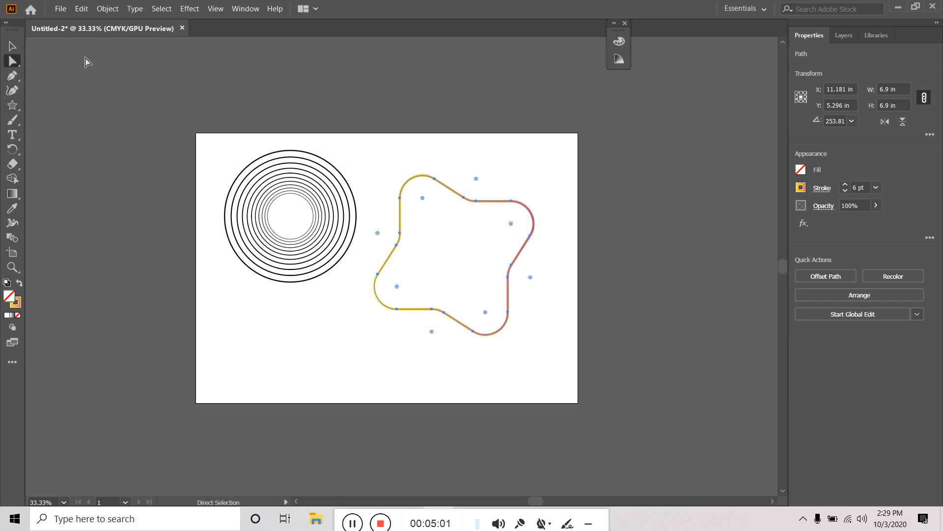
click(12, 46)
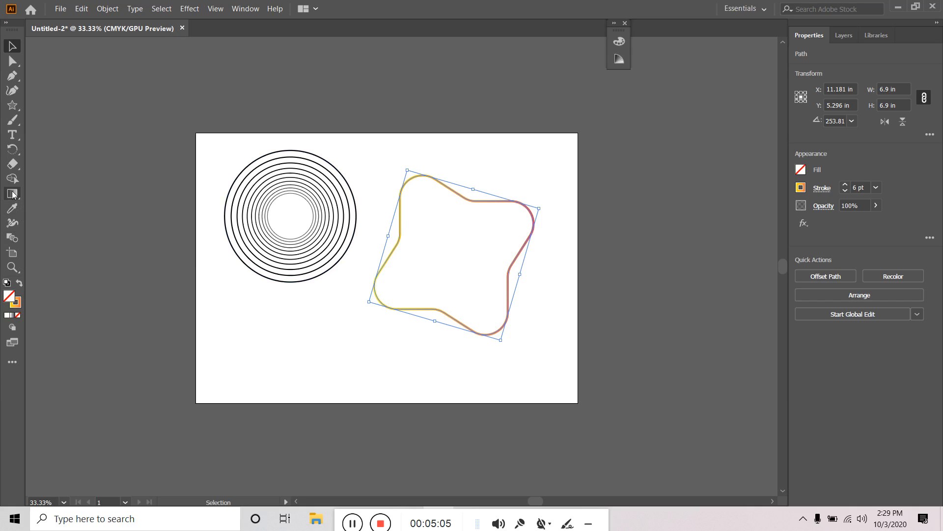
- Try a Transform effect on the rounded star with a 10° angle, Reflect X and Reflect Y, 50 copies and the preview on
click(189, 9)
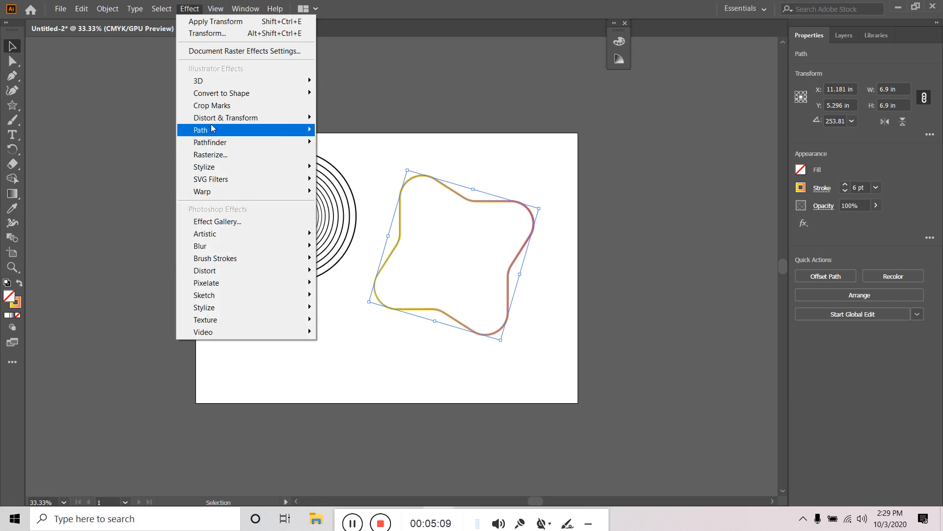
mouse_move(231, 118)
click(358, 154)
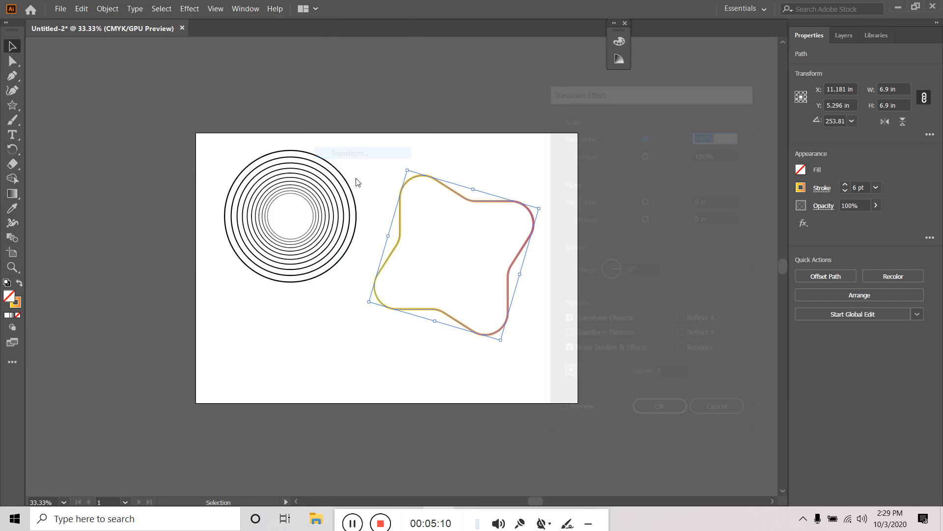
click(651, 269)
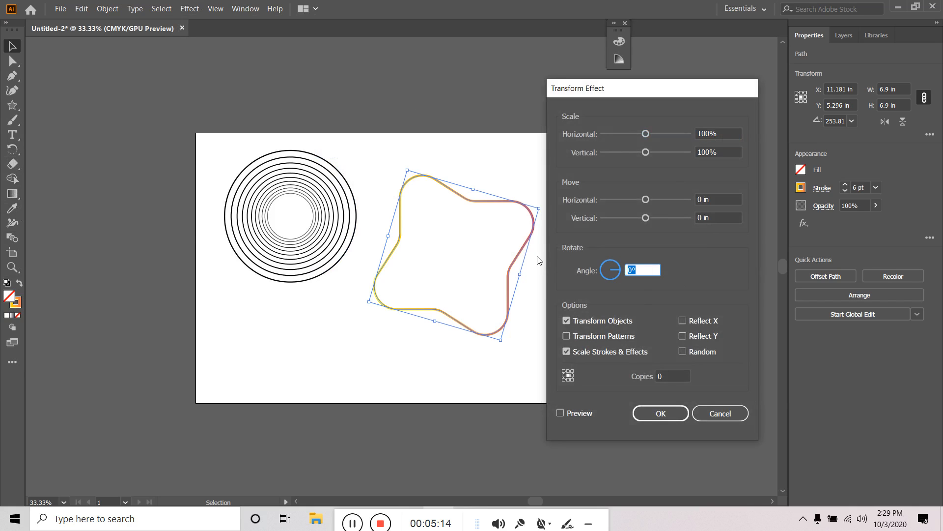
text(10)
click(683, 321)
click(682, 335)
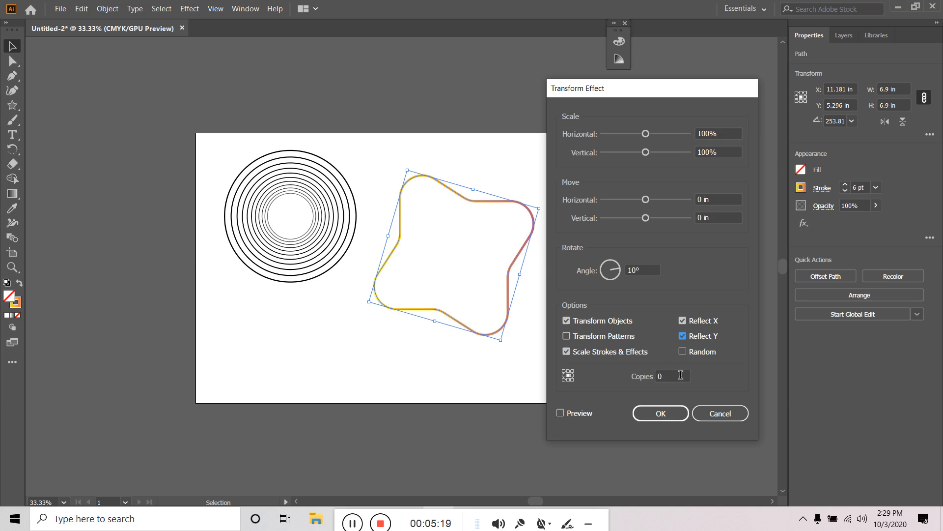
click(676, 376)
text(50)
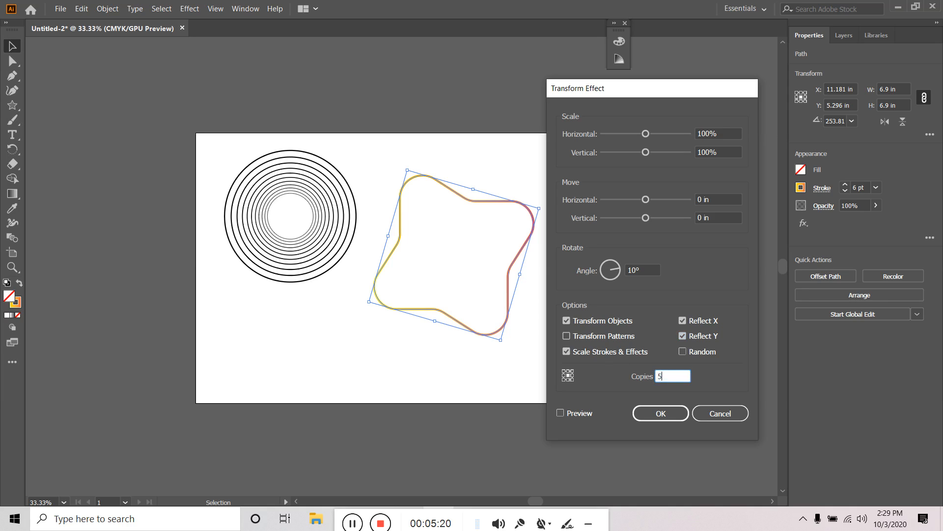
click(589, 413)
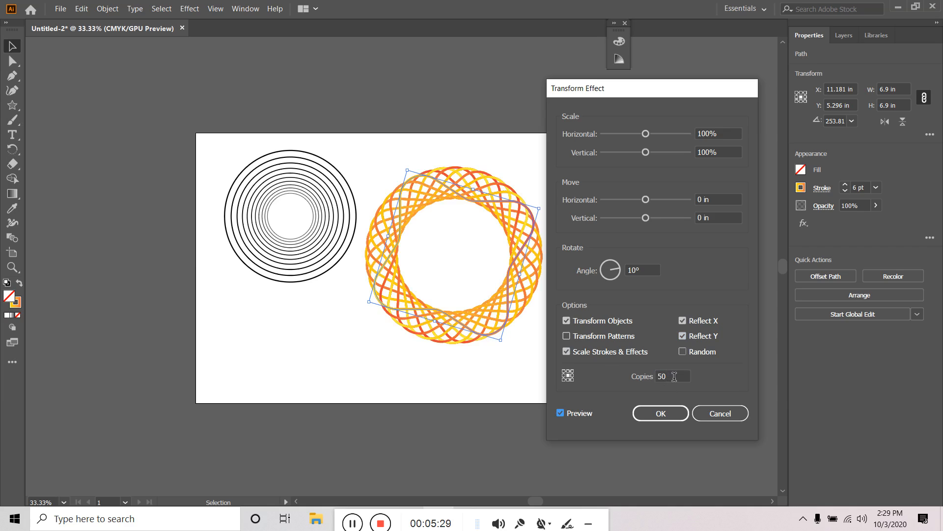
- Try 100 copies in the Transform effect and refresh its preview
double_click(661, 374)
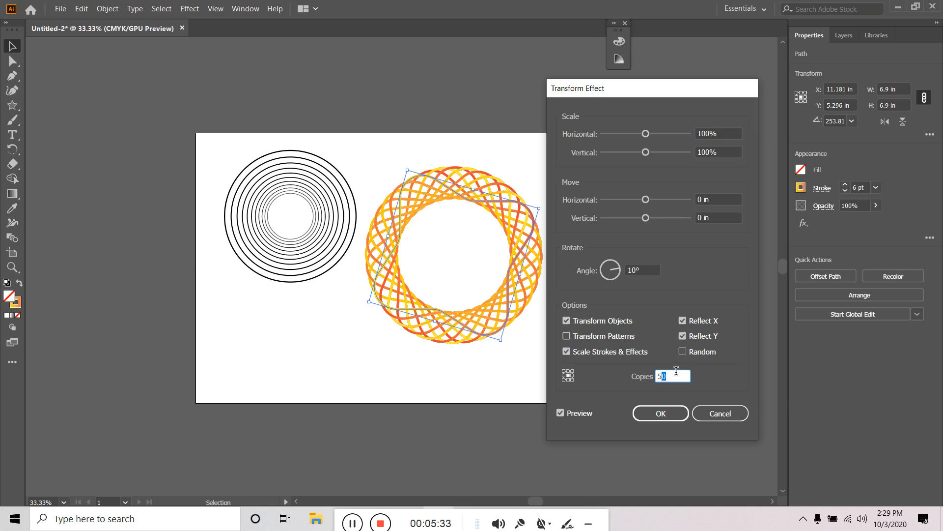
drag(675, 371, 601, 373)
text(100)
click(561, 413)
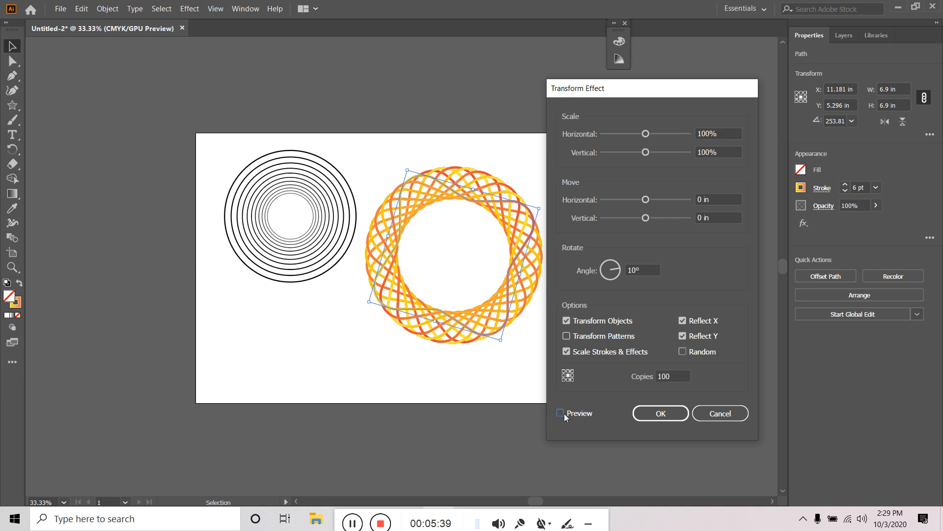
click(572, 414)
- Switch to the Google Meet window, admit the waiting participant to the meeting and return to Illustrator
drag(346, 511, 431, 514)
mouse_move(407, 519)
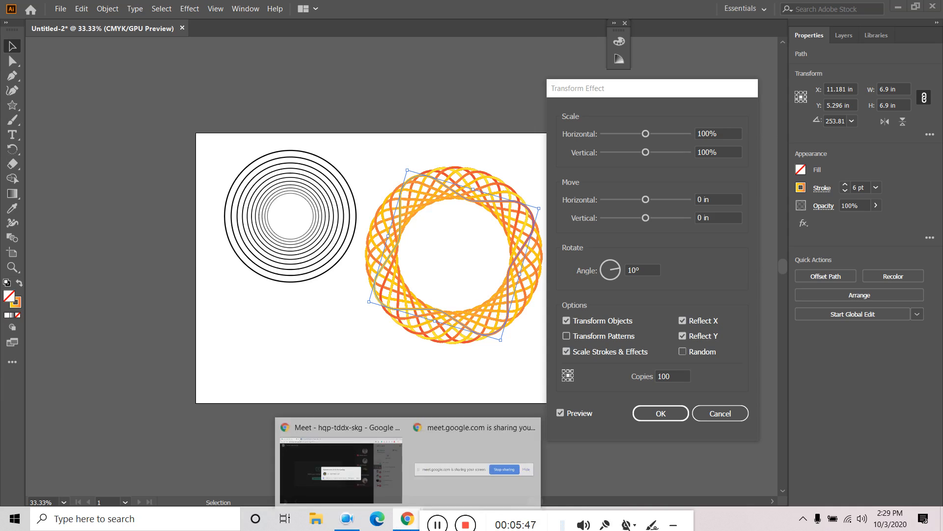
click(392, 469)
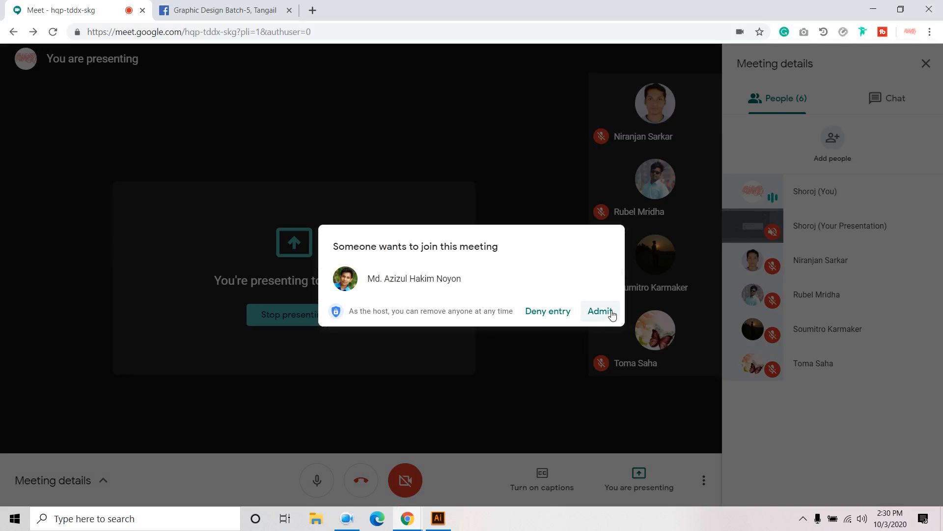
click(600, 311)
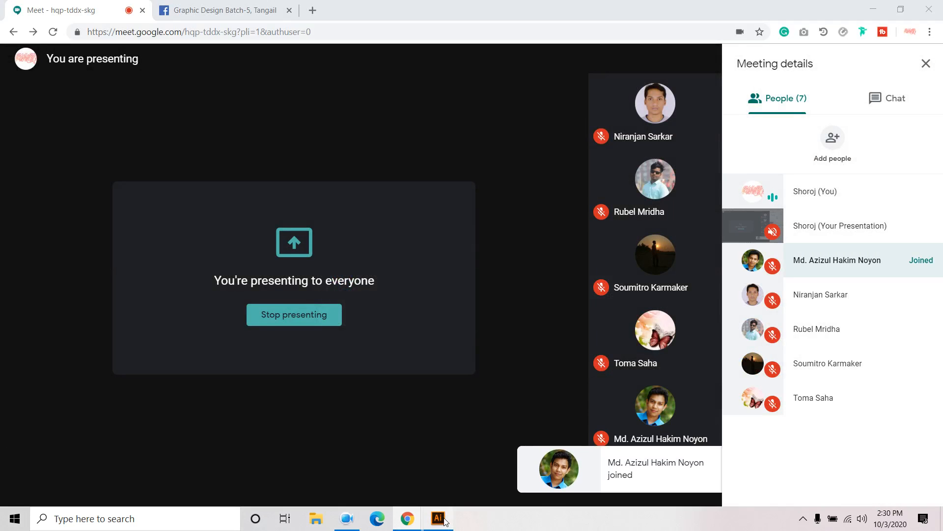
key(alt+Tab)
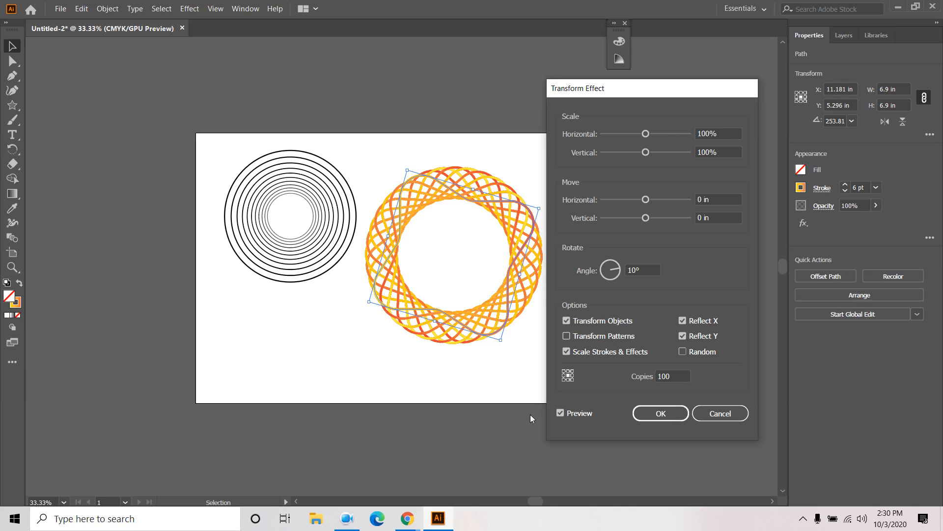
- Try 60 and 30 copies in the Transform effect with the preview refreshed, and cancel the effect
drag(677, 375, 656, 375)
text(60)
click(583, 416)
click(561, 416)
drag(673, 373, 624, 374)
text(30)
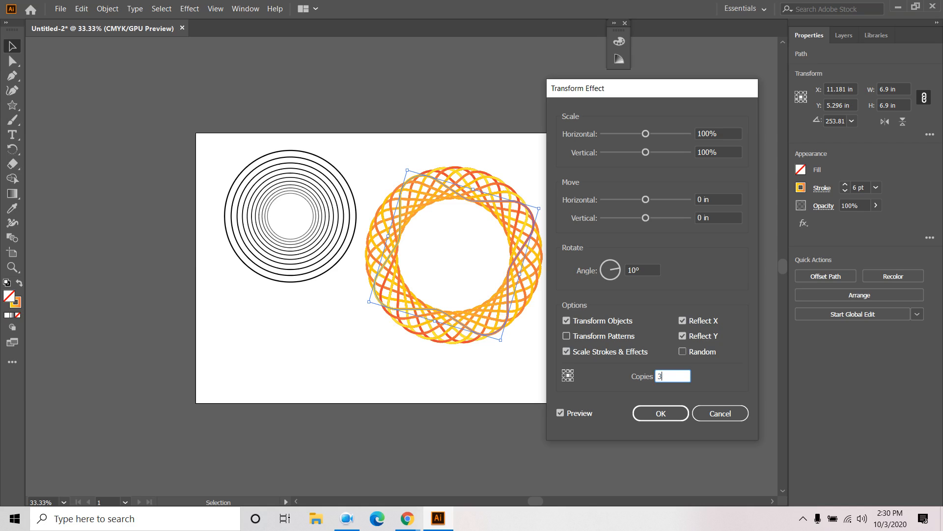
click(561, 413)
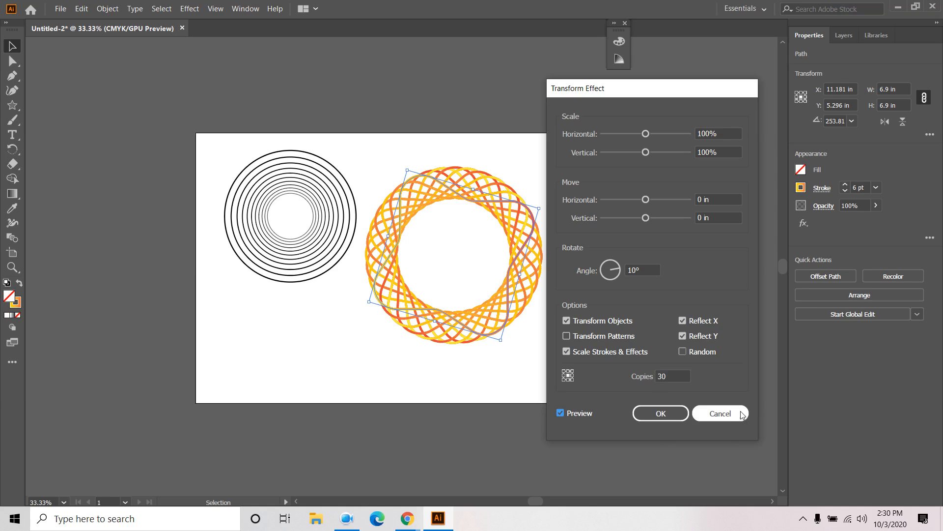
click(711, 416)
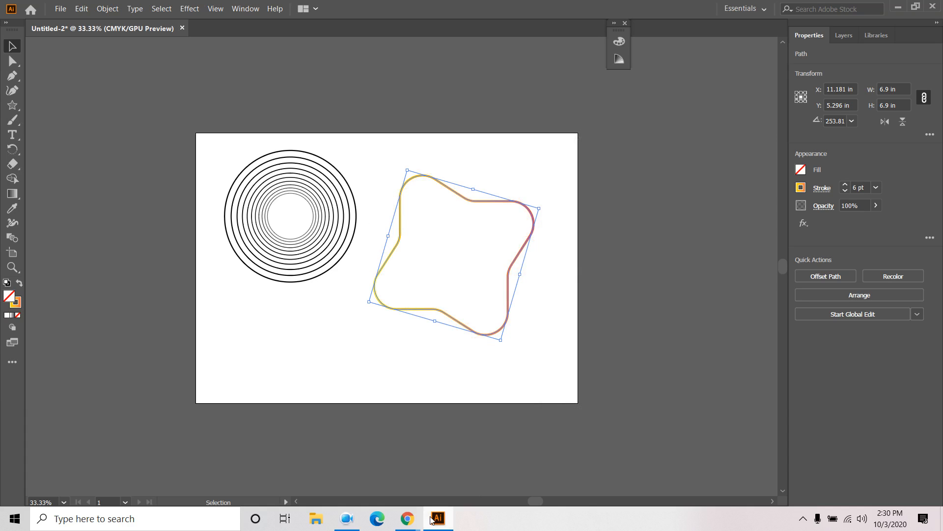
- Switch to the Google Meet window, admit the two waiting participants to the meeting and return to Illustrator
mouse_move(407, 518)
click(367, 478)
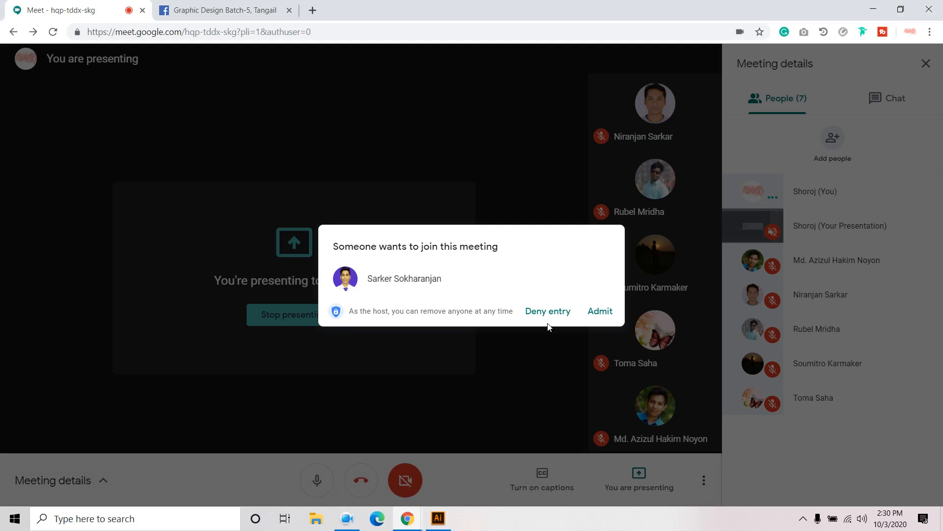
click(600, 311)
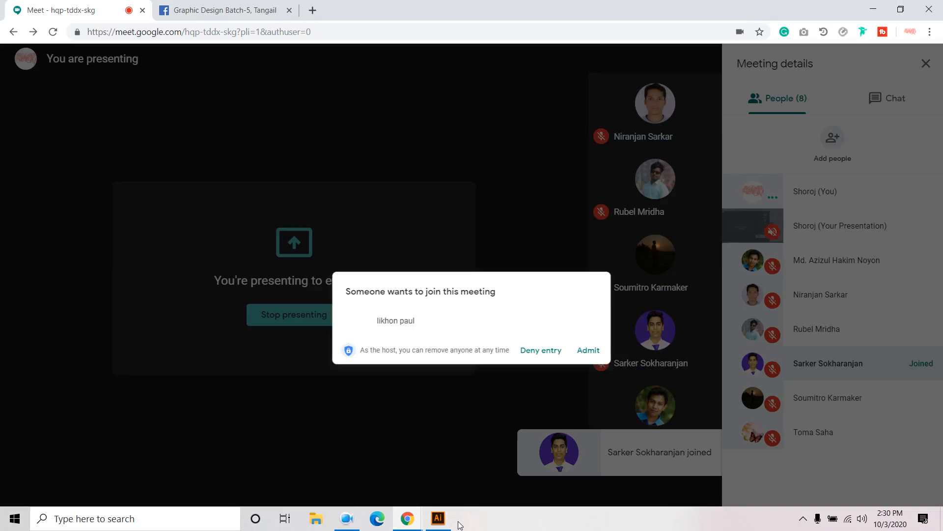
click(599, 311)
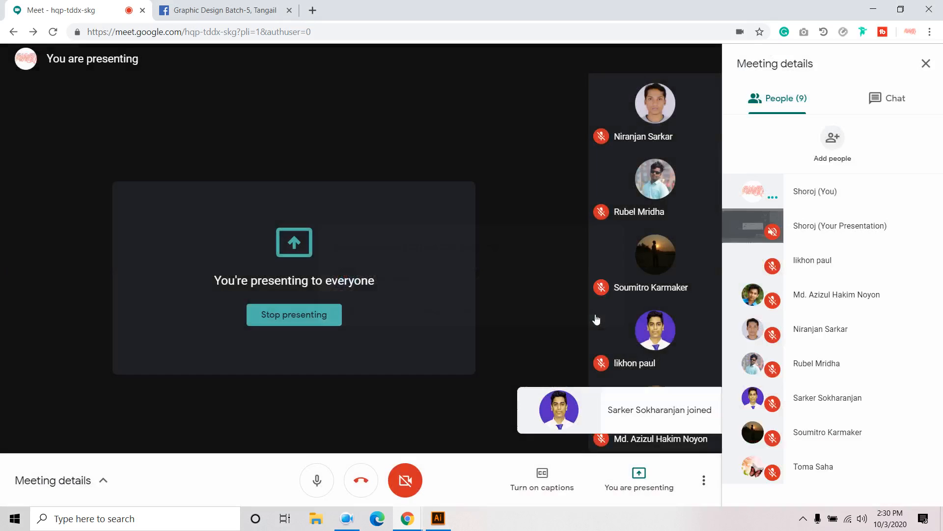
key(alt+Tab)
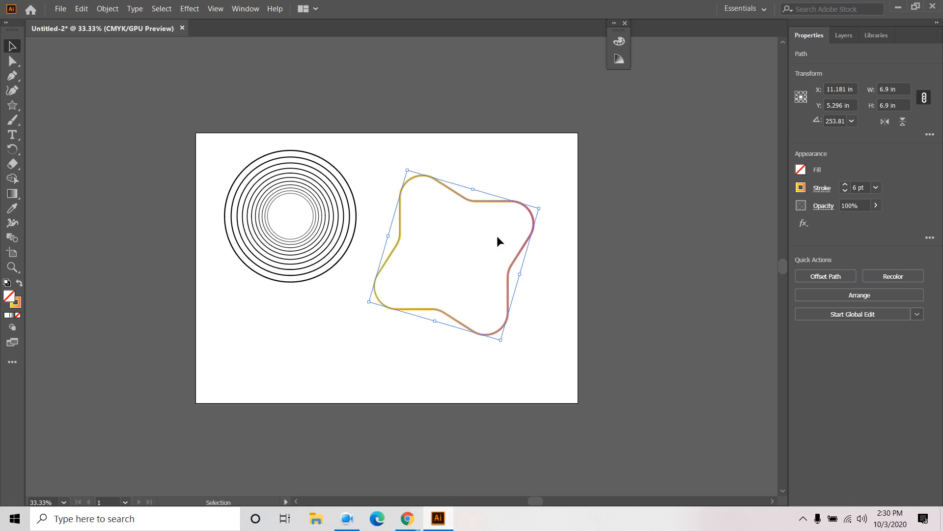
- Try a Transform effect on the rounded star with a 10° angle, Reflect X and Reflect Y, 60 copies and the preview on
click(190, 9)
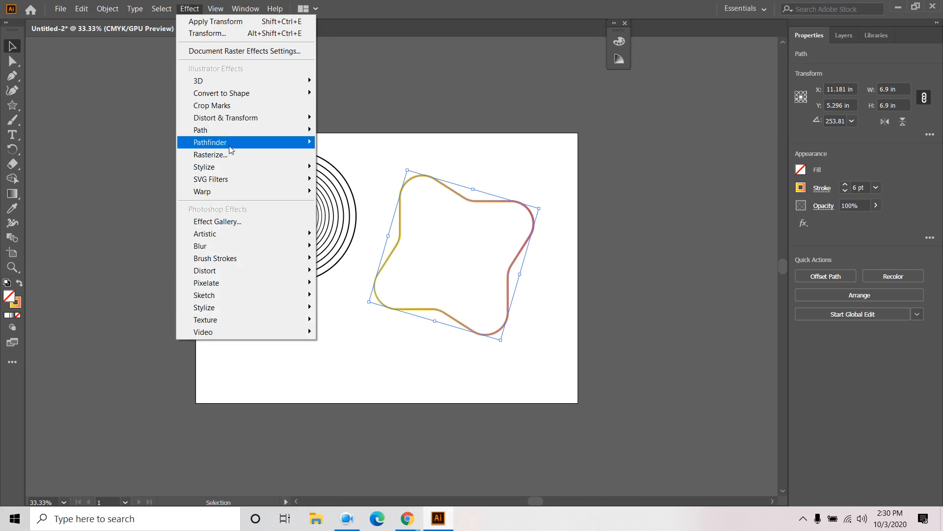
mouse_move(248, 119)
click(355, 154)
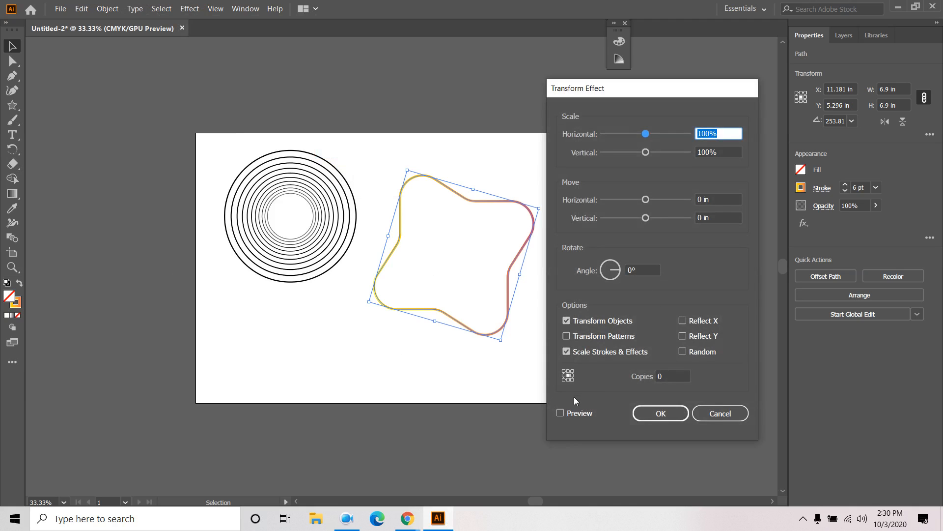
click(577, 414)
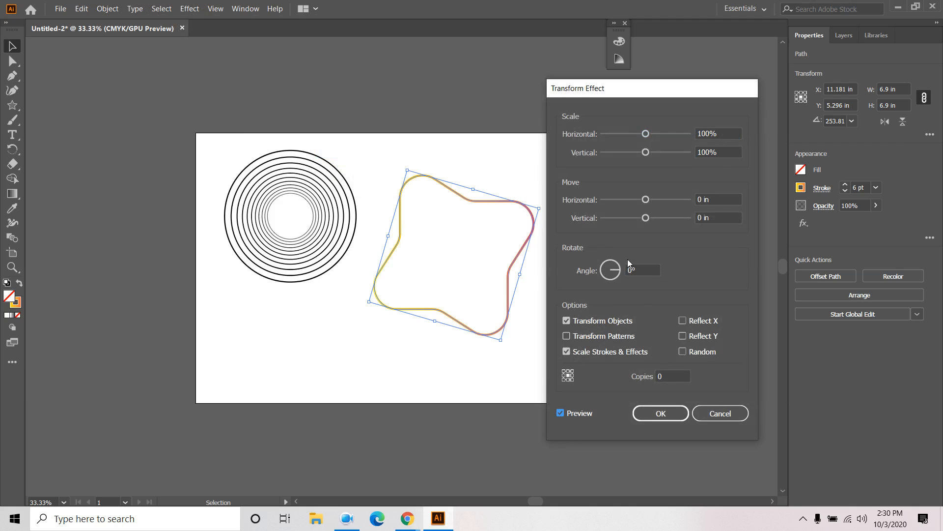
click(642, 273)
text(10)
click(691, 320)
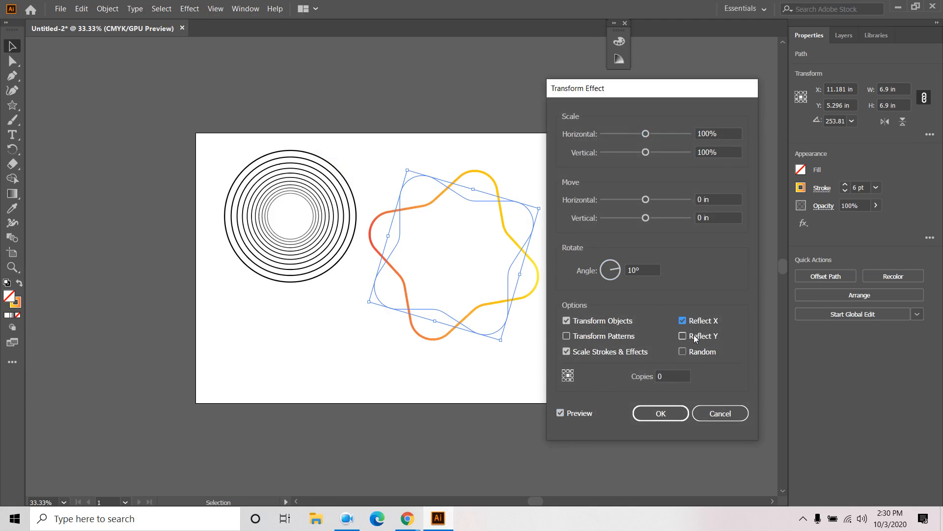
click(694, 334)
click(669, 375)
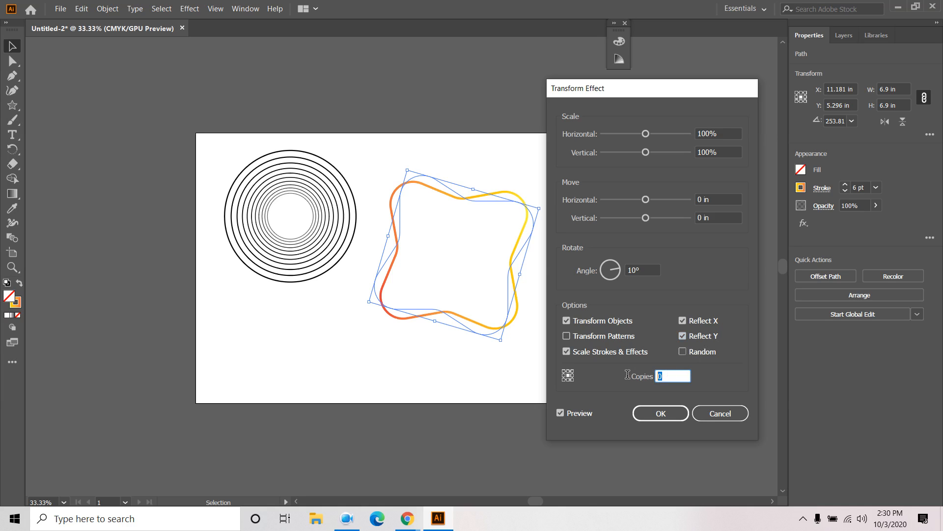
text(6)
click(561, 413)
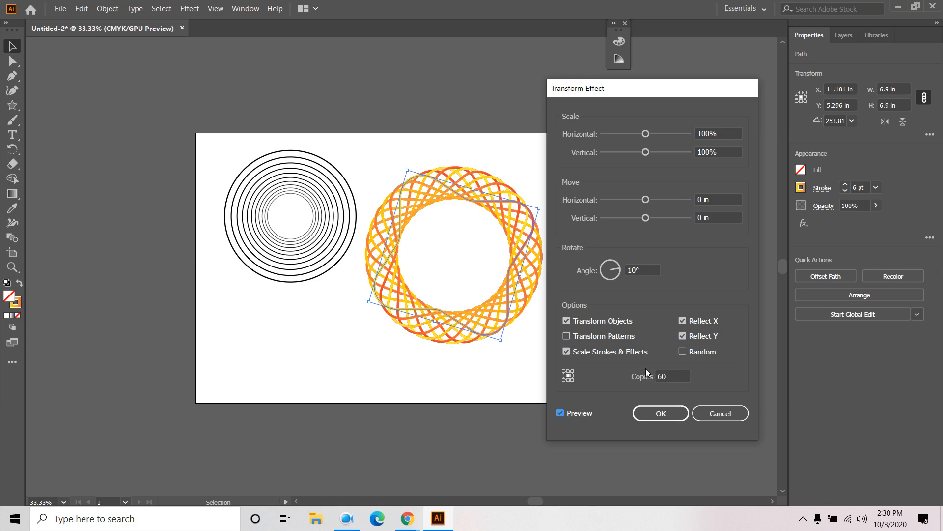
- Try 10 copies in the Transform effect with the preview refreshed, and cancel the effect
double_click(664, 376)
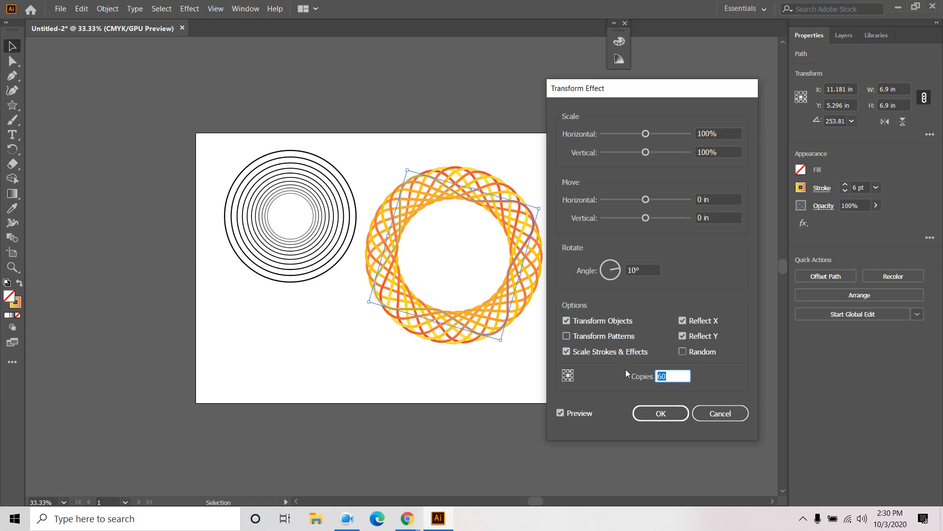
text(10)
click(567, 412)
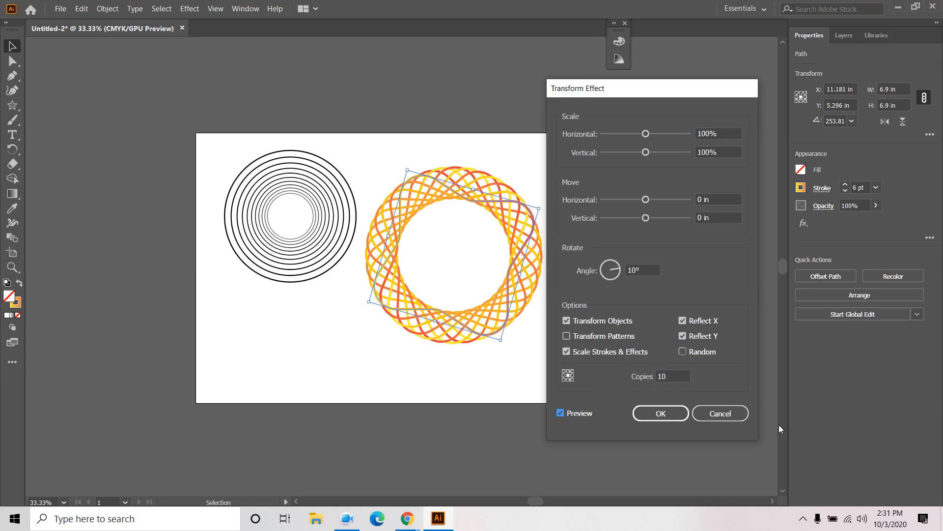
click(737, 415)
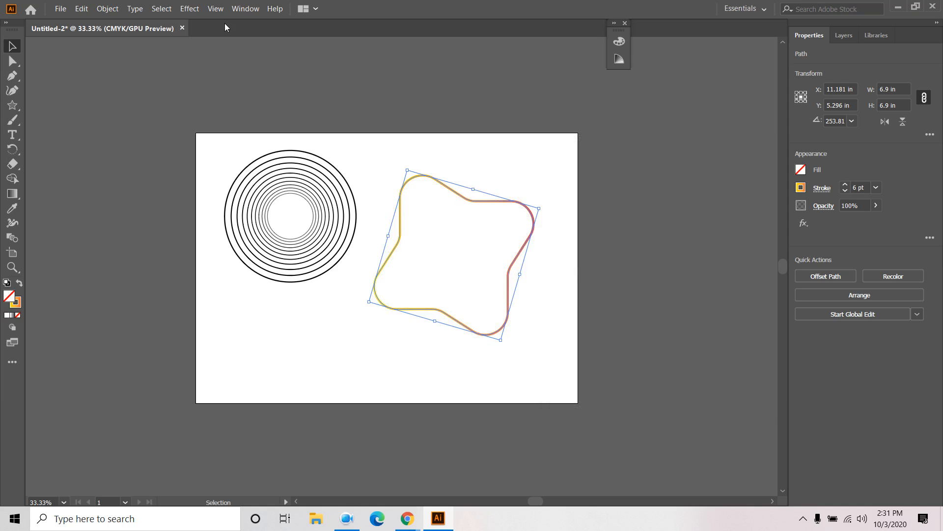
- Start a Transform effect on the rounded star with the preview, Reflect X and Reflect Y turned on
click(190, 8)
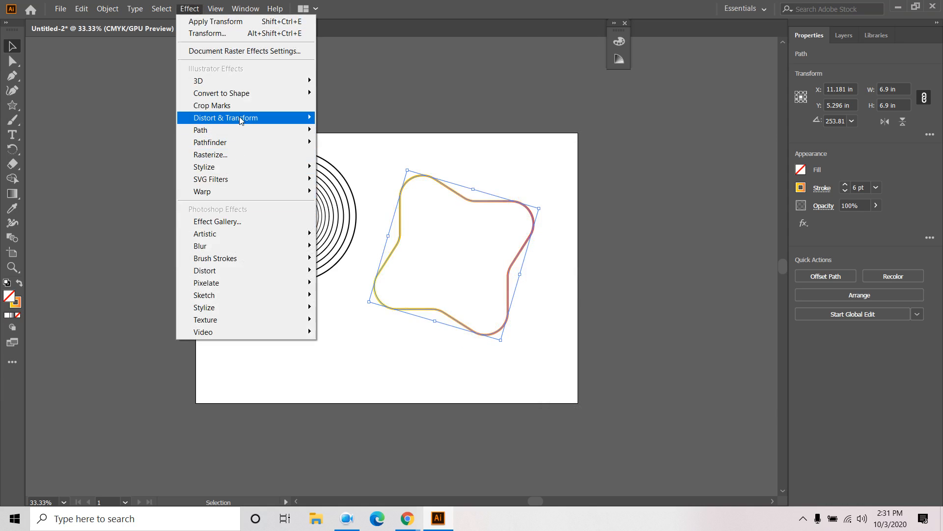
mouse_move(244, 118)
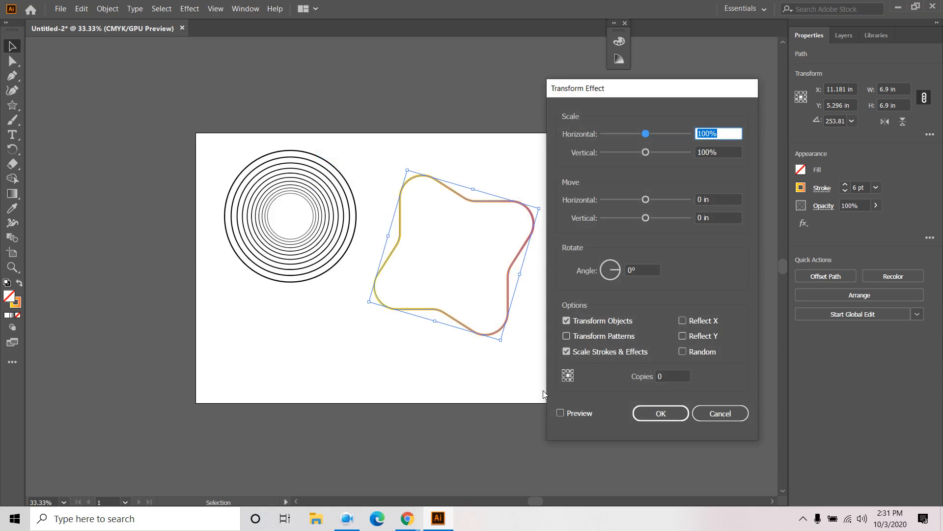
click(683, 320)
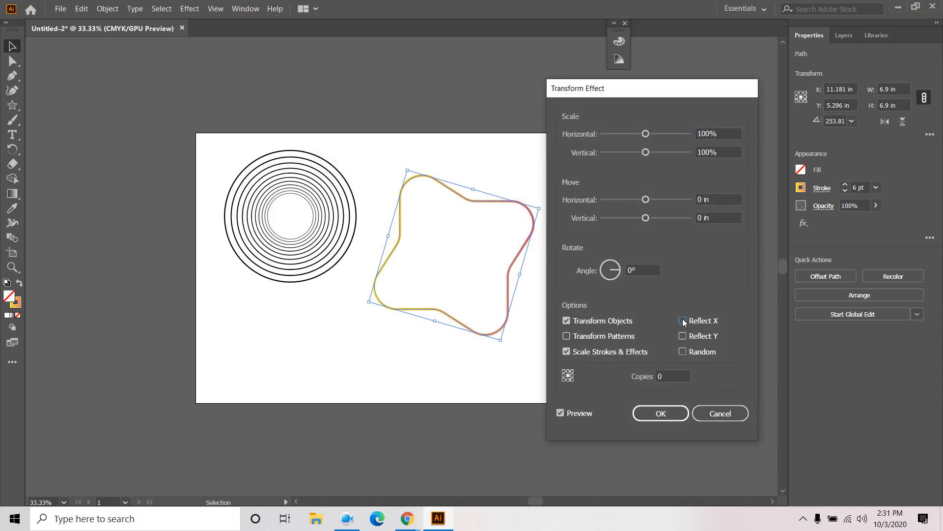
click(683, 336)
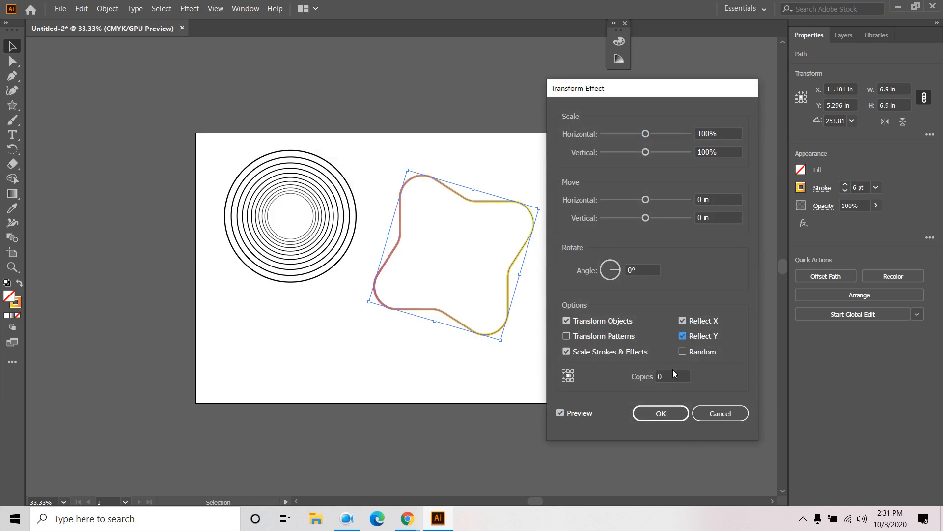
- Try 10 copies at a 10° rotation angle in the Transform effect and refresh its preview
click(673, 374)
text(1)
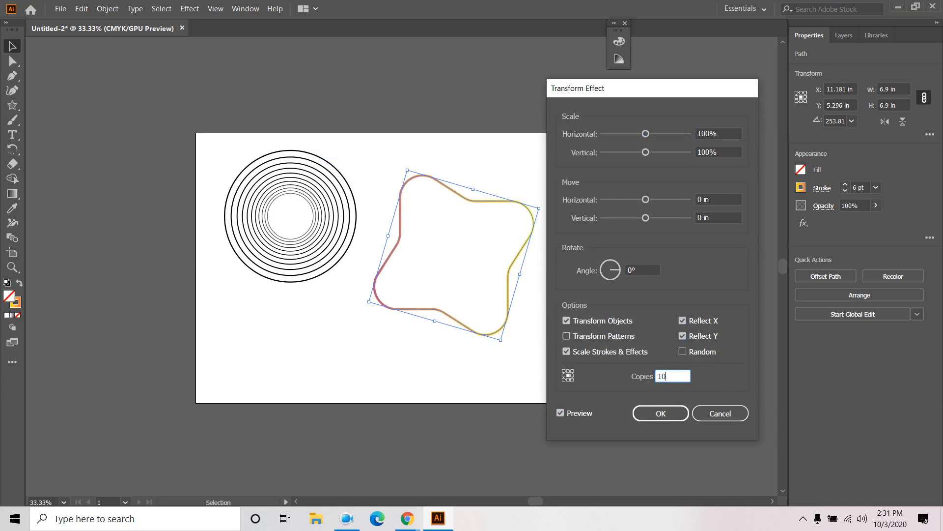
text(0)
click(562, 413)
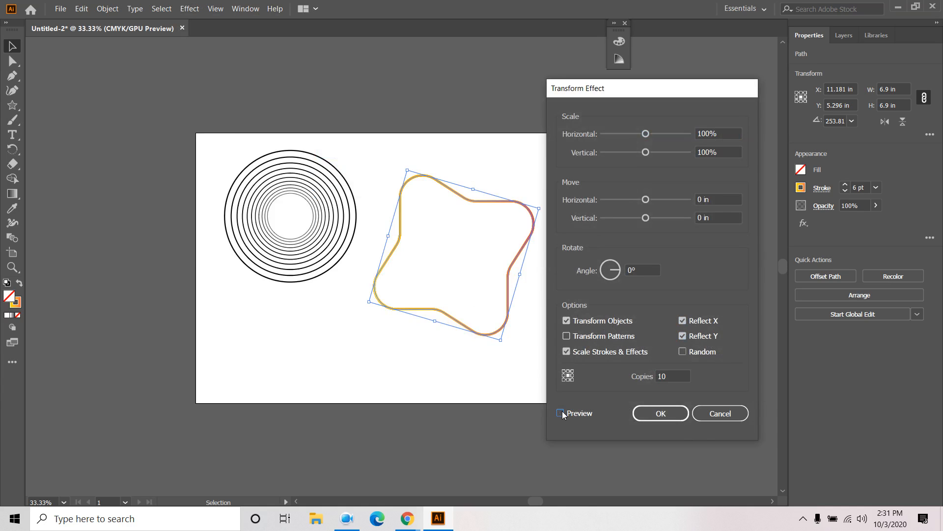
drag(640, 271, 549, 275)
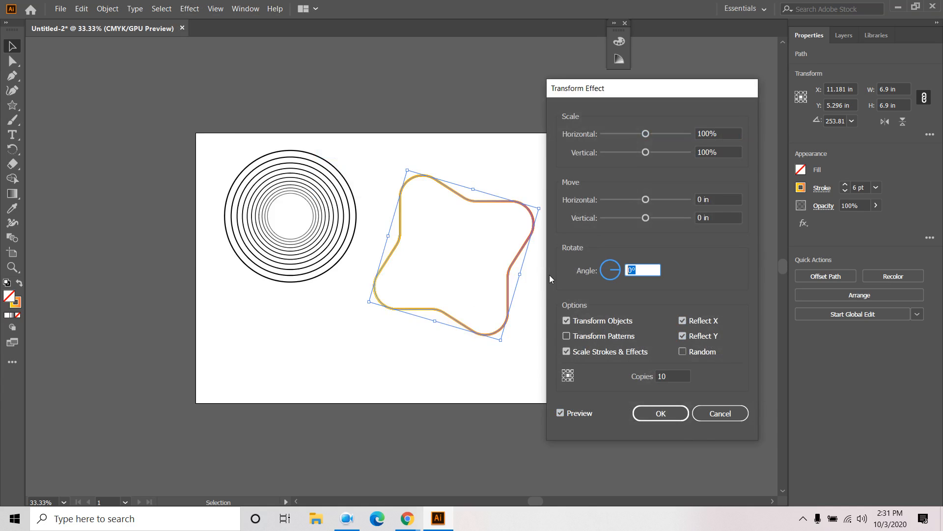
text(10)
click(562, 413)
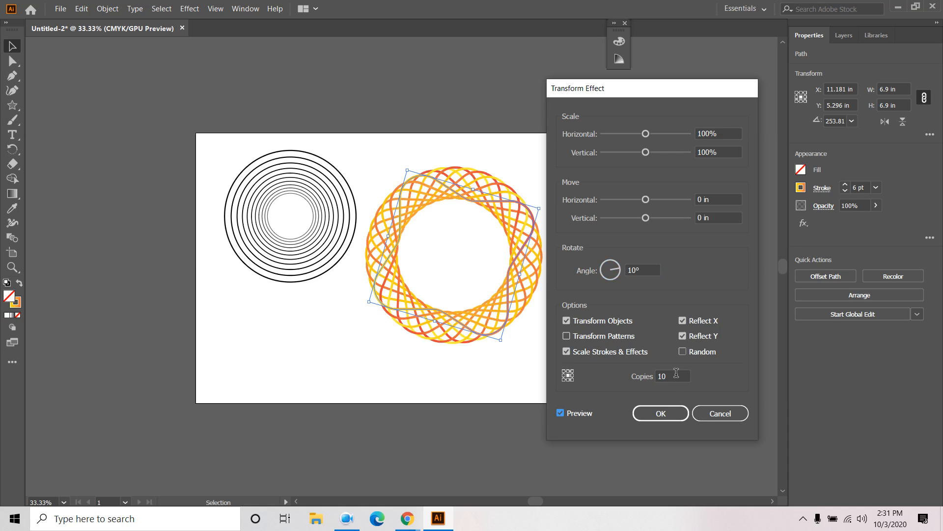
- Try 5 copies and 10 copies in the Transform effect, refreshing the preview for each
double_click(676, 377)
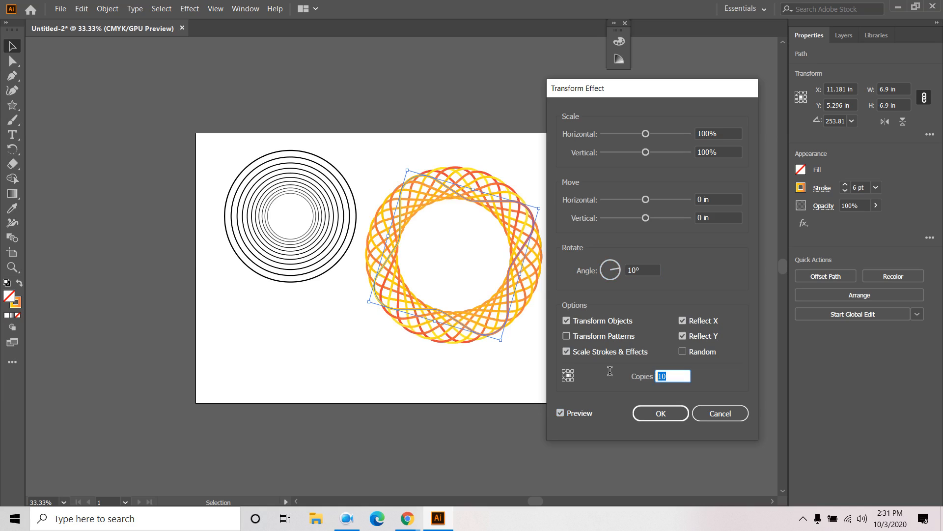
text(5)
click(560, 413)
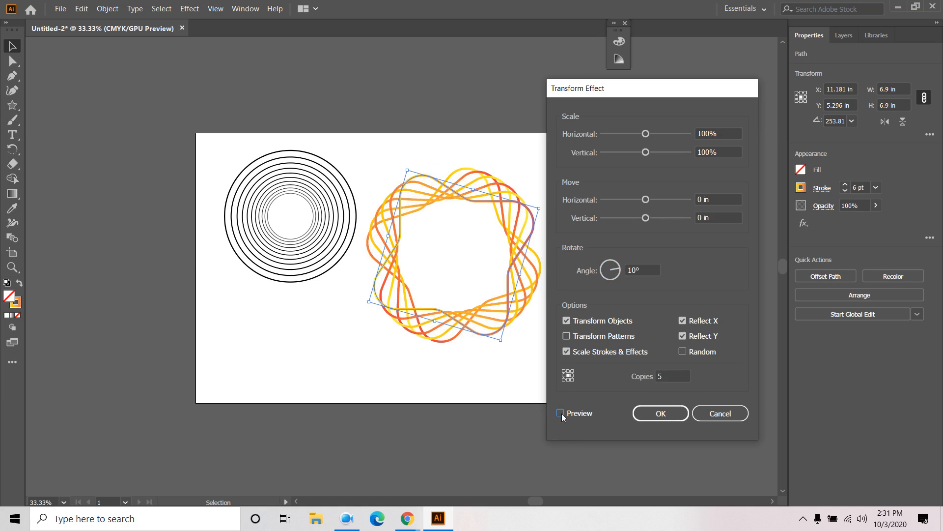
double_click(680, 376)
text(10)
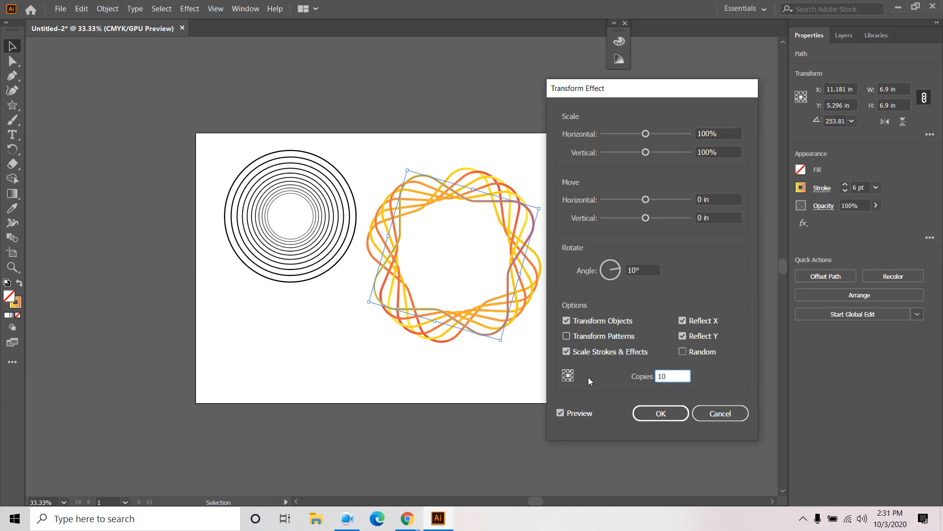
click(560, 413)
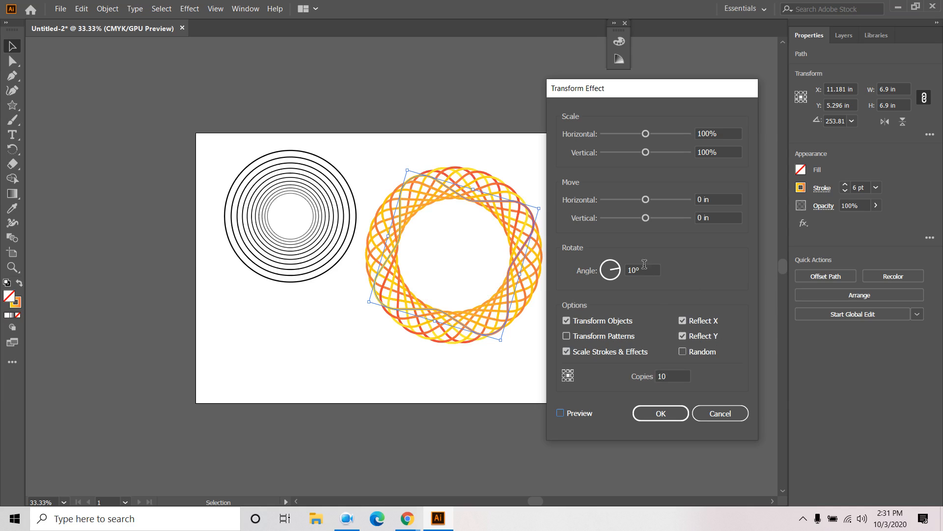
- Try a 5° rotation angle with 50 copies in the Transform effect and refresh its preview
click(594, 274)
text(5)
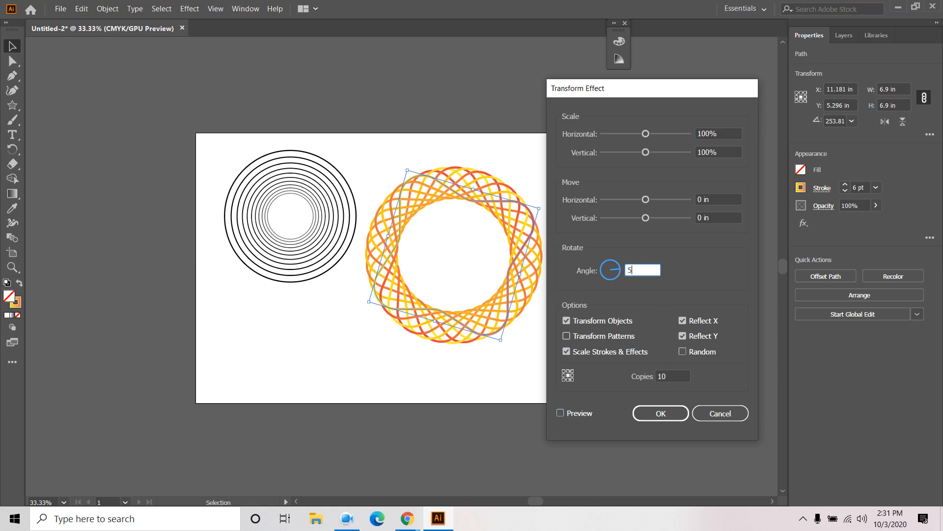
click(566, 412)
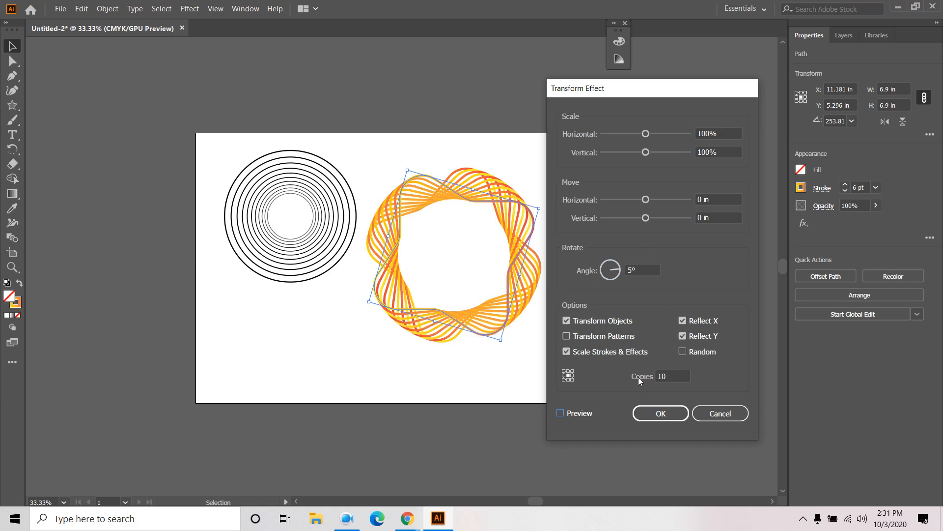
key(Tab)
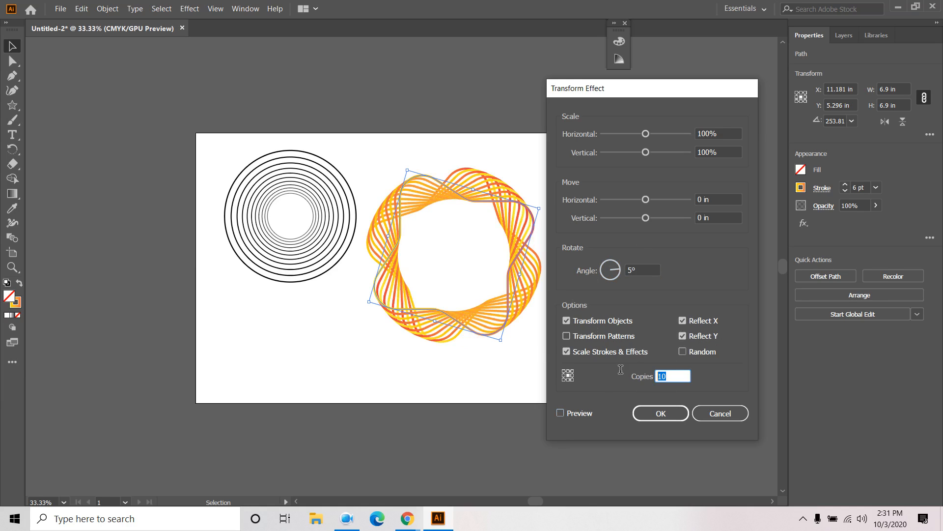
text(50)
click(561, 414)
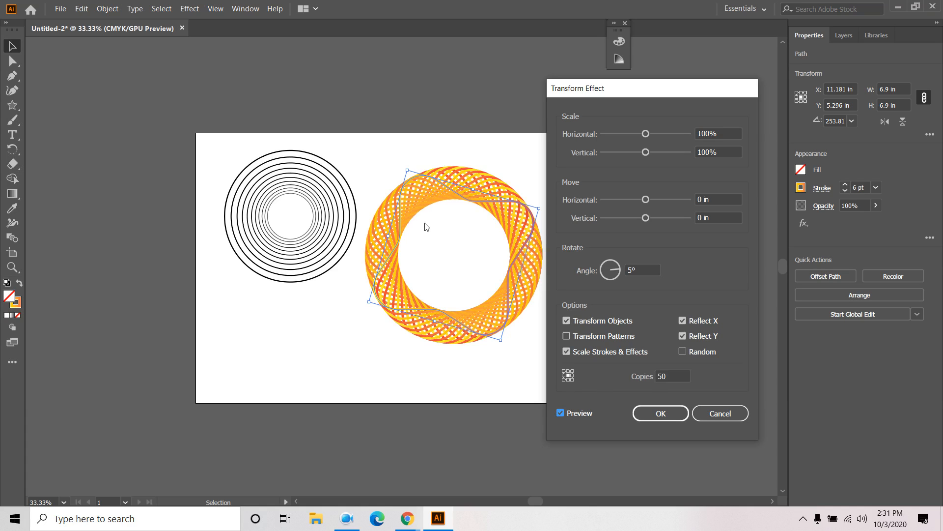
- Set the rotation angle to 3° and the copies to 100, apply the Transform effect and deselect the star pattern
click(639, 270)
text(3)
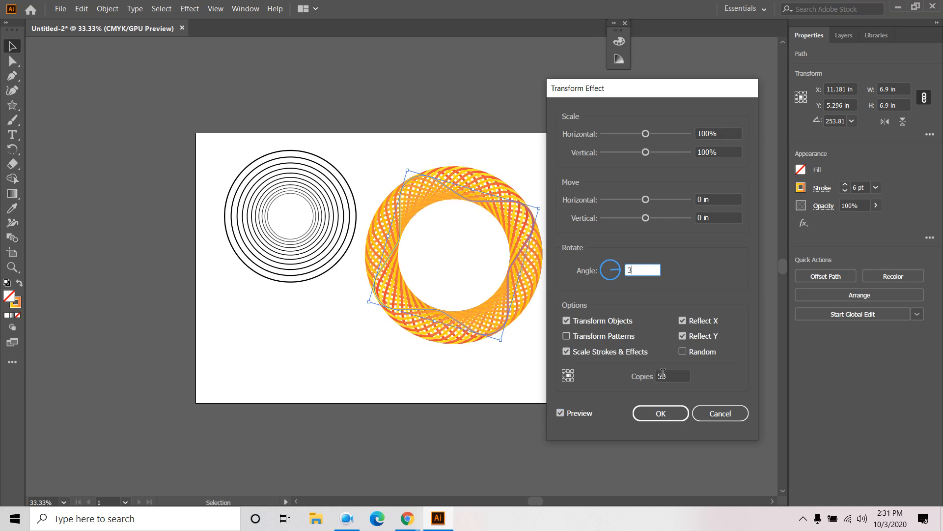
click(561, 414)
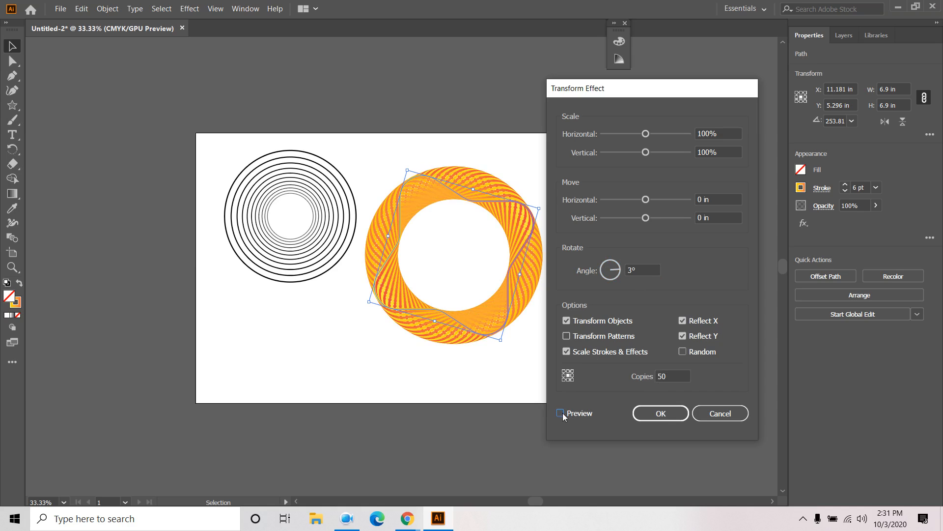
click(679, 379)
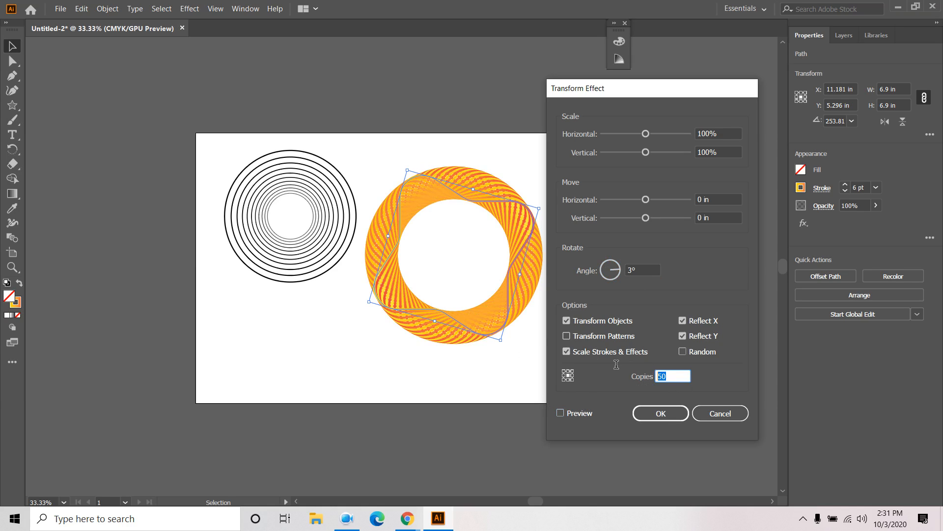
text(100)
click(560, 414)
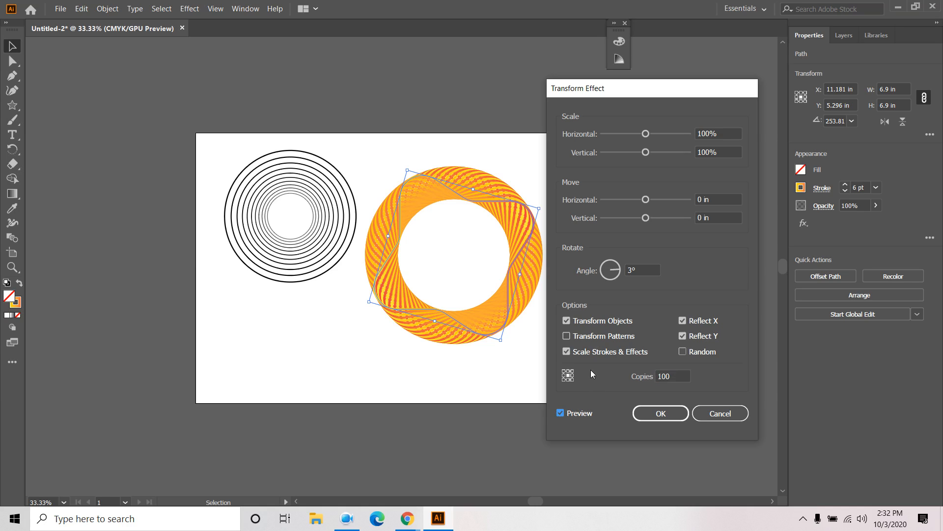
click(679, 412)
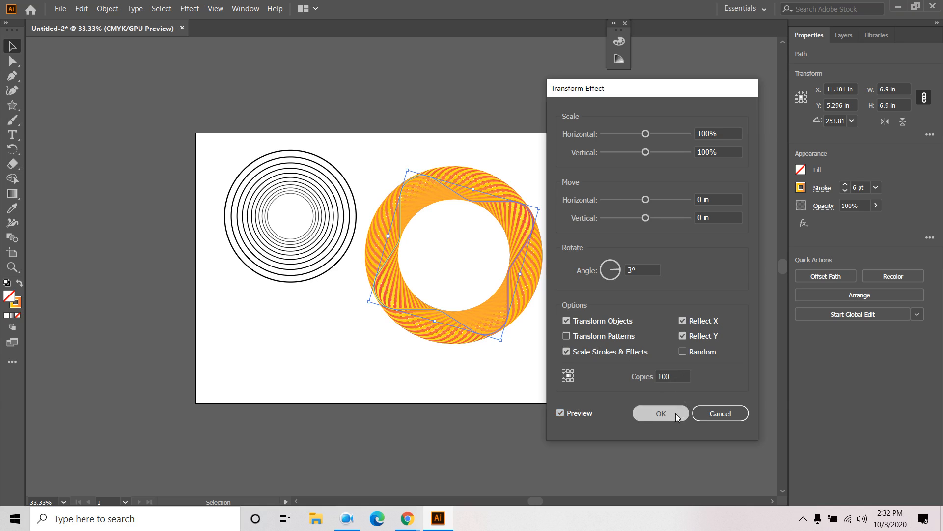
click(555, 216)
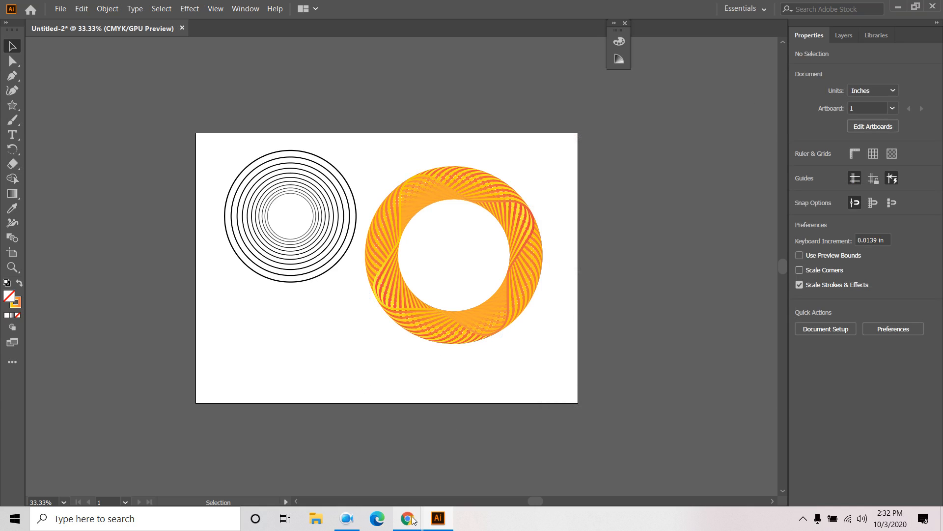
- Switch to the Google Meet call, admit the waiting participant and return to Illustrator
mouse_move(399, 514)
click(349, 485)
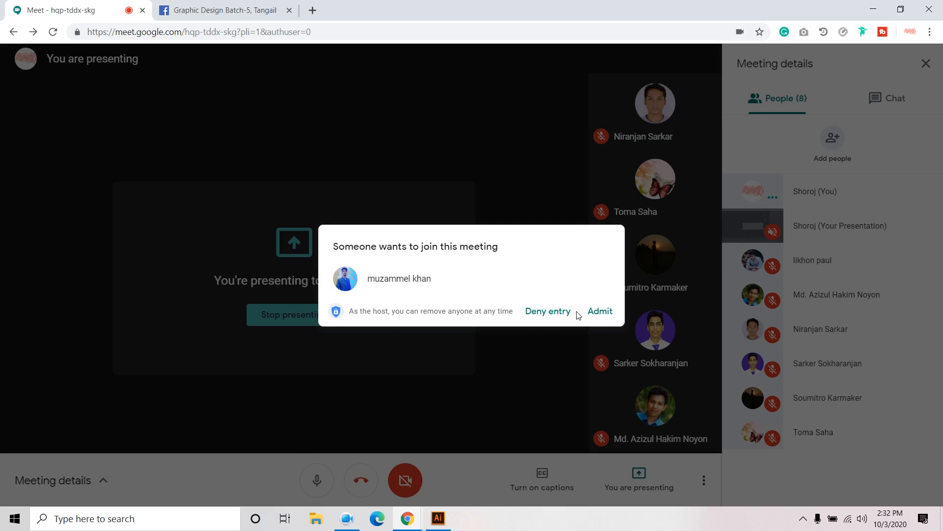
click(599, 313)
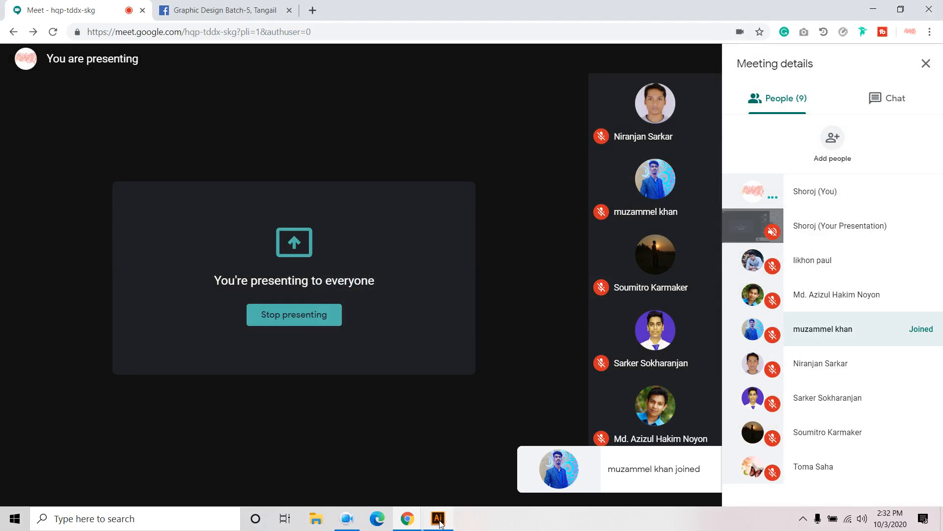
click(438, 518)
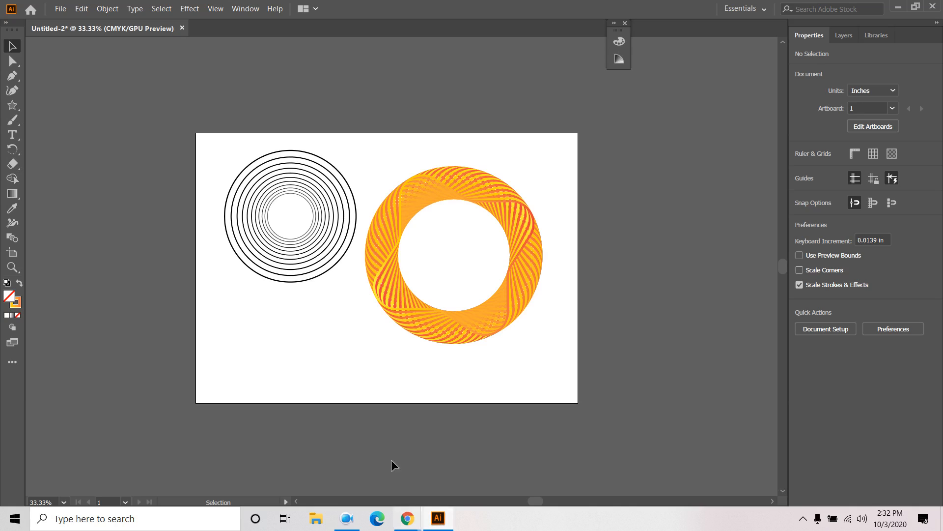
click(523, 252)
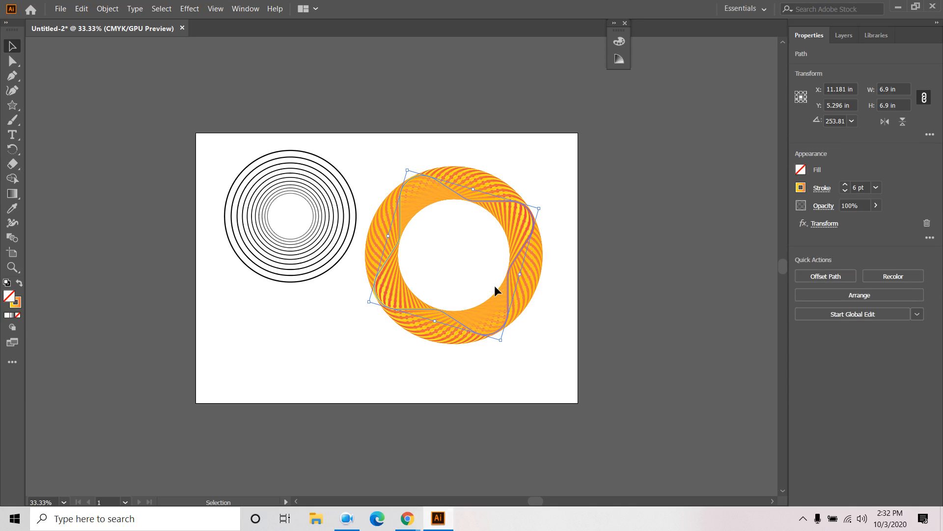
click(205, 302)
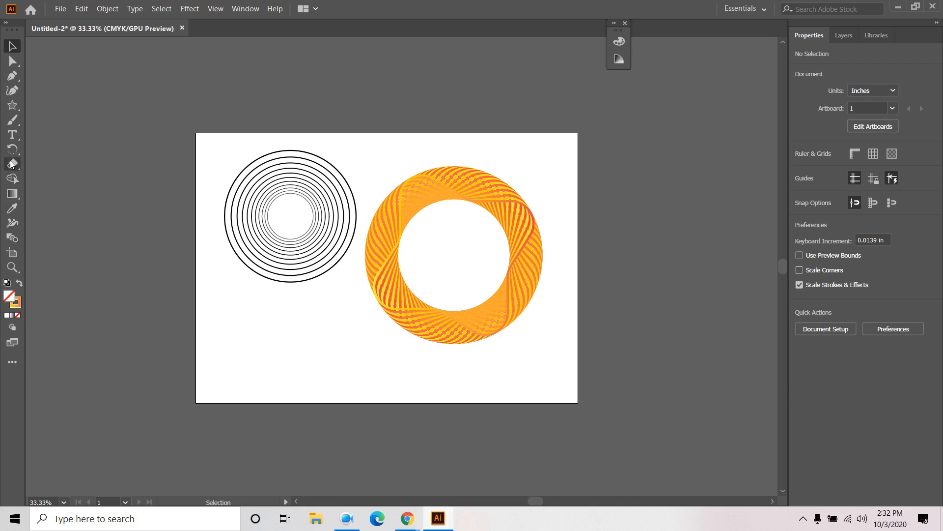
- Draw a gradient-stroked circle about 6.8 in wide with the Ellipse tool over the artboard's lower-left corner
drag(12, 104, 55, 120)
drag(266, 385, 344, 450)
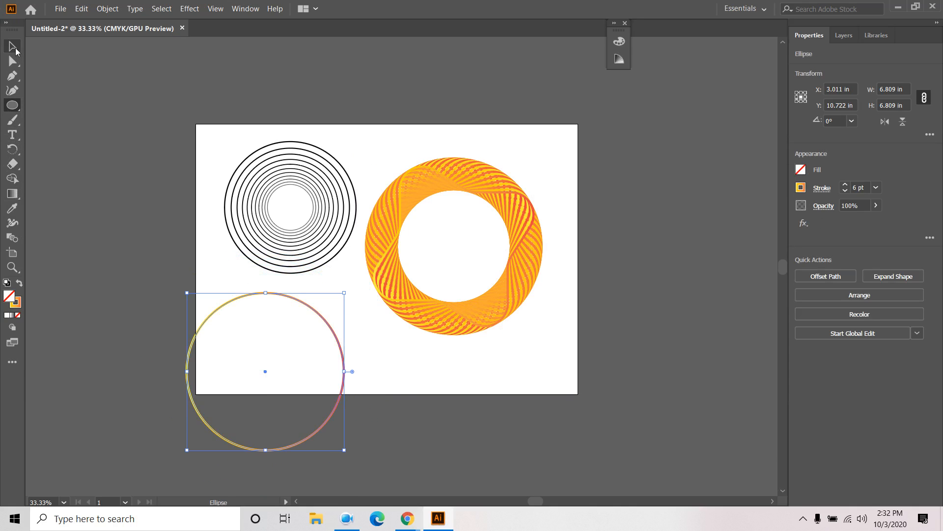
key(v)
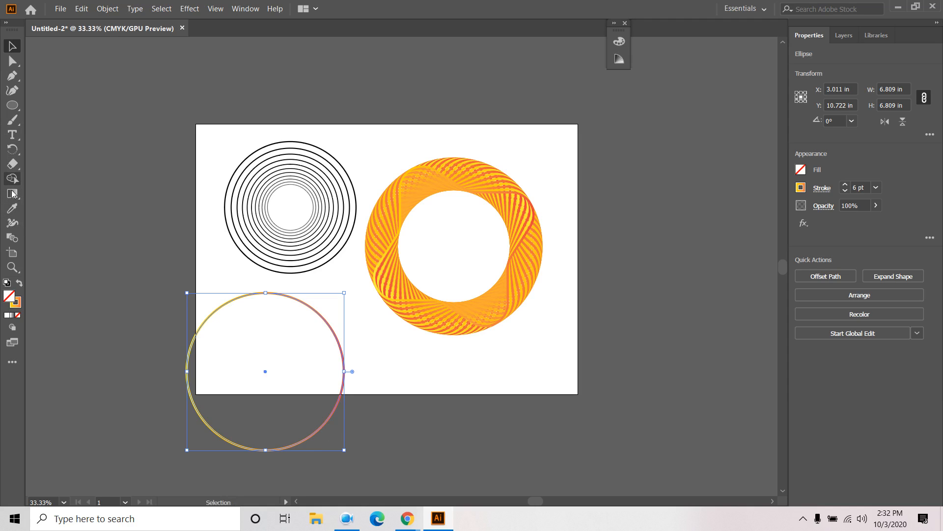
- Make a smaller concentric copy of the circle with the Scale tool, about 5.86 by 5.57 in
click(9, 149)
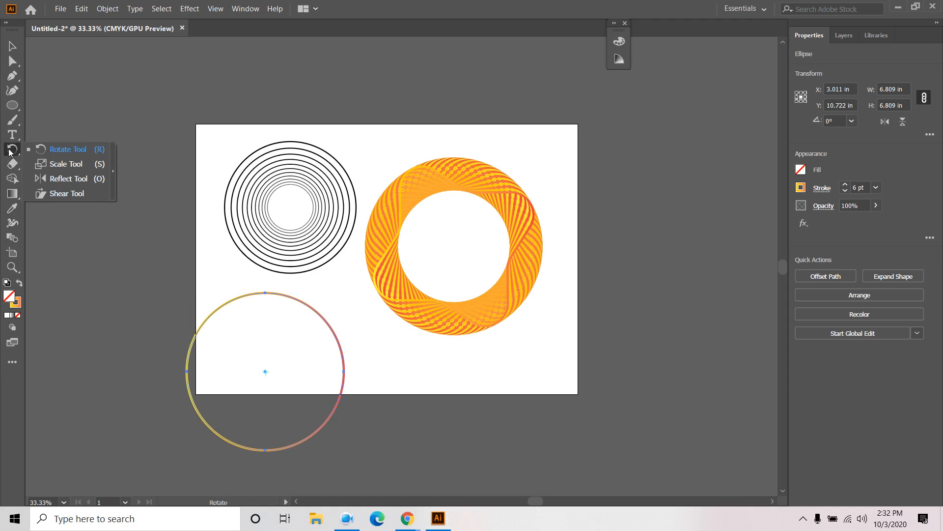
click(87, 166)
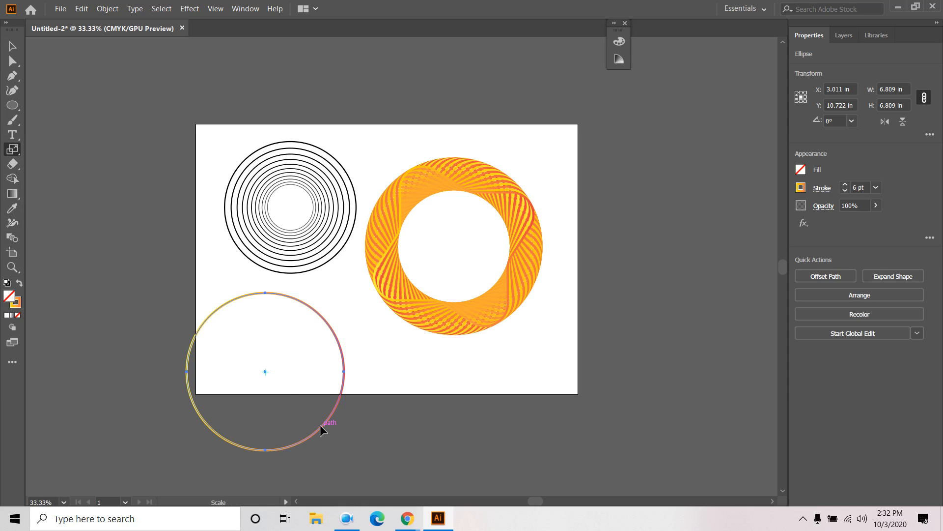
drag(320, 427, 315, 421)
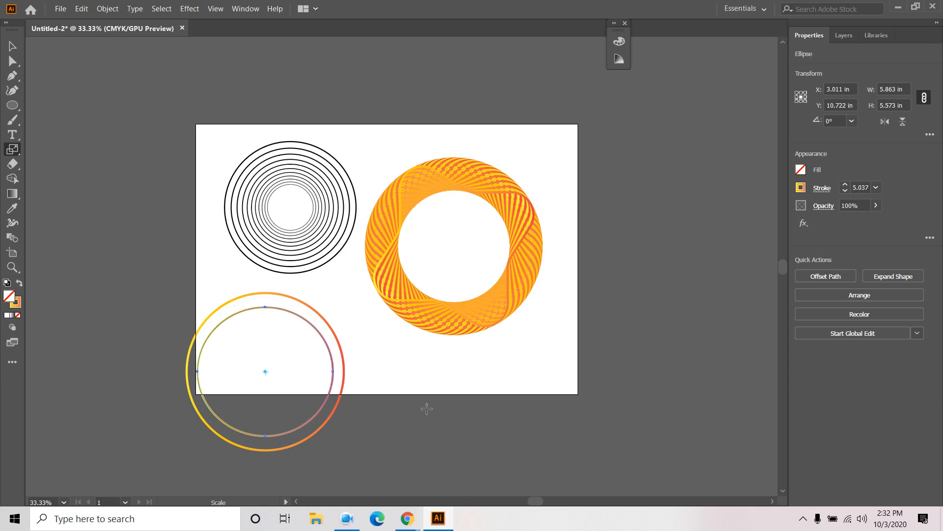
- Repeat the scaled copy until the nested ellipses shrink into the centre, with the innermost about 0.46 by 0.19 in
key(ctrl+d)
key(ctrl+d)
key(ctrl+d)
key(ctrl+d)
key(ctrl+d)
key(ctrl+d)
key(ctrl+d)
key(ctrl+d)
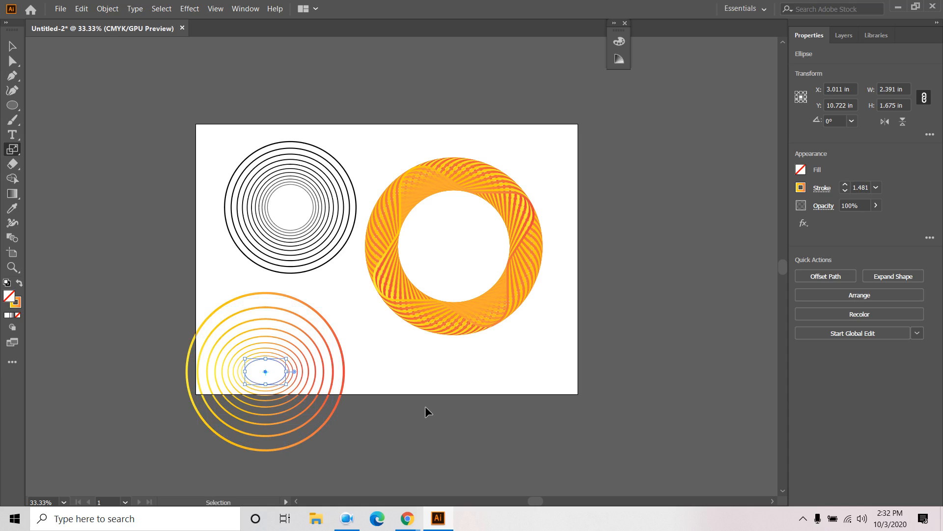
key(ctrl+d)
key(ctrl+d)
key(ctrl+d)
key(ctrl+d)
key(ctrl+d)
key(ctrl+d)
key(ctrl+d)
key(ctrl+d)
key(ctrl+d)
key(ctrl+d)
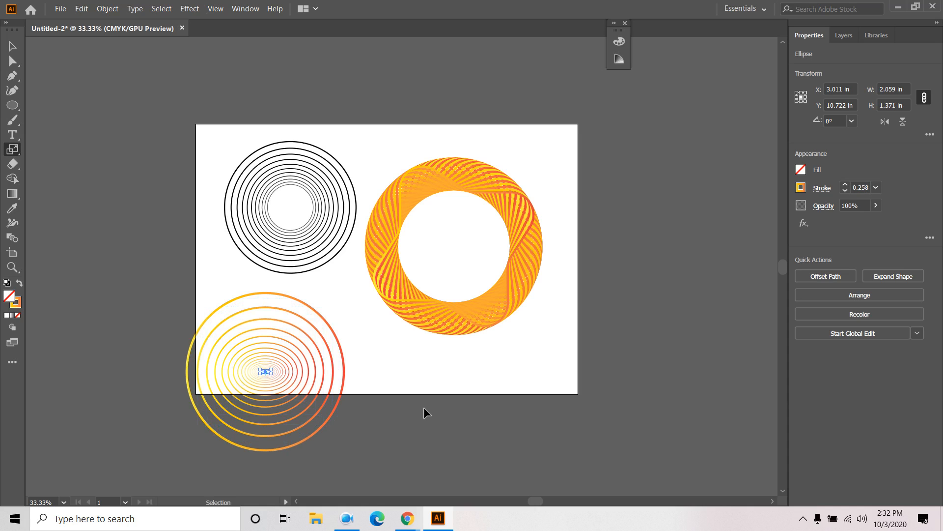
- Select all the nested gradient ellipses over the artboard's lower-left corner and delete them
click(12, 46)
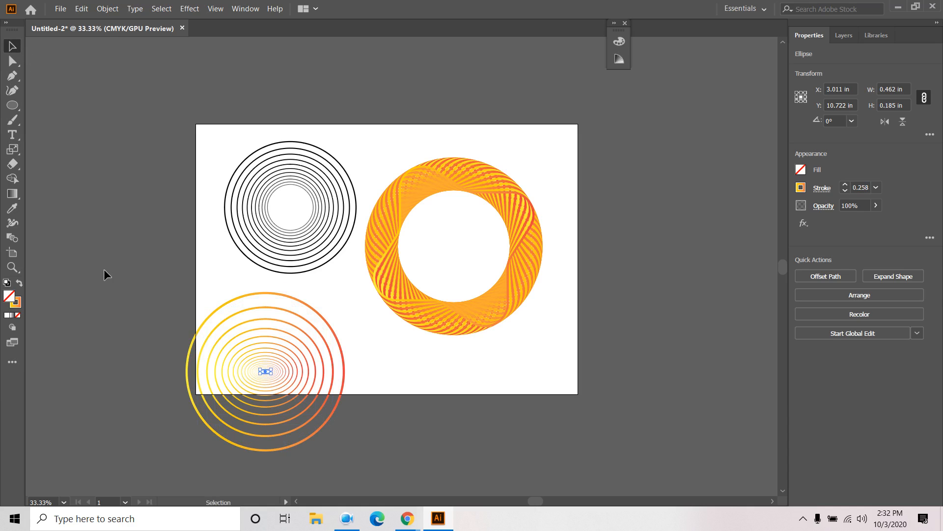
click(104, 270)
drag(409, 364, 143, 435)
key(Delete)
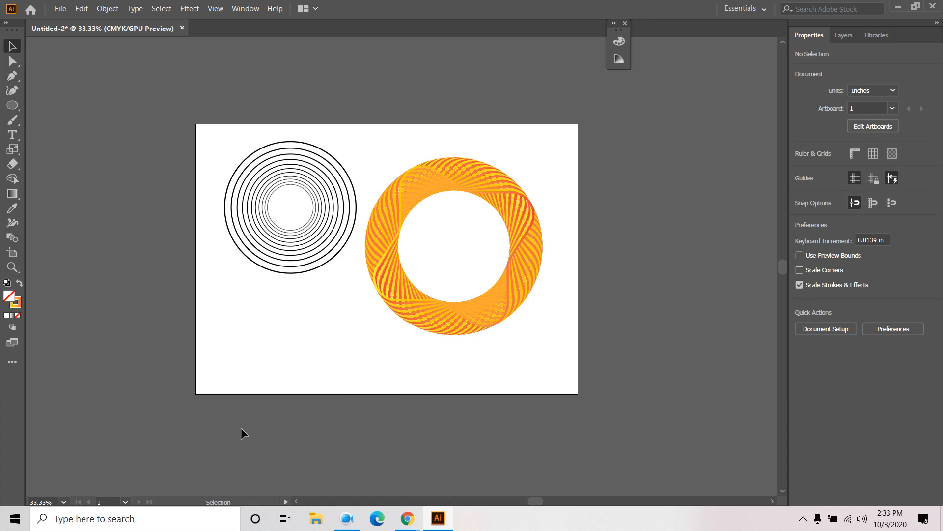
- Open the settings of the Distort & Transform effect Transform
click(190, 9)
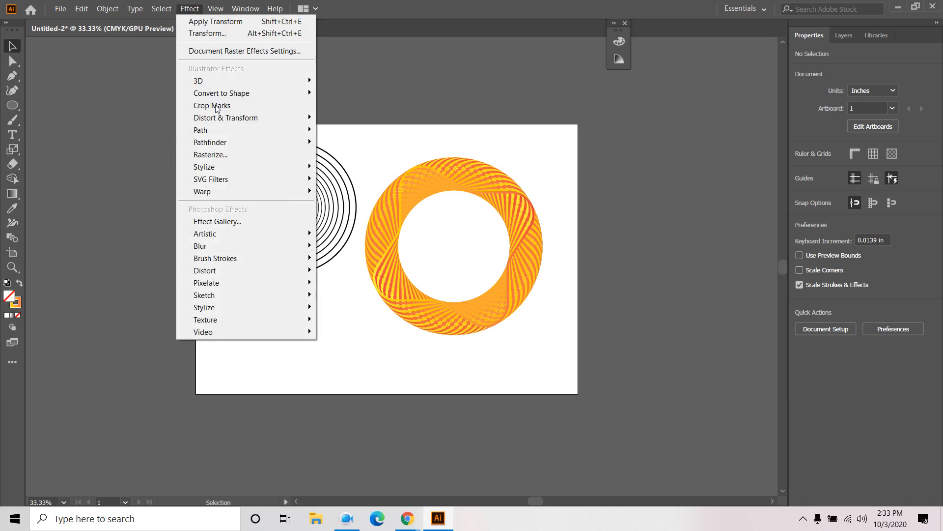
mouse_move(281, 117)
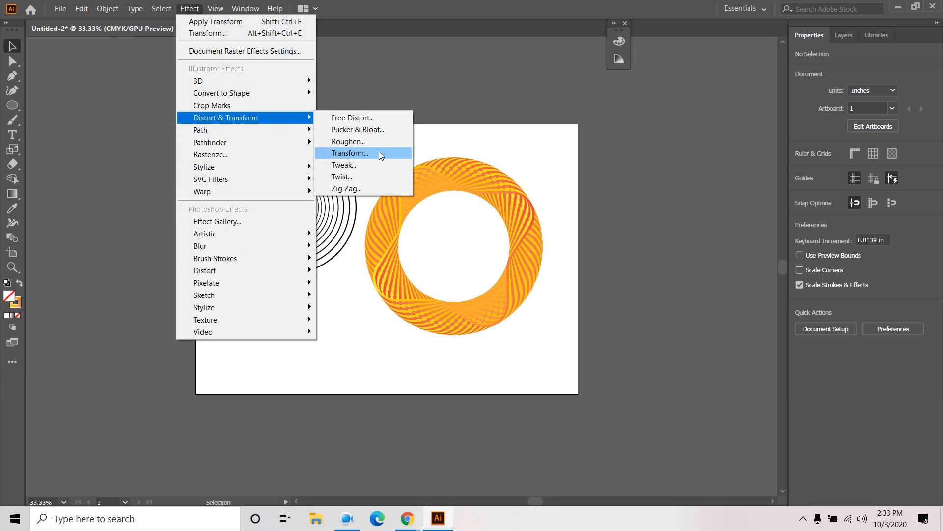
click(370, 152)
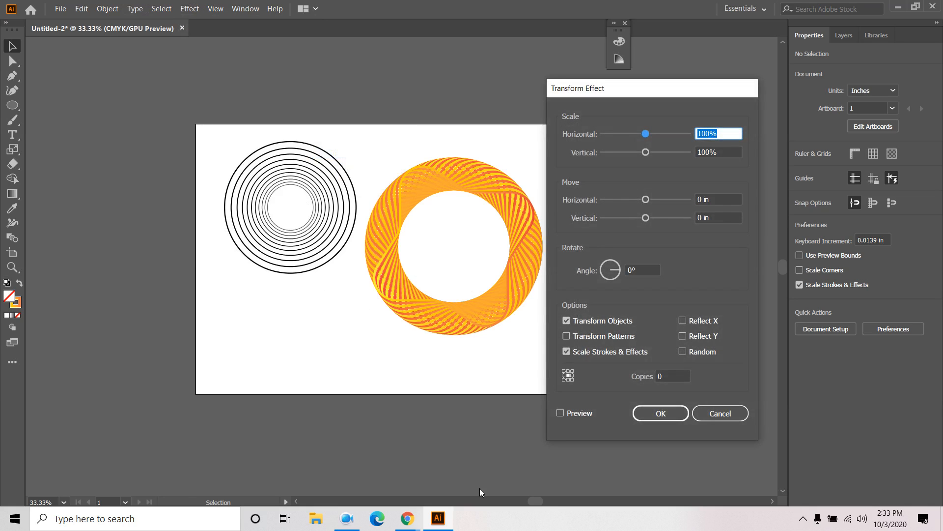
click(346, 518)
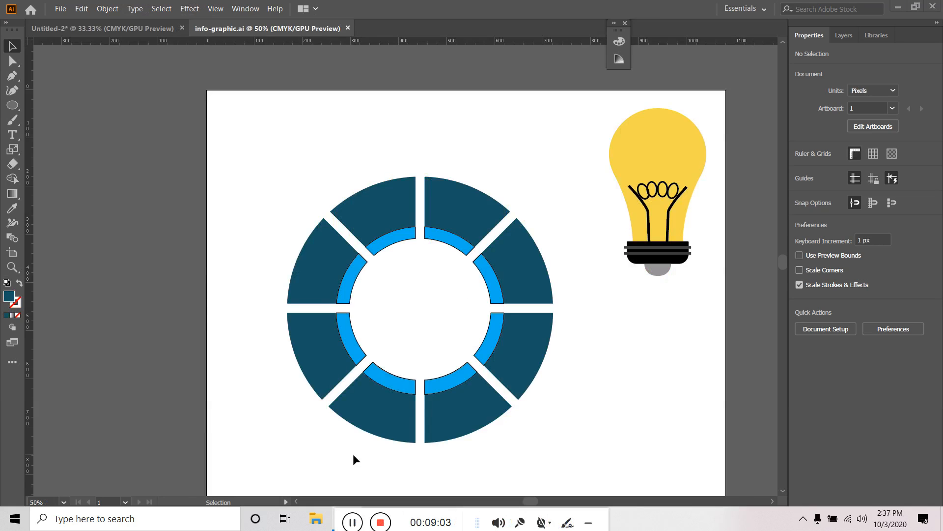
drag(349, 509, 467, 516)
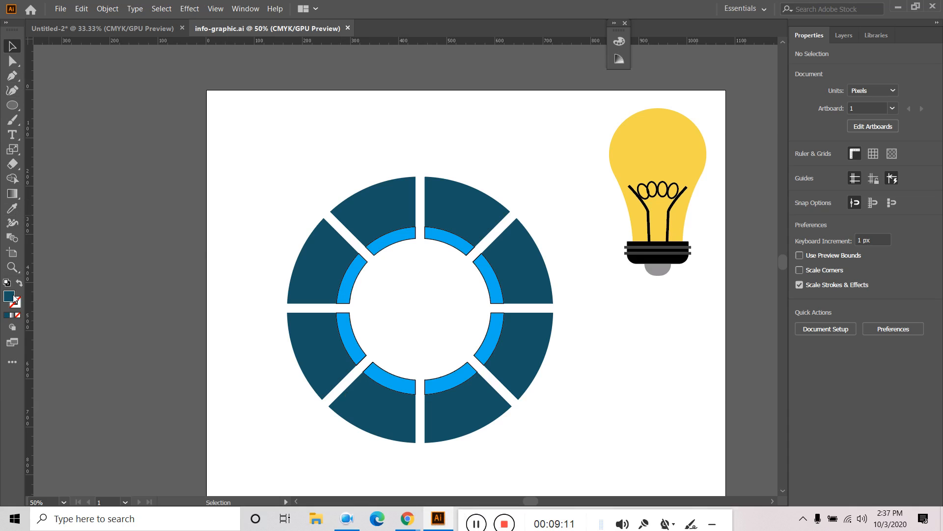
- Show the color swatches for the info-graphic.ai document
click(246, 9)
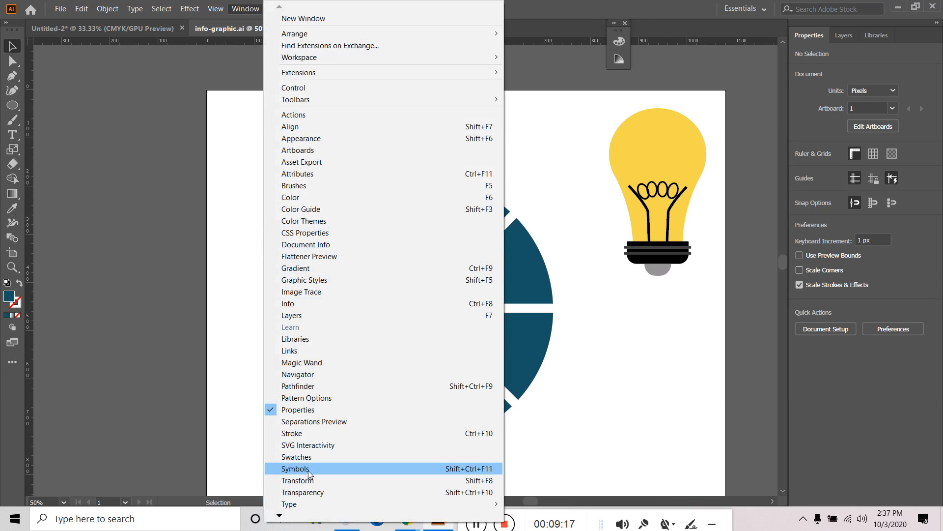
click(313, 457)
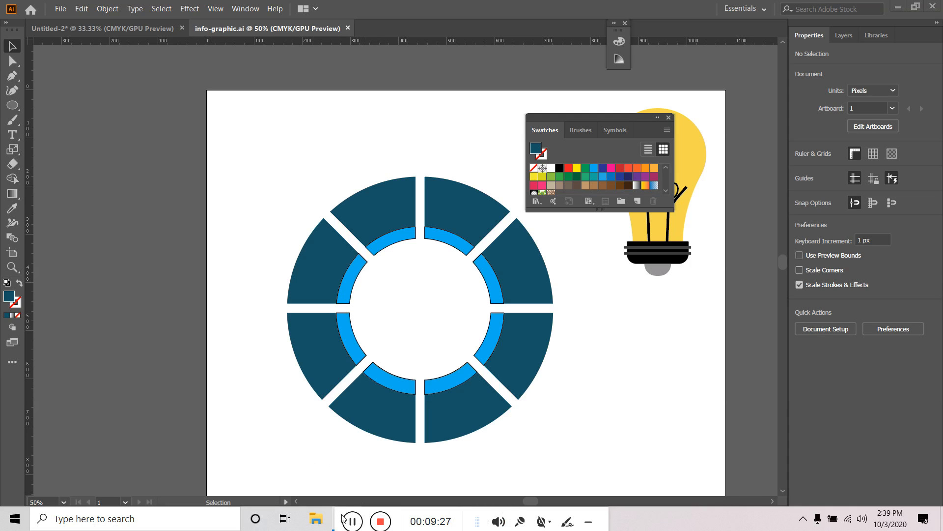
drag(343, 519, 488, 518)
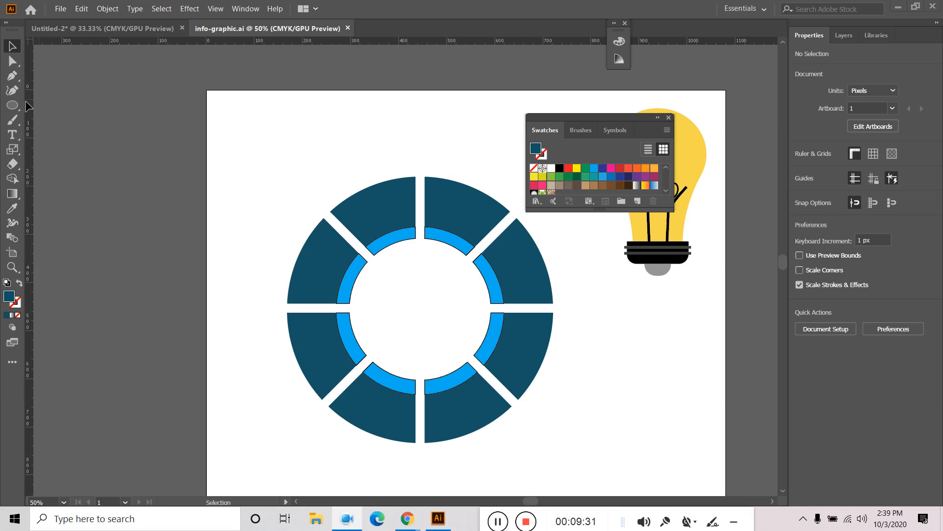
- Draw a dark teal rectangle about 82 by 89 px left of the artboard and duplicate it downward into a column of five
drag(16, 105, 49, 104)
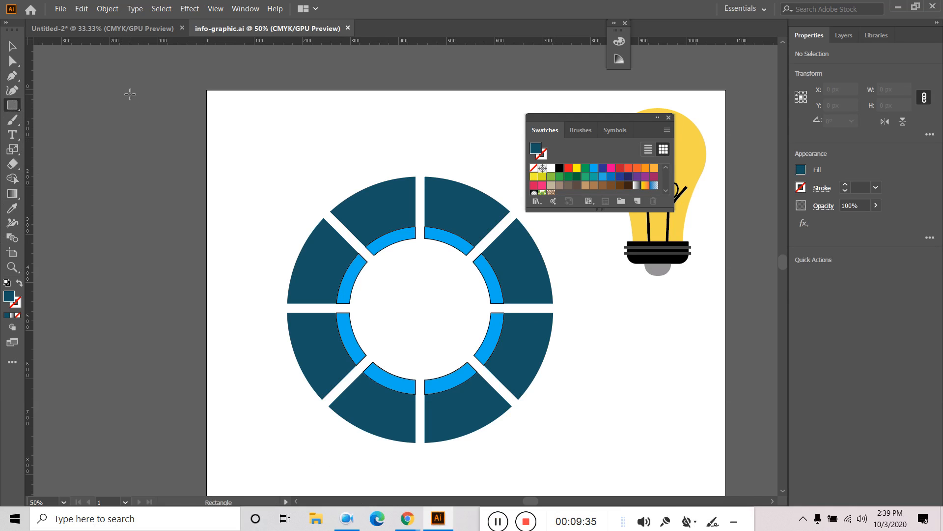
drag(131, 94, 159, 398)
click(11, 46)
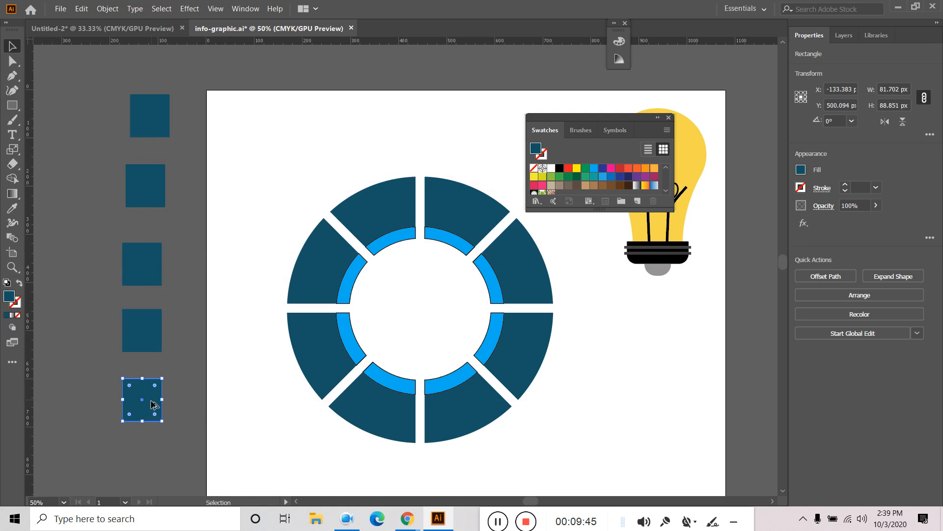
- Delete the two lowest ring segments with their blue inner arcs, including the leftover path pieces
click(16, 62)
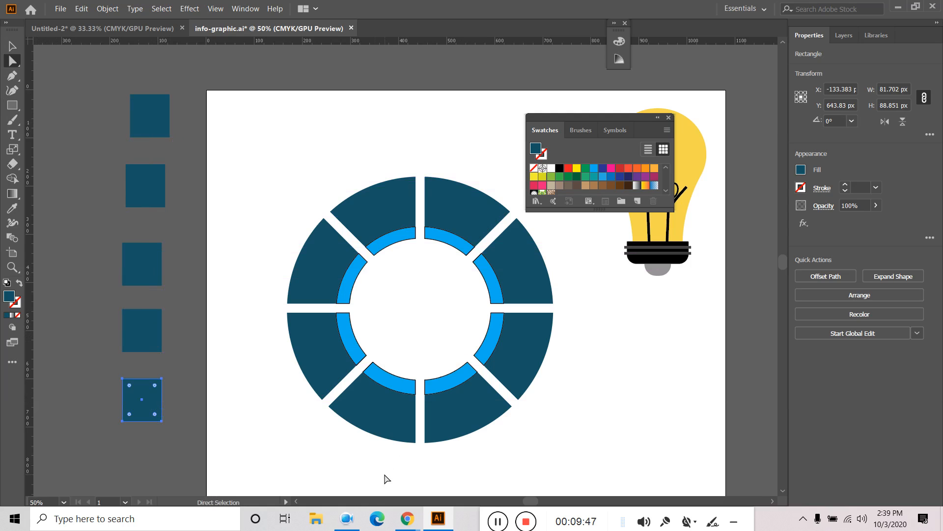
drag(369, 474, 474, 360)
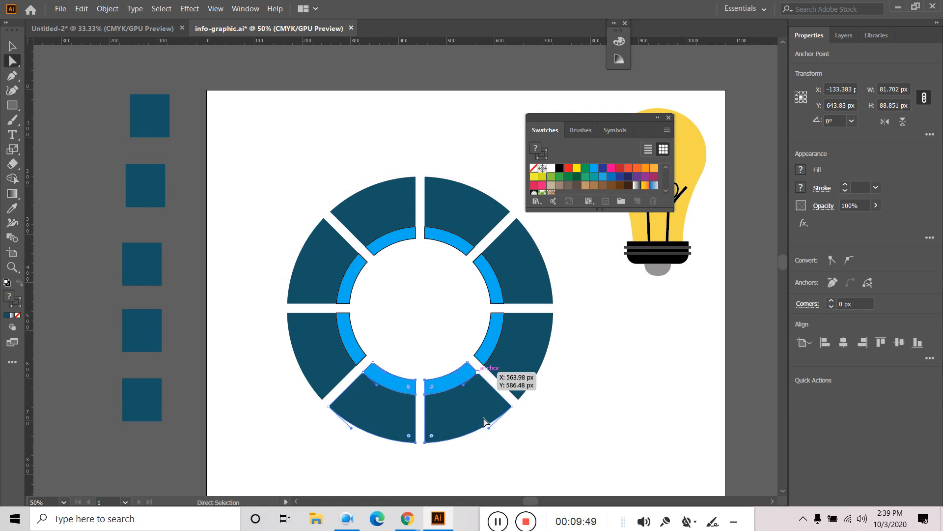
key(Delete)
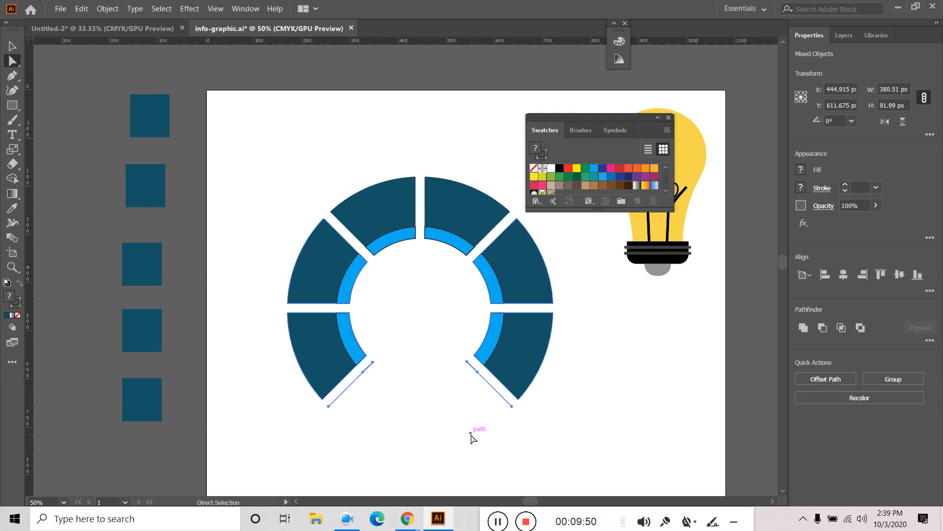
click(397, 442)
click(12, 46)
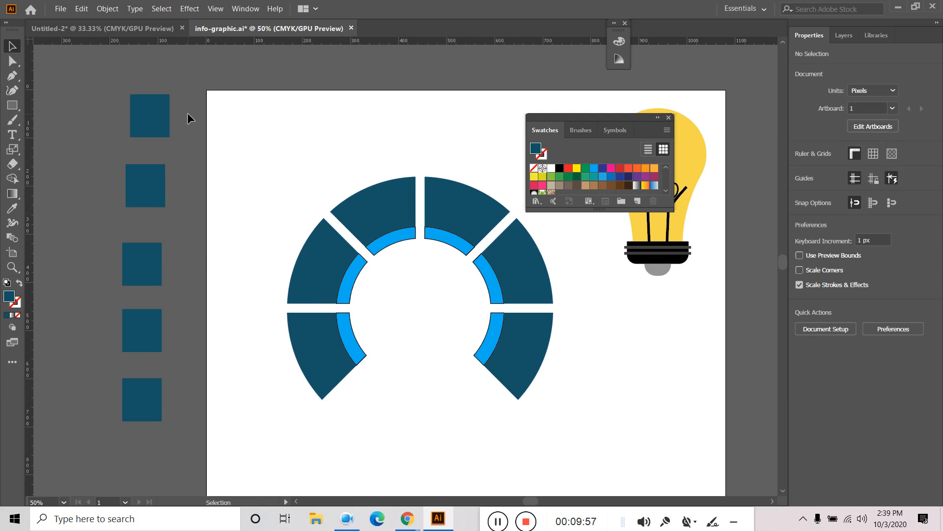
- Shift the column's two upper rectangles slightly left, add a sixth copy at the bottom and select the whole column
drag(138, 248, 131, 217)
drag(157, 184, 150, 183)
click(187, 207)
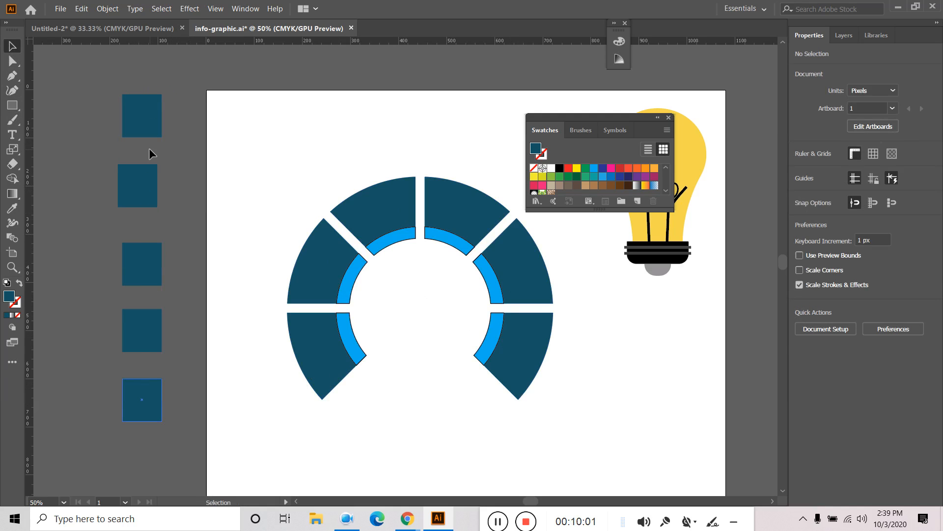
click(148, 415)
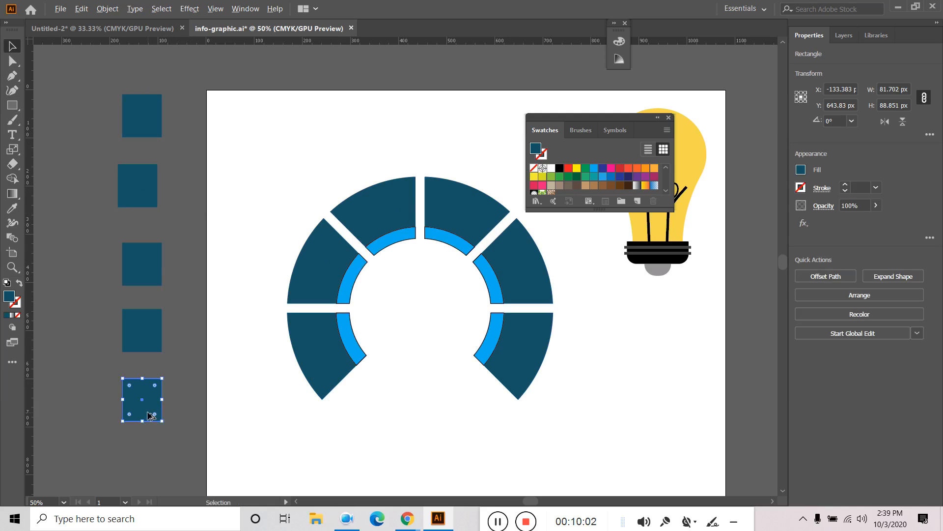
drag(148, 416, 173, 462)
click(84, 338)
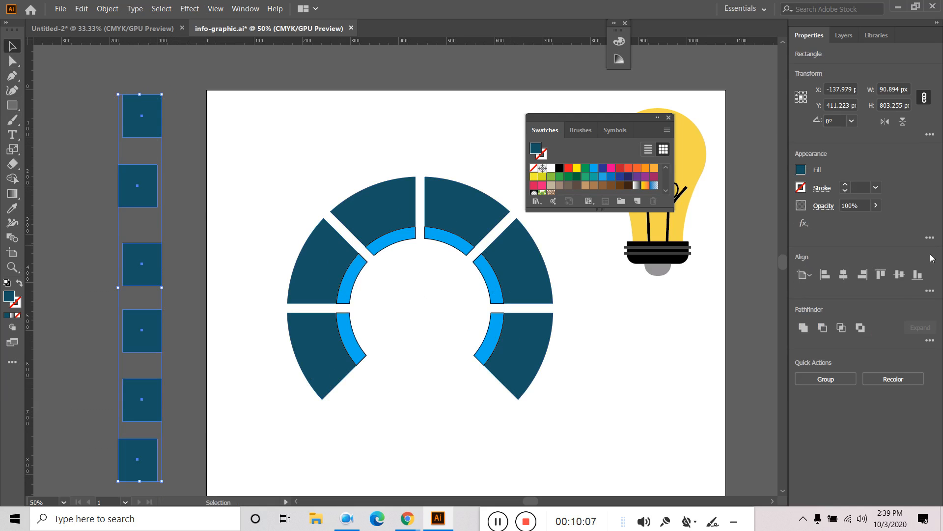
- Try to align the six rectangles horizontally to the artboard's center and undo it
click(844, 274)
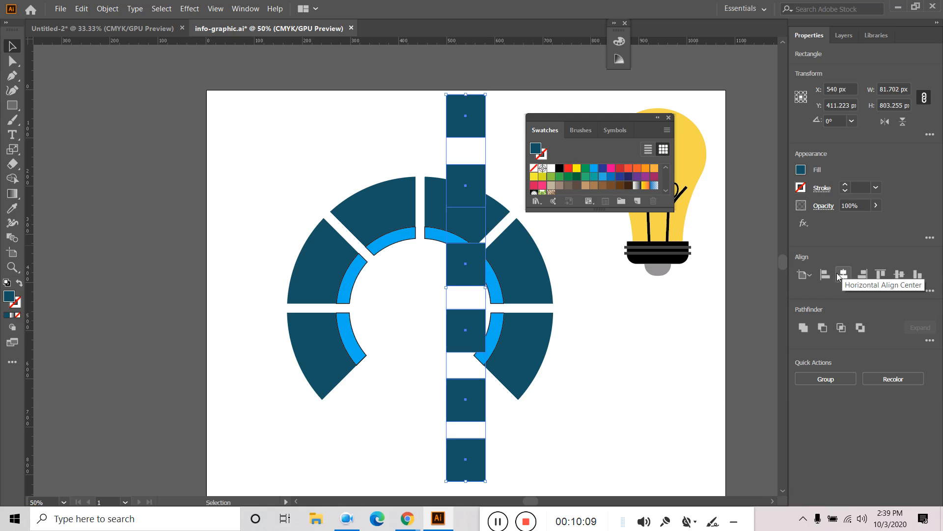
key(ctrl+z)
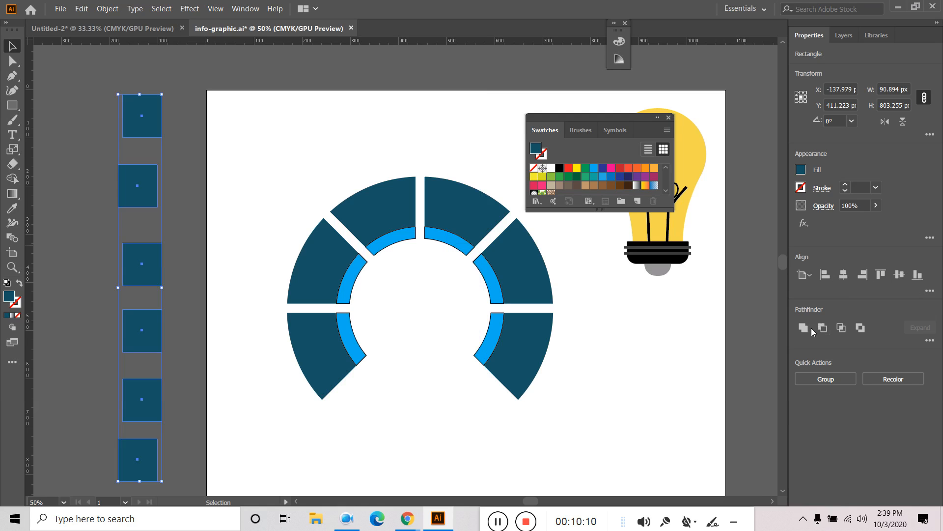
- Align the six rectangles' horizontal centers relative to the selection and distribute them vertically by their top edges
click(805, 274)
click(854, 286)
click(844, 274)
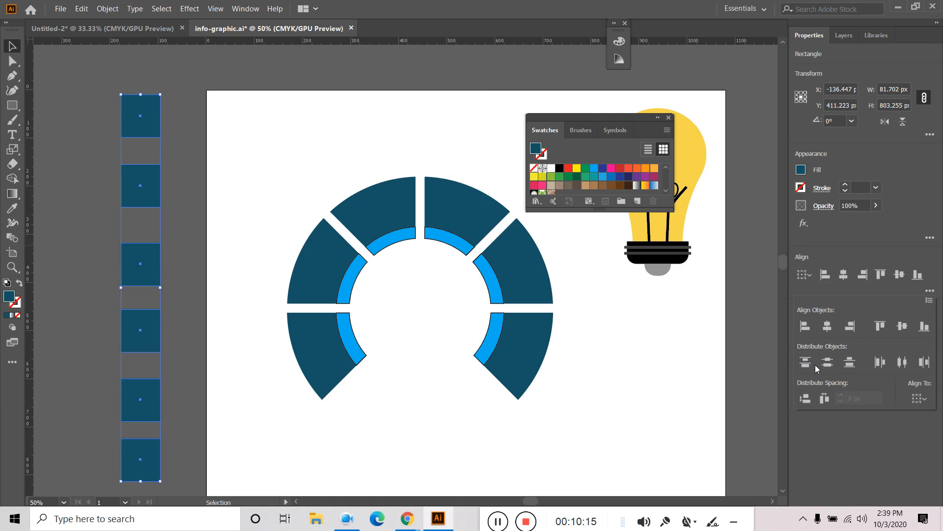
click(810, 361)
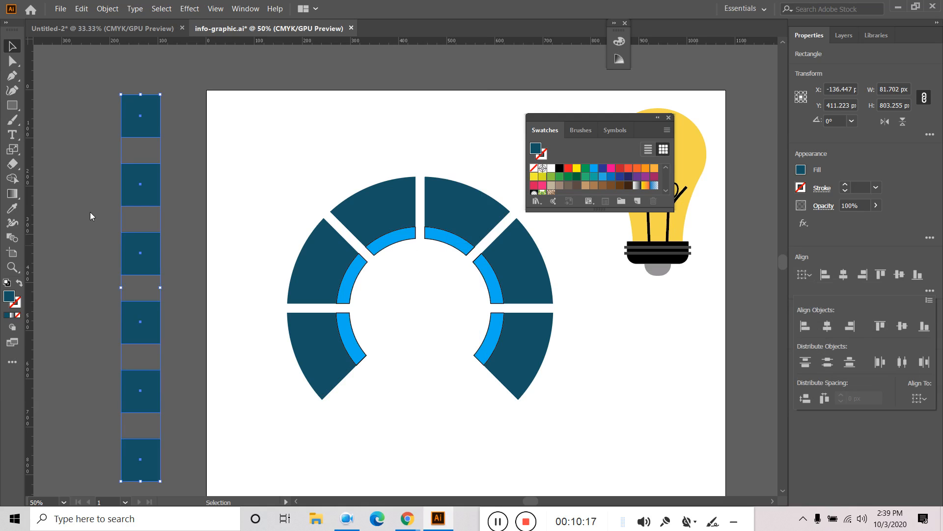
- Enlarge the swatch collection and fill the column's top rectangle with red
click(62, 117)
click(137, 116)
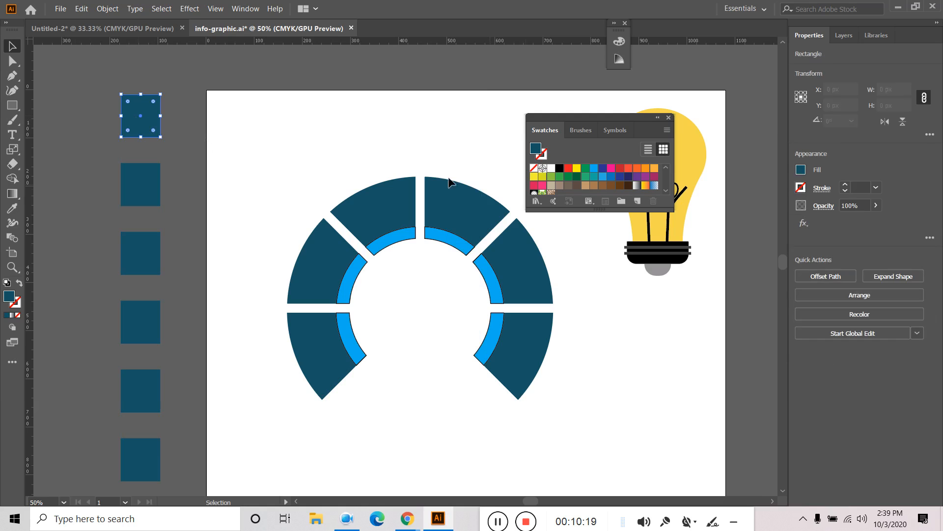
scroll(600, 172, down, 2)
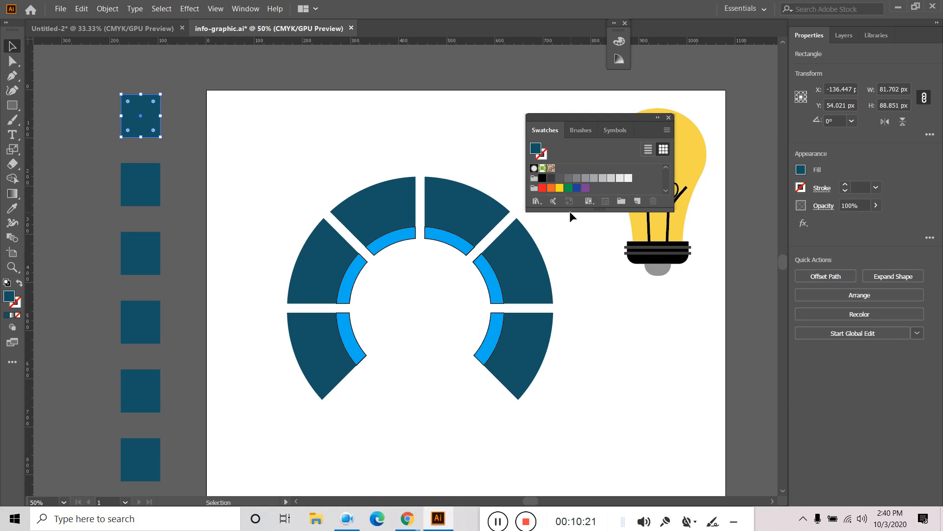
drag(570, 211, 566, 344)
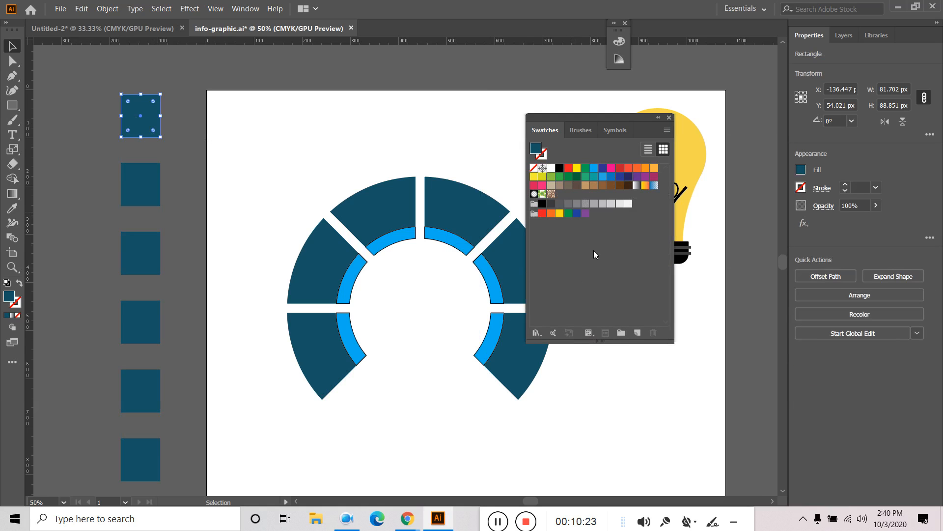
click(568, 169)
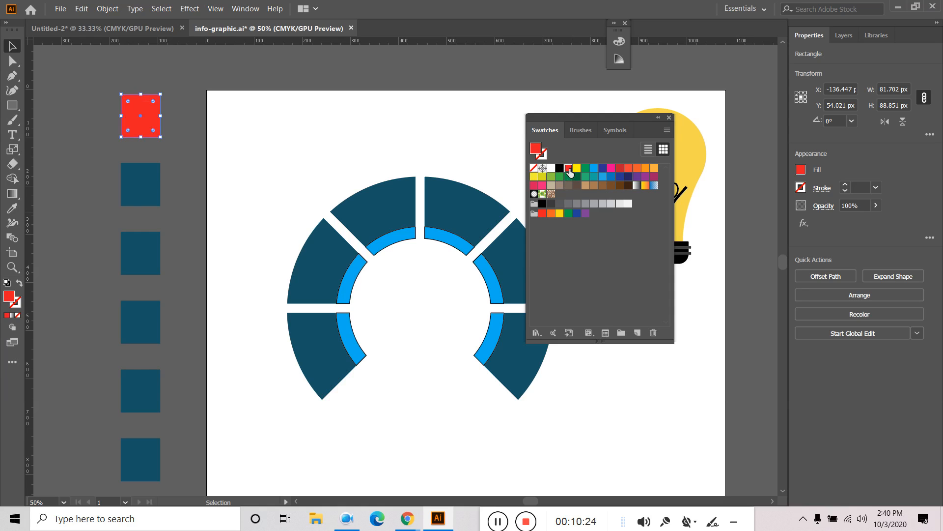
- Fill the column's second rectangle with yellow, then change it to orange
click(151, 192)
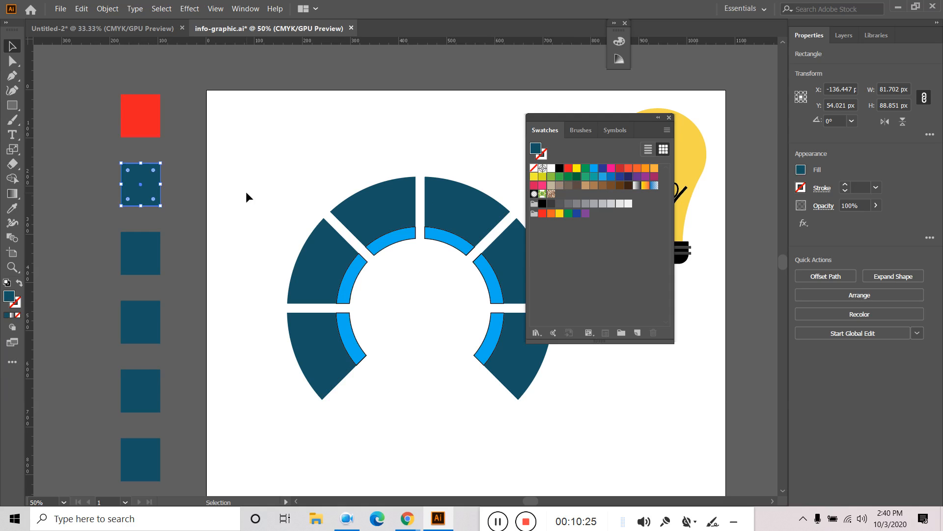
click(577, 168)
click(149, 247)
click(154, 192)
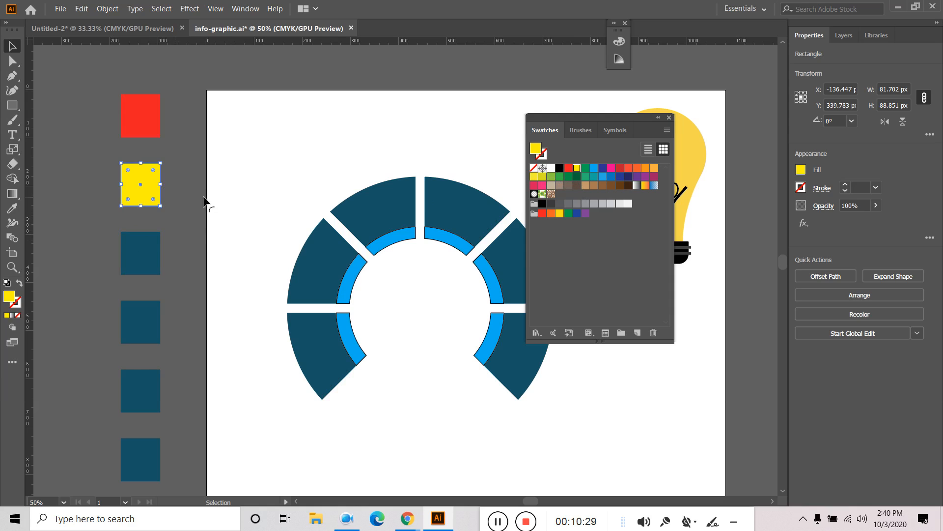
click(645, 169)
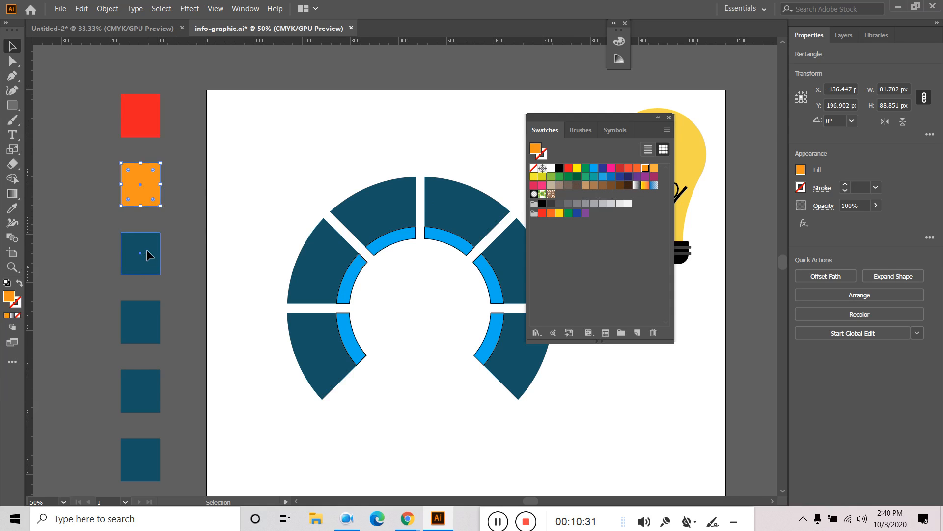
- Fill the column's third rectangle with green and the fourth with pink
click(146, 250)
click(585, 168)
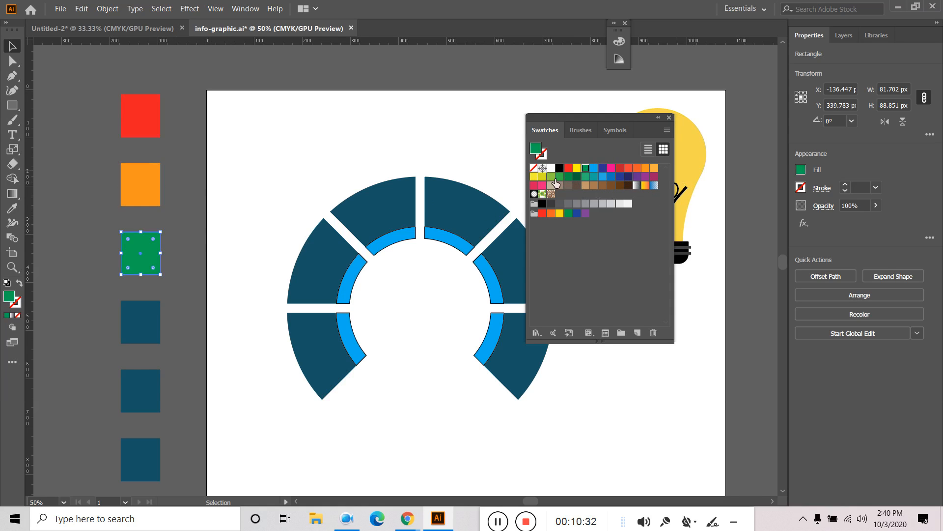
click(146, 321)
click(611, 168)
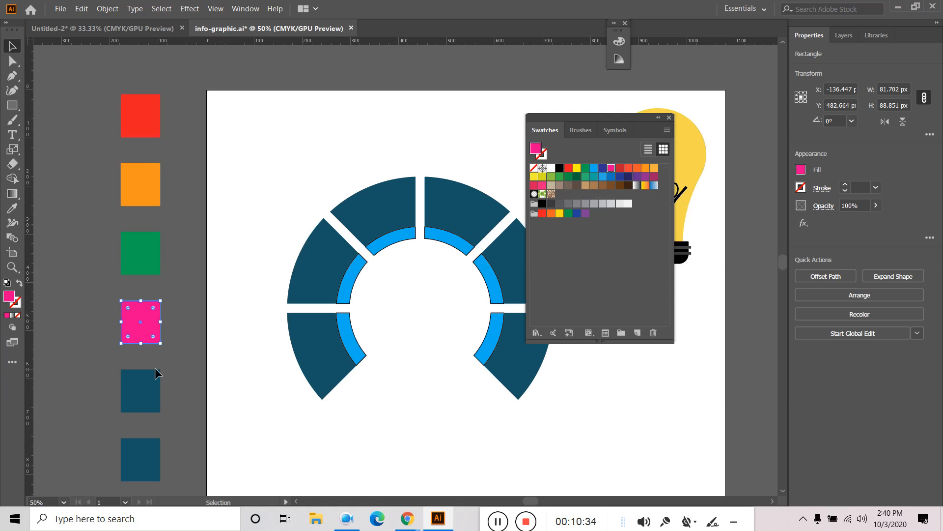
- Fill the column's fifth rectangle with light blue and the sixth with dark brown, and close the swatches
click(155, 372)
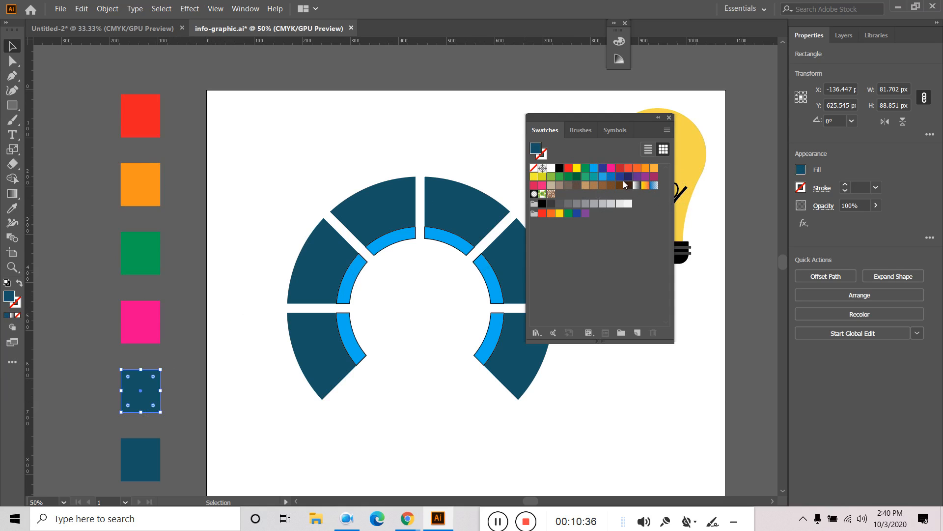
click(603, 177)
click(150, 452)
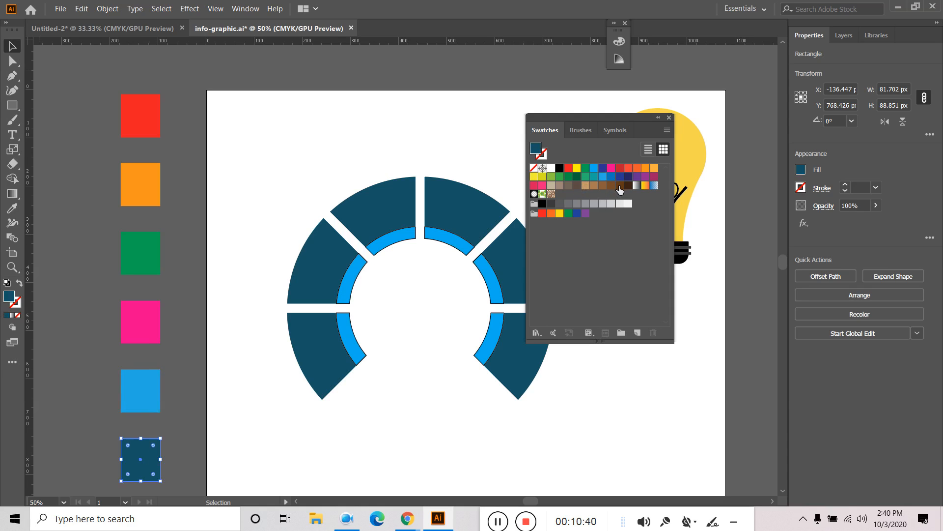
click(619, 186)
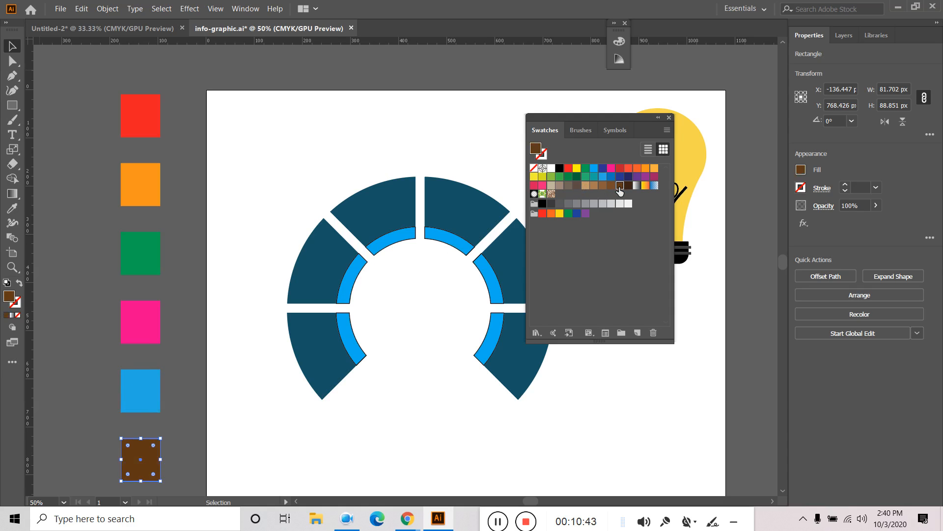
click(81, 198)
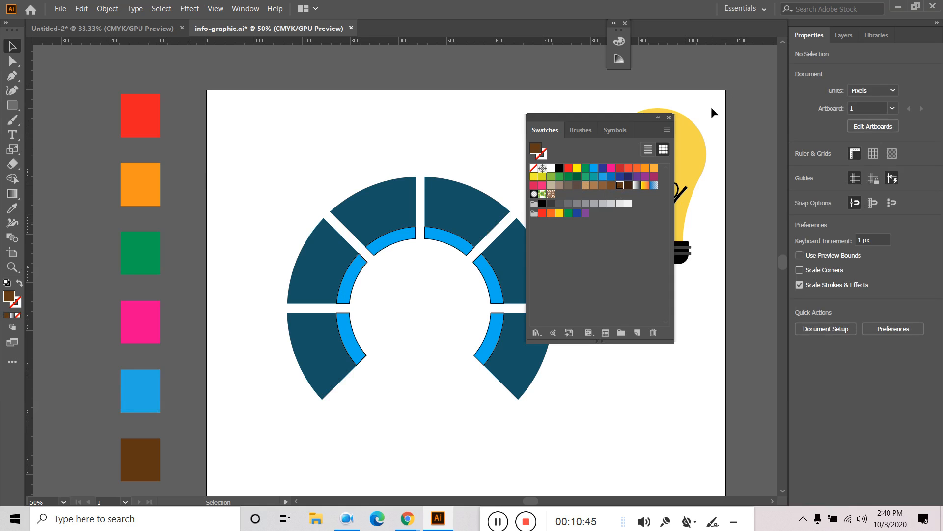
click(672, 118)
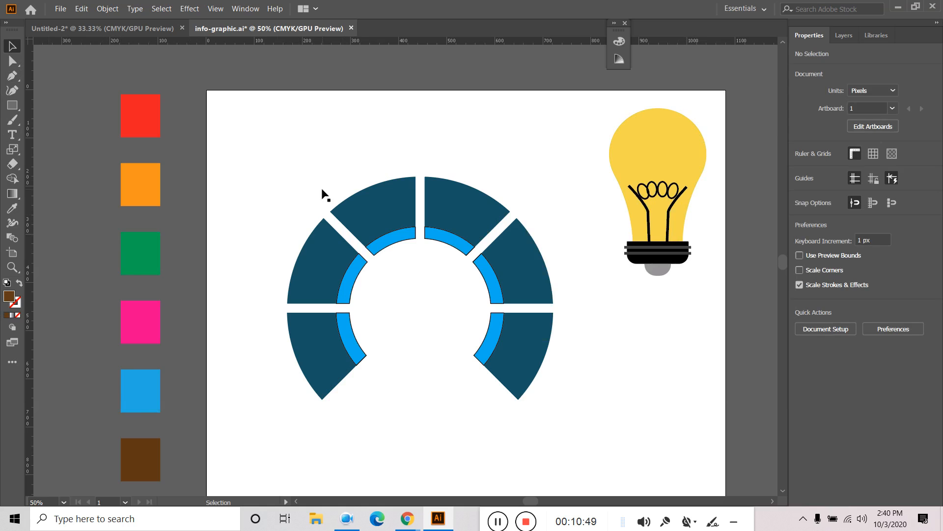
- Examine how the ring segments are grouped in Layer 1 by selecting the group's individual parts in the layer structure
click(384, 206)
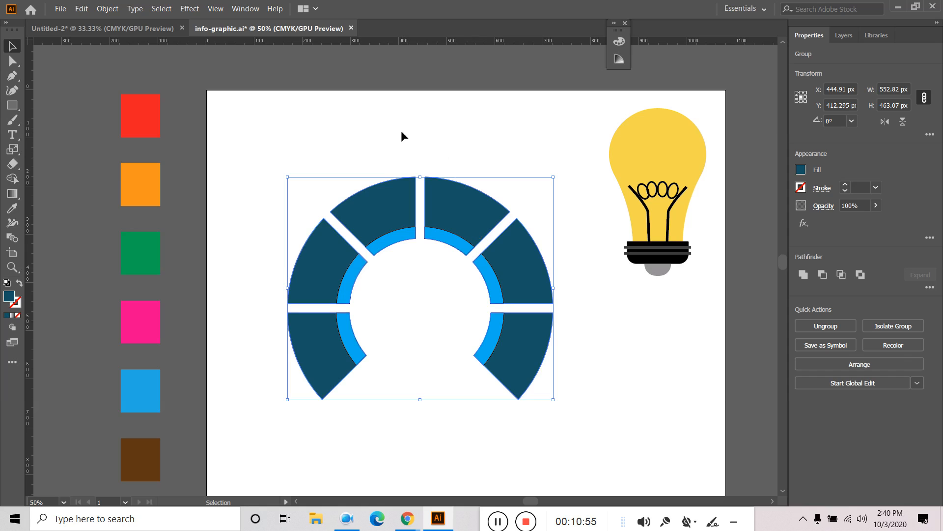
click(107, 8)
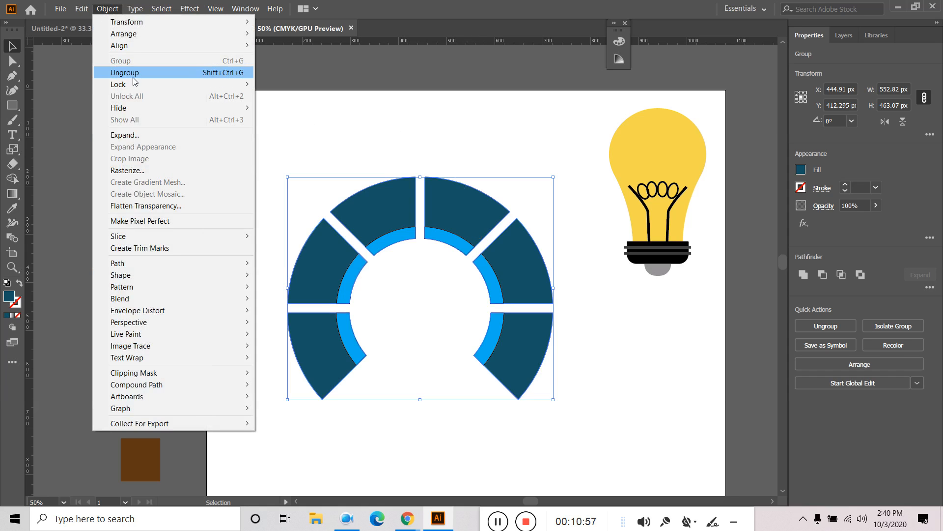
click(843, 38)
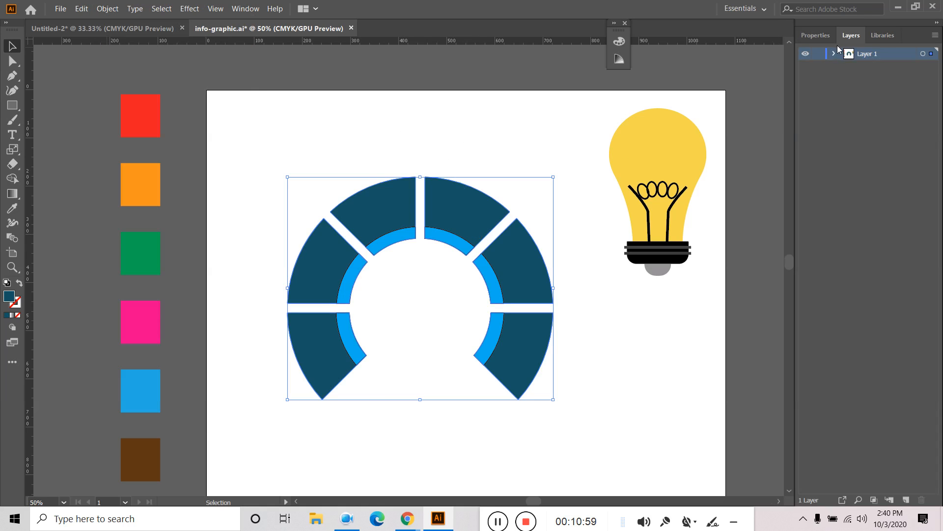
click(834, 55)
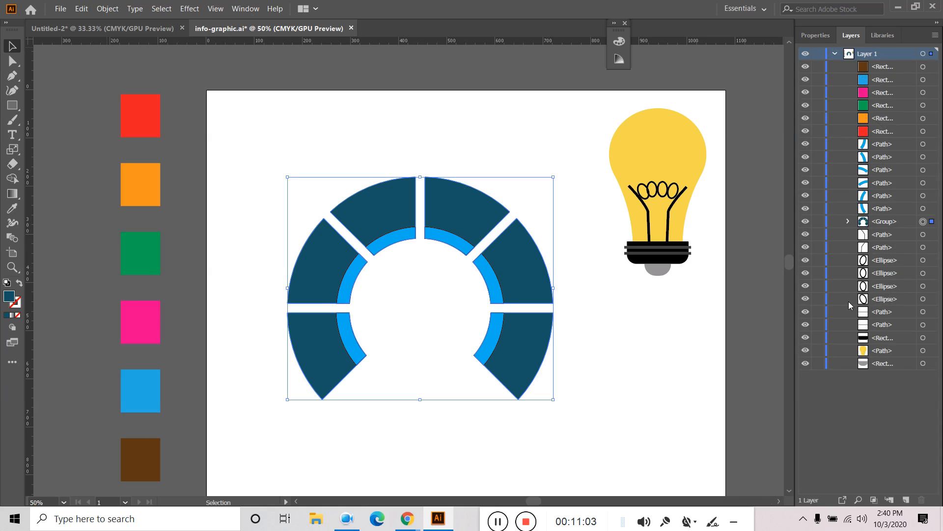
click(848, 222)
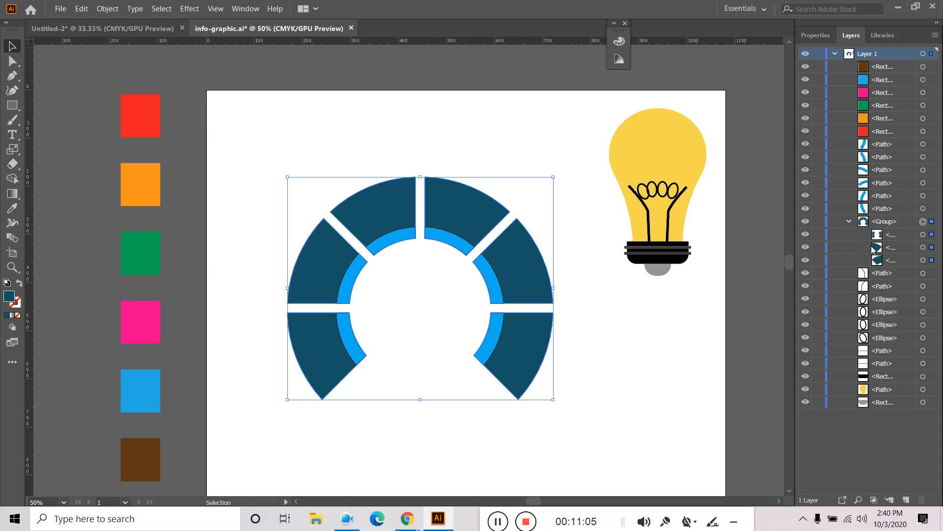
click(931, 235)
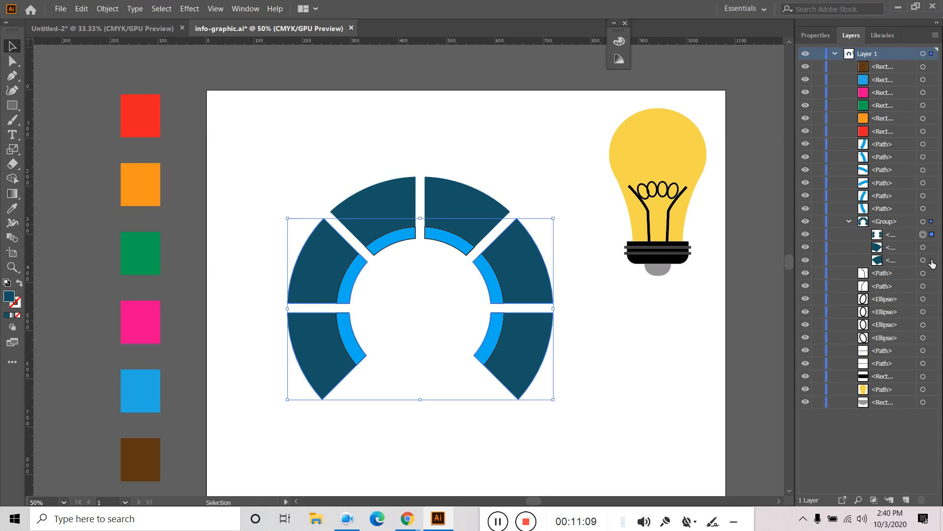
click(931, 260)
click(932, 247)
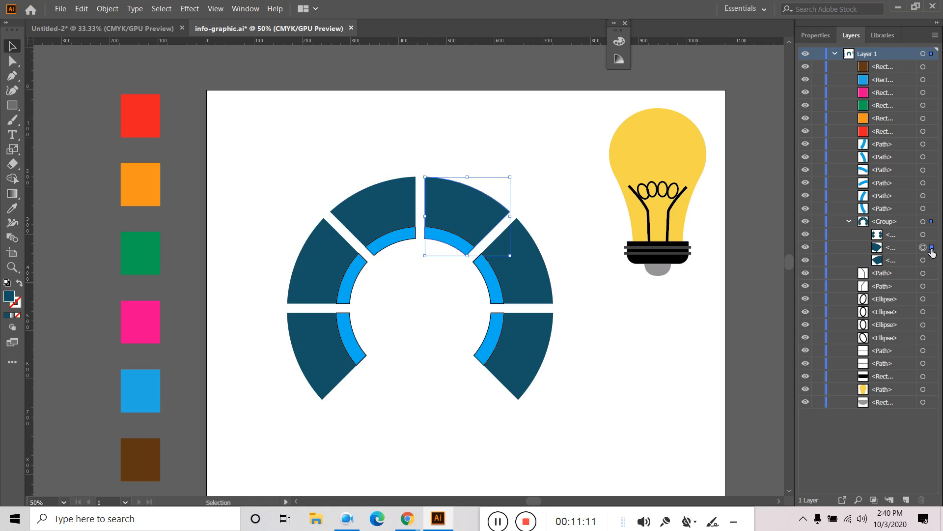
click(849, 222)
click(271, 129)
scroll(272, 130, up, 1)
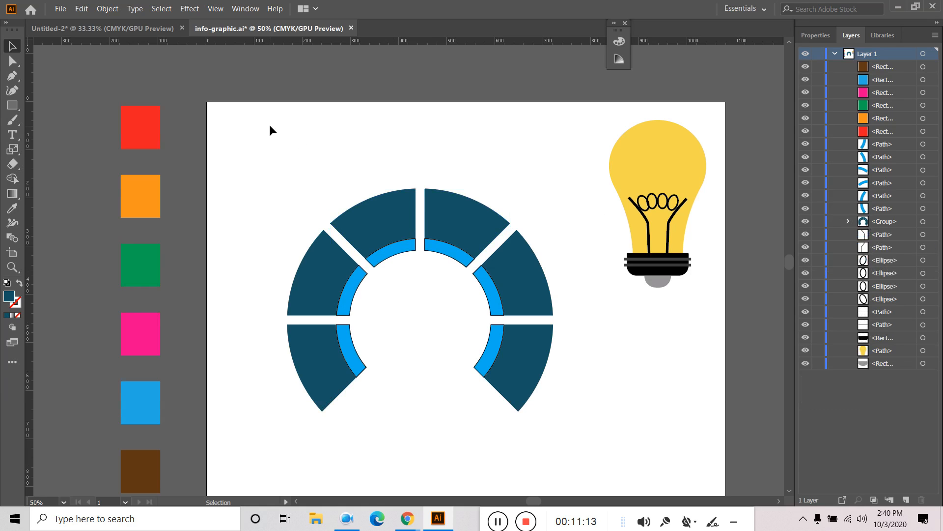
click(836, 54)
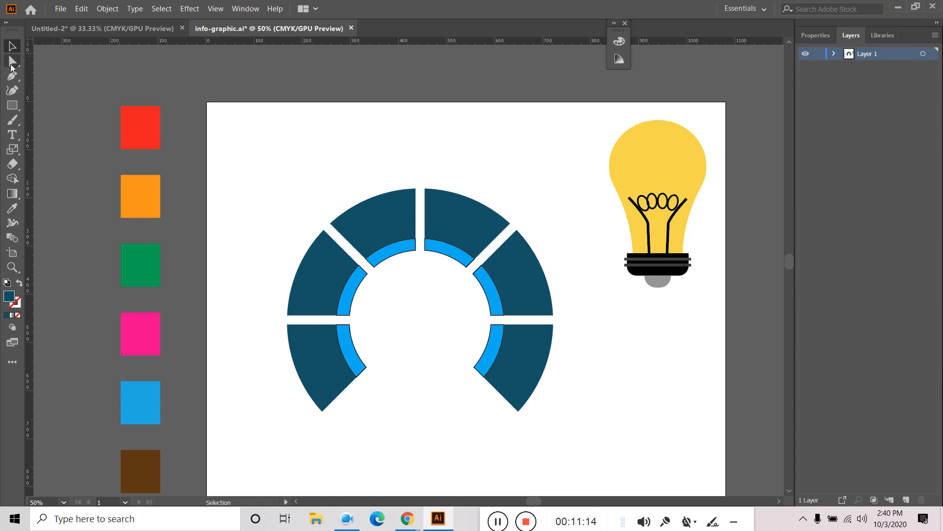
- Directly select the ring's upper-left segment and recolor it with the Eyedropper from the red rectangle
click(12, 61)
click(397, 206)
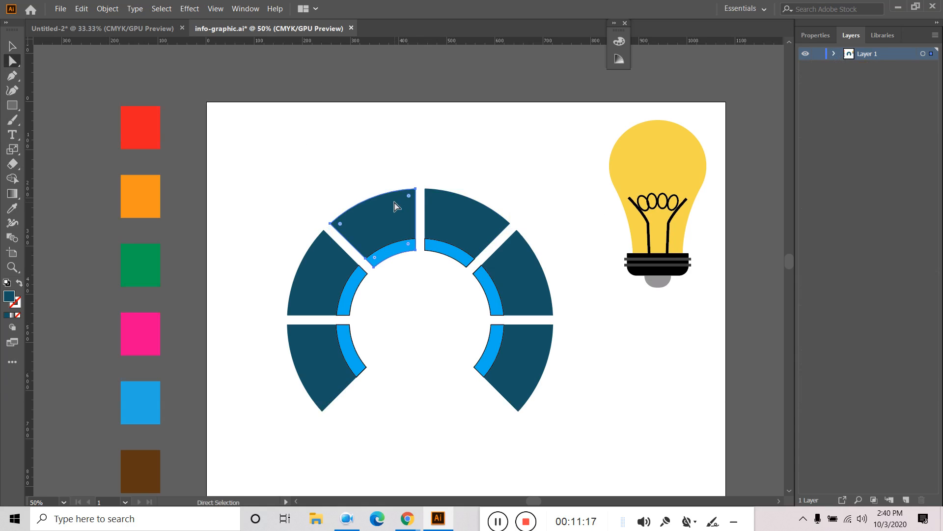
click(12, 208)
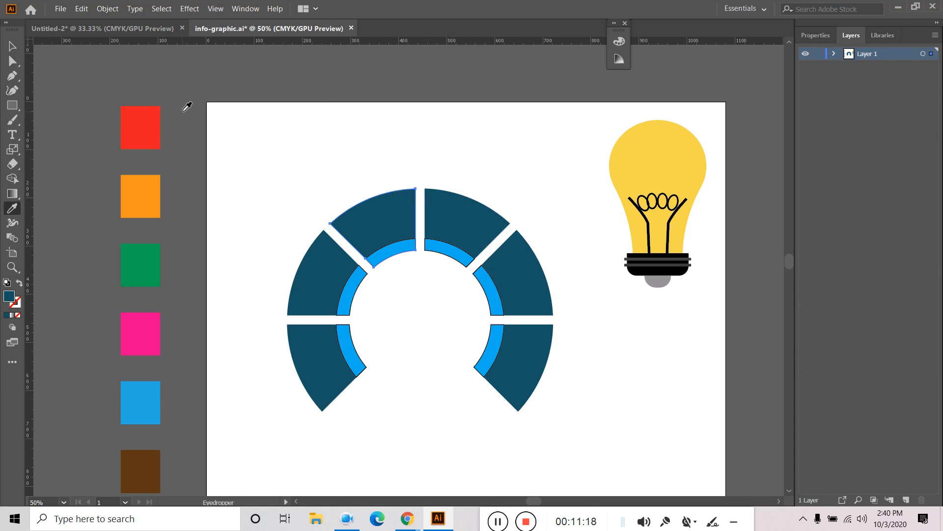
click(143, 110)
click(12, 46)
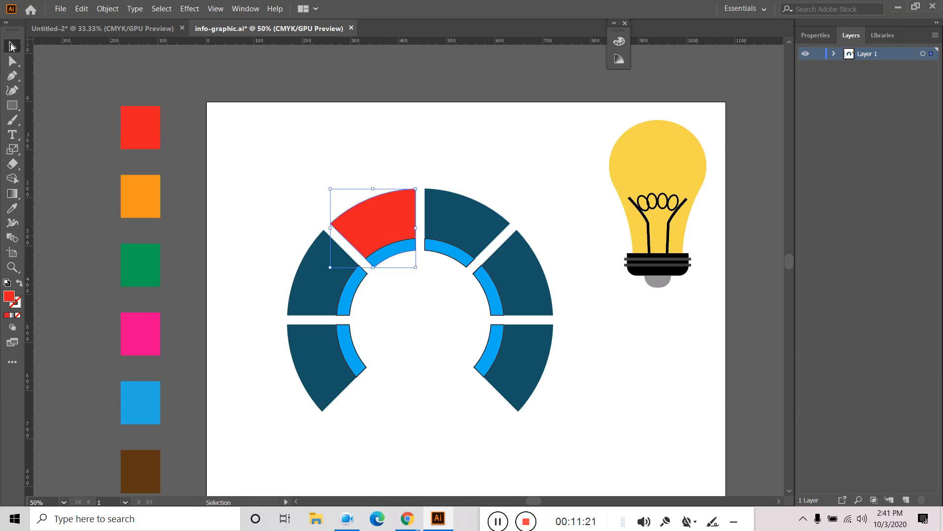
click(296, 143)
- Directly select the ring's upper-right segment and recolor it with the Eyedropper from the orange rectangle
click(489, 221)
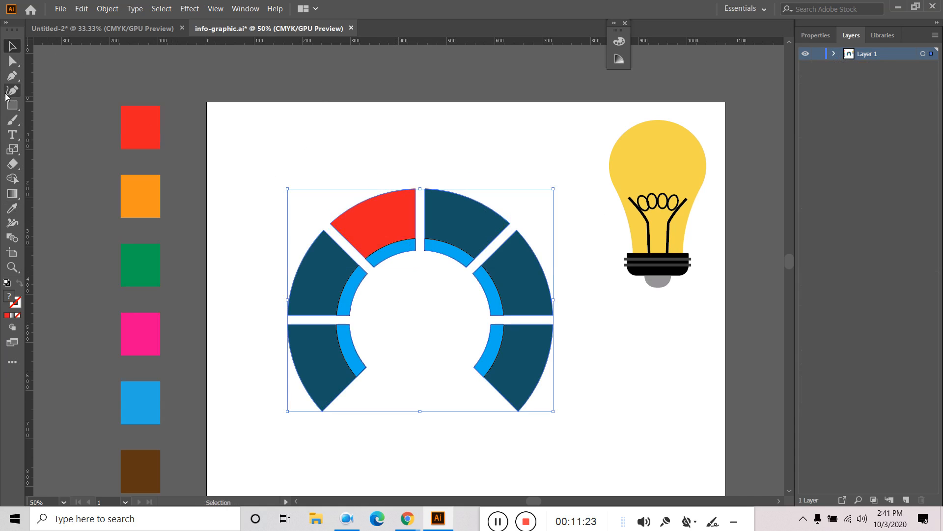
click(12, 61)
click(472, 225)
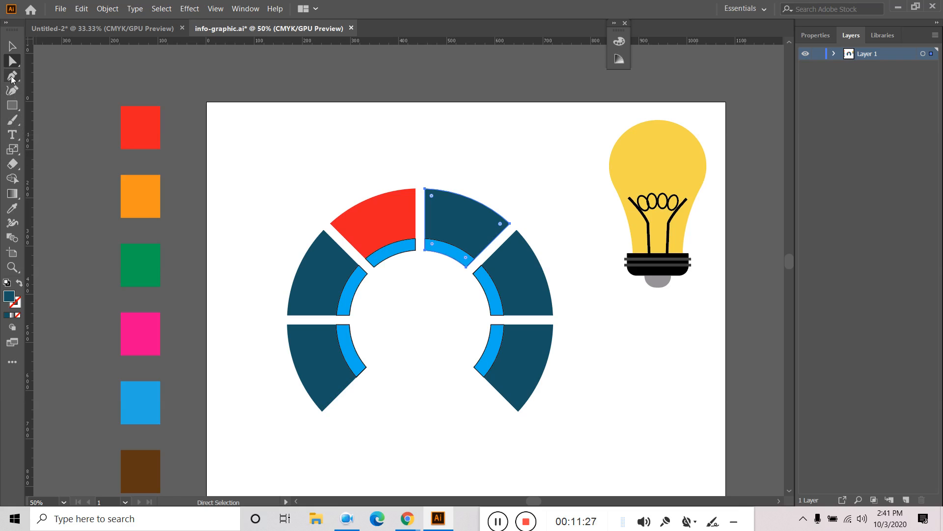
click(12, 208)
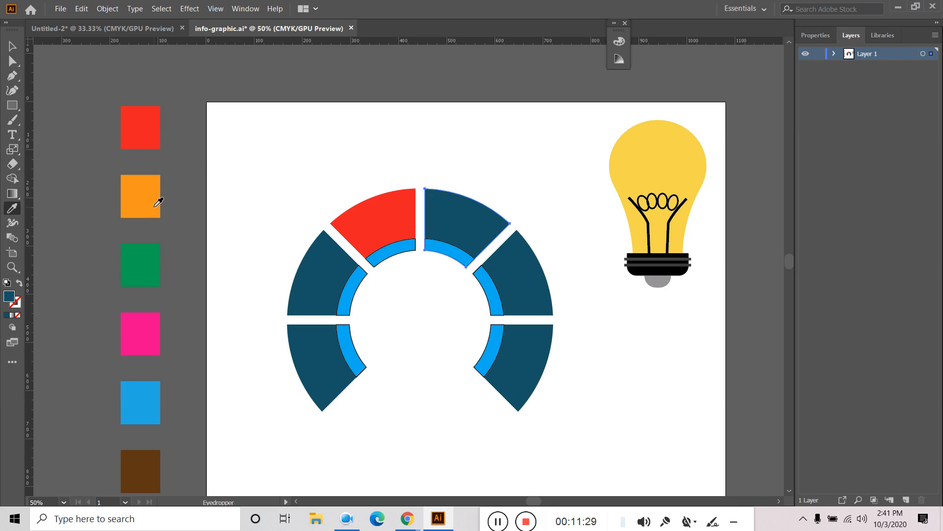
click(143, 196)
click(13, 45)
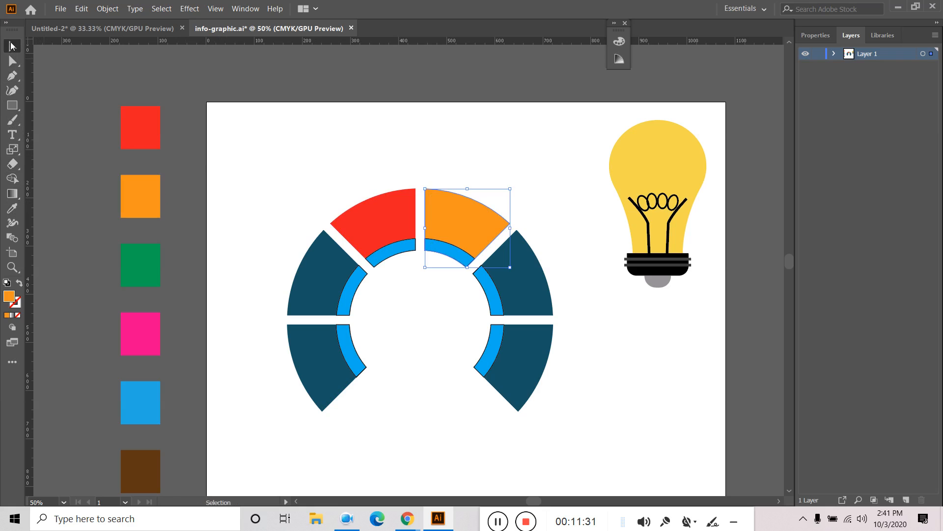
click(400, 140)
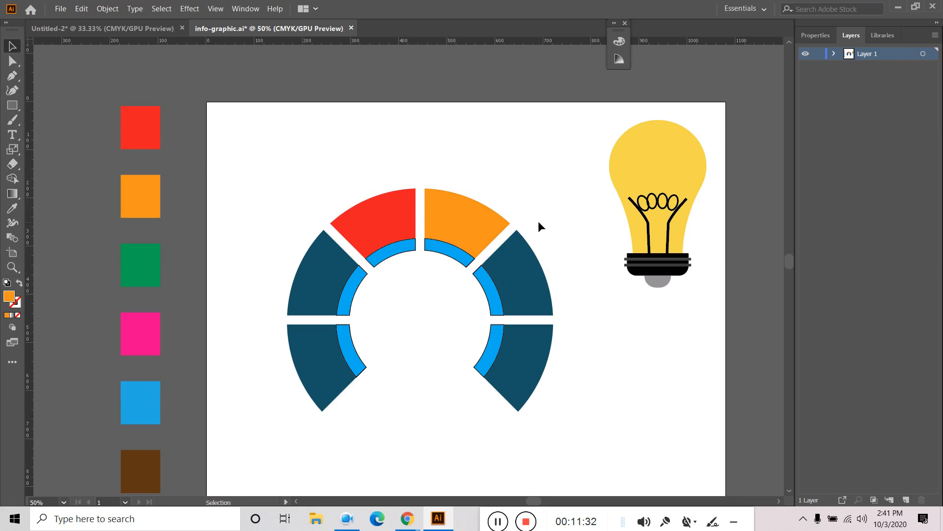
- Remove the stroke from the light blue inner arc of the orange ring segment and make its fill active
click(457, 264)
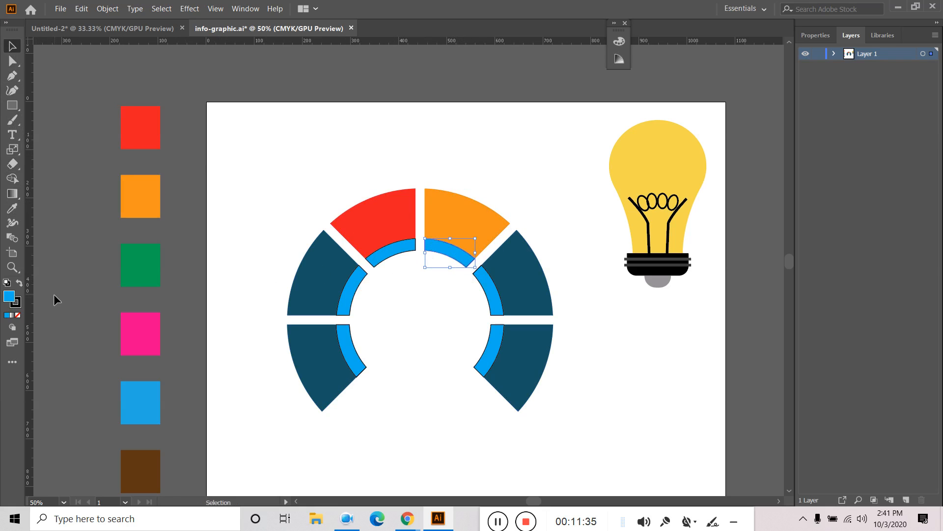
click(19, 303)
click(17, 315)
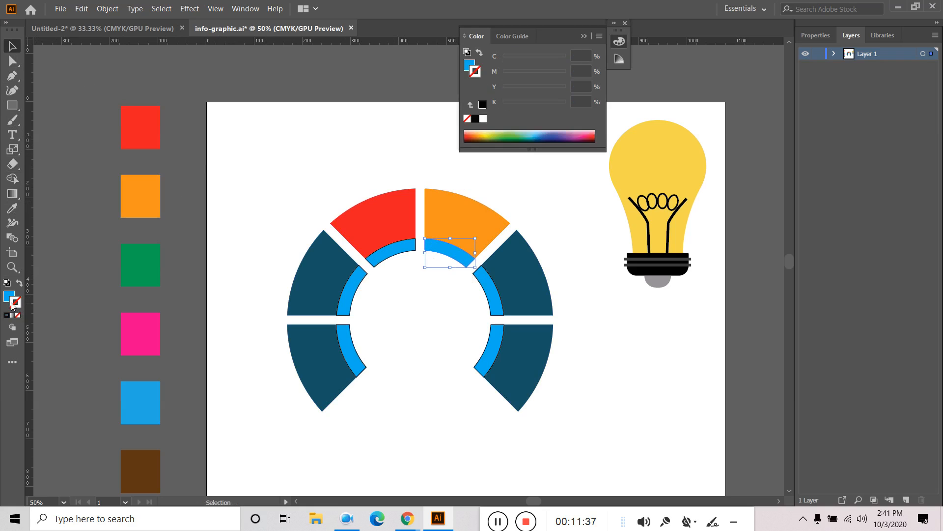
click(8, 298)
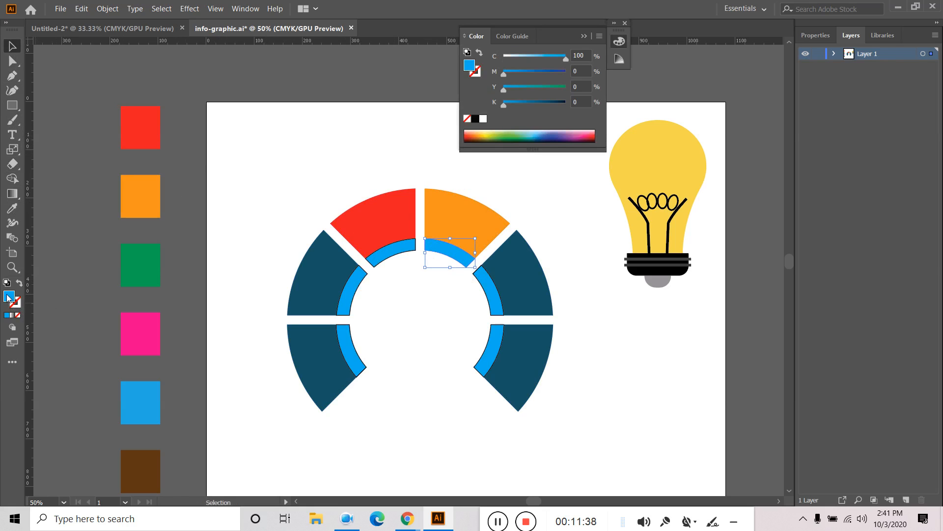
- Recolor the orange segment's inner arc with the Eyedropper from that segment and darken it to 22% black
click(13, 208)
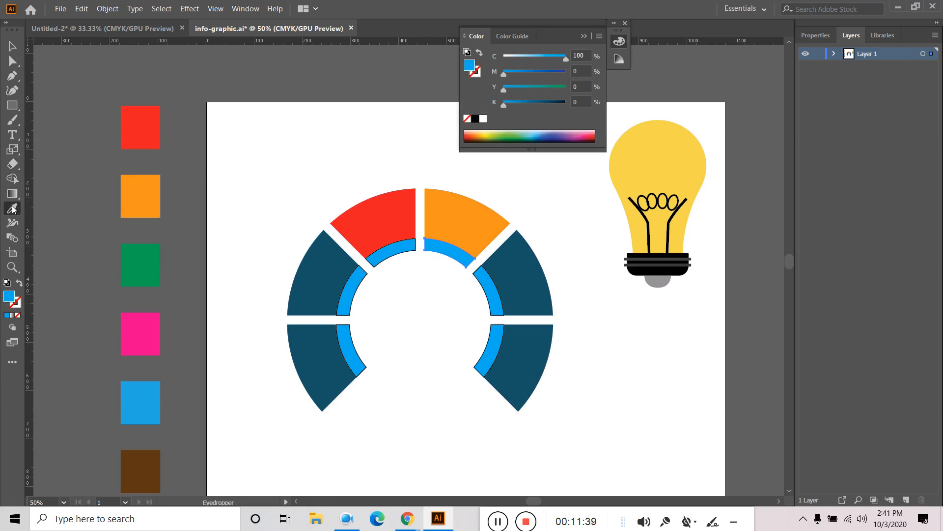
click(462, 215)
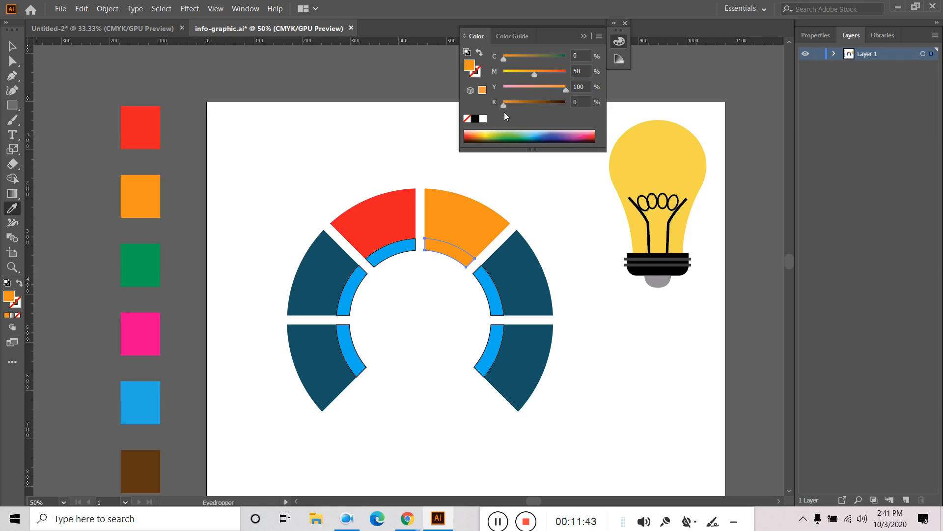
drag(505, 105, 518, 107)
key(v)
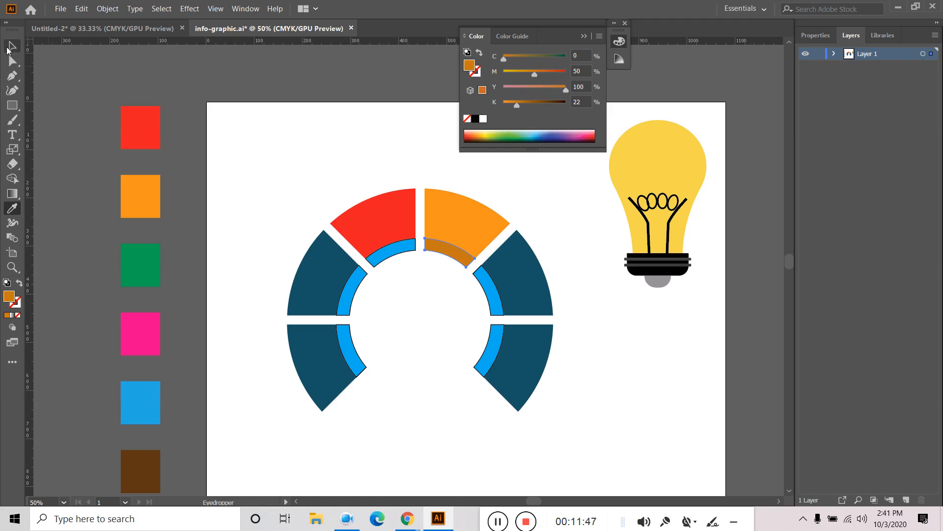
click(316, 147)
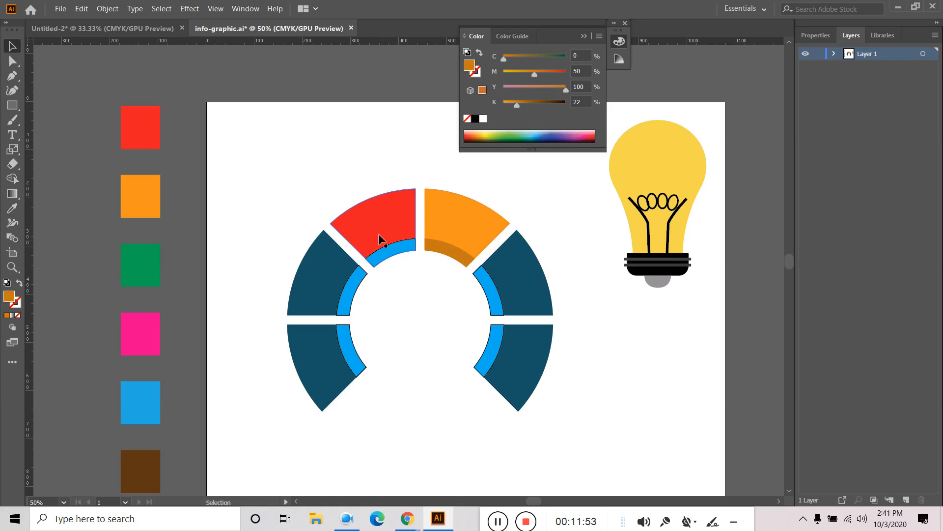
- Remove the stroke from the light blue inner arc of the red ring segment and make its fill active
click(393, 254)
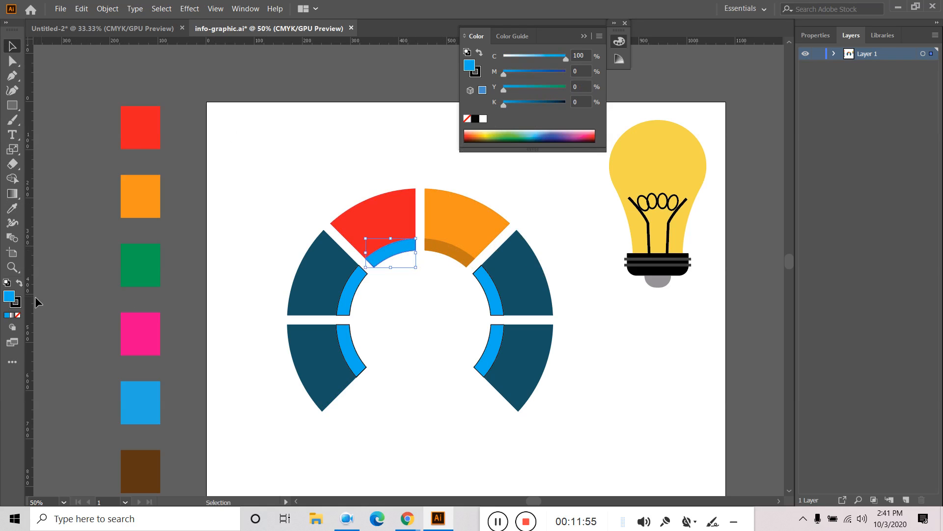
click(16, 305)
click(17, 315)
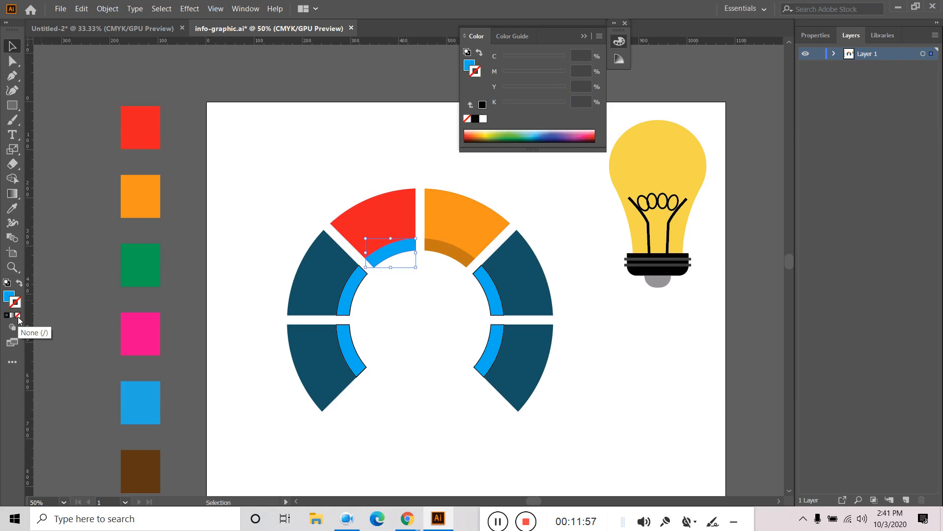
click(9, 295)
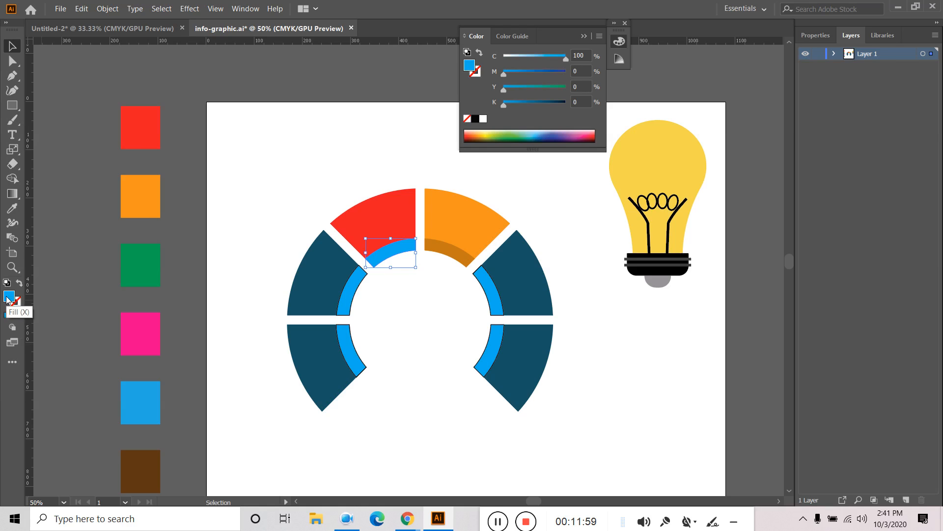
- Recolor the red segment's inner arc with the Eyedropper from that segment and set its black value to 25%
click(12, 208)
click(381, 204)
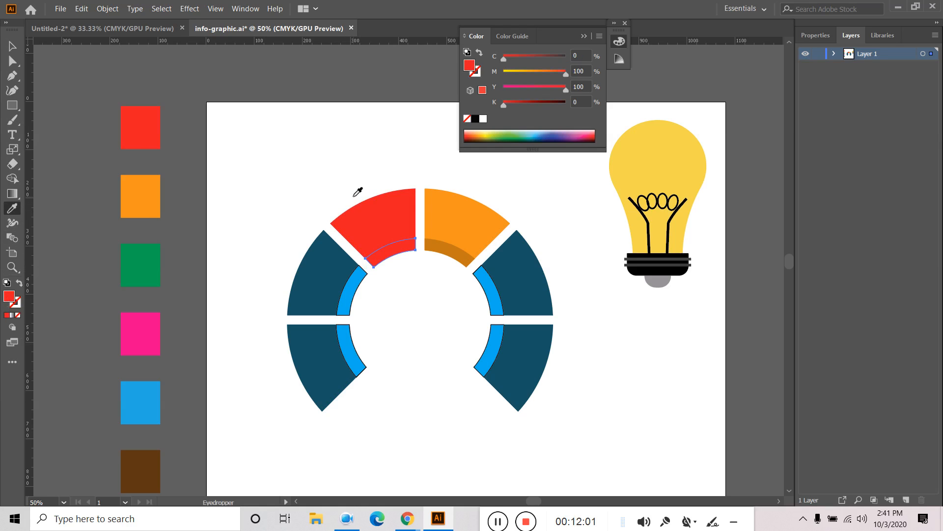
drag(505, 104, 518, 104)
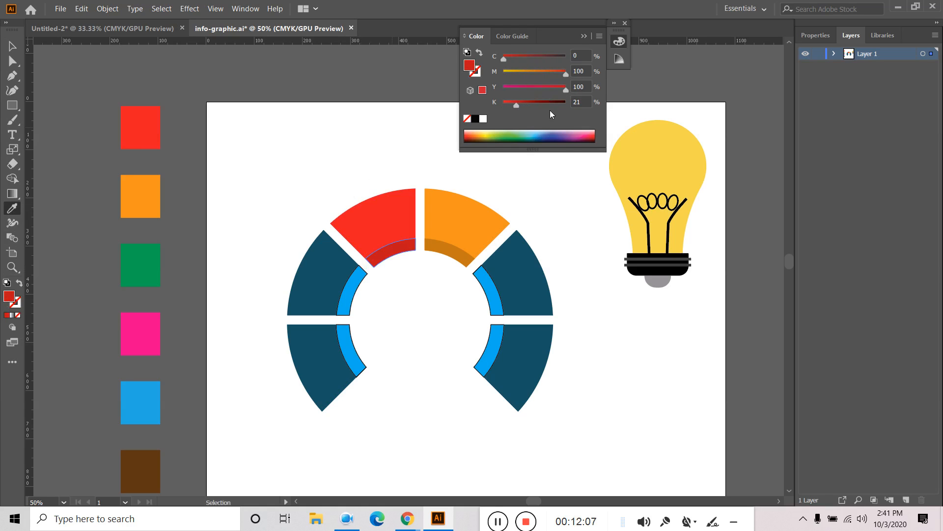
drag(585, 101, 512, 102)
text(25)
key(Return)
click(12, 45)
click(244, 109)
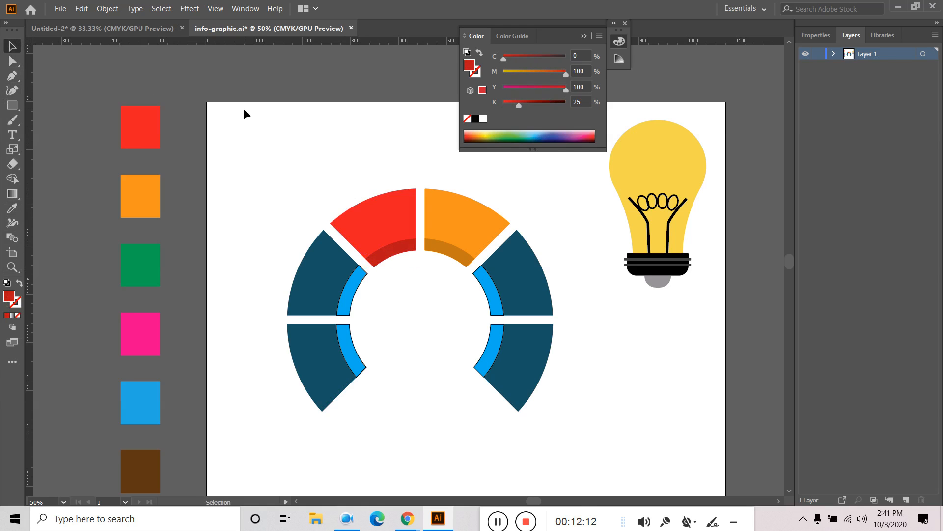
- Set the black value of the orange segment's inner arc to 25% and deselect it
click(452, 256)
click(582, 102)
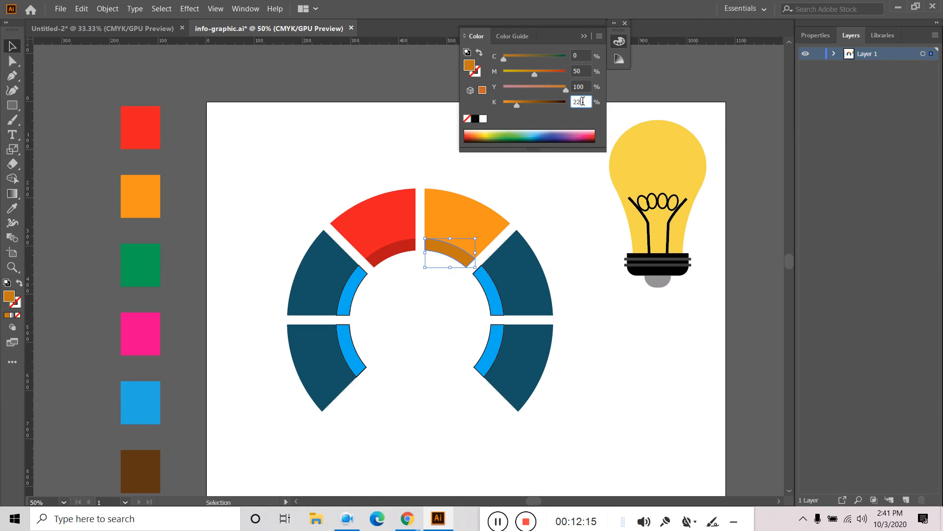
drag(583, 102, 561, 107)
text(25)
key(Return)
click(259, 147)
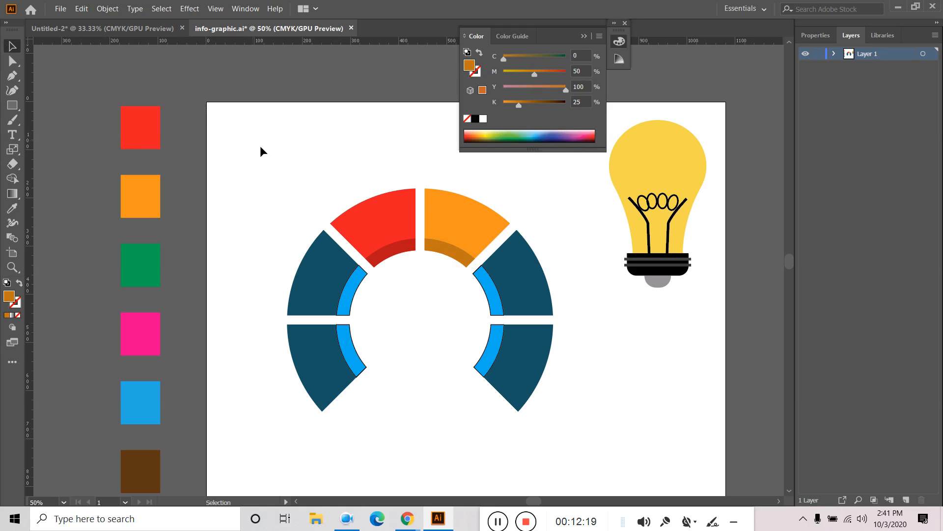
- Try to directly select only the dark teal segment beside the red one
click(319, 286)
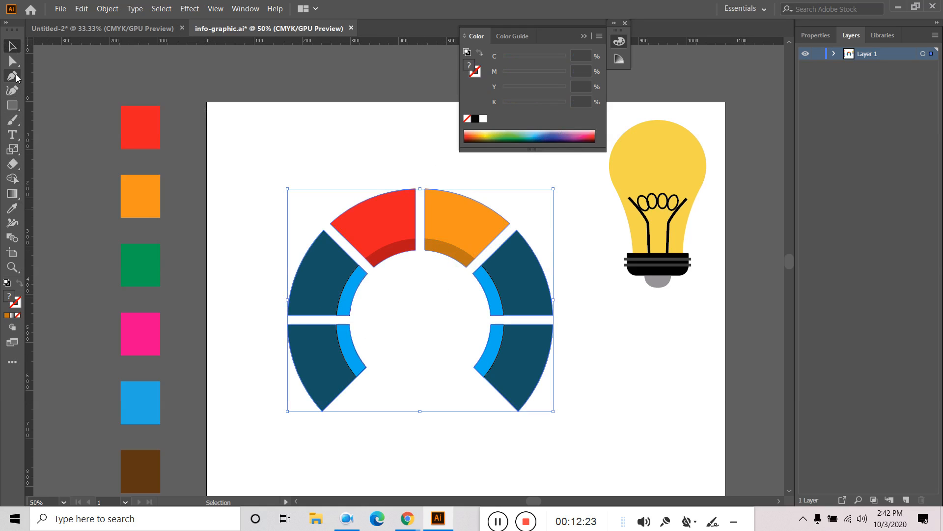
click(12, 61)
click(303, 298)
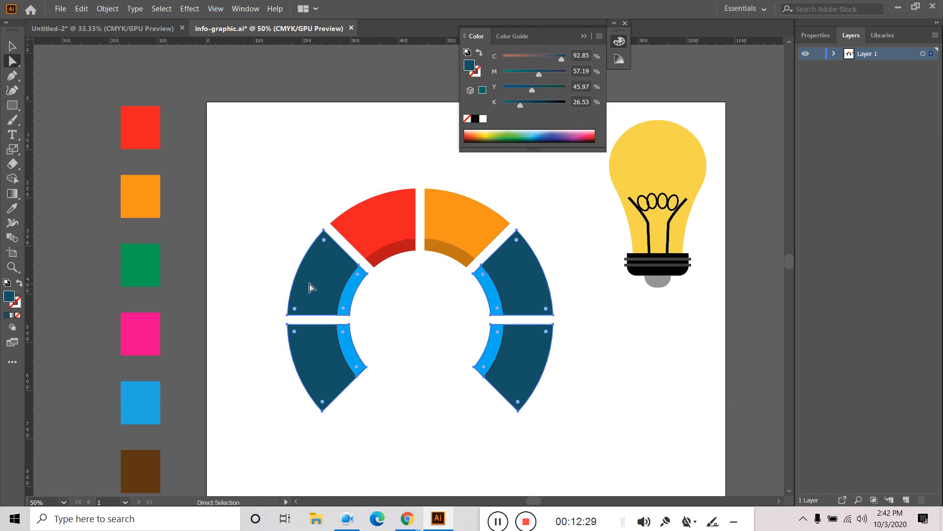
click(246, 258)
drag(254, 246, 309, 310)
click(240, 253)
drag(281, 239, 327, 314)
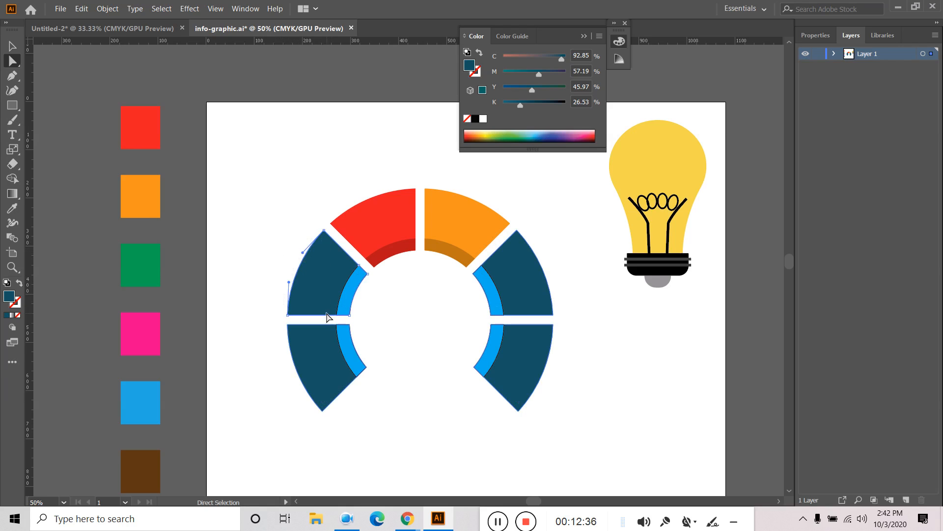
click(264, 254)
drag(268, 235, 318, 311)
- Try to expand the joined dark teal segments into separate shapes
click(313, 290)
click(108, 9)
click(139, 135)
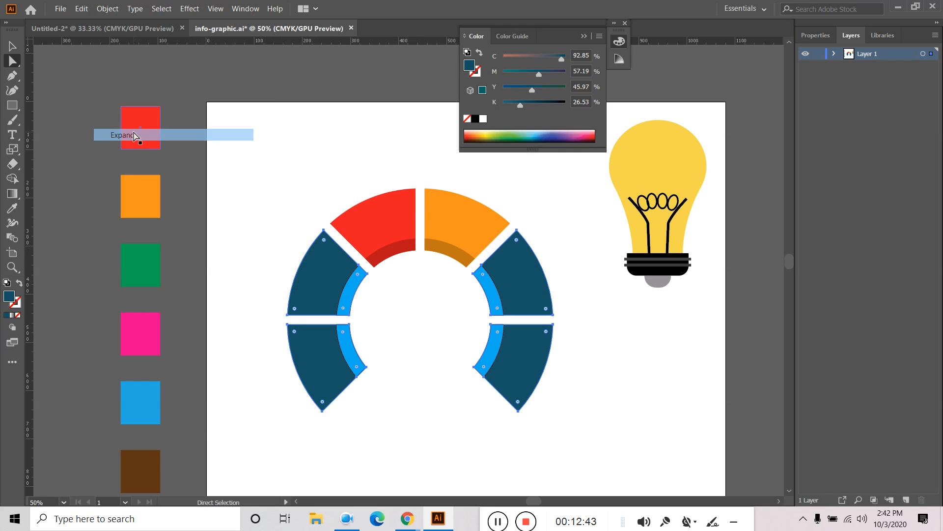
click(270, 241)
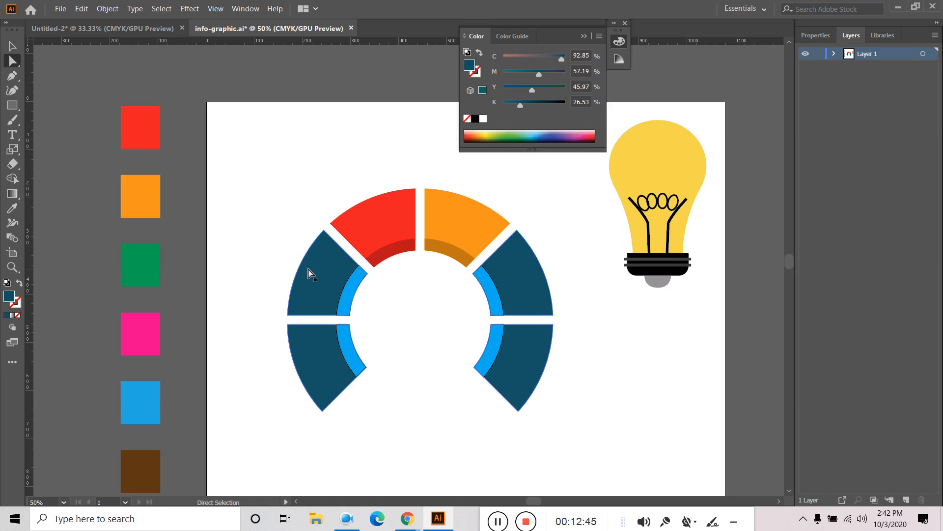
click(107, 9)
click(137, 140)
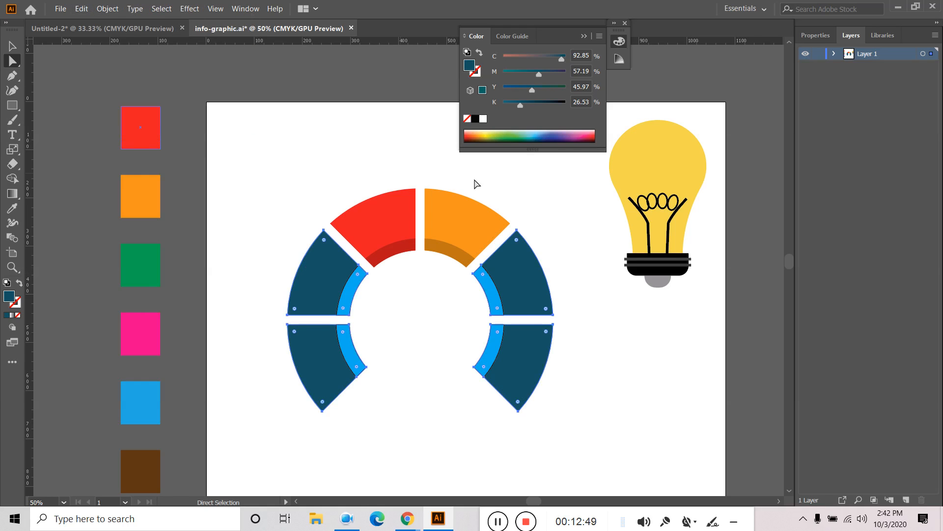
- Examine in Layer 1 how the dark teal segments are combined inside the ring's group
click(834, 55)
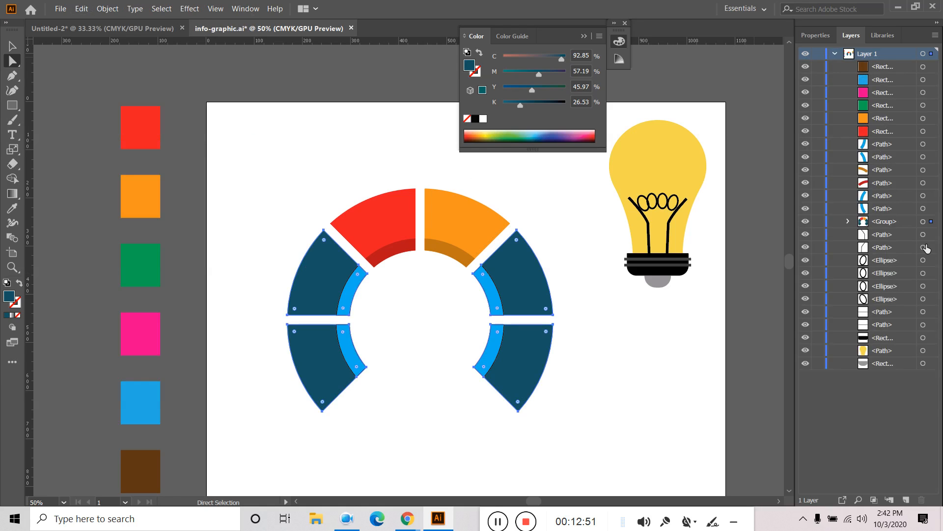
click(923, 221)
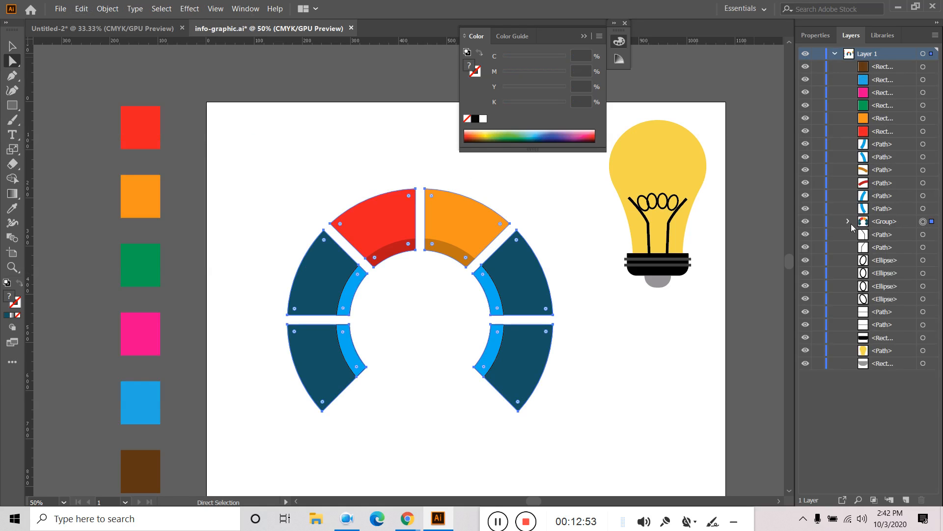
click(849, 221)
click(933, 236)
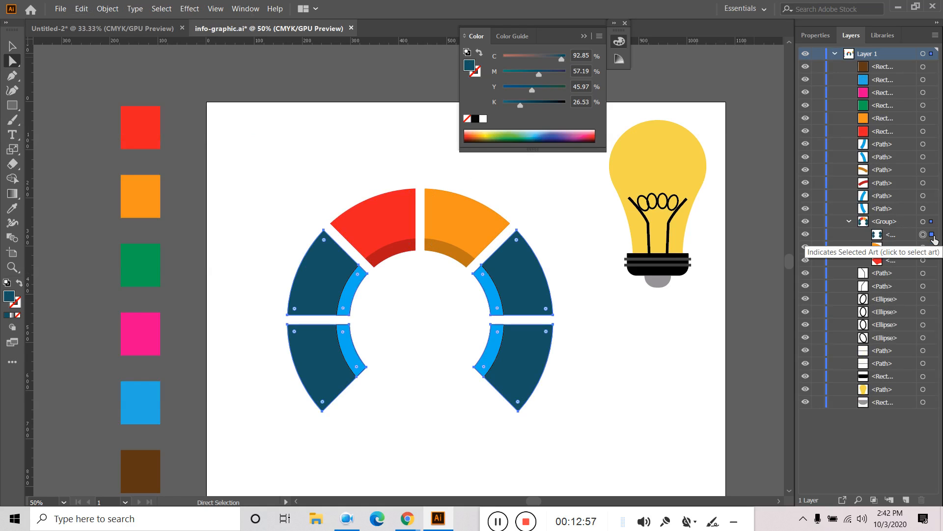
click(277, 208)
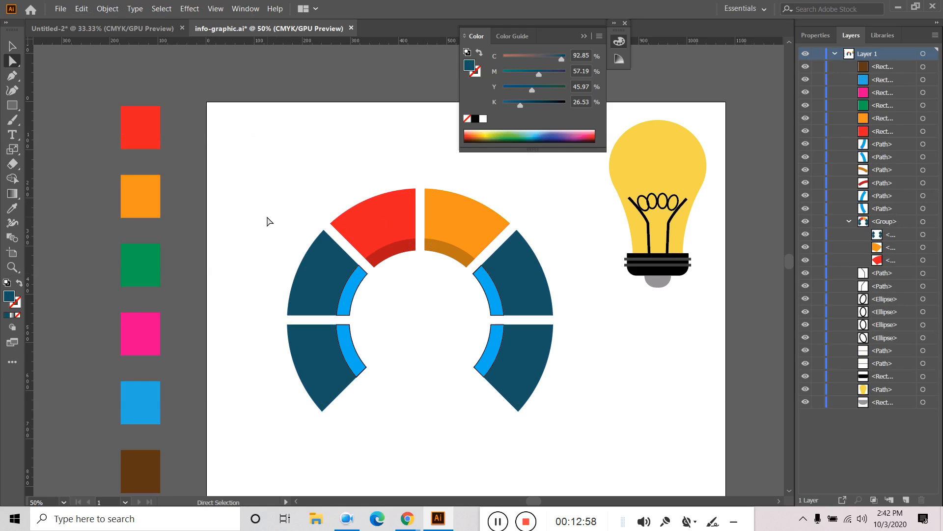
- Directly select the dark teal segment beside the red one and recolor it with the Eyedropper from the green rectangle
drag(253, 240, 321, 304)
drag(278, 259, 338, 326)
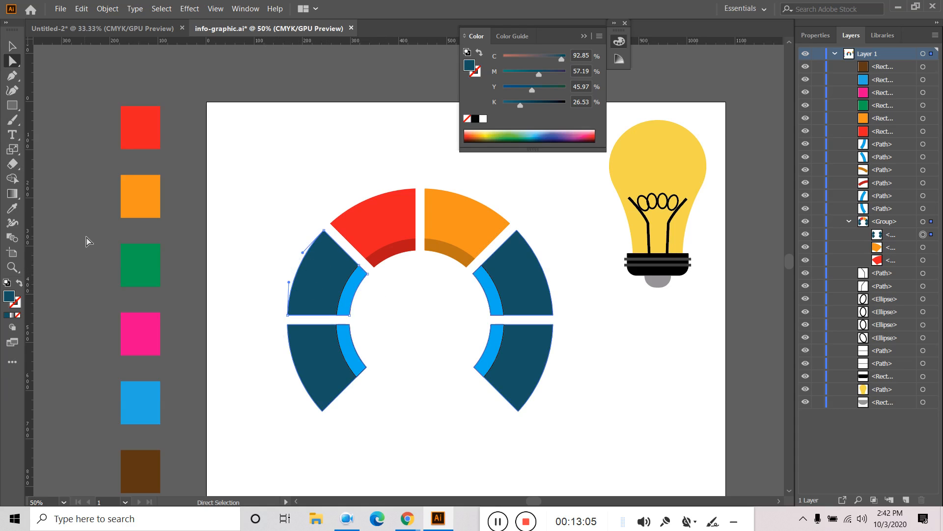
click(12, 209)
click(128, 255)
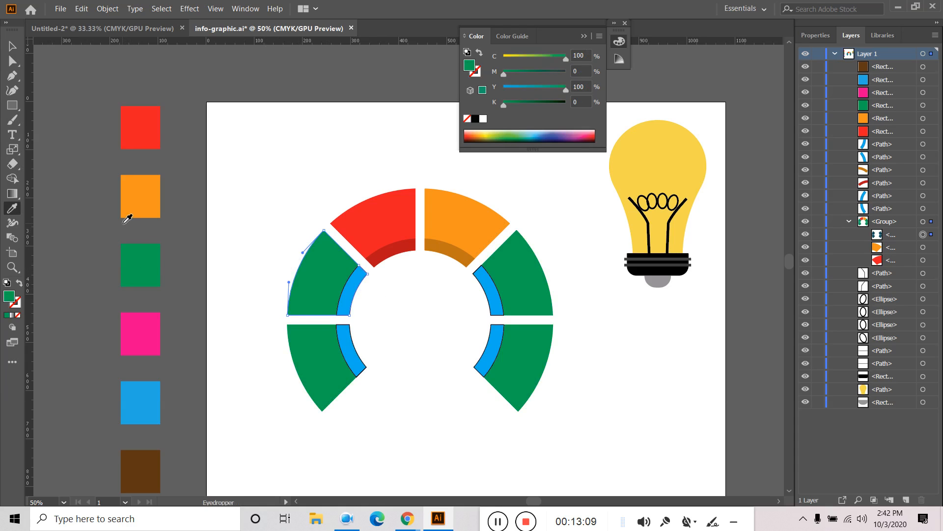
click(12, 46)
click(283, 189)
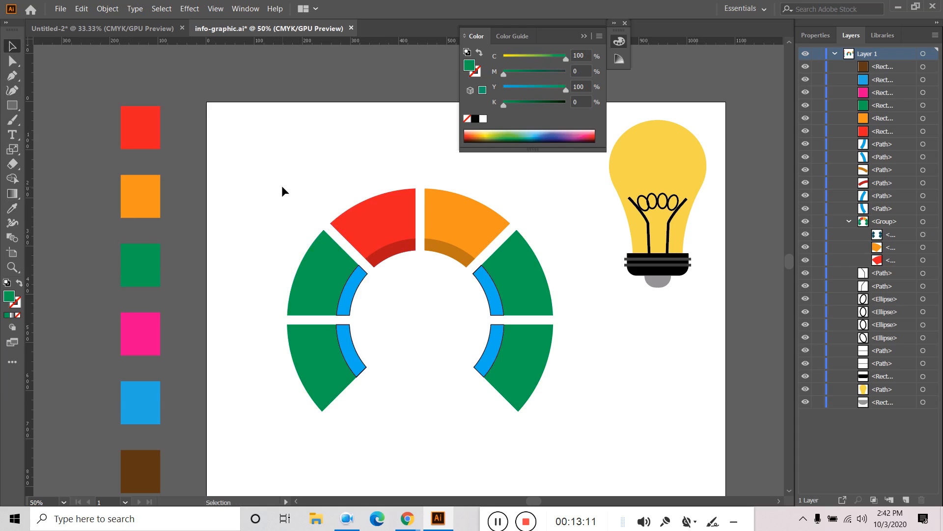
- Select the joined green segments within the ring's group and separate them with the Pathfinder's Divide operation
click(316, 279)
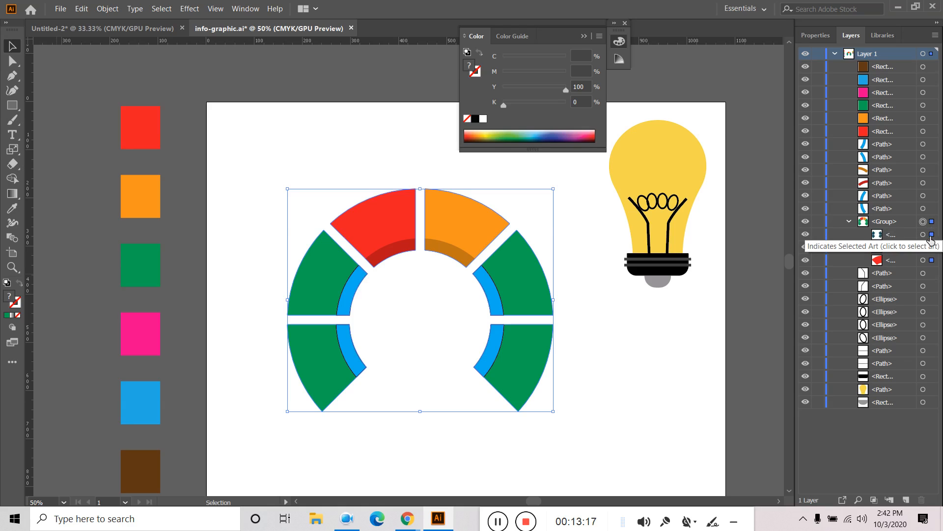
click(931, 235)
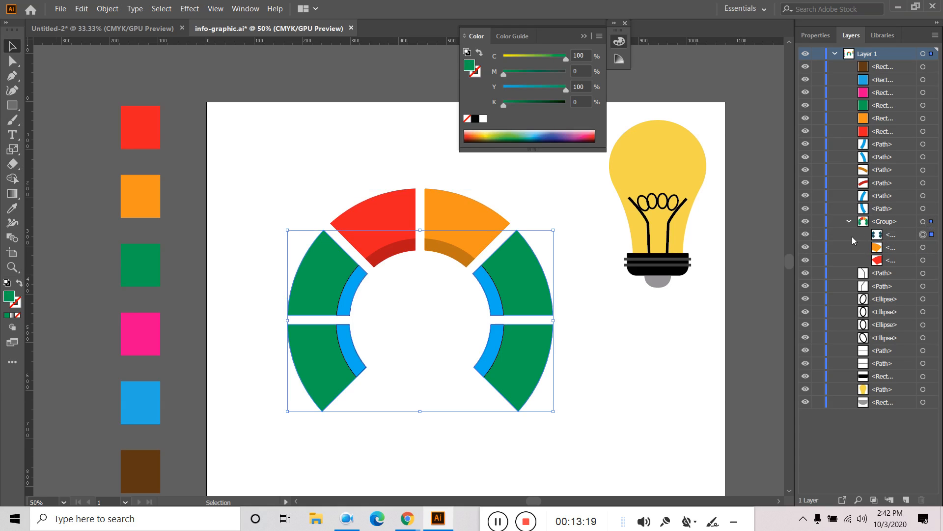
click(893, 237)
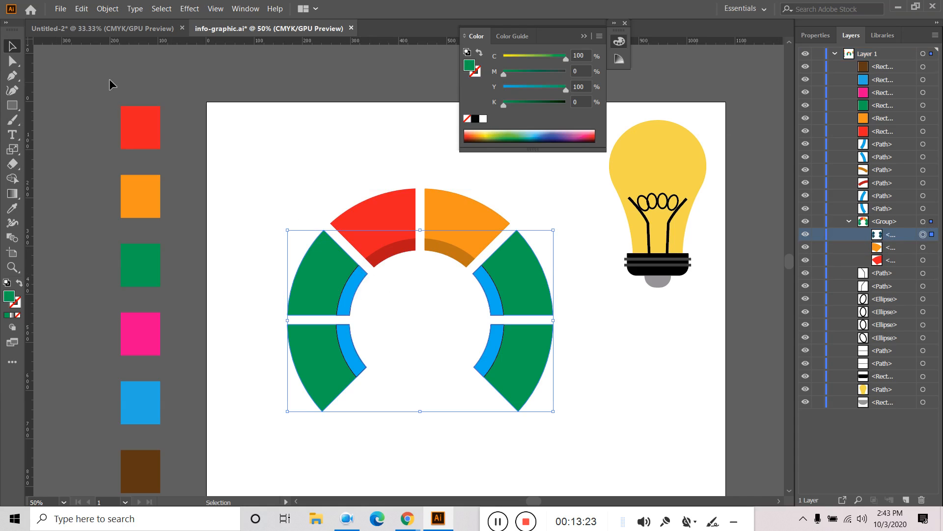
click(245, 9)
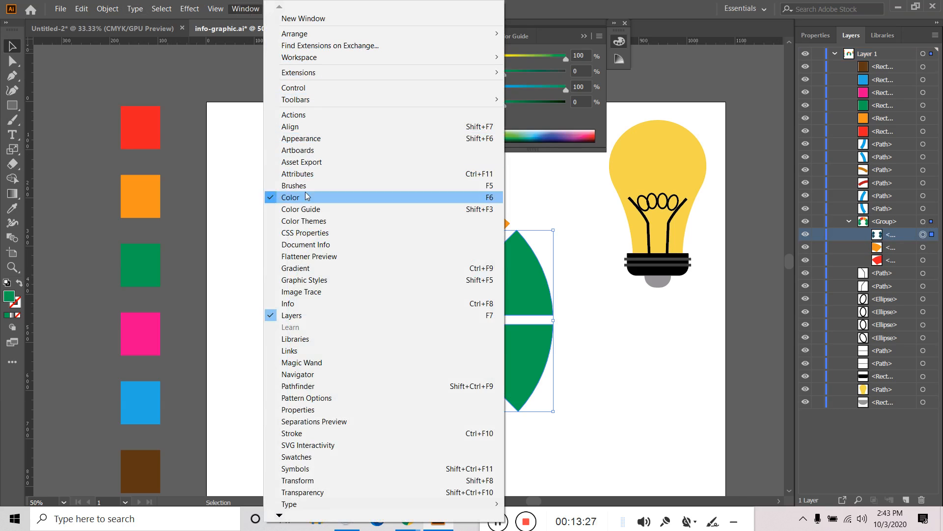
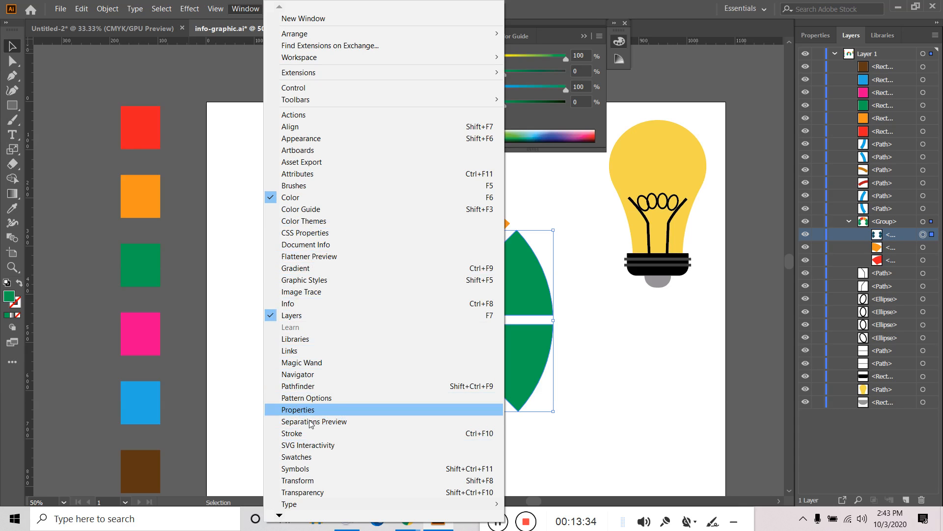
click(317, 385)
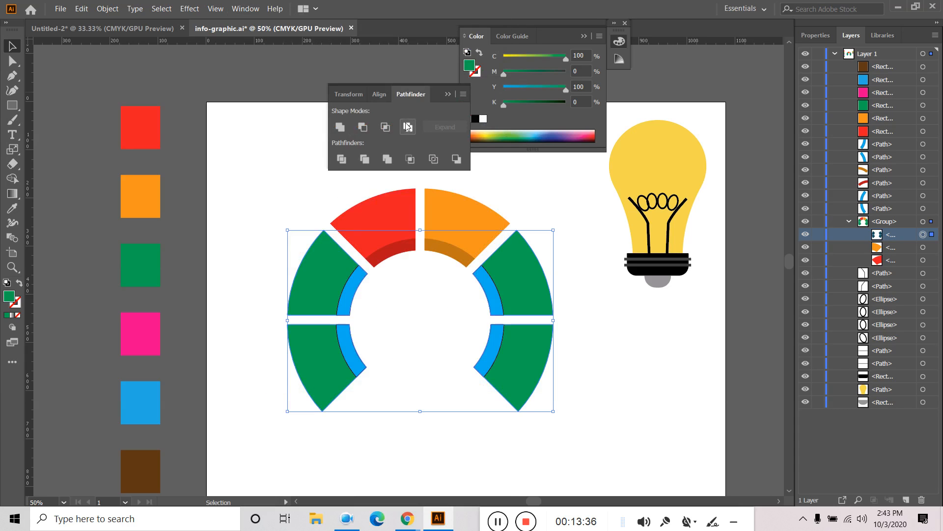
click(341, 158)
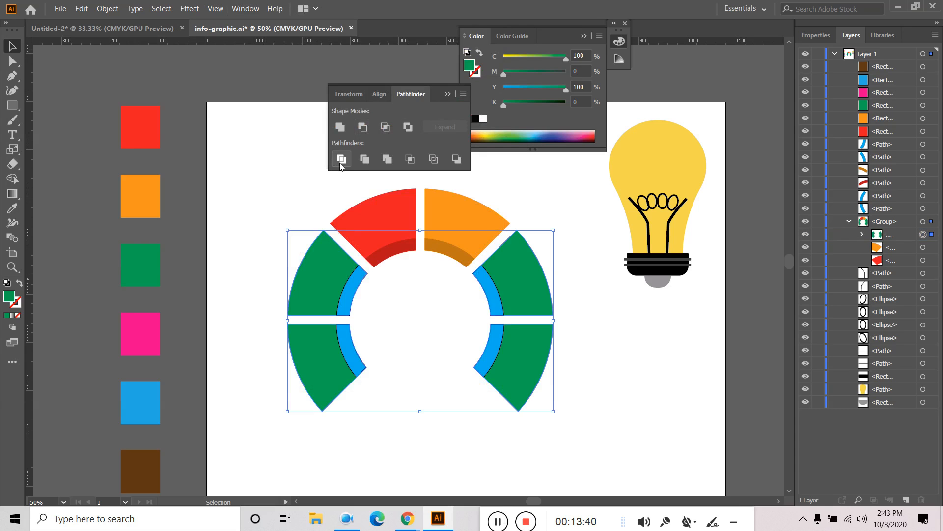
- Examine the divided green segments in Layer 1 by expanding their subgroup and selecting its paths one by one
click(864, 235)
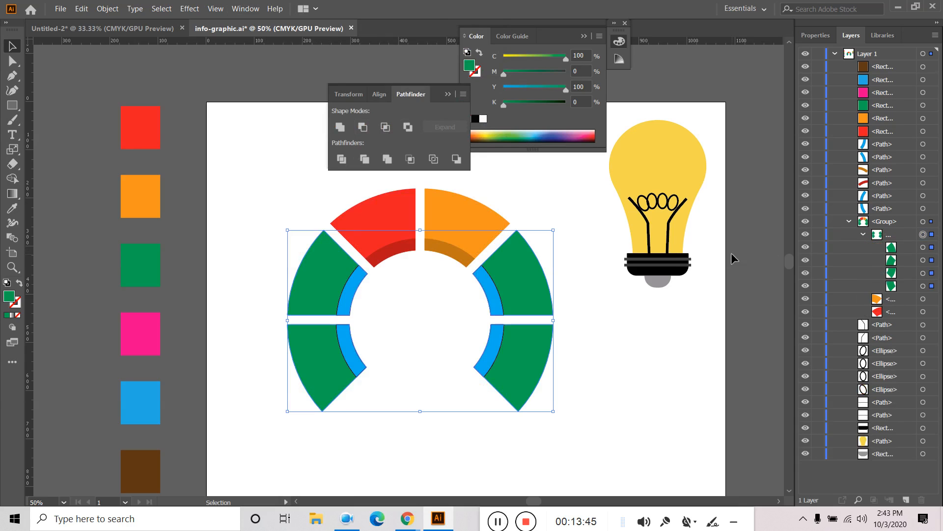
click(615, 308)
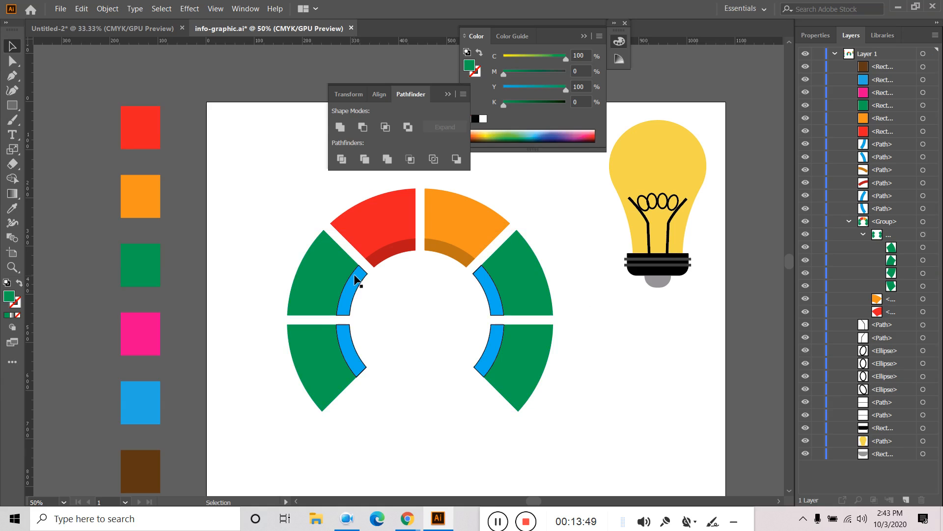
click(352, 290)
click(452, 304)
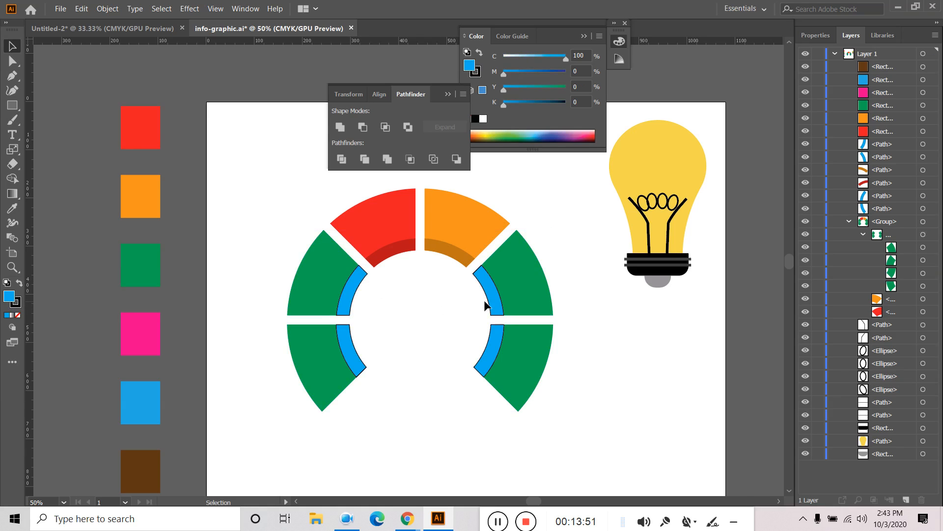
click(496, 299)
click(531, 281)
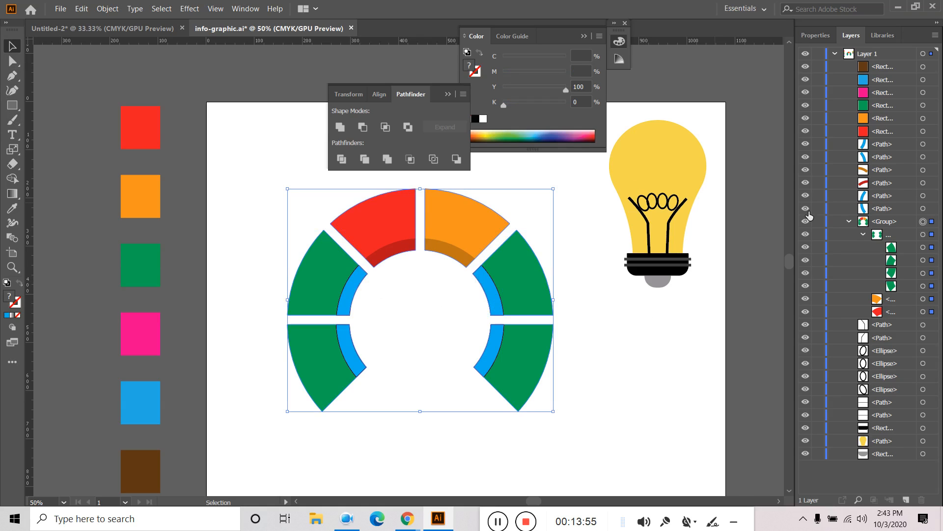
click(933, 247)
click(932, 260)
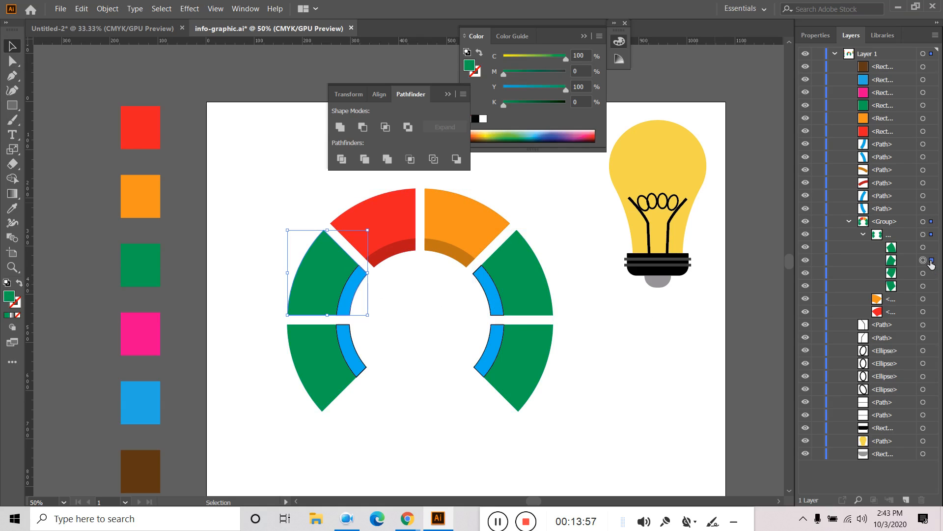
click(932, 273)
click(933, 286)
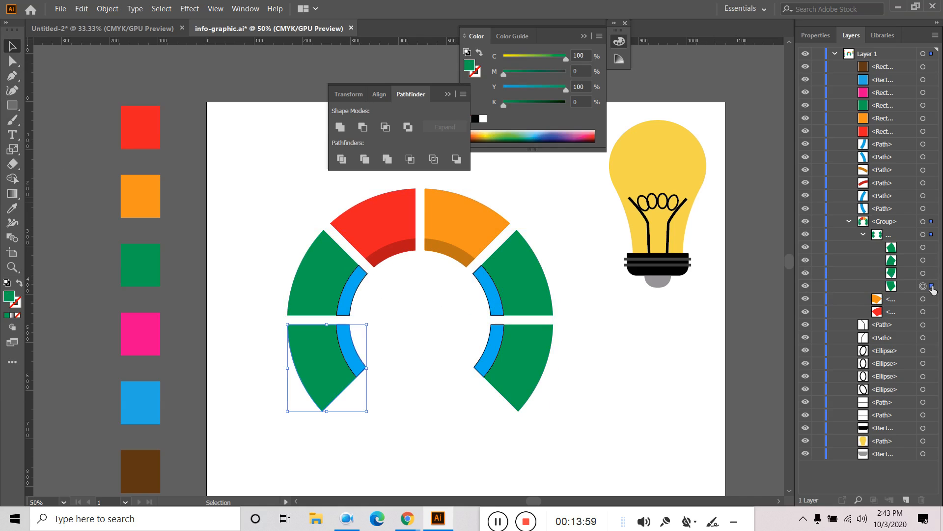
click(596, 317)
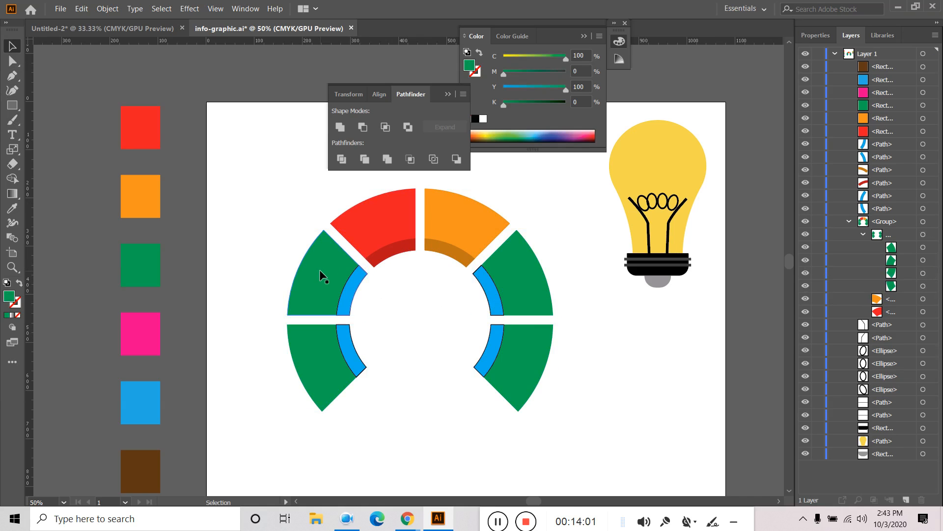
click(343, 279)
click(12, 62)
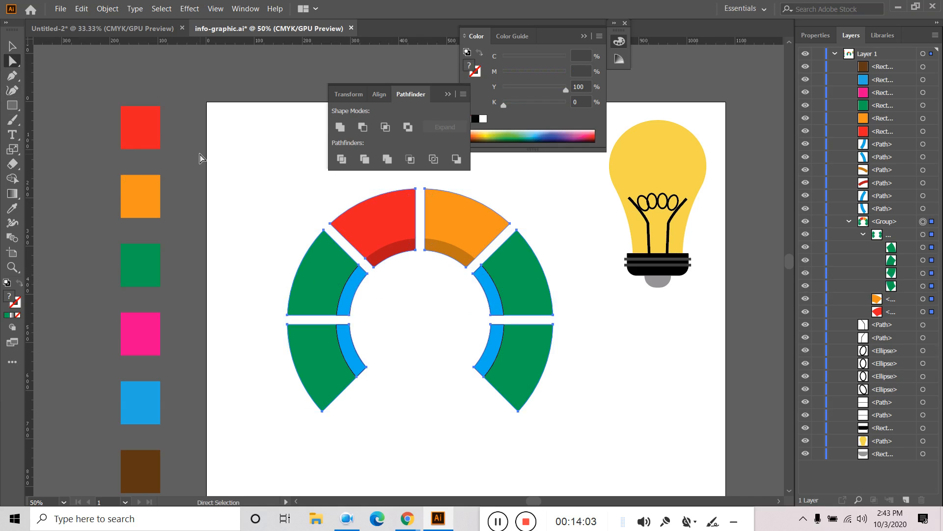
click(316, 304)
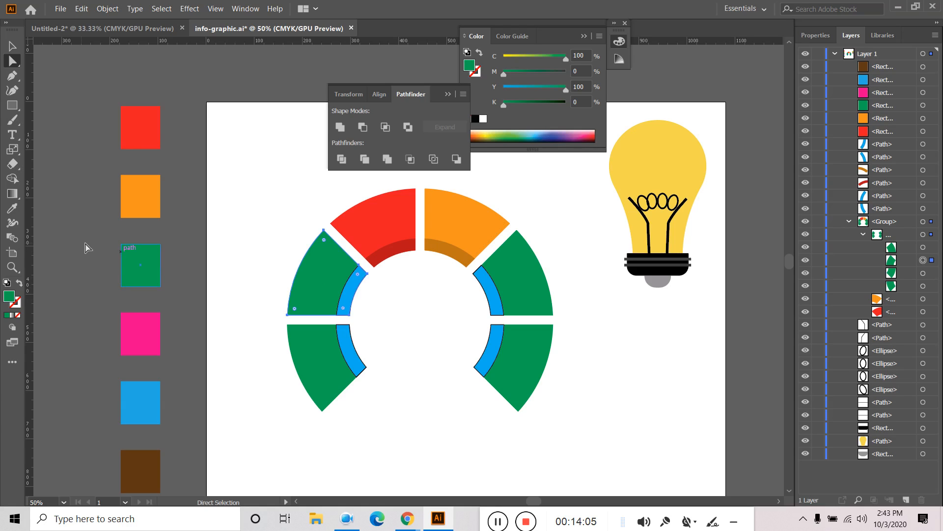
click(12, 209)
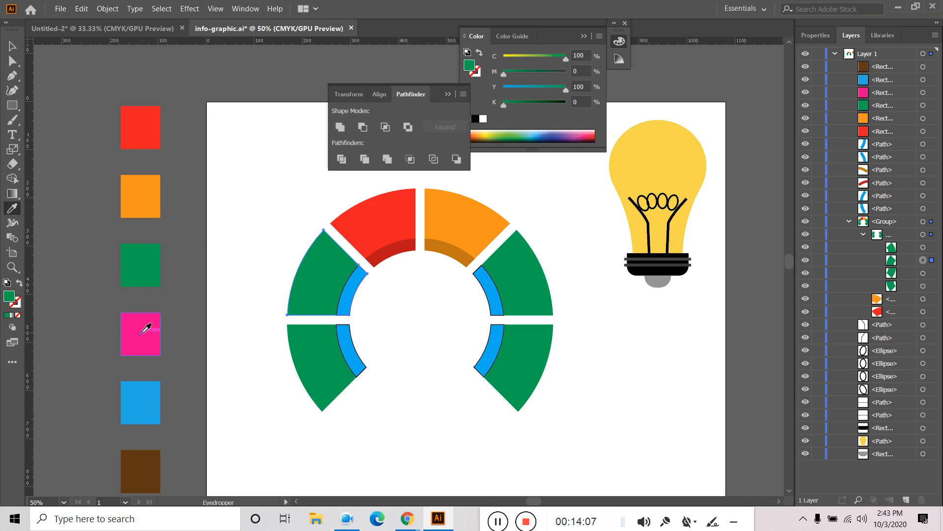
key(ctrl)
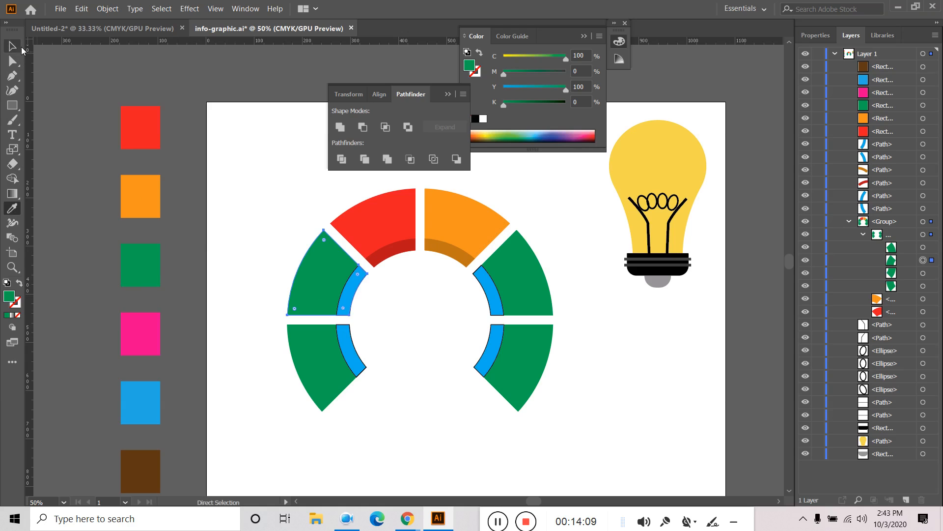
click(14, 46)
click(389, 305)
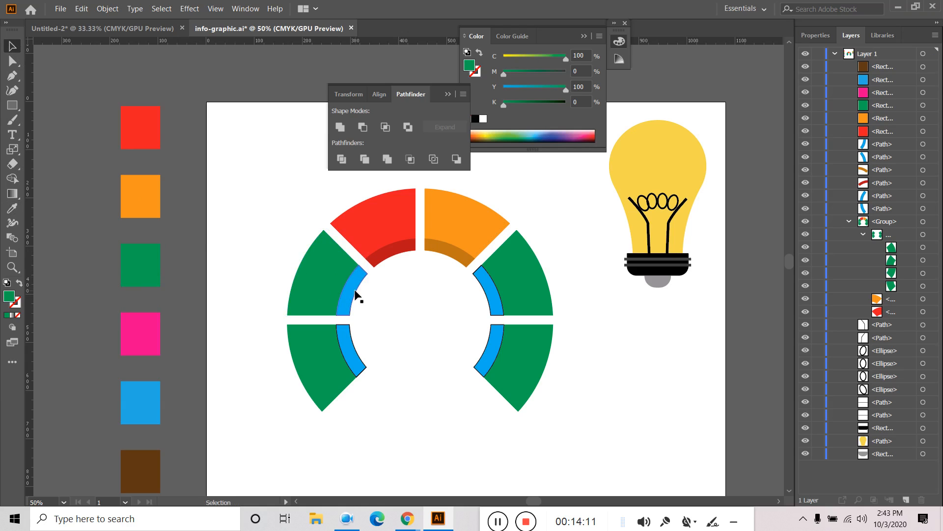
- Remove the stroke from the blue inner arc beside the red segment and fill it with green sampled from its own segment
click(359, 296)
click(17, 306)
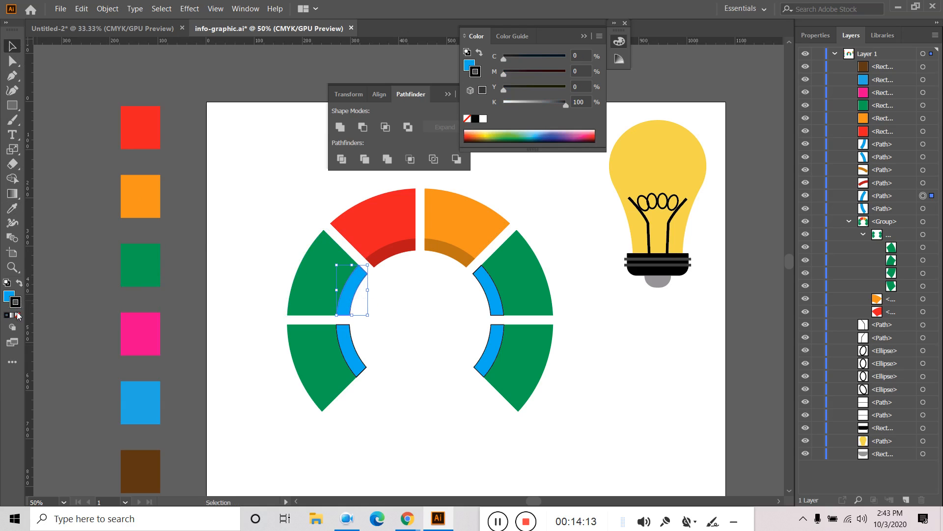
click(18, 314)
click(8, 298)
key(i)
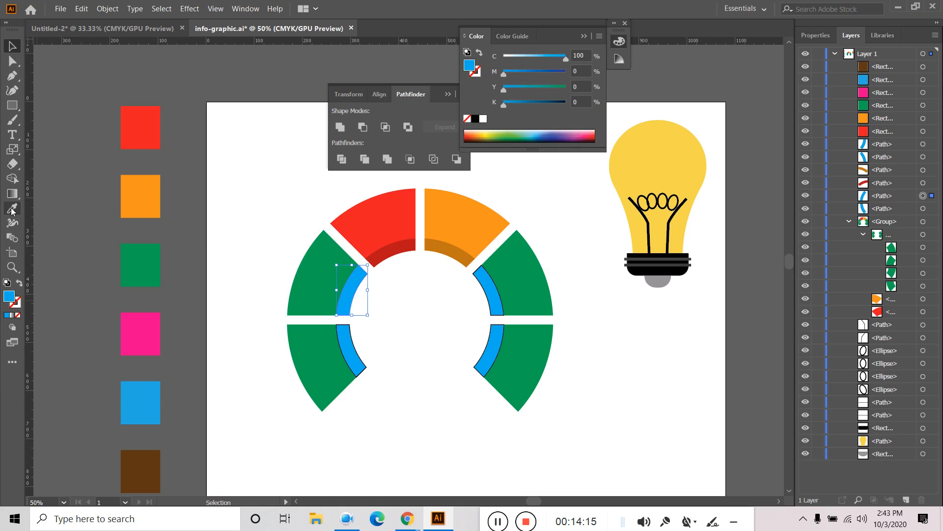
click(317, 273)
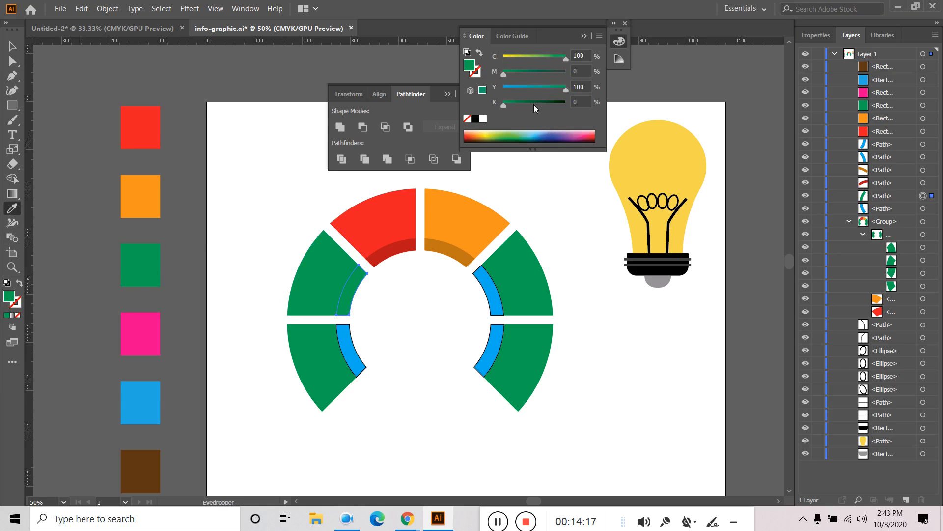
- Darken the green inner arc by setting its black (K) value to 25%, and deselect it
click(584, 101)
text(25)
key(Return)
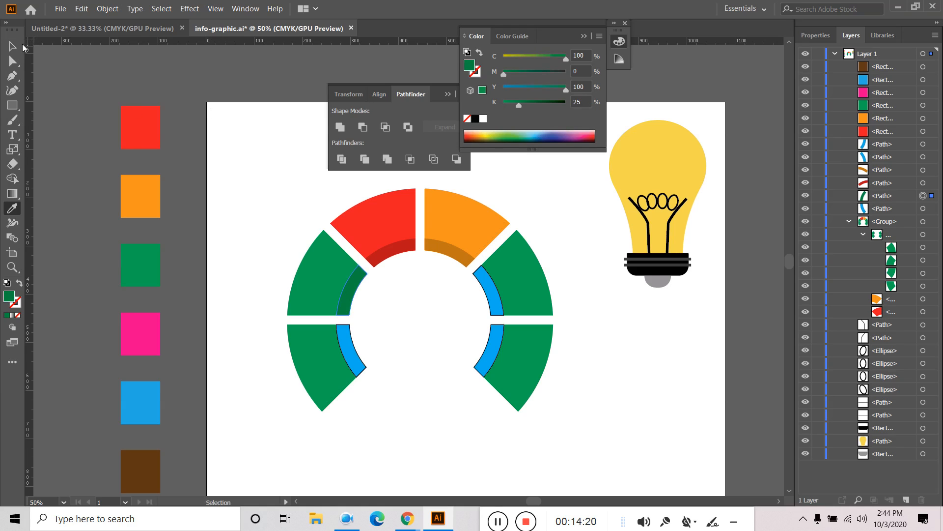
click(12, 45)
click(407, 316)
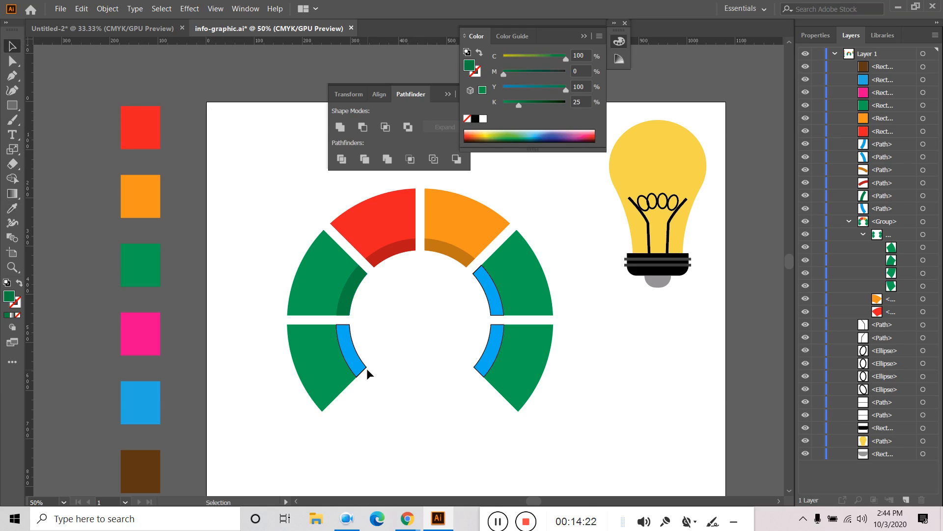
- Ungroup the whole ring and the nested green segments, and check that each green segment can be selected individually
click(344, 377)
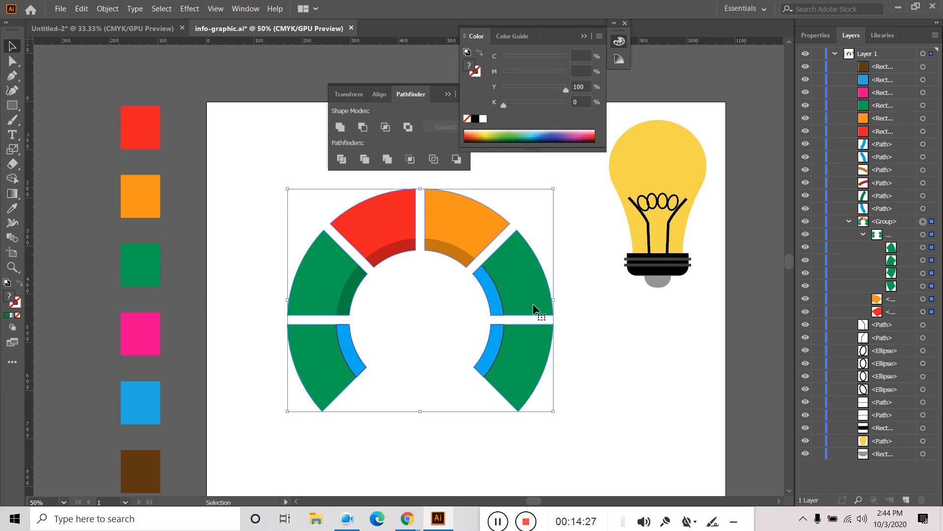
click(108, 8)
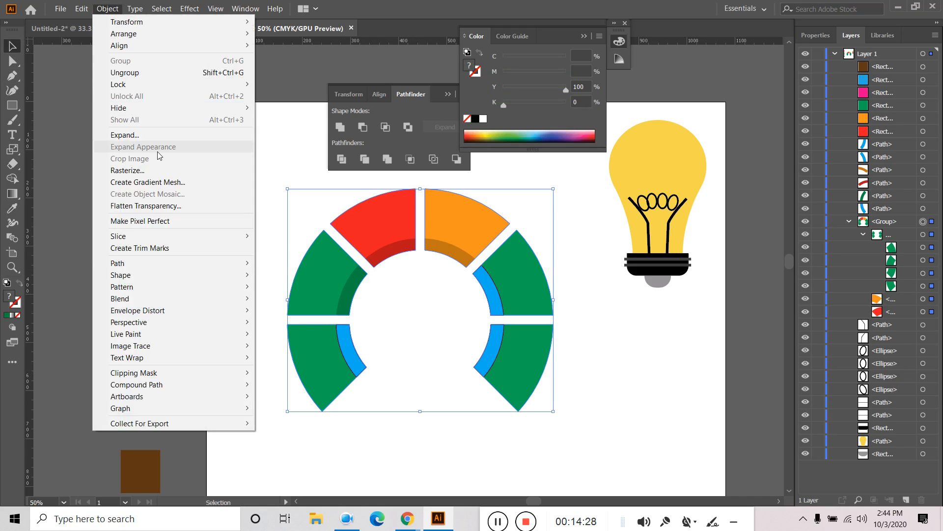
click(124, 73)
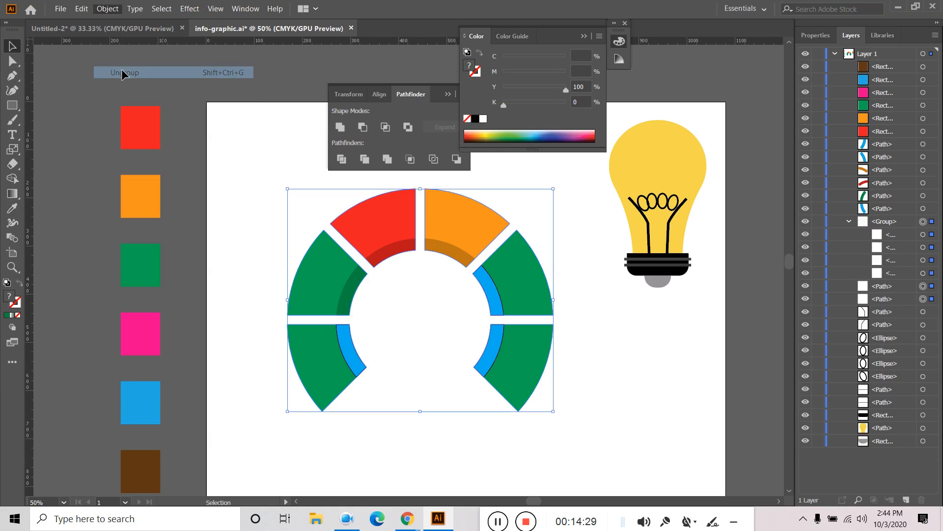
click(614, 344)
click(527, 379)
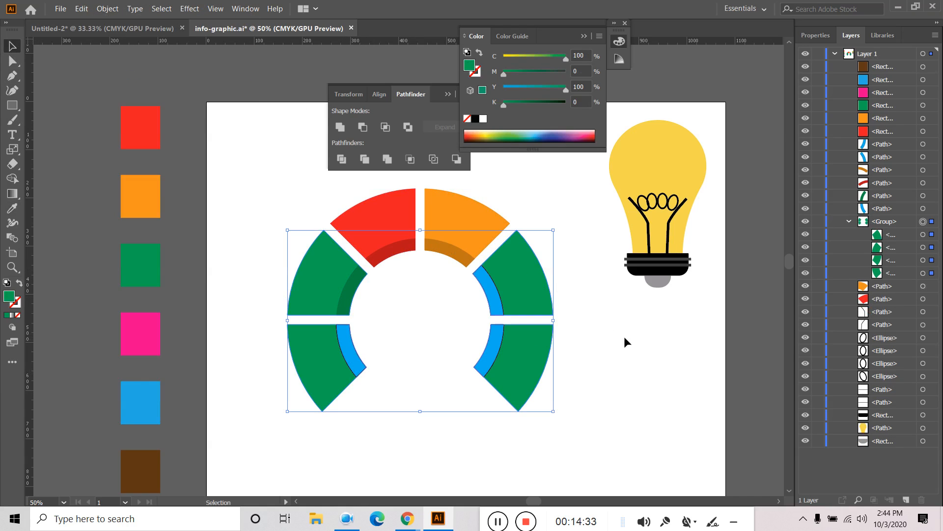
click(107, 9)
click(125, 72)
click(639, 396)
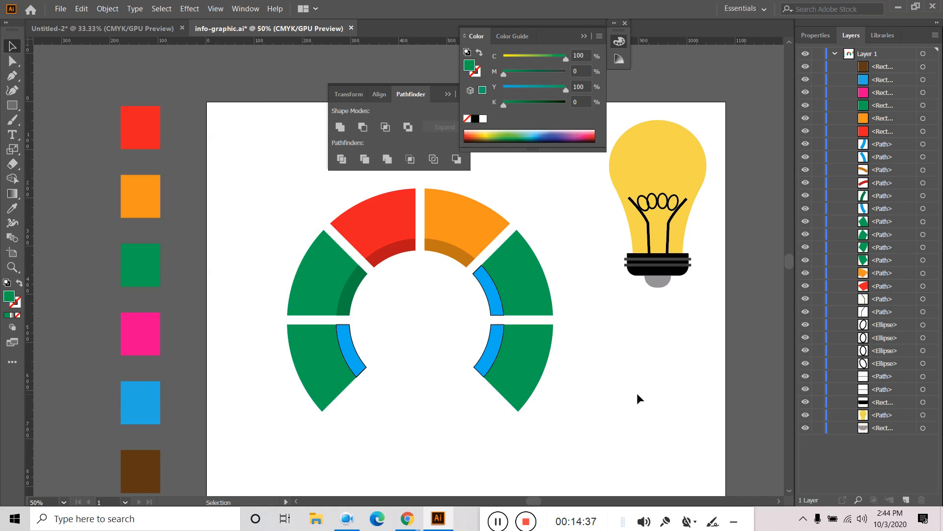
click(322, 385)
click(316, 291)
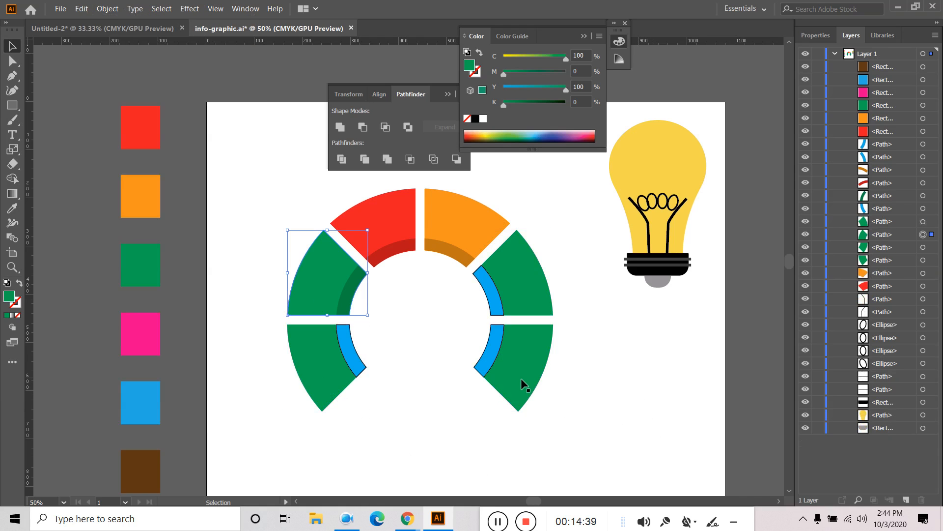
click(526, 385)
- Recolor the ring's lower-left green segment with the Eyedropper from the pink rectangle
click(317, 379)
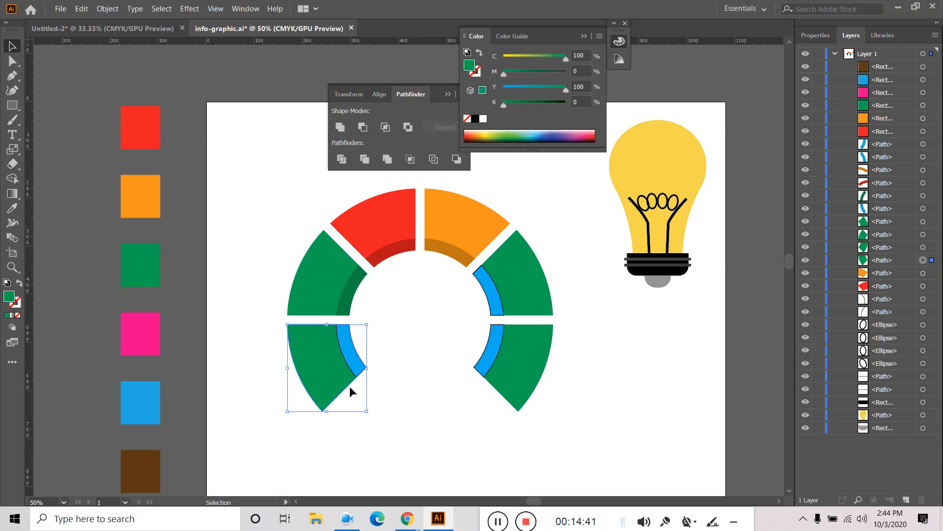
click(21, 209)
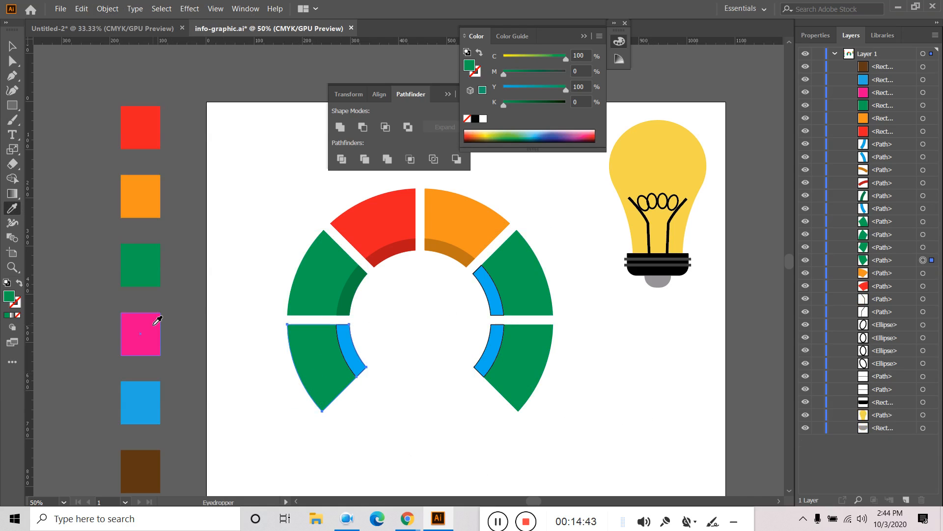
click(150, 325)
key(v)
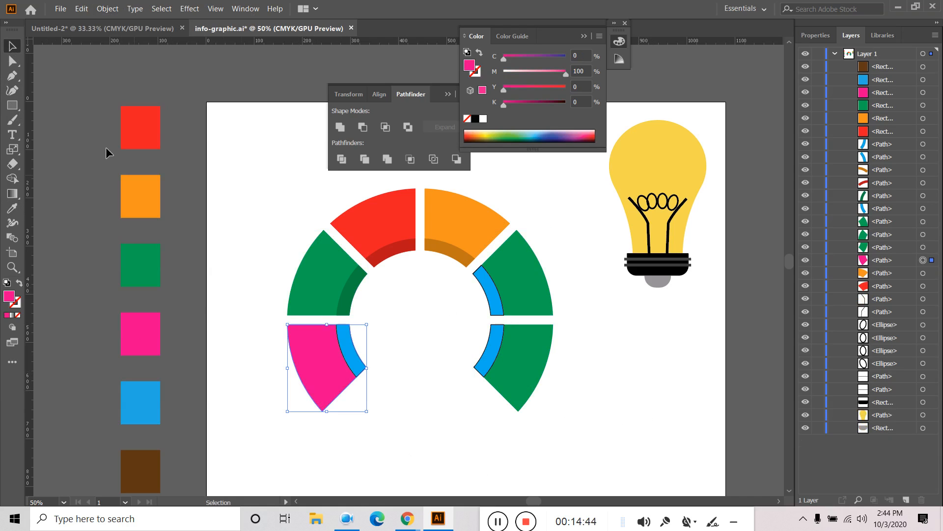
- Remove the stroke from the pink segment's inner arc and fill it with the Eyedropper from the pink rectangle
click(346, 346)
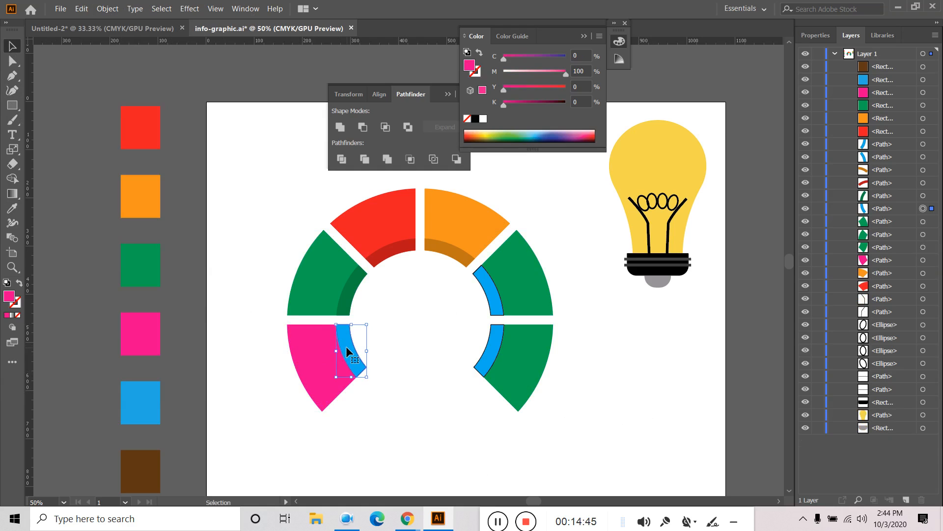
click(14, 303)
click(9, 296)
click(12, 208)
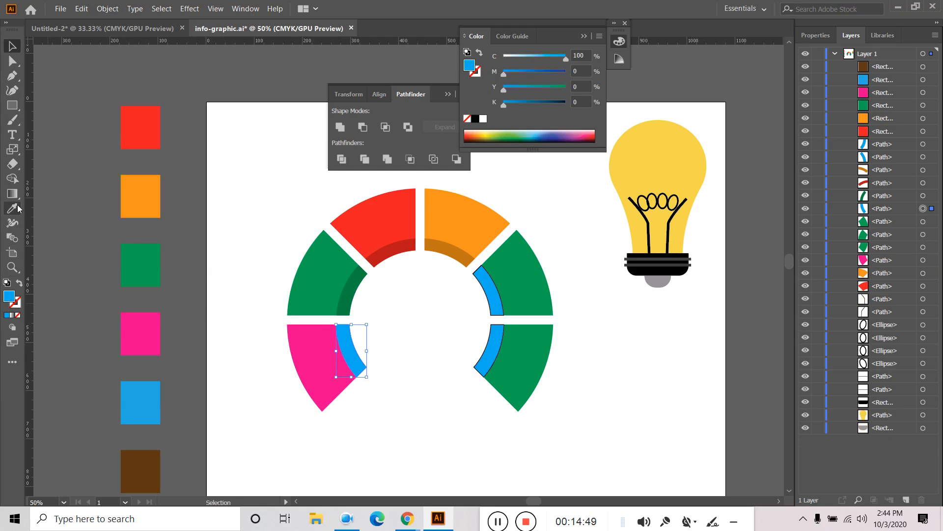
click(155, 326)
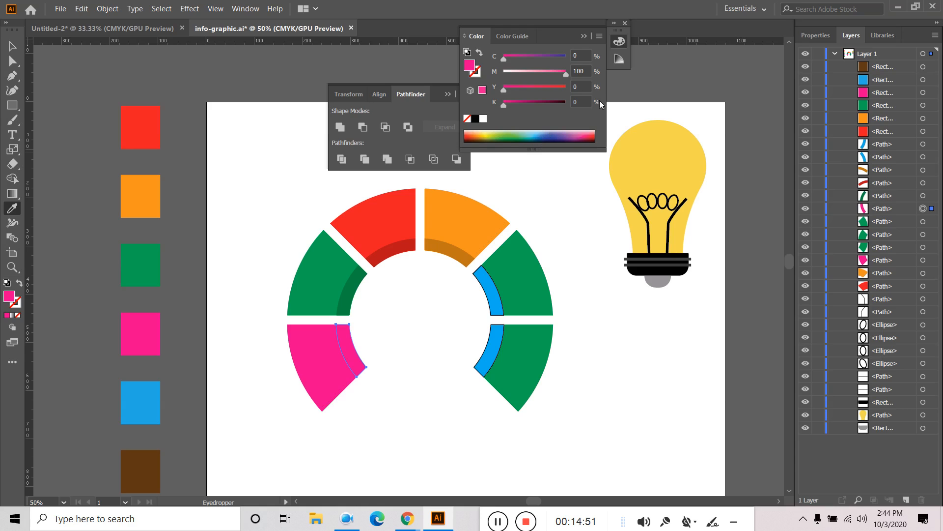
- Darken the pink segment's inner arc by setting its black (K) value to 25%
click(580, 102)
text(25)
key(Return)
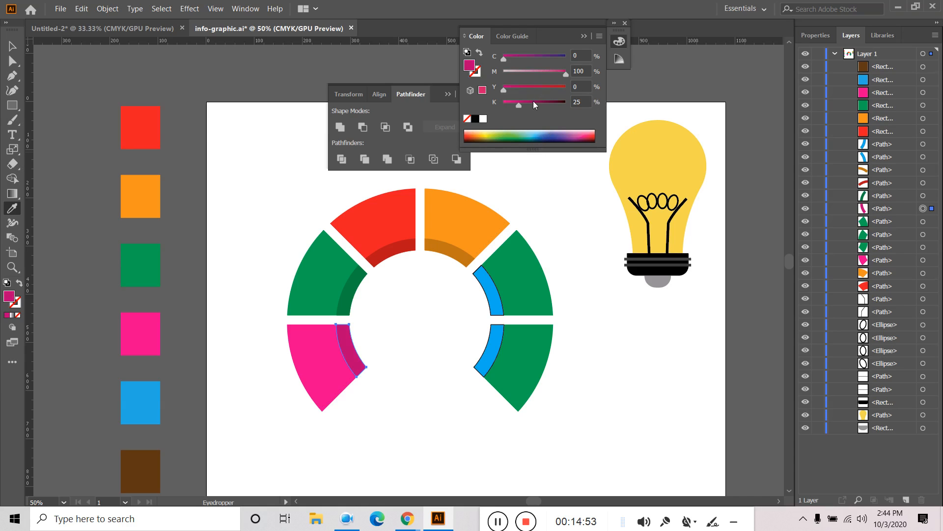
click(12, 49)
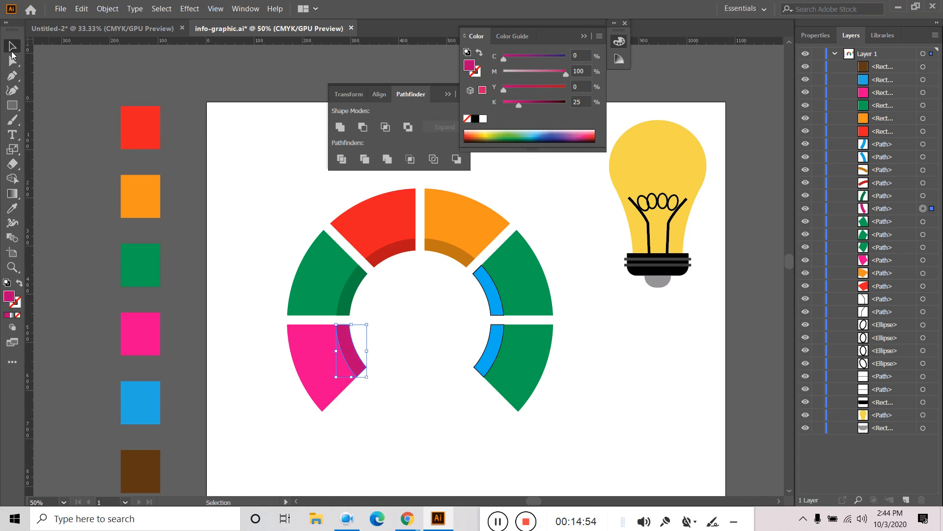
- Recolor the ring's lower-right green segment with the Eyedropper from the blue rectangle, and deselect it
click(503, 392)
click(19, 214)
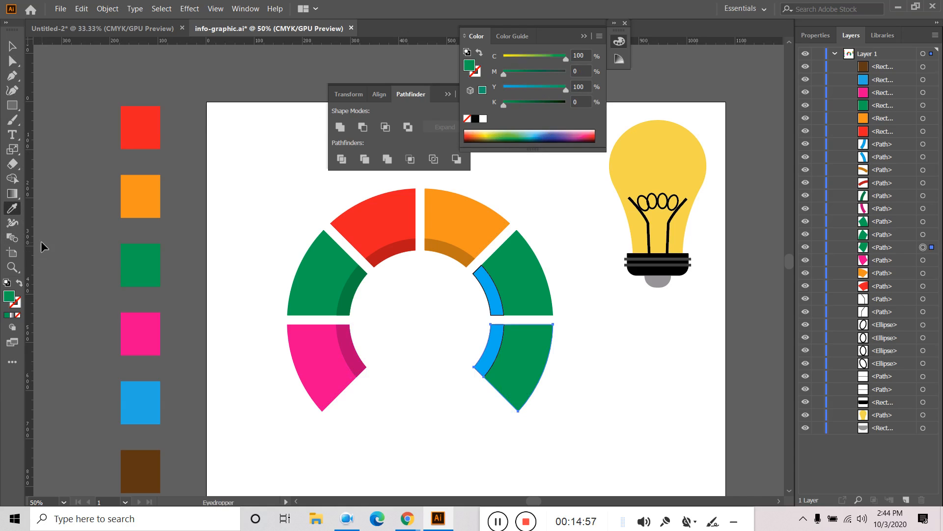
click(143, 399)
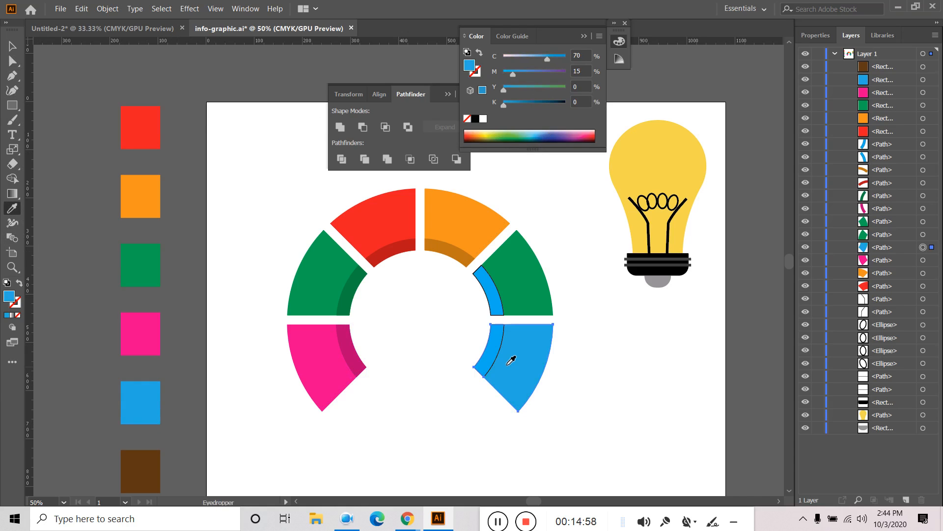
click(12, 46)
click(446, 352)
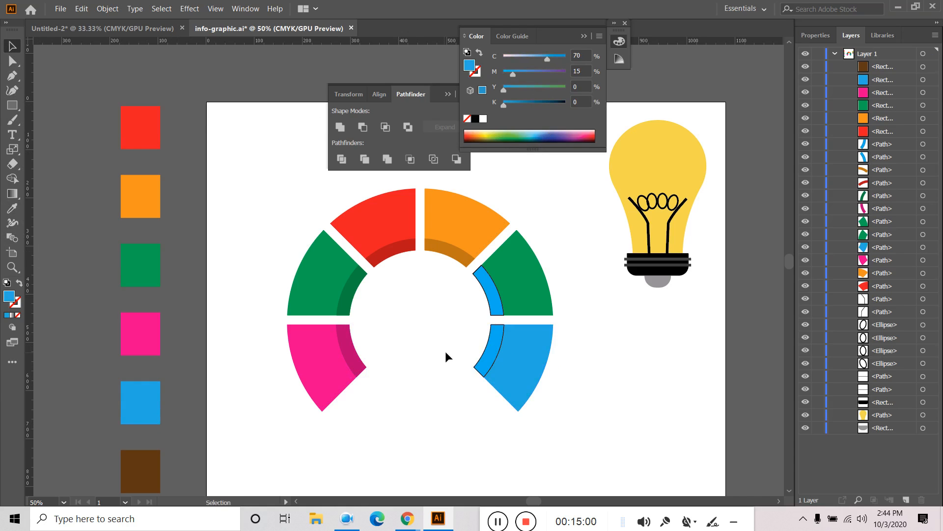
- Remove the stroke from the blue segment's inner arc and set its fill's black (K) value to 25%
click(492, 355)
click(16, 303)
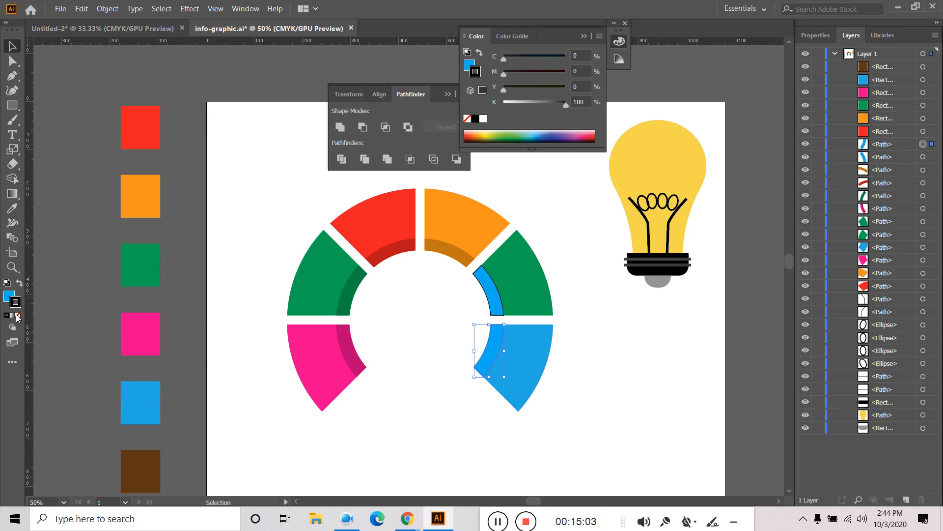
click(18, 315)
click(9, 298)
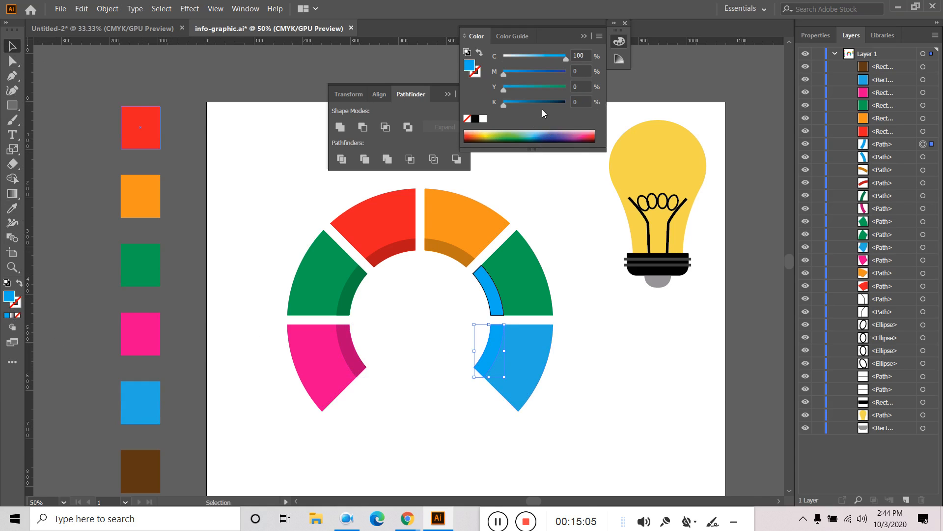
click(583, 102)
text(25)
key(Return)
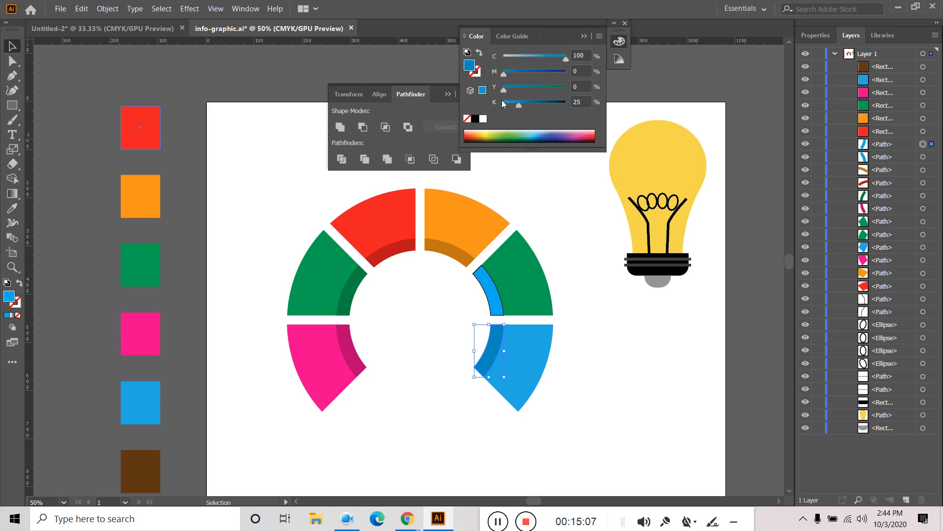
- Recolor the ring's remaining green segment on the right side with the Eyedropper from the brown rectangle, and deselect it
click(525, 287)
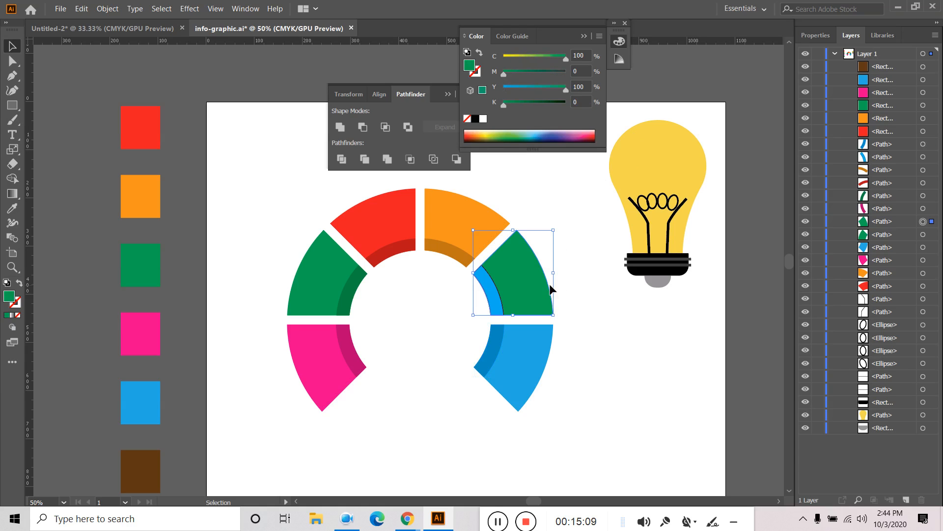
click(11, 209)
click(147, 460)
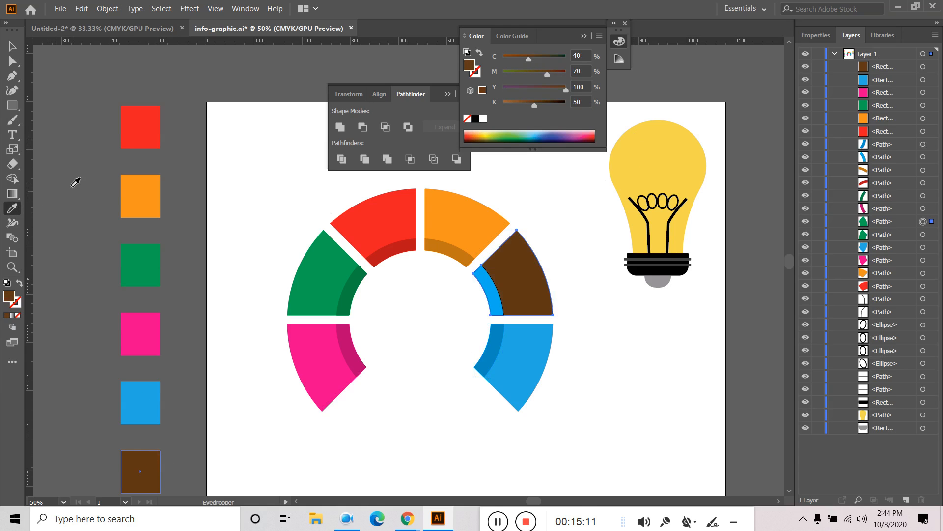
key(v)
click(461, 298)
- Remove the stroke from the brown segment's inner arc and fill it with the Eyedropper from the brown rectangle
click(490, 298)
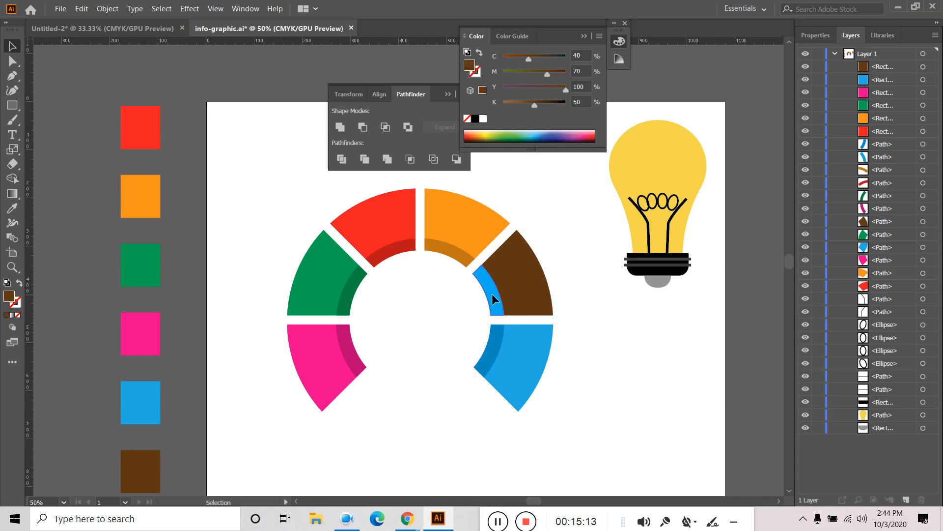
click(19, 304)
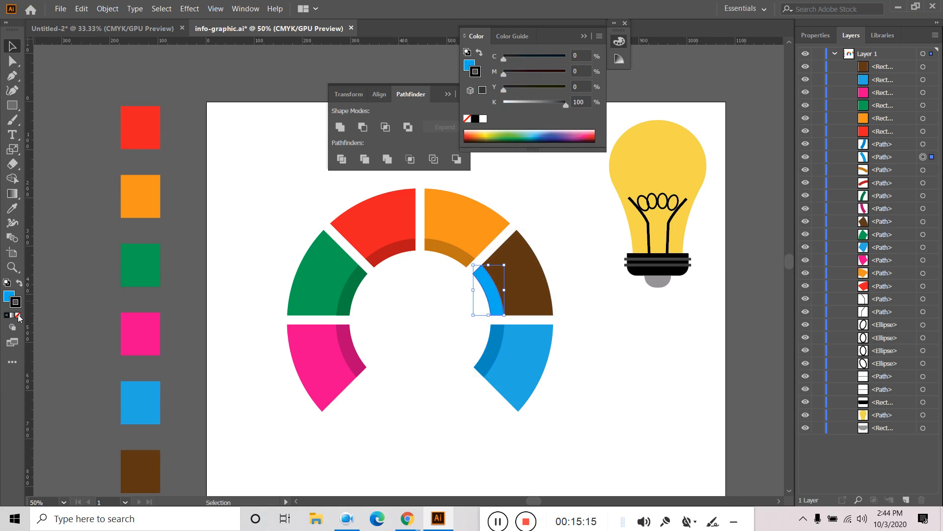
click(18, 315)
click(10, 298)
click(13, 208)
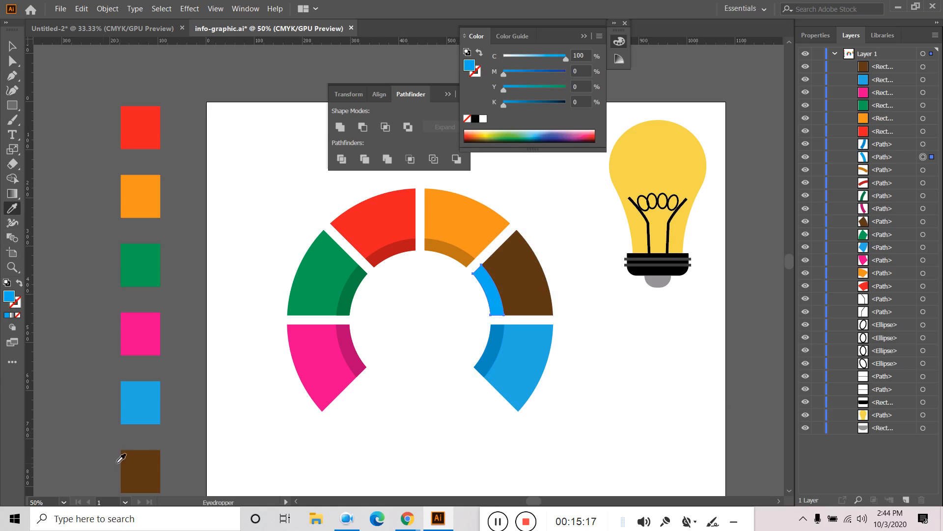
click(129, 459)
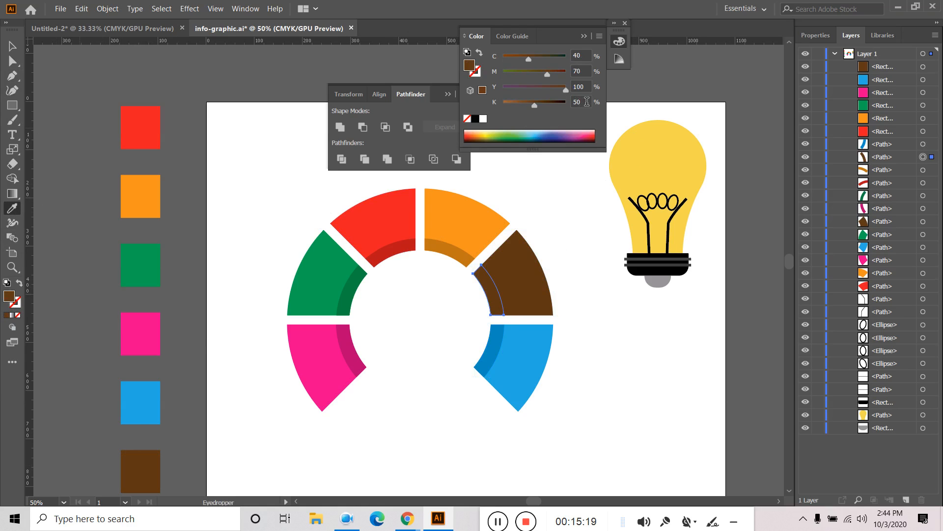
- Set the black (K) value of the brown segment's inner arc to 25%, and deselect it
click(586, 102)
text(25)
key(Return)
key(v)
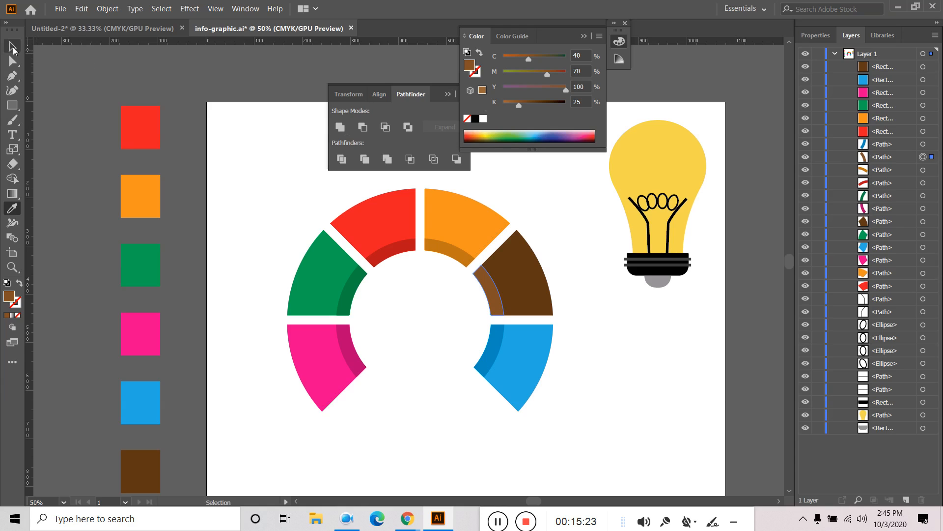
click(224, 164)
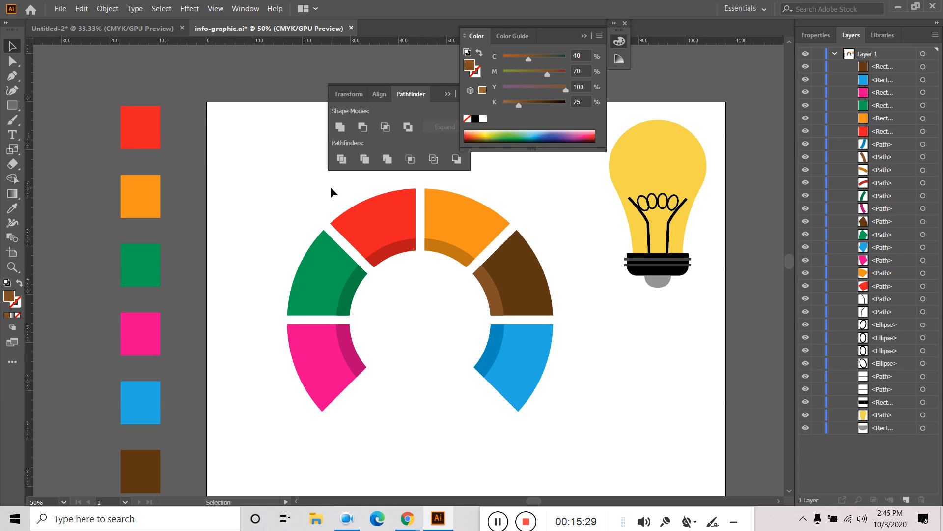
- Group all the ring's segments and inner arcs into one object, and deselect the group
drag(306, 183, 573, 468)
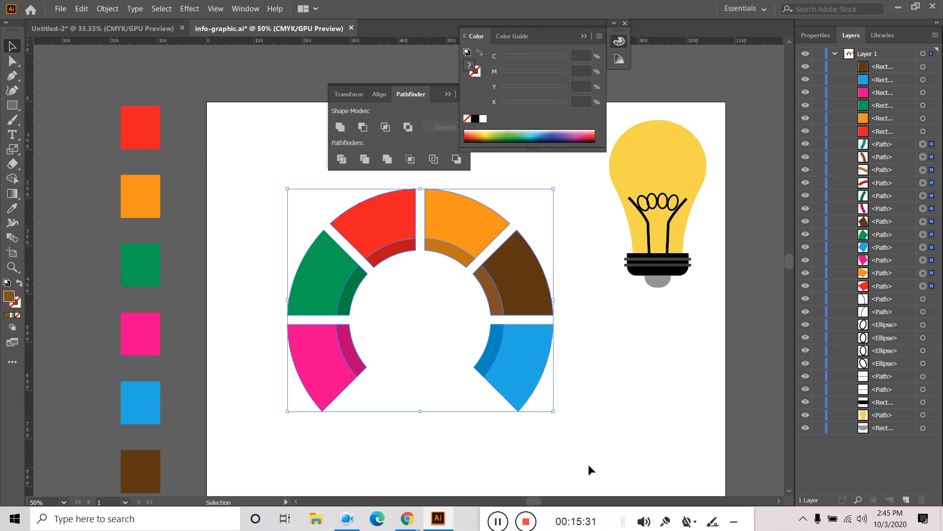
click(107, 8)
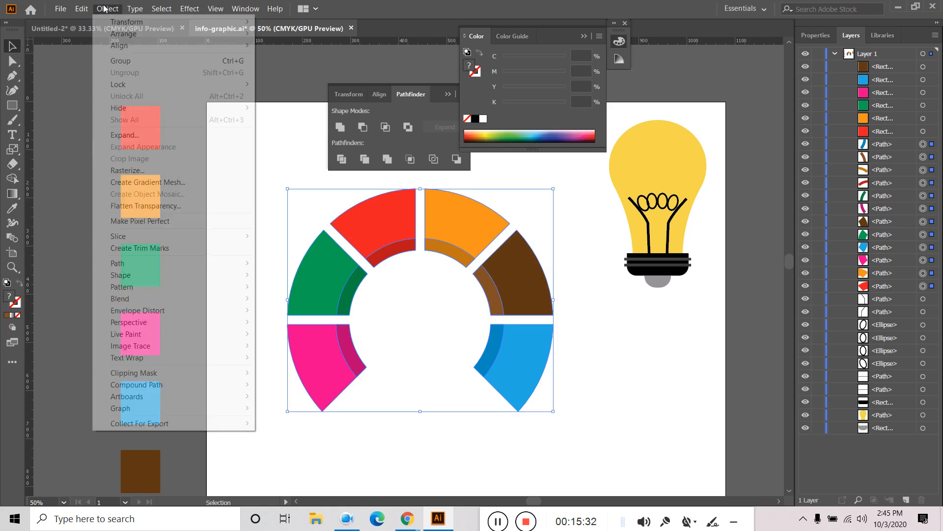
click(124, 62)
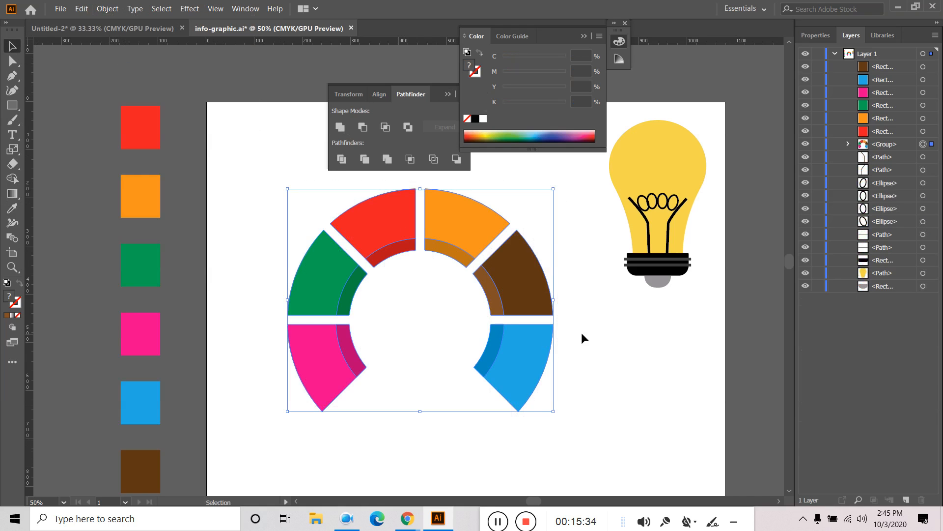
click(624, 342)
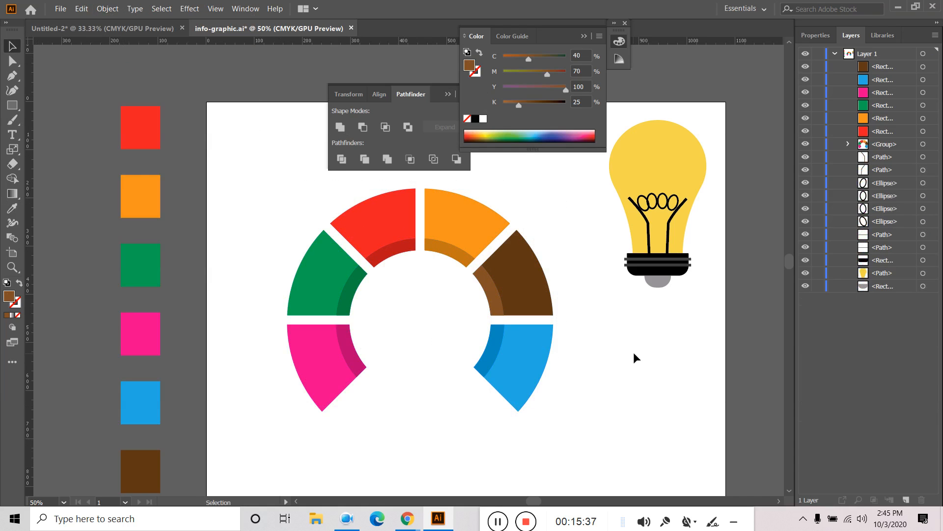
click(535, 275)
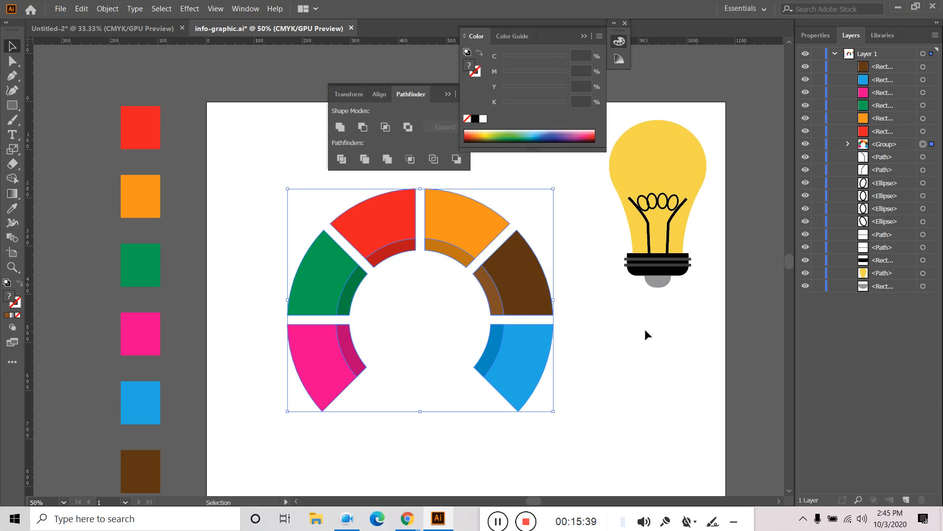
click(644, 329)
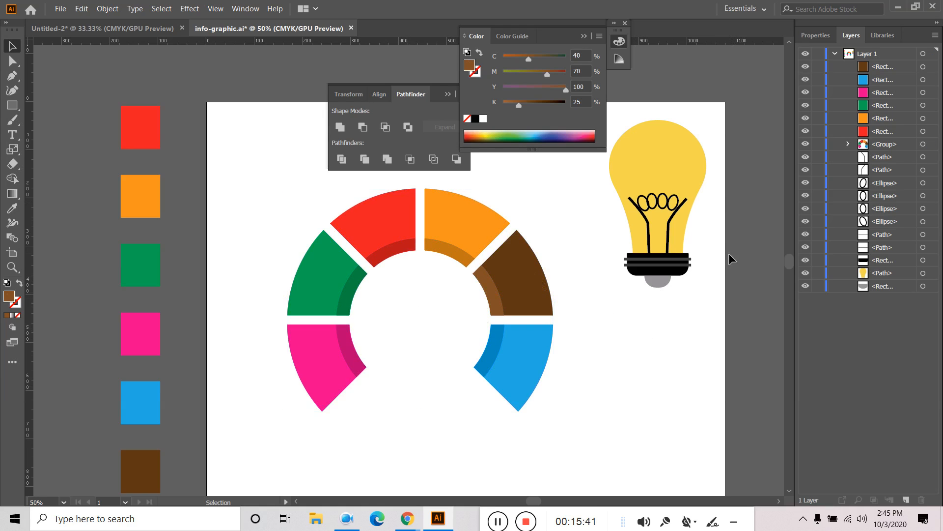
- Delete the two gray horizontal lines crossing the light bulb's black base
drag(715, 258, 621, 350)
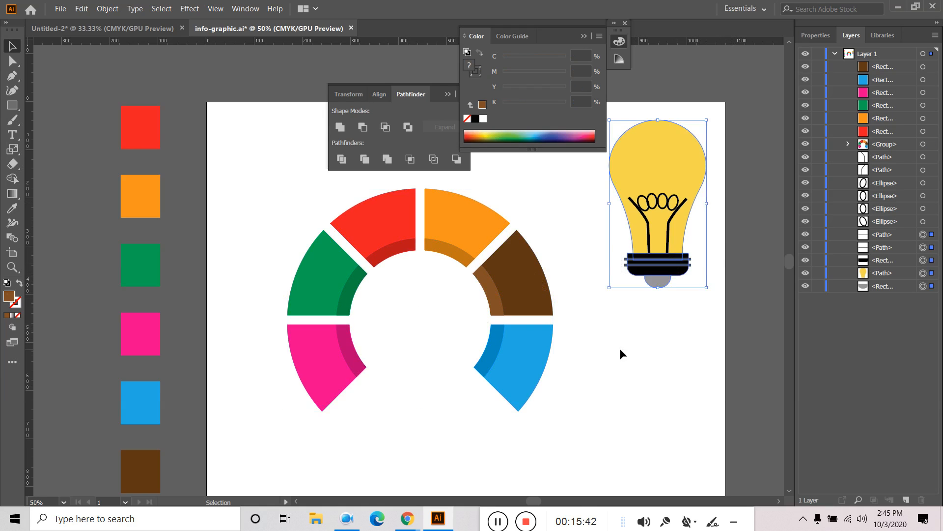
click(666, 348)
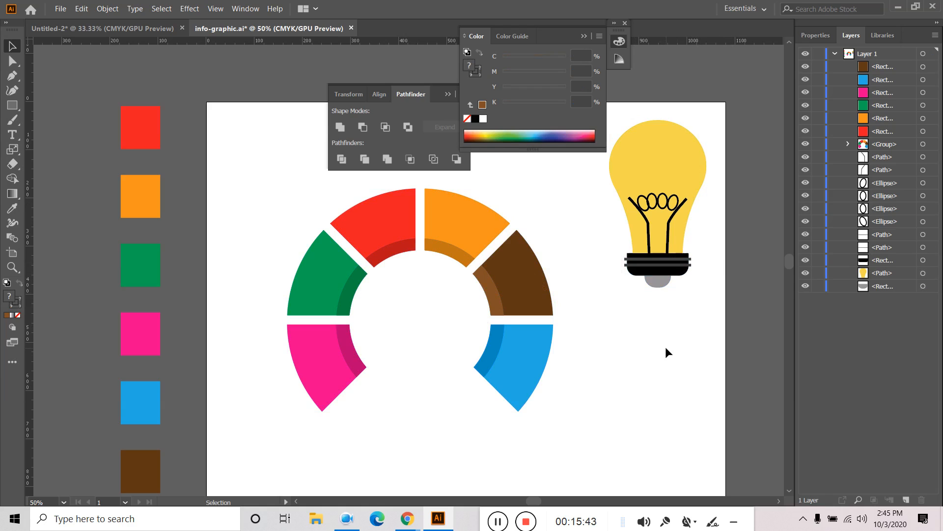
click(689, 269)
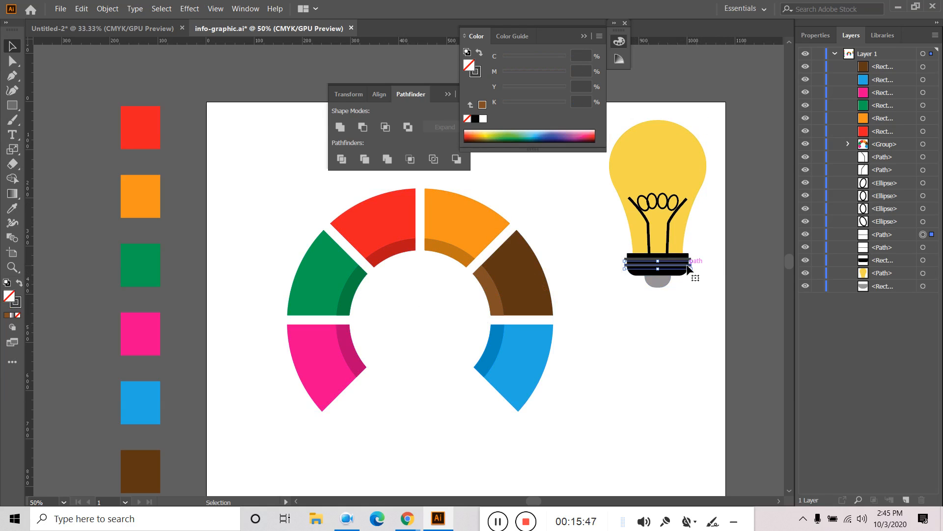
scroll(689, 269, up, 3)
click(735, 272)
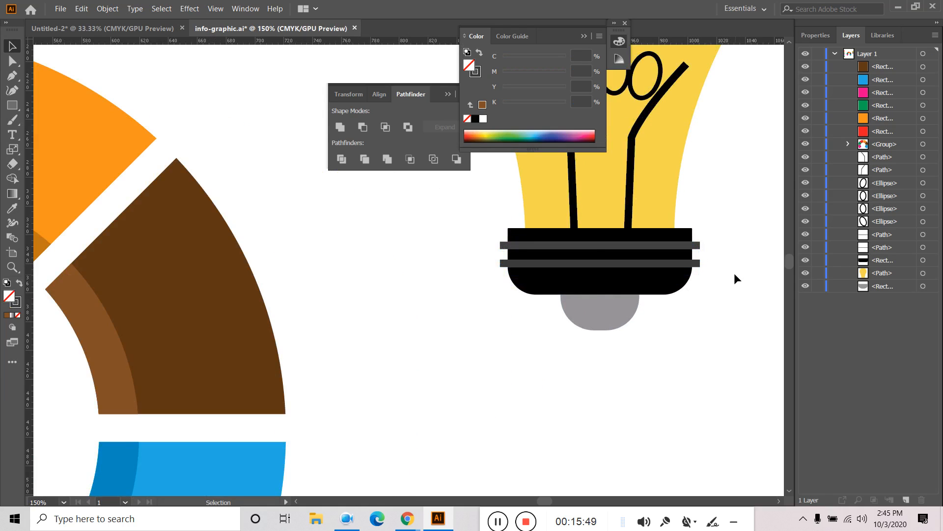
click(703, 264)
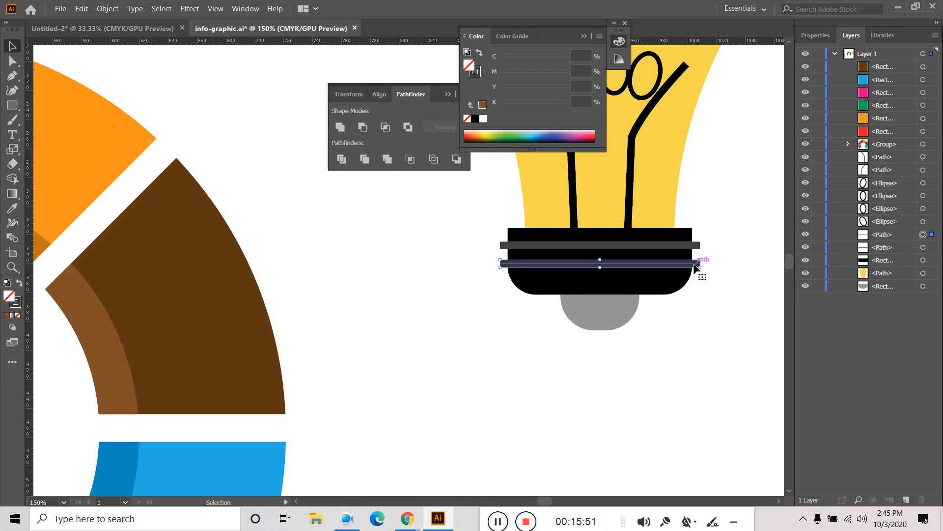
key(Delete)
click(690, 248)
key(Delete)
click(666, 279)
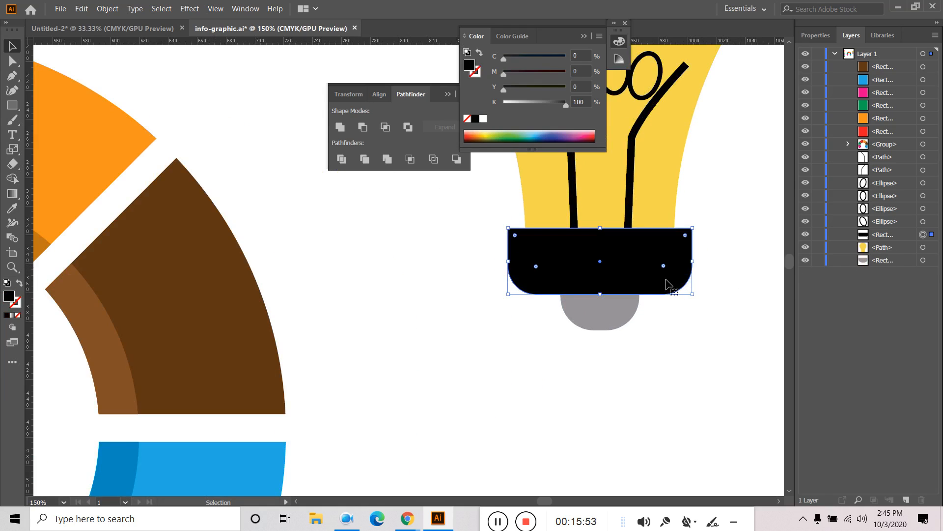
drag(678, 275, 682, 357)
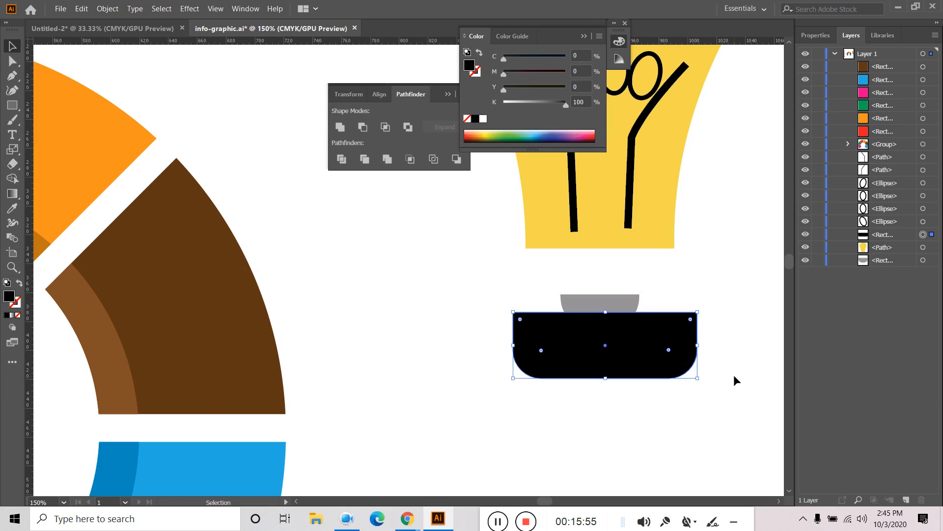
key(ctrl+z)
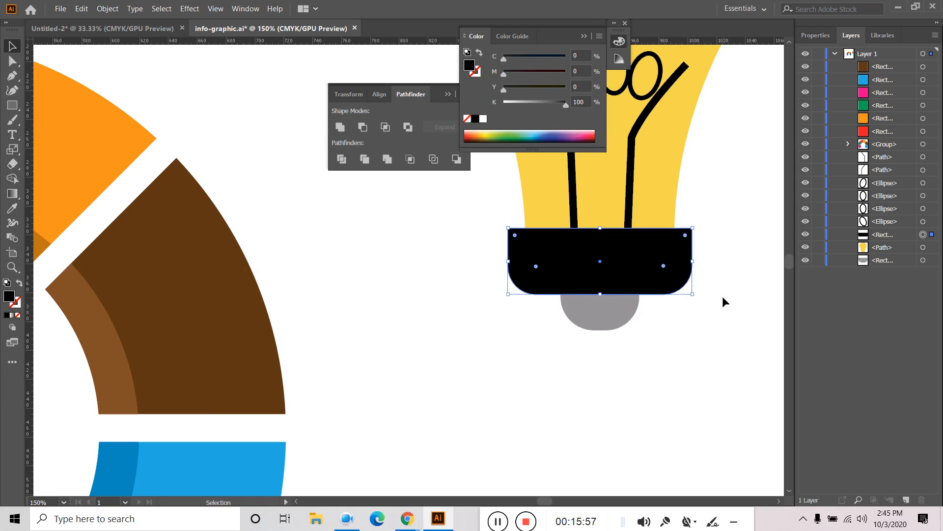
click(742, 333)
- Draw a thin horizontal black rectangle across the upper part of the bulb's base, extending slightly past both sides
drag(12, 106, 78, 108)
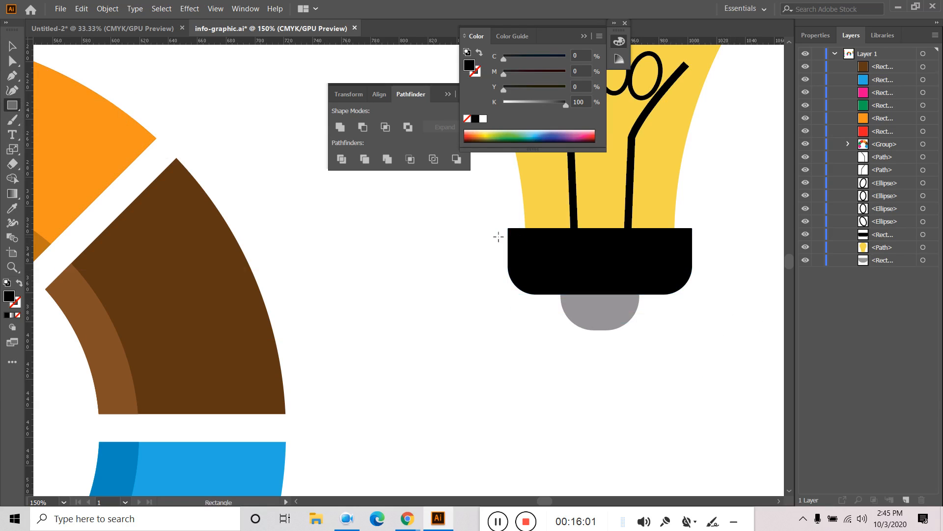
drag(499, 237, 704, 248)
click(12, 46)
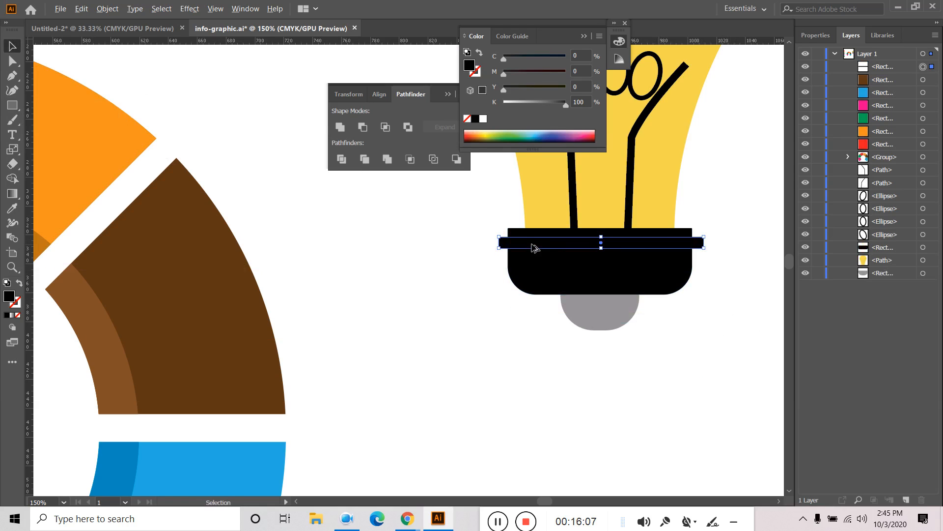
- Duplicate the thin black bar just below the original on the bulb's base and unite both bars with the rounded base shape
drag(534, 245, 538, 267)
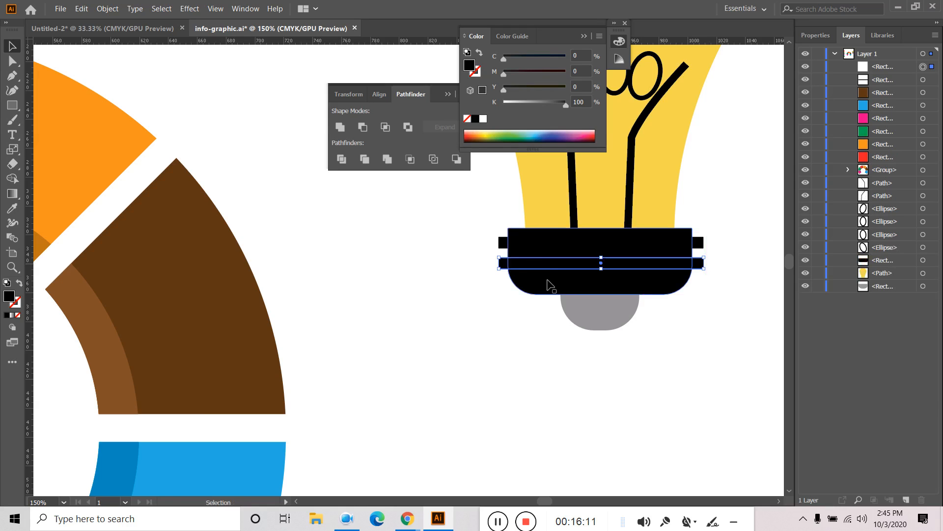
click(496, 314)
drag(458, 236, 538, 245)
click(484, 300)
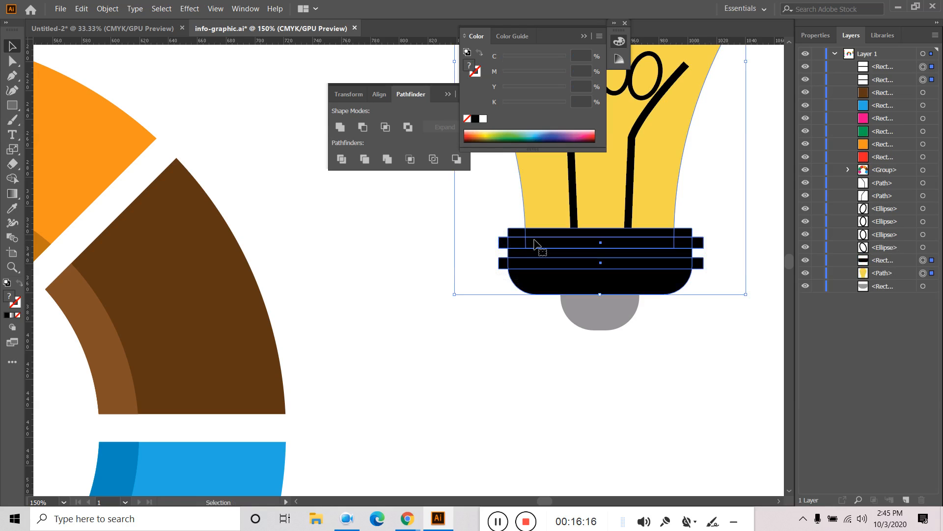
click(516, 322)
click(534, 285)
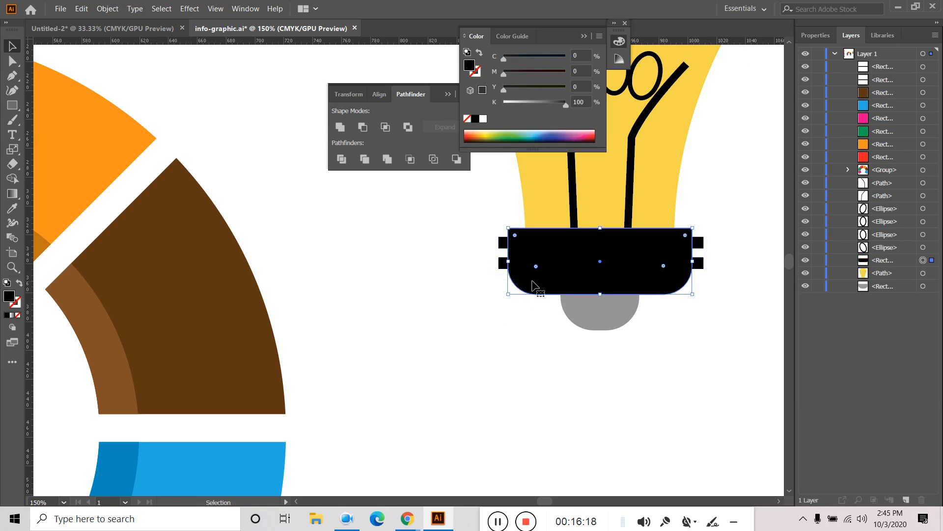
shift+click(501, 264)
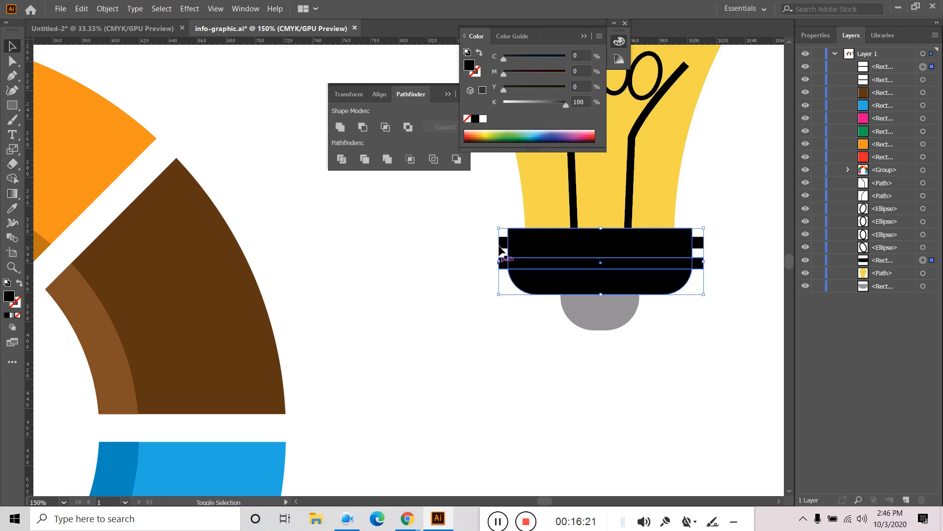
shift+click(501, 244)
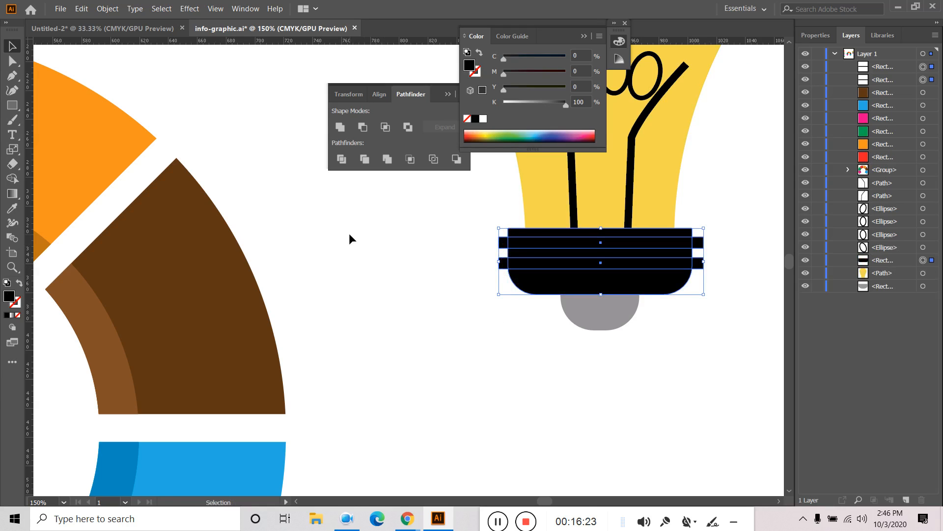
click(344, 129)
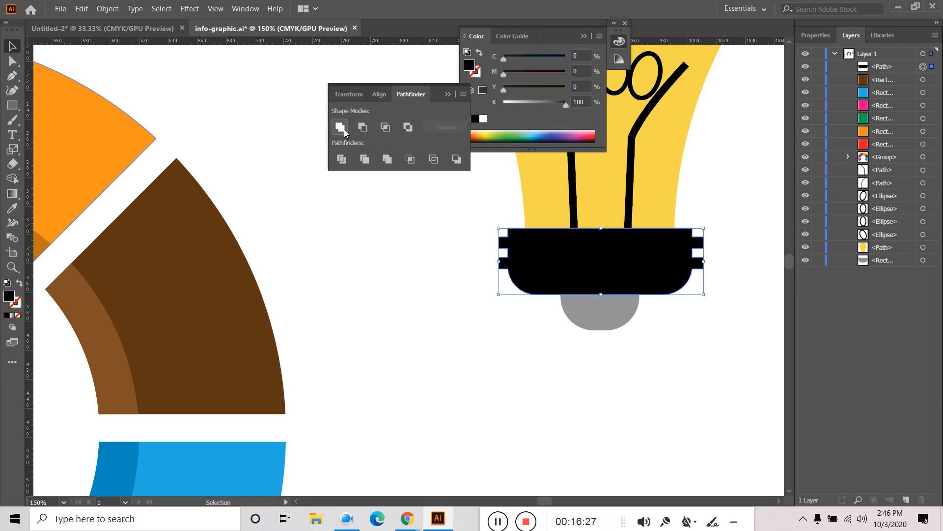
click(542, 296)
drag(556, 270, 493, 402)
drag(689, 400, 691, 399)
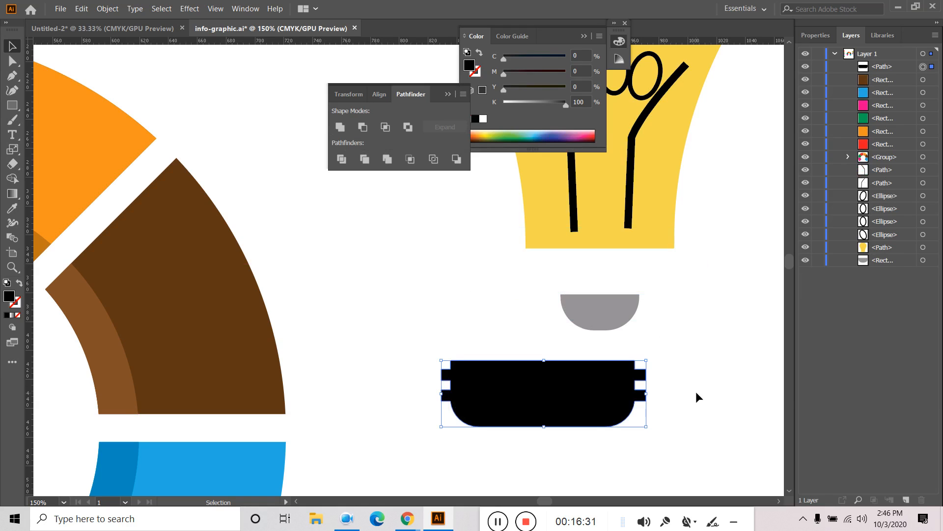
key(ctrl+z)
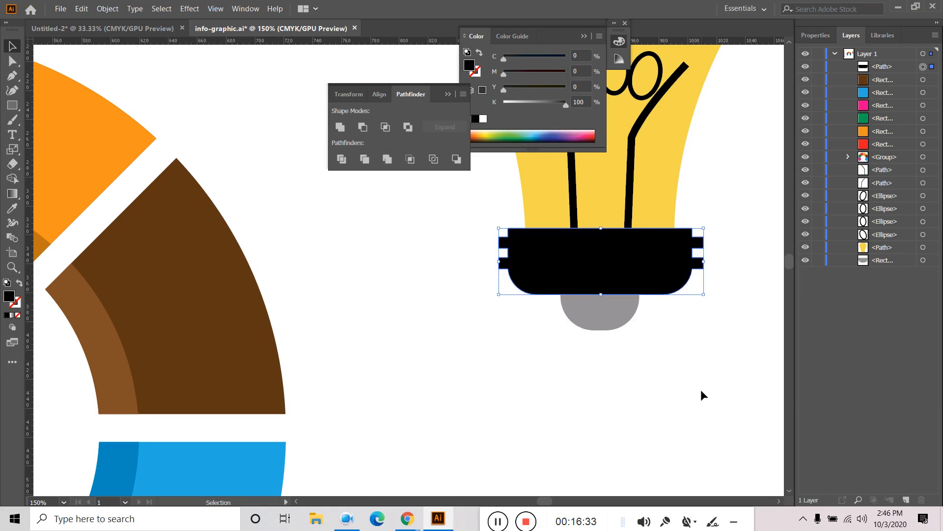
click(700, 389)
click(610, 318)
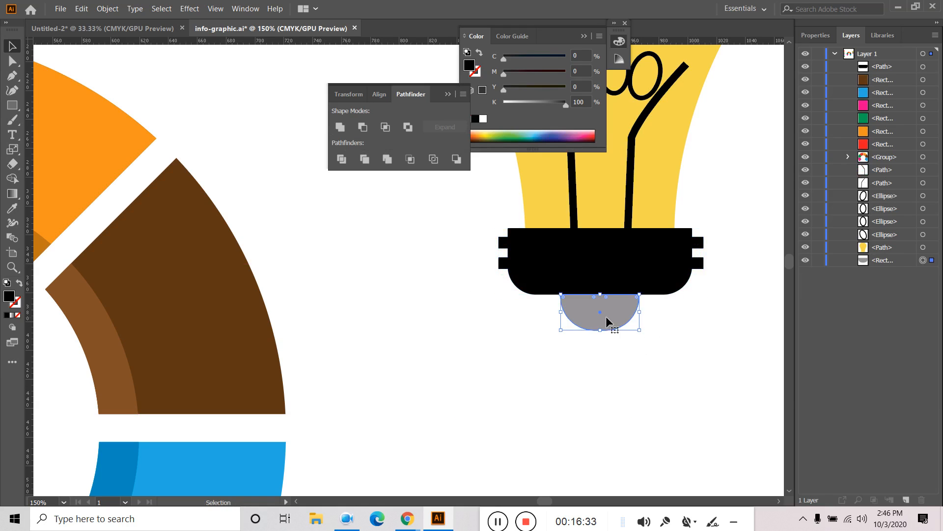
click(632, 367)
drag(544, 364, 668, 269)
click(731, 330)
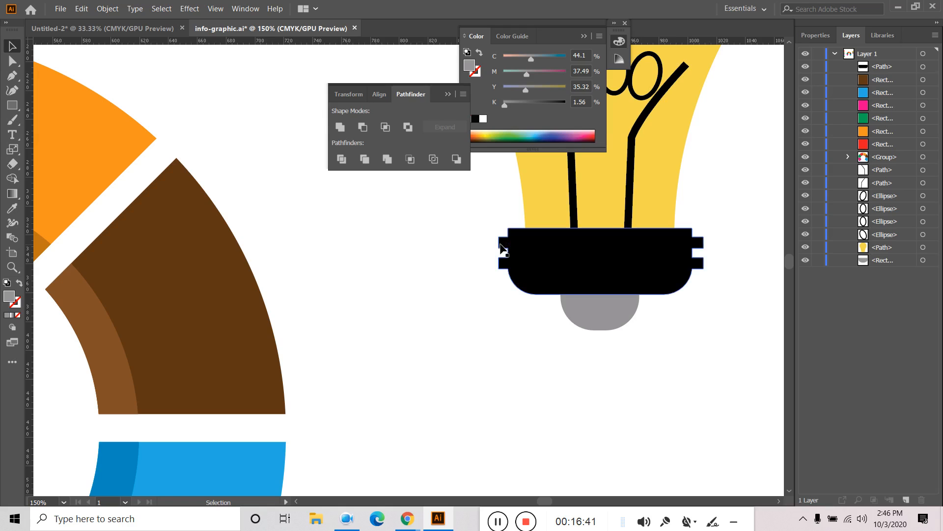
- Slightly round the corners of the united black base shape, including its side ridges, using the live corner widgets
click(511, 252)
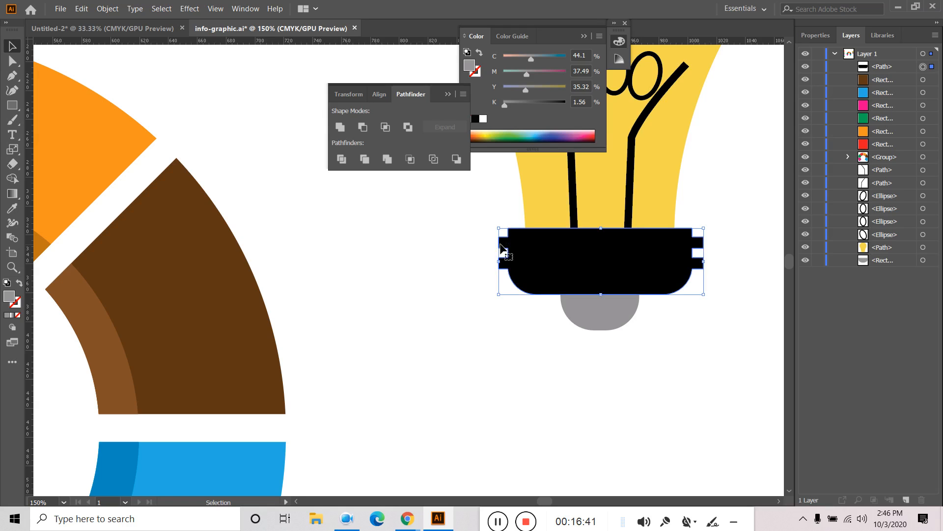
click(12, 61)
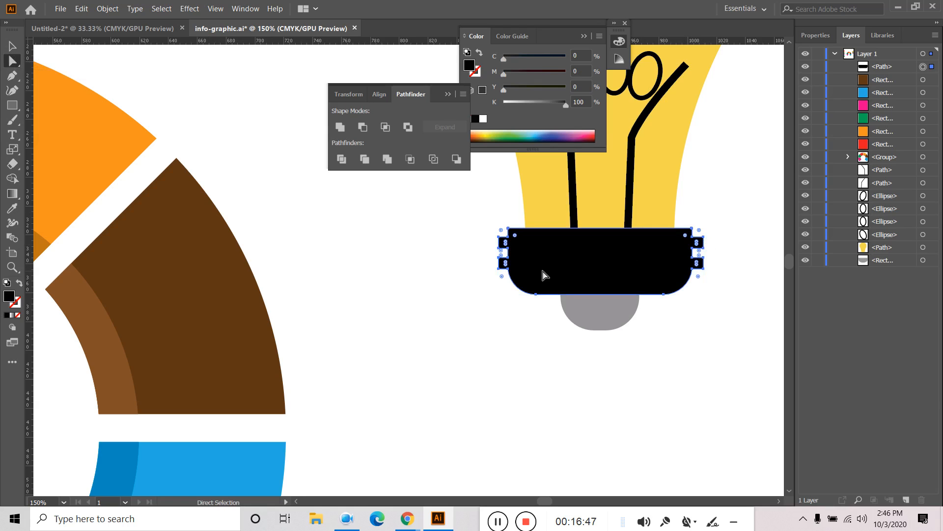
scroll(545, 275, up, 2)
drag(545, 276, 285, 348)
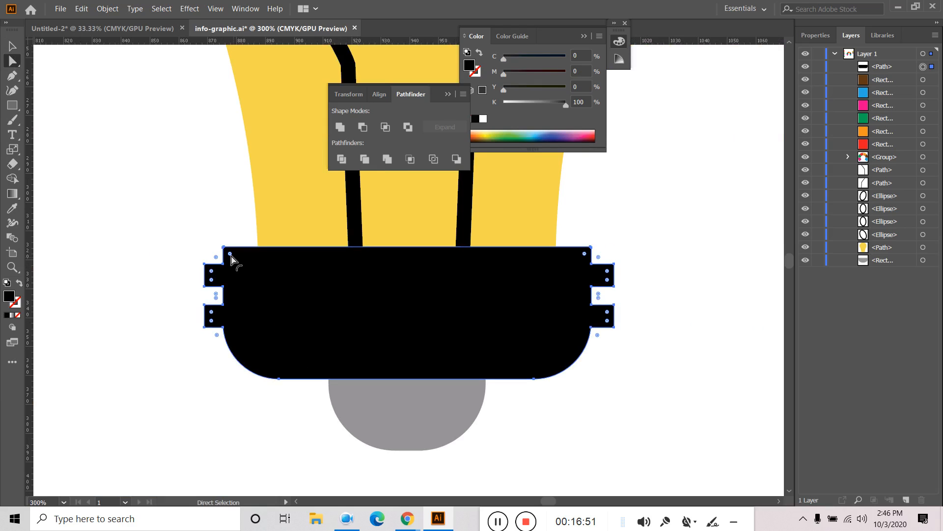
drag(231, 256, 227, 256)
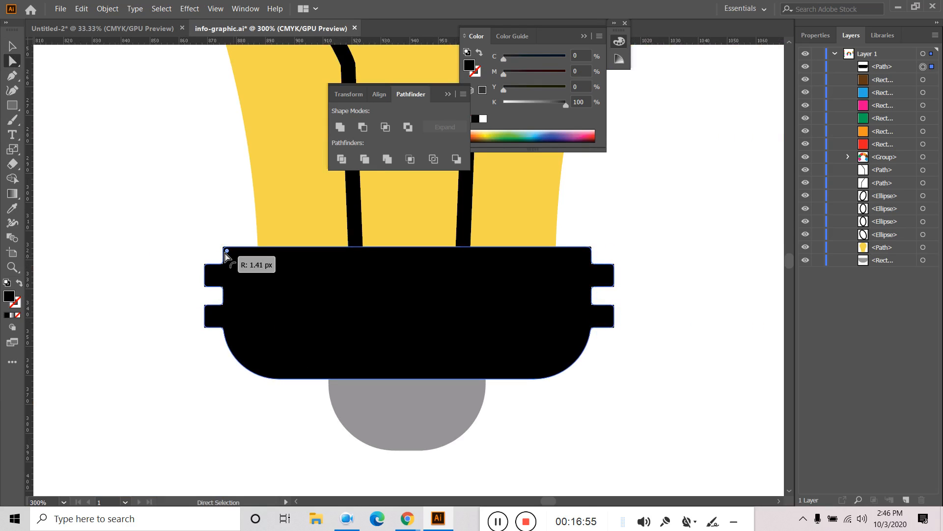
drag(227, 257, 231, 259)
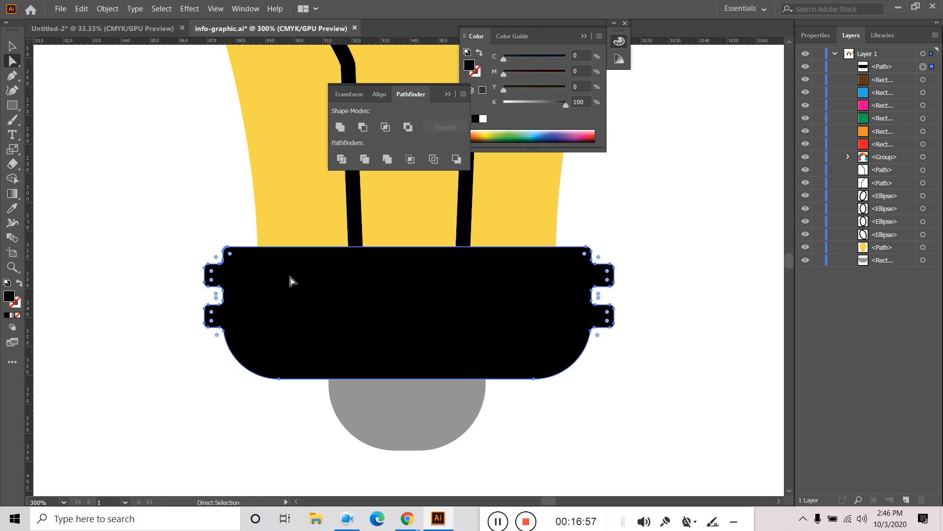
click(12, 45)
click(239, 213)
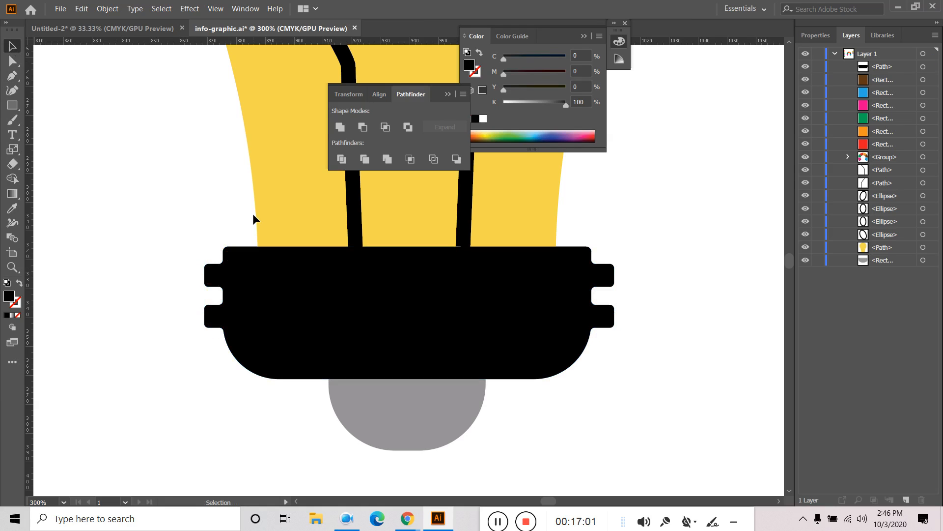
click(11, 63)
click(238, 254)
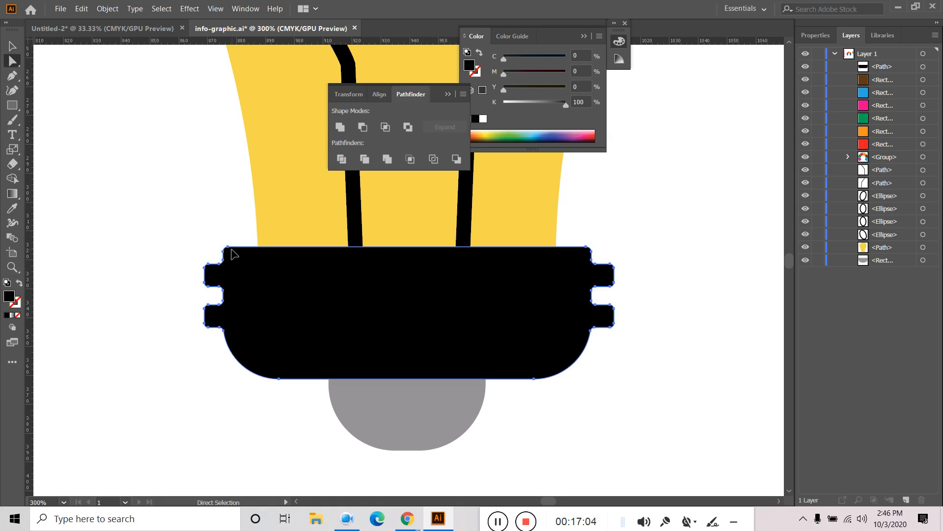
drag(230, 253, 230, 255)
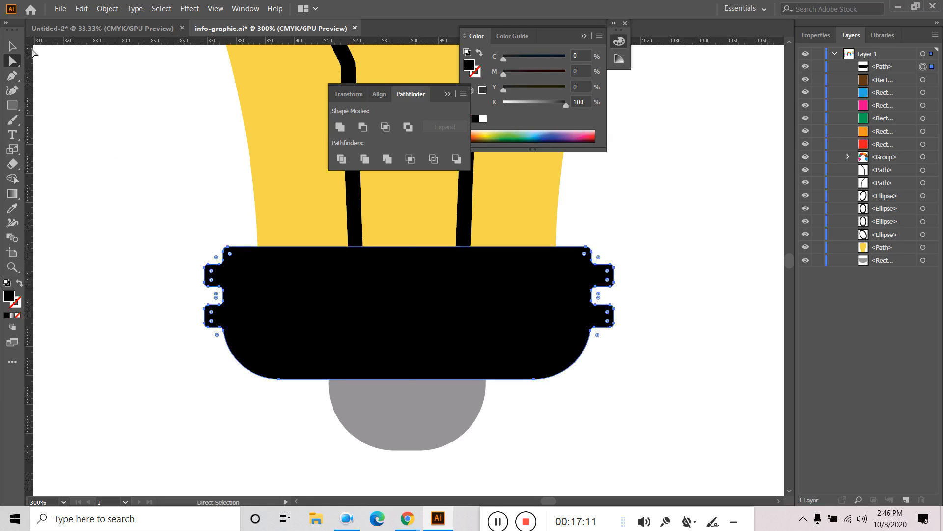
click(12, 45)
click(97, 156)
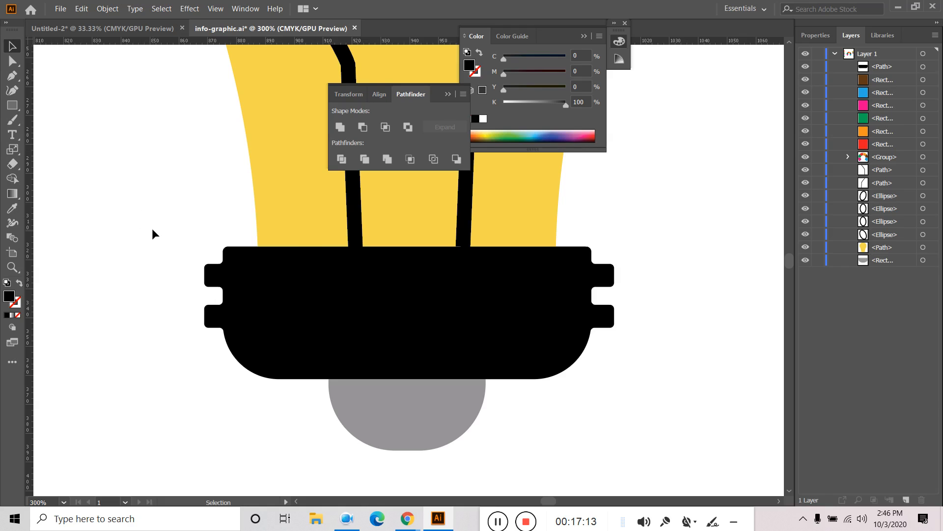
- Expand the two black filament support wires inside the bulb into filled shapes
key(ctrl+1)
drag(350, 217, 349, 395)
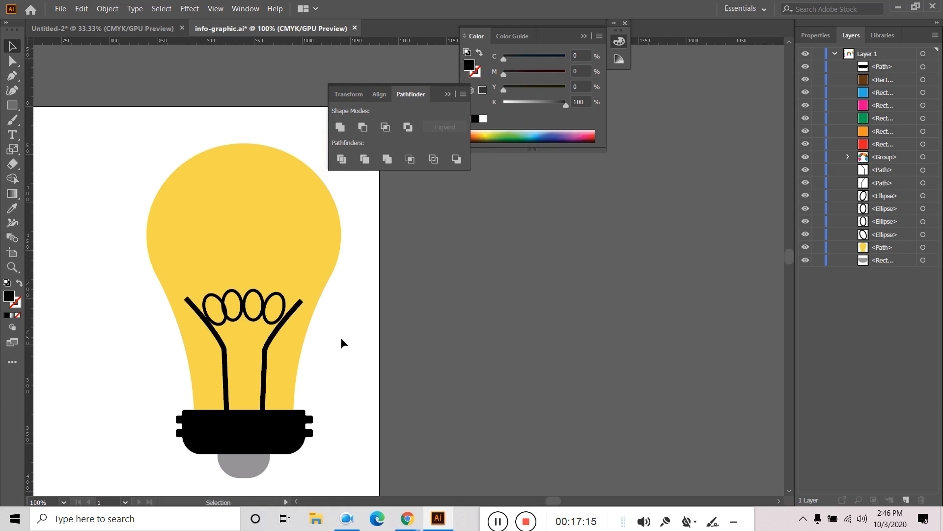
click(239, 143)
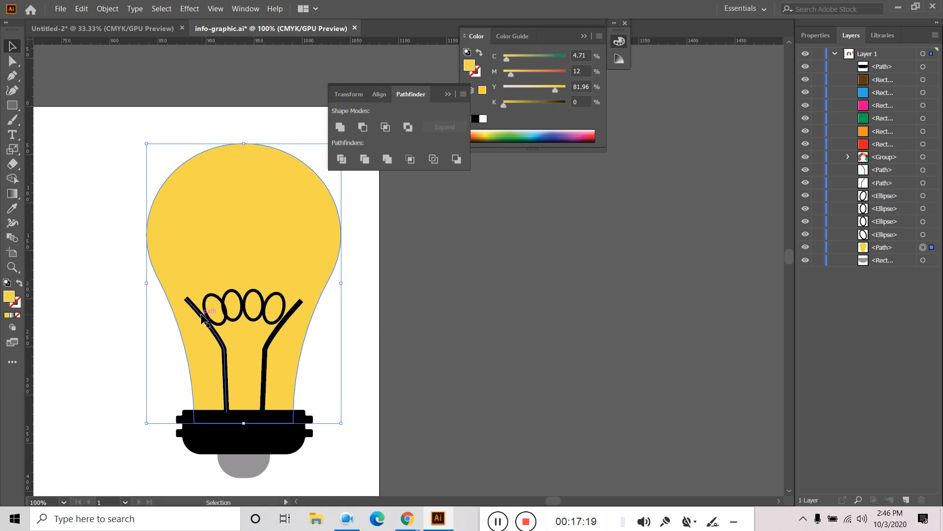
click(243, 307)
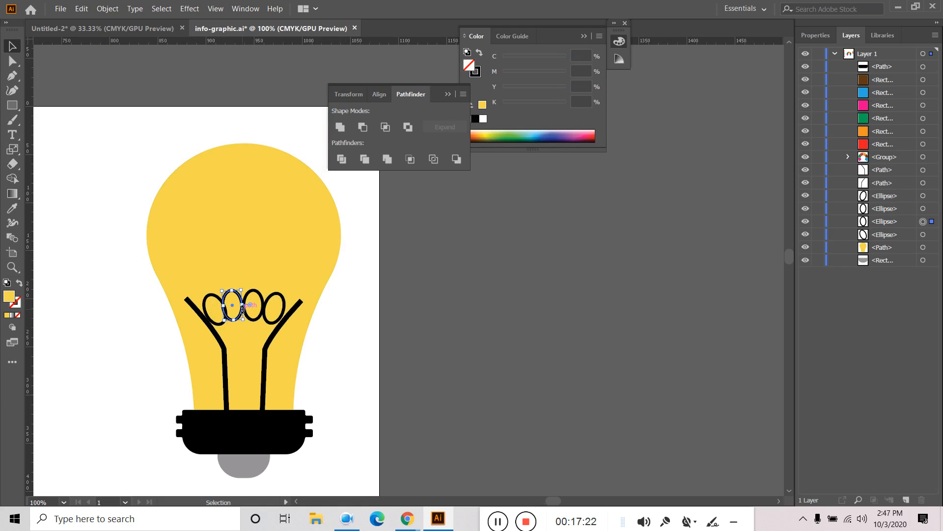
click(292, 314)
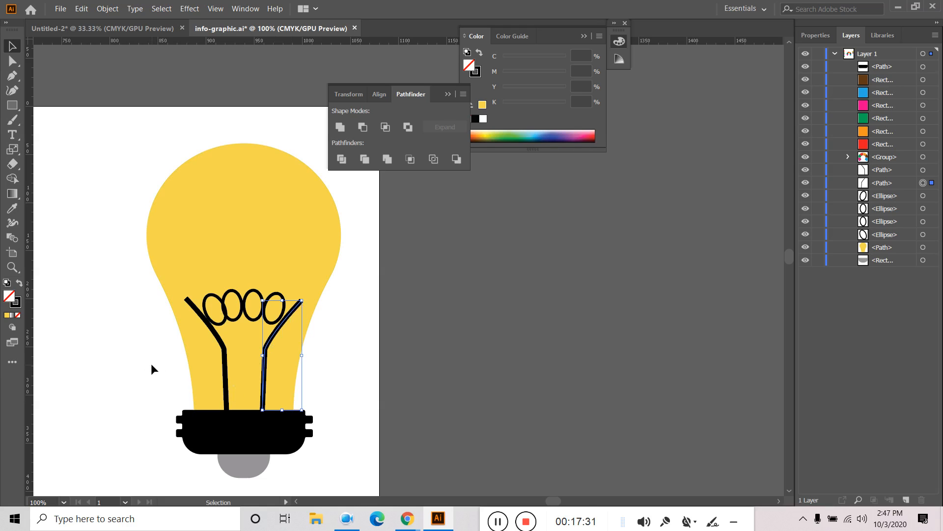
click(224, 367)
shift+click(266, 353)
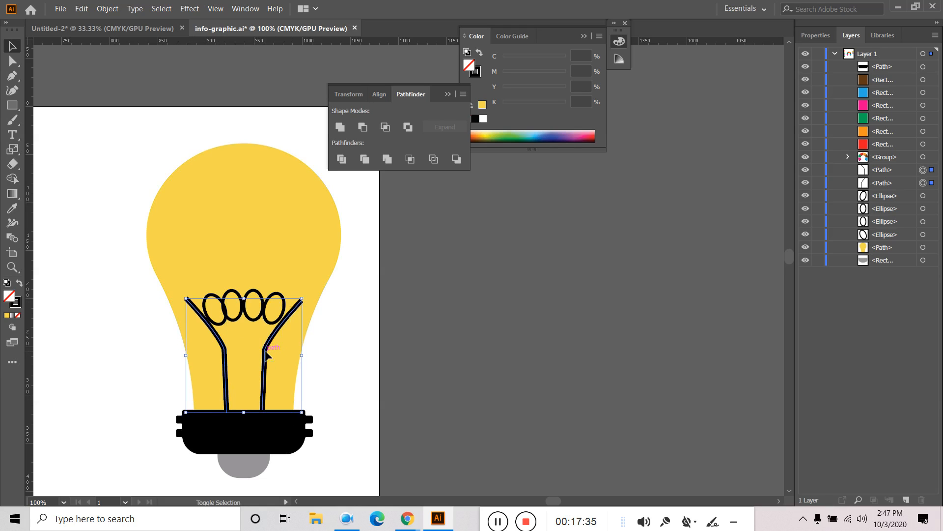
click(108, 9)
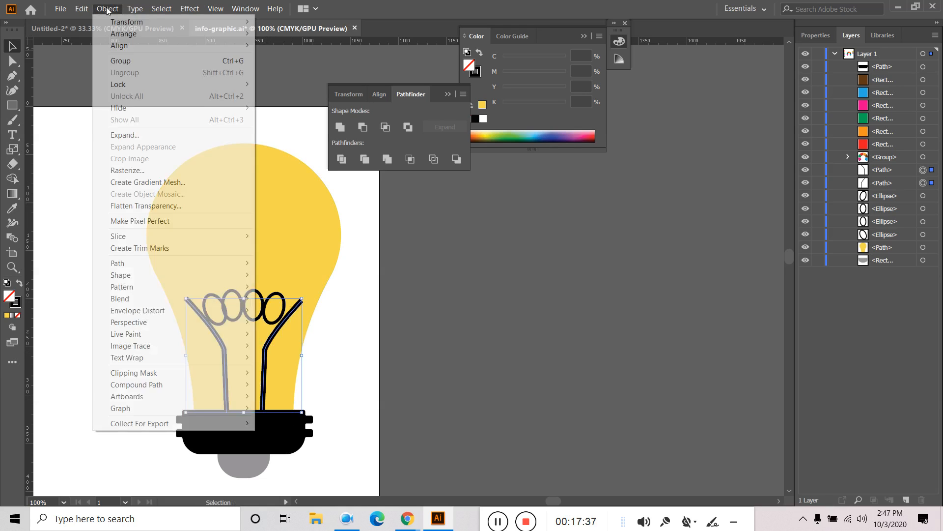
click(138, 137)
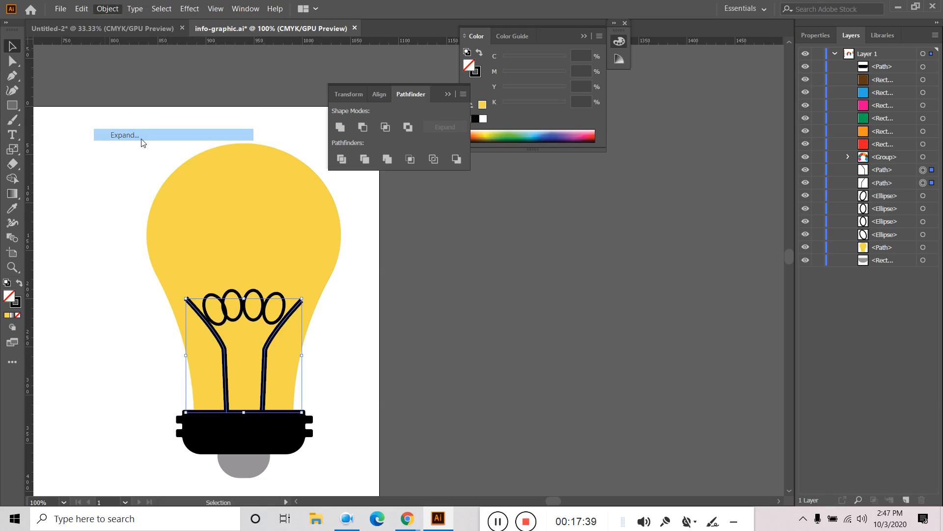
click(442, 329)
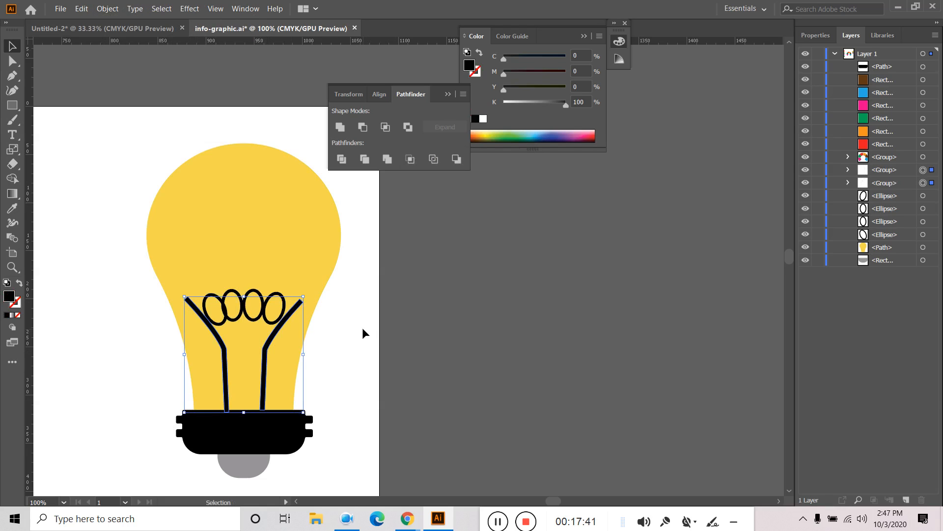
click(264, 386)
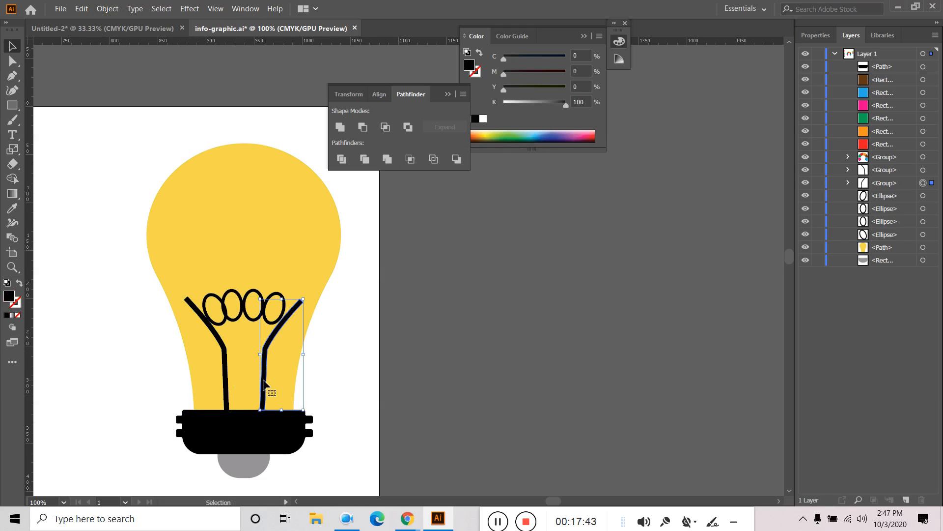
shift+click(227, 386)
shift+click(245, 433)
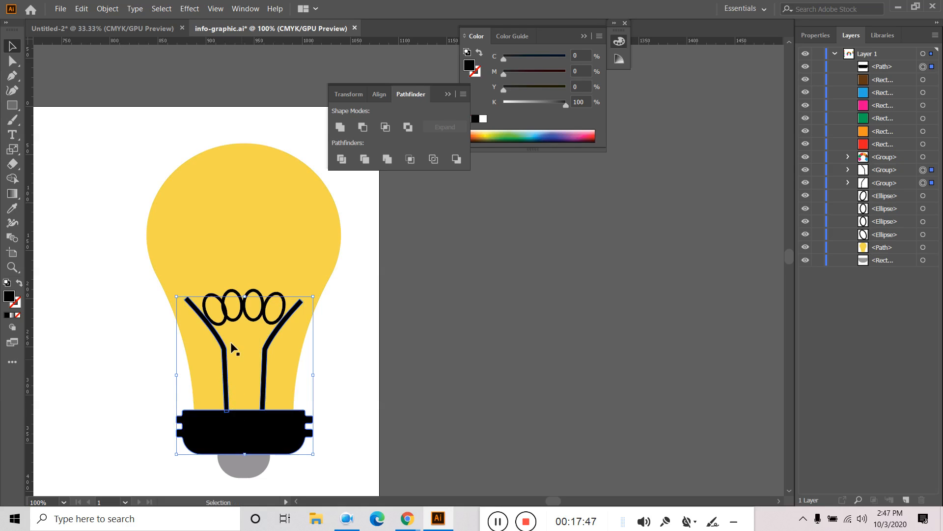
click(107, 9)
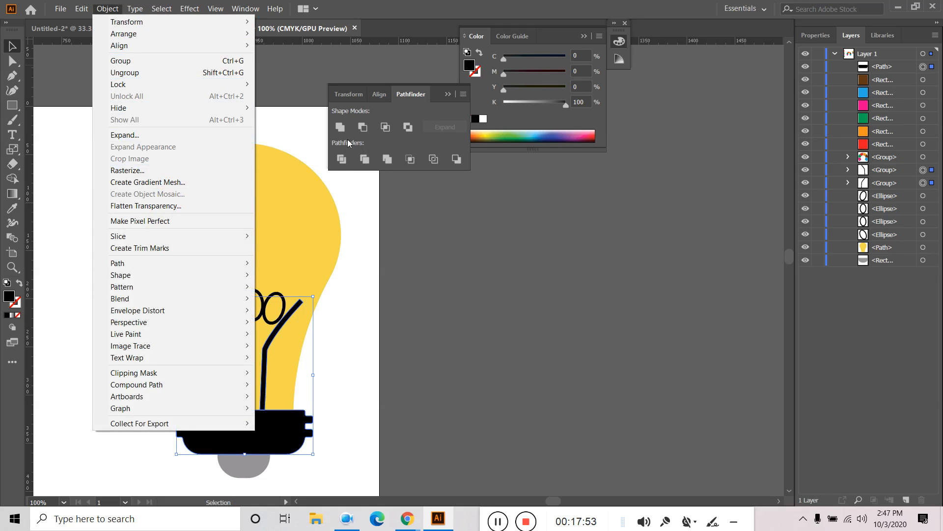
click(392, 114)
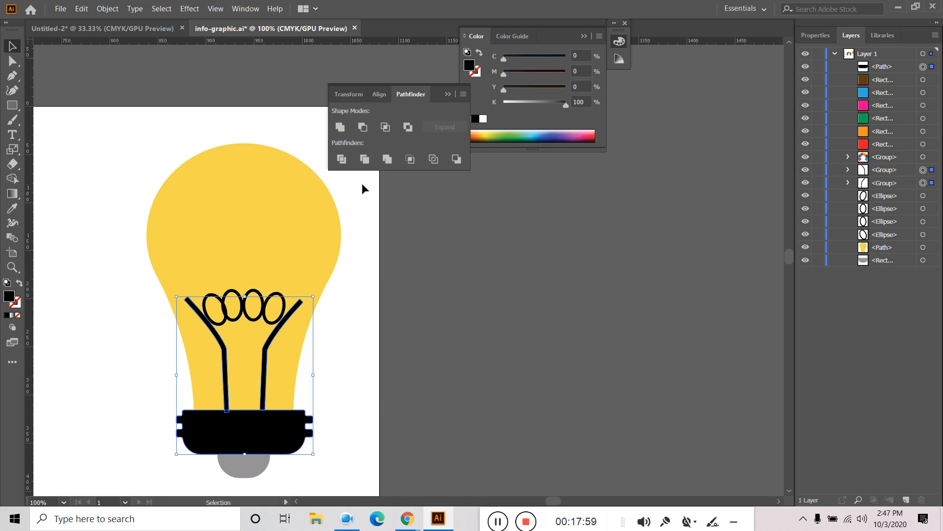
click(338, 358)
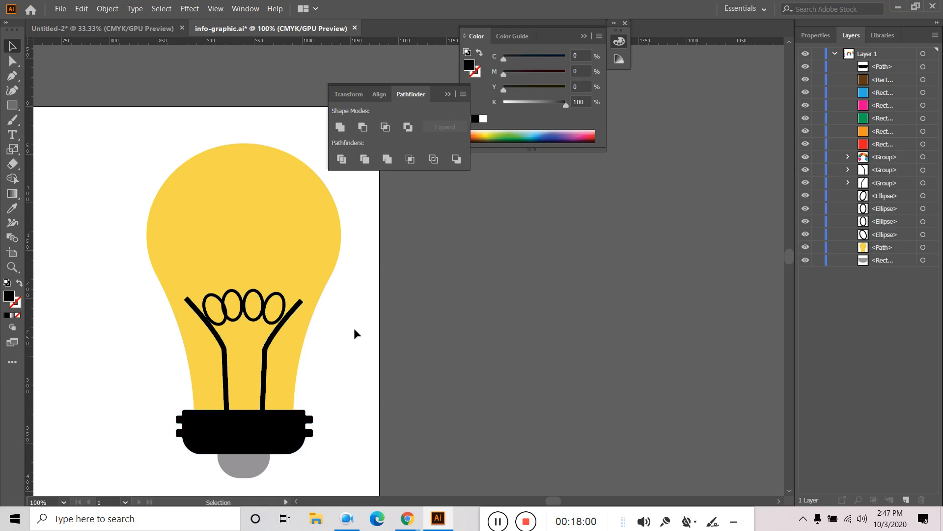
- Try a 73% black fill on the two filament support wires, and undo it
click(265, 393)
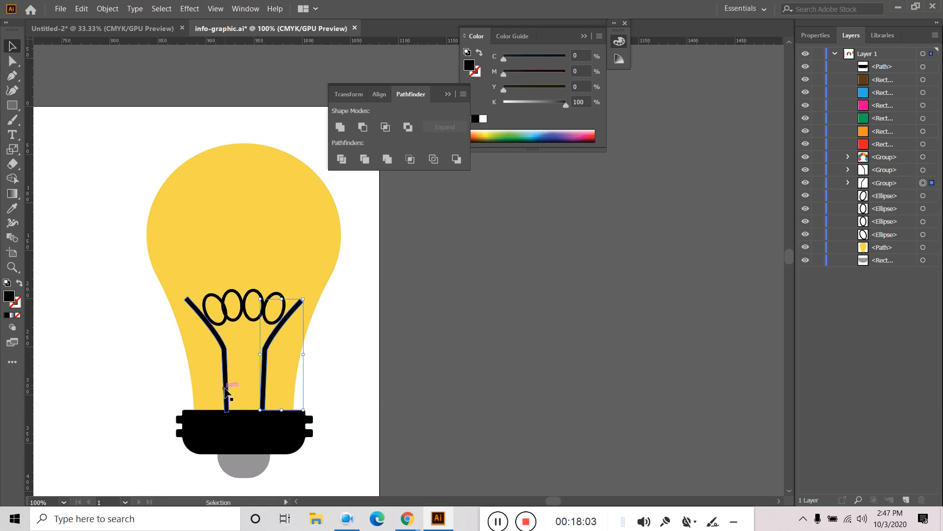
shift+click(226, 391)
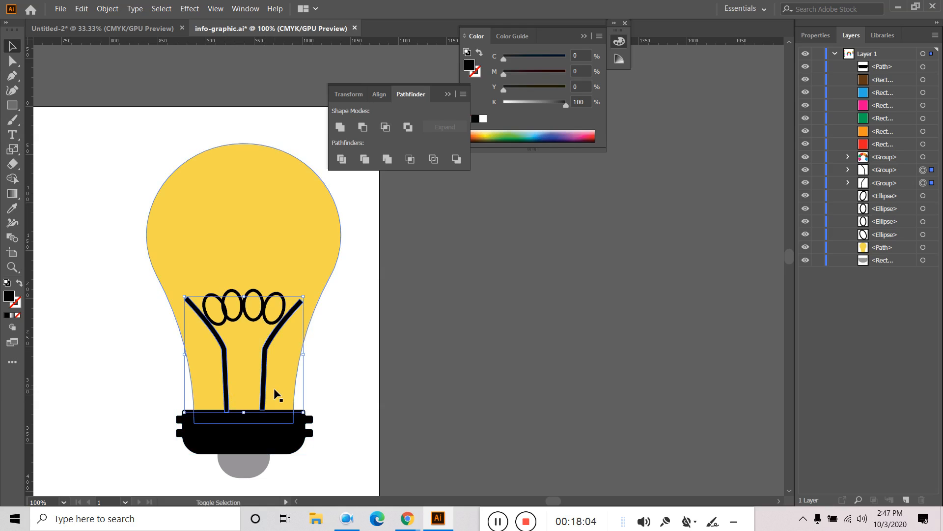
double_click(10, 297)
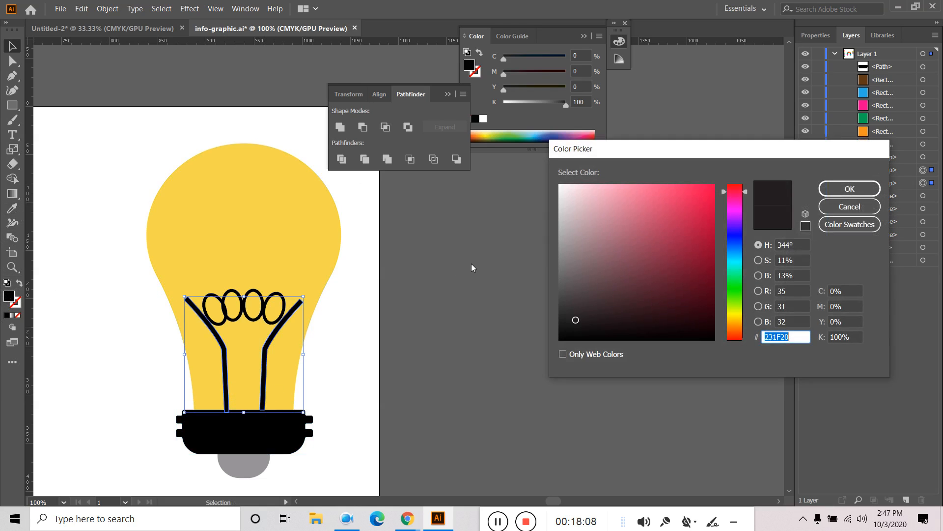
click(850, 207)
drag(566, 107, 549, 108)
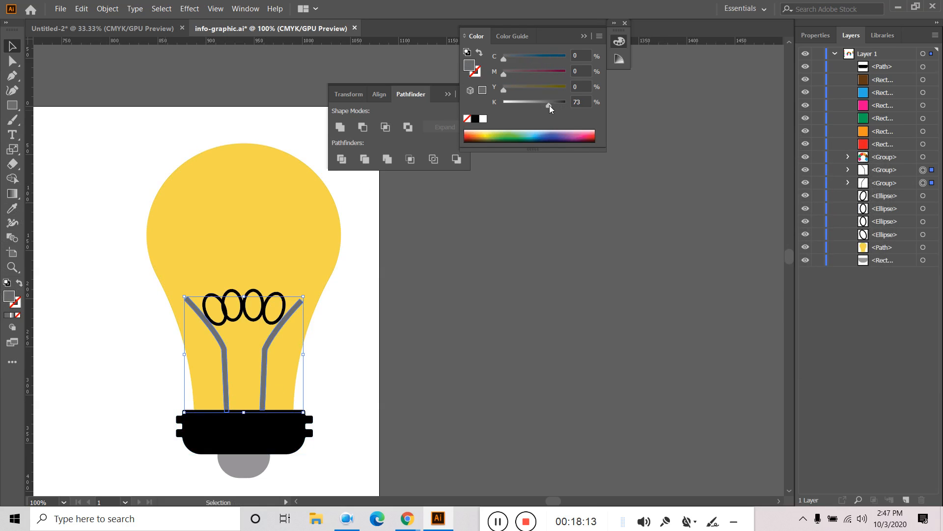
click(359, 358)
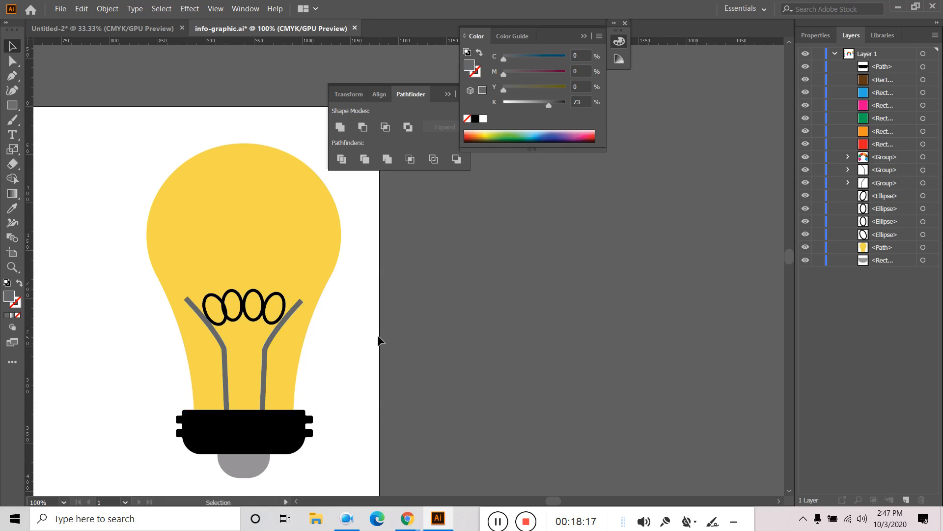
click(295, 305)
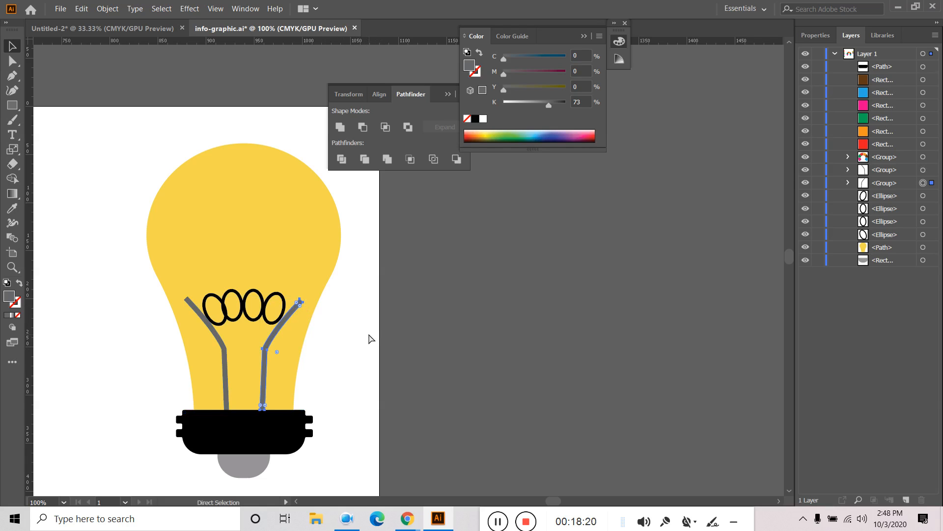
key(ctrl+z)
key(ctrl+z)
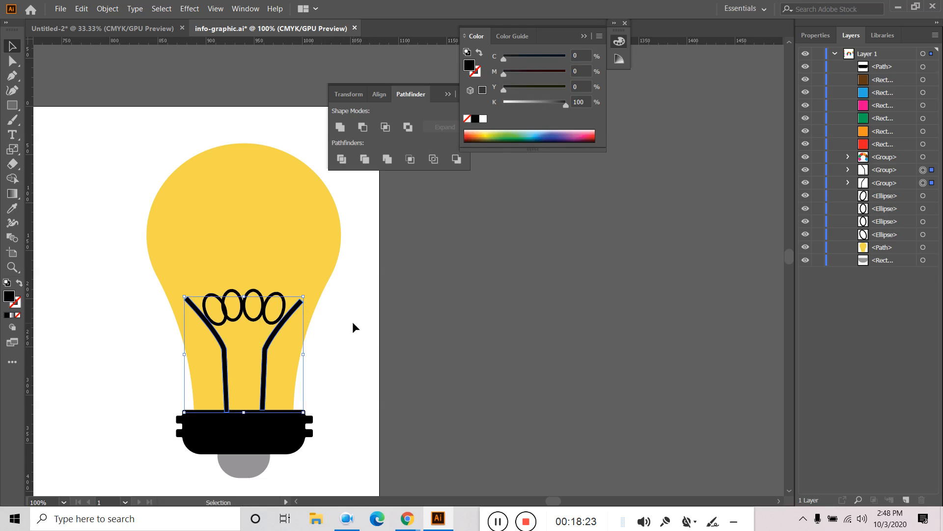
- Undo the expansion of both filament support wires to turn them back into stroked paths
click(353, 321)
click(290, 315)
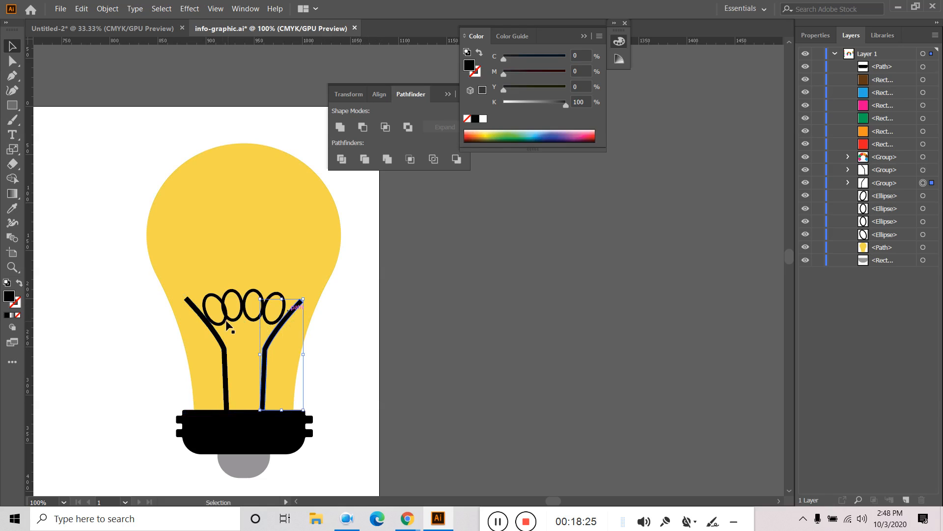
shift+click(209, 327)
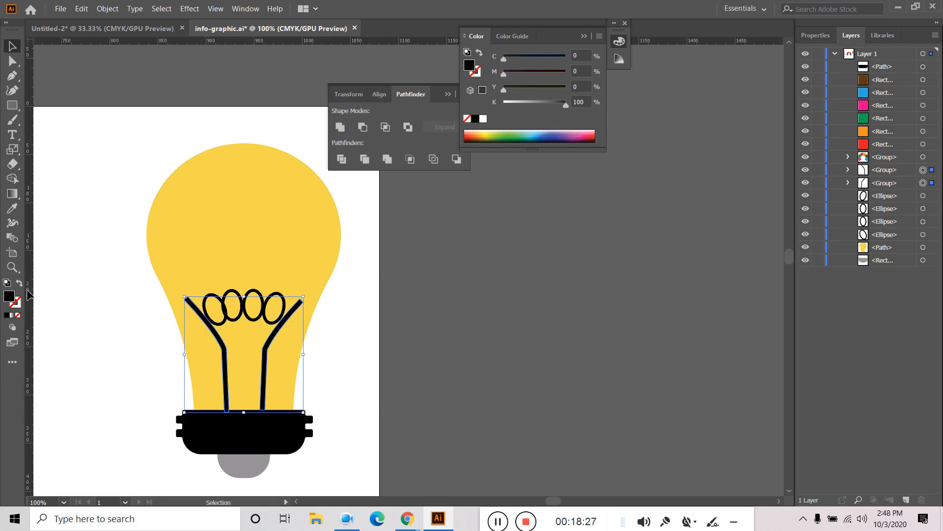
key(shift+x)
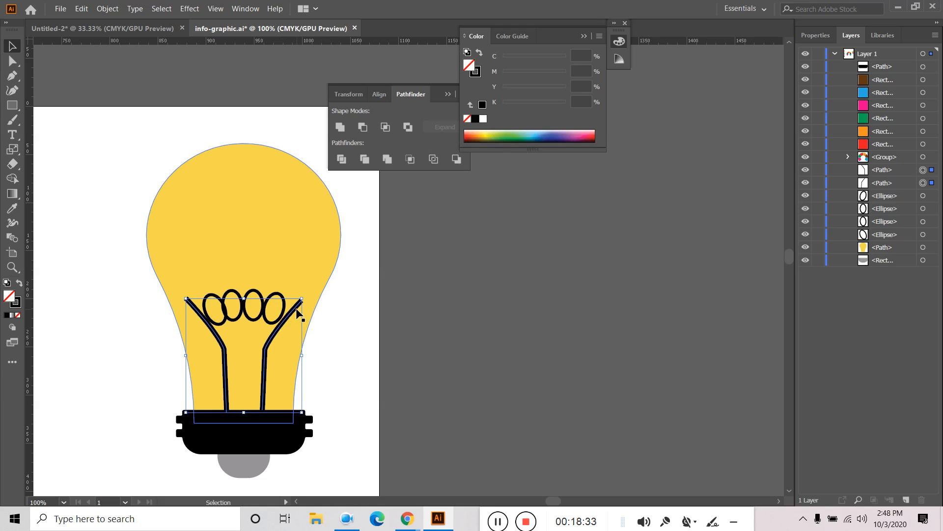
- Compare the projecting and butt caps on both 5 pt support wire strokes, and apply round caps
click(814, 35)
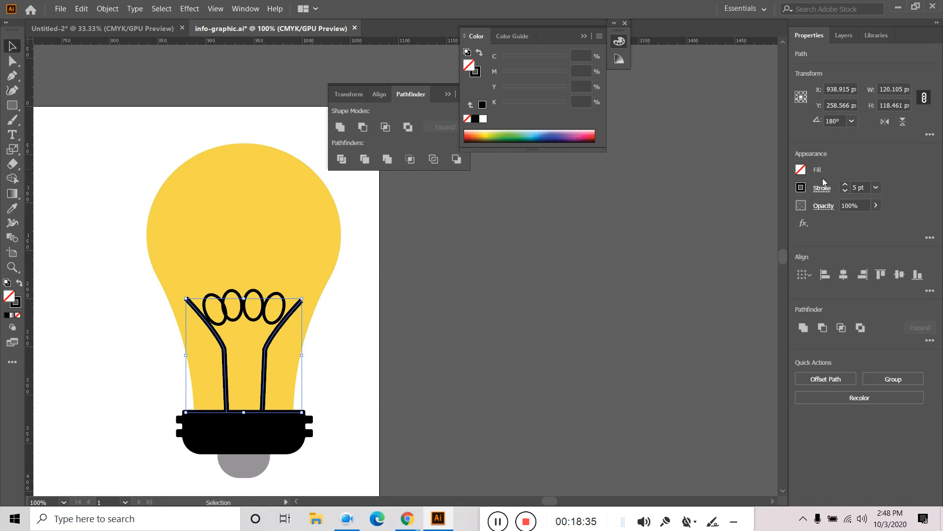
click(823, 188)
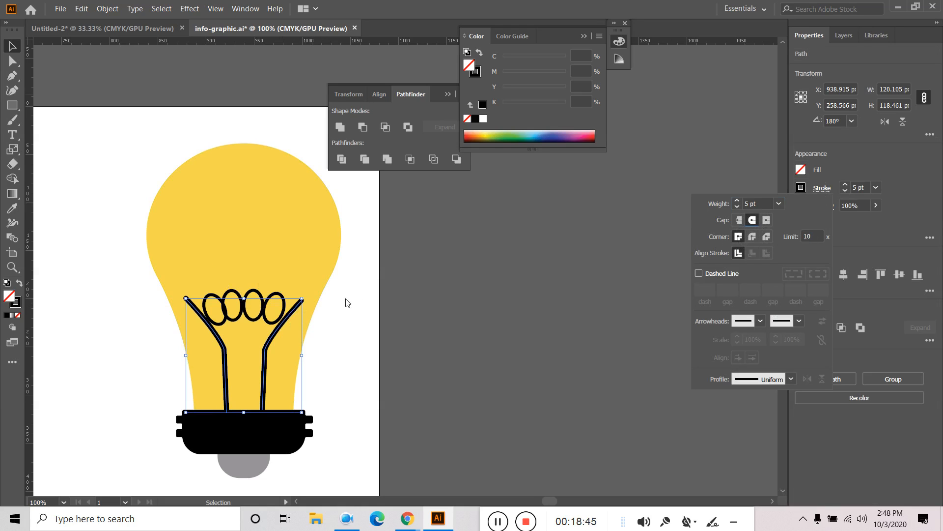
click(824, 190)
click(824, 190)
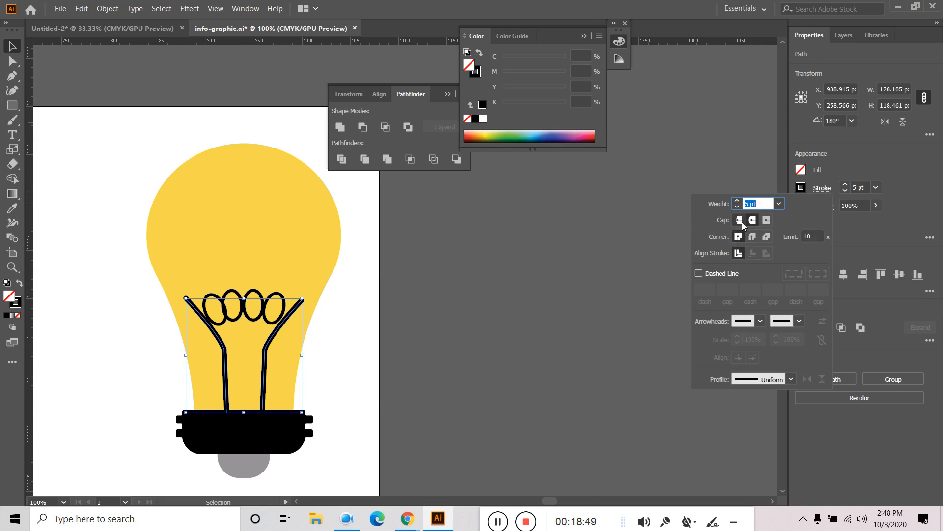
click(767, 220)
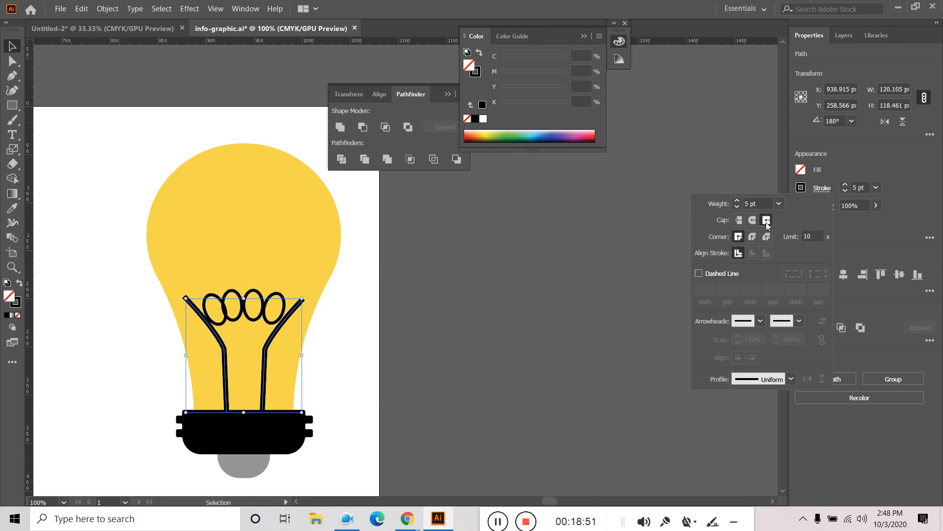
click(742, 221)
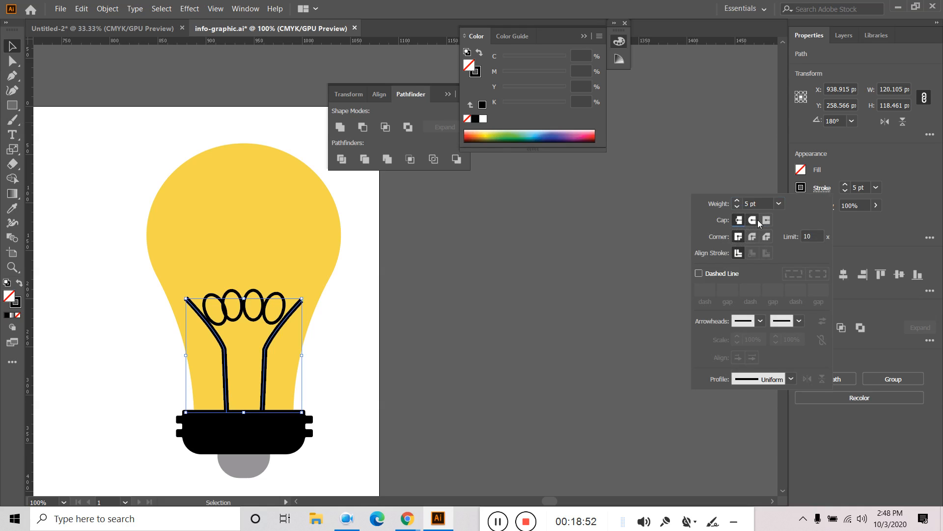
click(756, 220)
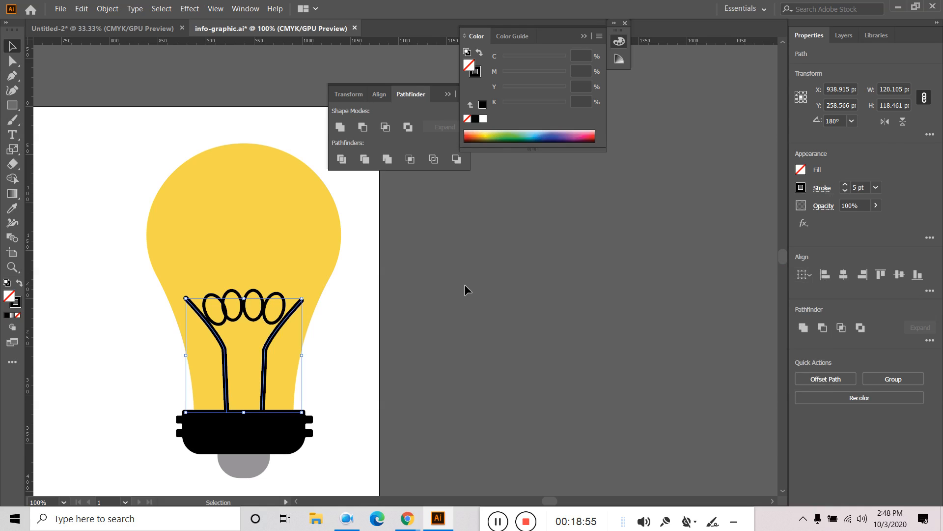
click(475, 293)
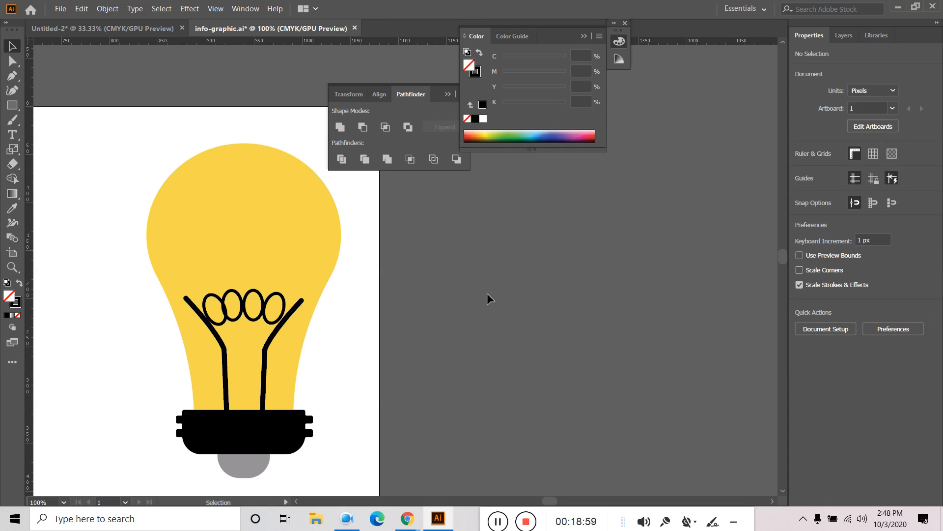
click(244, 8)
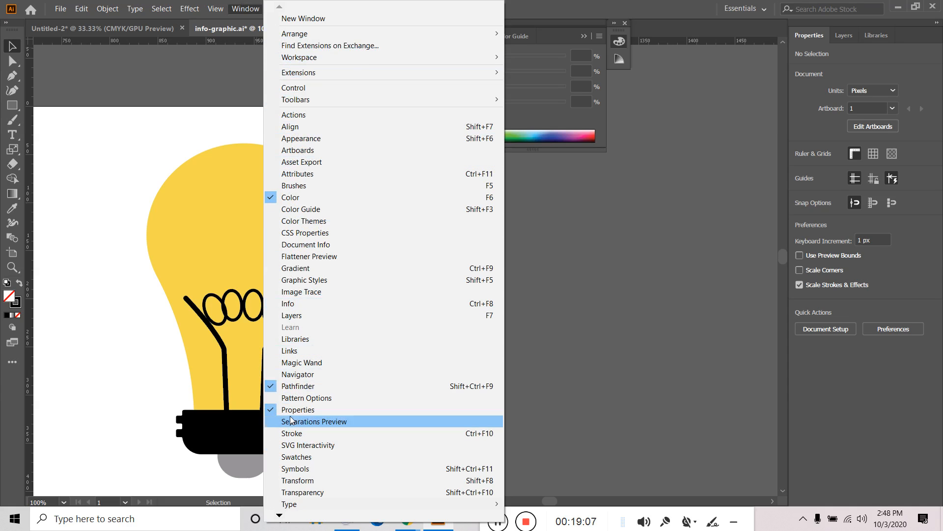
click(305, 435)
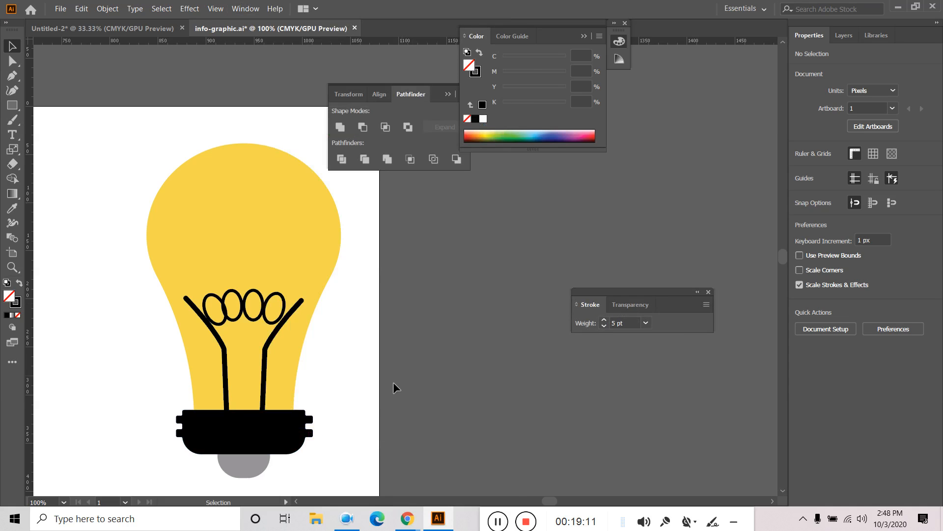
click(711, 292)
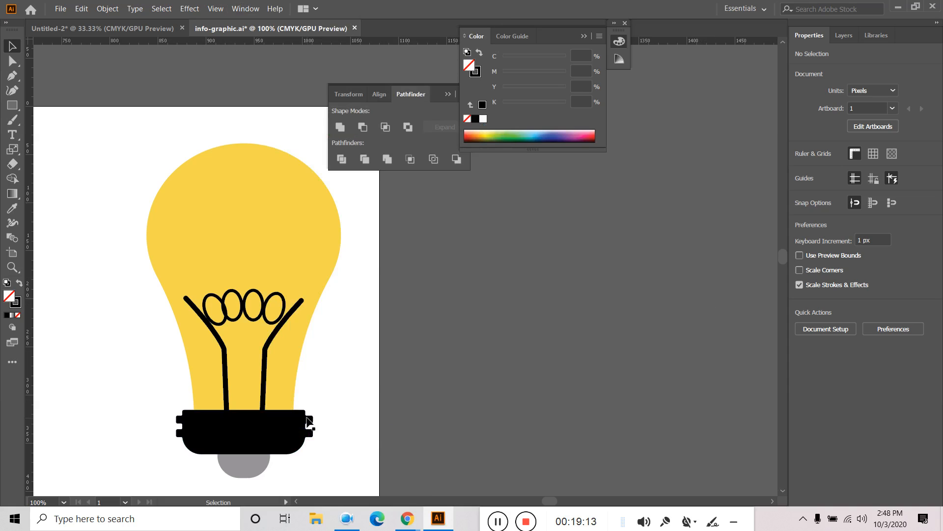
click(264, 380)
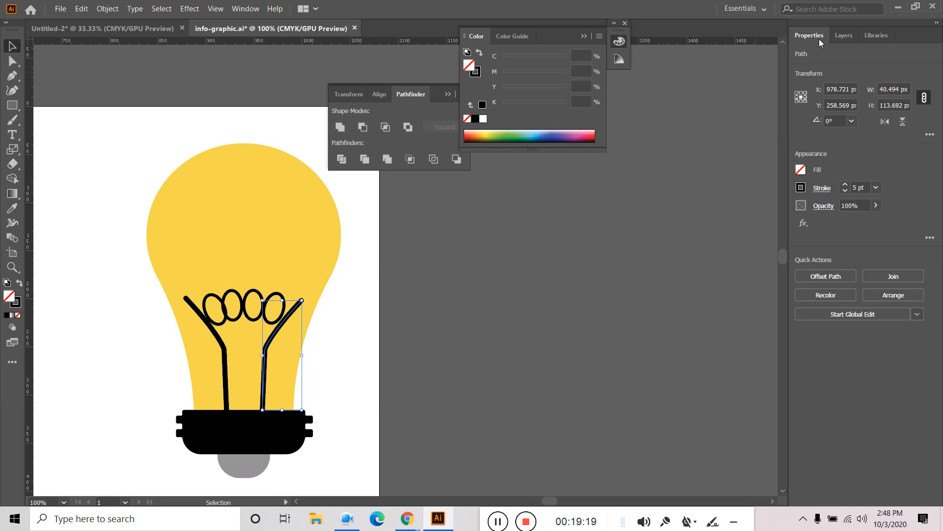
click(469, 350)
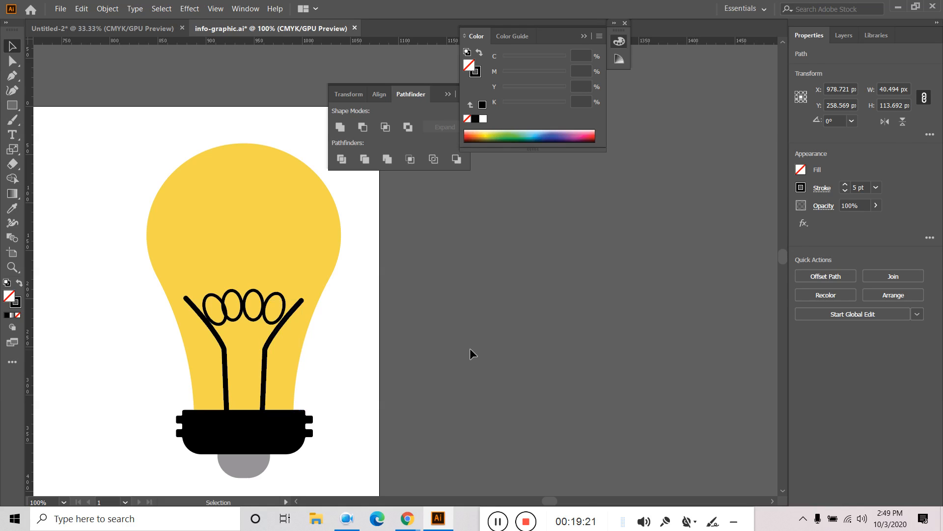
- Try moving the grey tip away from the bulb's black base, and undo the move
click(261, 472)
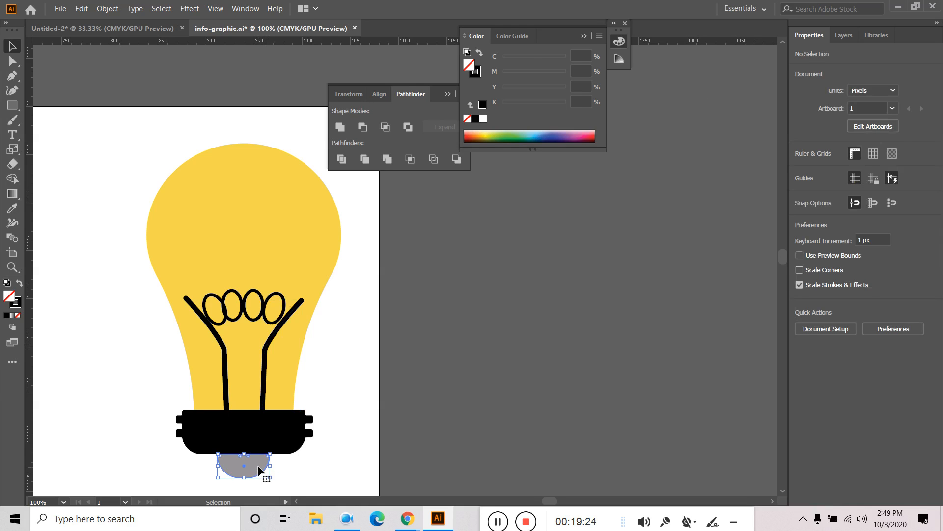
click(309, 459)
drag(237, 485, 248, 485)
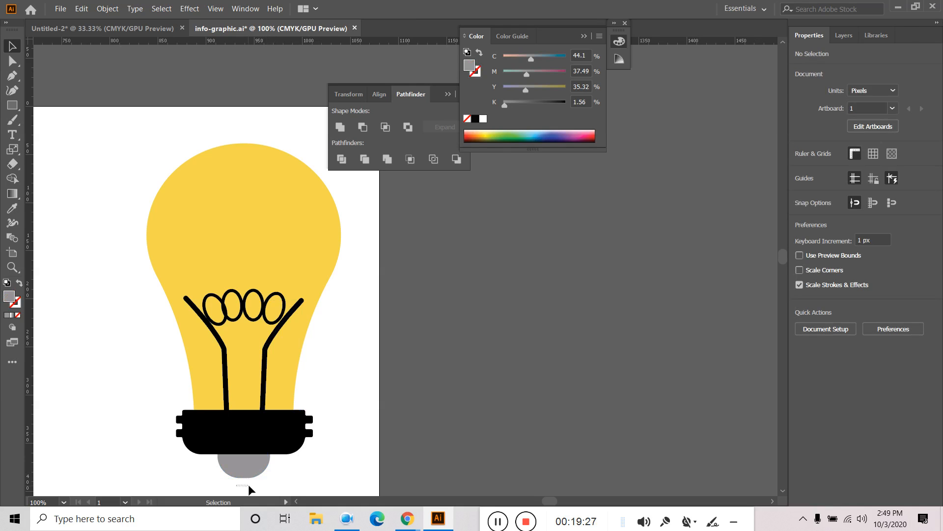
drag(285, 454, 285, 445)
click(370, 464)
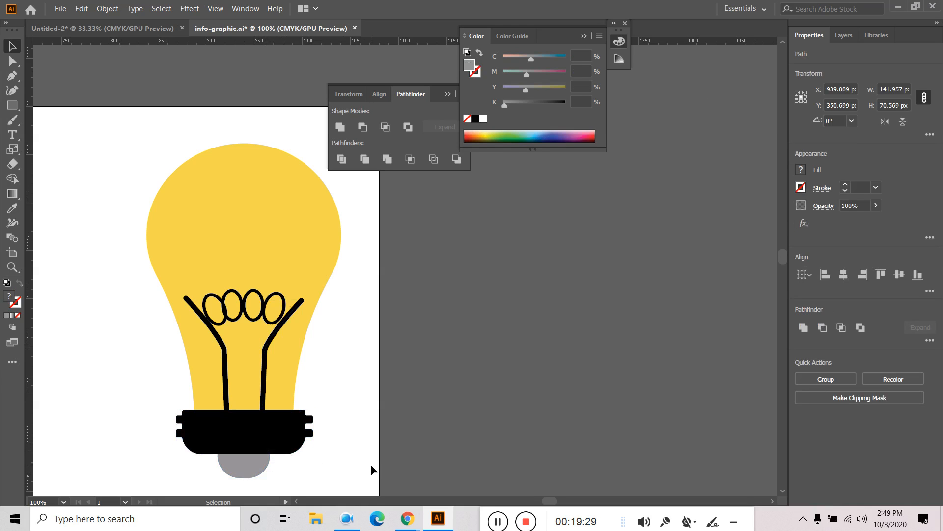
drag(248, 470, 156, 479)
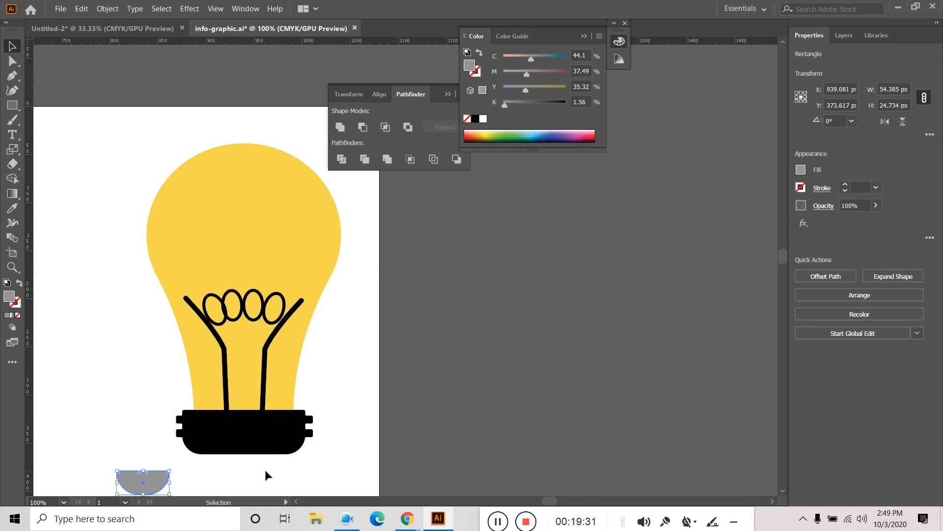
key(ctrl+z)
click(294, 471)
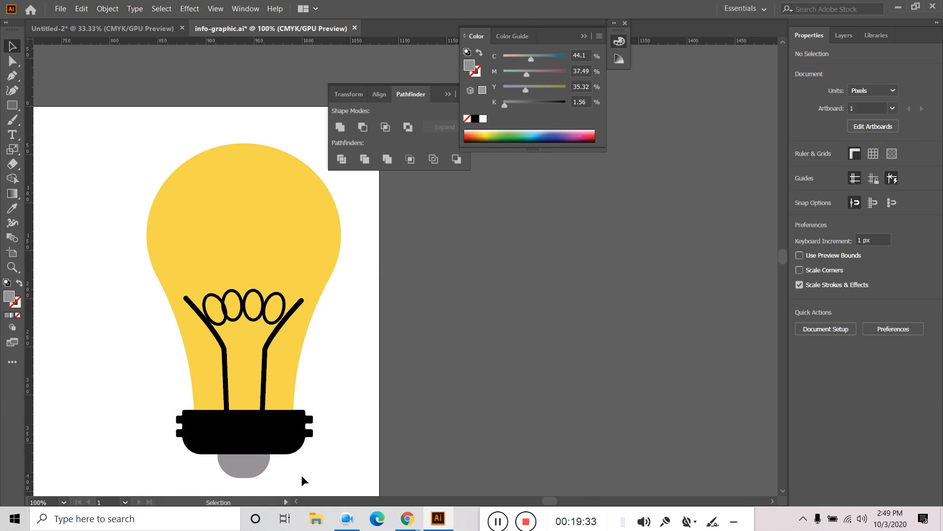
drag(119, 431, 118, 447)
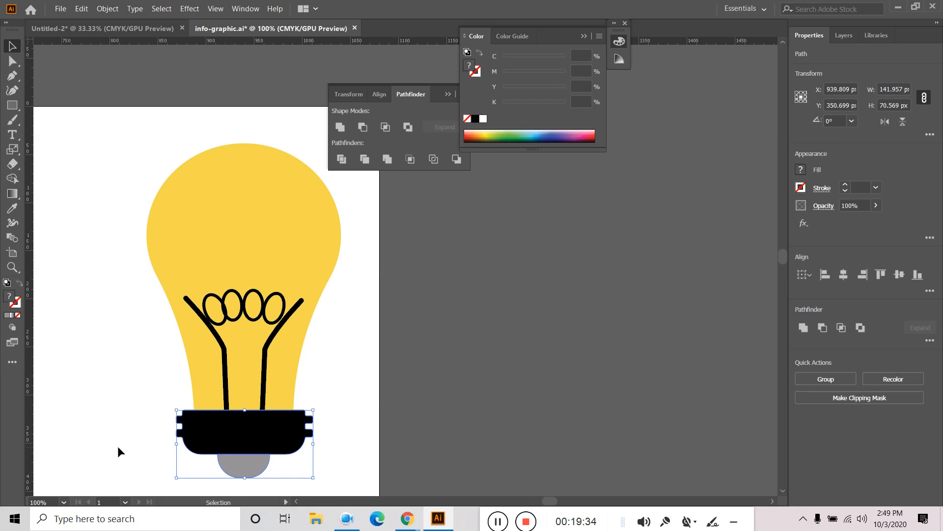
click(454, 325)
- Place three vertical guides: through the green and pink segments, near the artboard's centre, and through the bulb at X 893 px
scroll(461, 323, down, 4)
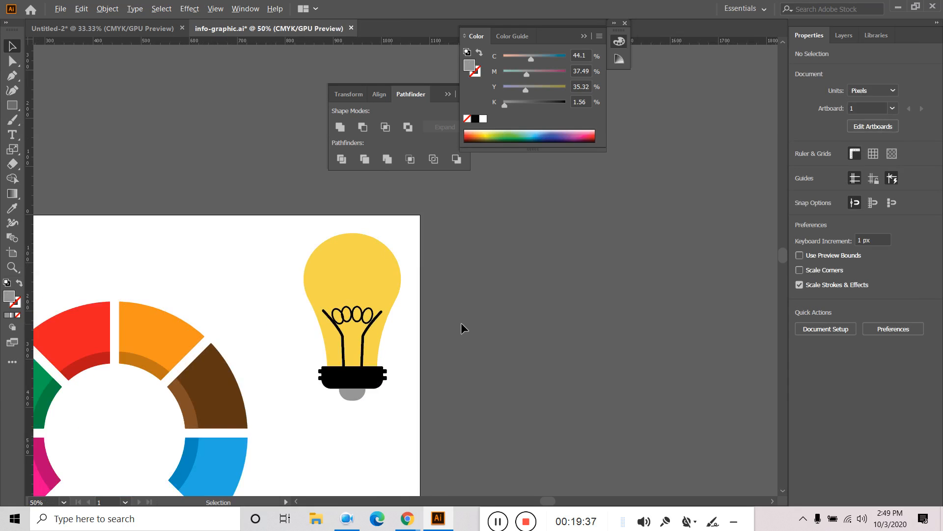
drag(513, 384, 508, 354)
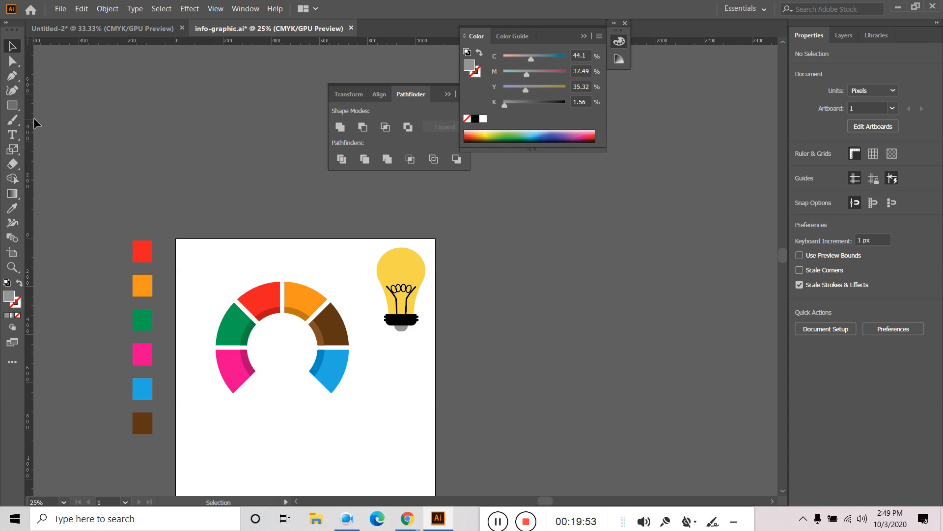
drag(32, 123, 220, 160)
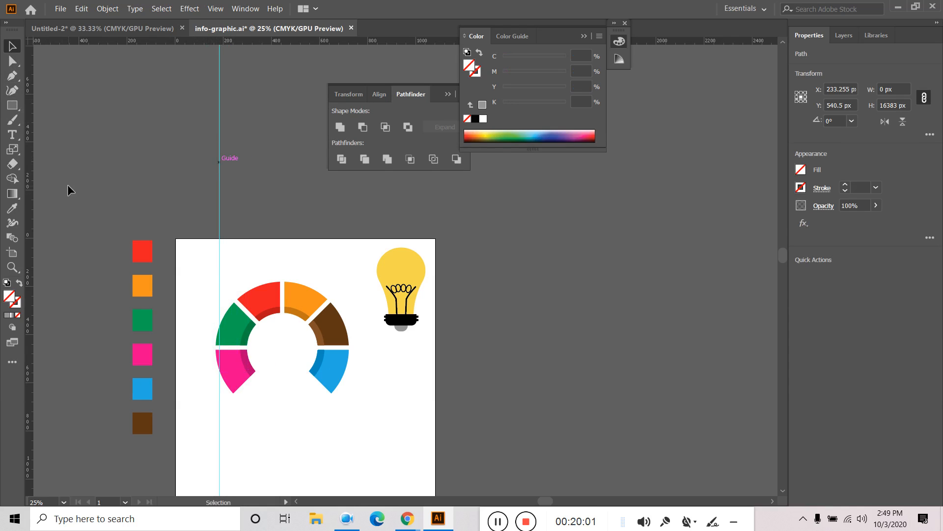
drag(251, 205, 305, 205)
drag(30, 197, 390, 246)
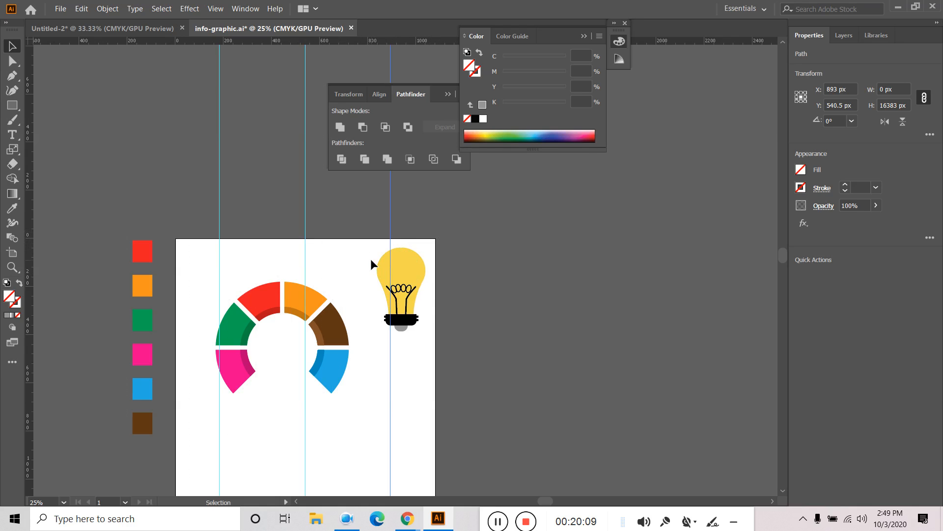
- Highlight all three guides together in the layer list of Layer 1
drag(428, 249, 426, 352)
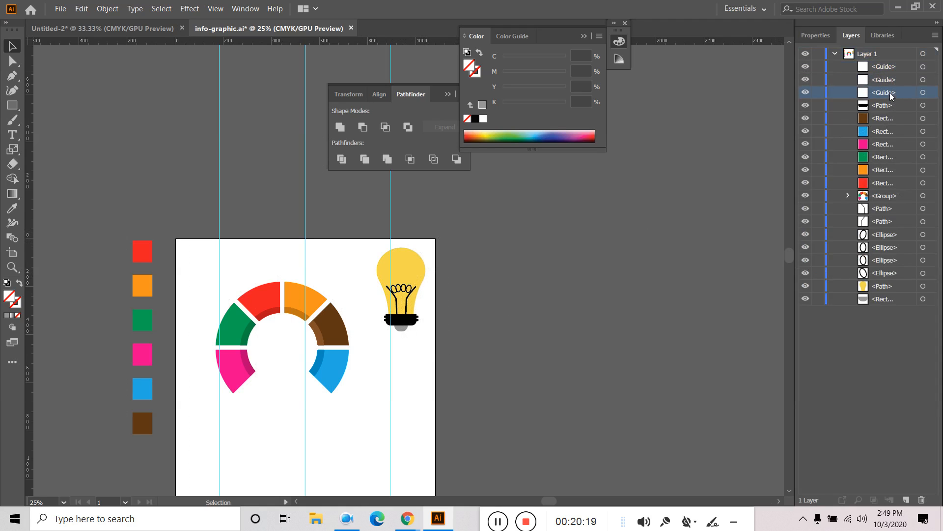
shift+click(887, 68)
mouse_move(886, 93)
mouse_down()
mouse_move(899, 194)
mouse_move(895, 101)
mouse_up()
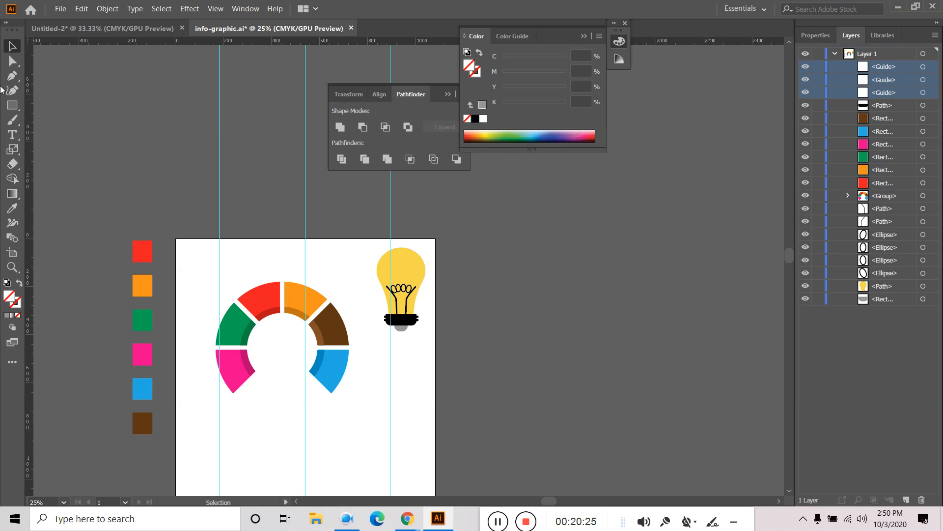
- Draw a large rectangle covering the arc and bulb, and fill it green with CMYK 77.65, 0, 100, 0
click(12, 105)
drag(195, 241, 425, 472)
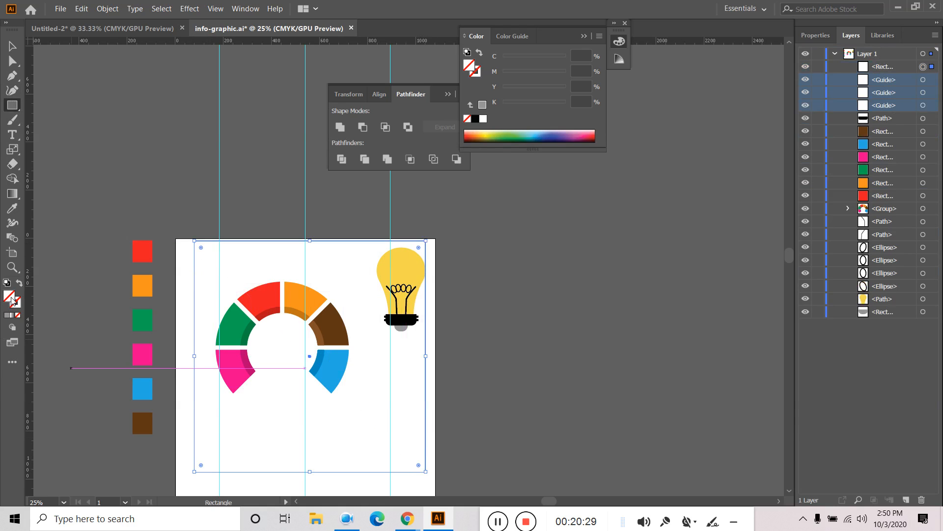
click(516, 132)
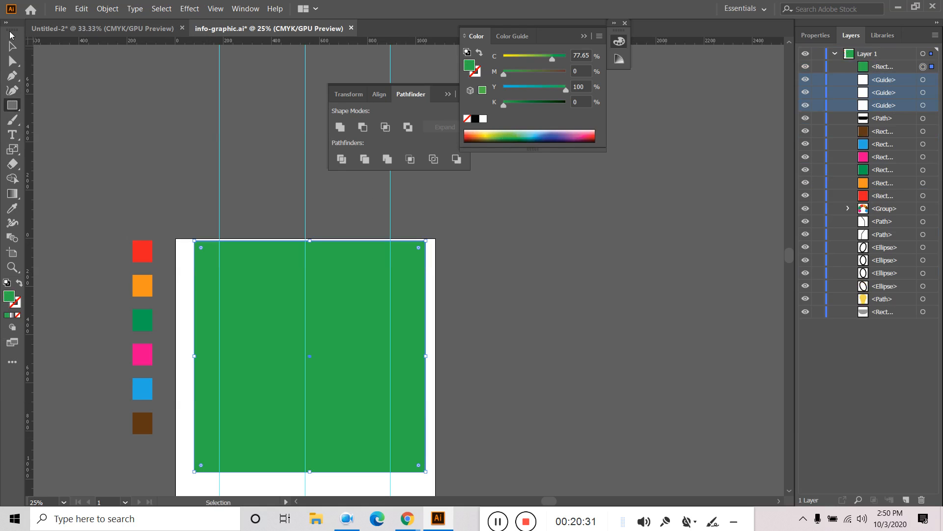
click(12, 46)
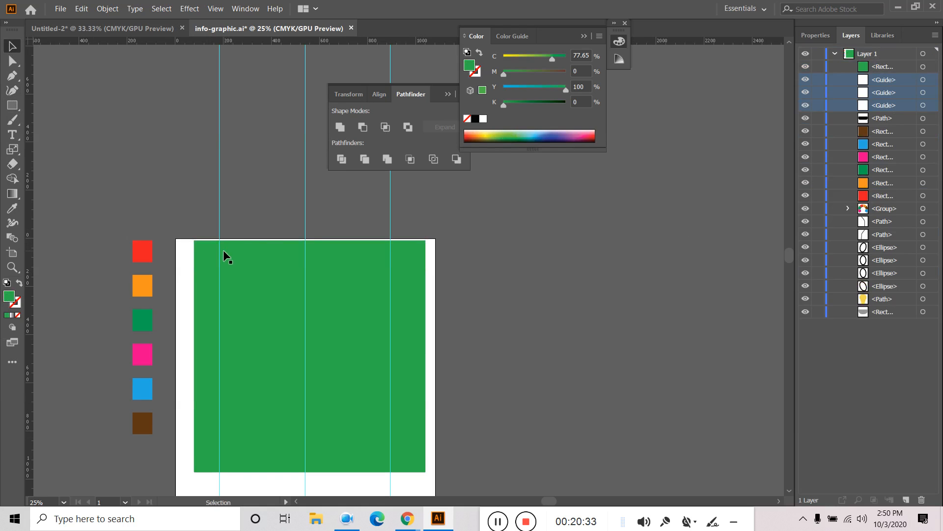
- Try shifting the vertical guide over the green rectangle and from outside it, repositioning the rectangle over the artwork
drag(220, 252, 214, 278)
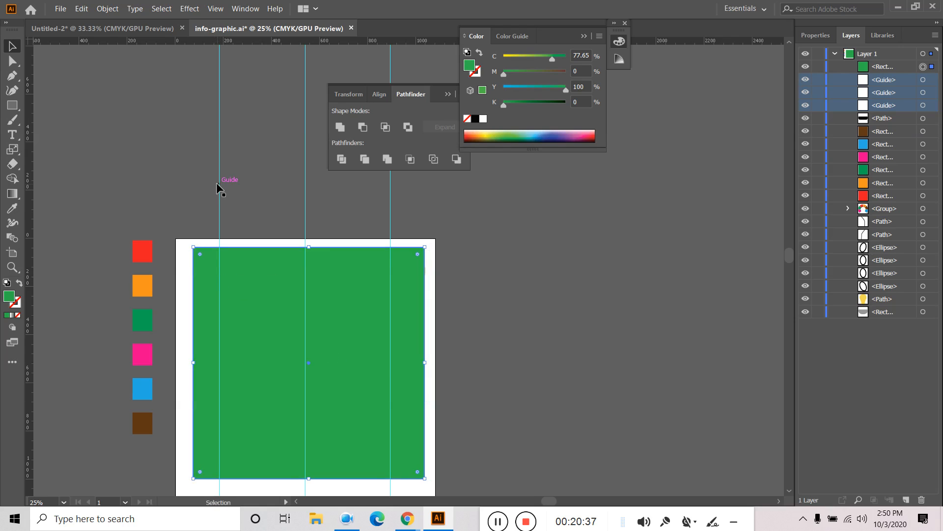
drag(216, 182, 242, 149)
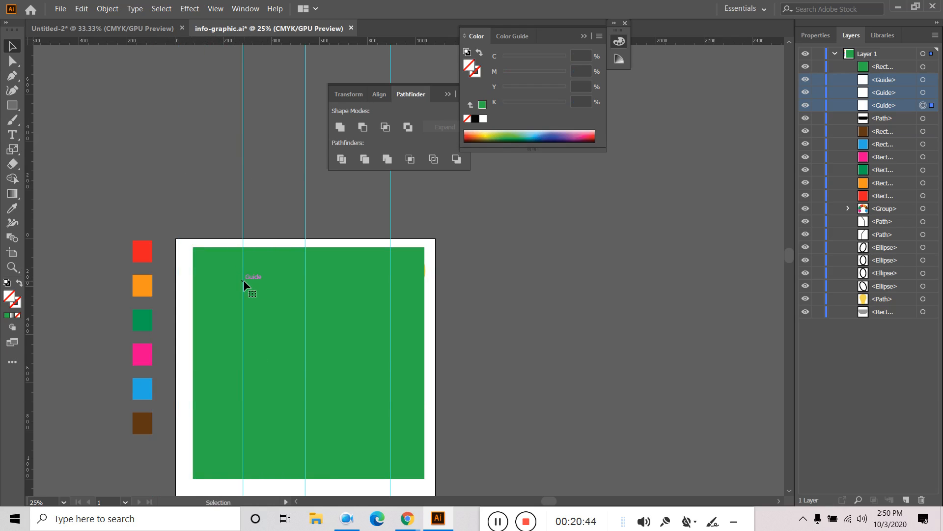
mouse_move(243, 279)
mouse_down()
mouse_move(235, 282)
mouse_move(254, 279)
mouse_move(232, 281)
mouse_move(259, 278)
mouse_move(232, 291)
mouse_up()
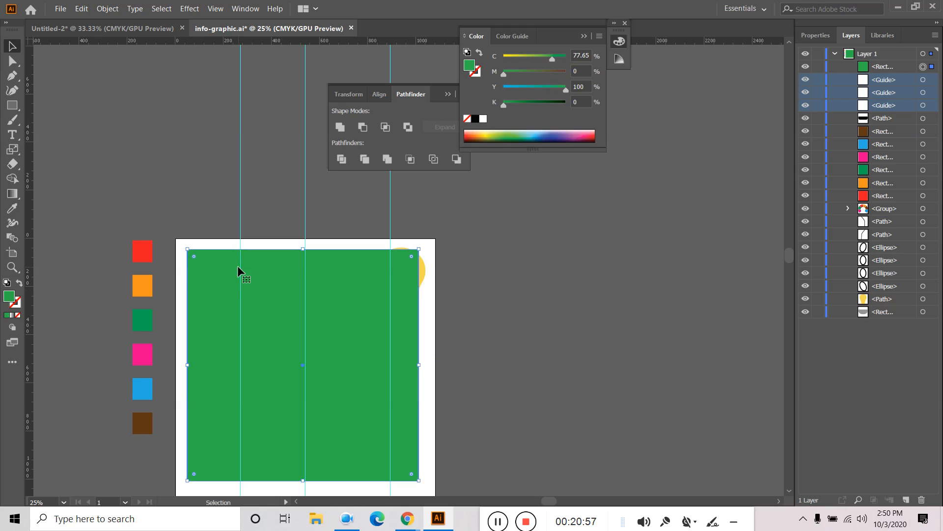
drag(242, 266, 248, 288)
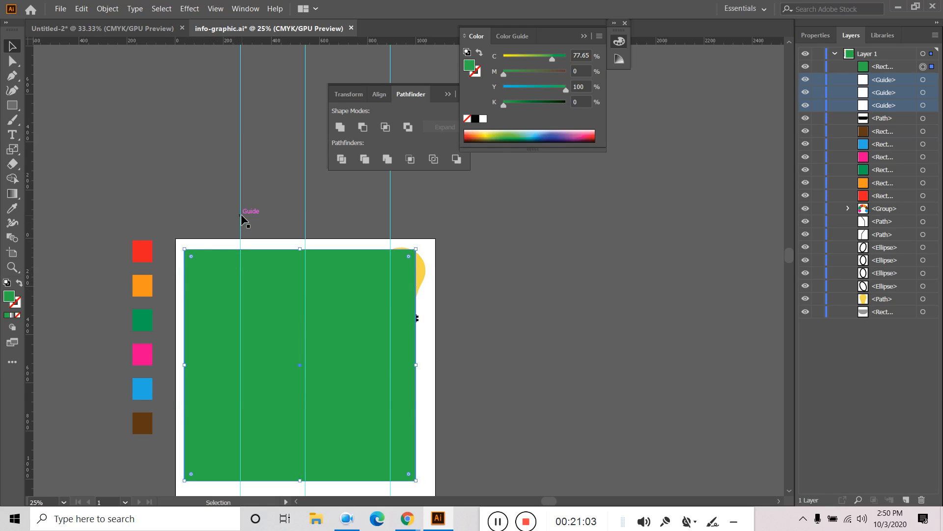
drag(241, 219, 236, 222)
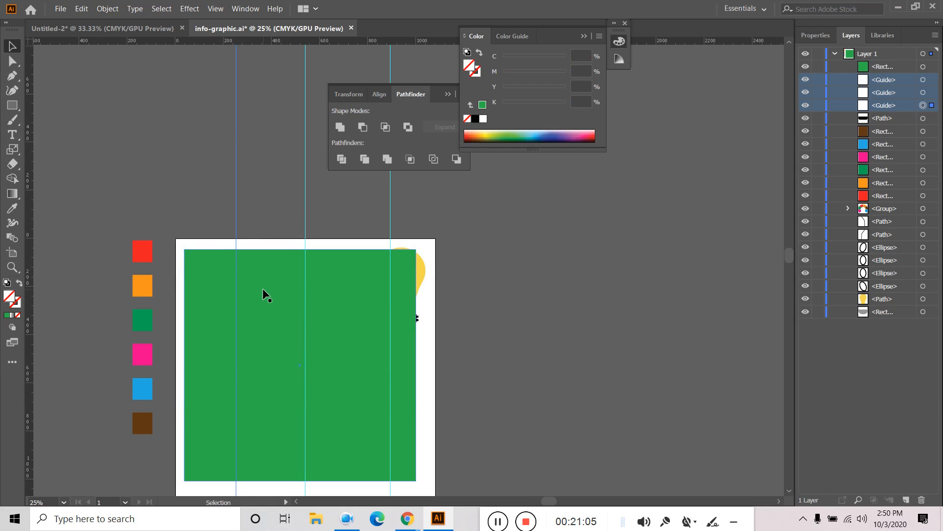
drag(262, 288, 272, 285)
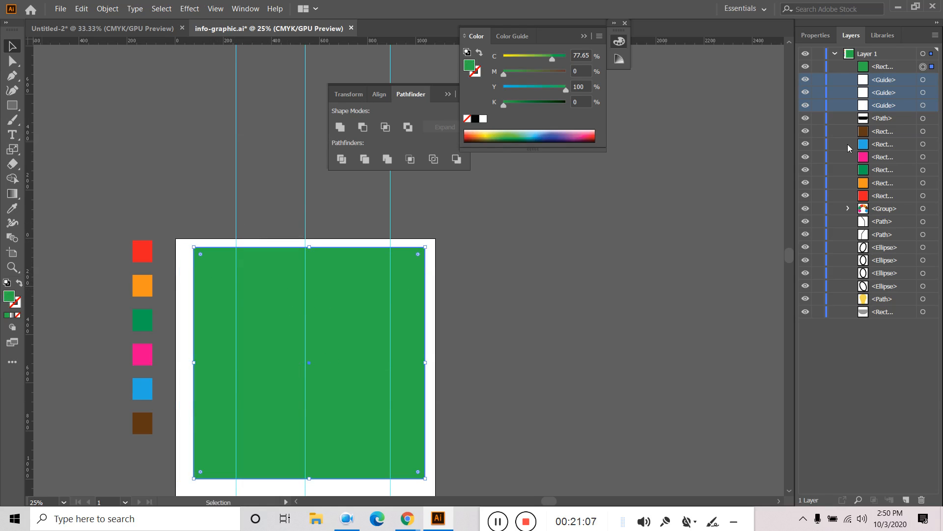
- Delete all three vertical guides one by one through Layer 1, and remove the green rectangle covering the artwork
click(932, 81)
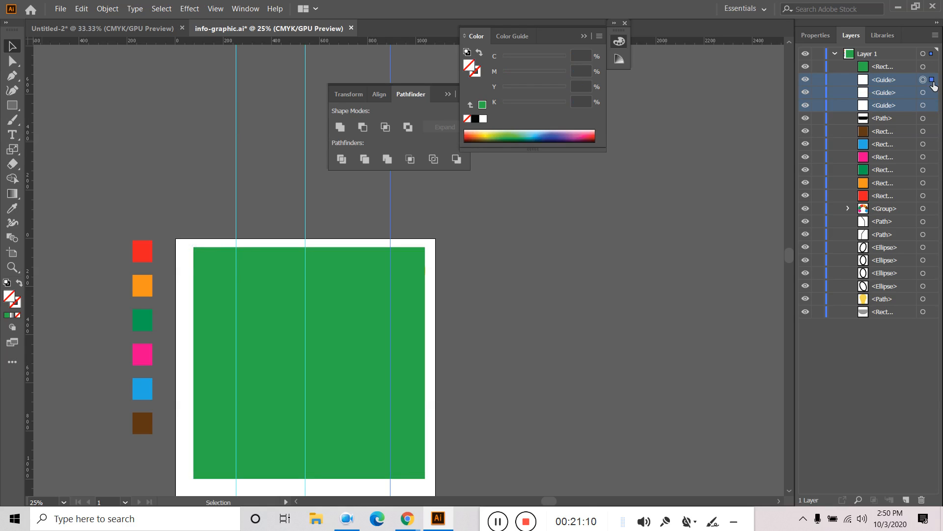
key(Delete)
click(932, 93)
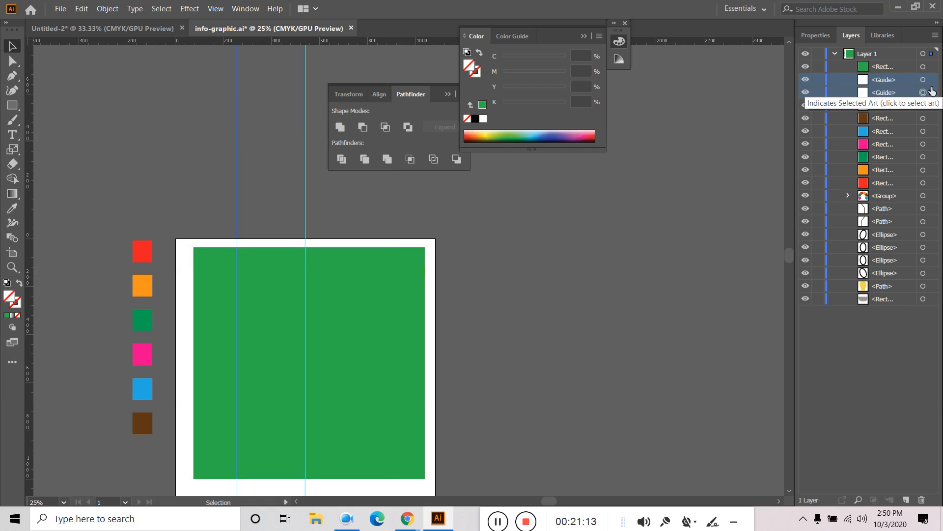
key(Delete)
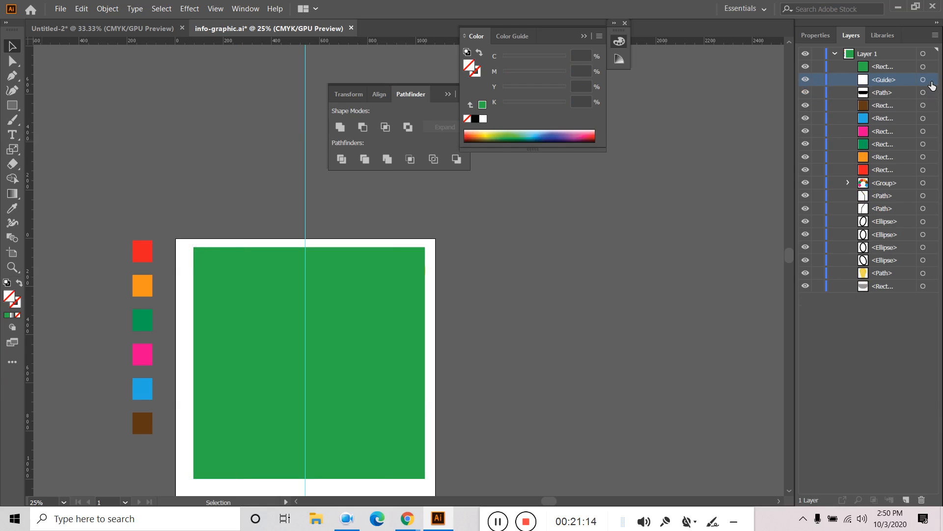
click(931, 81)
key(Delete)
click(331, 290)
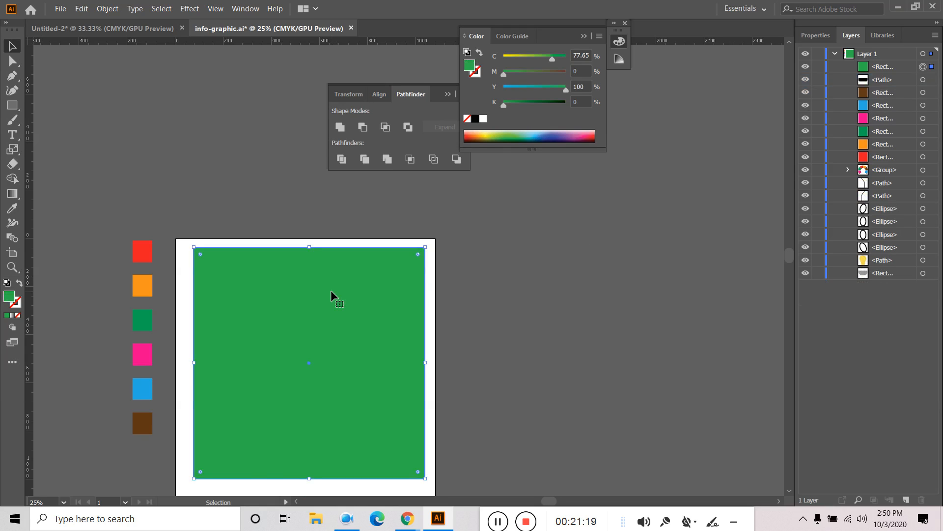
key(Delete)
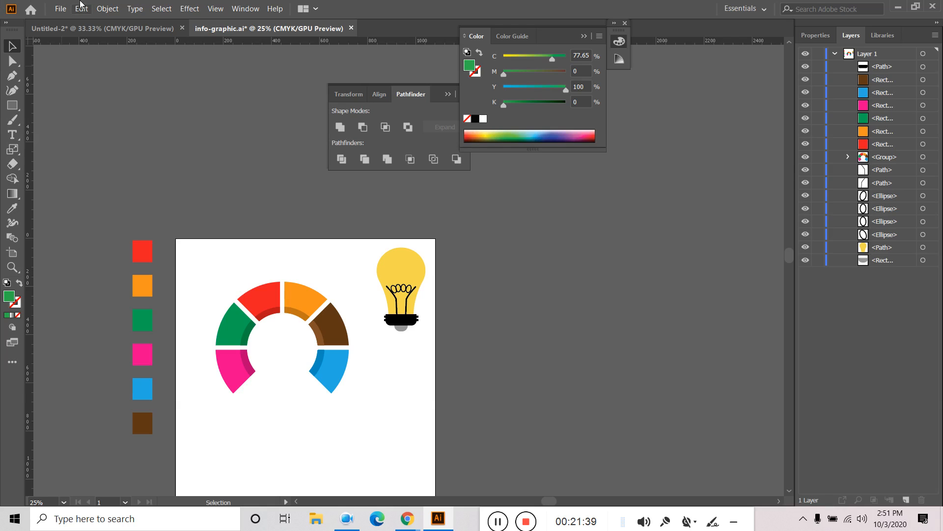
- Place the cloud reflection photo f27415fce7b89ee45e2bba16ee2d9ce1 from the Desktop as a linked image over the artboard
click(60, 10)
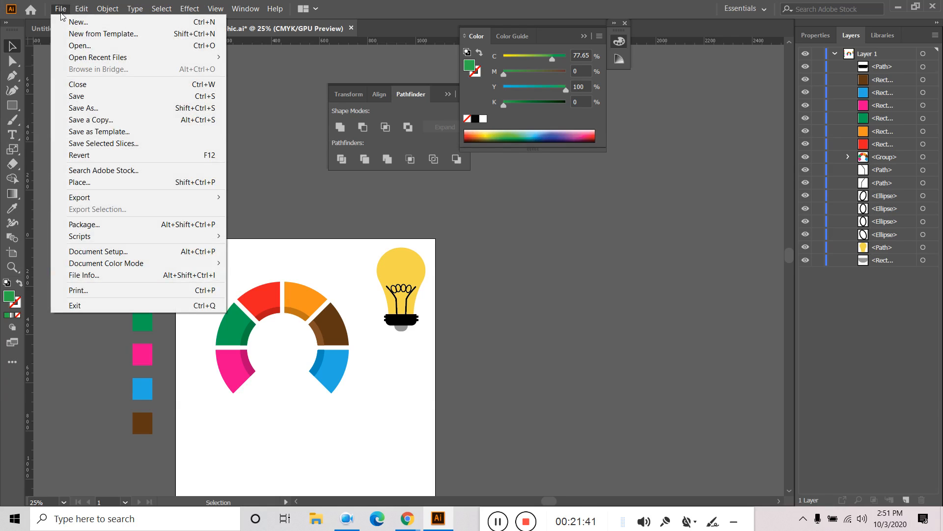
click(99, 187)
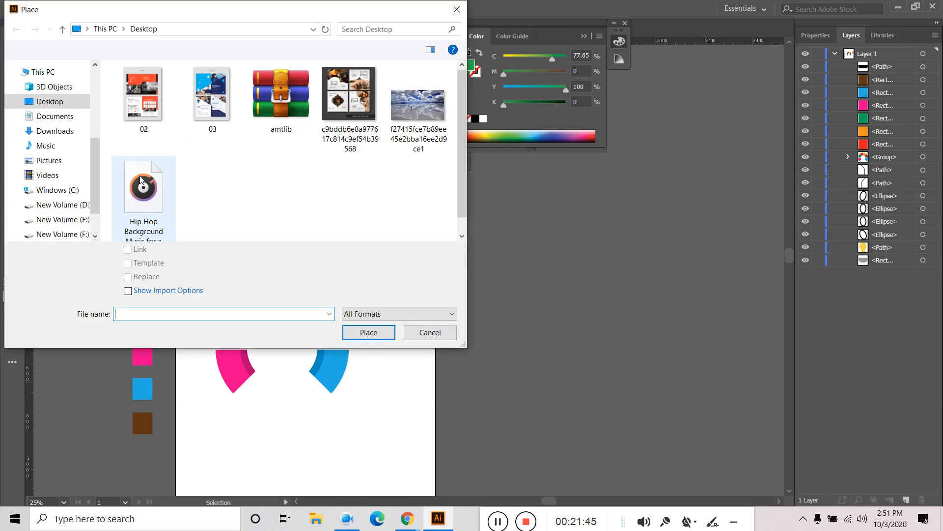
click(149, 91)
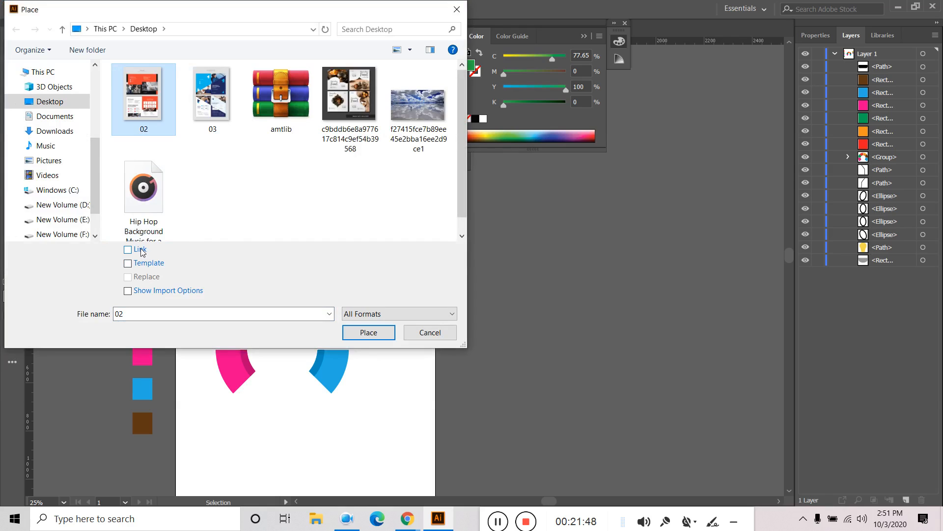
click(141, 250)
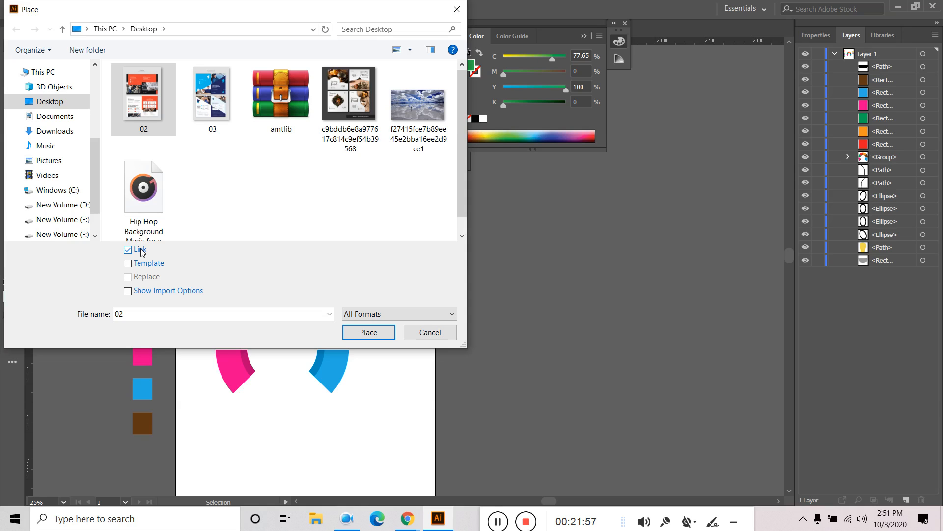
click(420, 103)
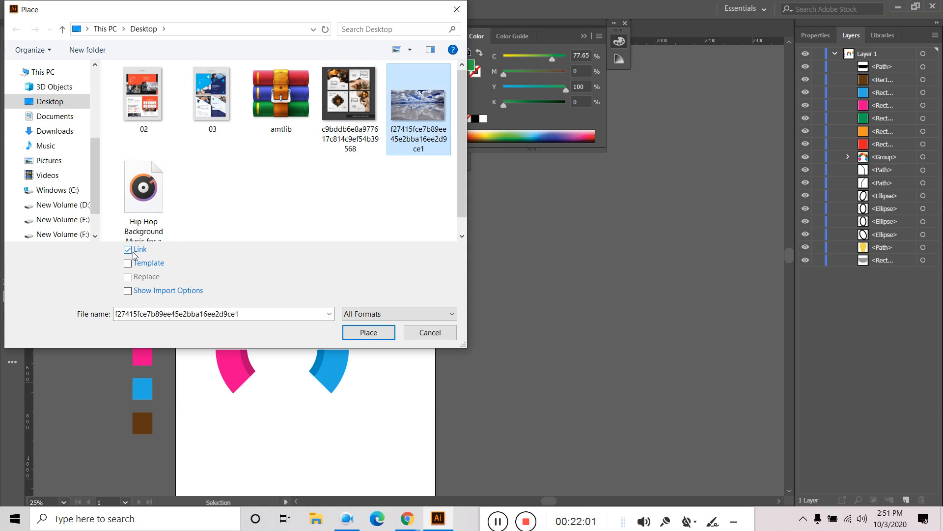
ctrl+click(369, 111)
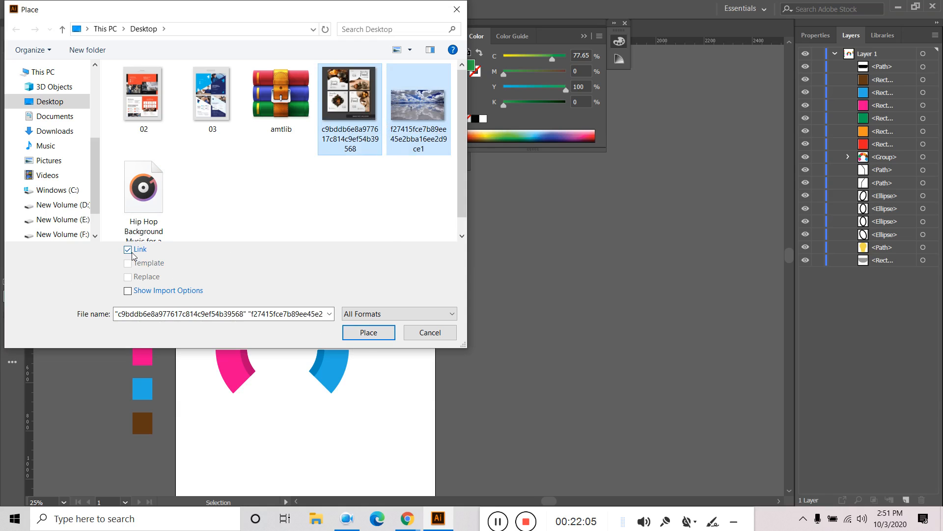
click(390, 234)
click(444, 143)
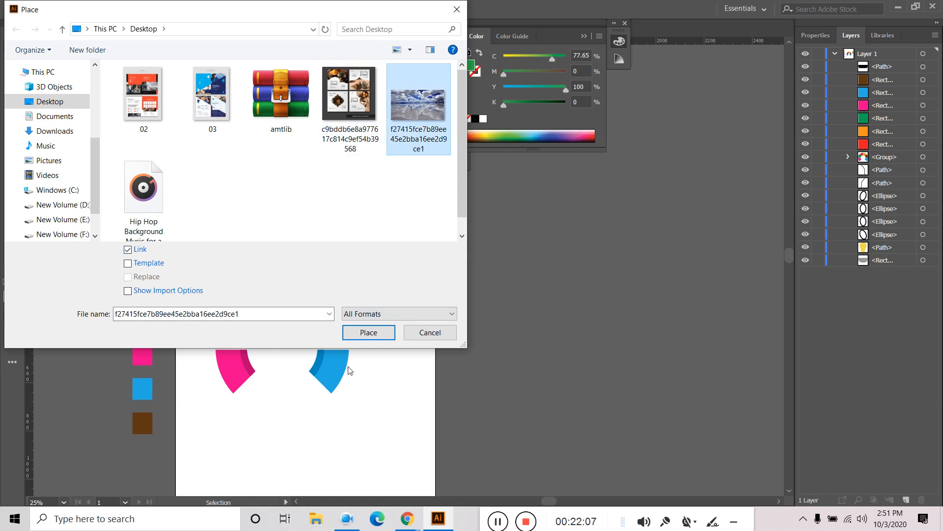
click(357, 336)
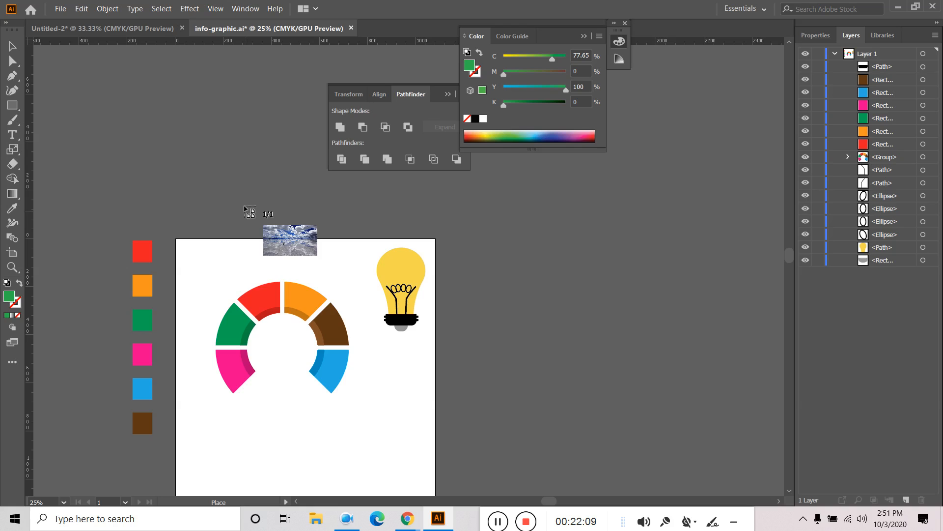
click(240, 196)
- Place the food collage c9bddb6e8a977617c814c9ef54b39568 as an embedded image, without linking, over the cloud photo just outside the artboard
click(61, 9)
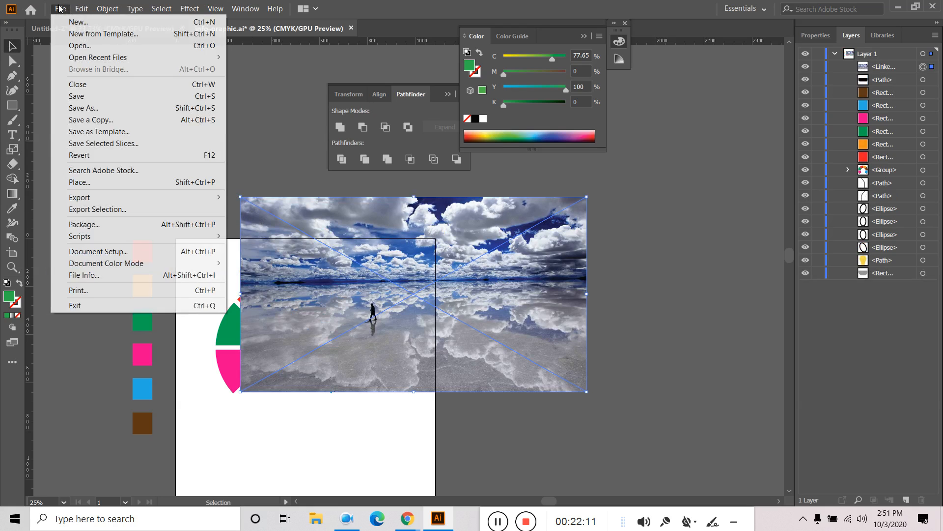
click(76, 184)
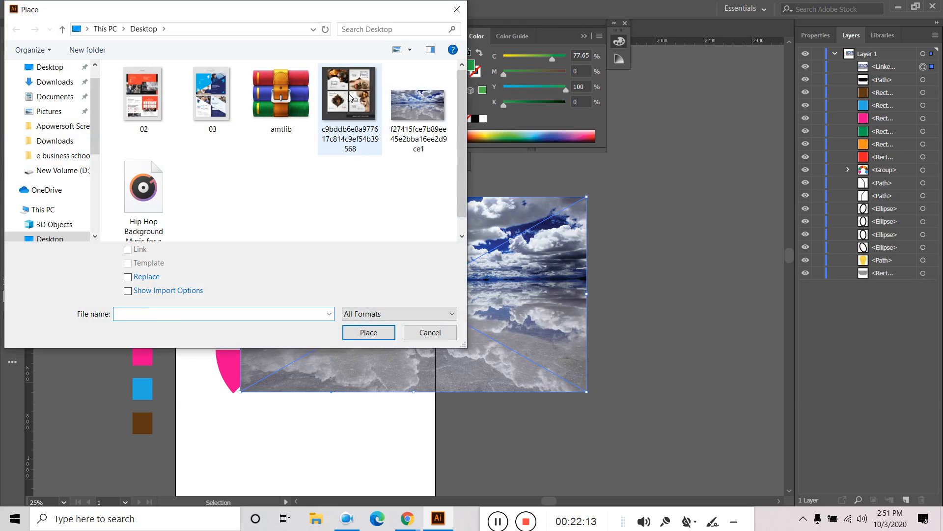
click(350, 110)
click(134, 250)
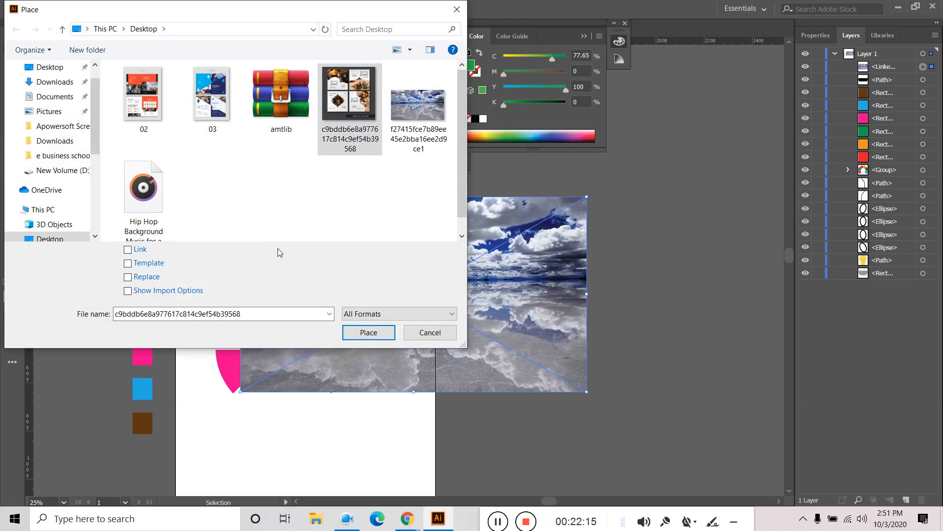
click(369, 333)
click(448, 267)
click(696, 290)
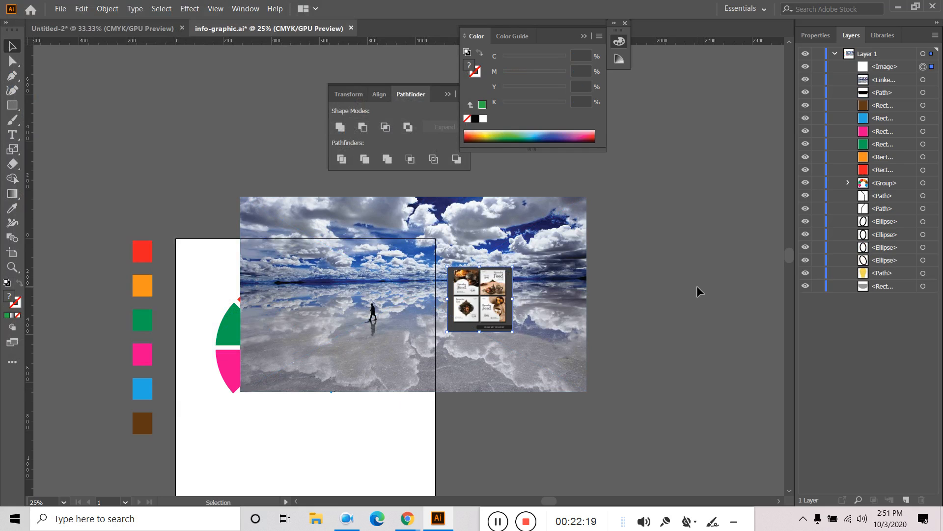
- Minimise the open windows and delete the source files of both placed images, the cloud photo and the food collage, from the Windows desktop
click(898, 7)
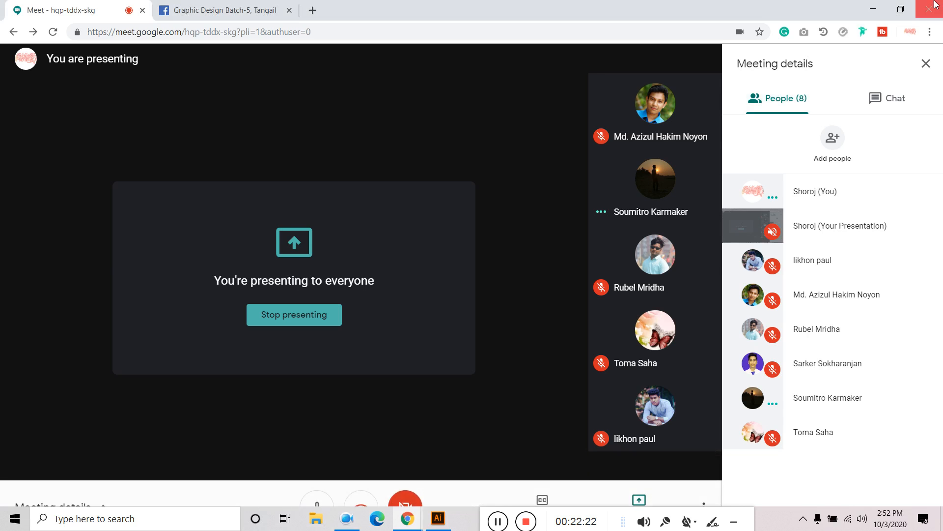
click(873, 9)
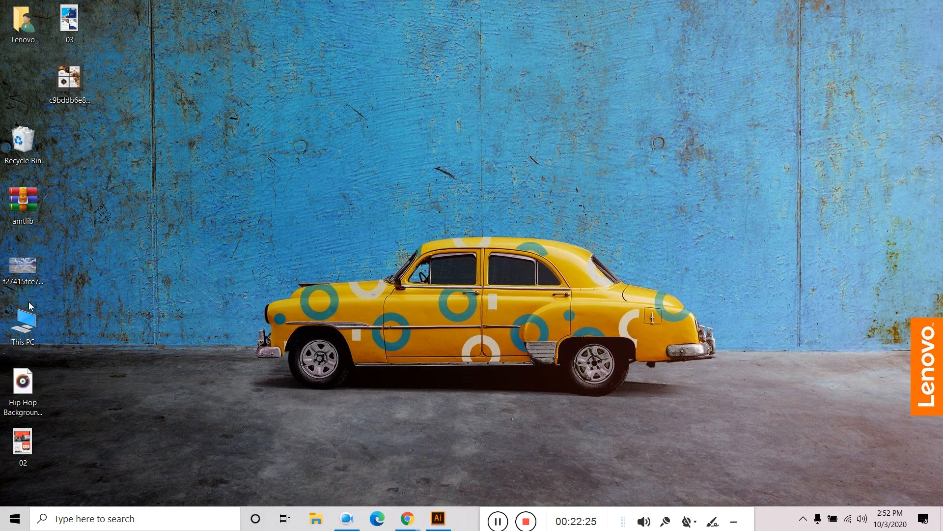
click(7, 265)
key(Delete)
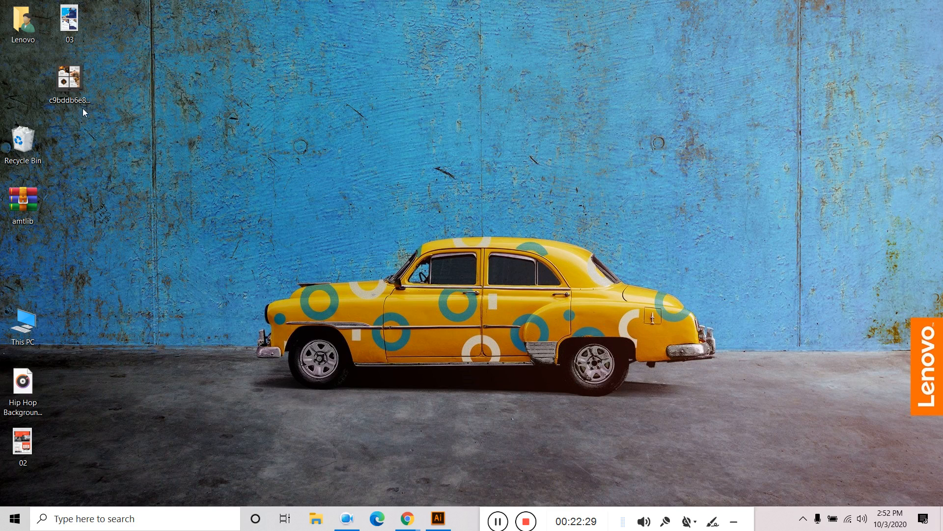
click(76, 87)
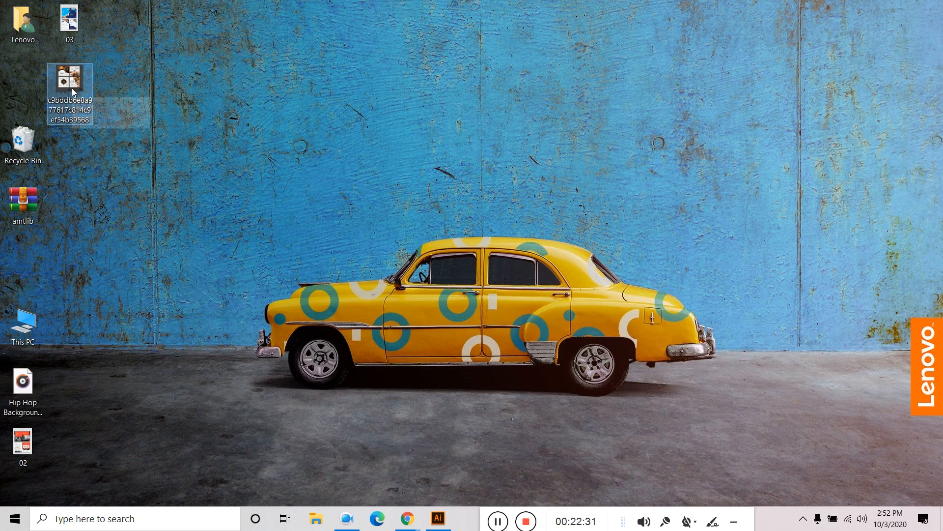
key(Delete)
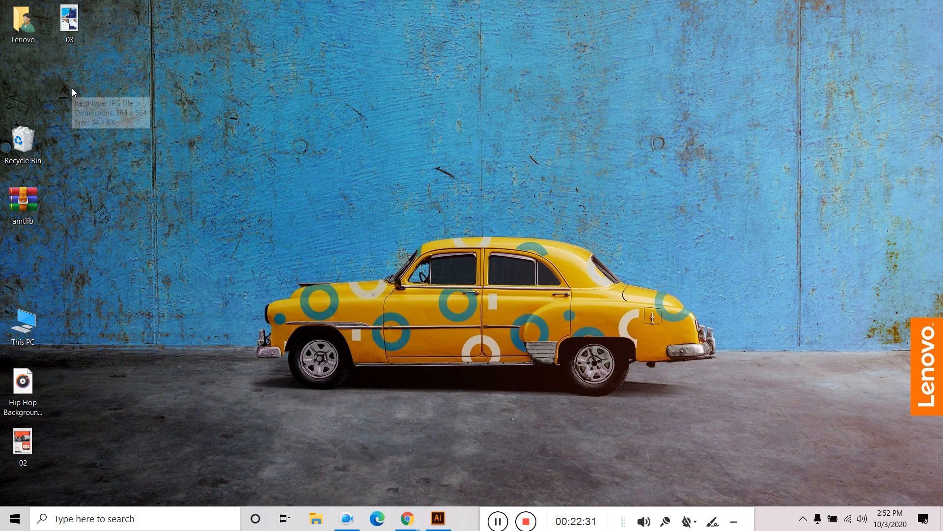
- Switch back to Illustrator, agree to update the missing links, and ignore the missing file f27415fce7b89ee45e2bba16ee2d9ce1.jpg
click(439, 521)
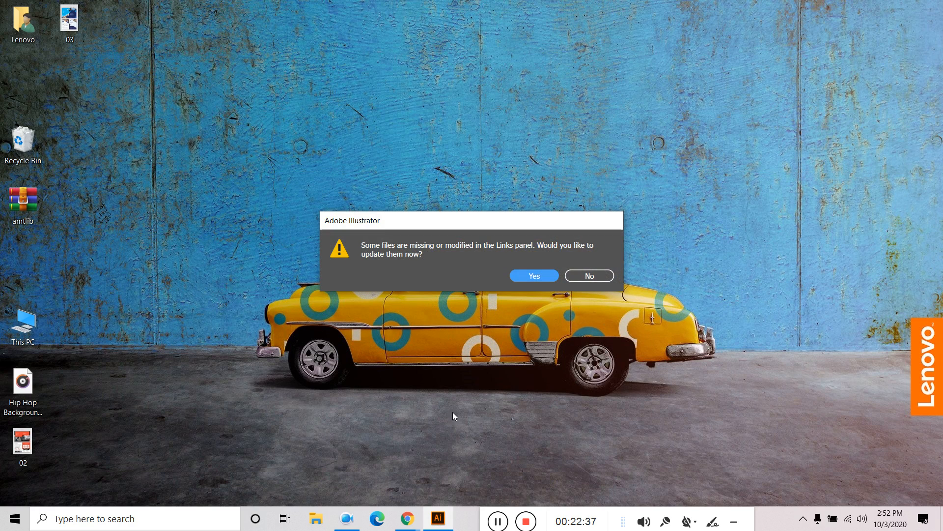
click(443, 518)
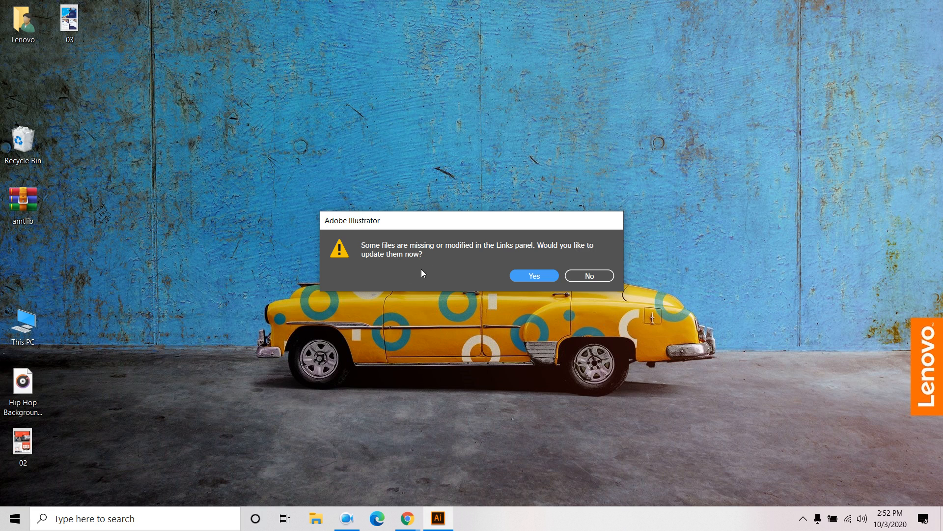
click(538, 276)
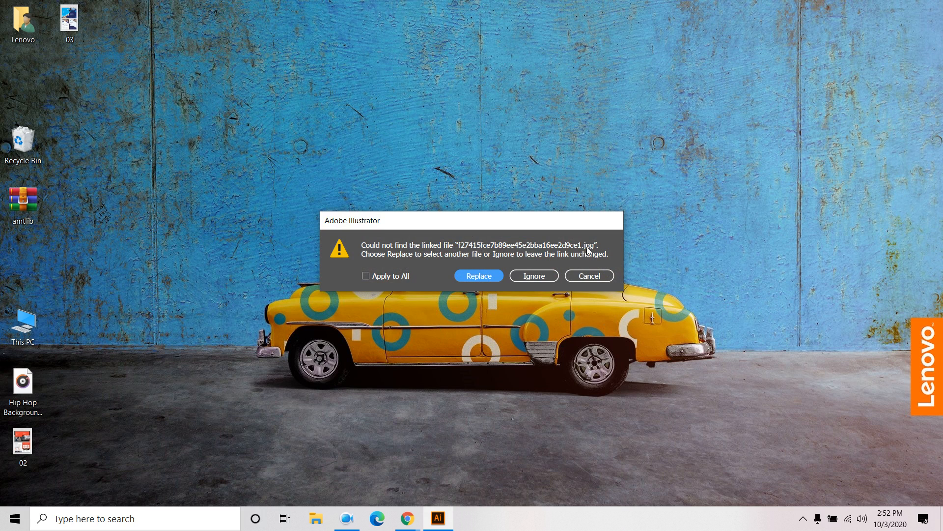
click(535, 278)
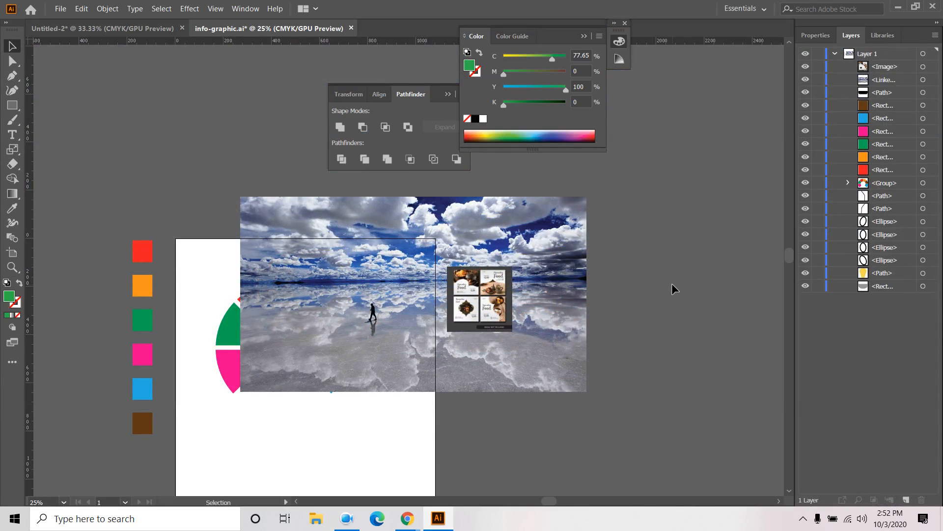
- Select the linked cloud photo, save info-graphic.ai and close the document
click(483, 296)
click(61, 8)
click(92, 98)
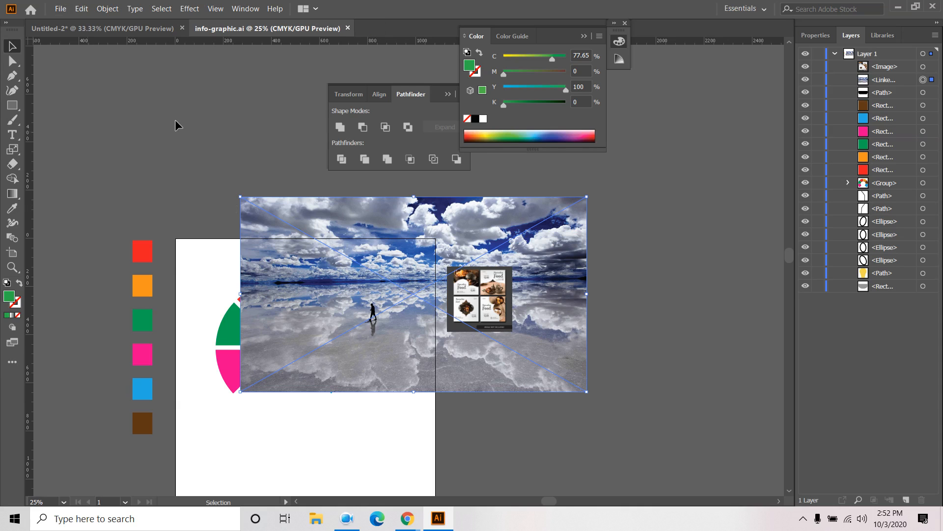
click(345, 29)
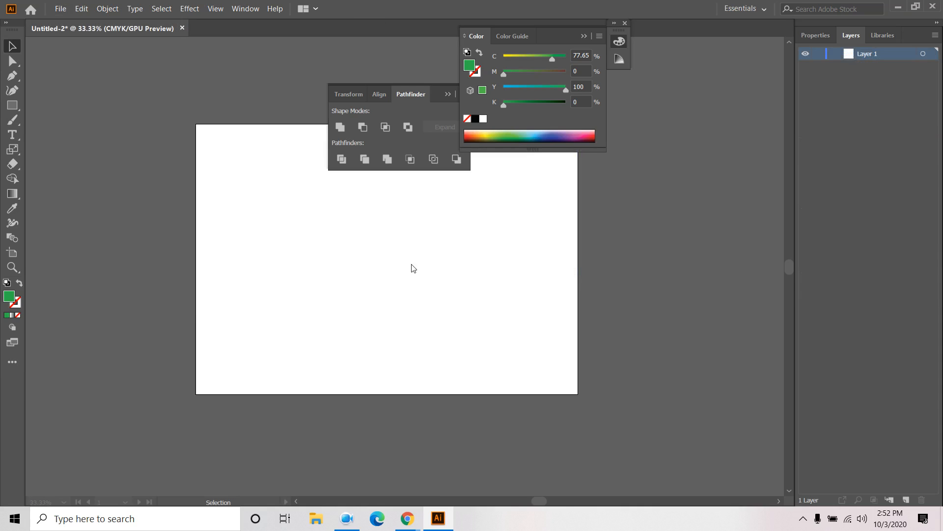
- Reopen the info-graphic Illustrator file from the Downloads folder on New Volume (F:)
click(61, 9)
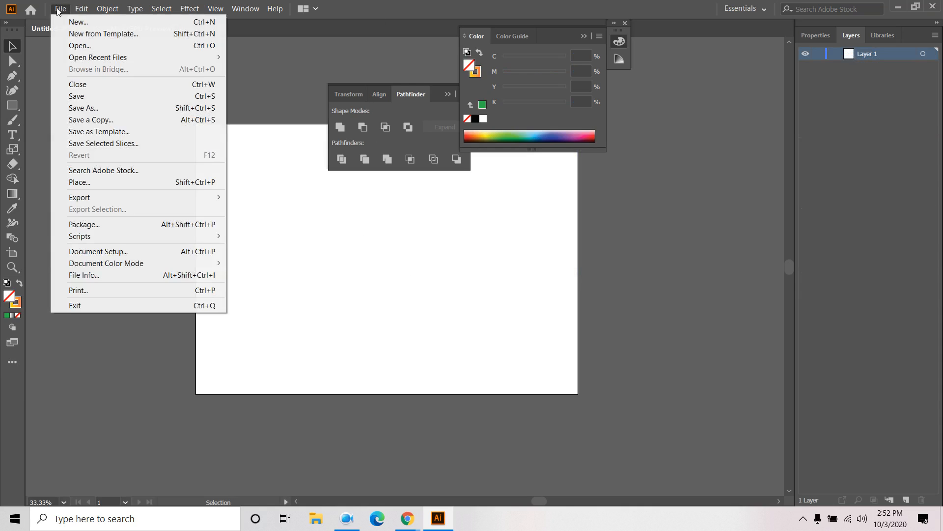
click(88, 45)
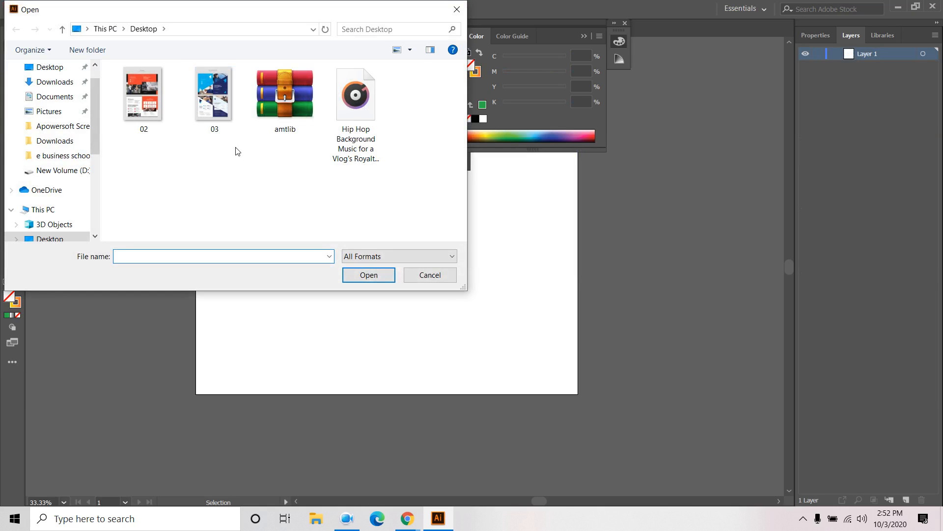
click(57, 144)
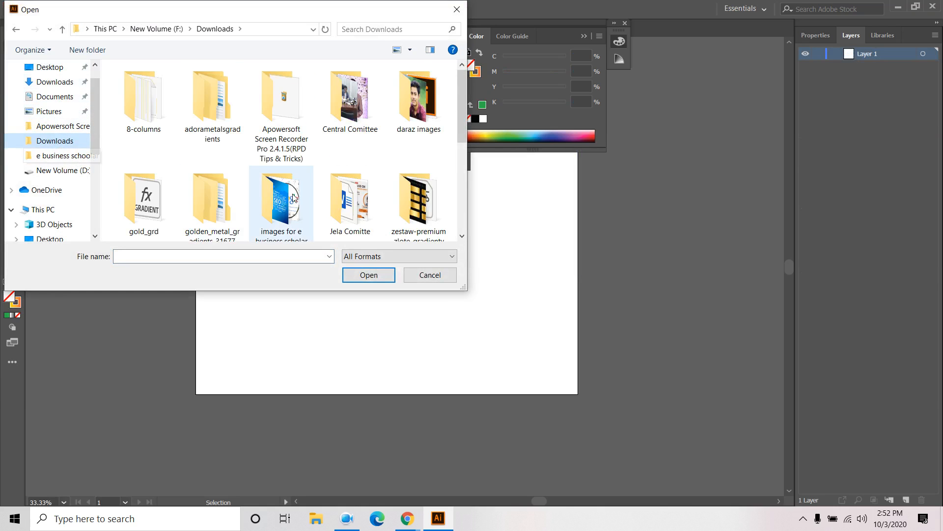
scroll(283, 147, down, 5)
click(419, 94)
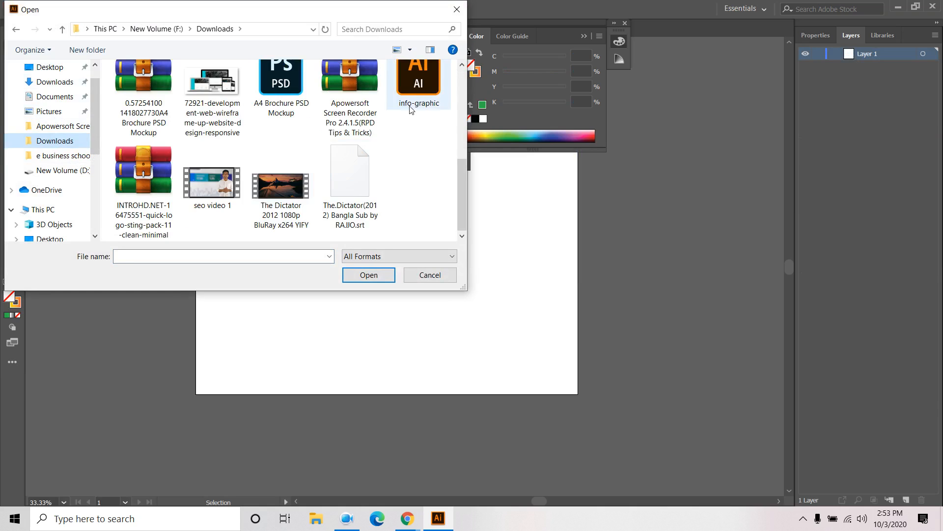
click(374, 277)
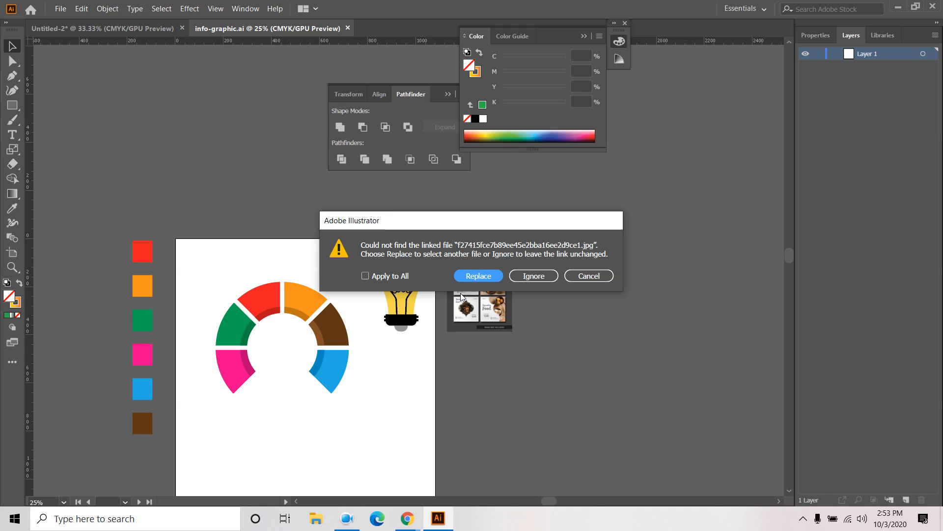
- Check the option to replace the missing linked cloud photo, cancel the file choice, and ignore the missing link
click(479, 276)
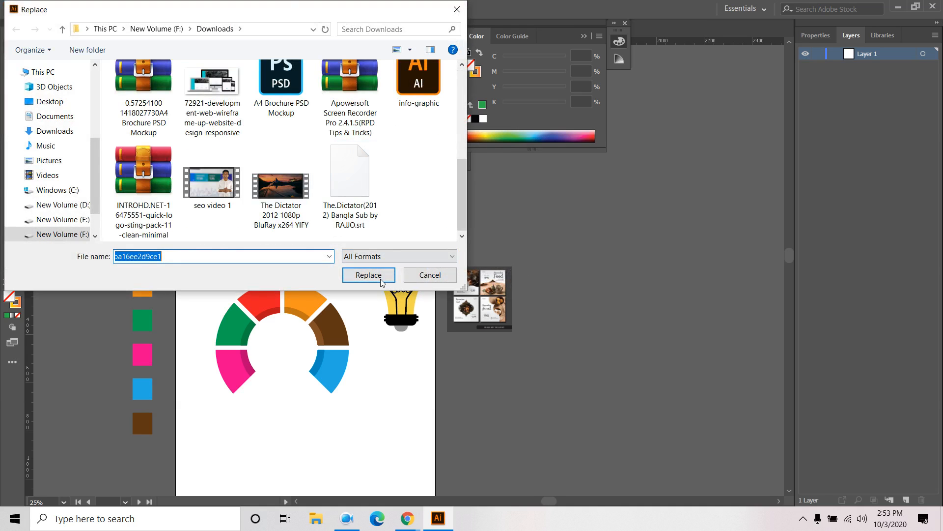
click(427, 277)
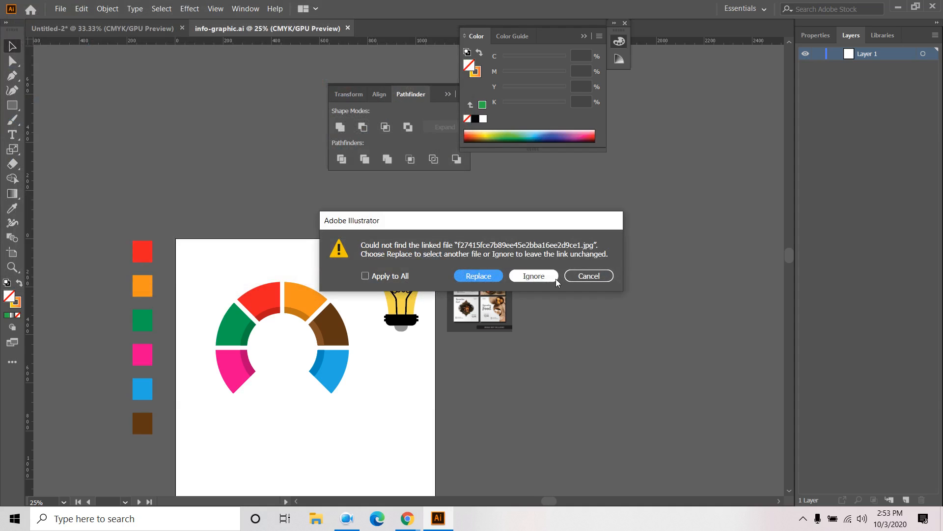
click(550, 278)
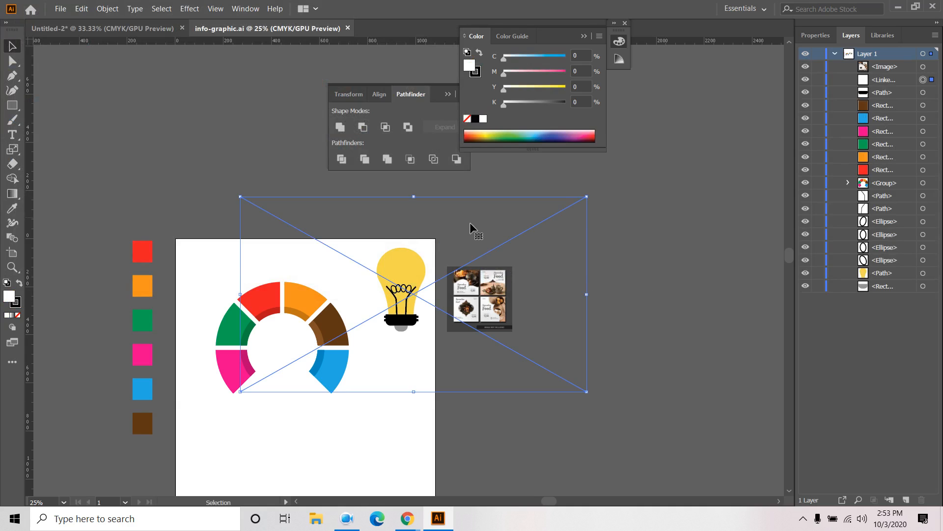
- Compare the linked photo's frame with the embedded food collage by selecting each of them in the reopened document
click(655, 244)
click(572, 254)
click(642, 234)
click(554, 238)
click(349, 517)
click(700, 314)
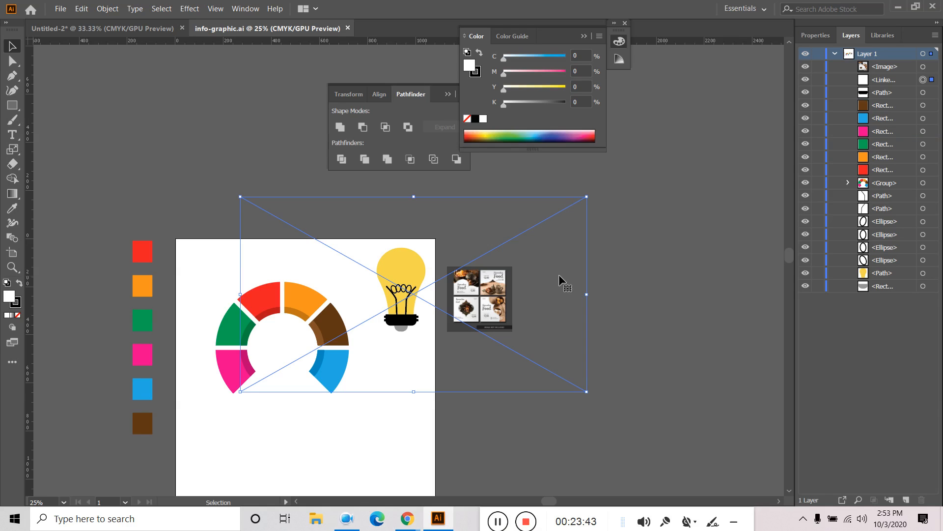
click(595, 298)
click(575, 294)
click(499, 303)
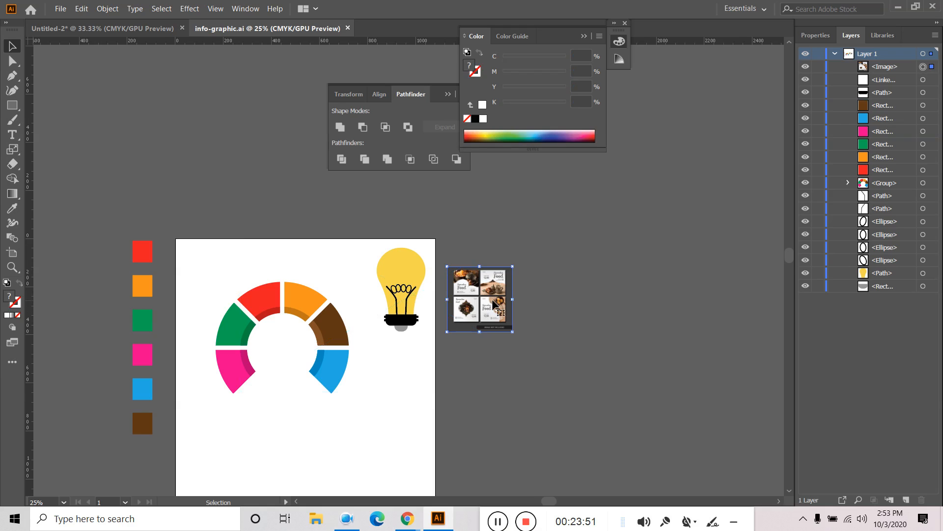
- Delete the empty linked photo frame and the embedded food collage from the document
click(582, 258)
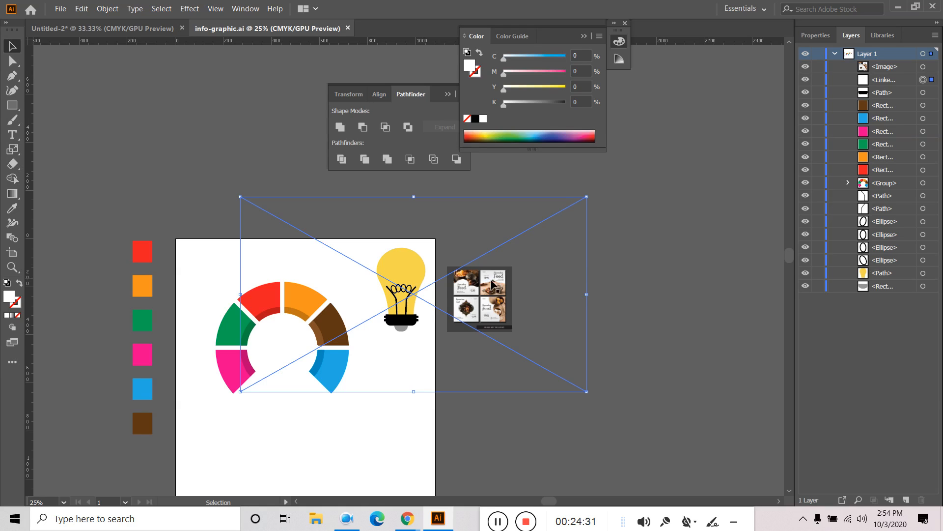
key(Delete)
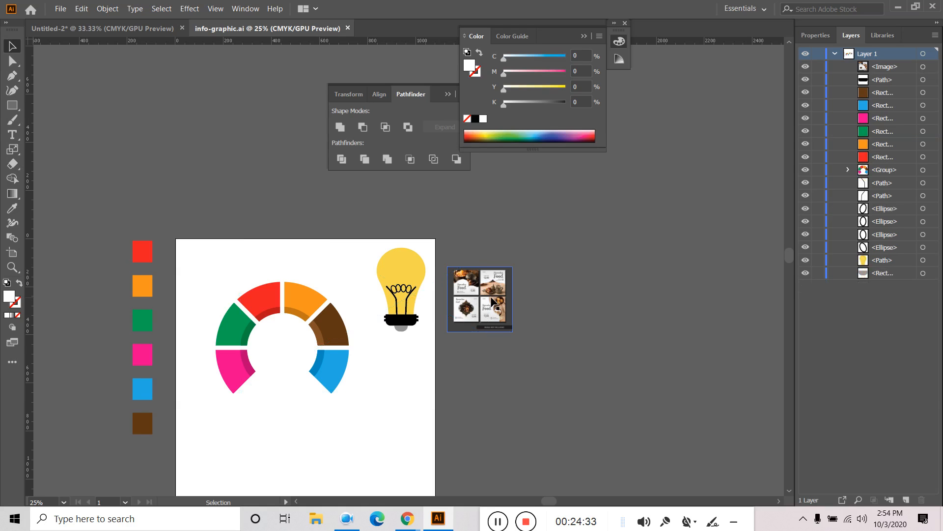
click(494, 306)
key(Delete)
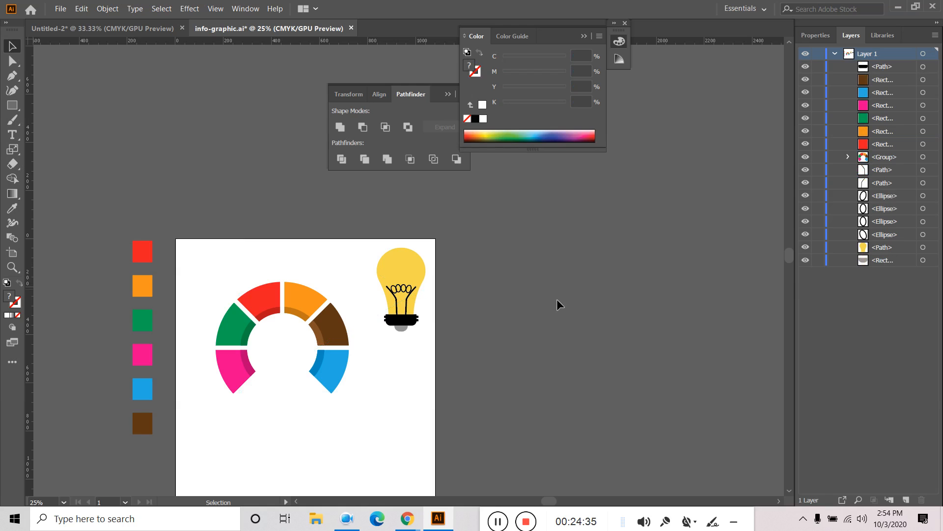
- Examine the Link option in the Place dialog for several Downloads files, toggle it for the 72921 website wireframe image, and cancel placing
click(61, 9)
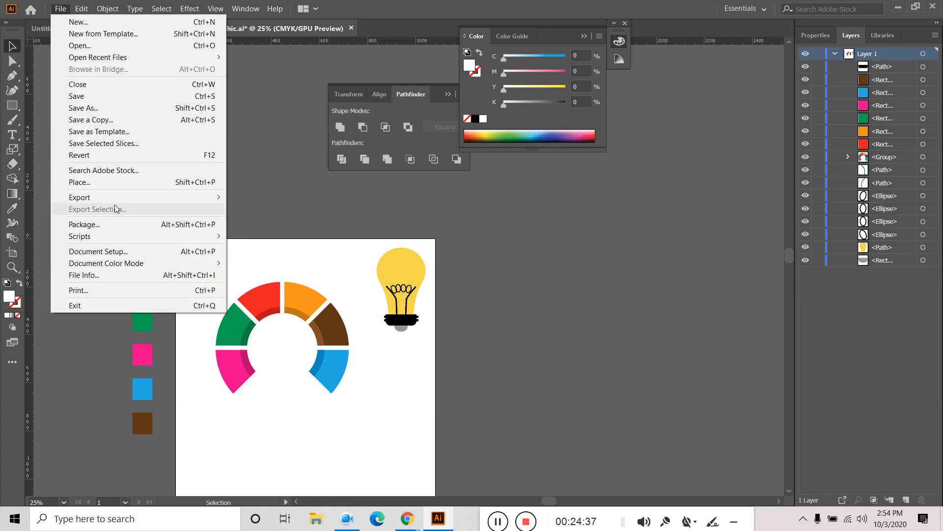
click(101, 183)
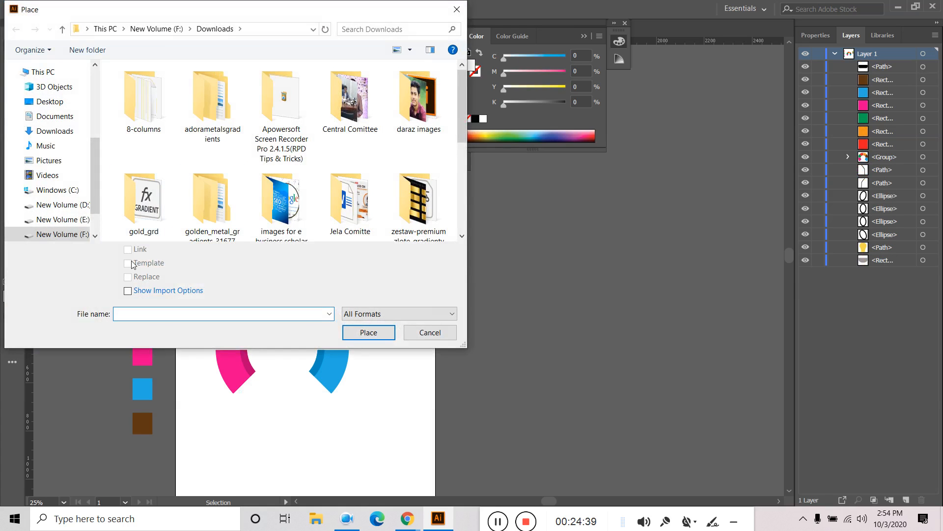
scroll(428, 217, down, 5)
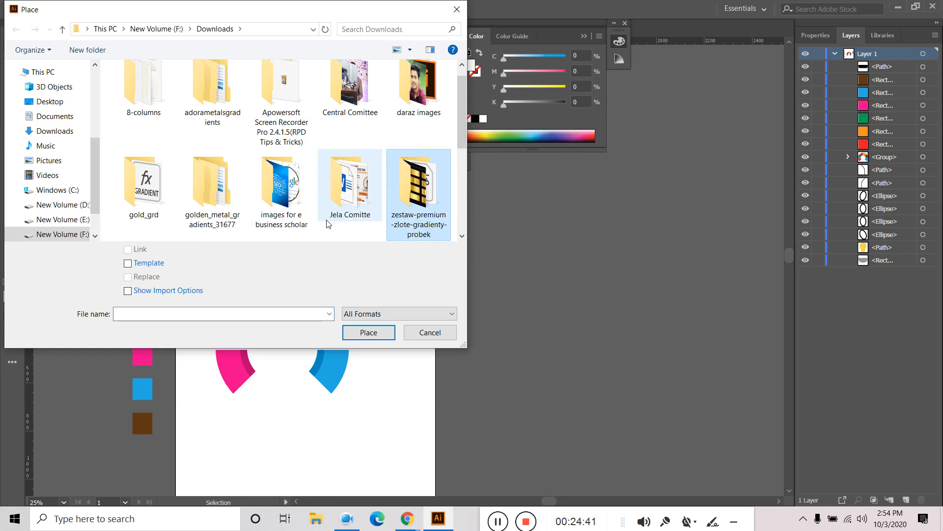
click(221, 189)
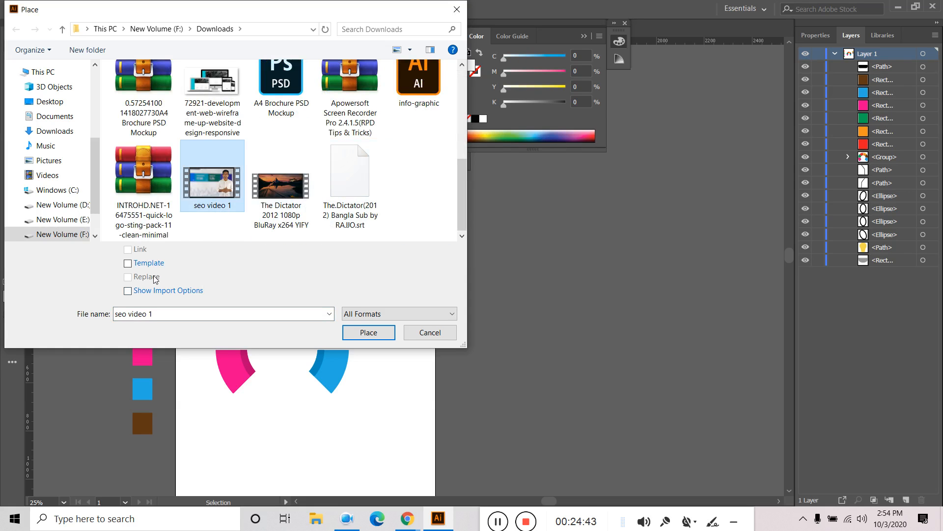
click(337, 190)
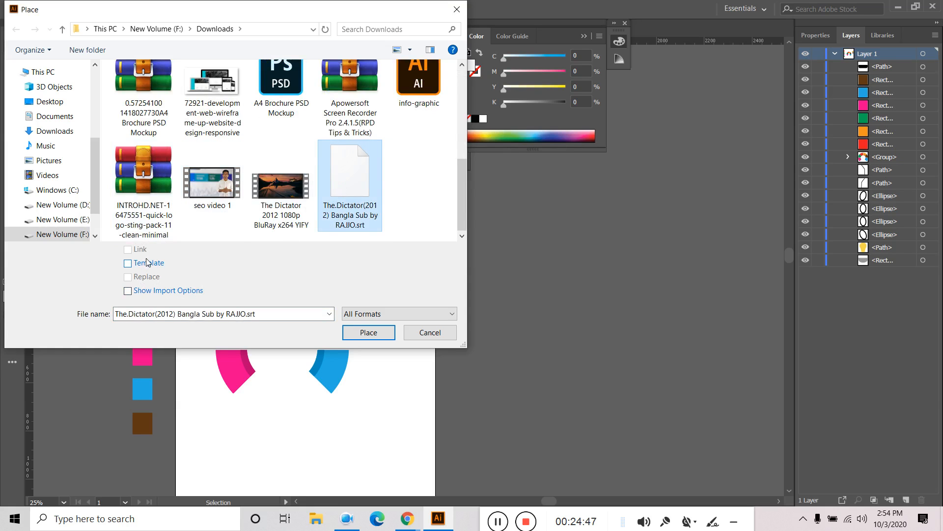
click(219, 97)
click(129, 250)
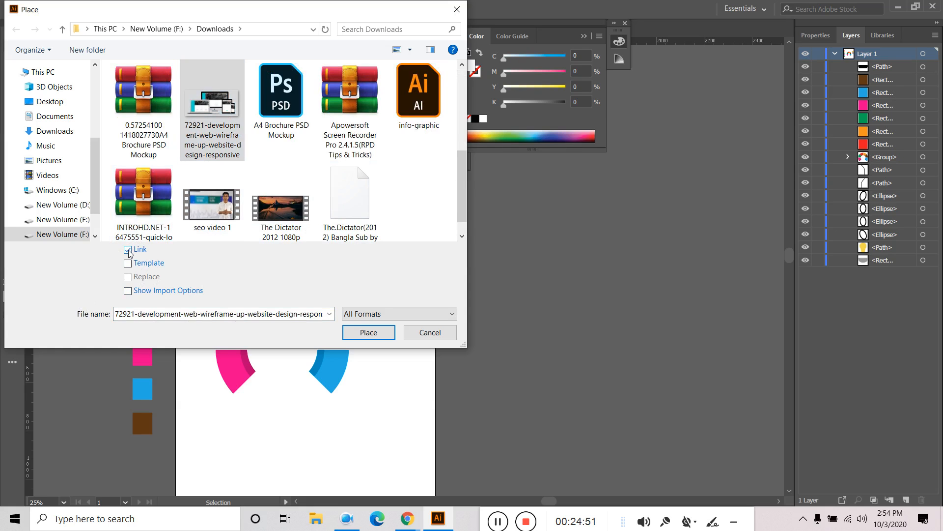
click(128, 249)
click(431, 333)
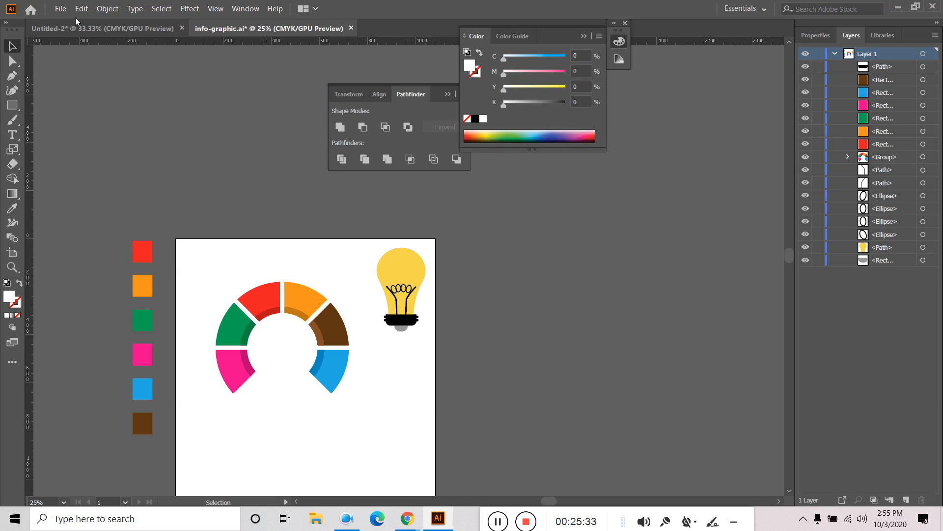
- Switch to the Untitled-2 document, draw a nearly horizontal Pen segment from the artboard's upper-left area, and undo that segment
click(101, 28)
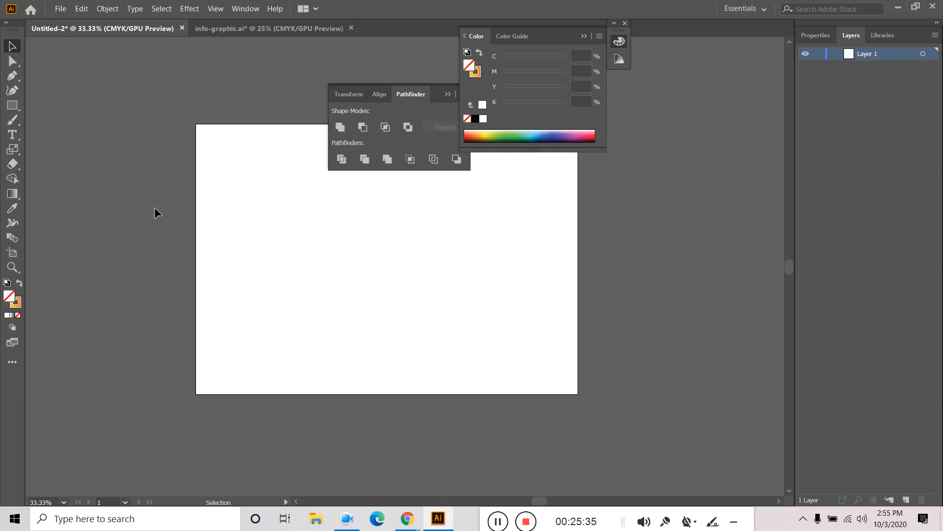
click(12, 134)
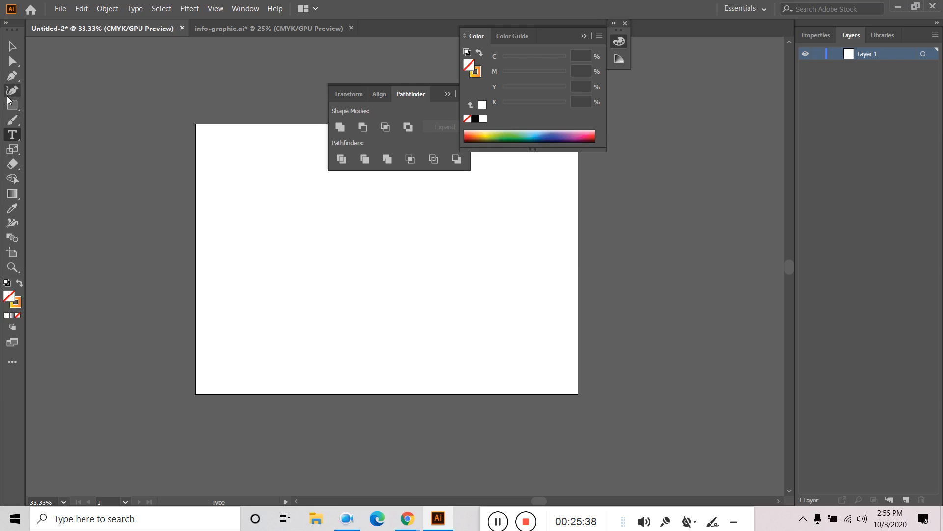
click(10, 79)
click(244, 229)
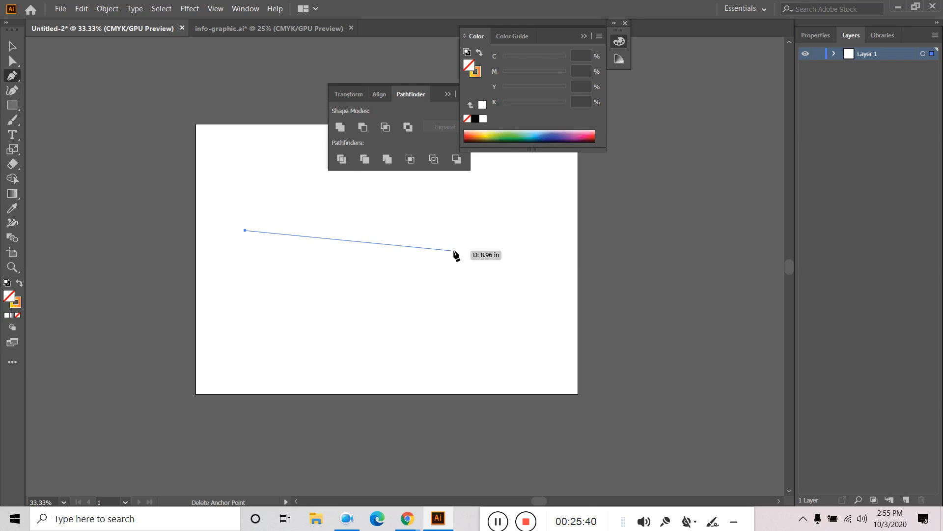
click(494, 239)
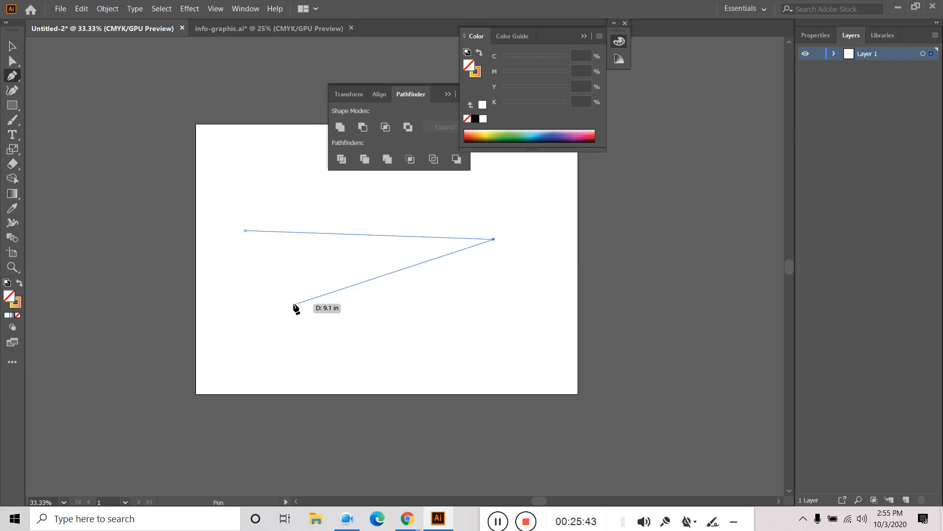
key(ctrl+z)
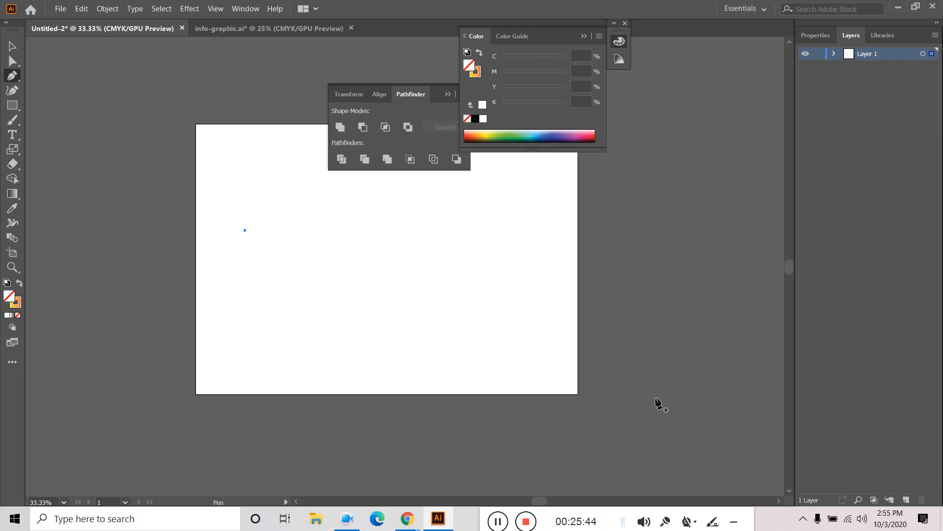
- Set the stroke weight to 18 pt for the remaining anchor point, deselect it, and ready the Pen tool
click(817, 35)
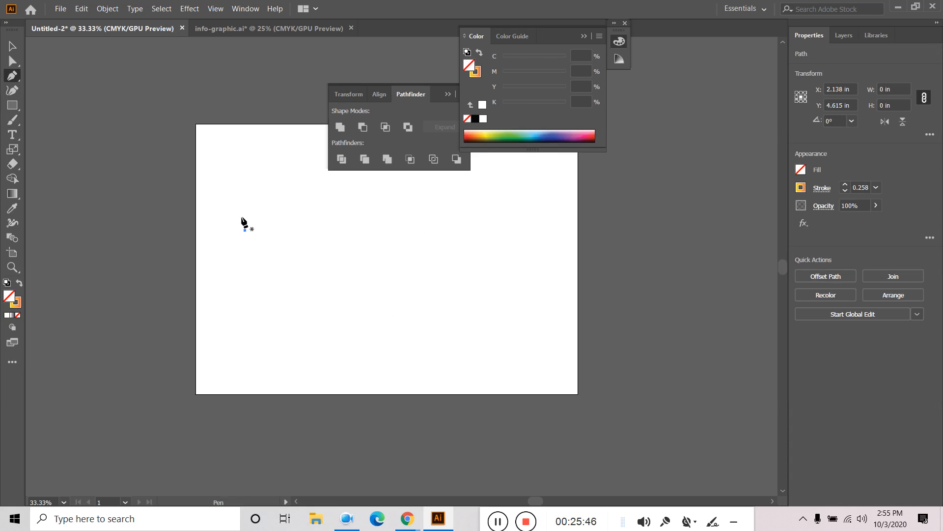
click(844, 185)
click(12, 46)
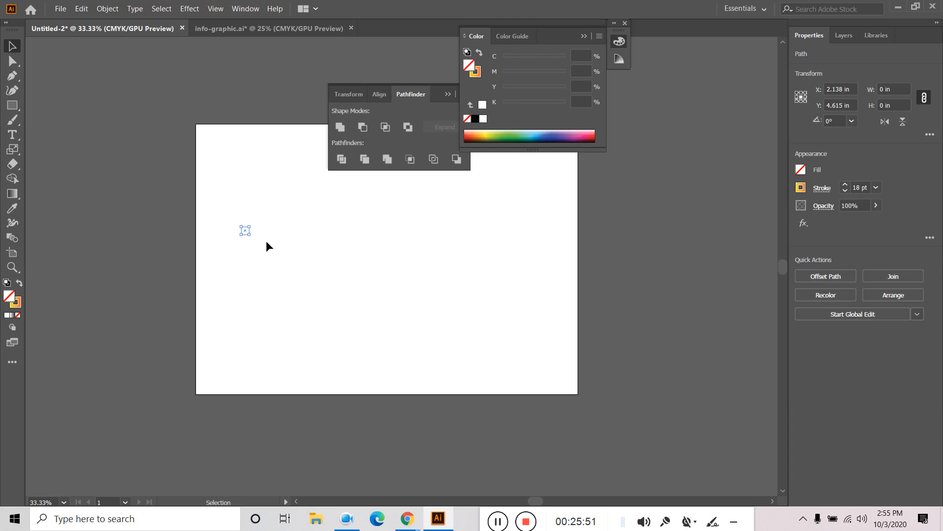
click(266, 246)
click(12, 75)
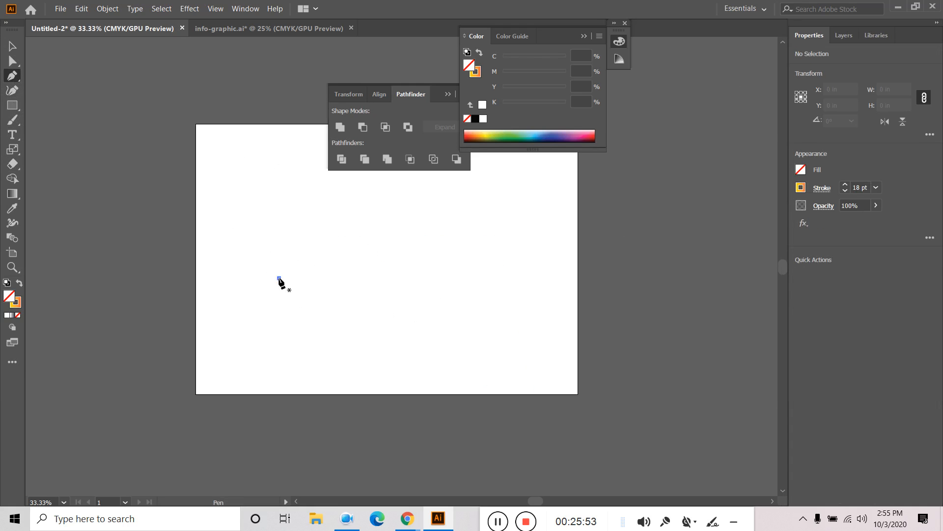
click(489, 276)
key(ctrl+z)
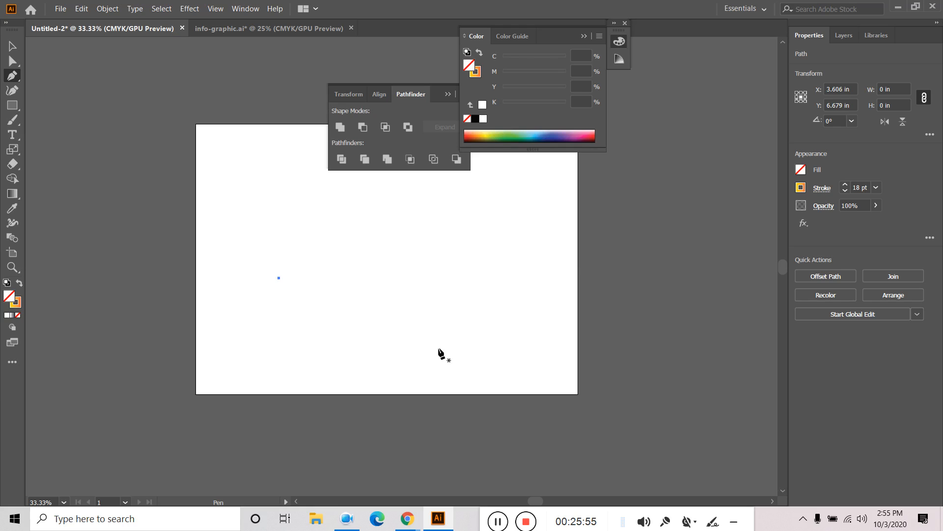
key(ctrl+z)
- Draw a horizontal Pen line about 9.5 in long across the artboard's middle and set its stroke weight to 29 pt
click(269, 259)
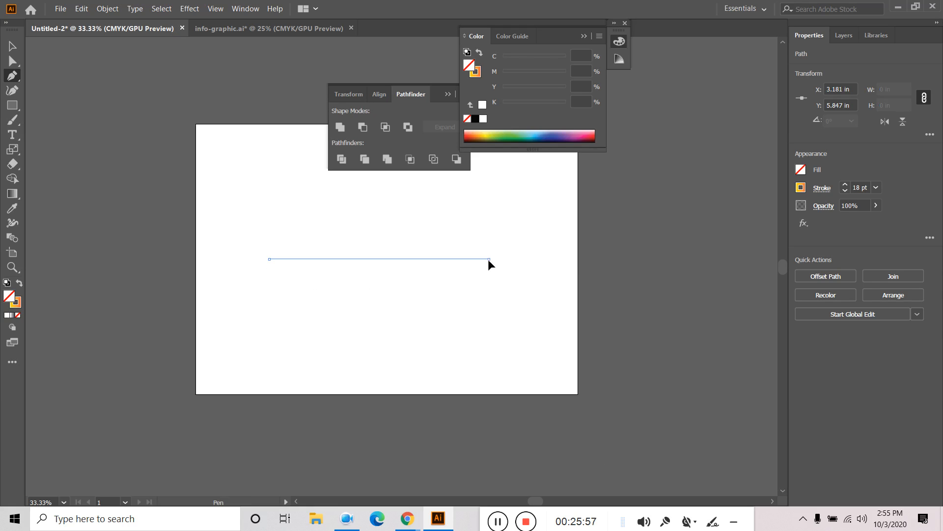
click(489, 259)
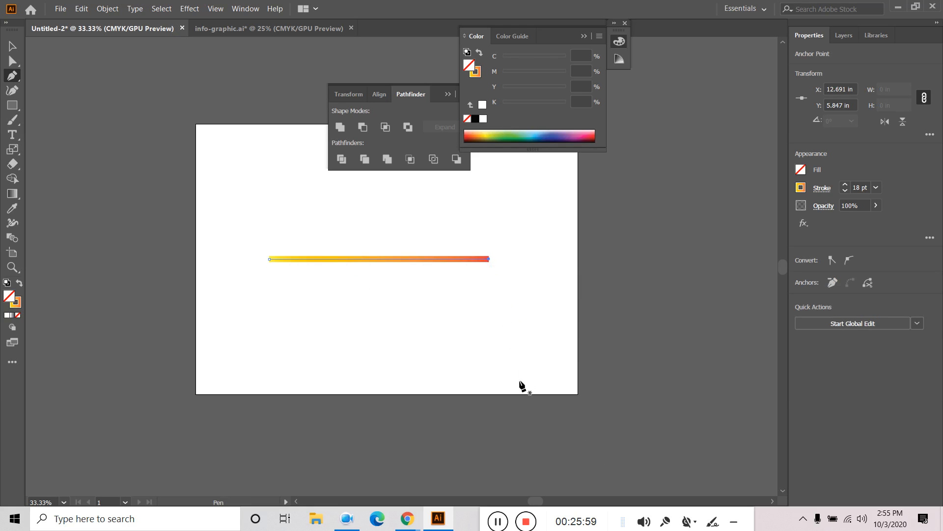
click(12, 47)
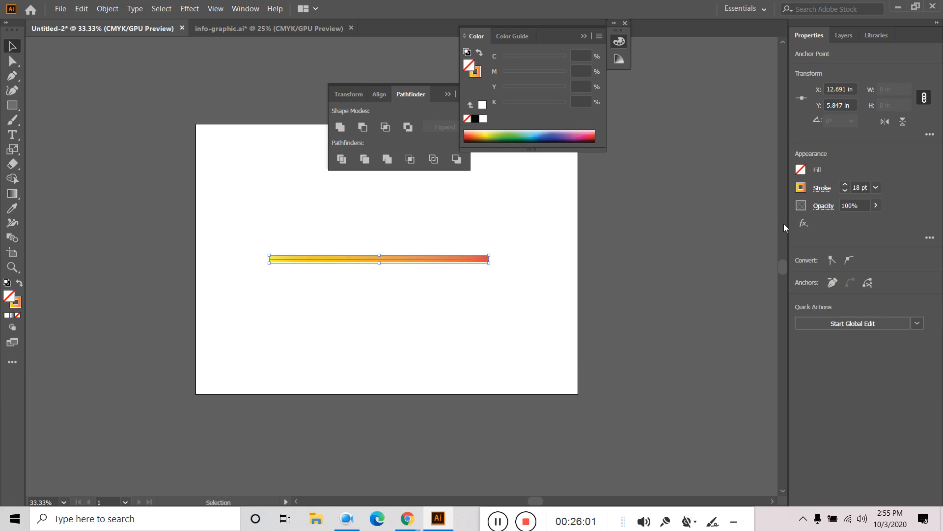
click(846, 186)
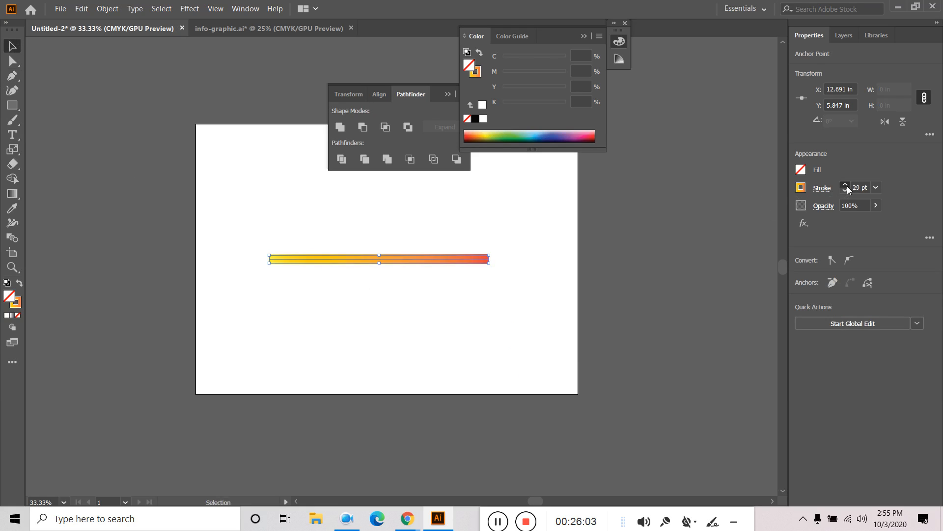
- Set the horizontal gradient line's stroke weight to 43 pt and select the whole line
click(846, 185)
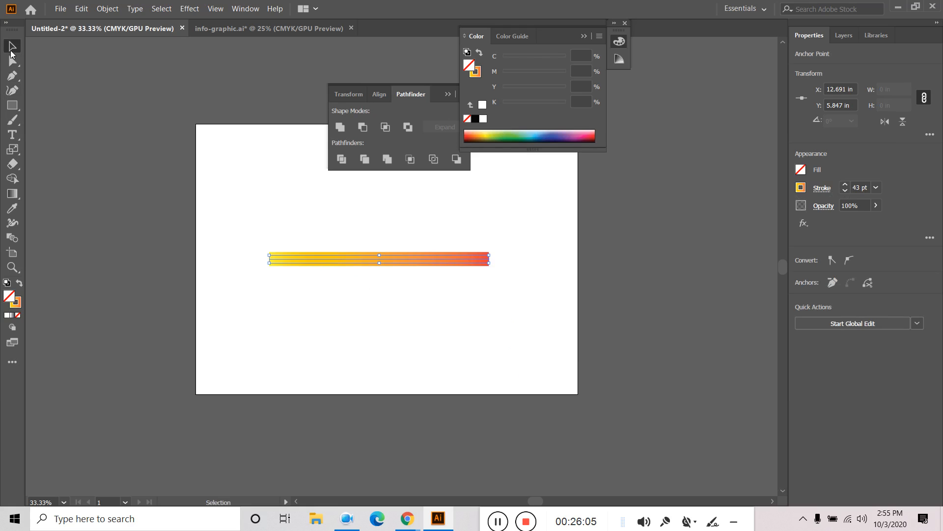
click(142, 164)
click(303, 259)
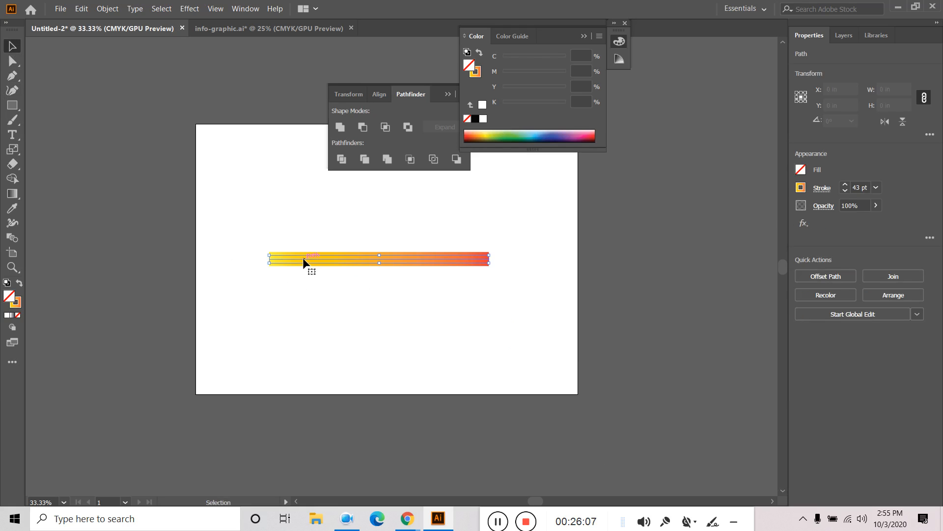
- Add a "Lorem ipsum" placeholder text object below the gradient line and select it as an object
click(13, 134)
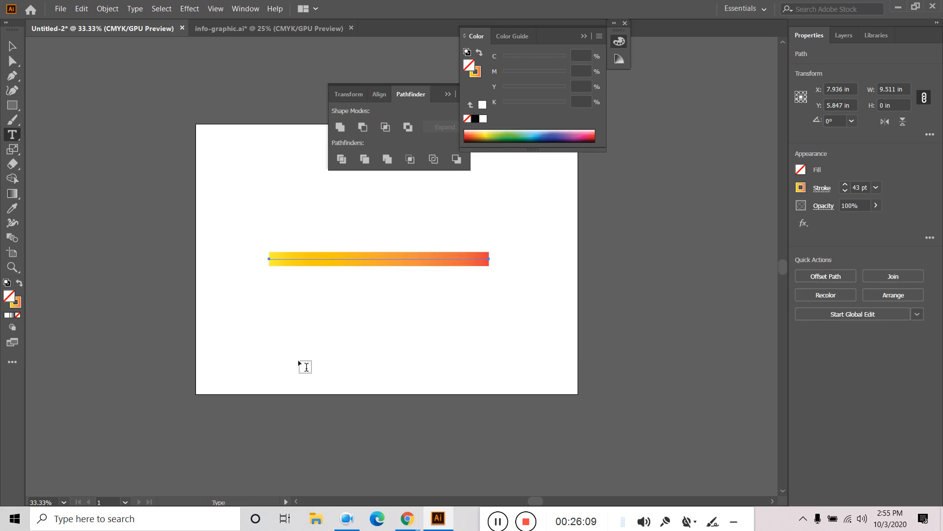
click(281, 339)
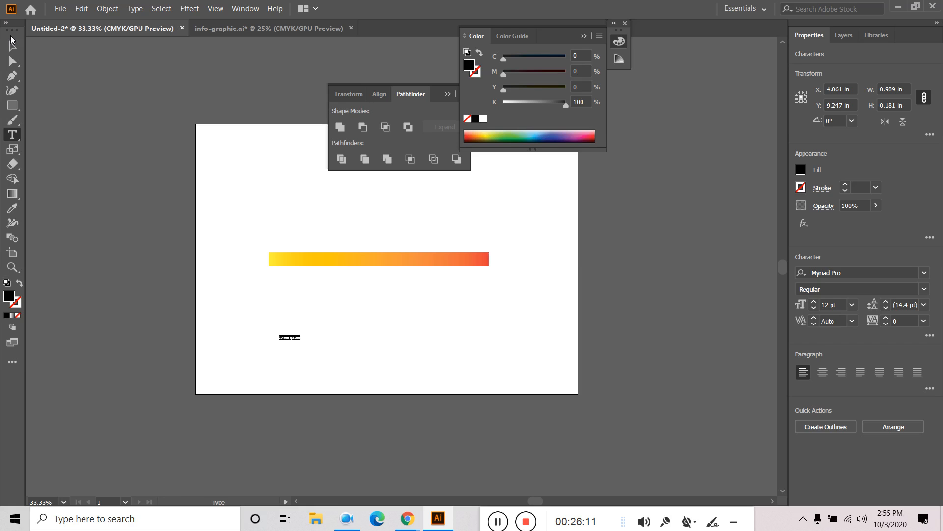
click(12, 42)
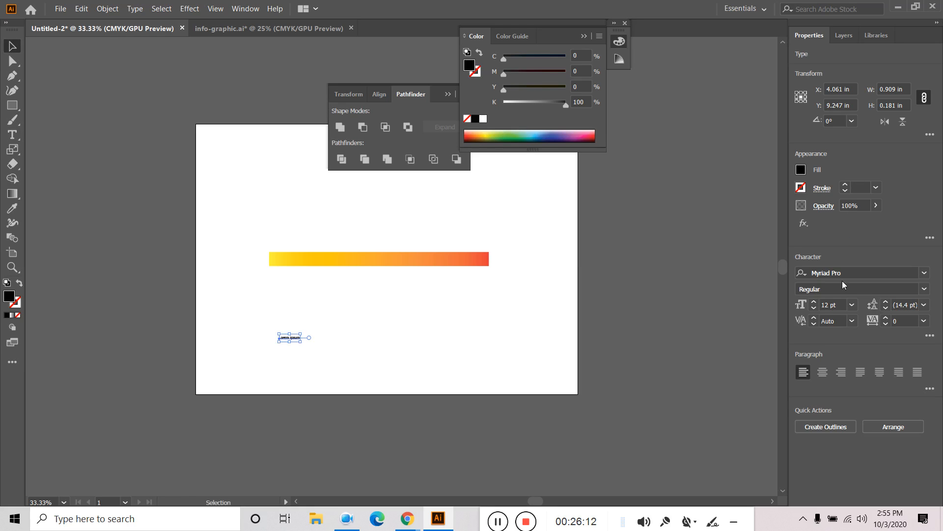
- Set the Lorem ipsum text's font to Futura Bold Condensed BT and its size to 92 pt
click(925, 273)
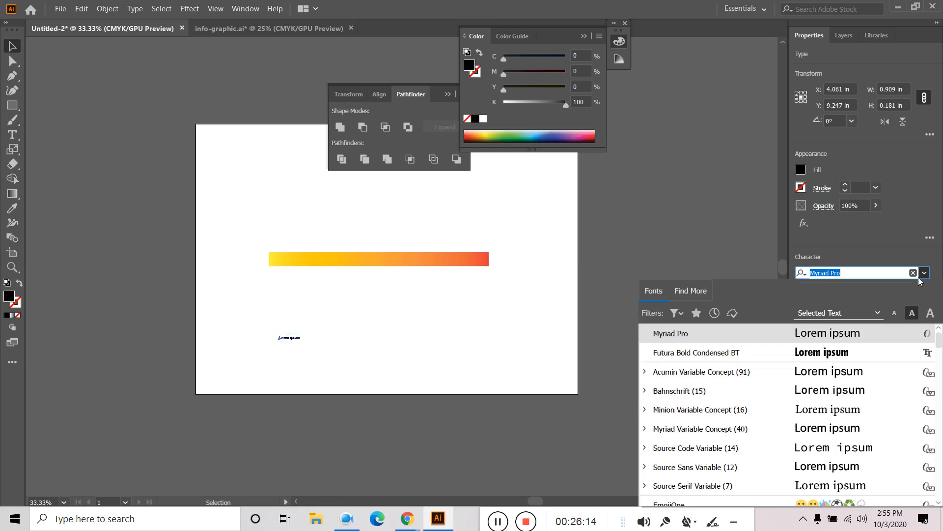
click(832, 352)
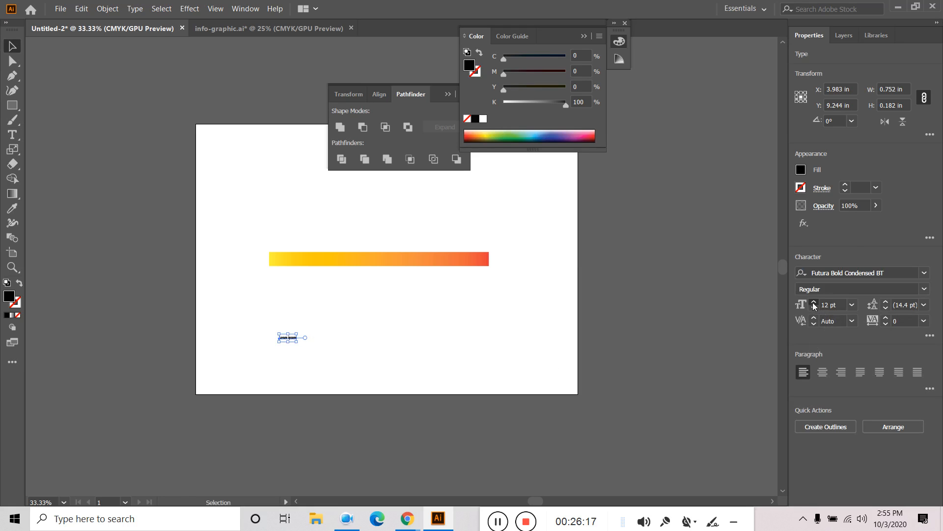
drag(814, 305, 814, 304)
click(433, 347)
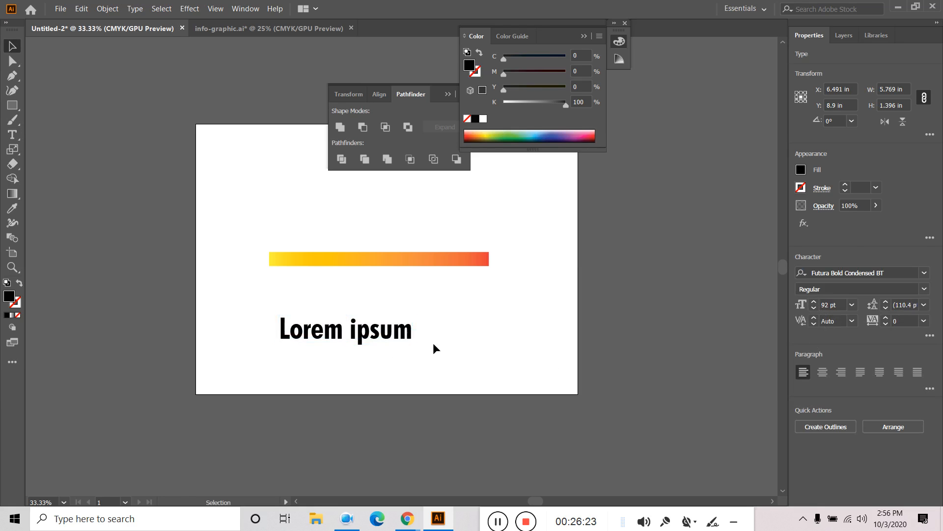
- Move the Lorem ipsum text just beneath the gradient line, aligned with the line's left end, and keep it selected
drag(384, 330, 372, 302)
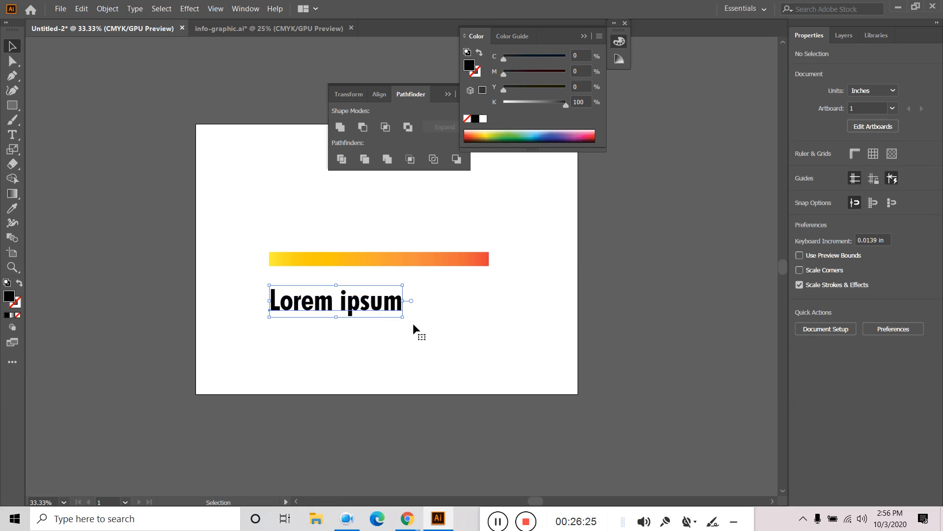
click(485, 371)
click(398, 314)
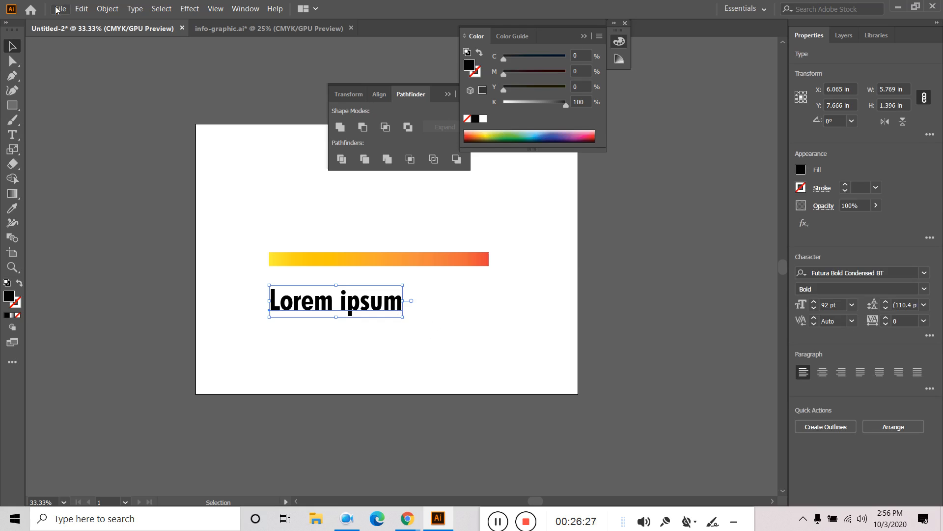
- Compare the Expand options offered for the Lorem ipsum text and for the gradient line, cancelling the dialog each time
click(108, 9)
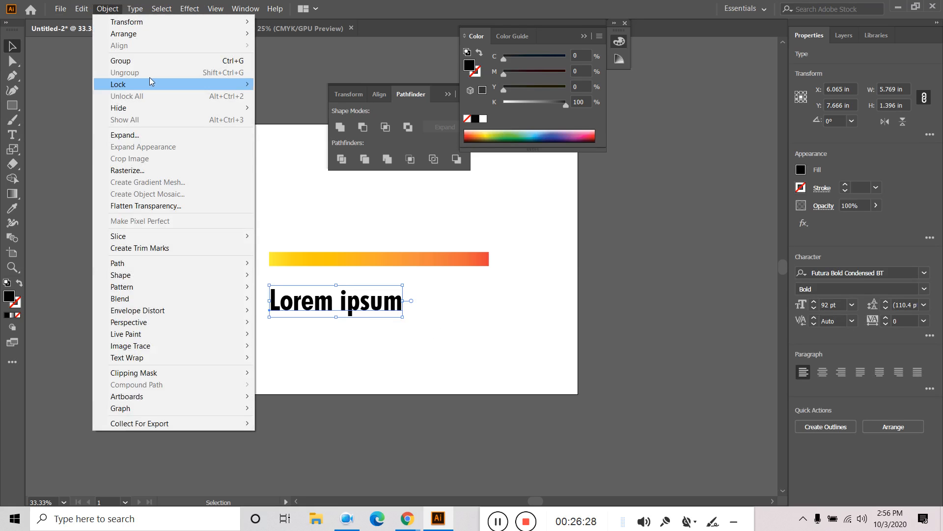
click(170, 137)
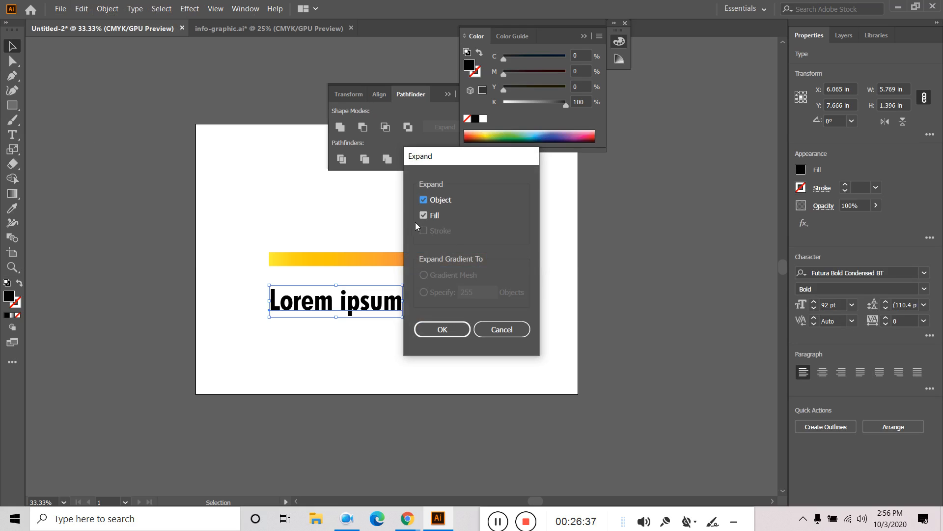
click(502, 330)
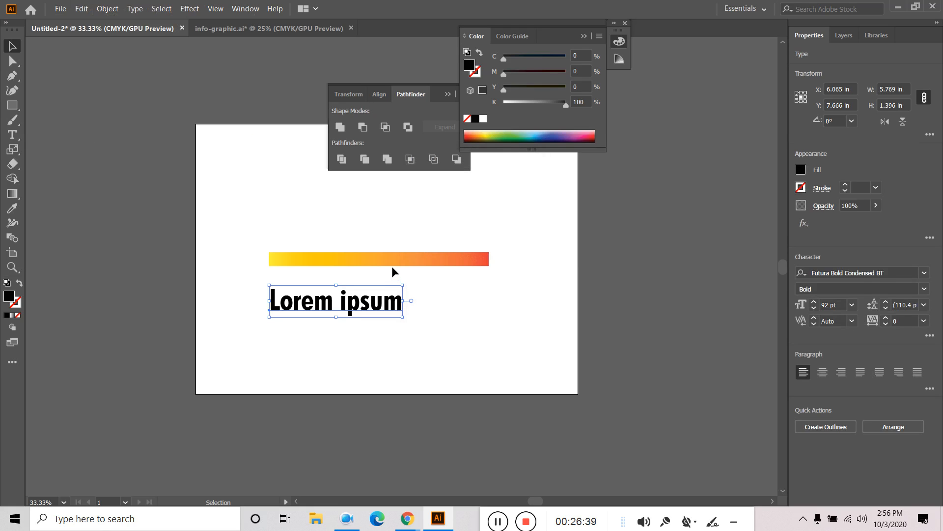
click(371, 258)
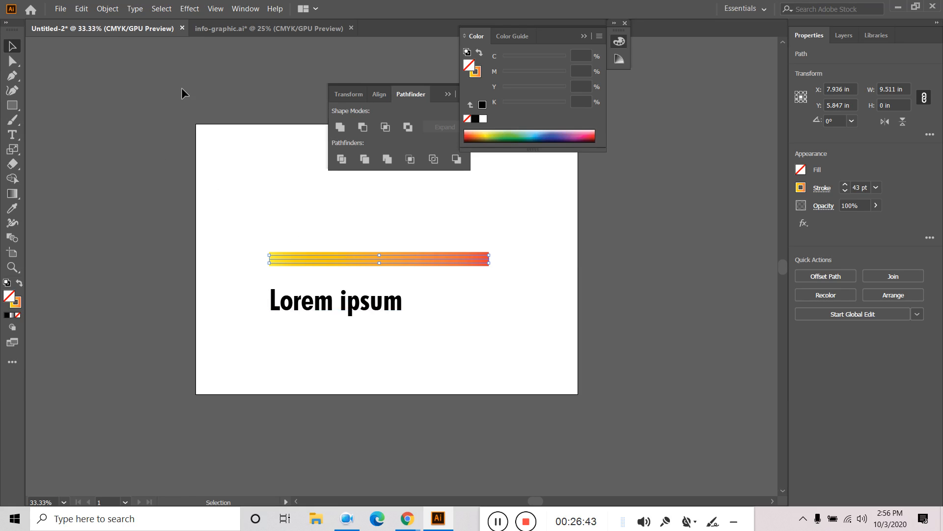
click(106, 9)
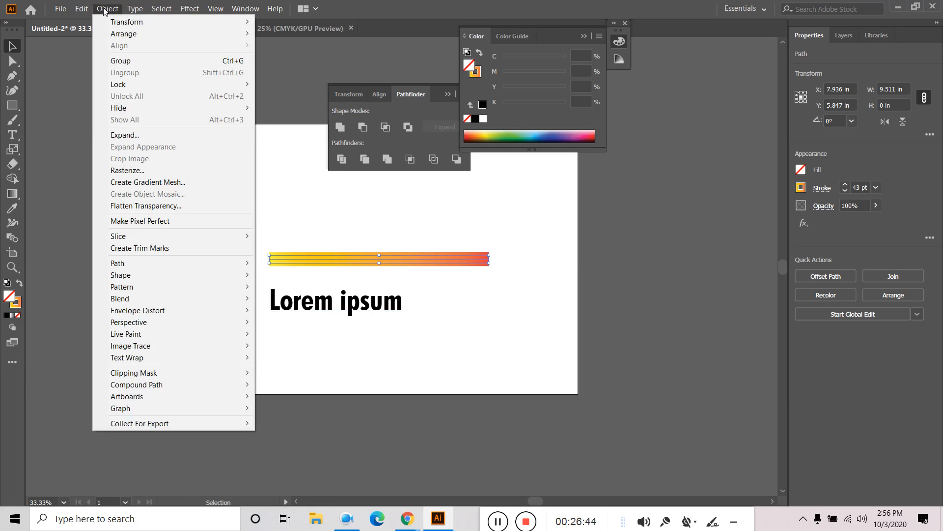
click(141, 138)
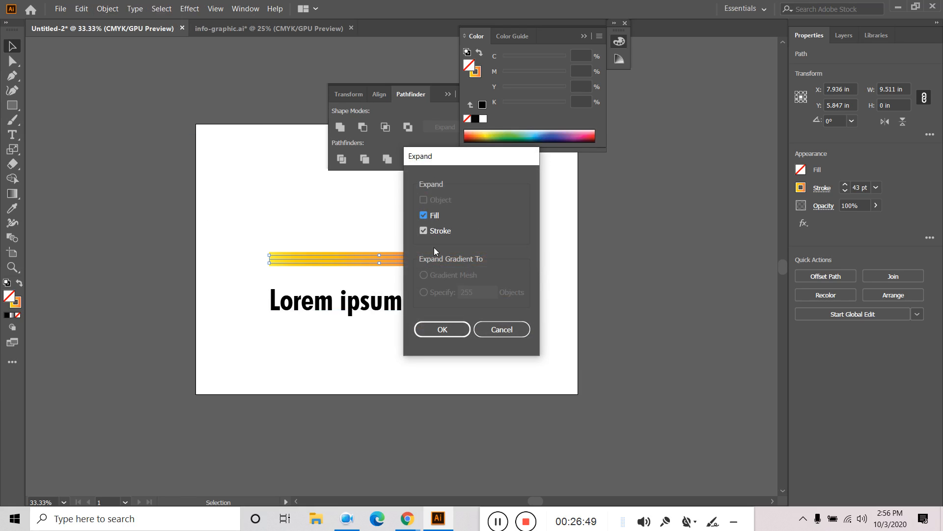
click(508, 332)
click(381, 304)
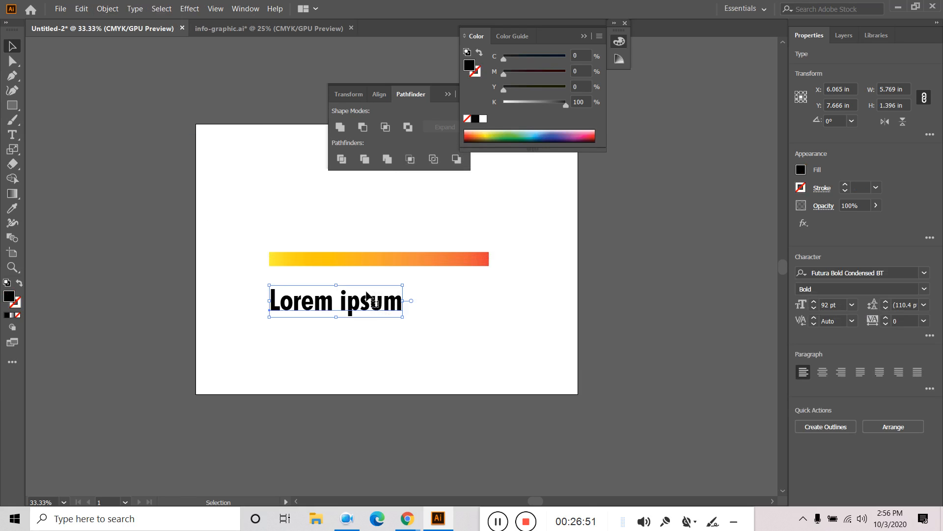
click(102, 11)
click(150, 138)
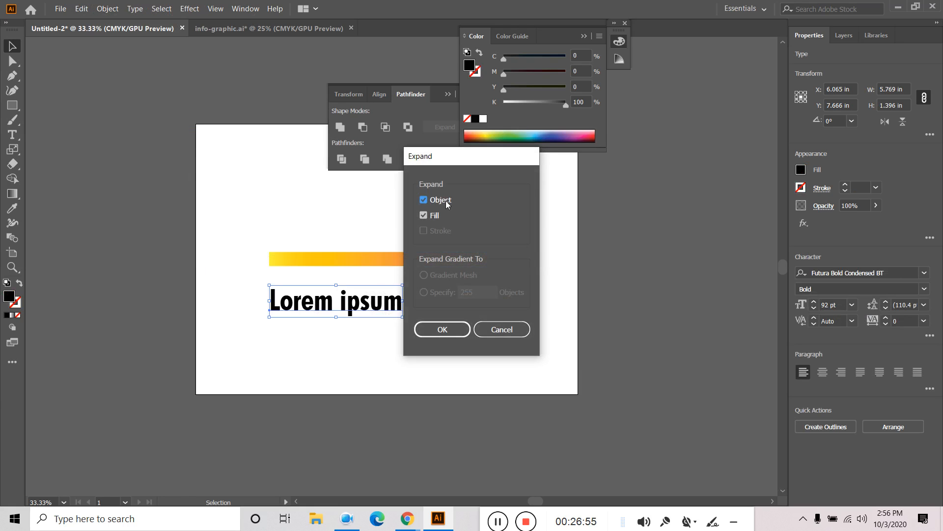
click(504, 330)
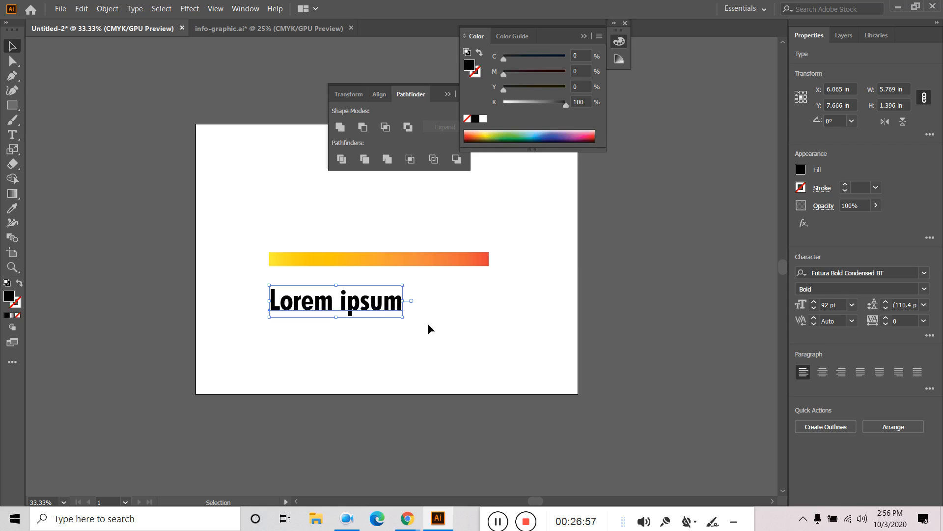
- Expand the Lorem ipsum text with the Object and Fill options enabled, and deselect it
click(108, 8)
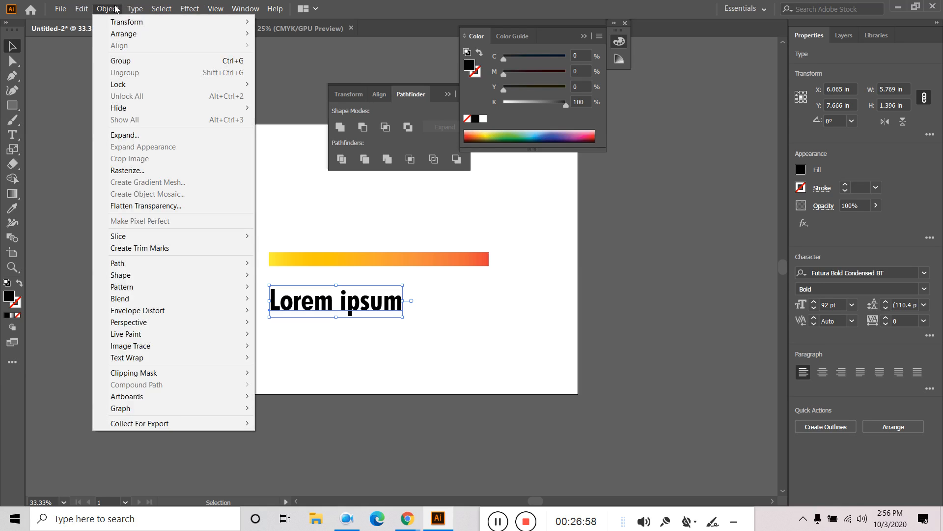
click(156, 134)
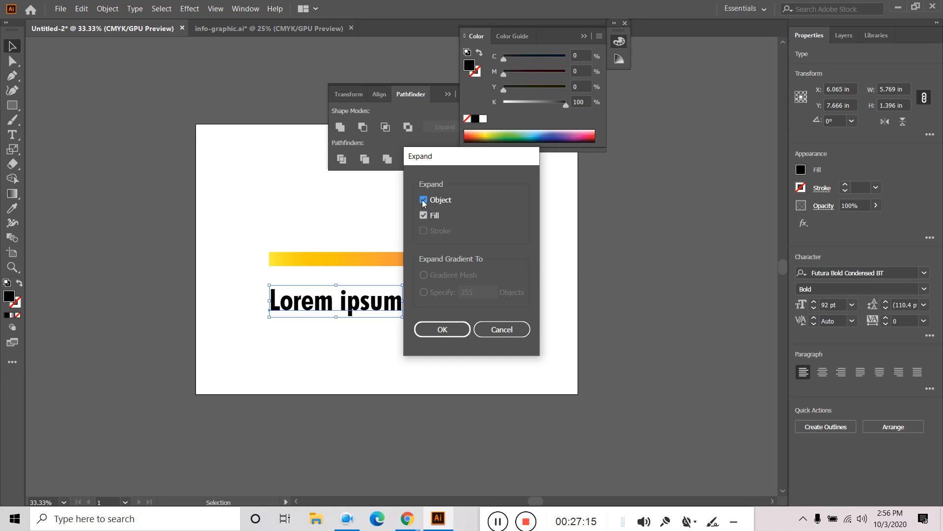
click(448, 328)
click(355, 329)
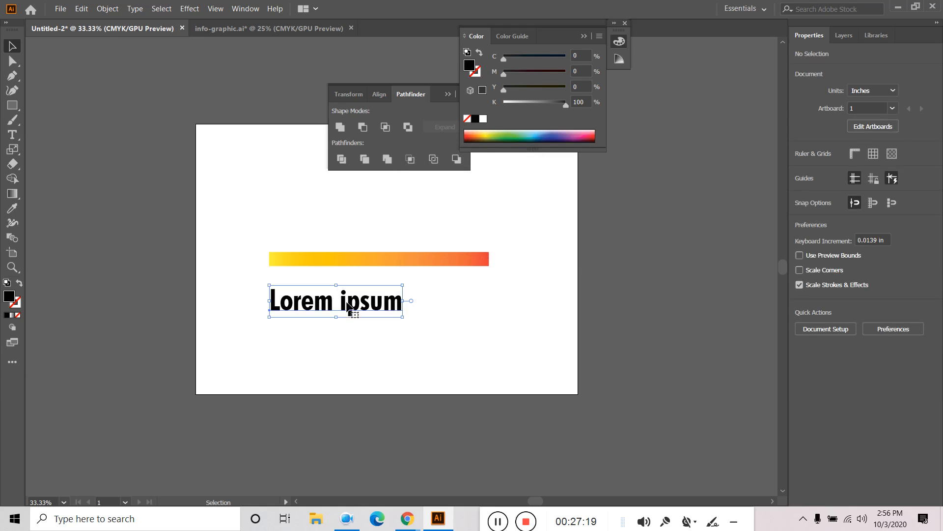
- Inspect the Lorem ipsum group in isolation mode, cancel the Move dialog, and exit isolation mode
double_click(348, 307)
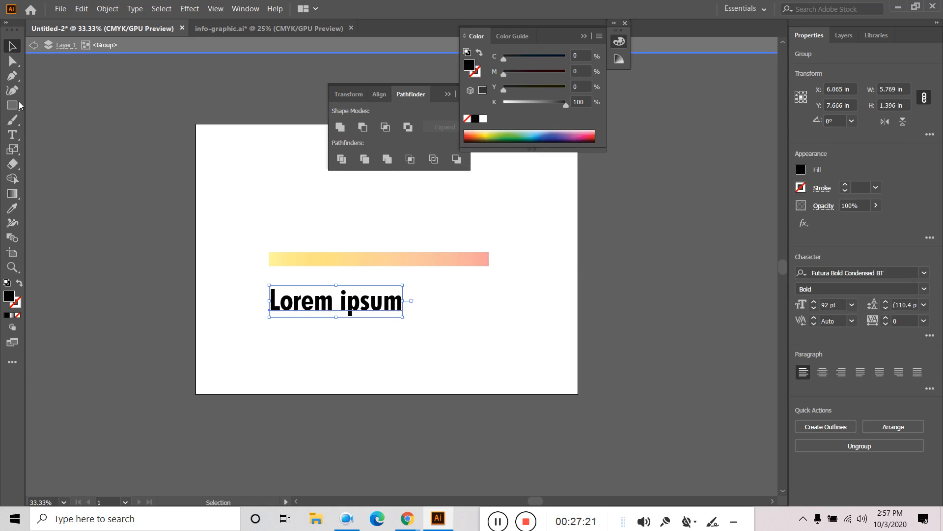
double_click(11, 47)
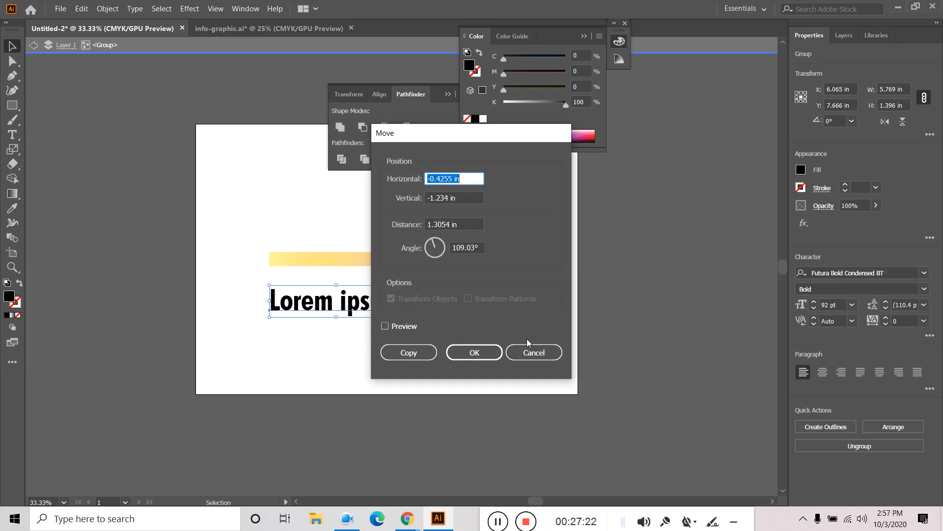
click(531, 351)
click(33, 45)
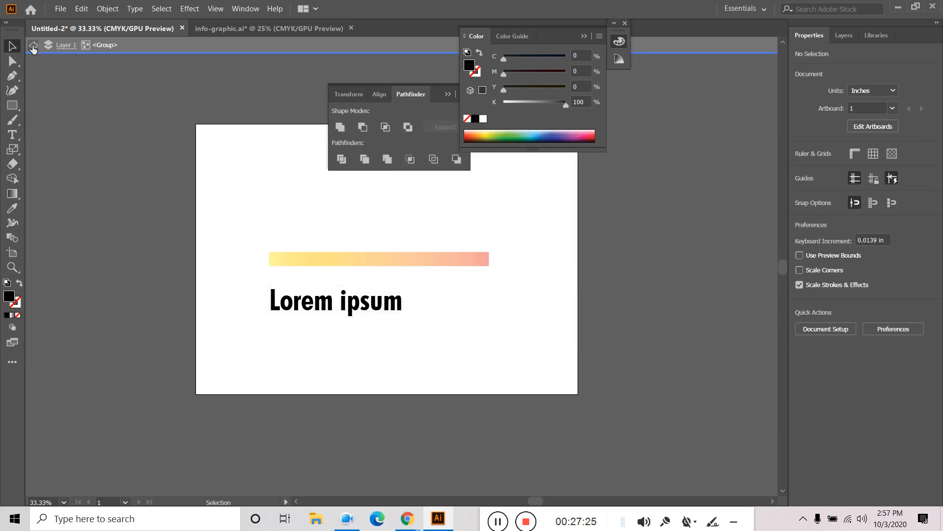
click(33, 46)
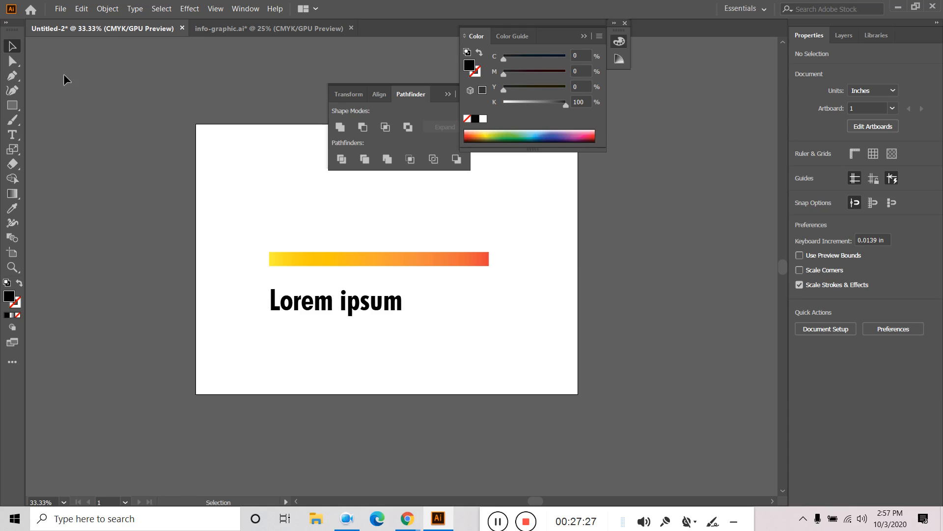
- Examine the Lorem ipsum group and the line in Outline view, and return to GPU Preview
click(357, 321)
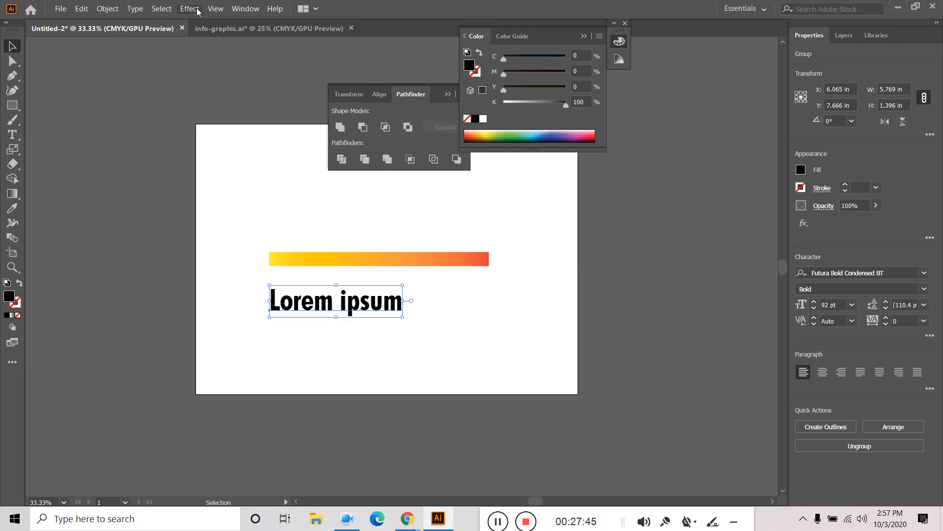
click(216, 9)
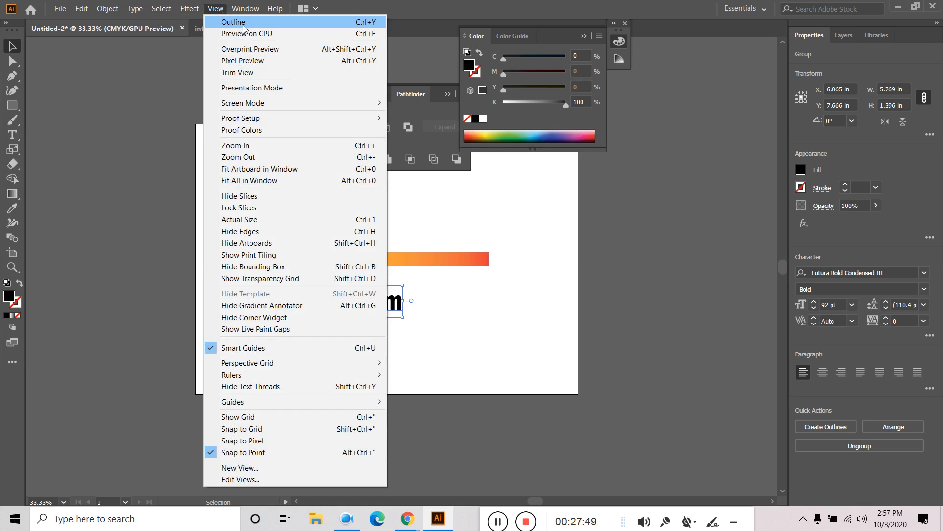
click(242, 22)
click(446, 325)
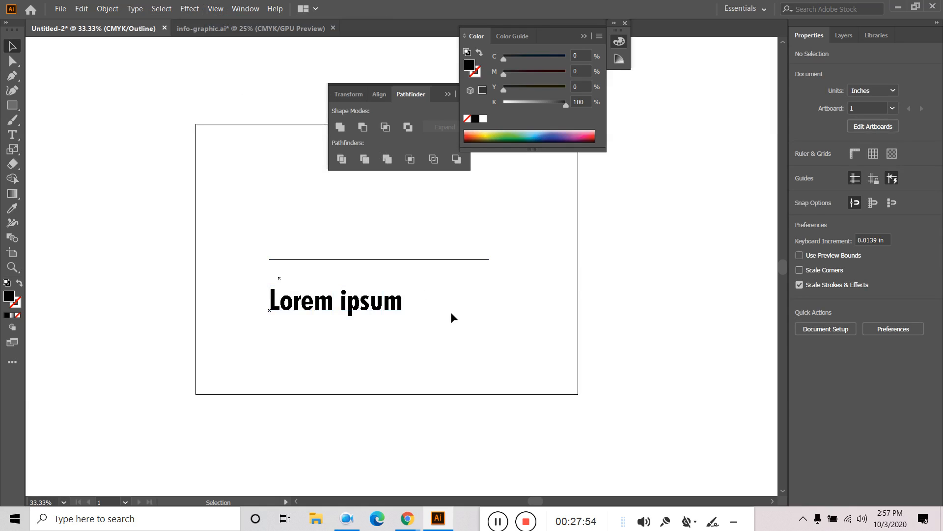
click(381, 304)
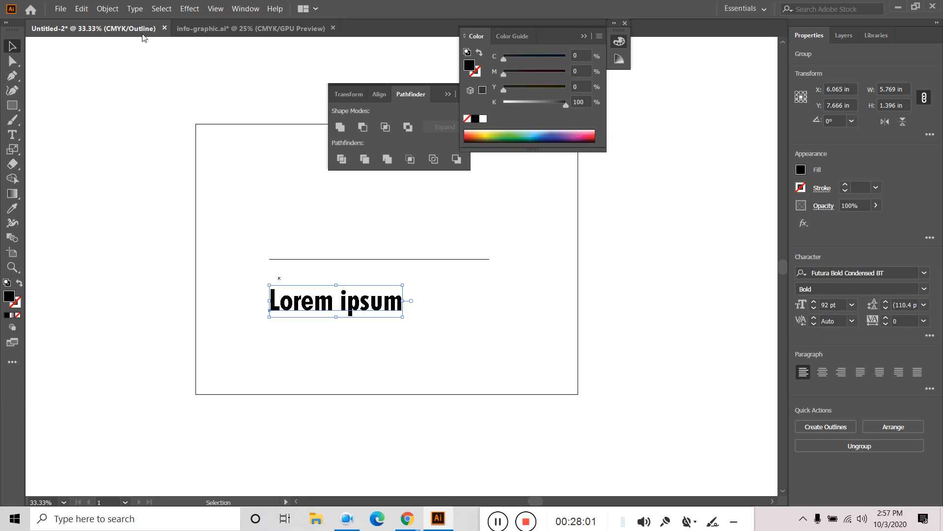
click(215, 9)
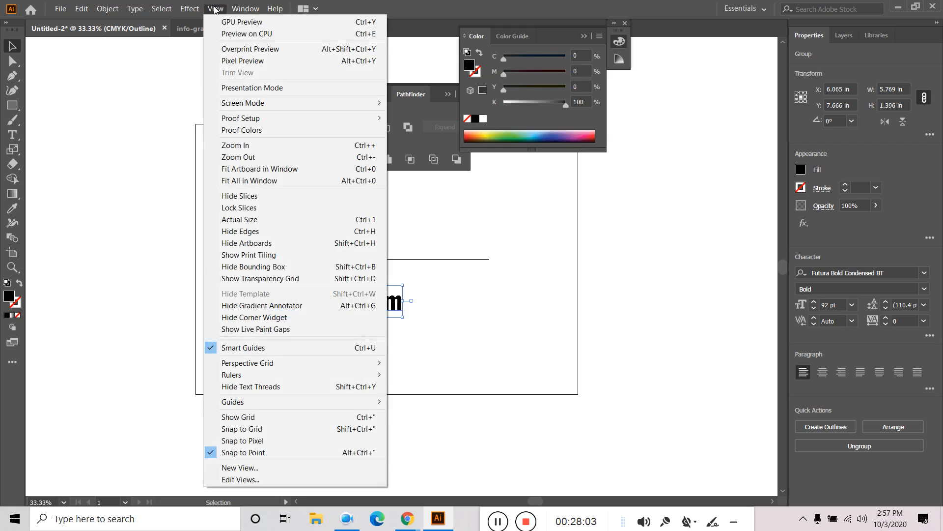
click(242, 22)
click(438, 325)
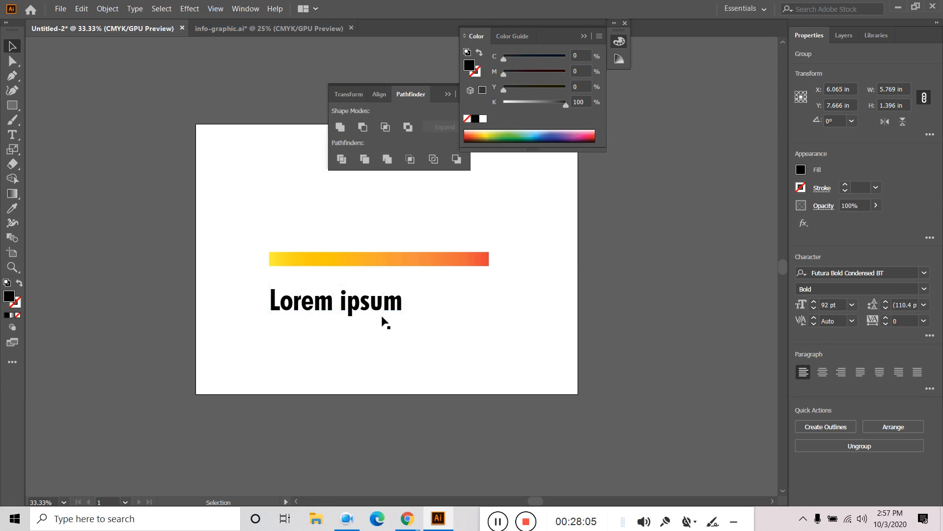
- Expand the Lorem ipsum group once more with Object and Fill enabled, converting its letters to paths
click(372, 311)
click(107, 8)
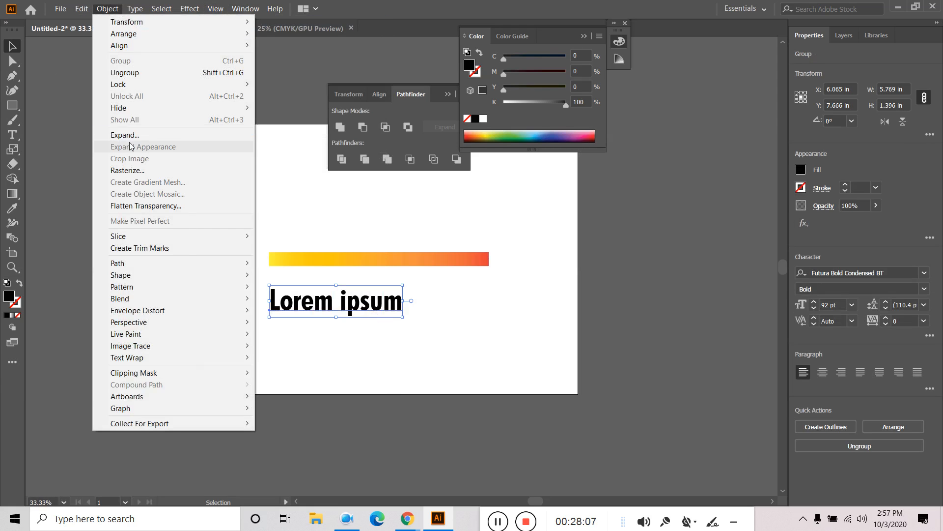
click(142, 136)
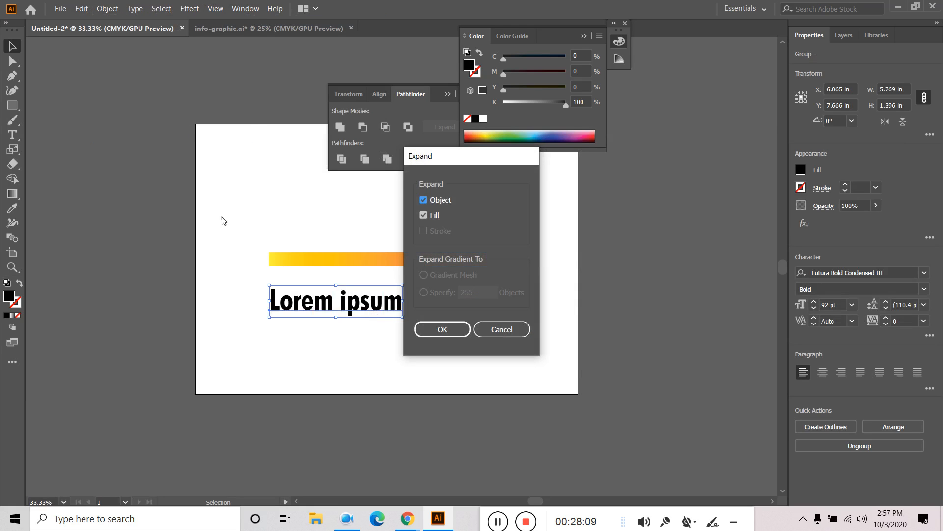
click(450, 325)
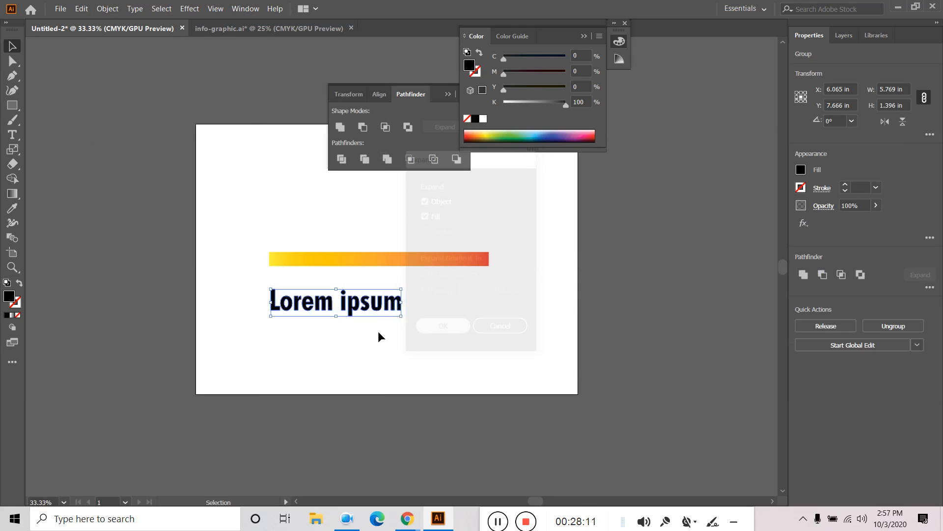
- Examine the expanded Lorem ipsum letters and the line in Outline view, selecting them together
click(387, 340)
click(396, 306)
click(486, 372)
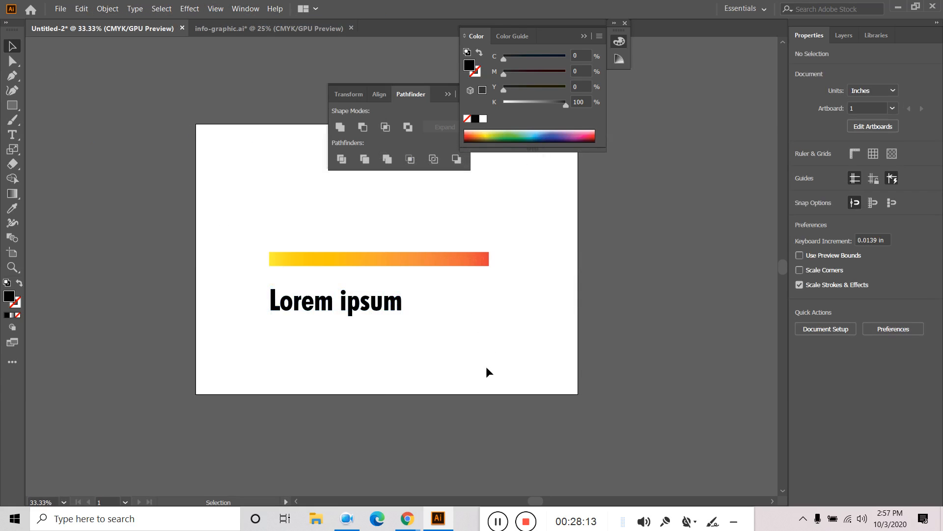
click(222, 11)
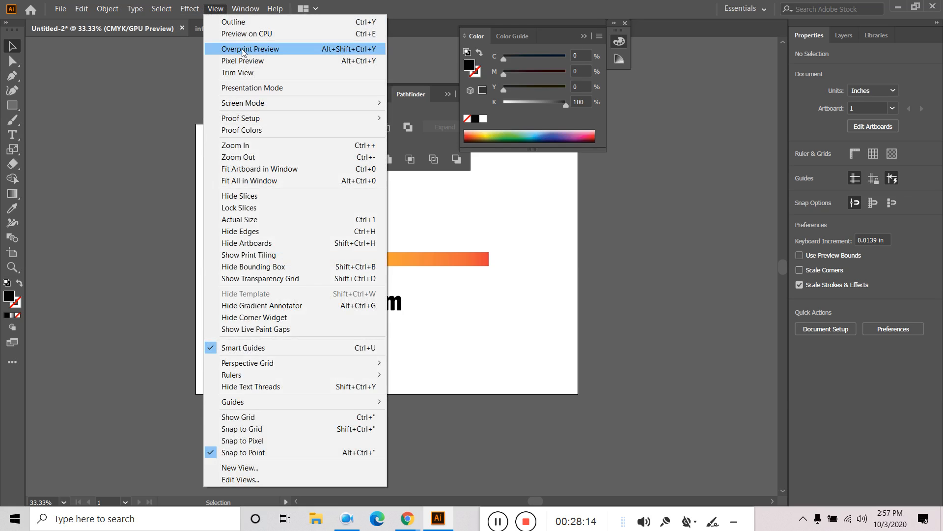
click(247, 22)
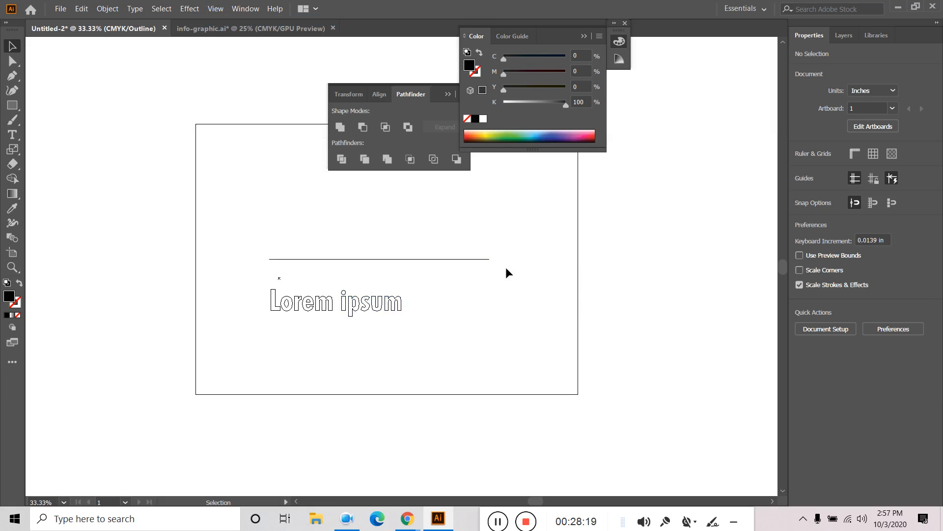
drag(255, 240, 532, 349)
click(459, 346)
drag(243, 244, 275, 295)
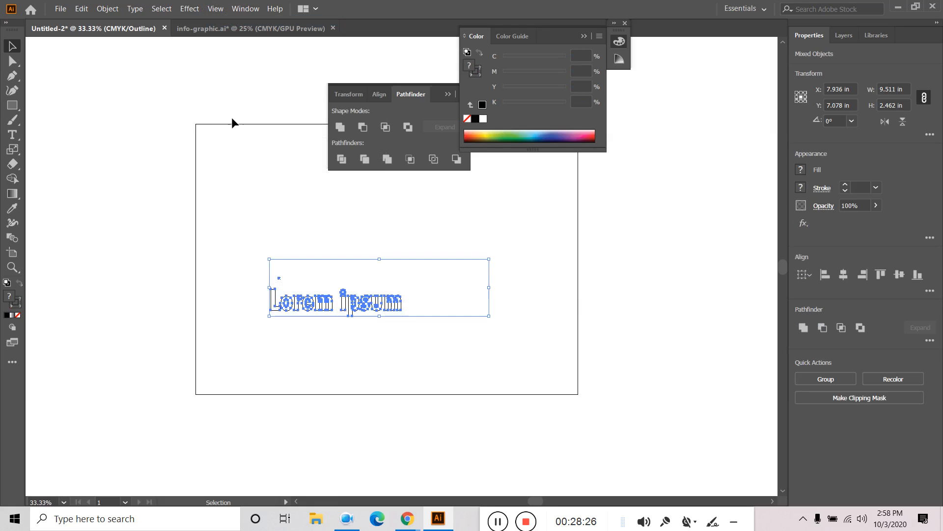
- Switch to info-graphic.ai, examine its artwork in Outline view, and return it to GPU Preview
click(226, 28)
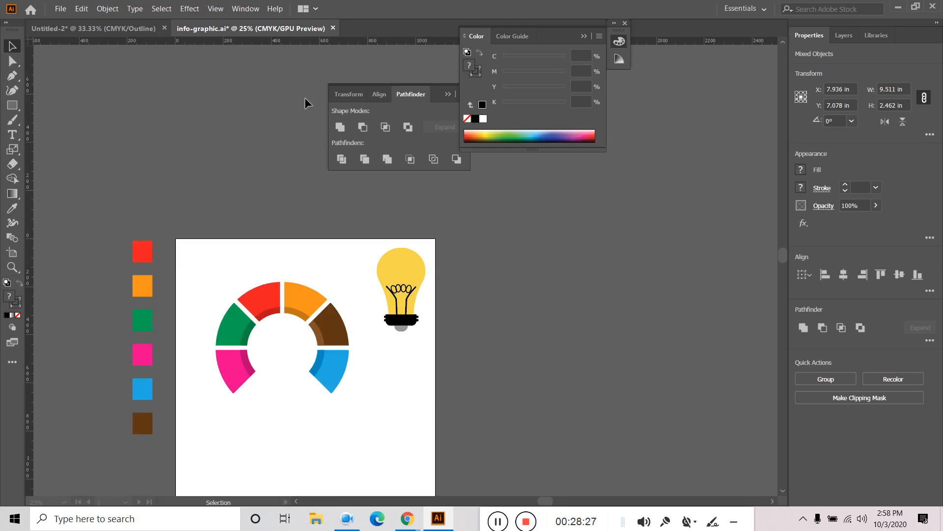
click(218, 9)
click(230, 22)
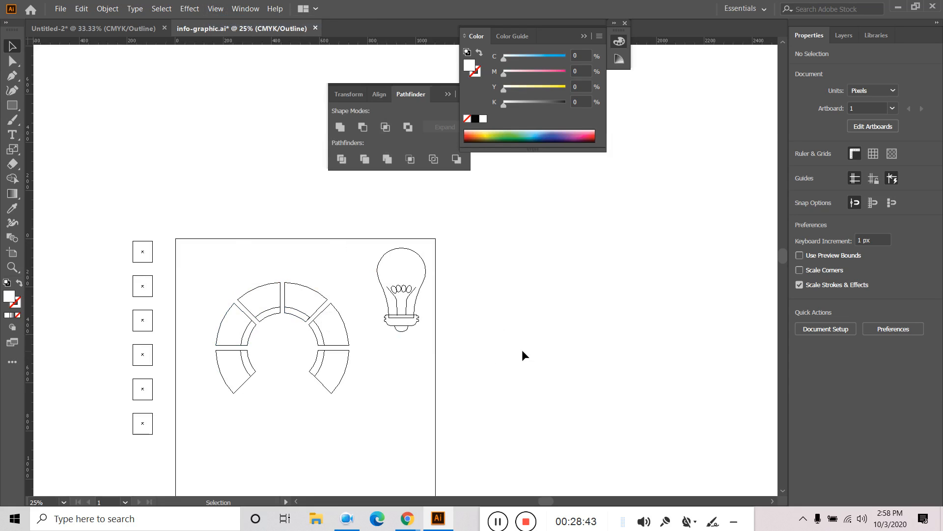
click(216, 8)
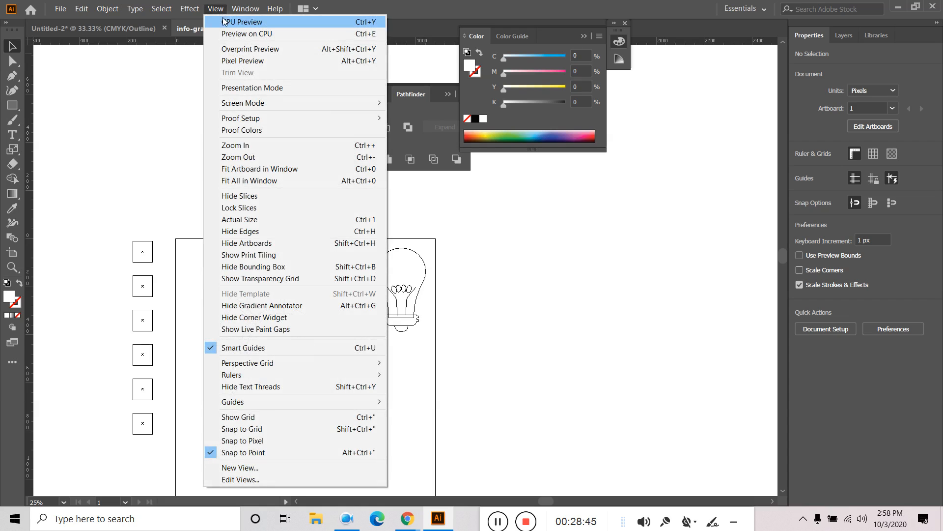
click(251, 22)
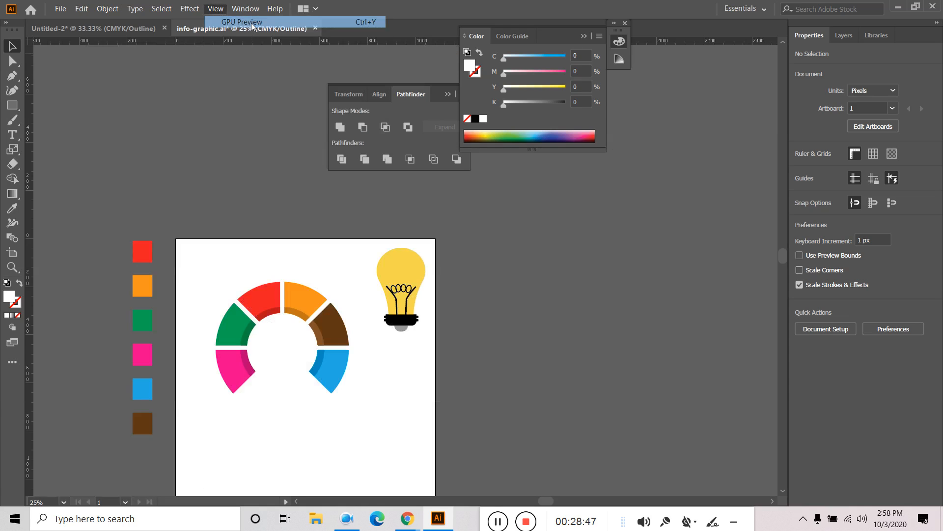
click(190, 8)
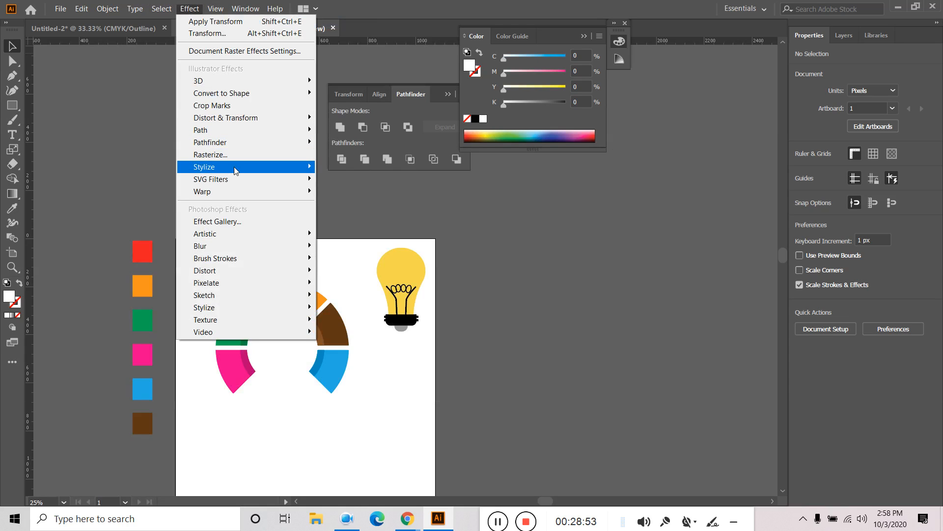
mouse_move(235, 170)
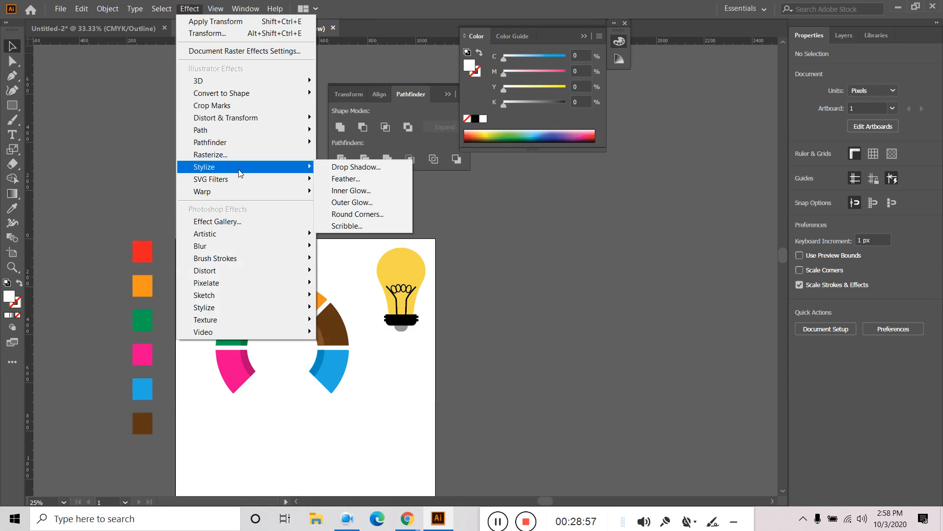
mouse_move(245, 147)
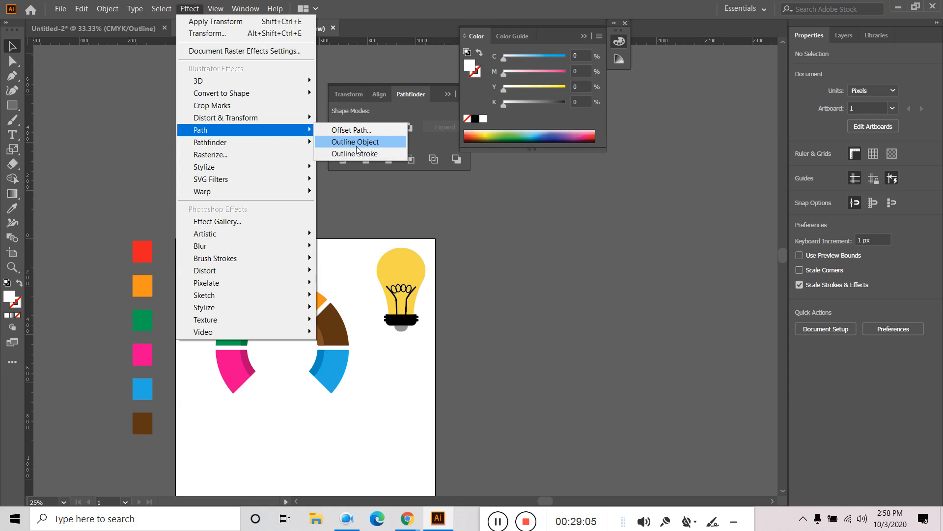
- Switch back to the Untitled-2 document, return it to GPU Preview, and deselect everything
click(134, 31)
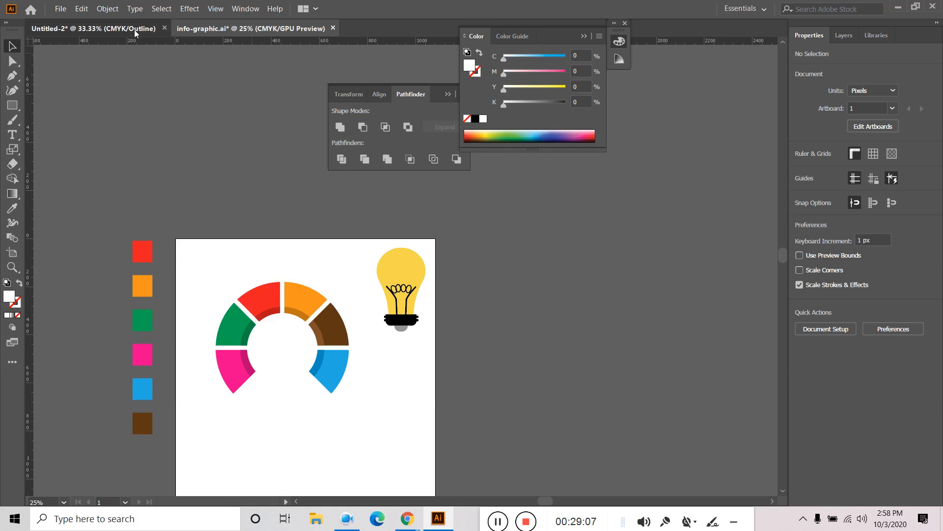
click(215, 8)
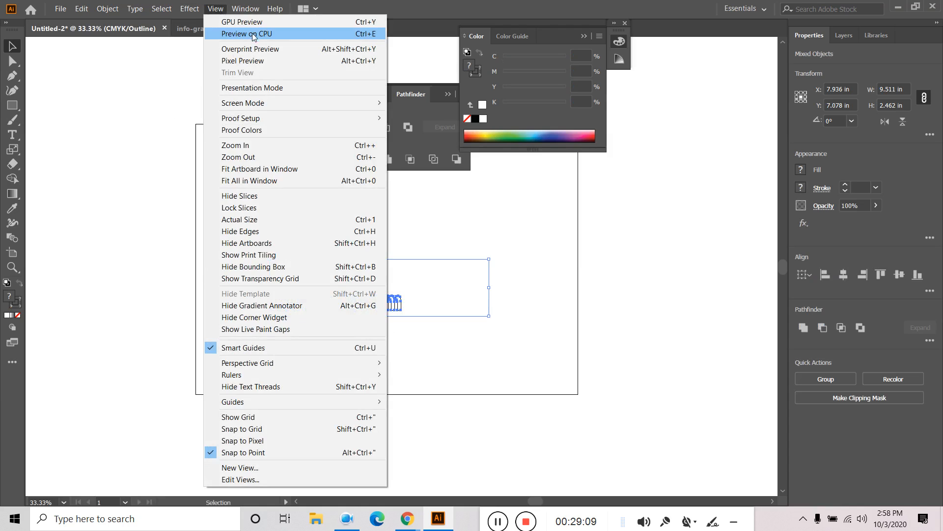
click(252, 18)
click(395, 340)
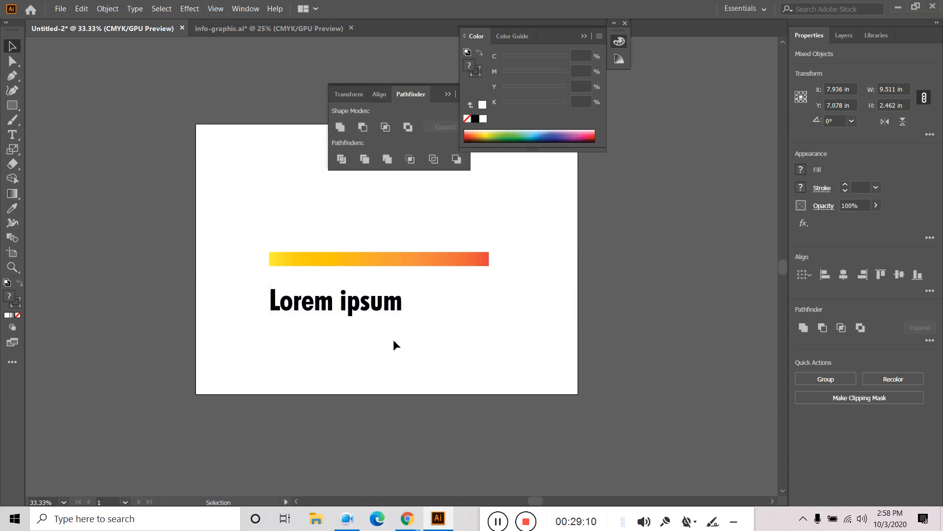
- Apply the Outline Object path effect to the expanded Lorem ipsum group
click(376, 305)
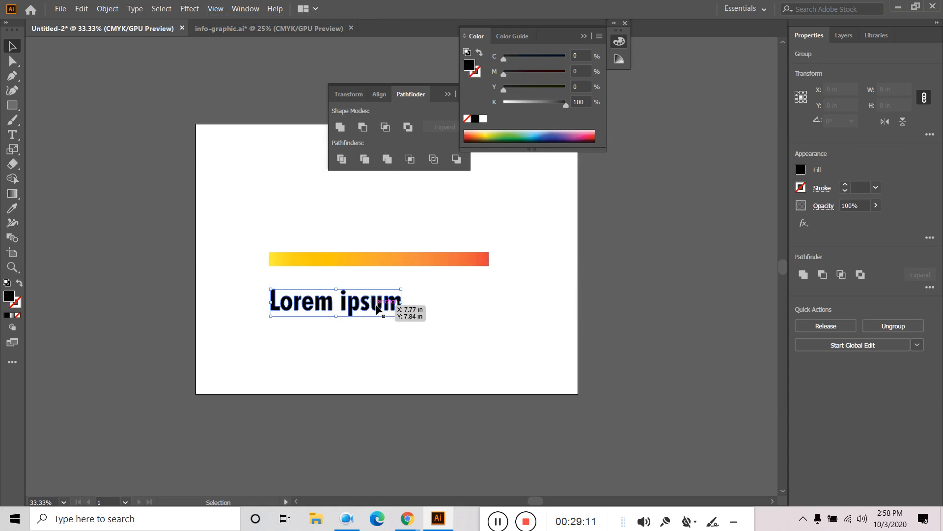
click(189, 9)
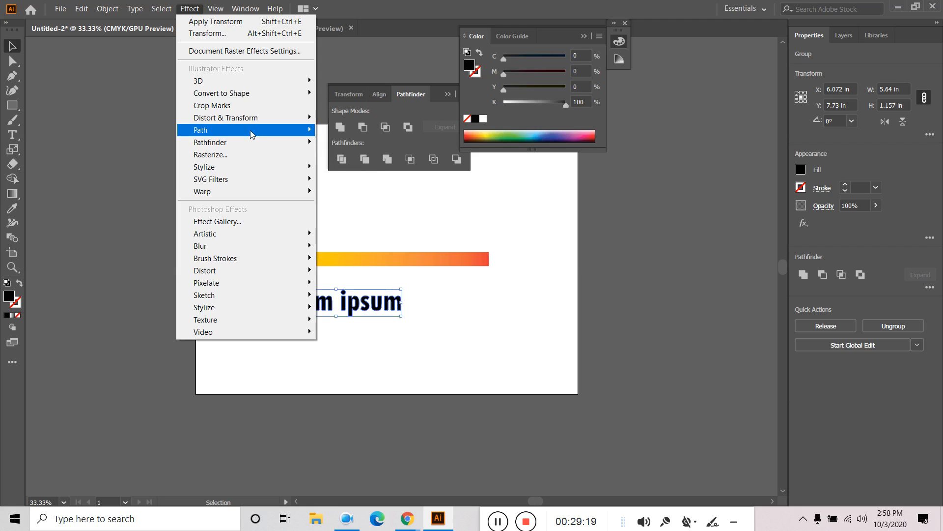
click(359, 142)
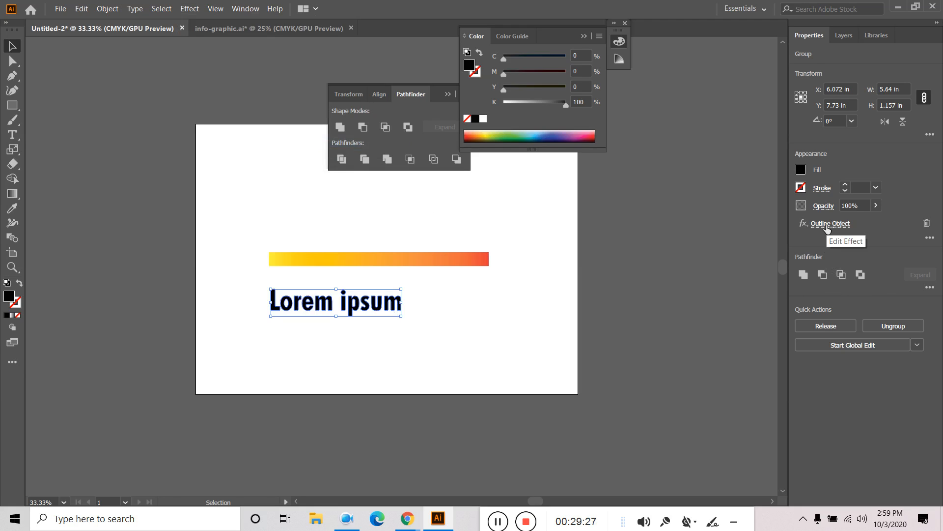
- Inspect the Outline Object effect in the Lorem ipsum group's full appearance attributes, close them, and reselect the group
click(503, 311)
click(391, 307)
click(930, 237)
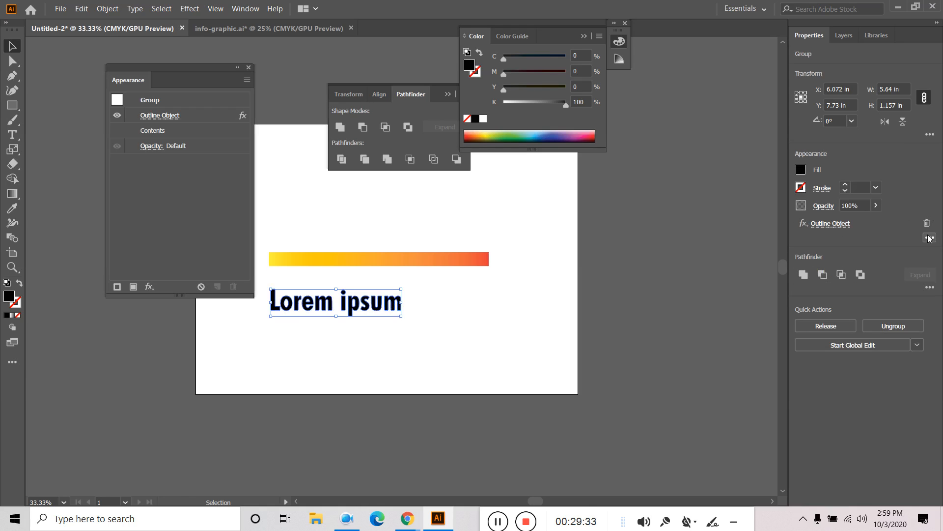
click(189, 114)
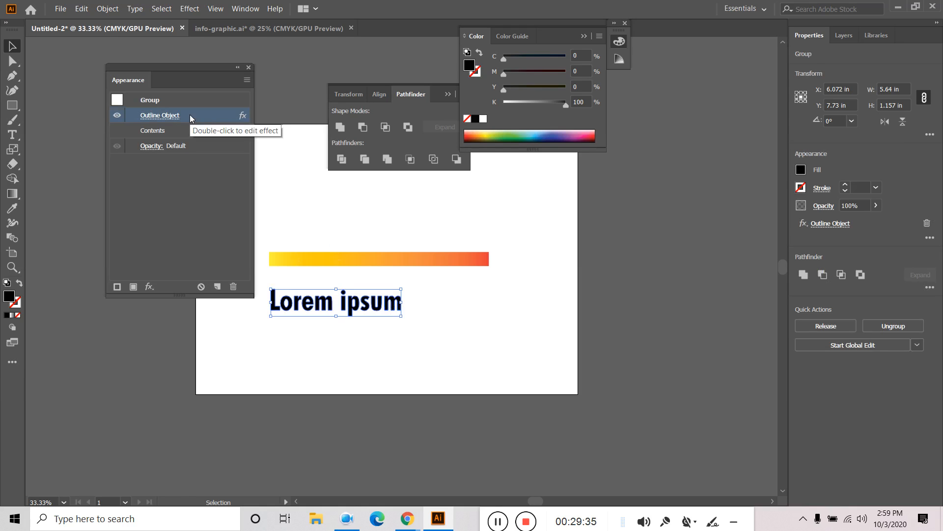
click(248, 66)
click(305, 342)
click(327, 311)
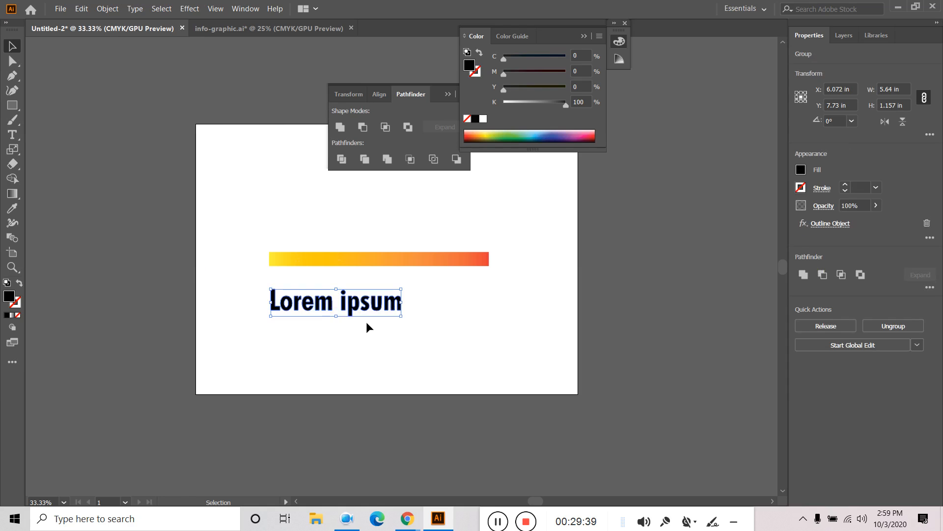
- Delete the expanded Lorem ipsum group and the gradient-stroked line from the artboard
key(Delete)
click(367, 251)
key(Delete)
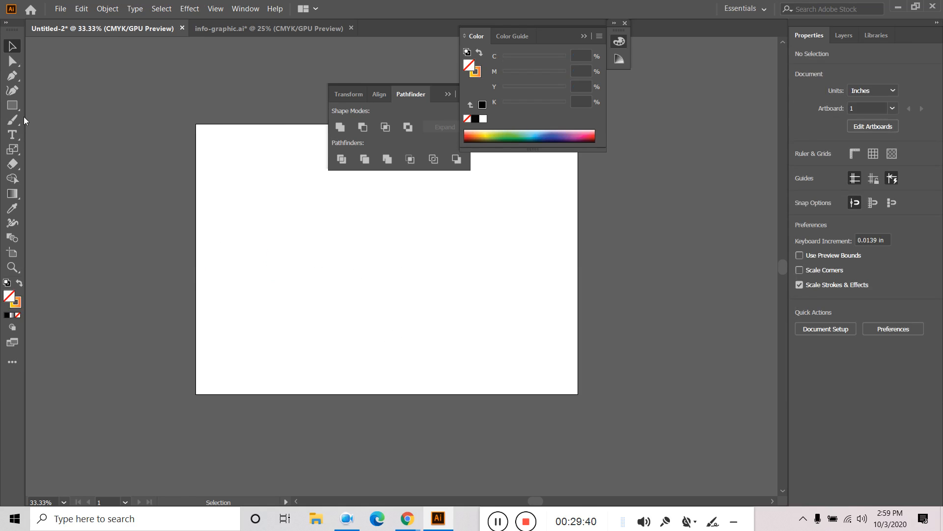
- Place a new Lorem ipsum point text on the artboard and apply the Outline Object path effect to it
click(14, 136)
click(399, 297)
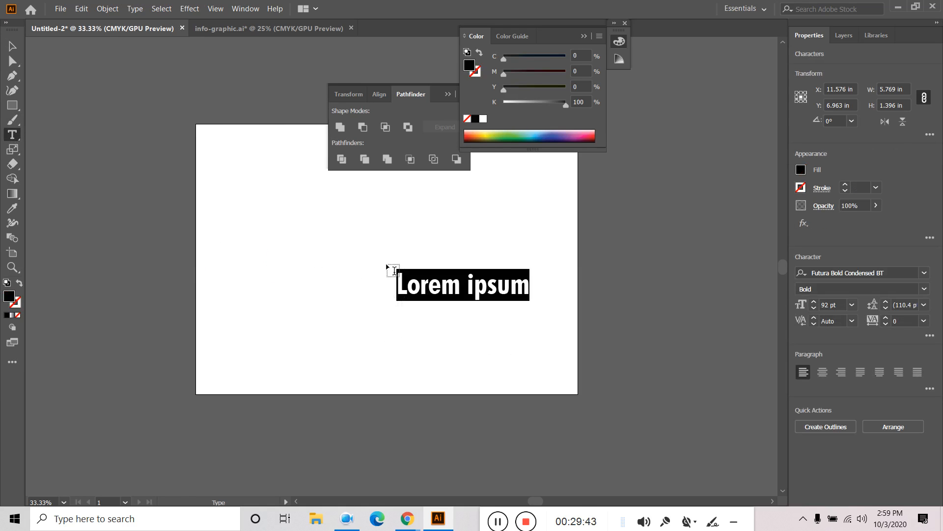
click(7, 42)
click(190, 9)
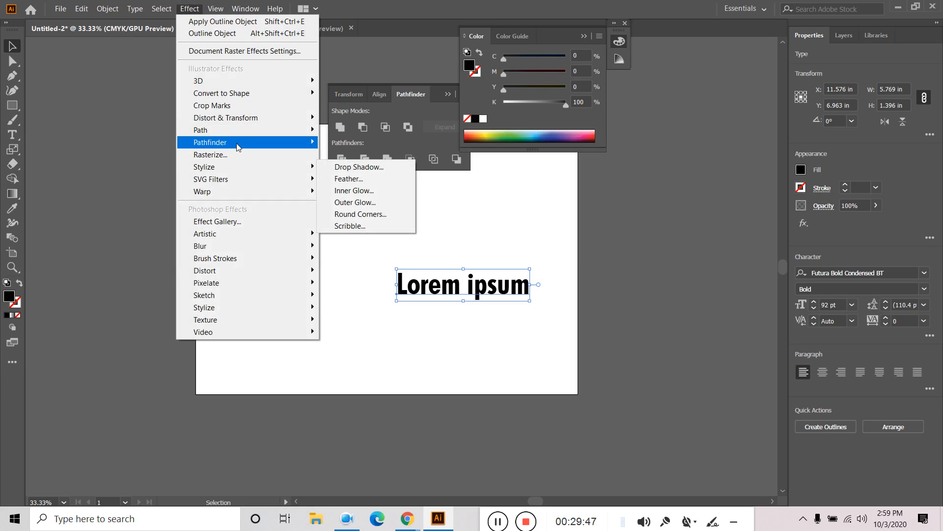
mouse_move(236, 134)
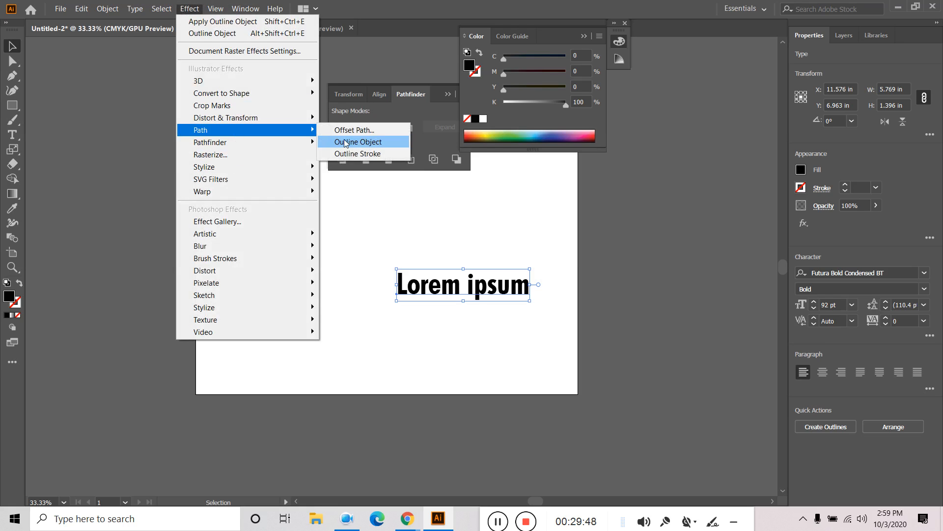
click(380, 145)
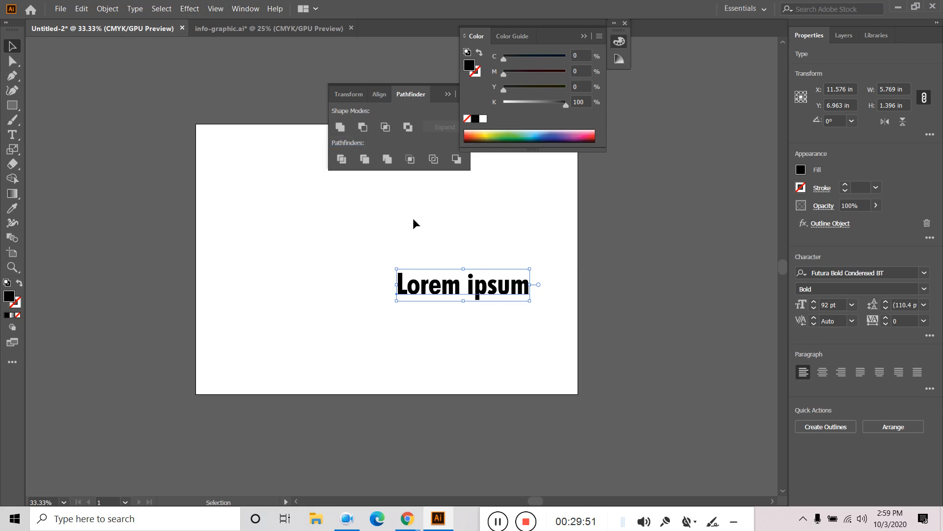
- Check that the text is still editable, move it horizontally to about X 8.04 in, and deselect it
click(456, 322)
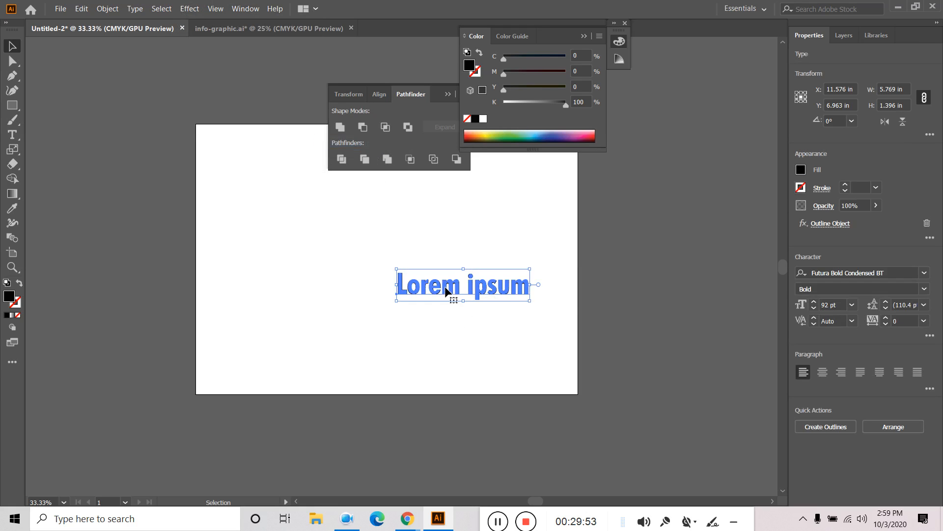
double_click(447, 291)
click(8, 49)
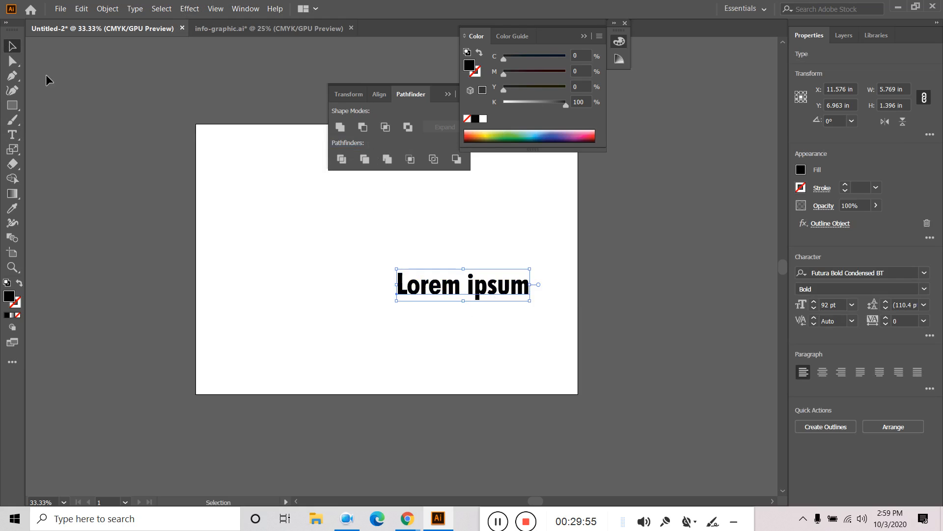
click(318, 295)
click(466, 295)
drag(465, 297, 385, 297)
click(471, 371)
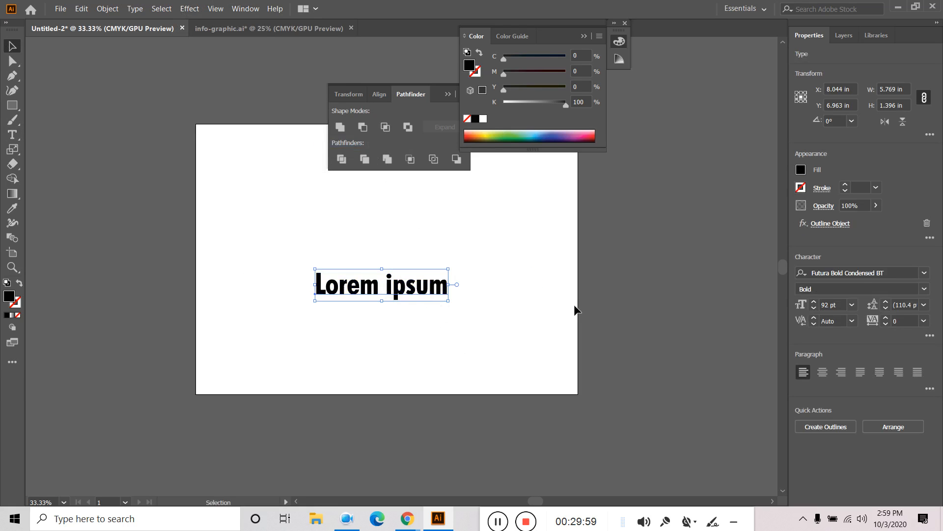
click(460, 294)
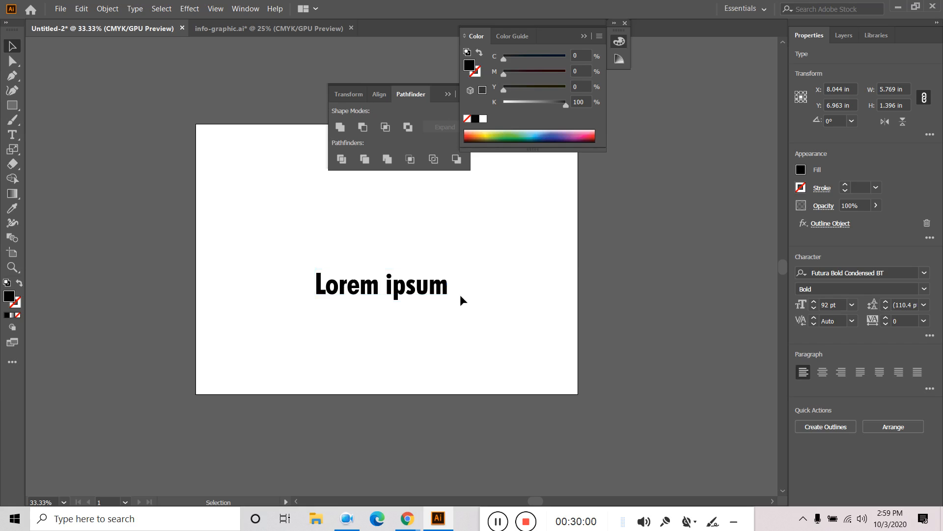
- Set the Lorem ipsum text's fill to None
click(424, 291)
click(801, 170)
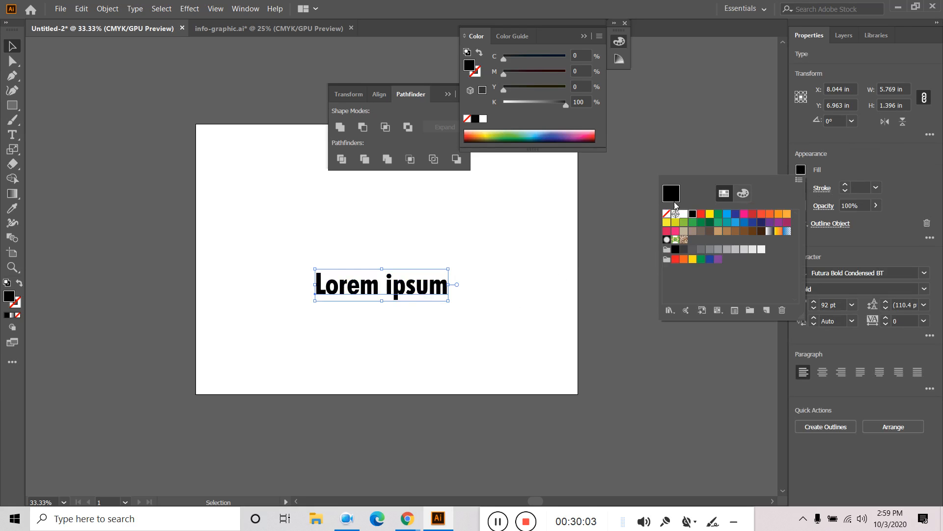
click(666, 213)
key(Escape)
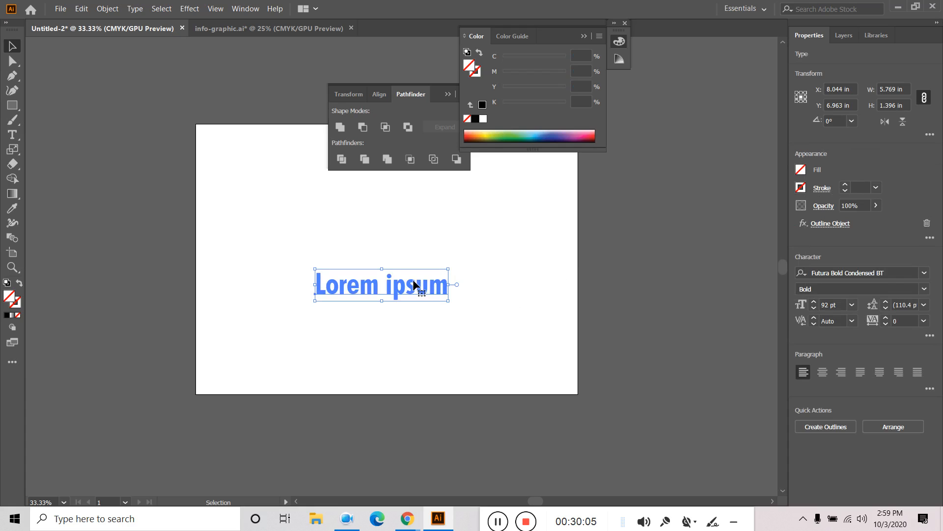
- Give the Lorem ipsum text a red 4 pt stroke, deselect it, and select it again
click(845, 186)
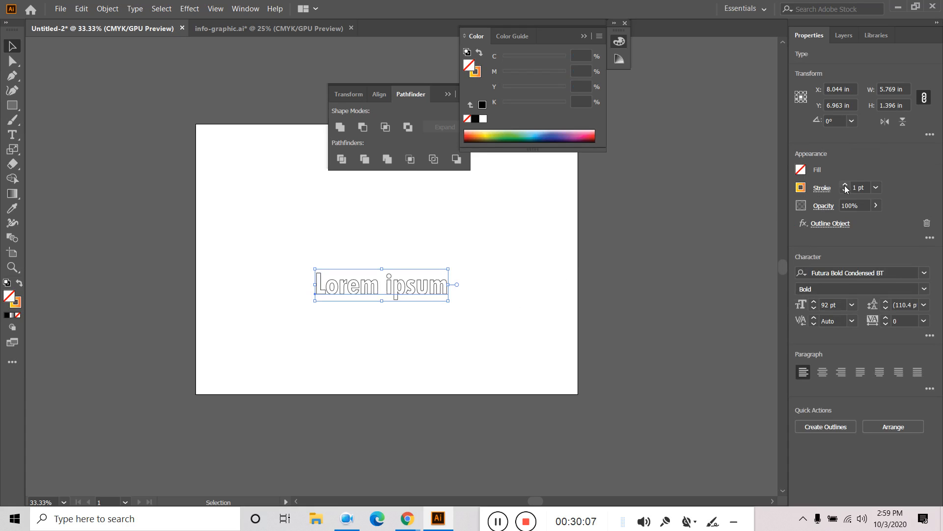
click(846, 185)
click(845, 185)
click(845, 185)
click(804, 189)
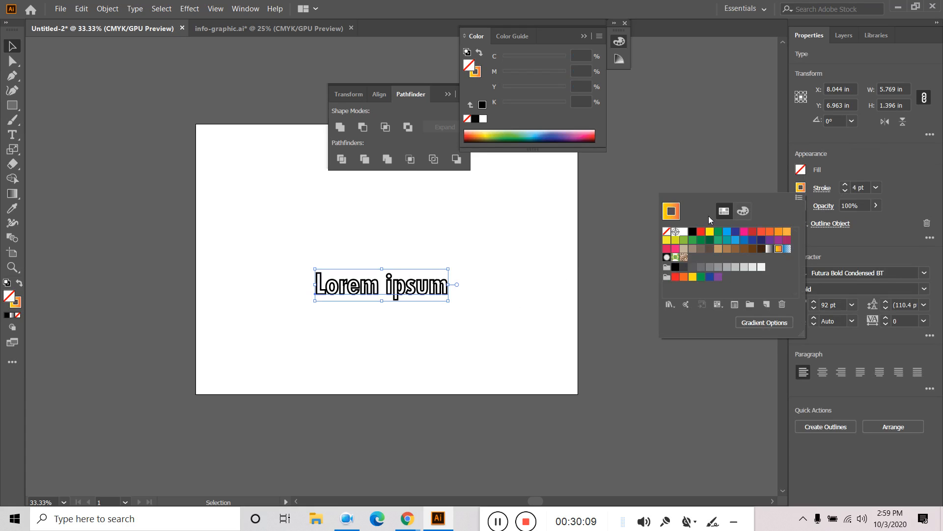
click(697, 229)
key(Escape)
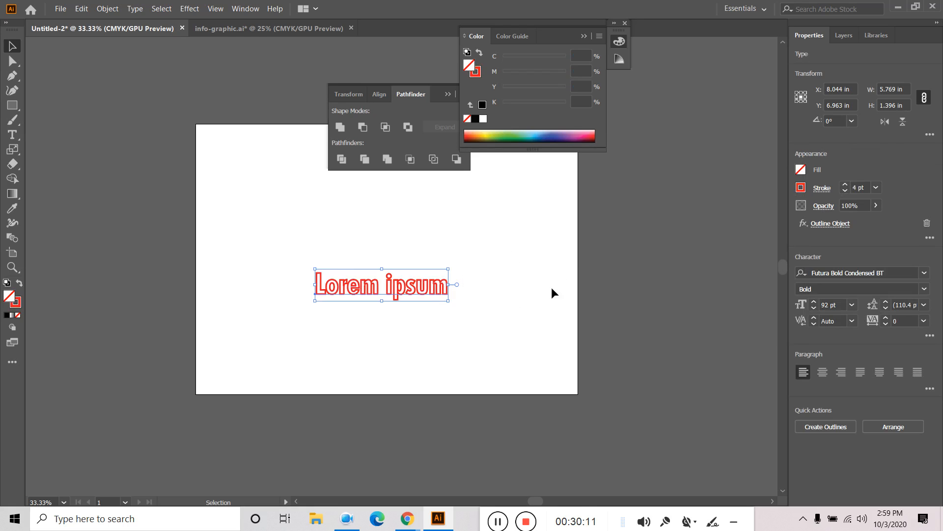
click(480, 322)
click(417, 287)
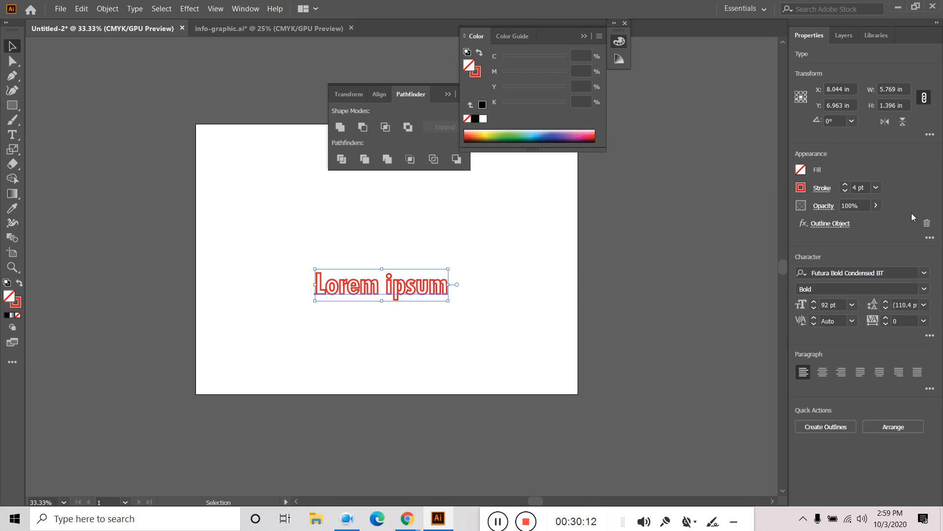
- Set the Lorem ipsum text's stroke weight to 2 pt and apply a second Outline Object path effect to it
click(845, 190)
click(845, 191)
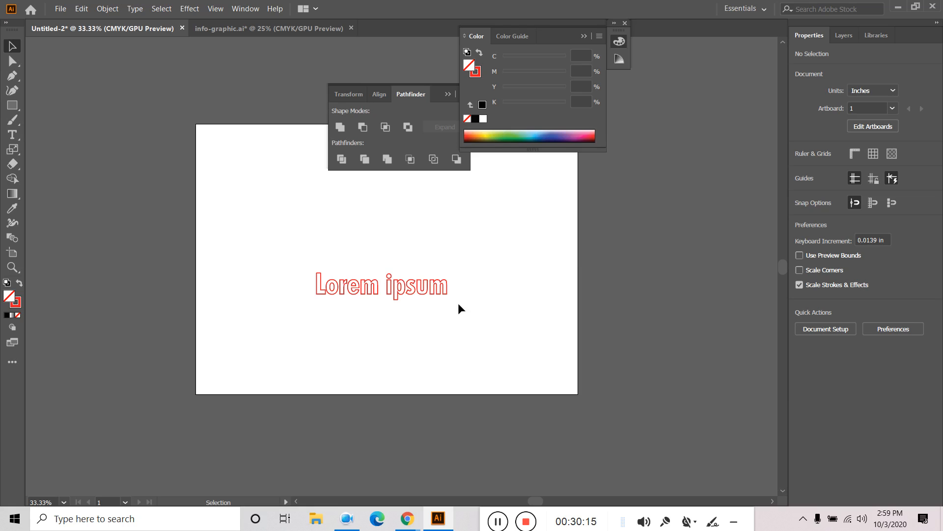
click(447, 297)
click(190, 8)
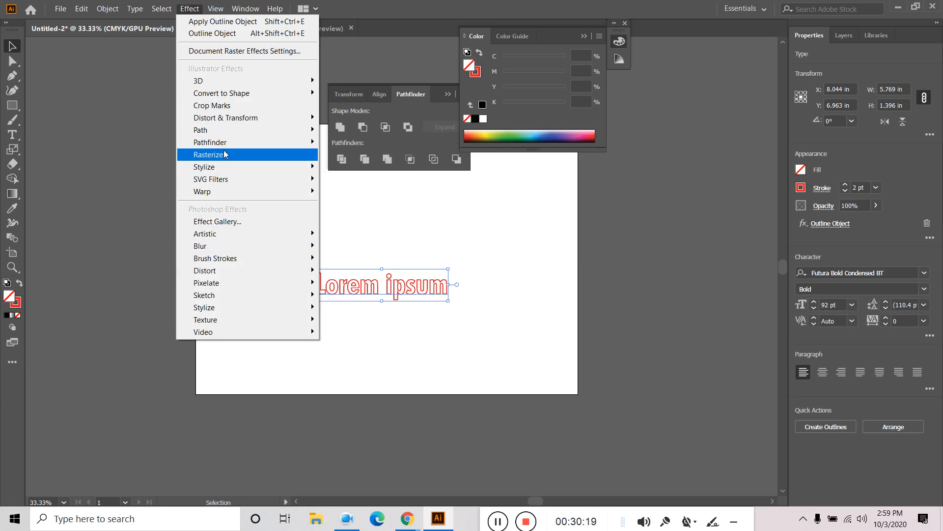
mouse_move(235, 133)
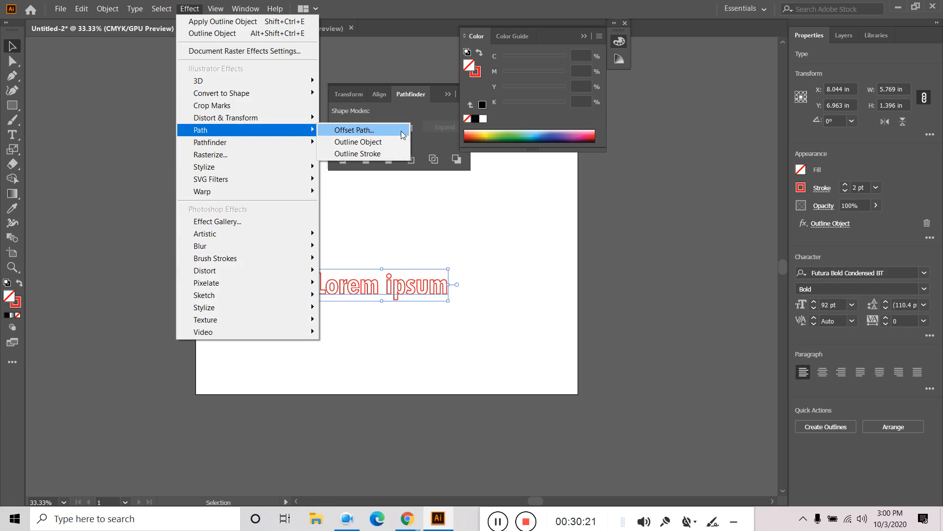
click(364, 142)
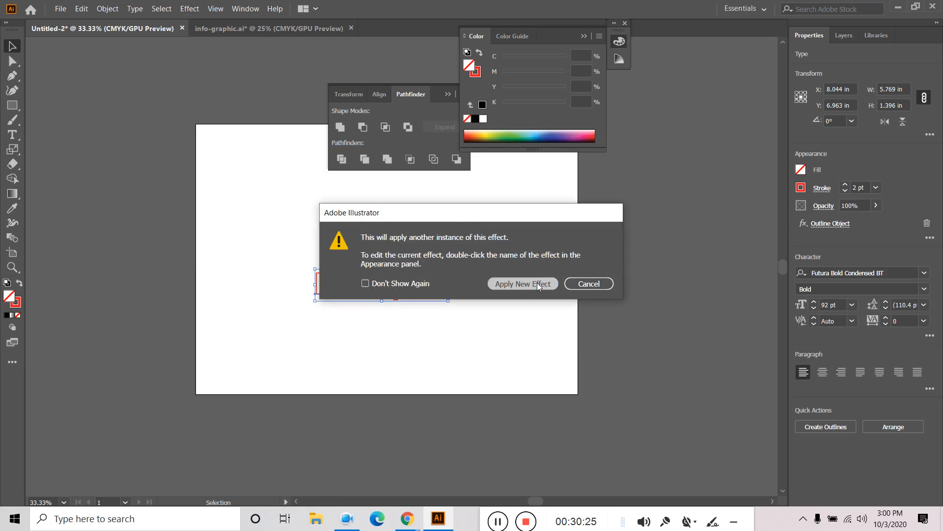
click(538, 282)
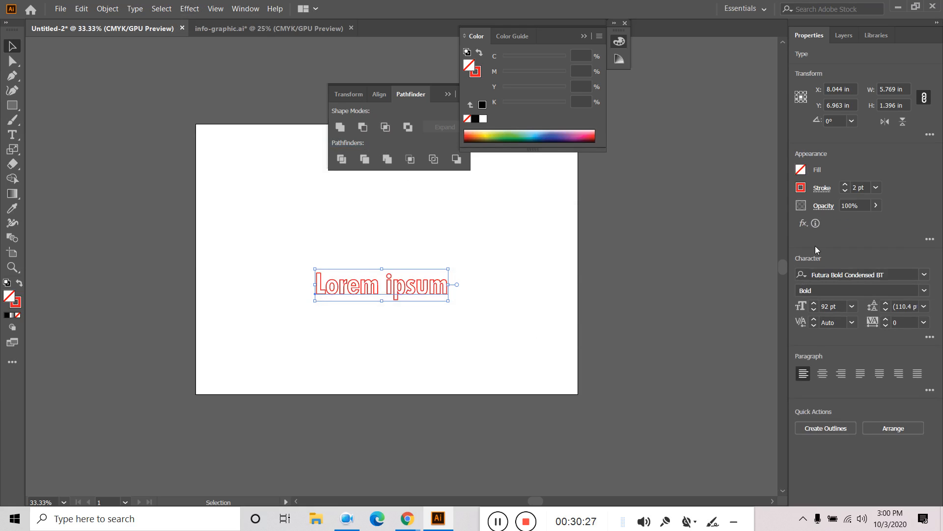
- Open the text's full appearance settings and try to delete the lower of the two Outline Object effects
click(802, 223)
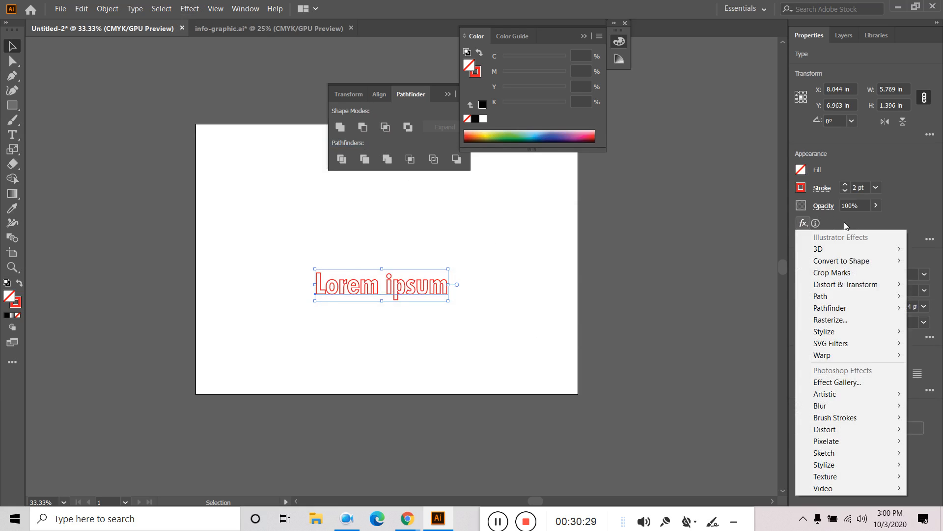
click(815, 226)
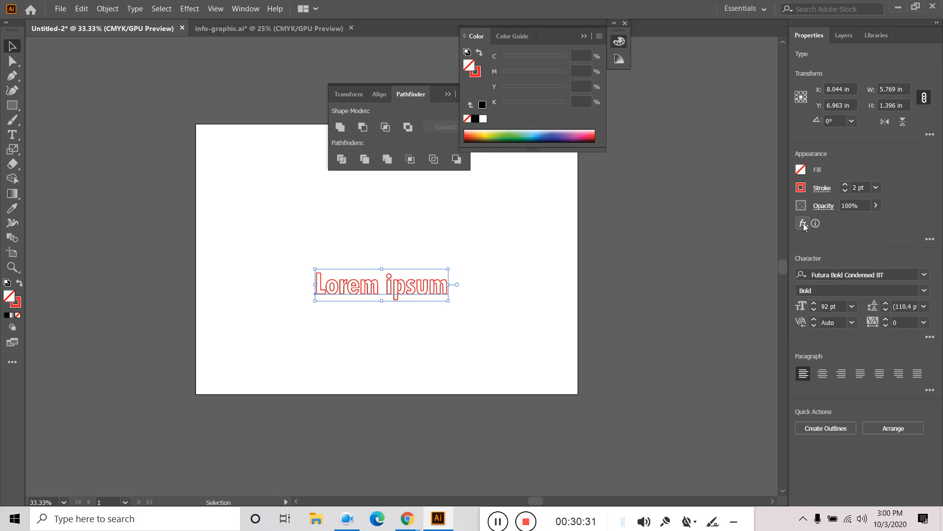
click(930, 239)
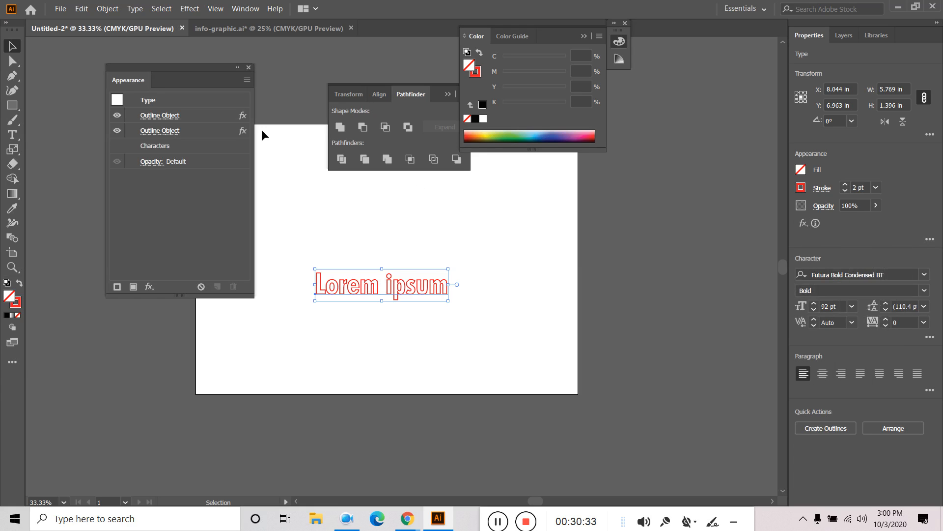
click(179, 115)
click(165, 130)
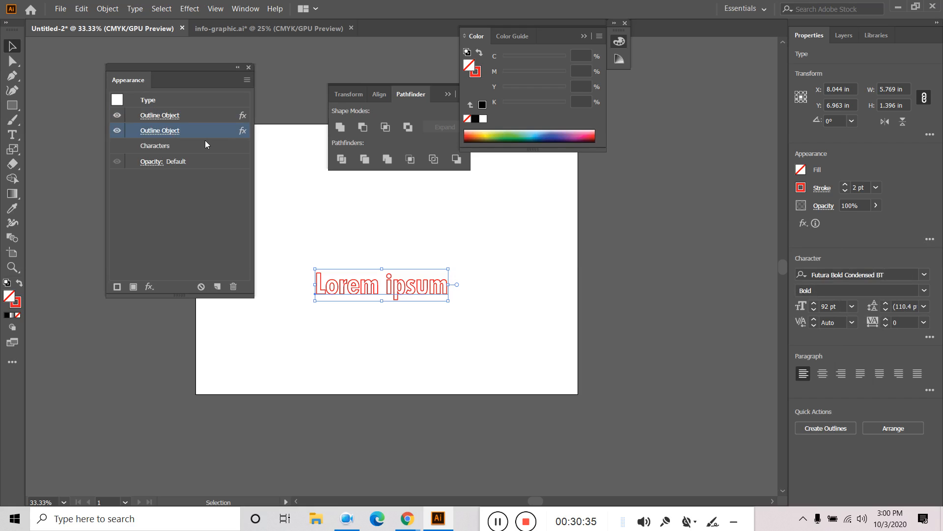
key(Delete)
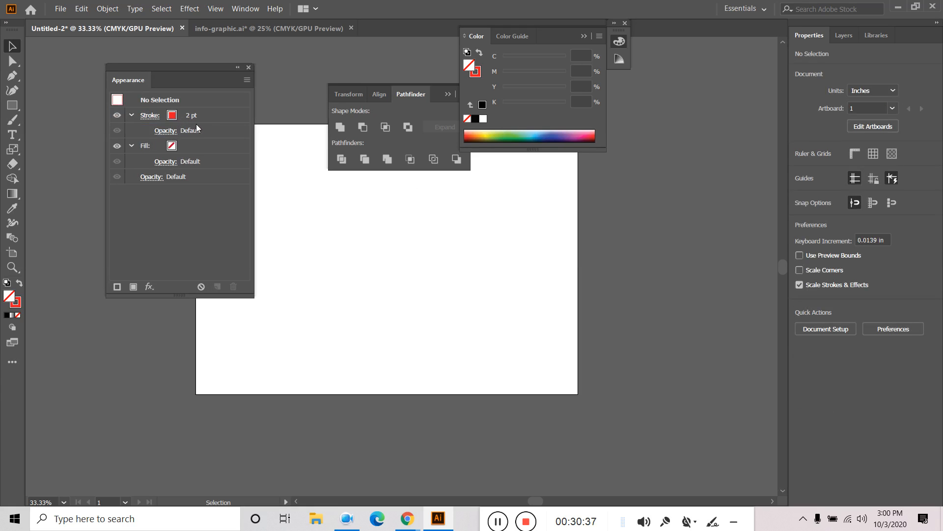
- With nothing selected, add the Outline Object path effect to the red 2 pt stroke in the appearance settings
click(197, 118)
click(149, 286)
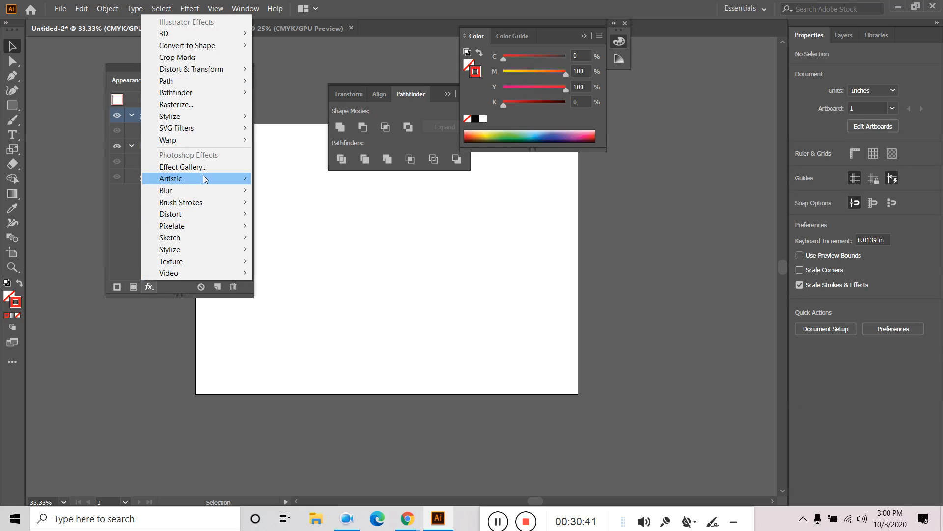
mouse_move(207, 79)
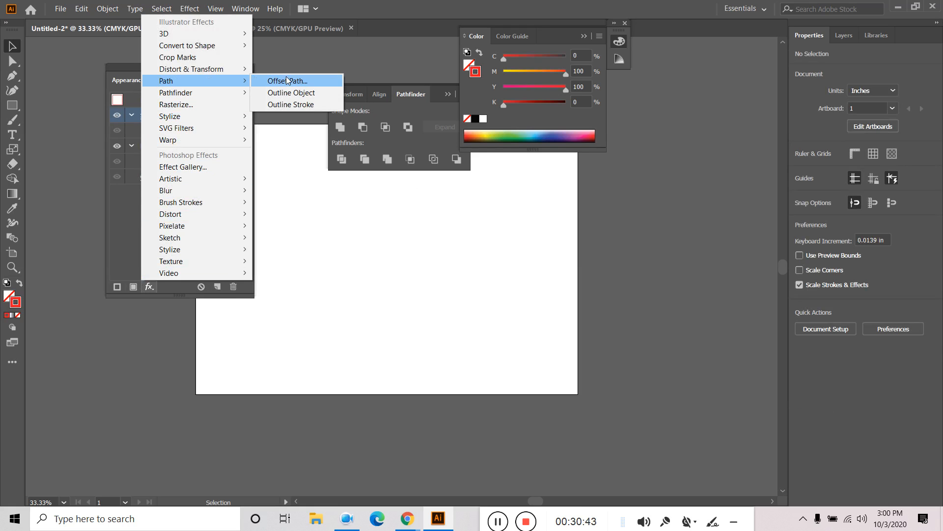
click(295, 93)
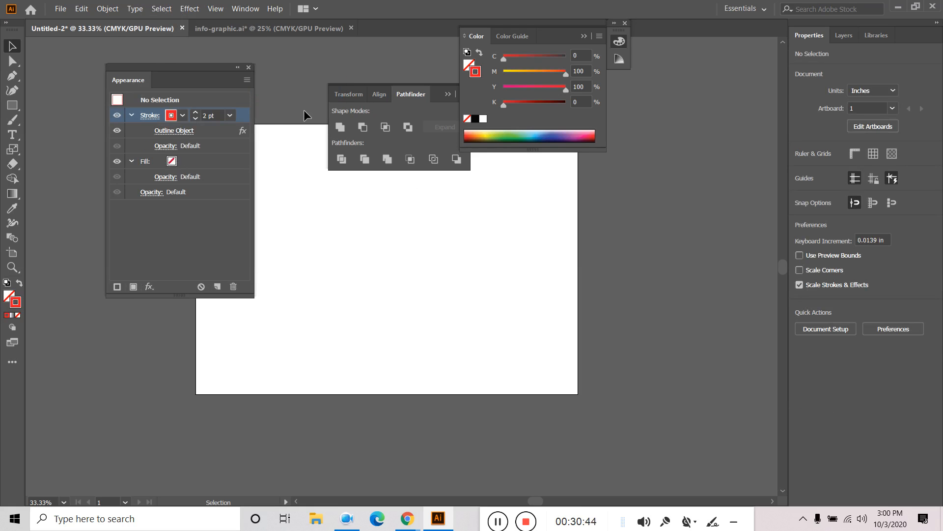
click(199, 135)
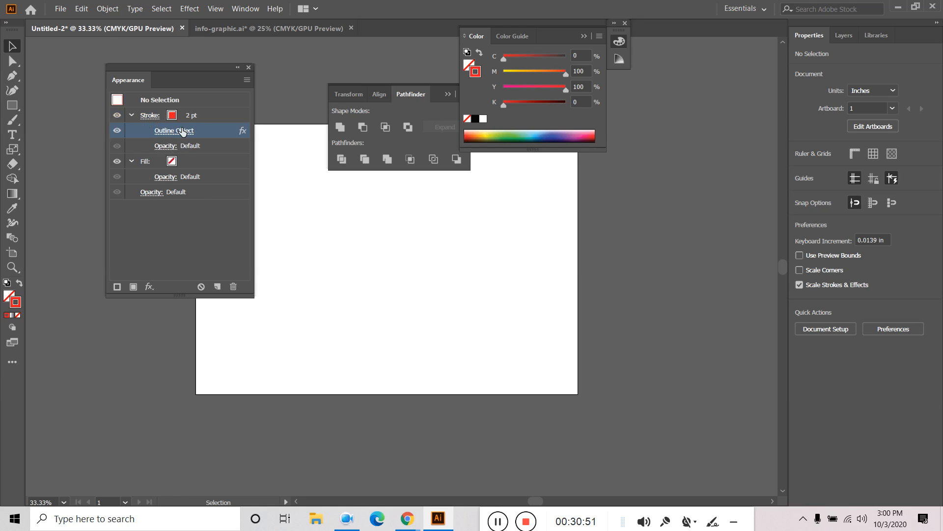
click(201, 117)
click(201, 133)
click(499, 522)
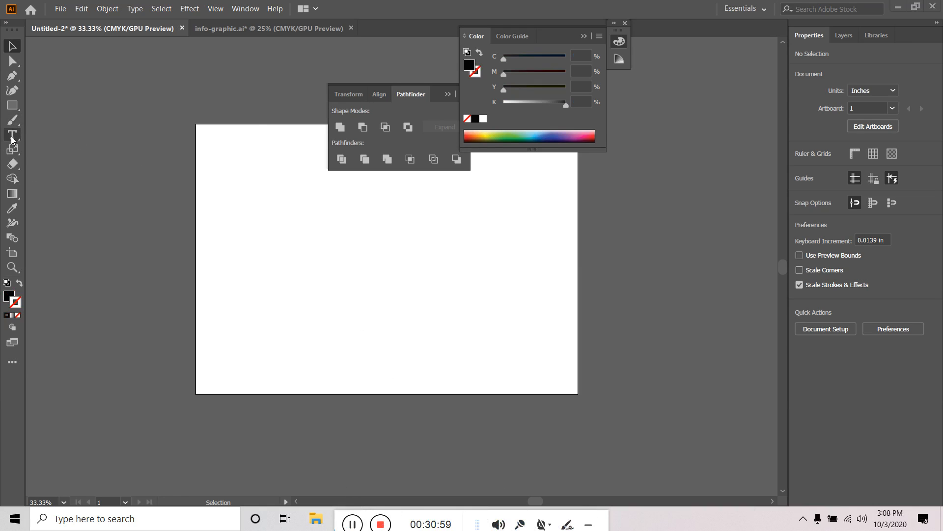
- Place a new black Lorem ipsum point text on the empty artboard
click(12, 135)
click(284, 266)
click(12, 46)
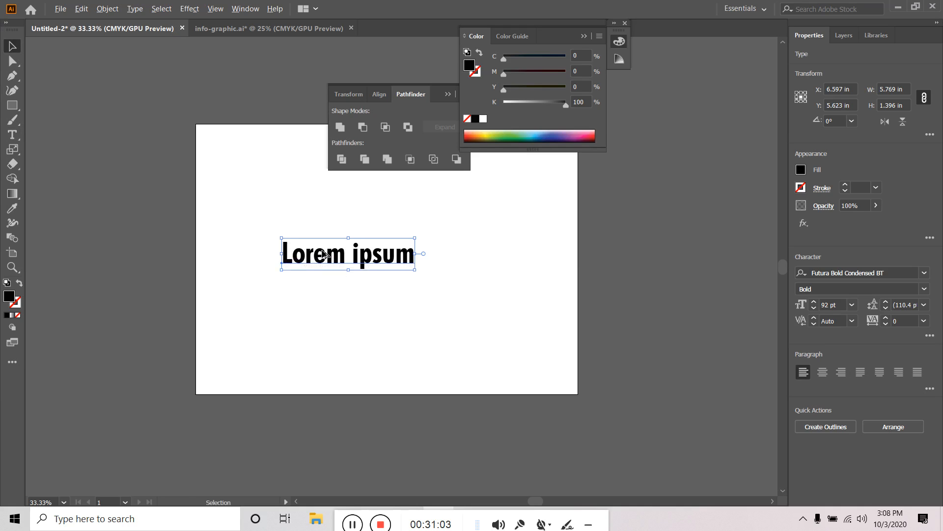
- Duplicate the Lorem ipsum text directly below the original, at about X 6.49 in, Y 7.41 in
drag(326, 256, 325, 302)
click(360, 338)
click(329, 335)
click(366, 300)
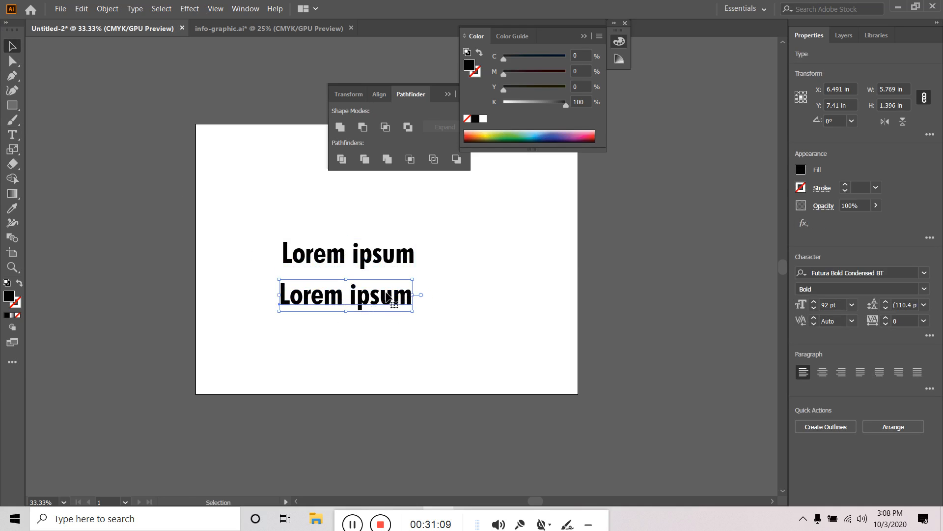
double_click(377, 296)
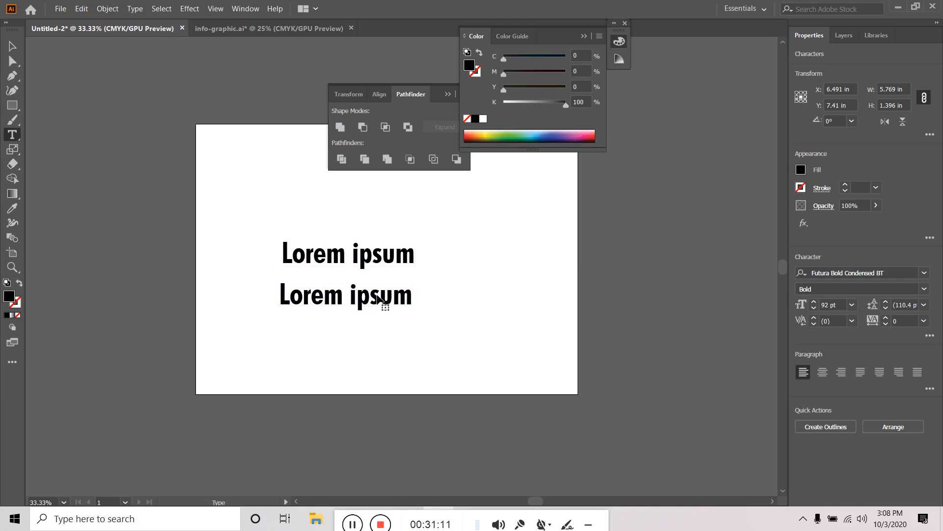
key(ctrl+a)
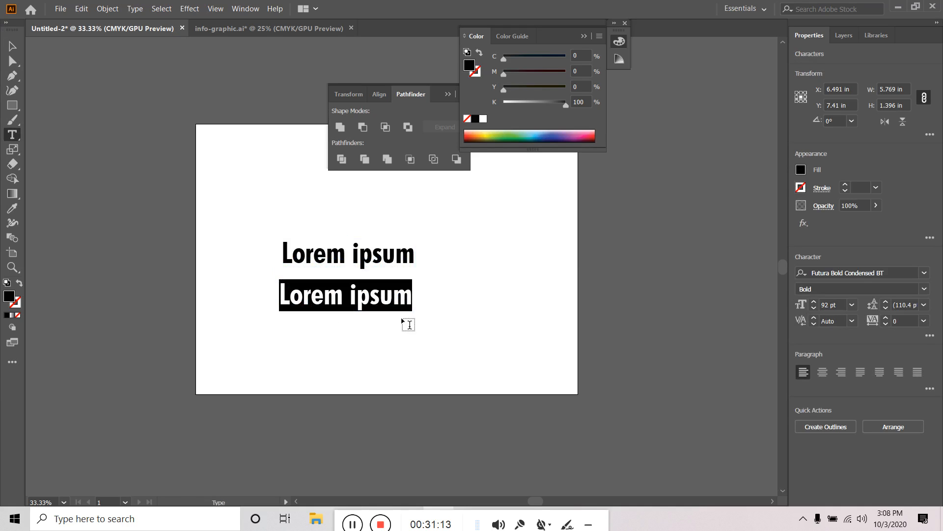
click(13, 47)
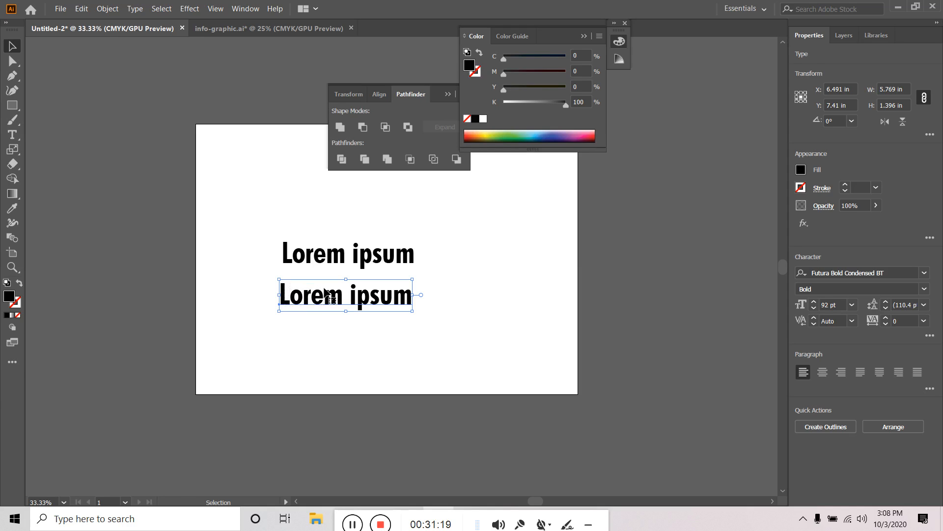
- Add a third Lorem ipsum copy so the three texts stack closely one below another, and deselect them
scroll(340, 286, up, 1)
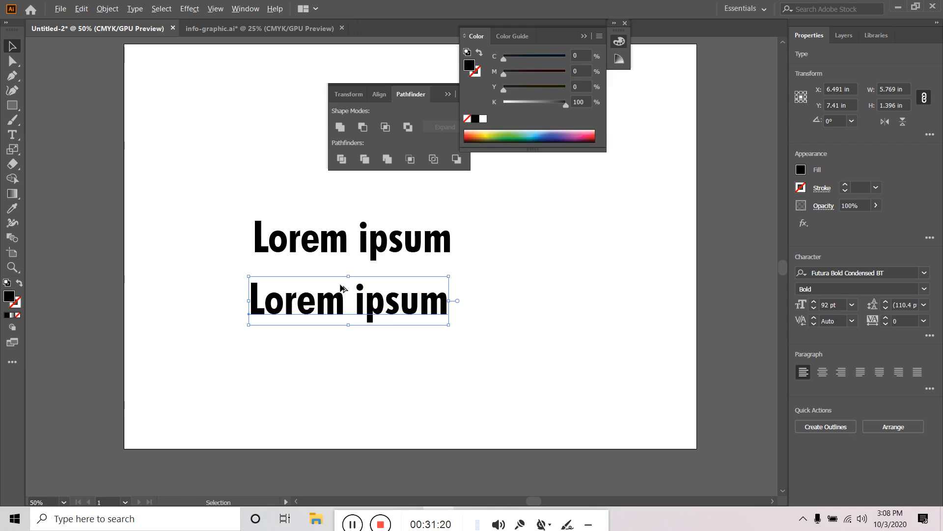
scroll(342, 287, up, 1)
scroll(568, 285, up, 2)
scroll(565, 316, down, 2)
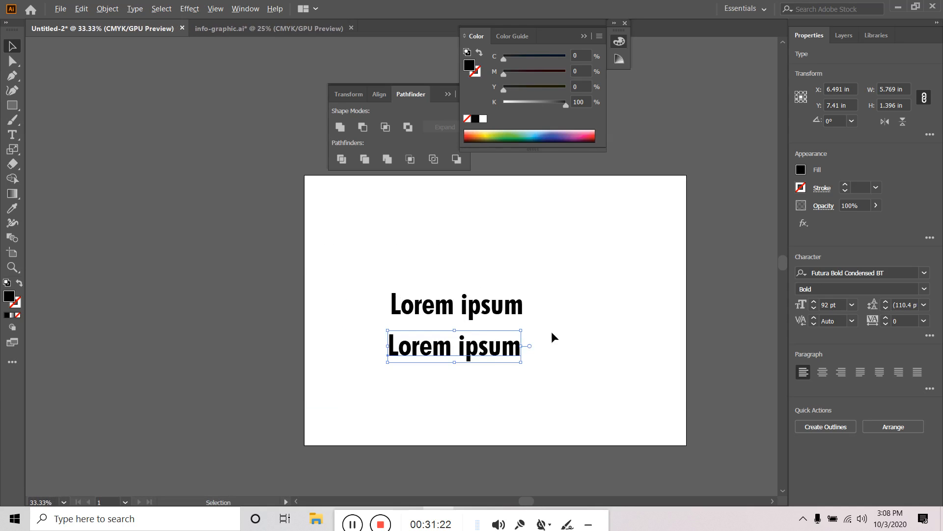
mouse_move(426, 349)
mouse_down()
mouse_move(431, 338)
mouse_move(427, 378)
mouse_move(427, 366)
mouse_up()
click(429, 404)
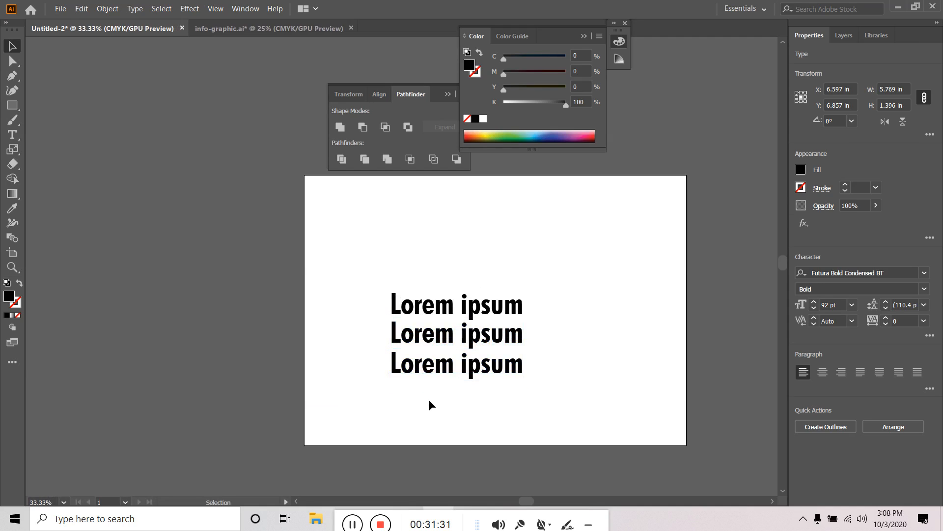
- Align the three stacked texts to their horizontal centers, distribute them by vertical center, and deselect them
drag(383, 278, 487, 415)
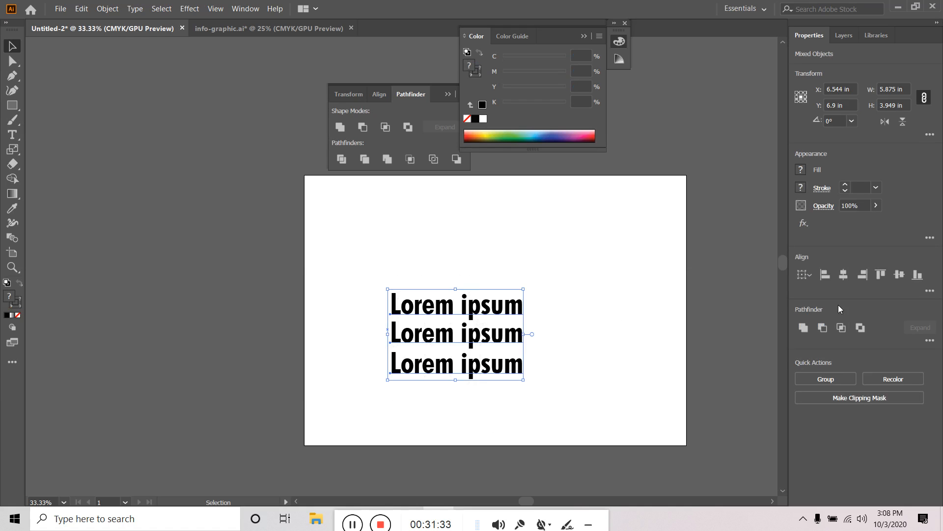
click(848, 276)
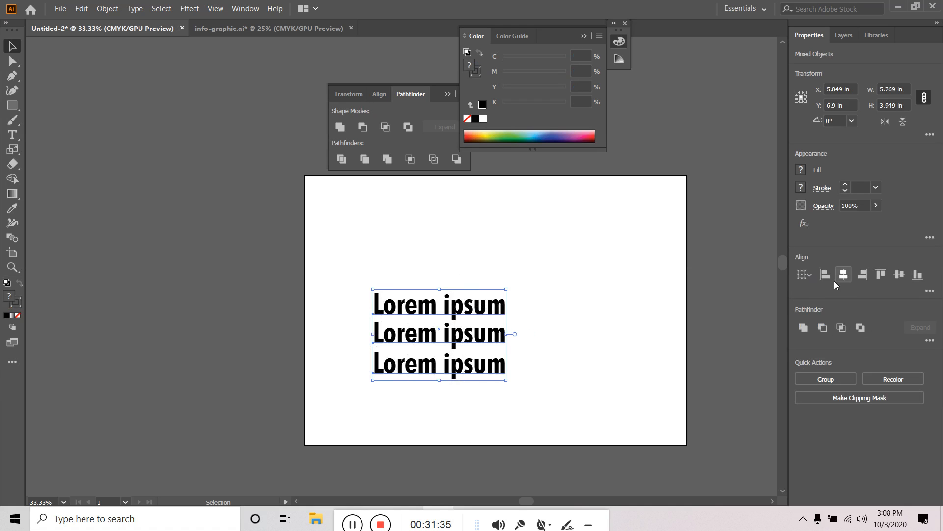
click(803, 275)
click(860, 259)
click(930, 290)
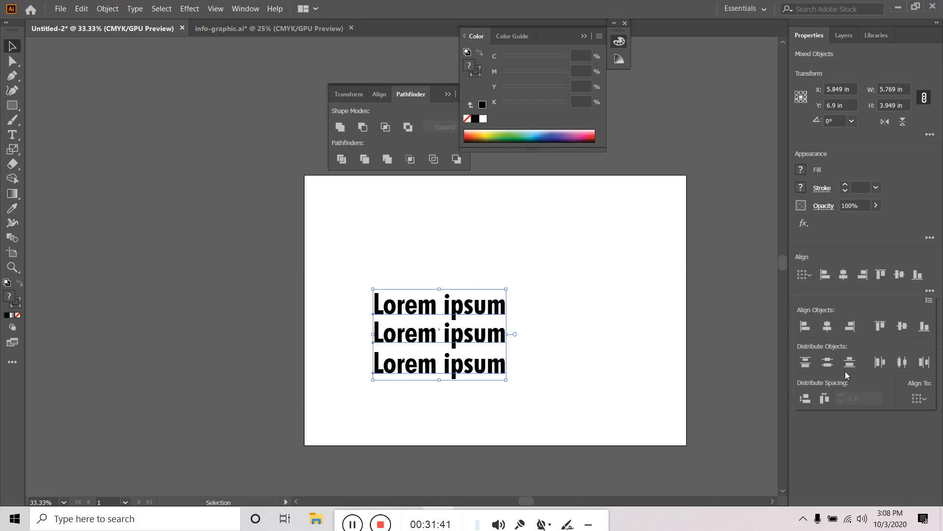
click(828, 363)
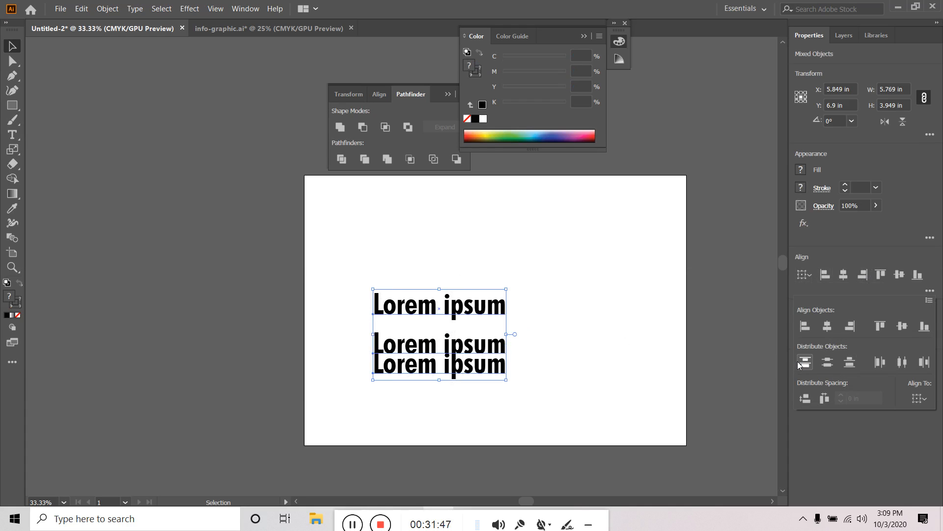
click(511, 350)
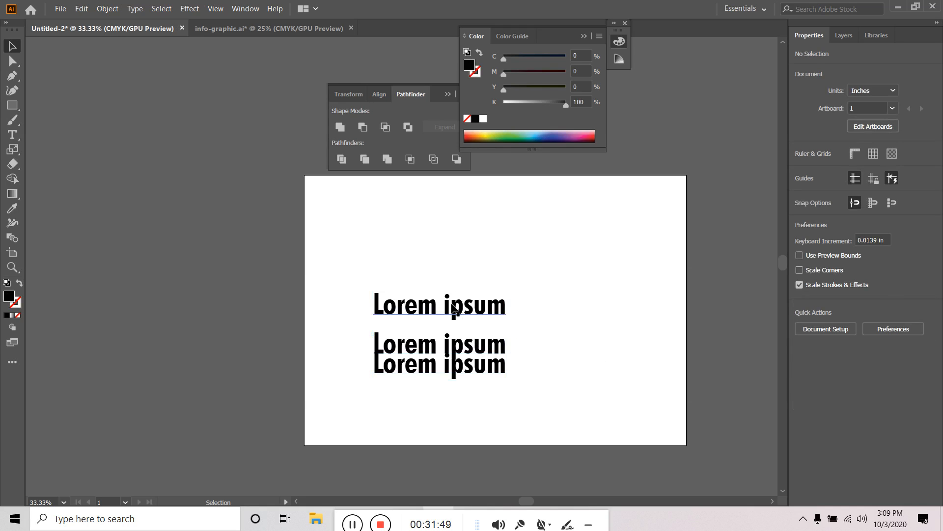
- Spread the three texts into a staggered arrangement, with the middle one farther right and closer to the top one
drag(430, 307, 444, 250)
drag(439, 339, 479, 287)
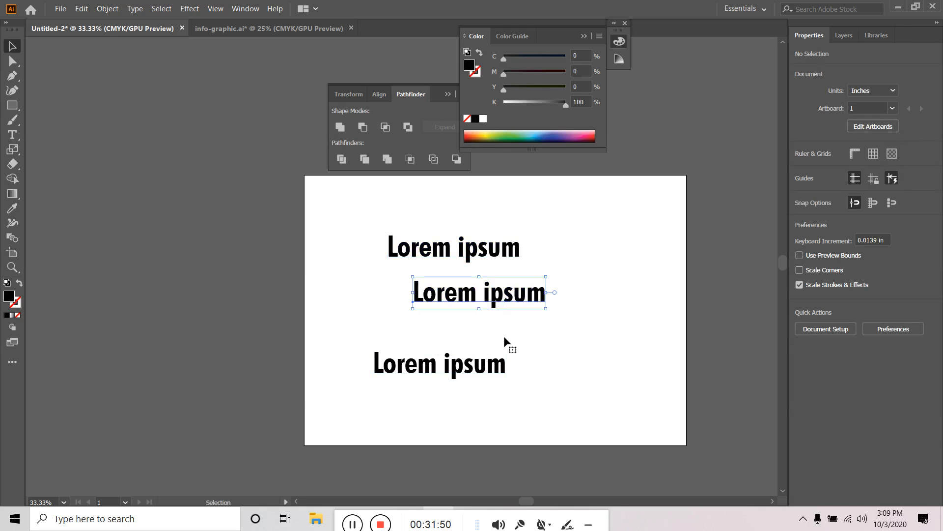
click(505, 341)
mouse_move(443, 362)
mouse_down()
mouse_move(487, 366)
mouse_move(469, 376)
mouse_move(456, 370)
mouse_up()
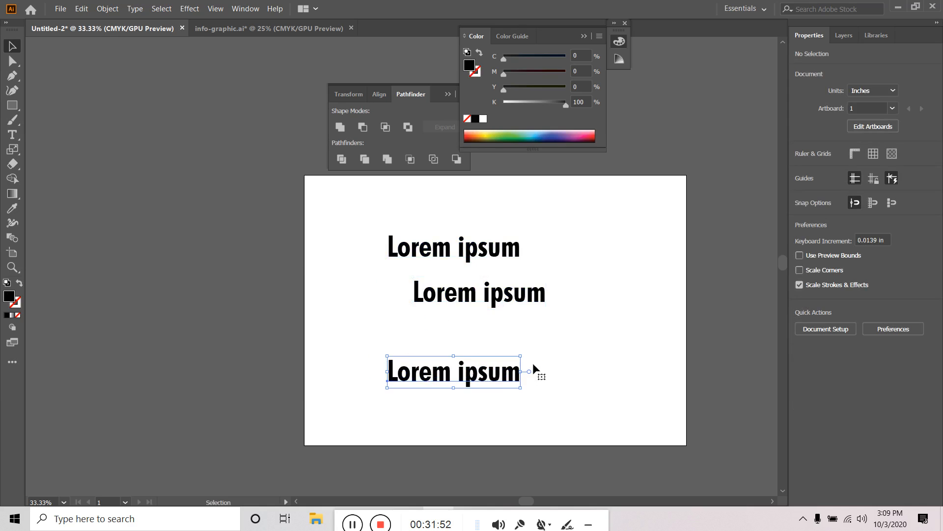
- Select the three staggered texts, center them horizontally on each other, apply vertical center distribution, and deselect them
drag(351, 228, 512, 406)
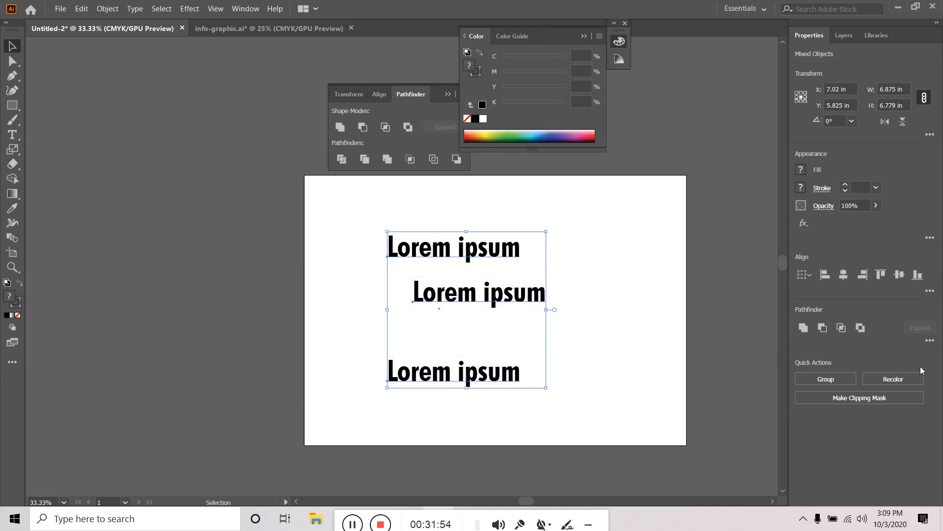
click(844, 276)
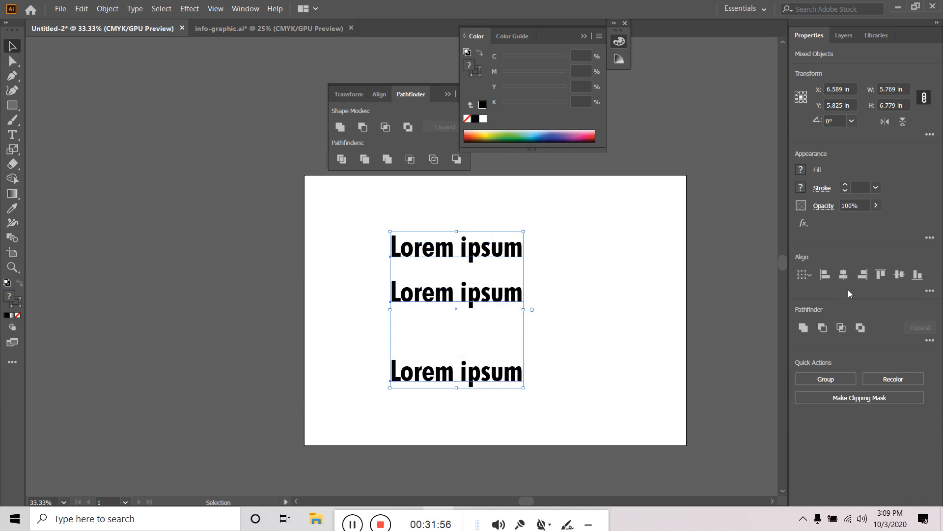
click(930, 291)
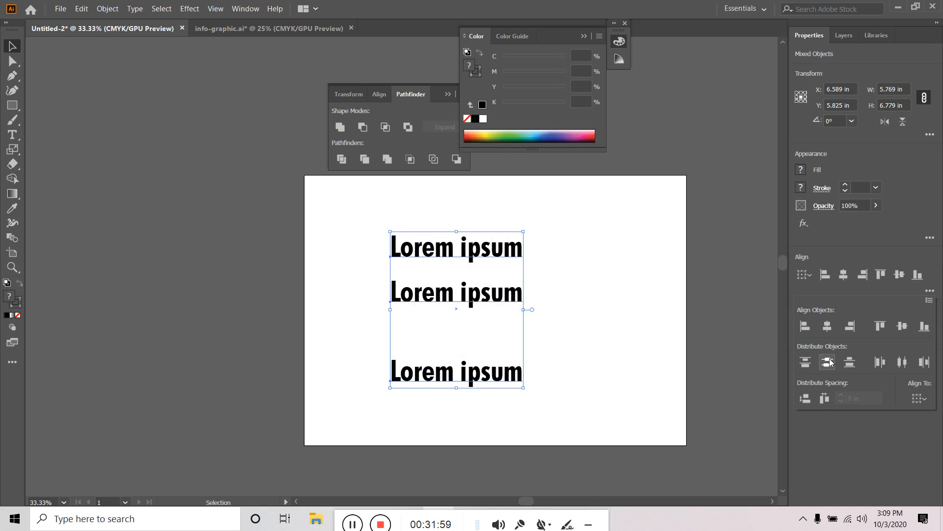
click(829, 362)
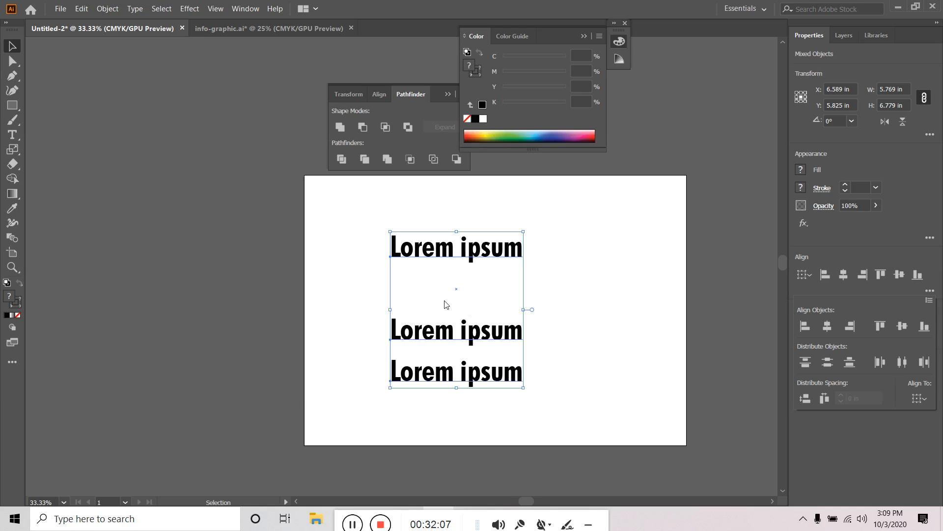
click(568, 268)
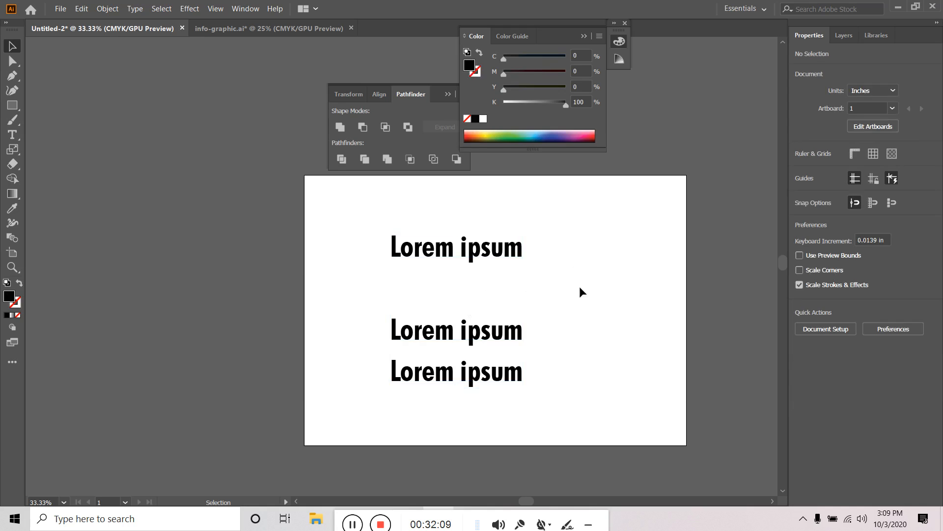
- Apply the Outline Object path effect to the top Lorem ipsum text and deselect it
click(467, 252)
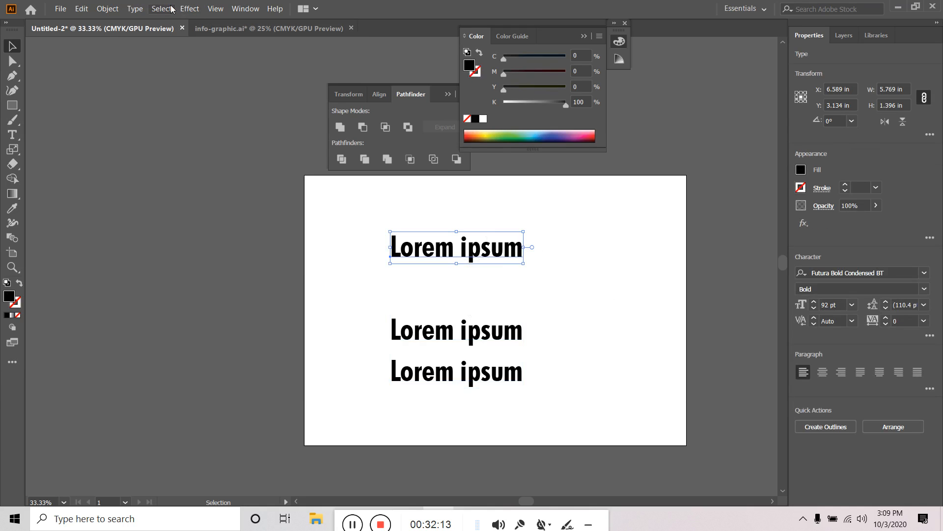
click(186, 10)
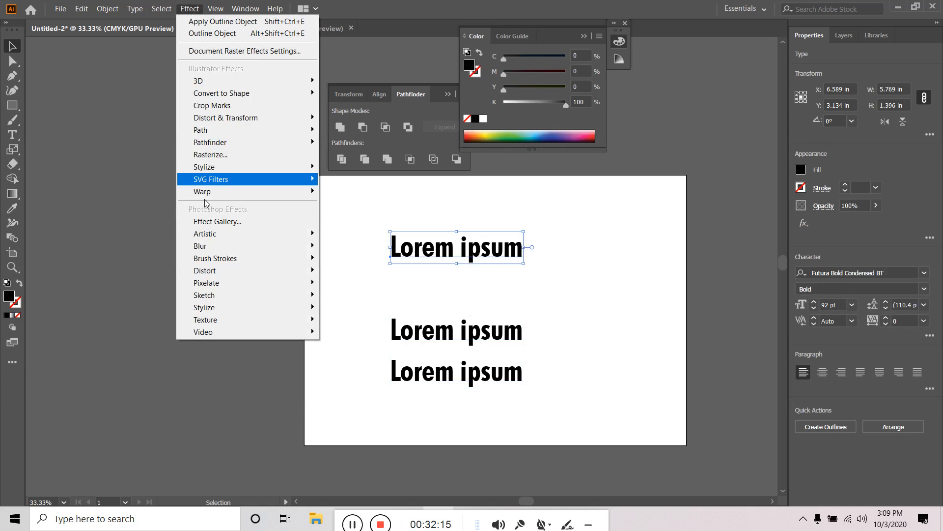
mouse_move(295, 130)
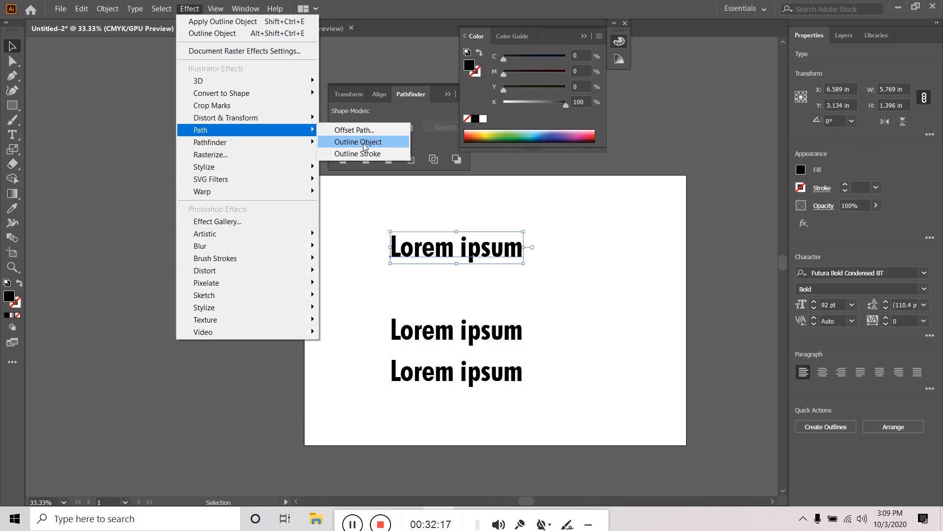
click(364, 143)
click(665, 278)
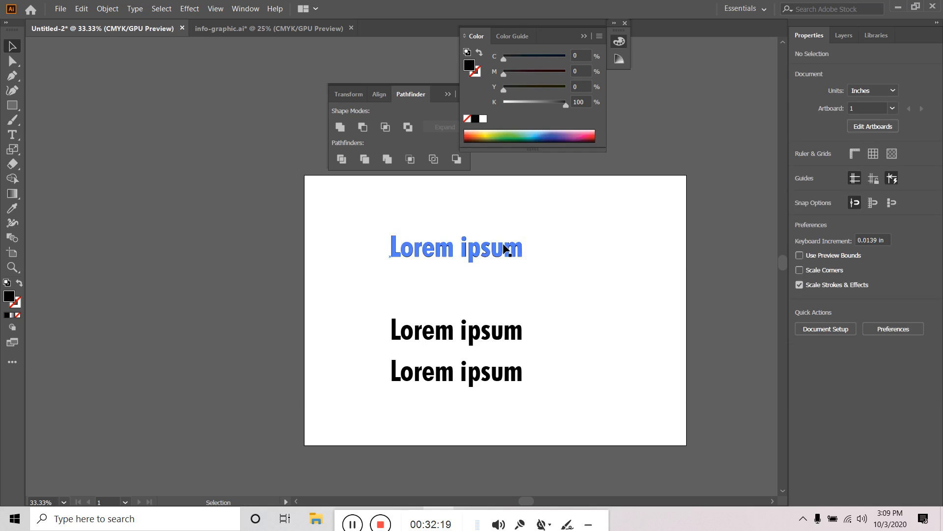
- Check that the top text can still be edited by placing a text cursor in it, return to object selection and deselect it
click(504, 246)
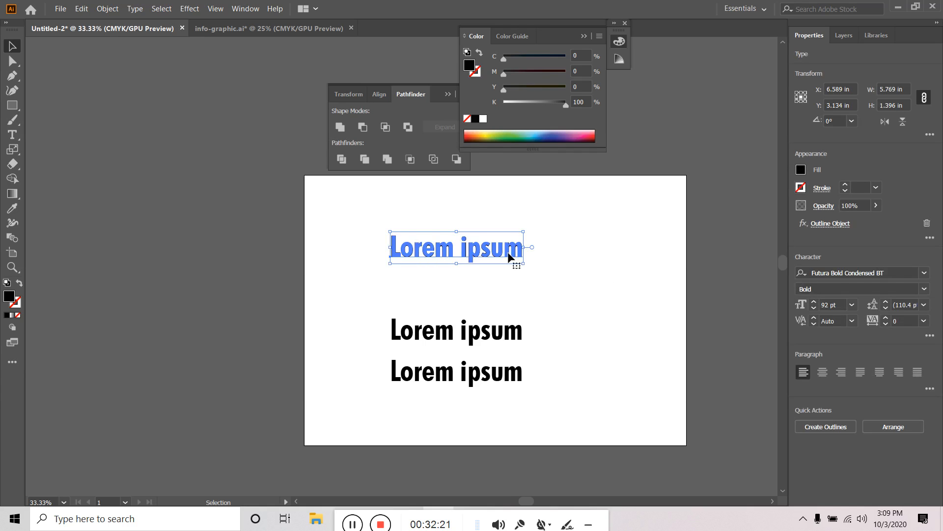
double_click(513, 253)
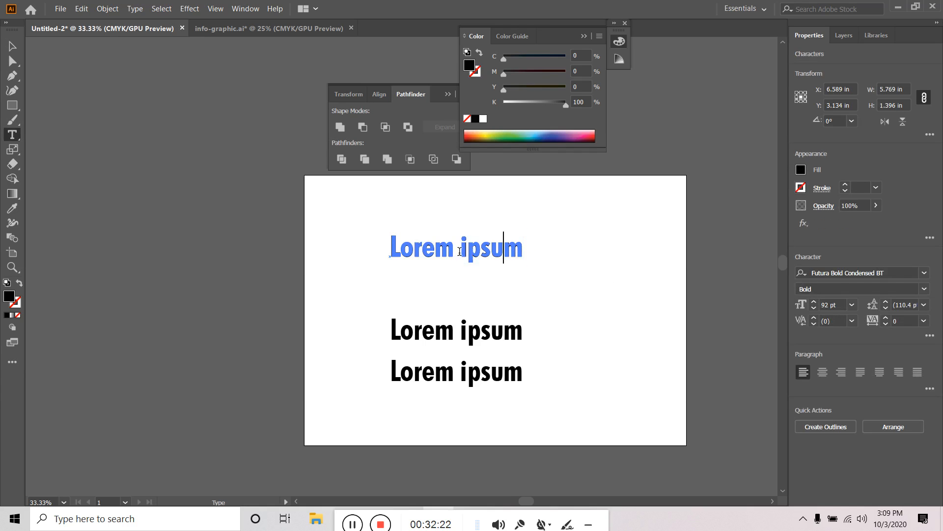
click(12, 45)
click(577, 264)
click(449, 246)
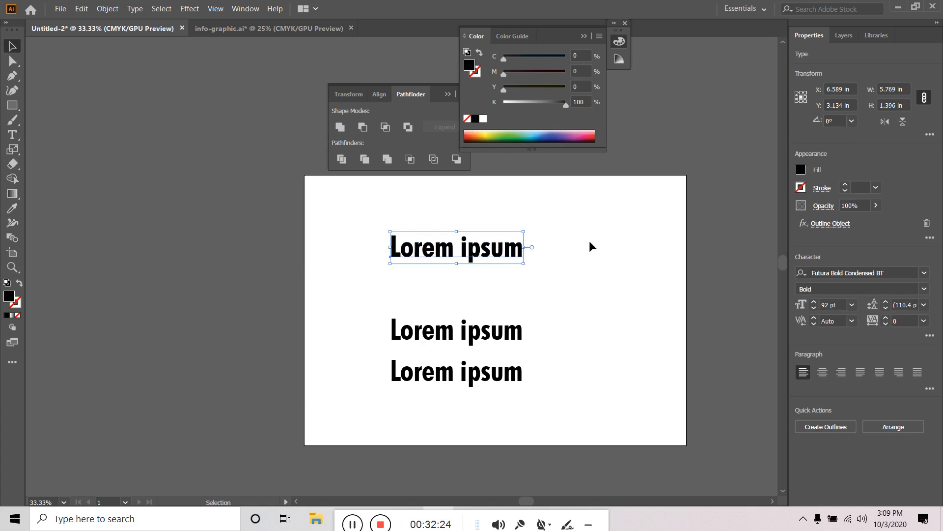
click(450, 213)
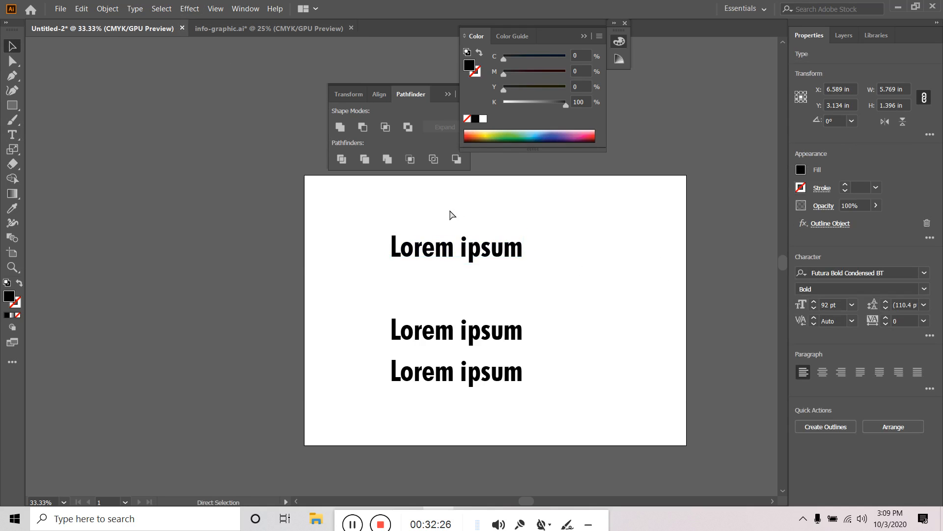
- Reapply the Outline Object path effect to the top Lorem ipsum text and clear the selection
click(480, 253)
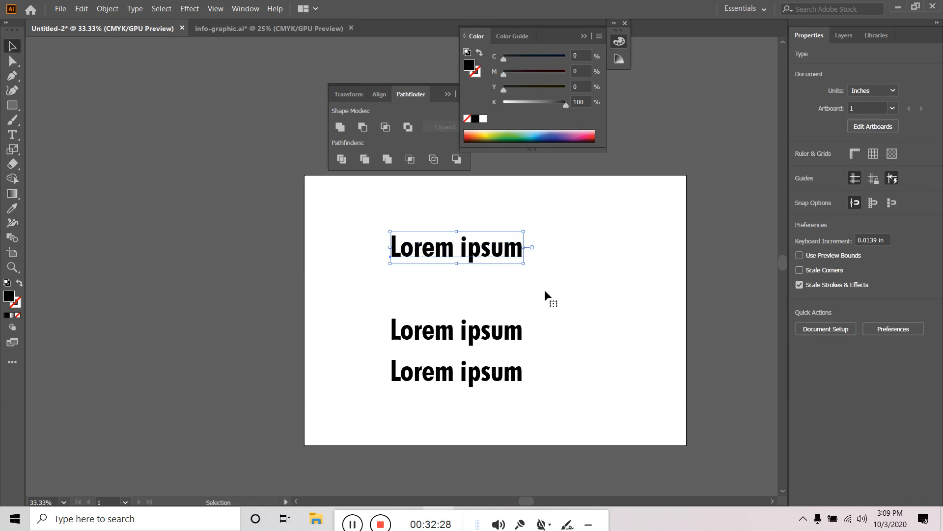
click(190, 9)
mouse_move(235, 132)
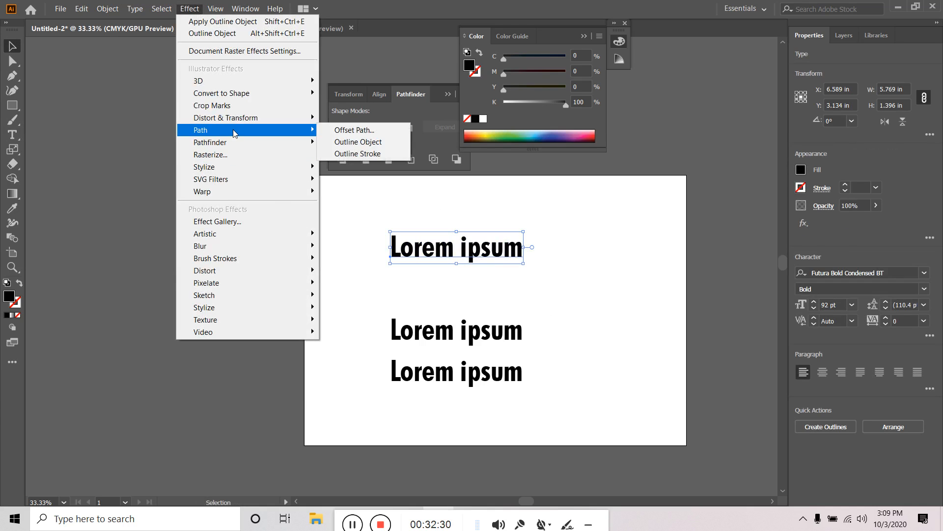
click(378, 143)
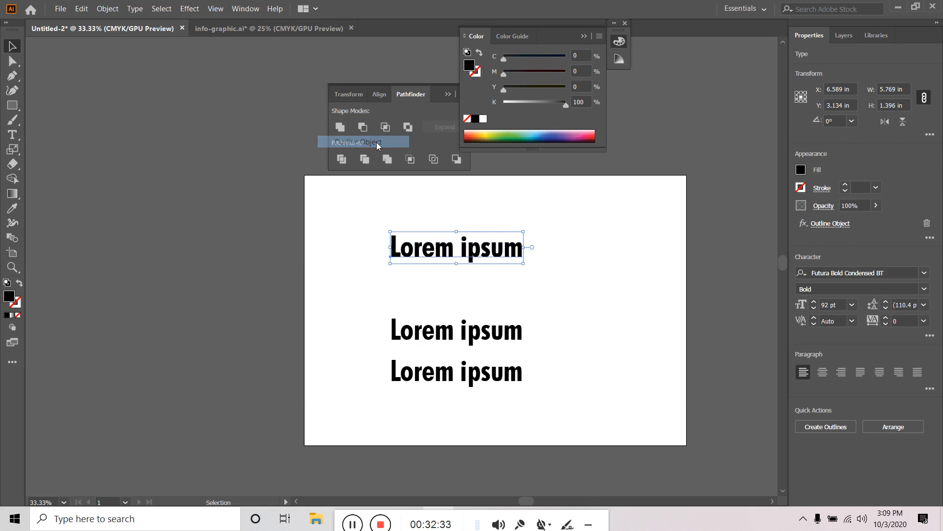
click(623, 311)
- Inspect the top text's applied effect, test its editability by highlighting the word ipsum, and leave text editing with nothing selected
click(488, 263)
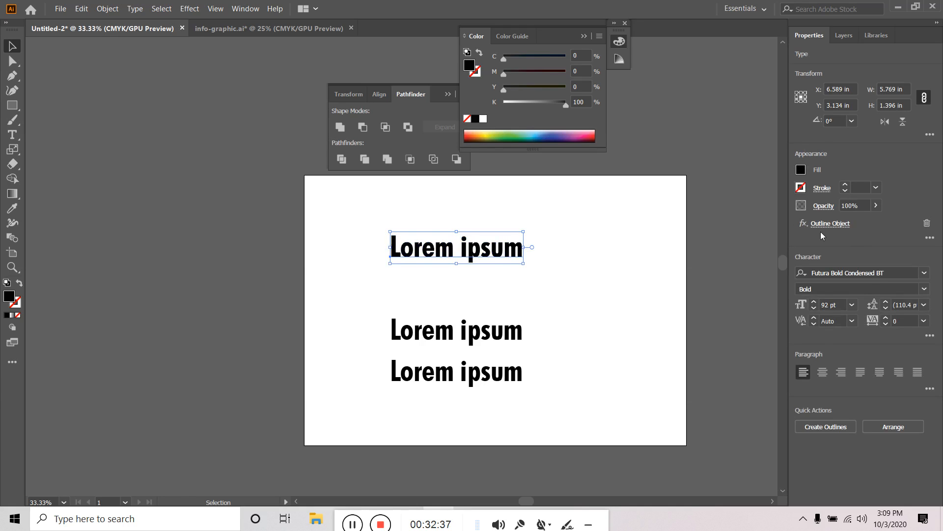
click(594, 254)
click(513, 251)
triple_click(492, 249)
triple_click(492, 249)
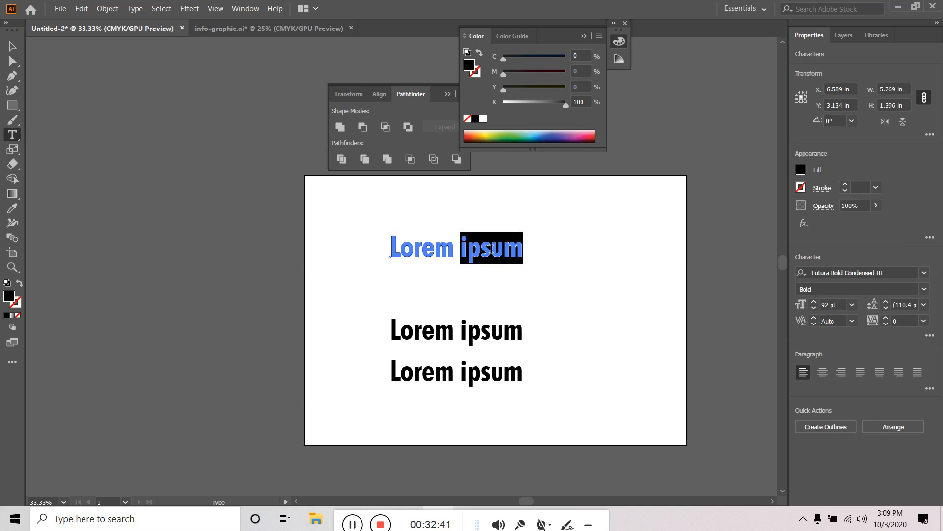
key(Escape)
click(558, 285)
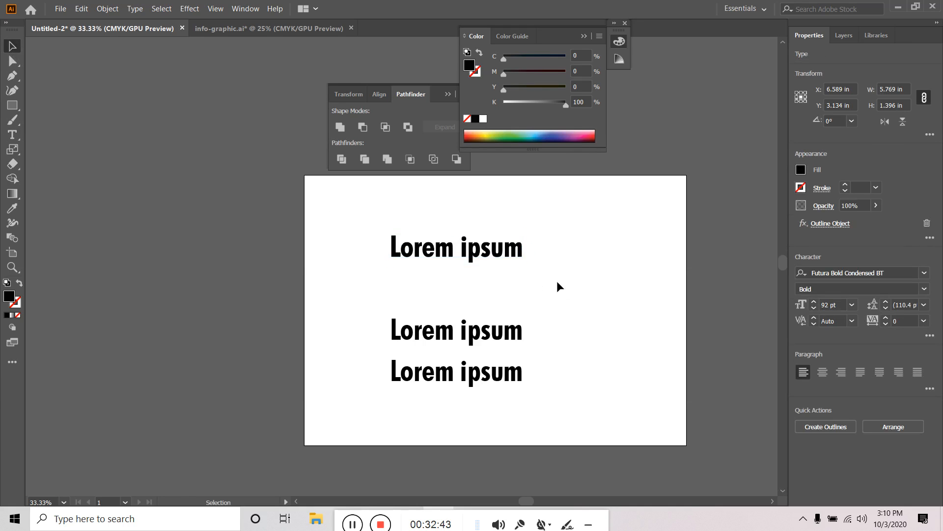
- Apply the Outline Object path effect to all three Lorem ipsum texts together and deselect them
drag(570, 235, 409, 410)
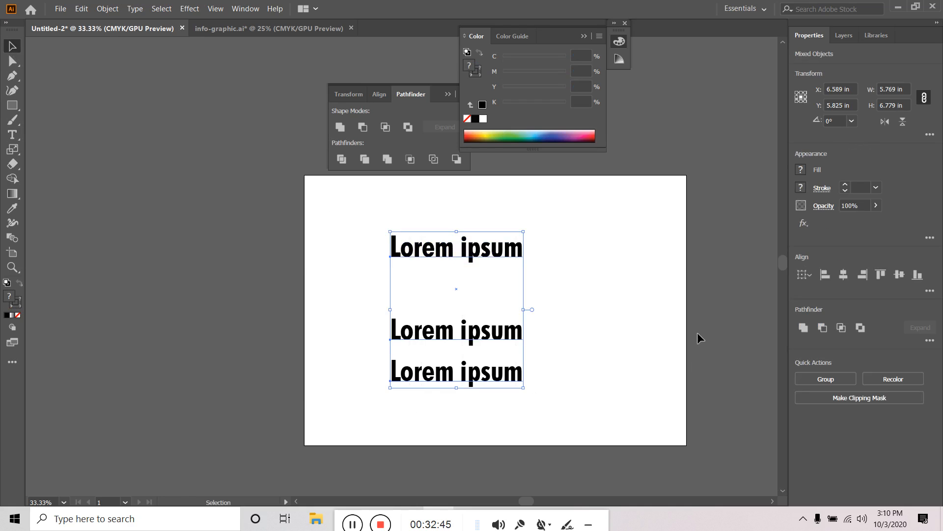
click(190, 9)
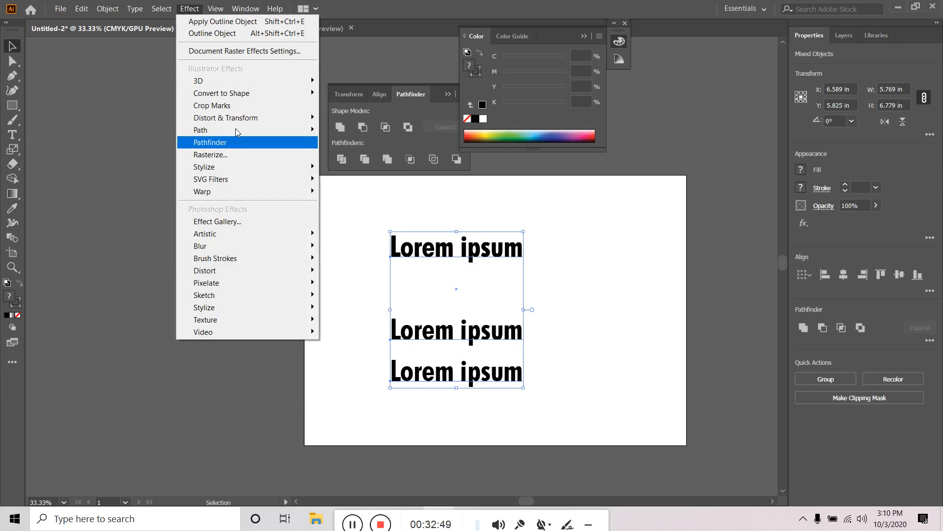
mouse_move(229, 129)
click(367, 143)
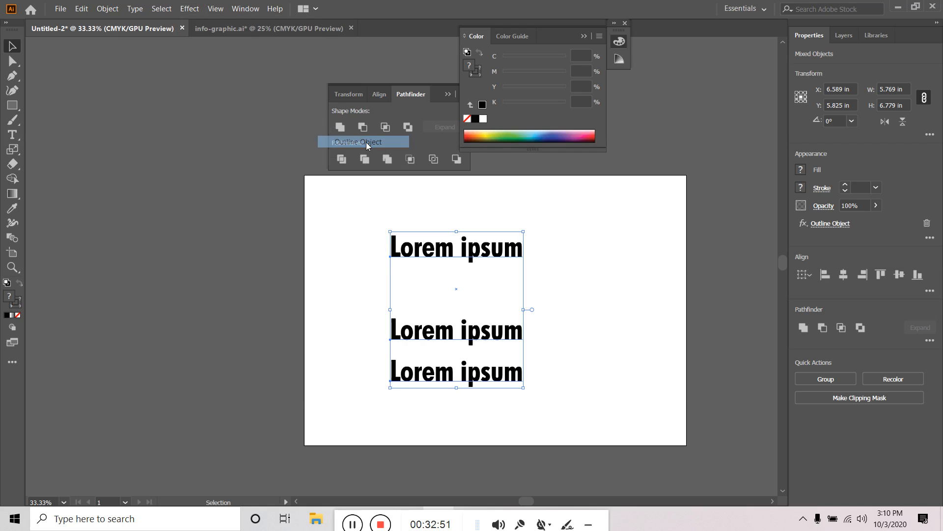
click(700, 320)
- Select the three Lorem ipsum texts, align them to their horizontal centers, and open the additional alignment options
drag(628, 265, 422, 395)
drag(585, 231, 422, 418)
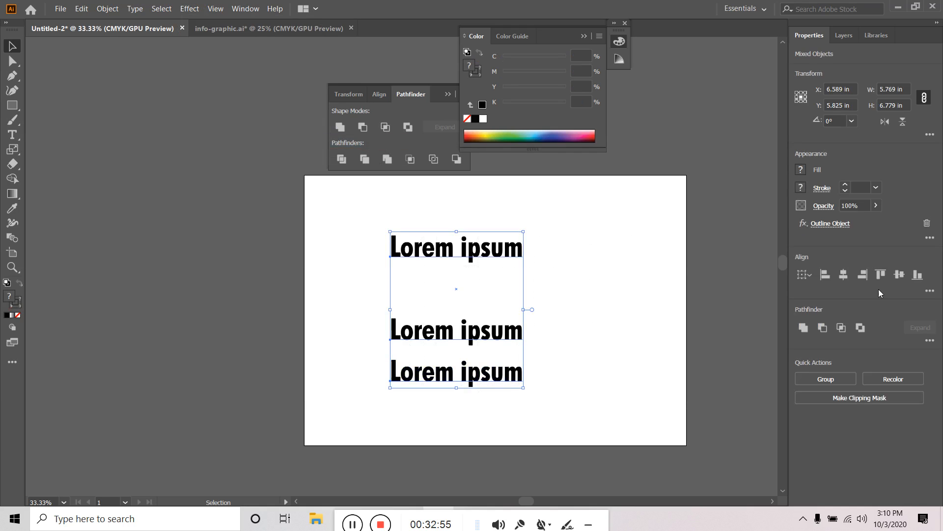
click(842, 276)
click(930, 292)
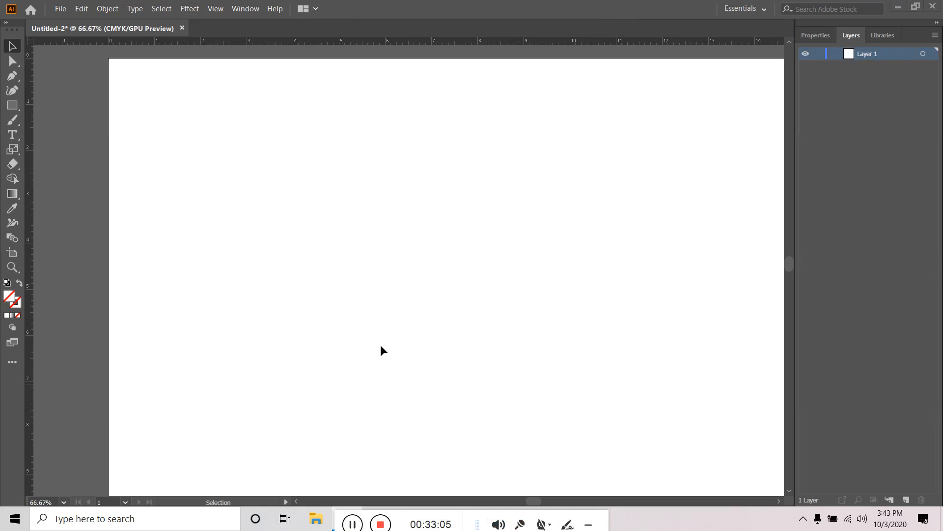
- Draw a rectangle about 6.3 in wide and 2.1 in high in the artboard's upper-left area and fill it with red F70047
click(12, 105)
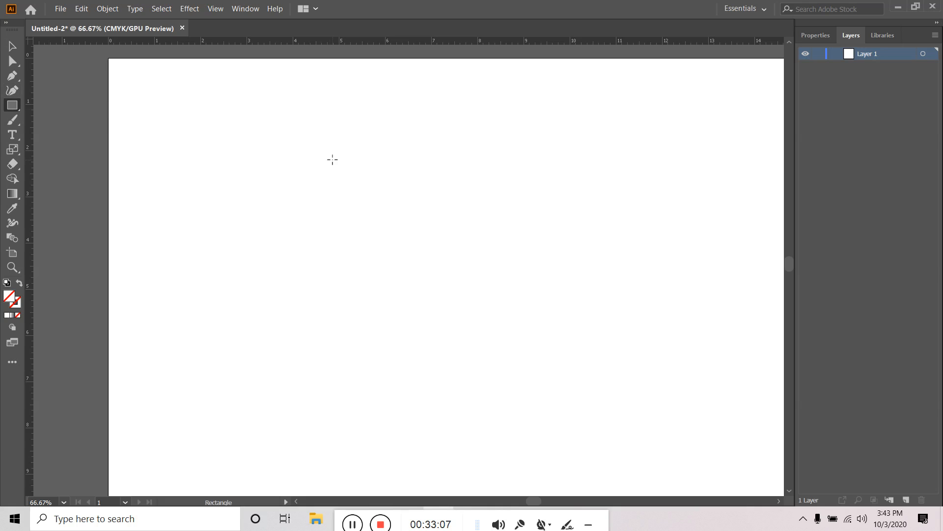
mouse_move(174, 132)
mouse_down()
mouse_move(316, 198)
mouse_move(495, 244)
mouse_move(465, 228)
mouse_up()
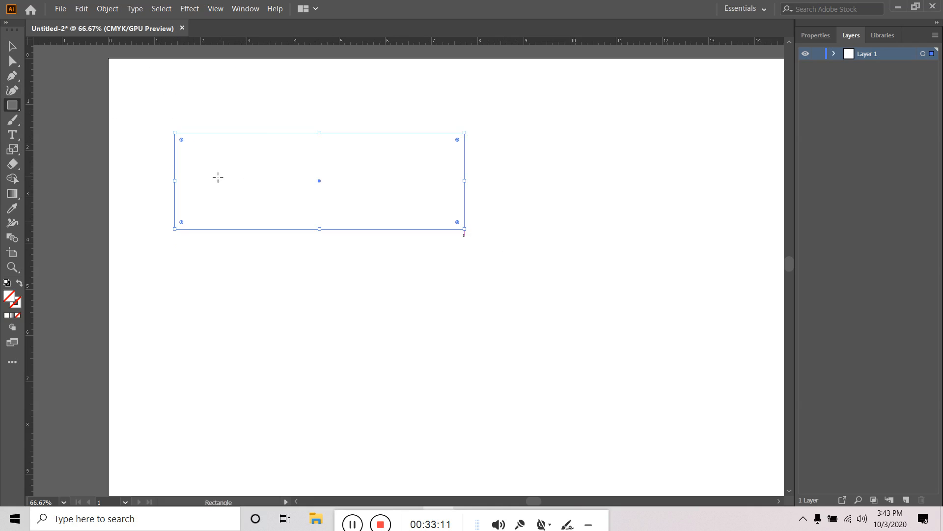
double_click(11, 299)
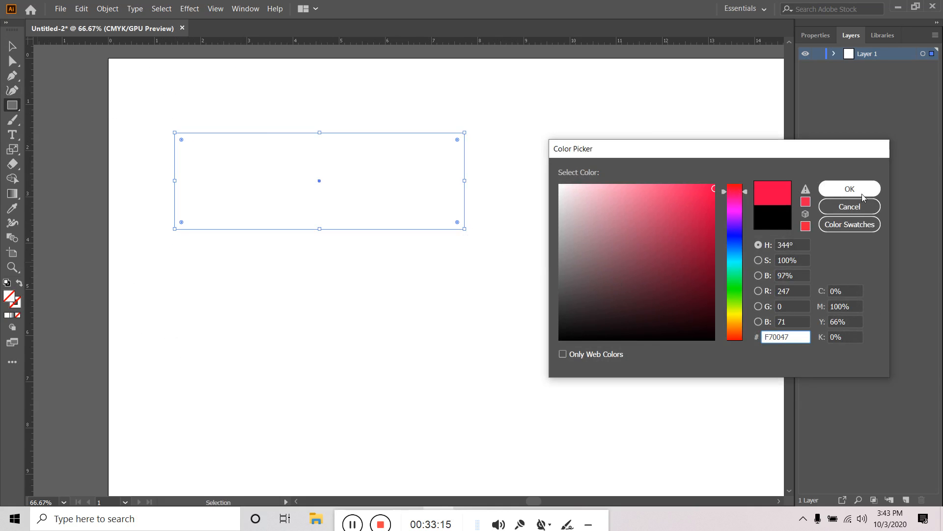
click(865, 197)
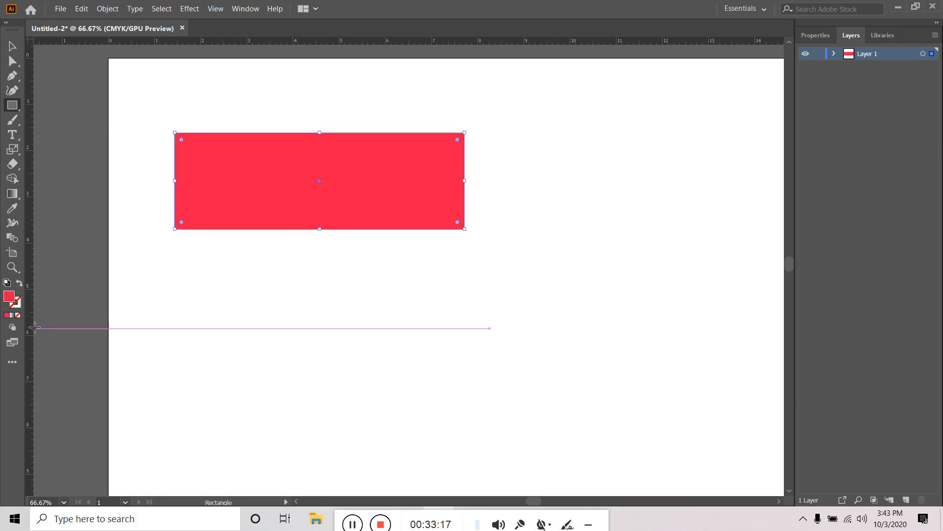
- Change the rectangle's fill color to a medium-dark teal
double_click(10, 298)
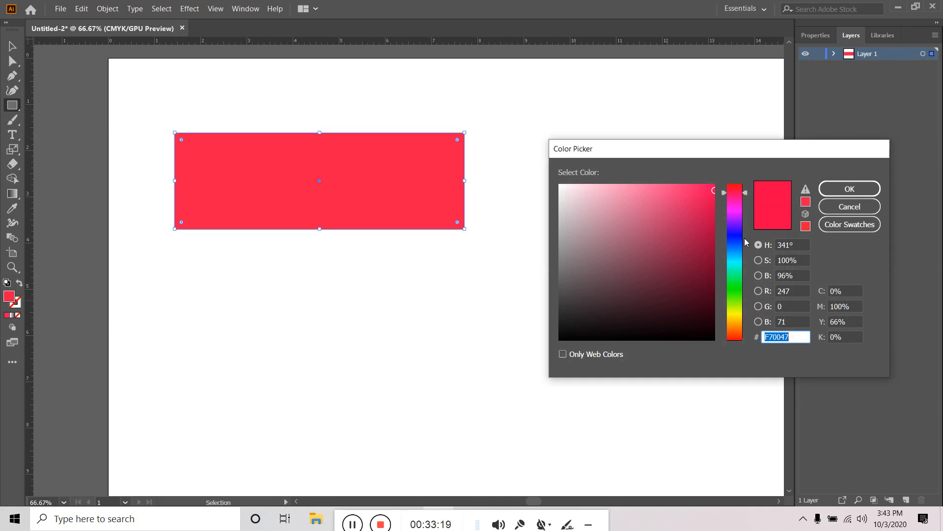
click(736, 261)
click(703, 226)
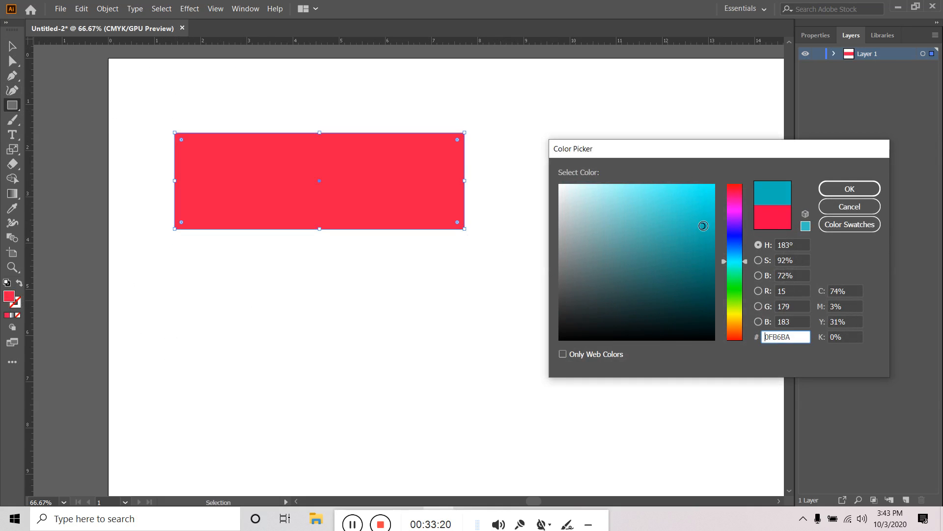
click(850, 189)
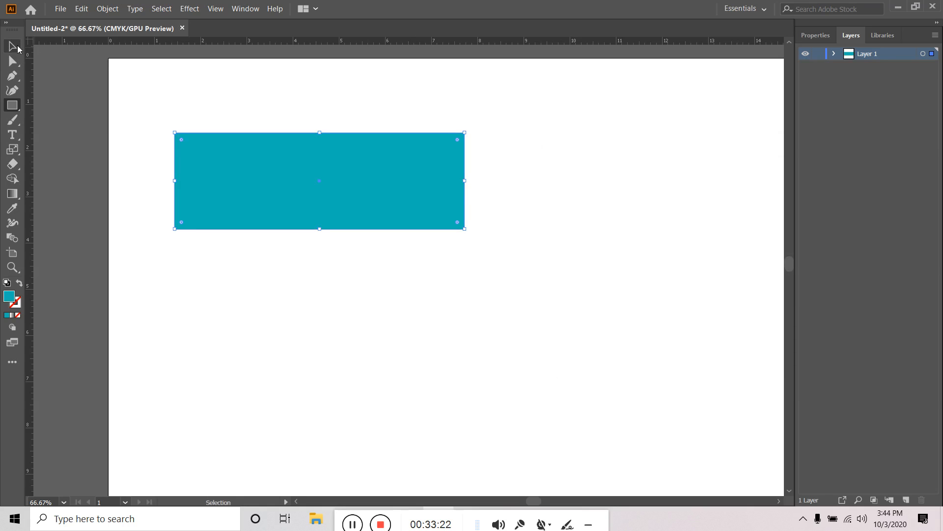
- Move the teal rectangle toward the artboard's center and extend both its ends to make it about 11 in wide
click(13, 46)
drag(269, 180, 384, 226)
drag(468, 251, 396, 228)
click(454, 411)
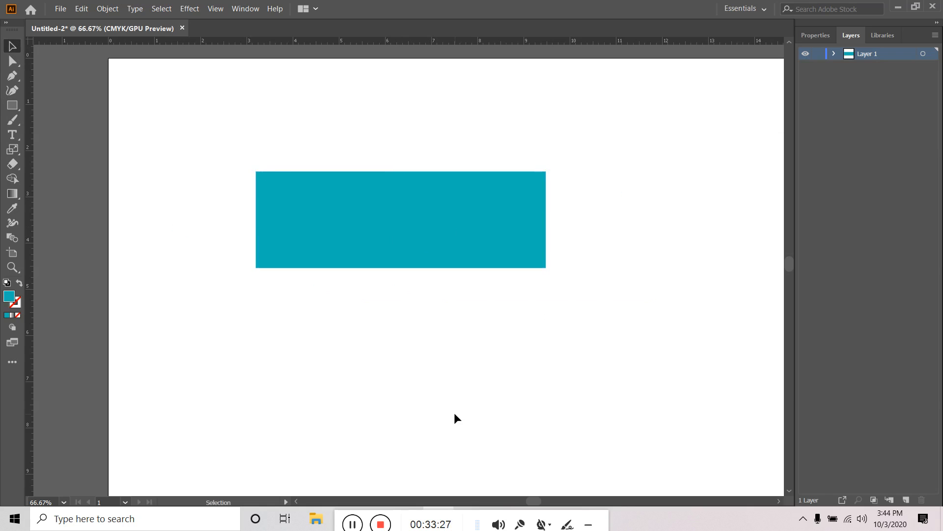
click(382, 241)
drag(547, 222, 699, 229)
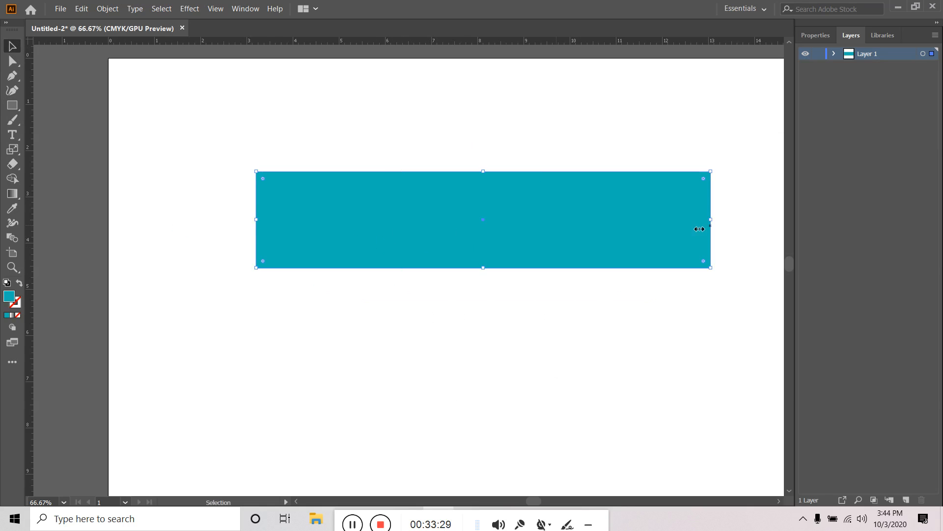
drag(257, 221, 201, 221)
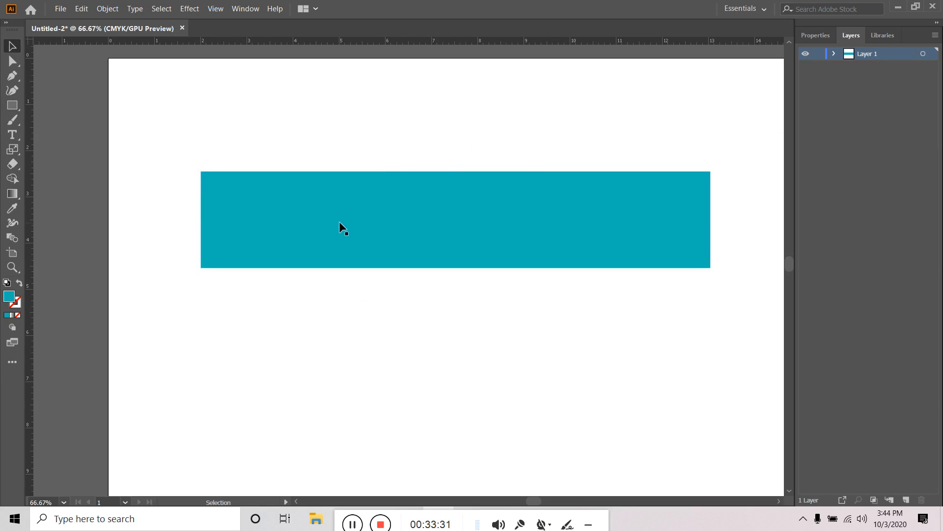
- Preview the Arc warp on the teal rectangle with a 50% bend, both horizontally and vertically, and cancel it
click(201, 9)
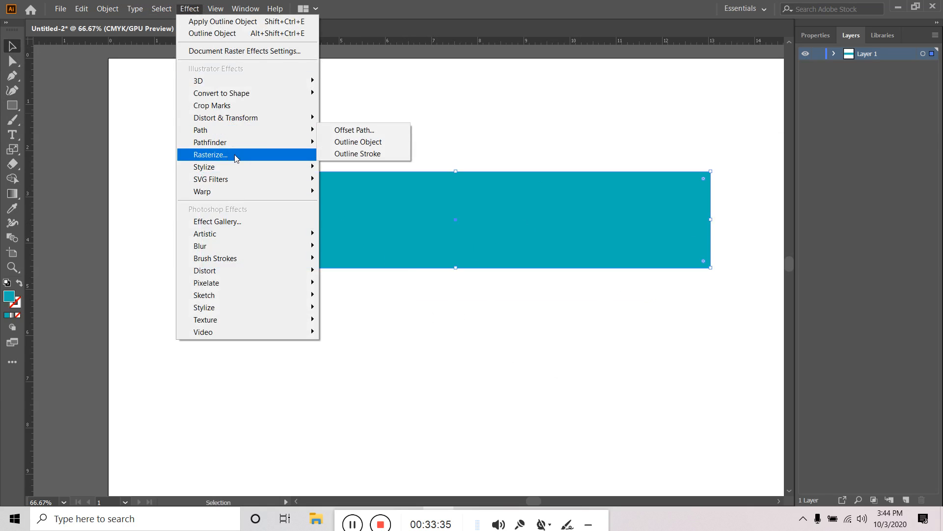
mouse_move(309, 191)
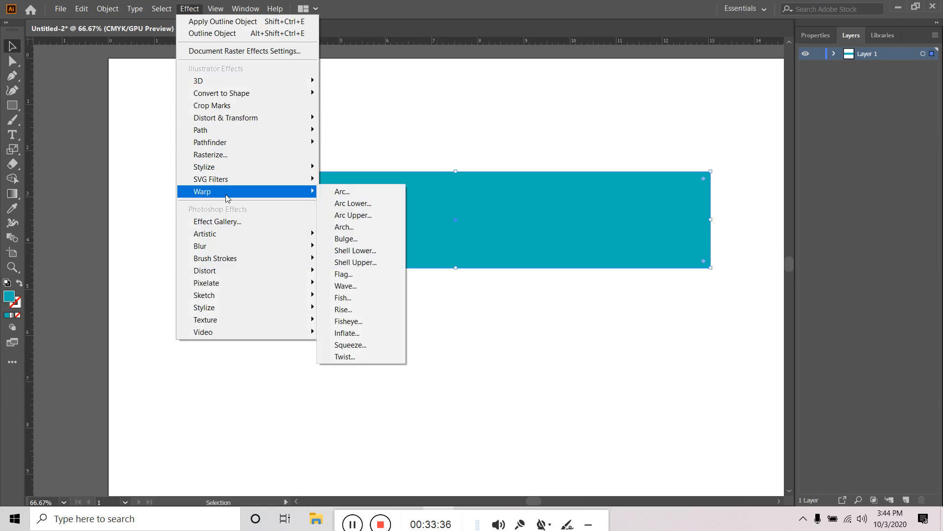
click(342, 192)
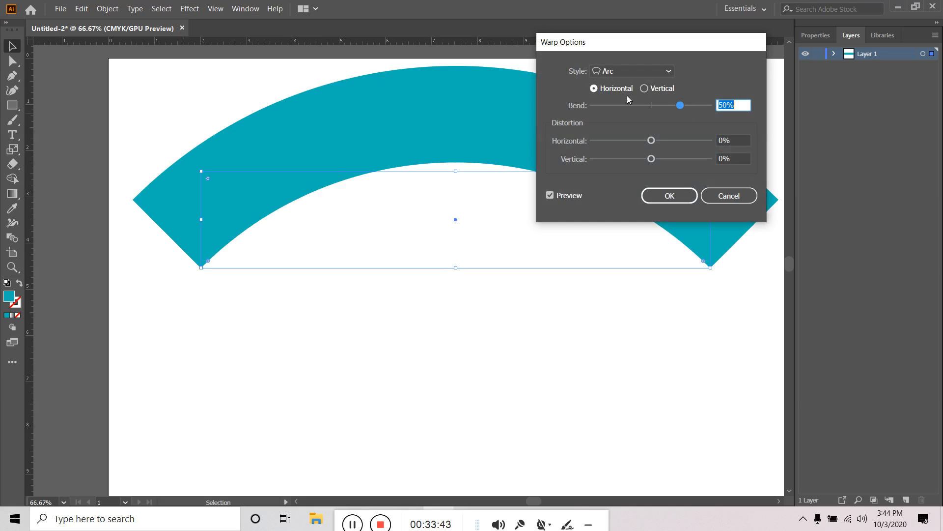
click(623, 75)
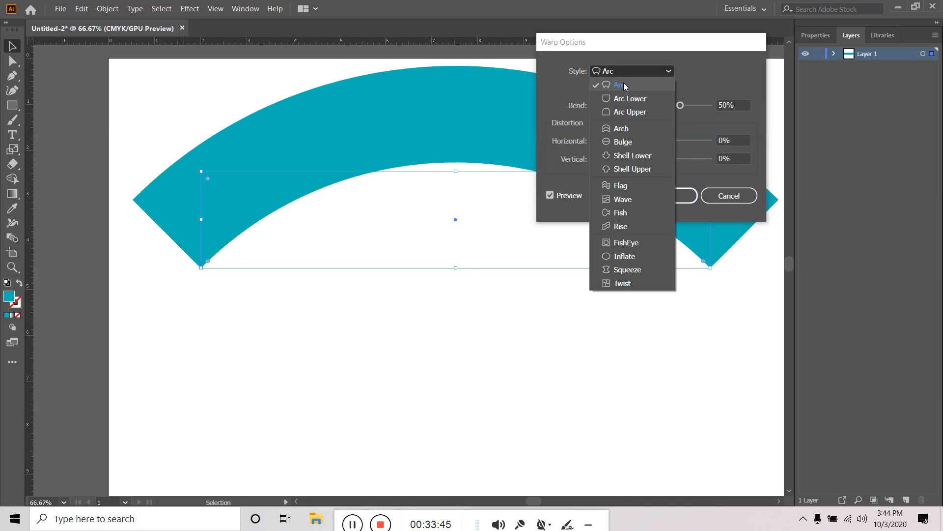
click(623, 83)
click(644, 88)
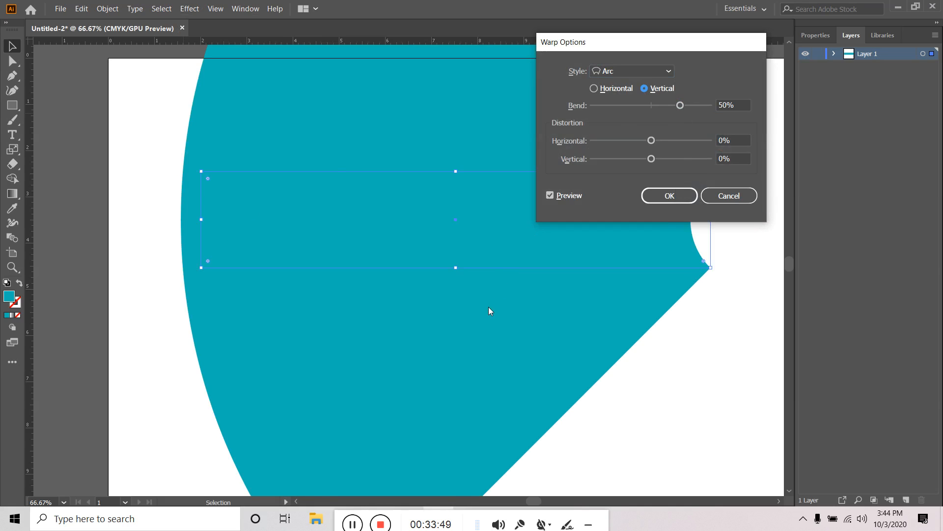
click(724, 195)
scroll(409, 243, down, 4)
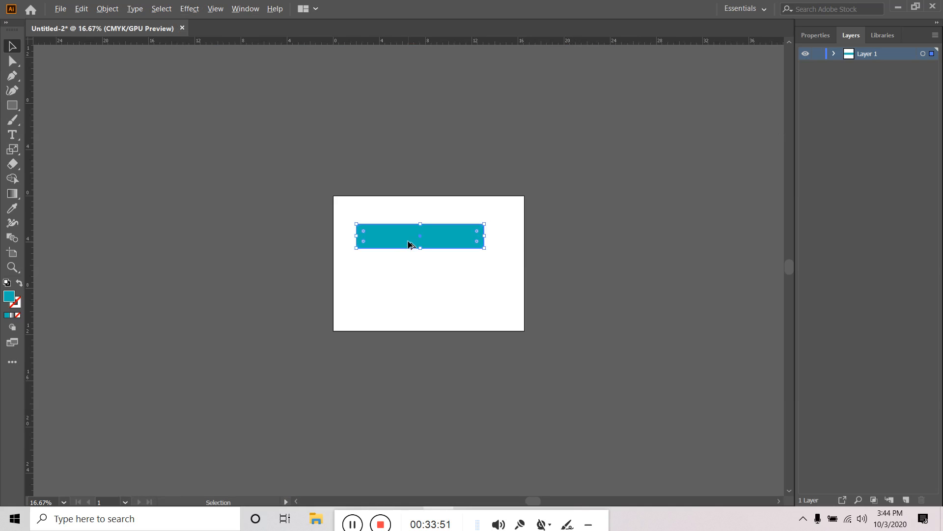
- Reduce the teal rectangle's height to about 1 in and place it near the artboard's middle
scroll(431, 256, up, 1)
scroll(432, 259, up, 1)
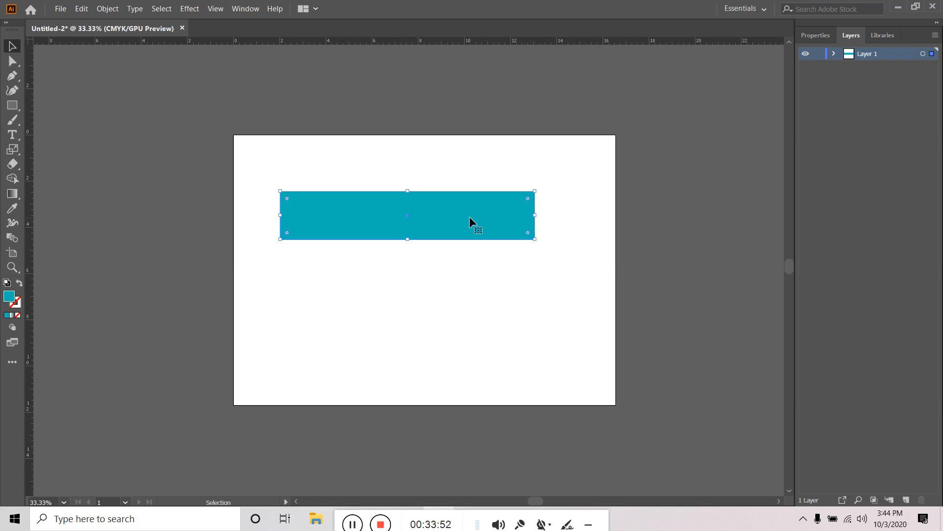
drag(409, 240, 444, 263)
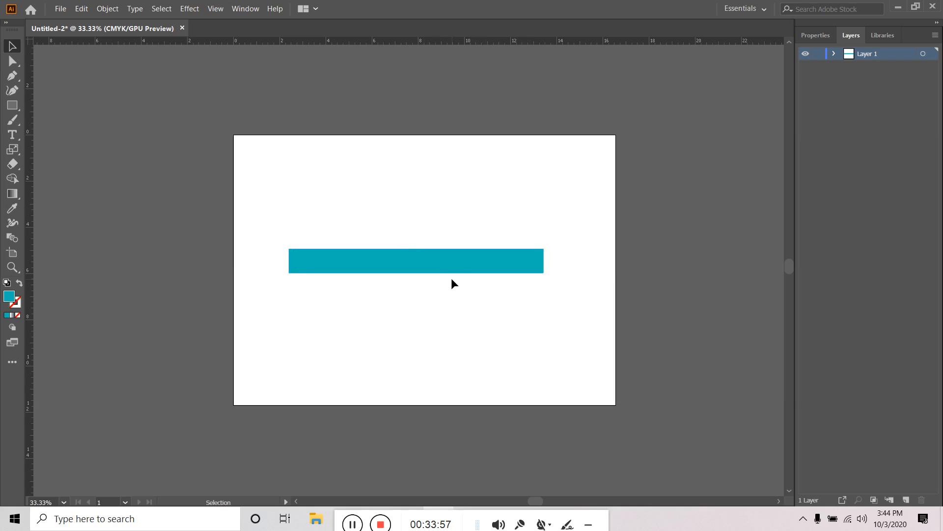
- Preview the Arc warp on the teal rectangle horizontally, with the bend at 100% and at -100%
click(191, 9)
mouse_move(228, 187)
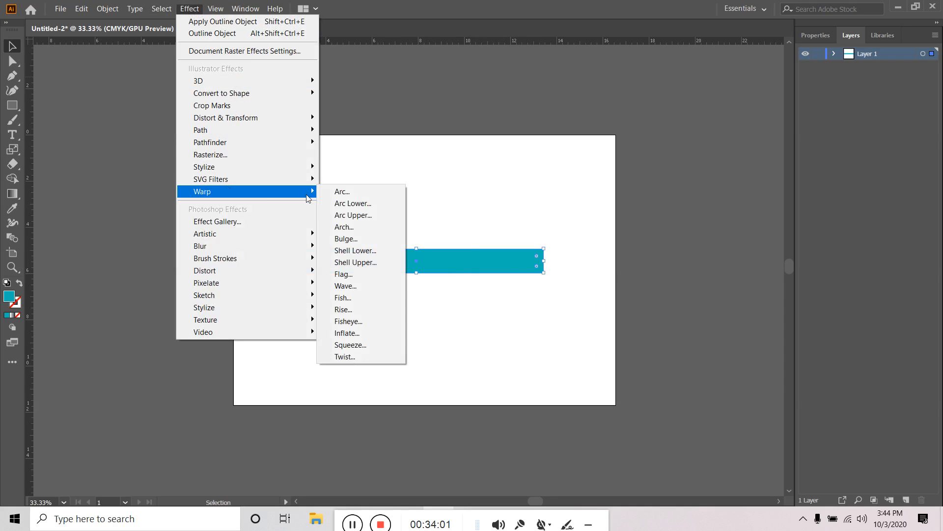
click(337, 192)
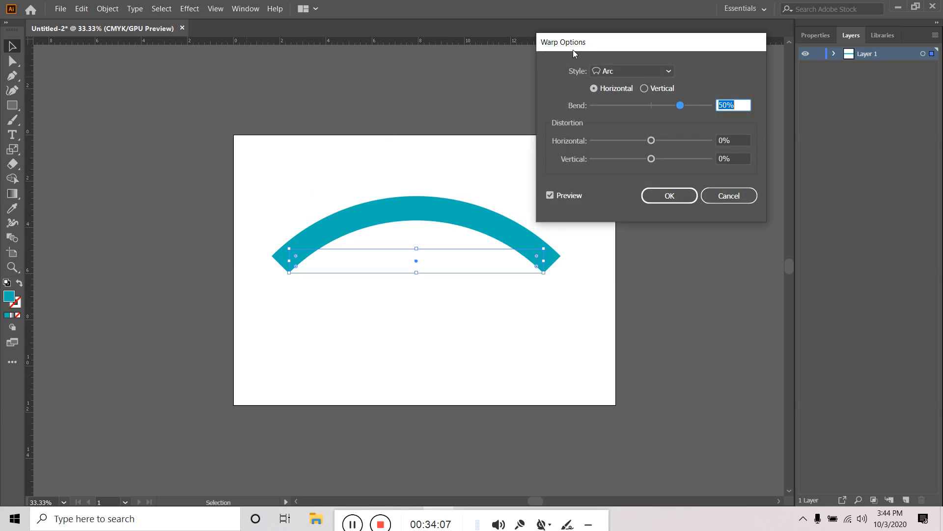
drag(679, 106, 711, 110)
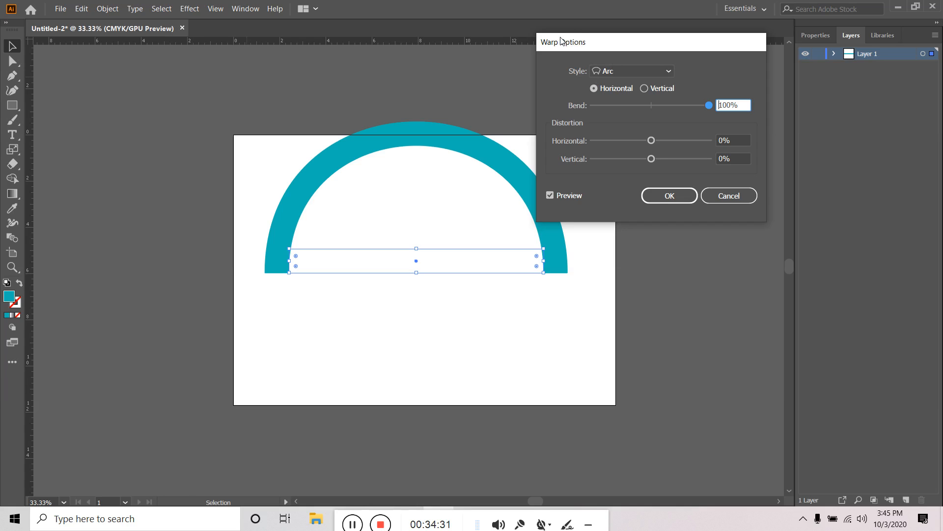
click(636, 72)
click(655, 71)
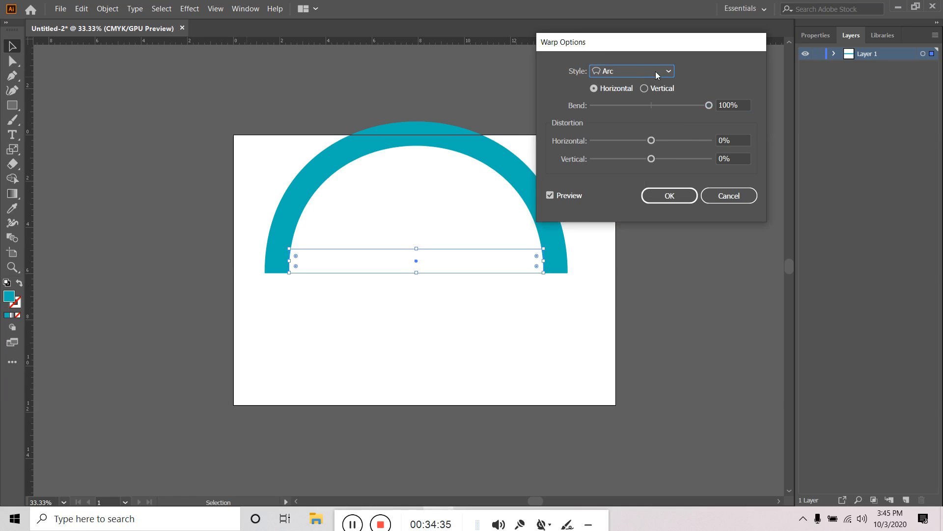
click(709, 107)
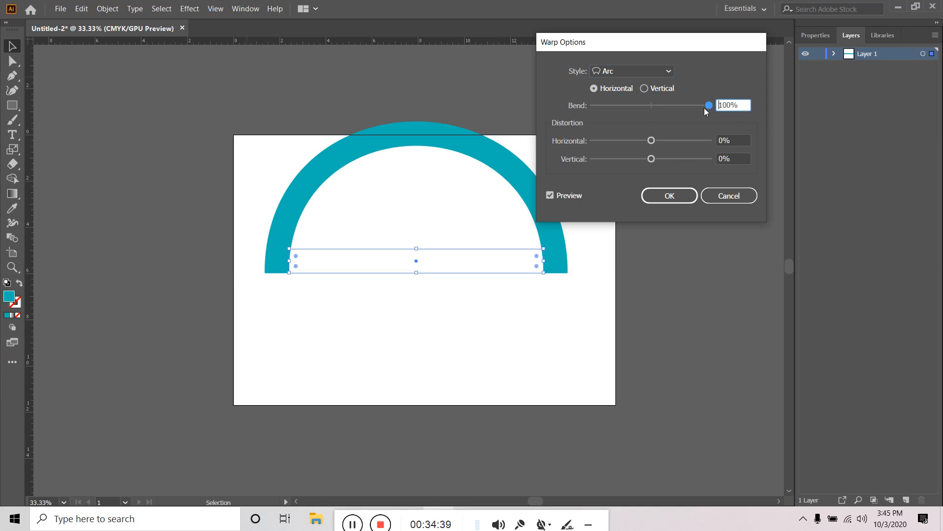
drag(704, 108, 568, 111)
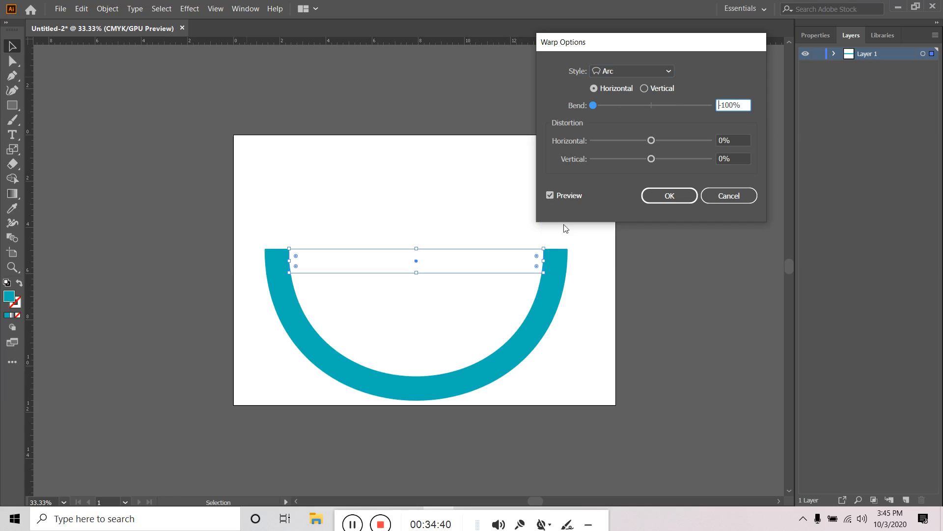
- Switch the Arc warp to vertical, preview bends of -26% and -2%, and set the bend to 0%
click(644, 90)
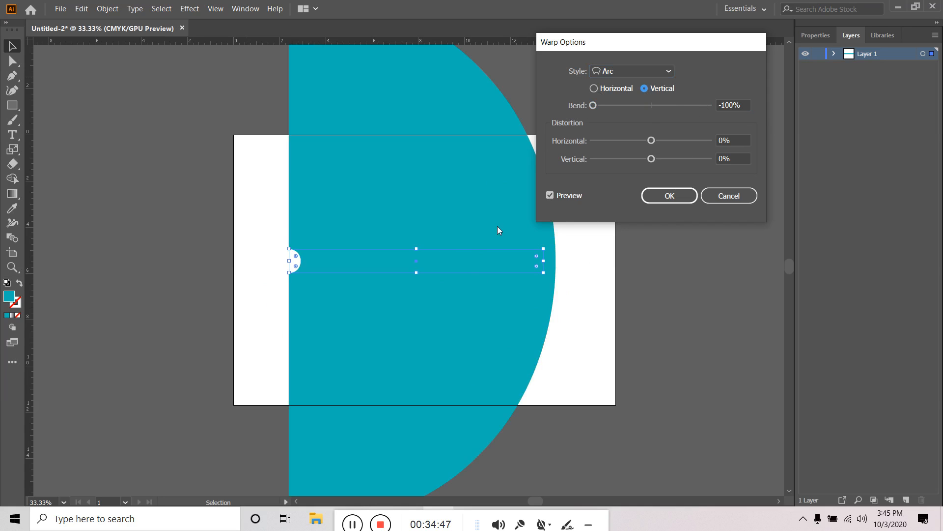
drag(594, 106, 638, 106)
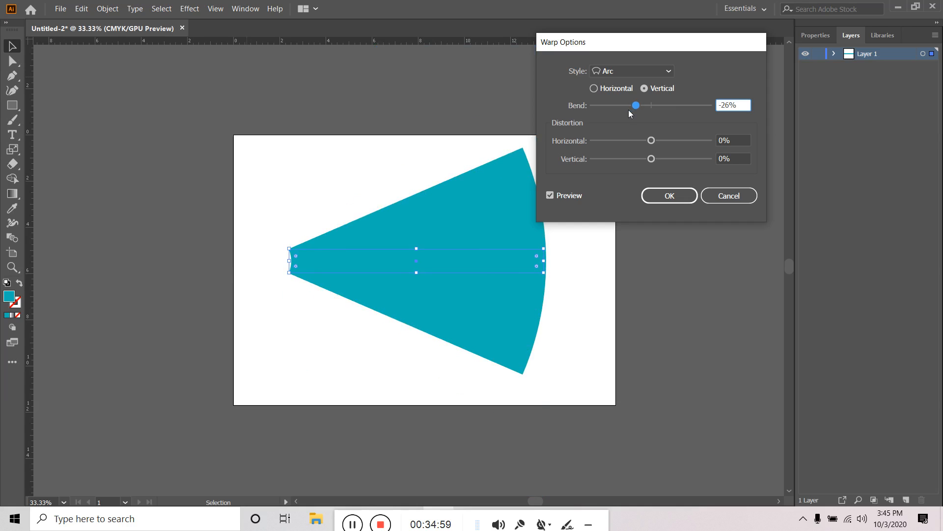
drag(635, 106, 653, 108)
double_click(744, 105)
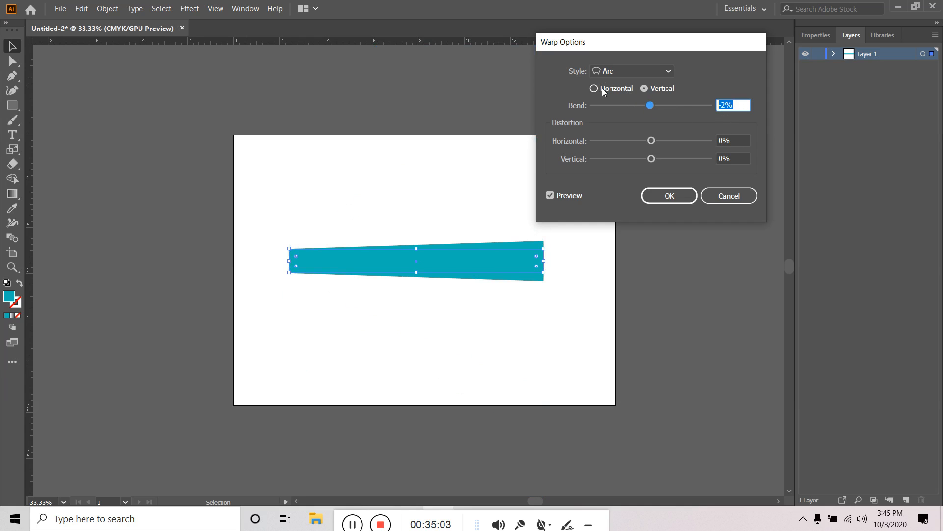
text(0)
- Try 100% vertical distortion with a -47% bend on the Arc warp, and reset the bend and horizontal distortion to 0%
drag(651, 140, 754, 160)
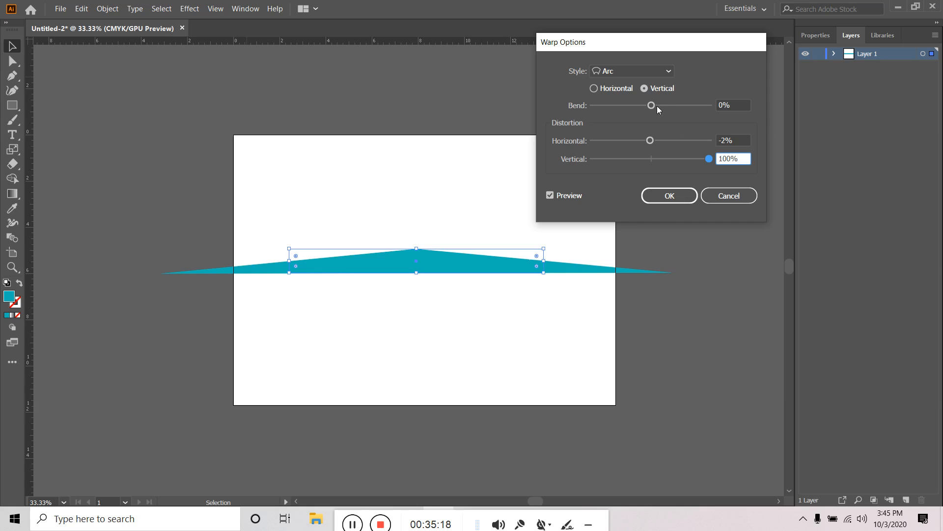
drag(657, 106, 637, 116)
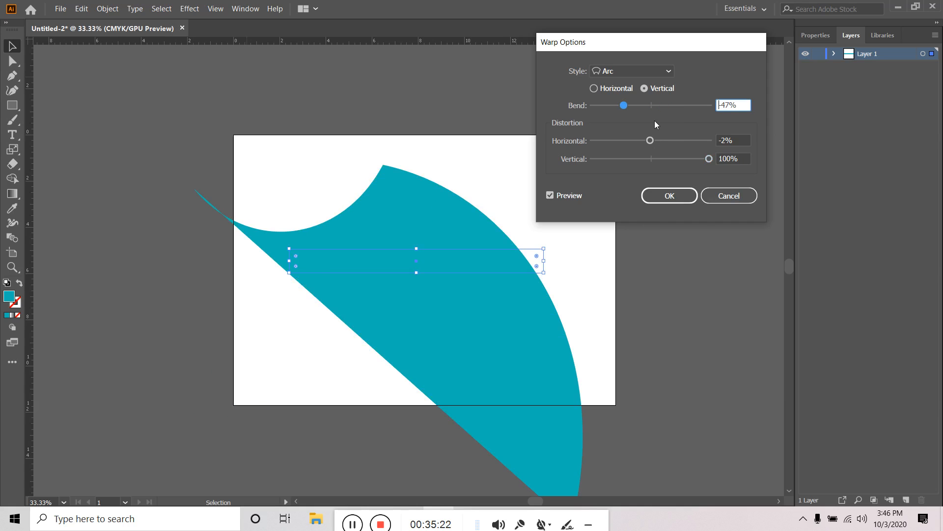
drag(734, 104, 671, 100)
text(0)
key(Tab)
text(0)
key(Tab)
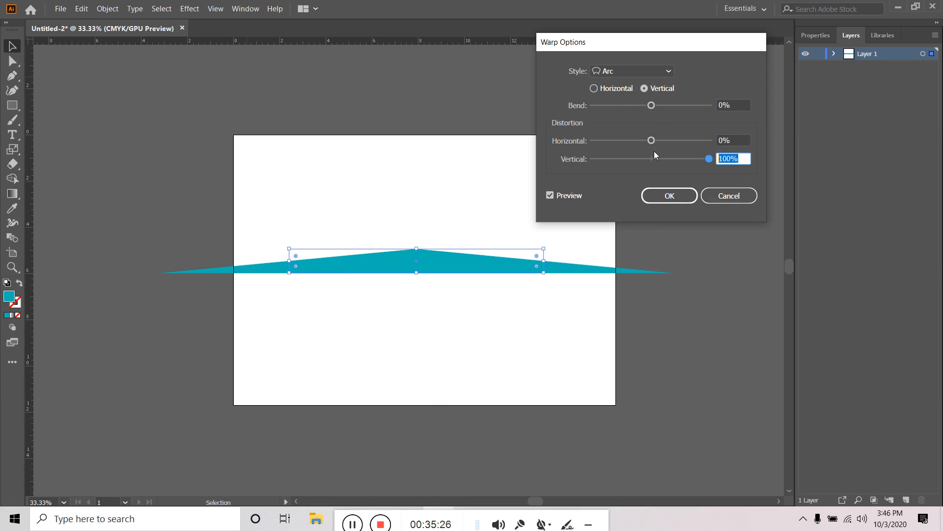
- Change the warp style to Arc Lower with horizontal orientation and set the vertical distortion to 0%
click(638, 72)
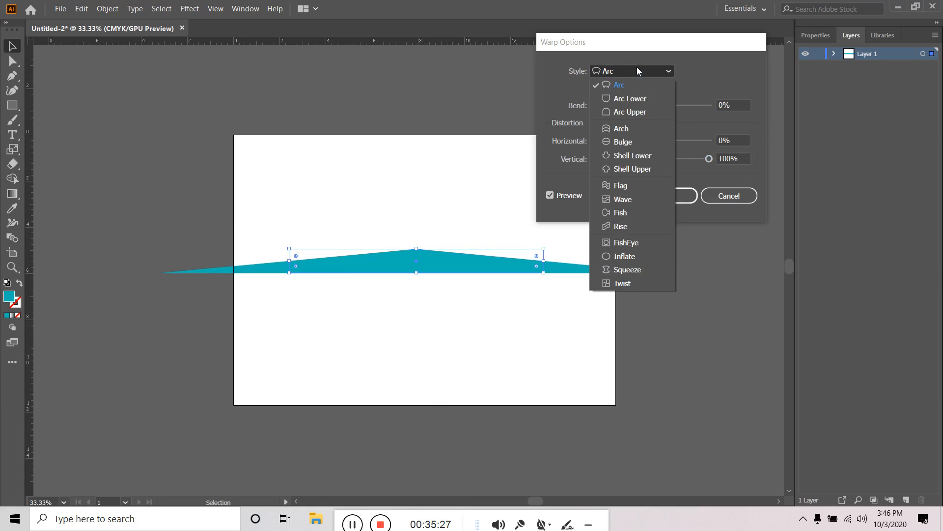
click(645, 101)
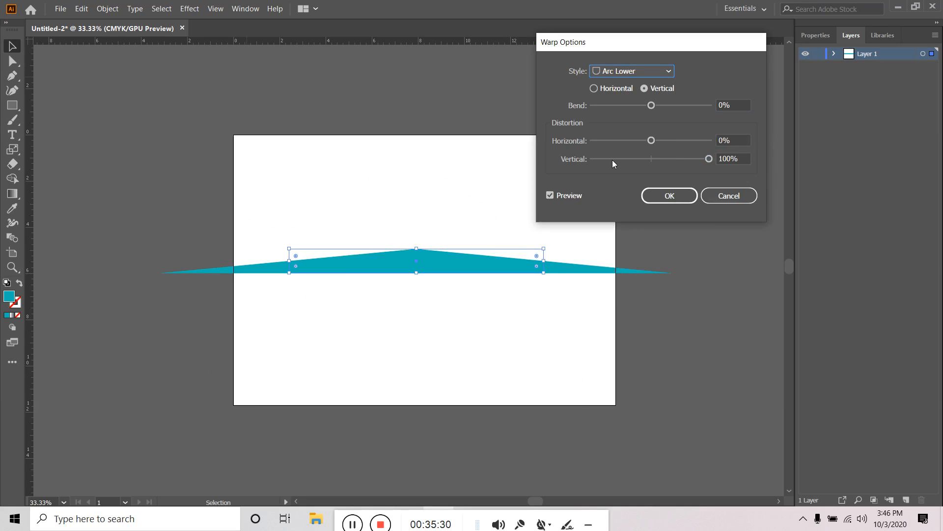
click(747, 160)
text(0)
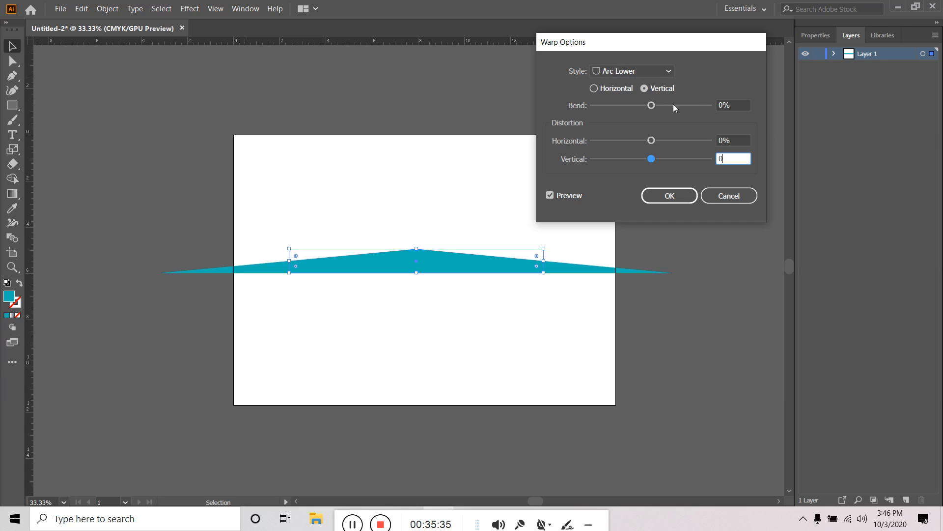
click(606, 90)
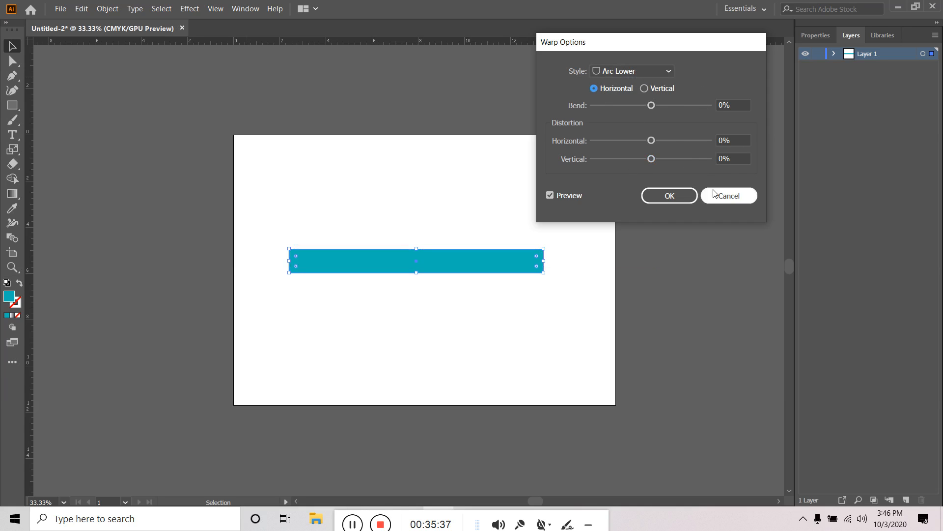
- Preview the Arc Lower warp on the rectangle with a -23% bend and set the bend to 71%
click(621, 69)
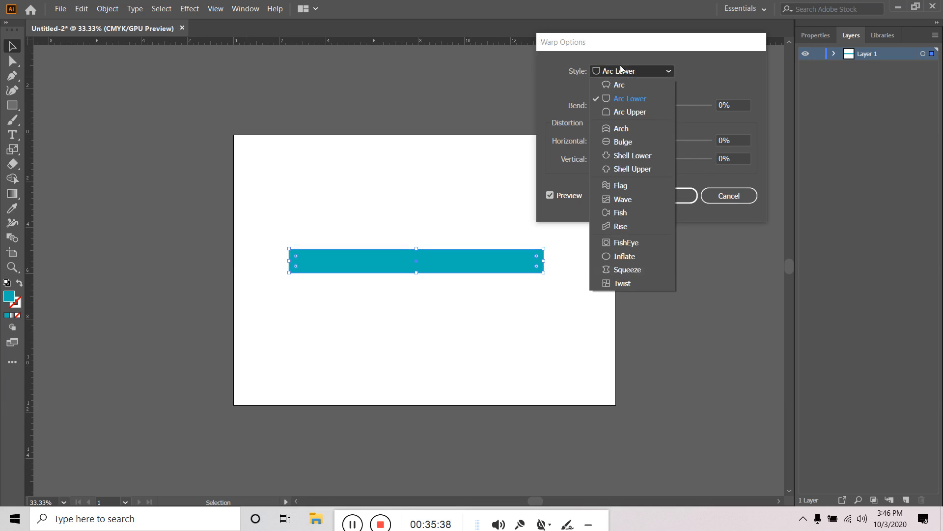
click(629, 97)
mouse_move(653, 107)
mouse_down()
mouse_move(711, 107)
mouse_move(592, 110)
mouse_move(669, 106)
mouse_move(636, 107)
mouse_up()
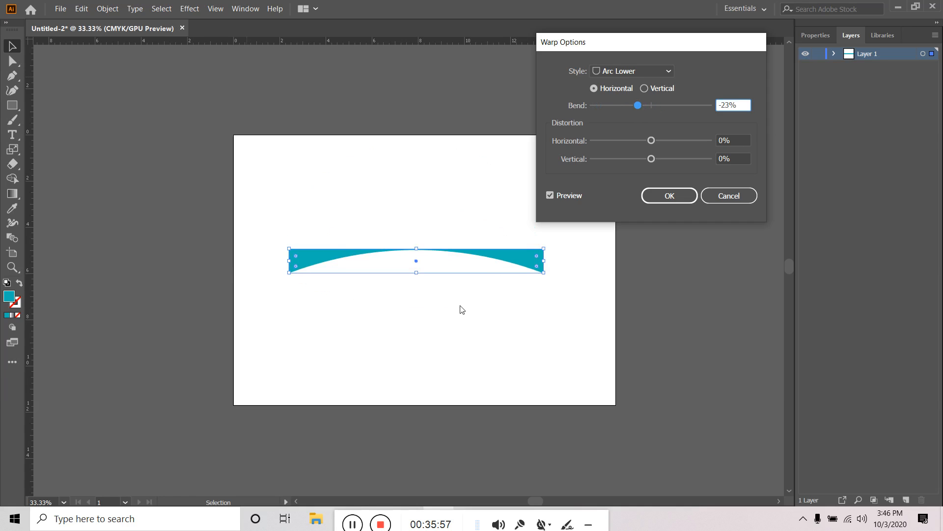
click(418, 276)
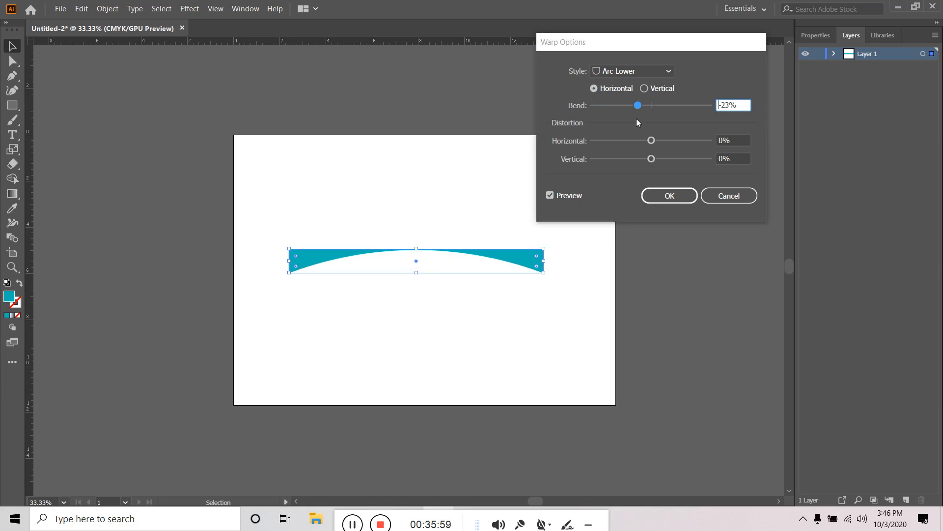
drag(638, 105, 693, 106)
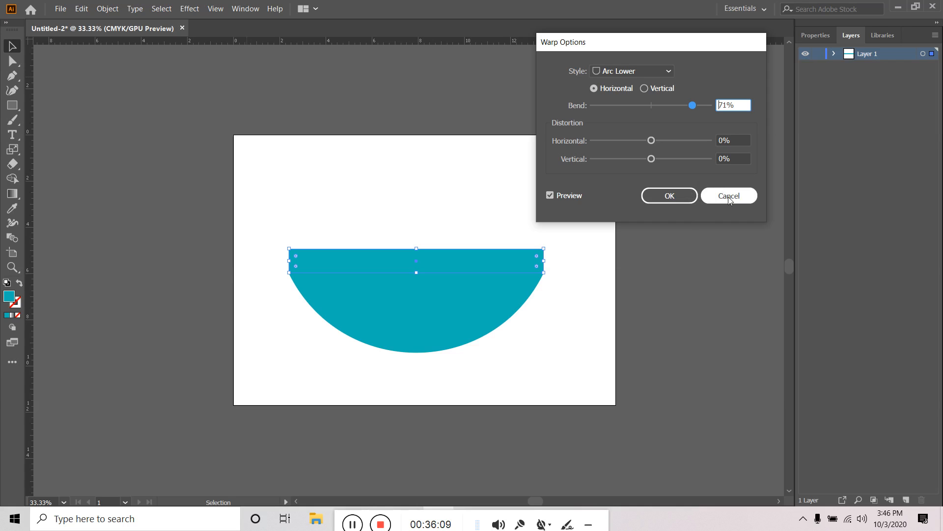
- Open the choice of warp styles for the teal rectangle
click(630, 71)
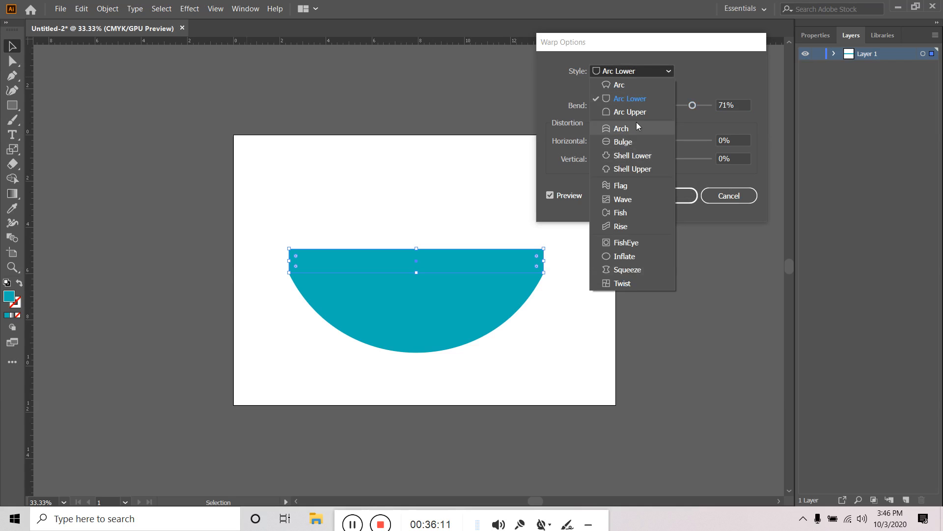
- Try the Arc Upper warp style on the teal bar with a -98% bend, and discard the warp
click(643, 114)
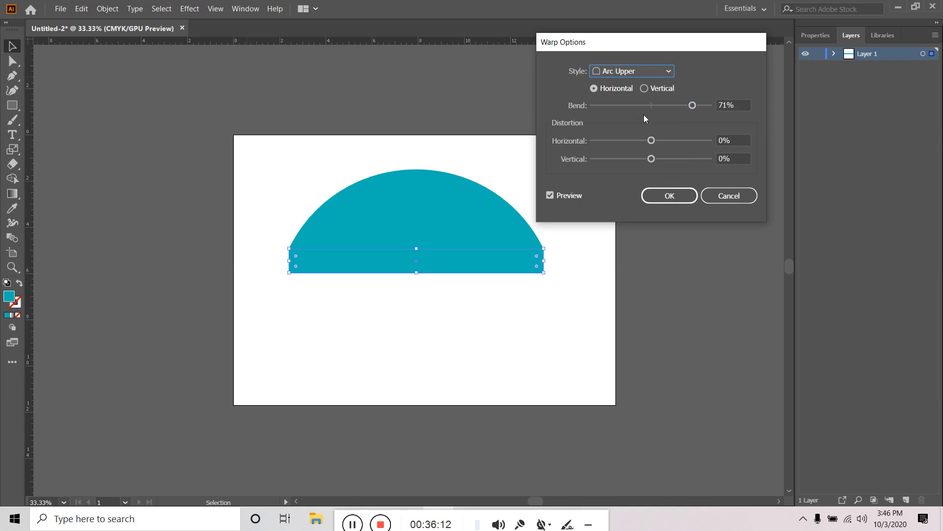
drag(685, 111, 594, 114)
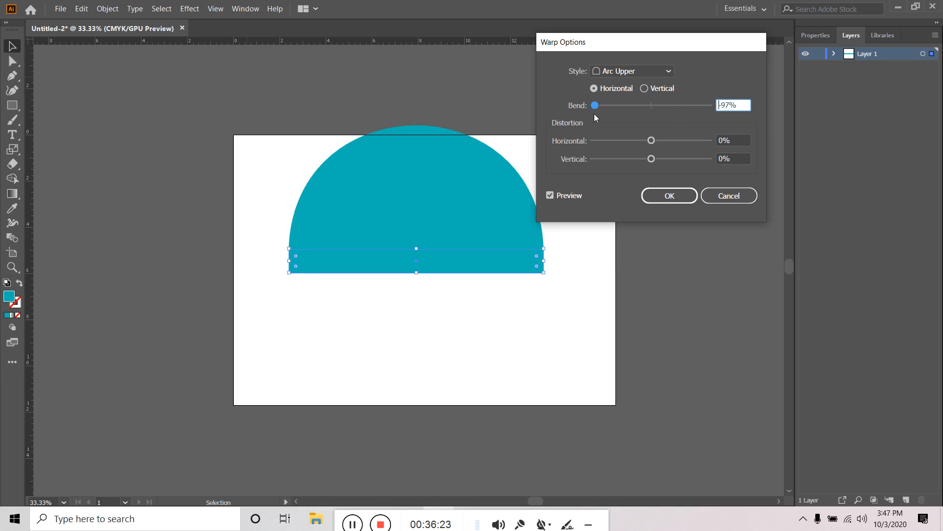
click(727, 196)
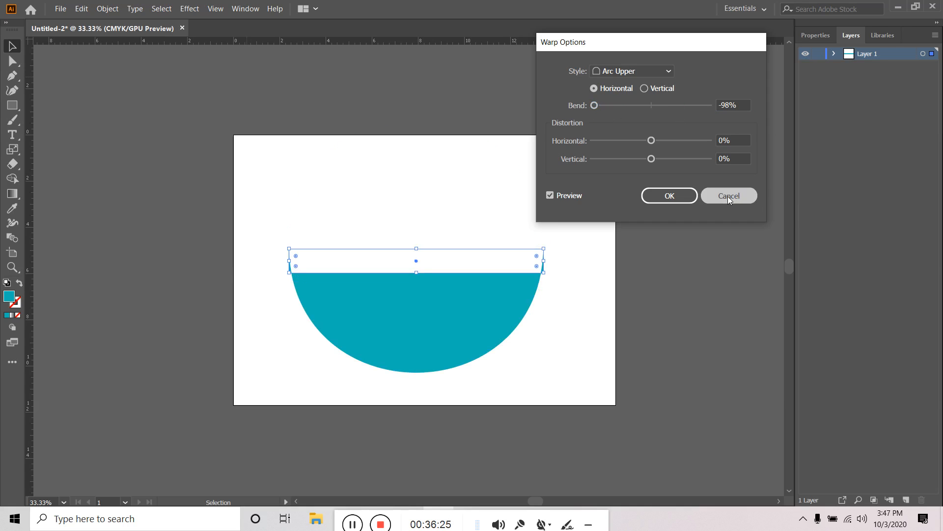
- Try an Arch warp effect on the teal bar with a horizontal bend of 20%
click(189, 8)
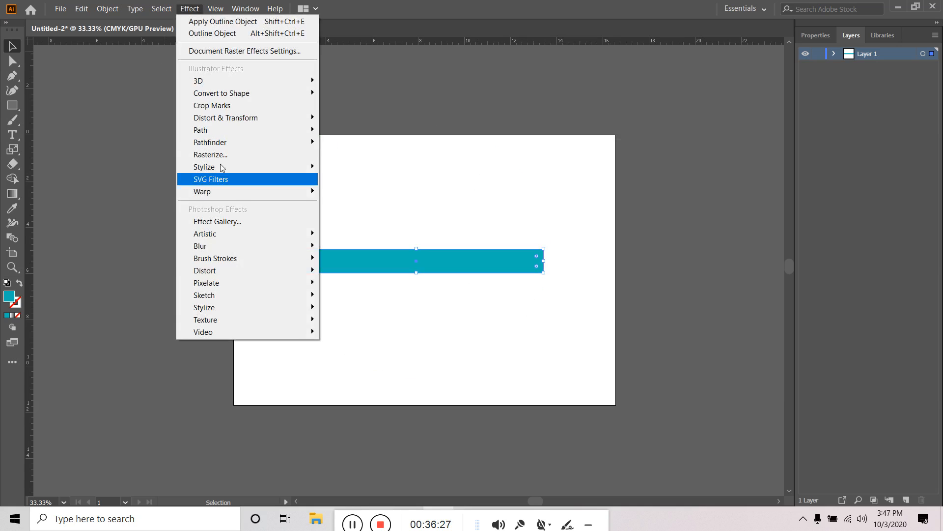
mouse_move(250, 196)
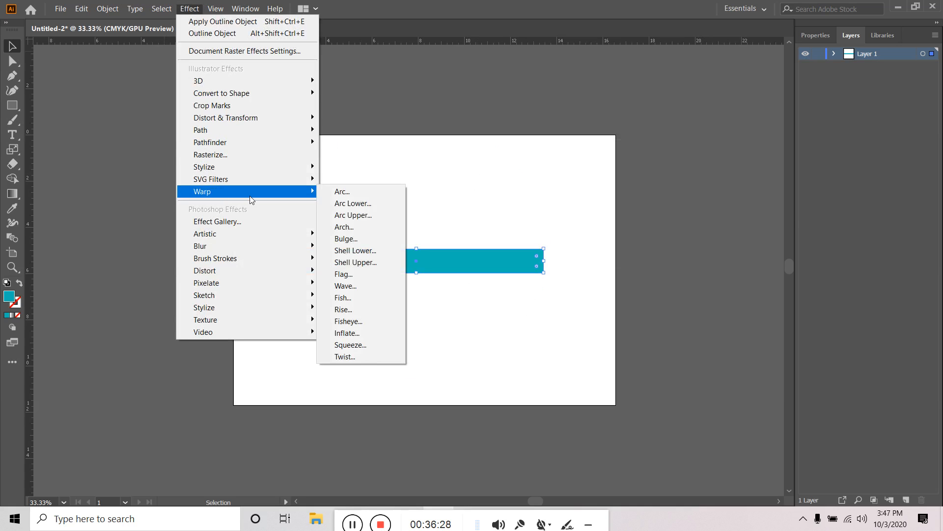
click(363, 225)
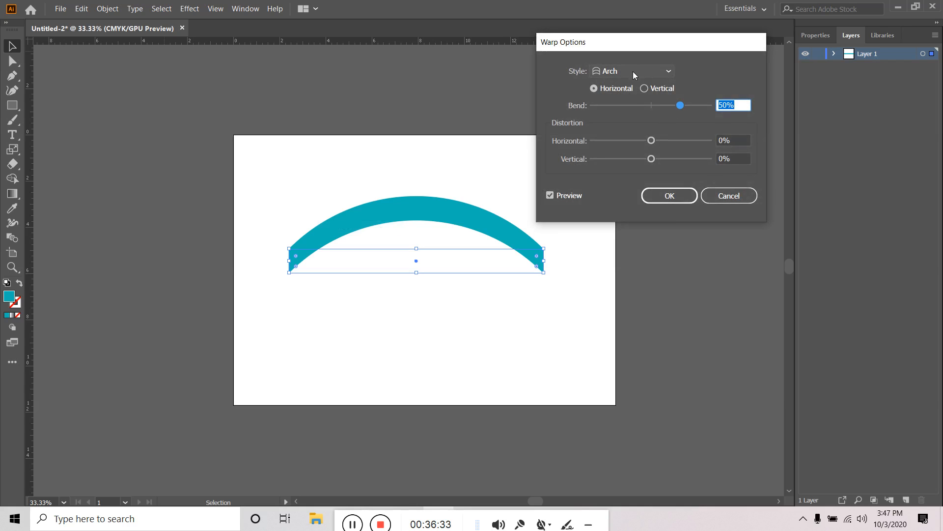
click(662, 106)
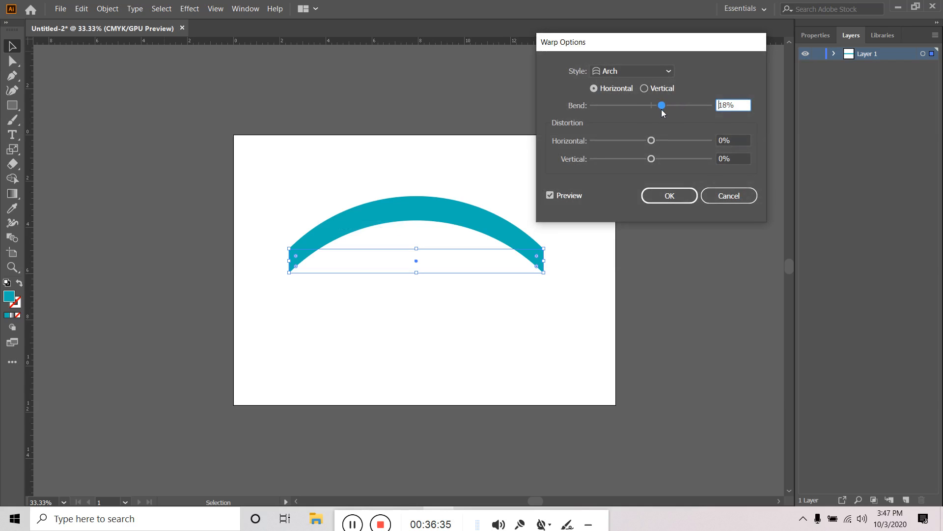
mouse_move(662, 109)
mouse_down()
mouse_move(590, 109)
mouse_move(717, 110)
mouse_move(659, 111)
mouse_up()
- Preview the warp as Arc with a 65% bend, and as Arc Lower with a -67% bend
click(629, 71)
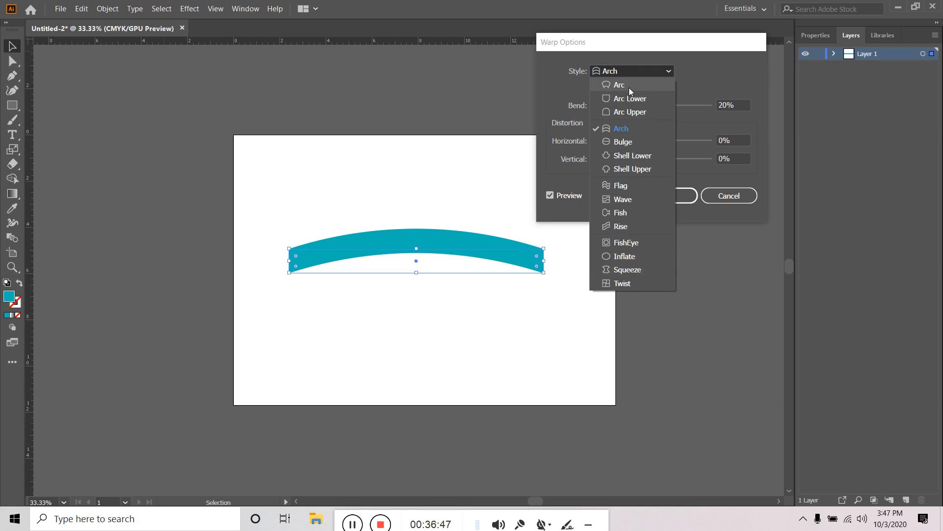
click(629, 86)
drag(662, 105, 686, 114)
click(641, 74)
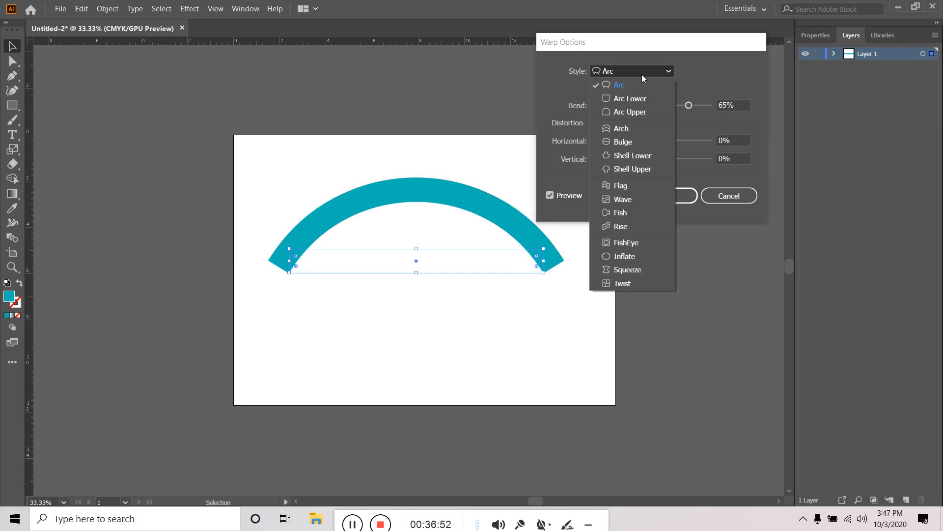
click(638, 100)
drag(689, 106, 612, 112)
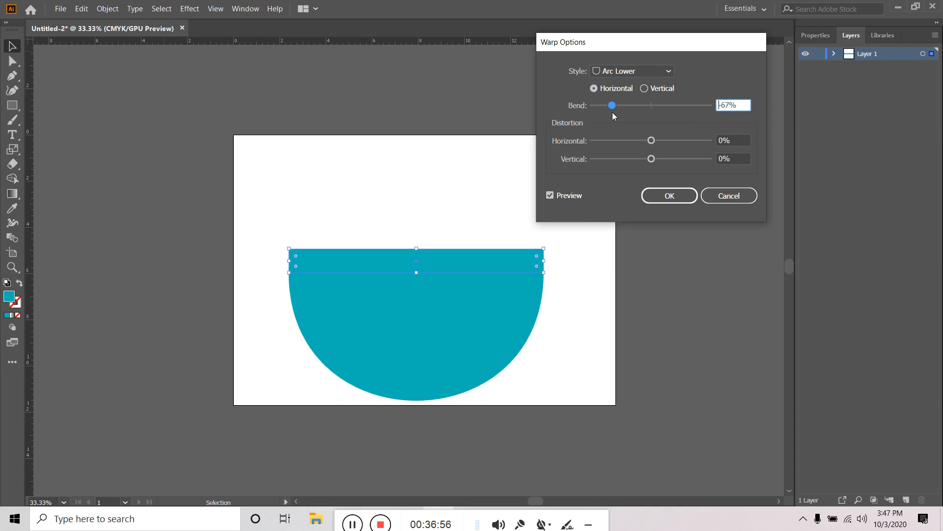
- Change the warp style back to Arc and raise the bend to 99%
click(618, 73)
click(632, 85)
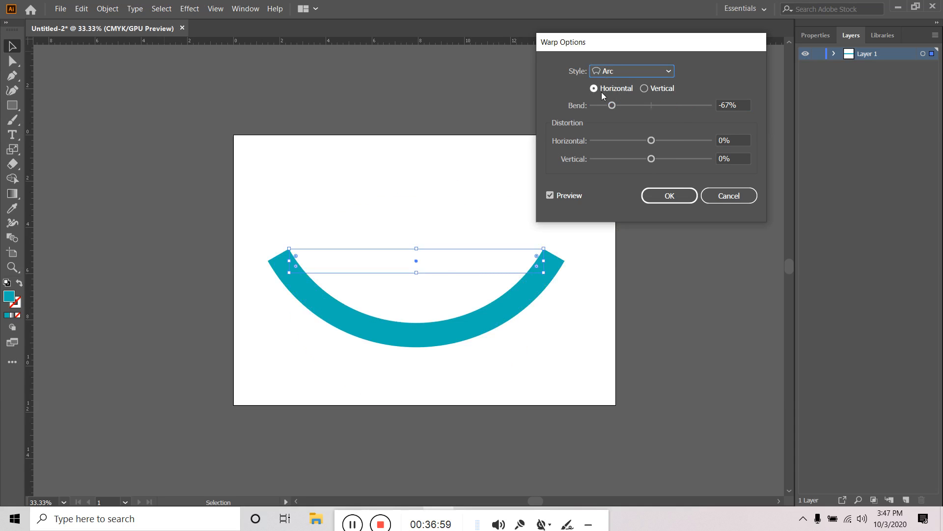
drag(615, 106, 710, 108)
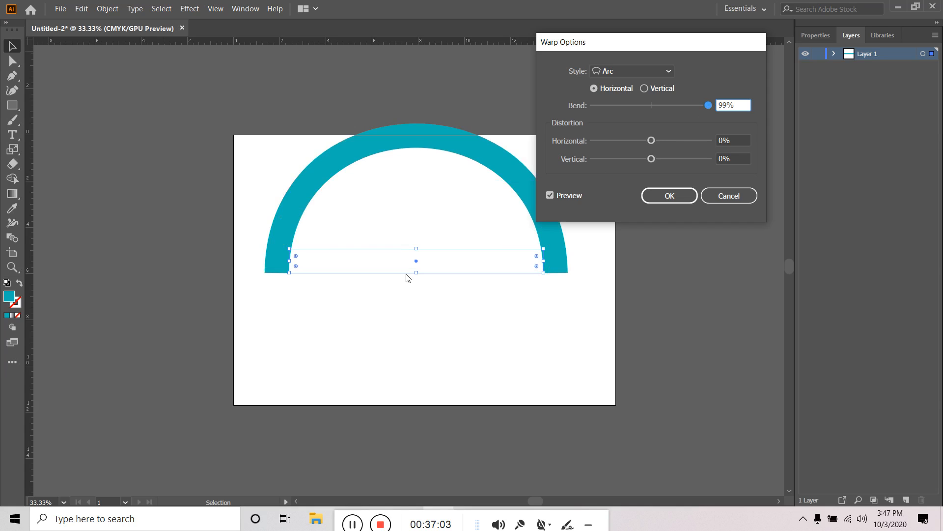
- Preview the Arch style with strong negative bend and 93% bend, and reset the bend to 0%
click(647, 72)
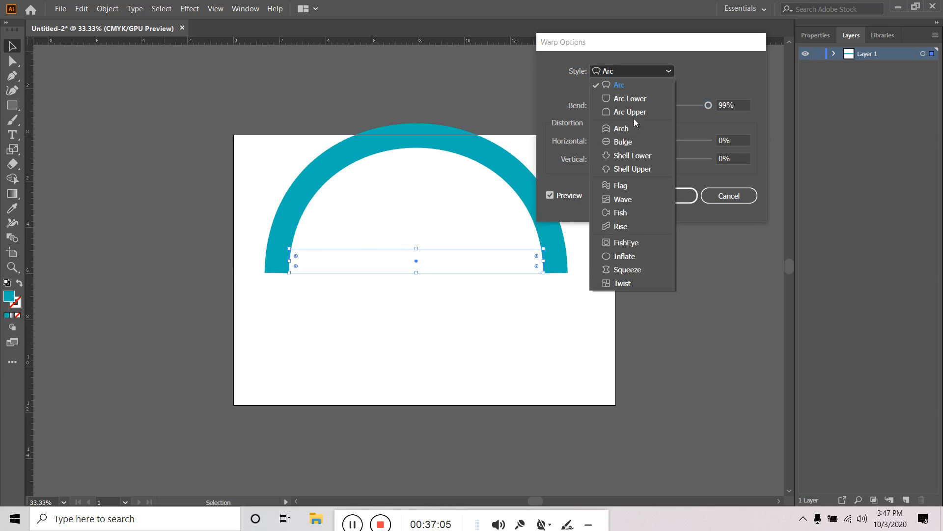
click(640, 131)
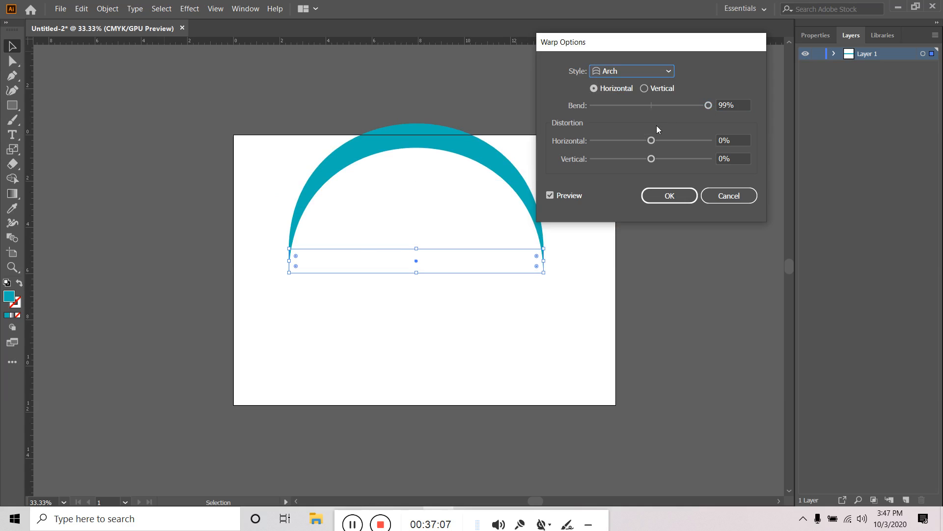
drag(703, 108, 692, 108)
drag(620, 113, 595, 109)
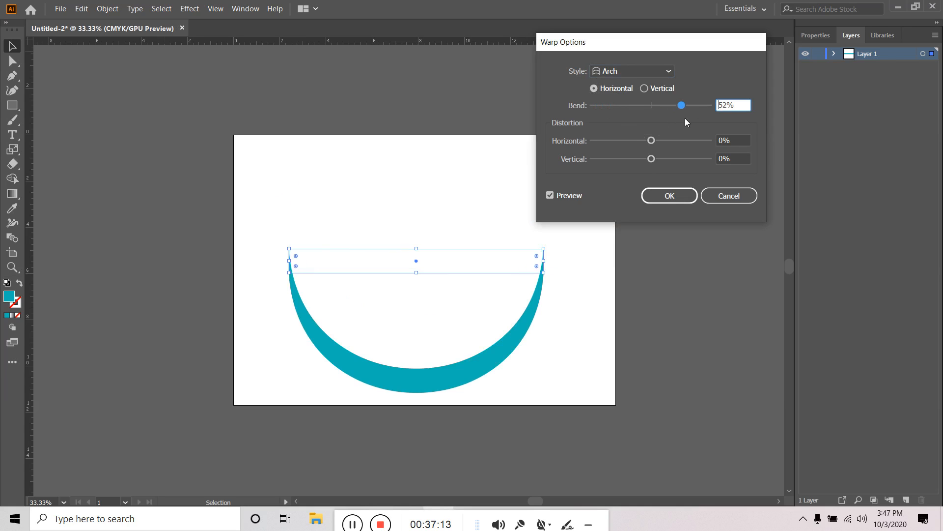
drag(683, 107, 707, 107)
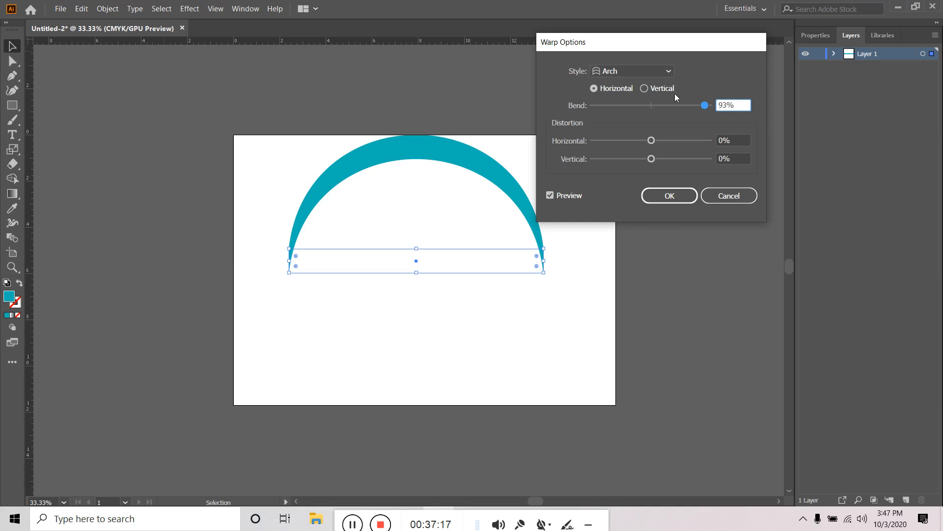
drag(740, 105, 654, 100)
text(0)
- Try the Bulge warp style on the bar with a 58% bend, and cancel the warp
click(627, 69)
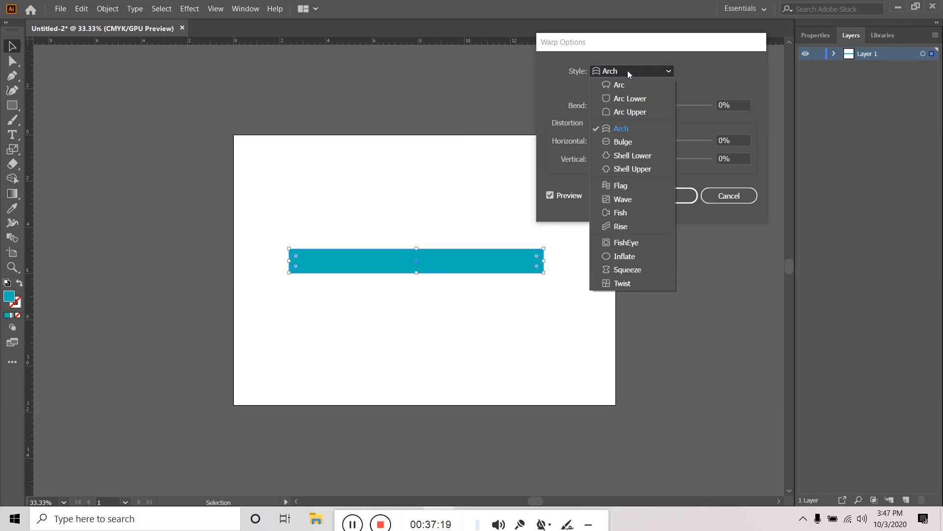
click(639, 142)
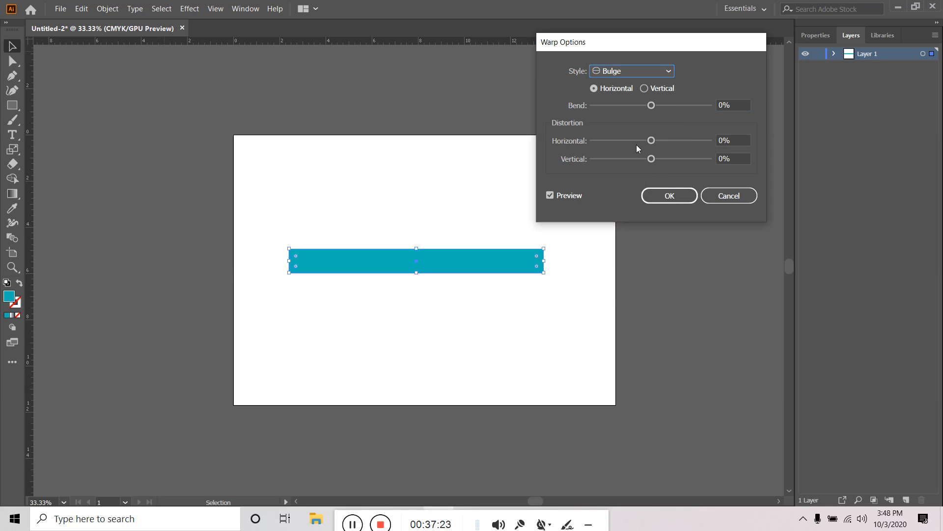
drag(652, 105, 686, 107)
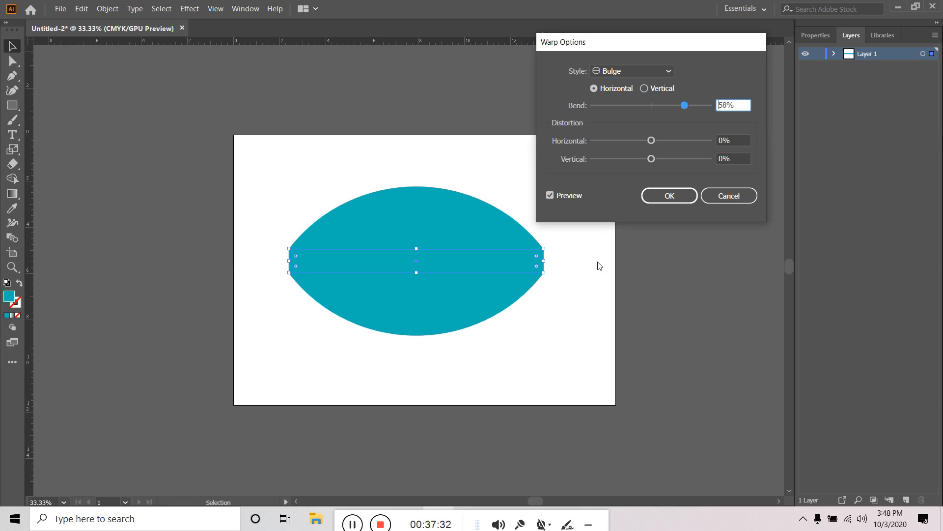
click(728, 195)
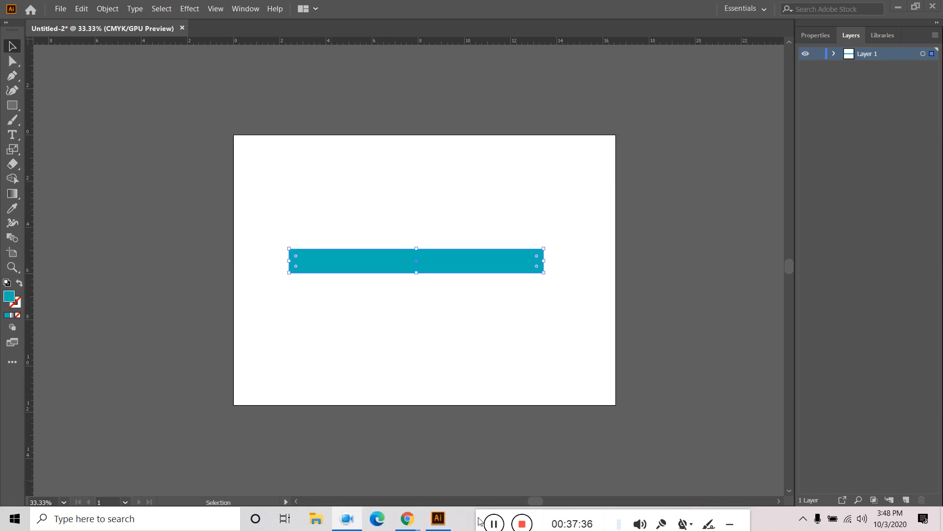
- Switch to Chrome, search Google Images for "rugby ball png" in a new tab, and browse the pictures for a ball shape
mouse_move(401, 517)
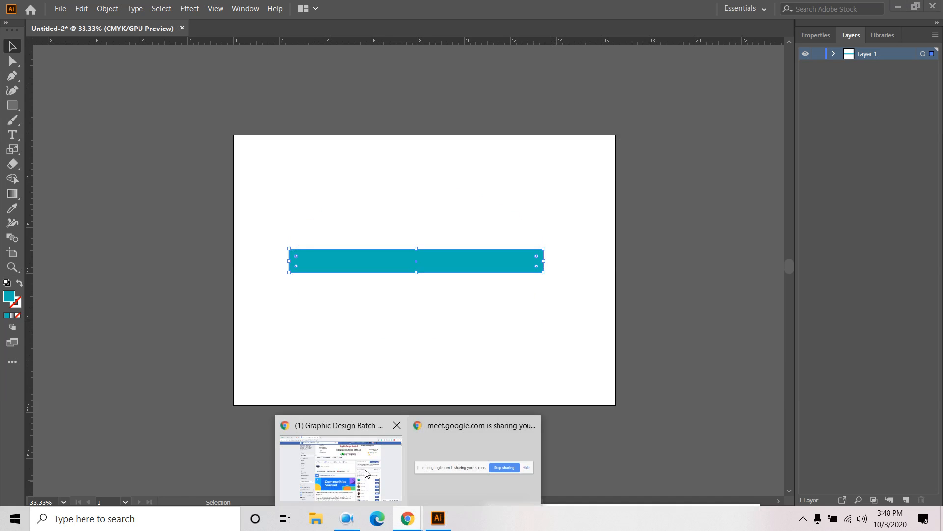
click(341, 467)
click(314, 11)
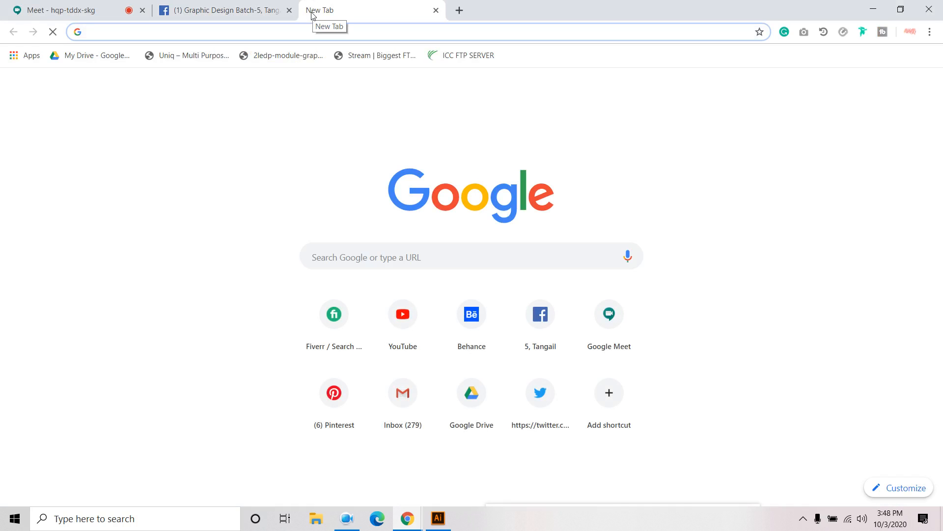
text(rugby)
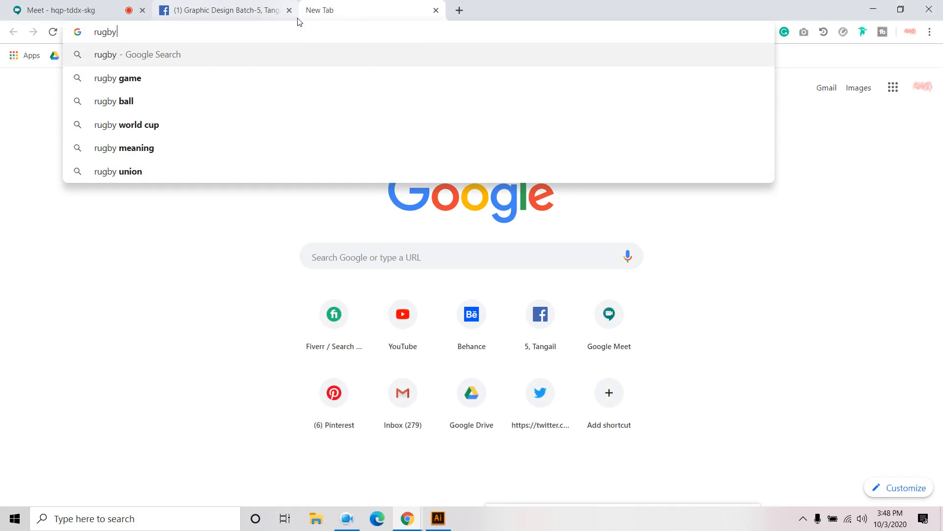
text( ball png)
key(Return)
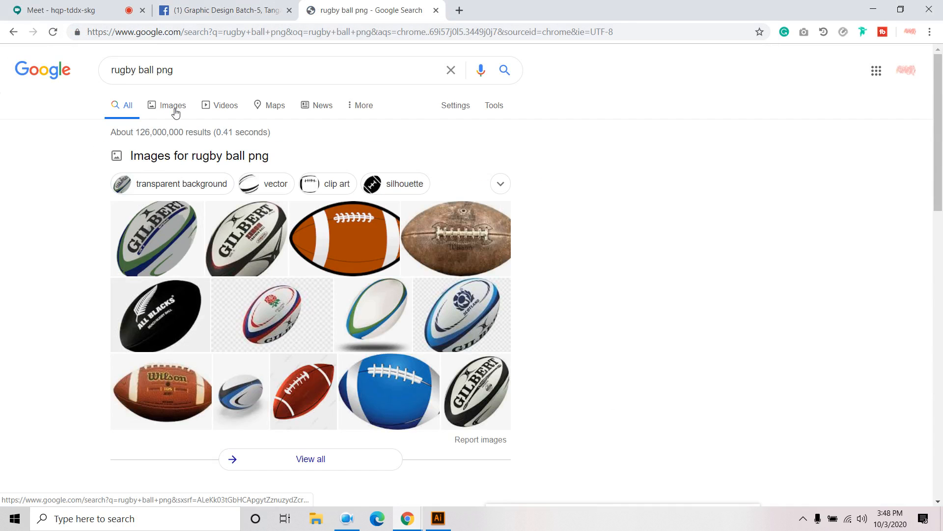
click(173, 105)
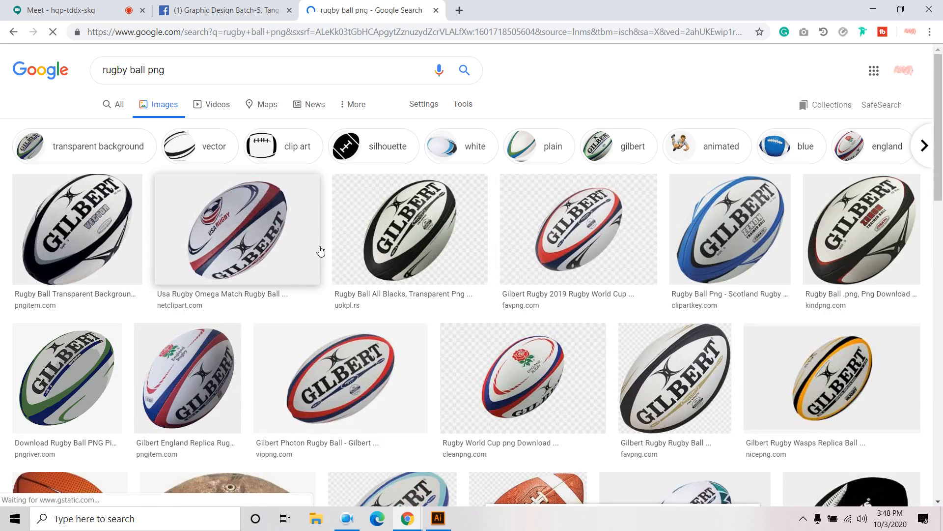
scroll(333, 242, down, 1)
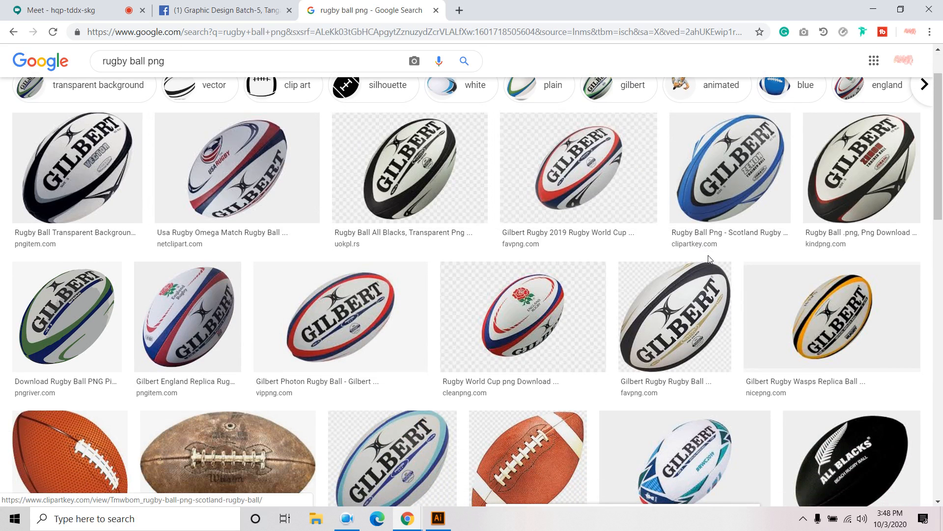
scroll(614, 319, down, 3)
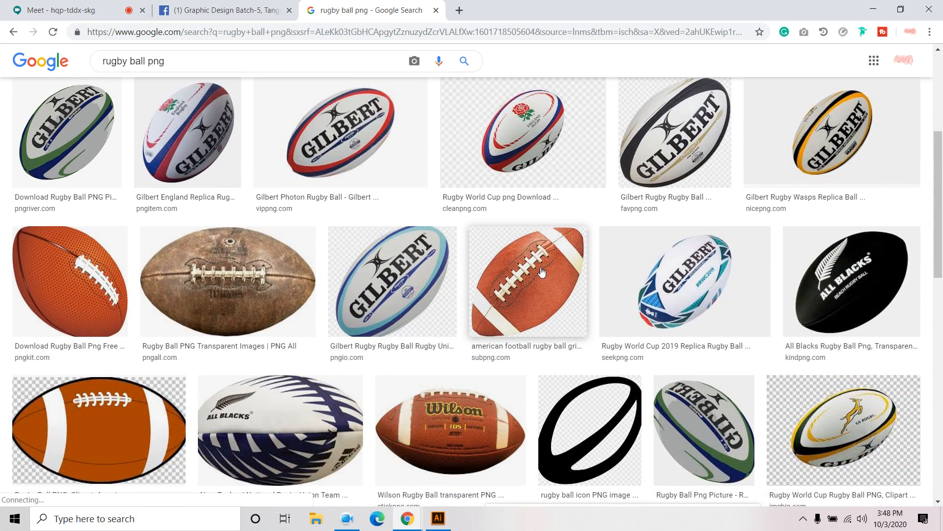
scroll(543, 269, down, 4)
scroll(543, 269, down, 3)
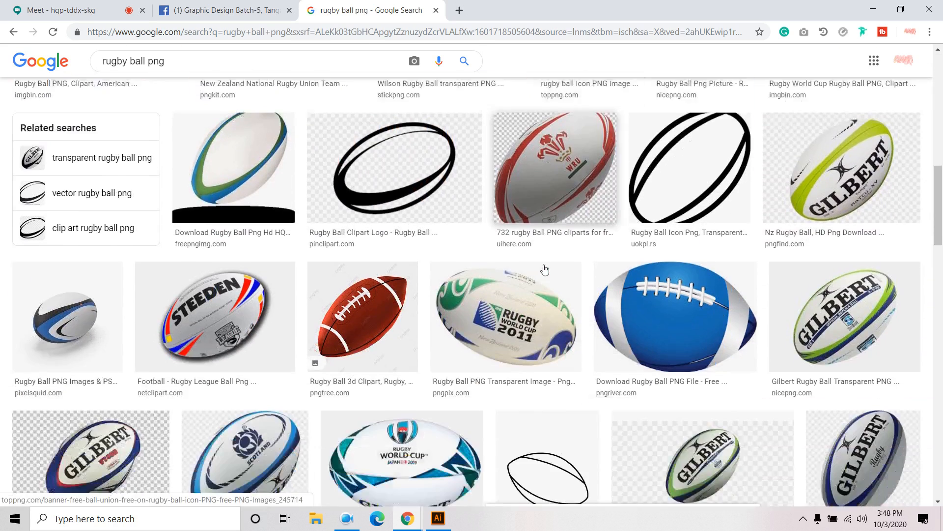
scroll(564, 275, up, 13)
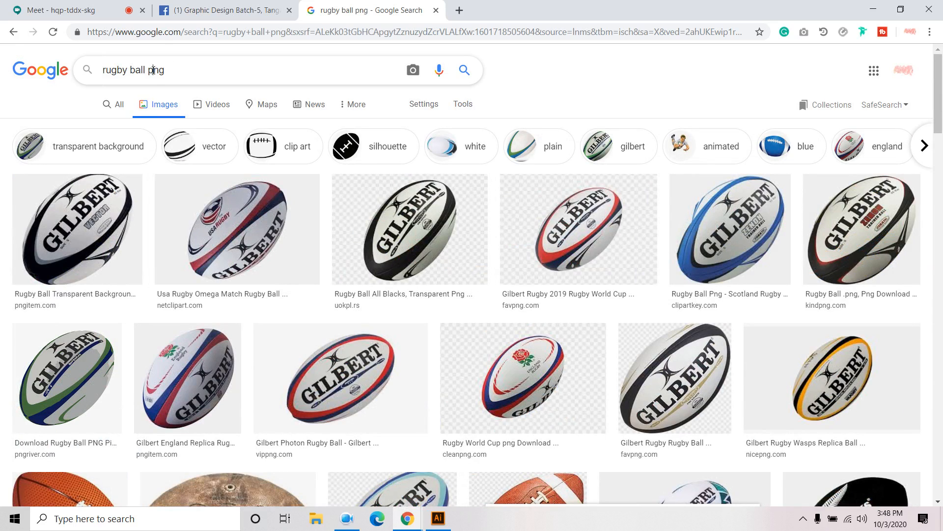
- Change the image search to "rugby ball clipart" and look through the results for a simple ball drawing
double_click(154, 70)
text(a)
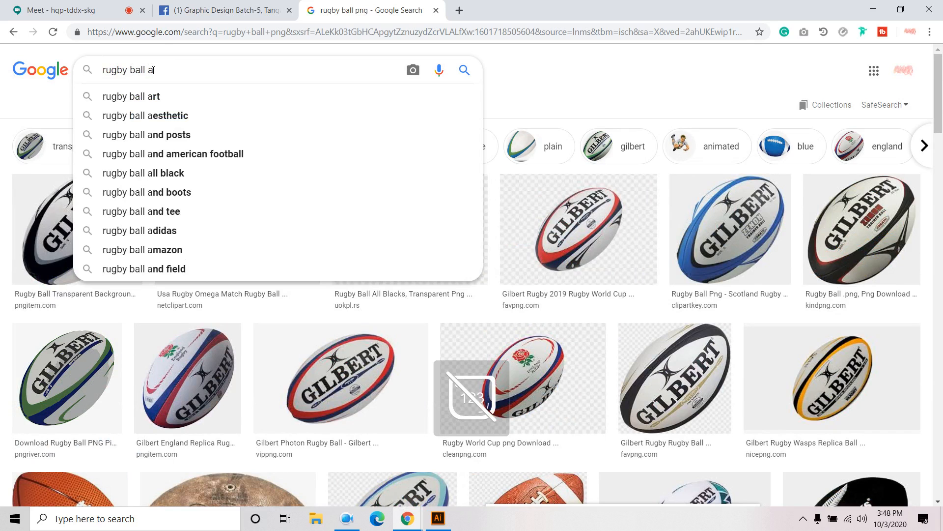
key(BackSpace)
text(clip)
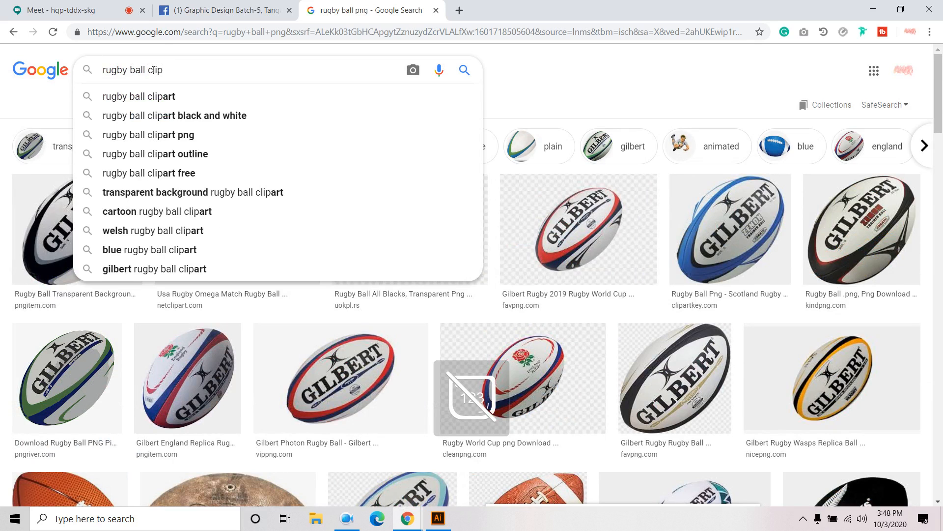
click(169, 100)
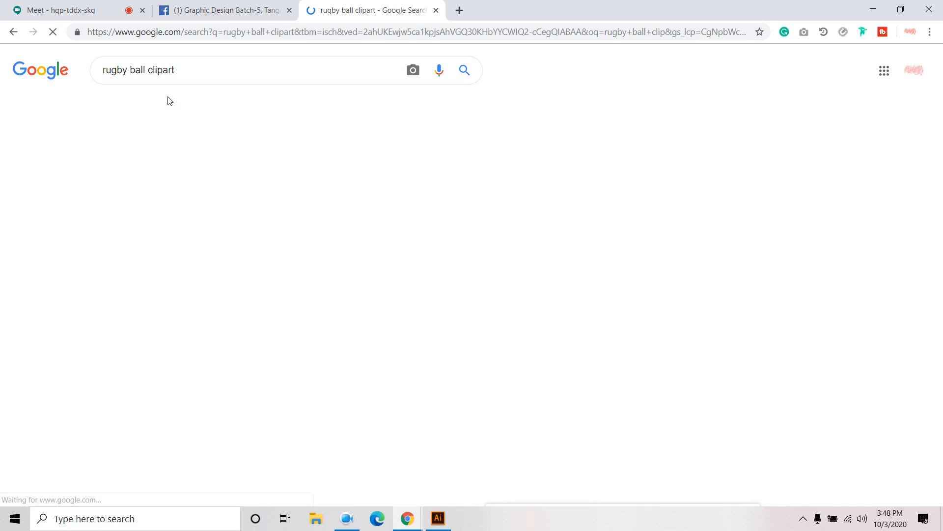
scroll(436, 320, down, 5)
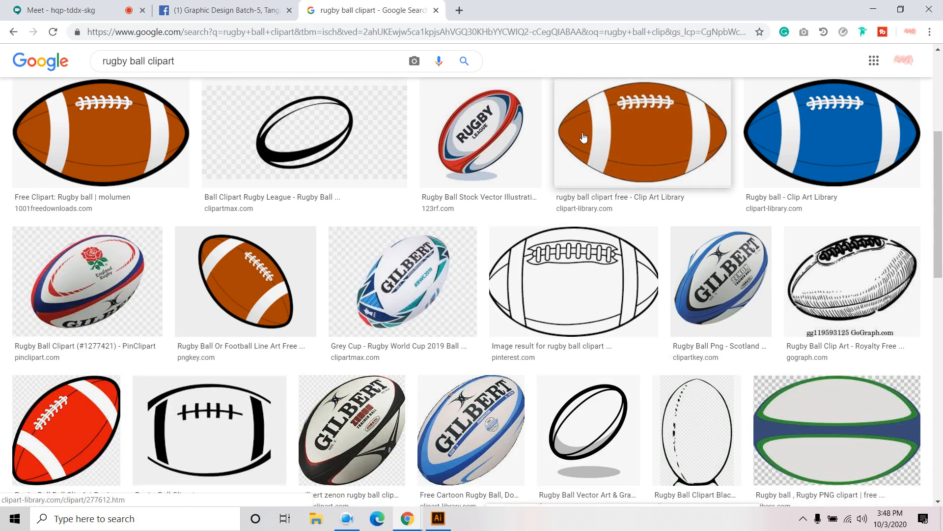
scroll(663, 122, down, 7)
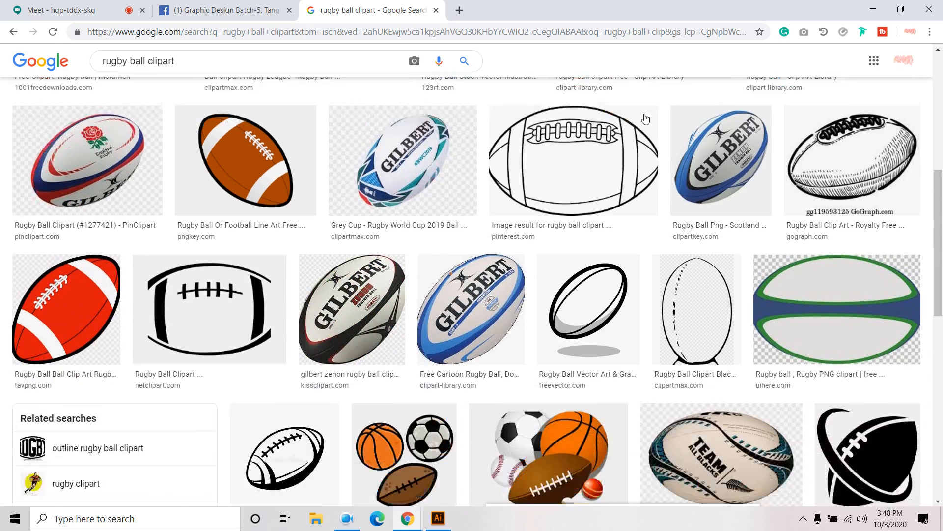
scroll(785, 273, down, 5)
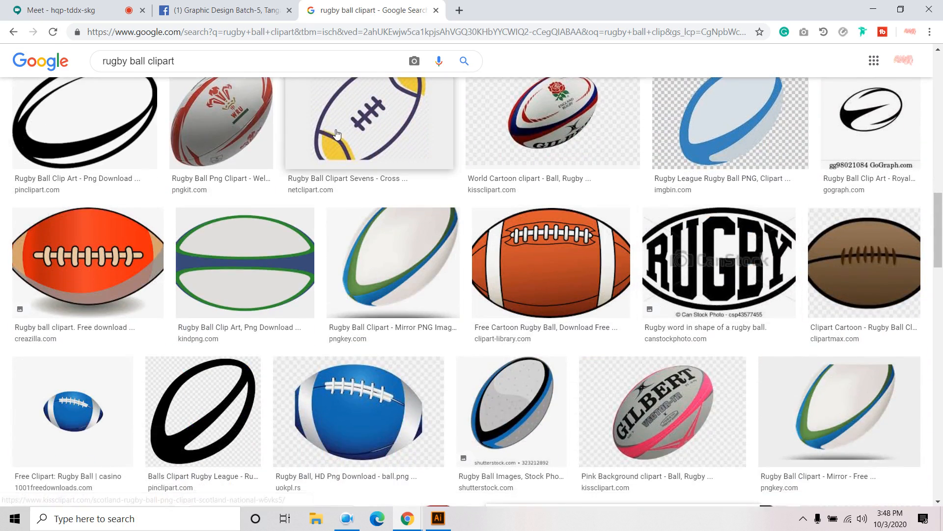
- Look over the remaining rugby ball clipart pictures and return to the start of the results
scroll(432, 238, down, 4)
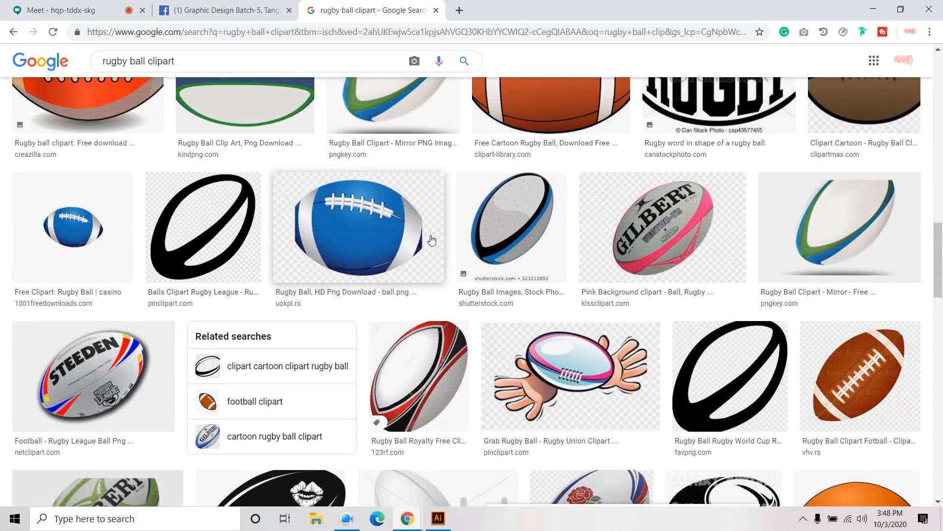
scroll(432, 238, up, 7)
scroll(703, 293, up, 6)
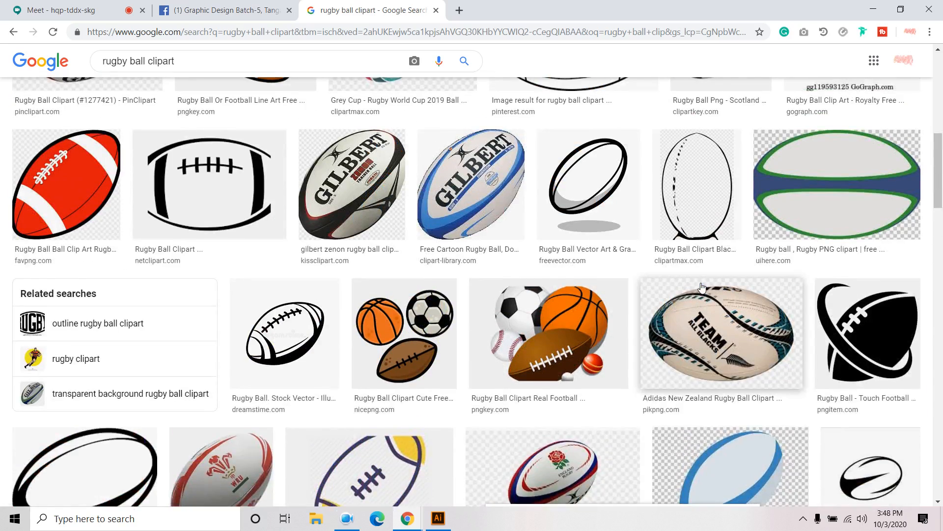
scroll(694, 288, up, 6)
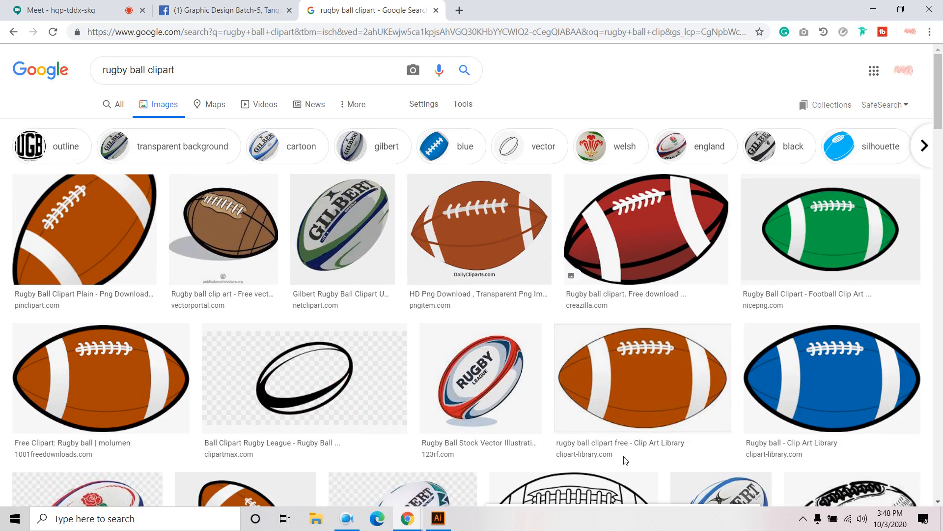
- Switch back to Illustrator and preview the Bulge warp on the teal bar with a 53% bend
click(439, 518)
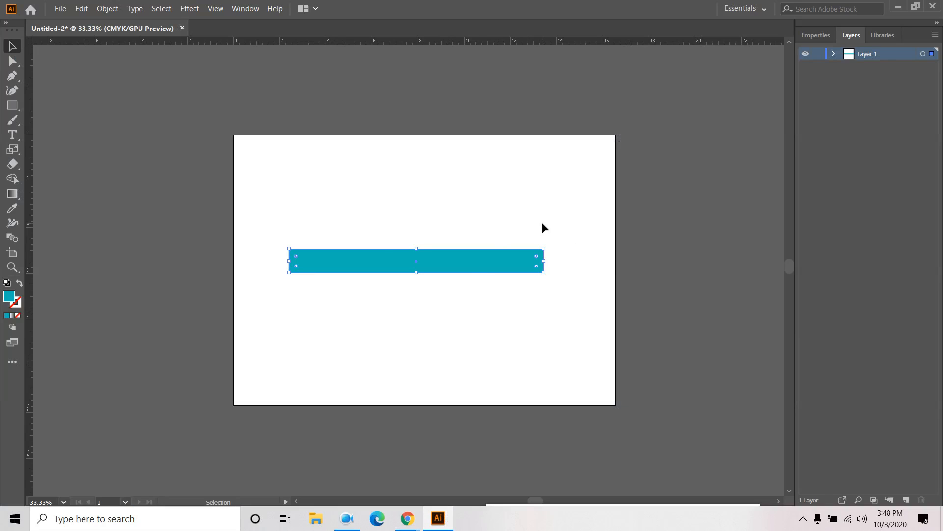
click(215, 9)
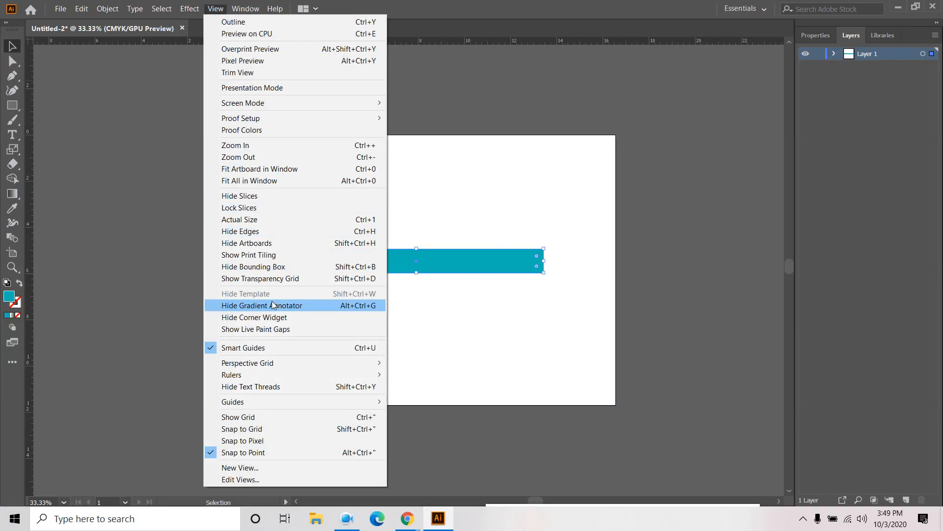
mouse_move(189, 9)
mouse_move(230, 191)
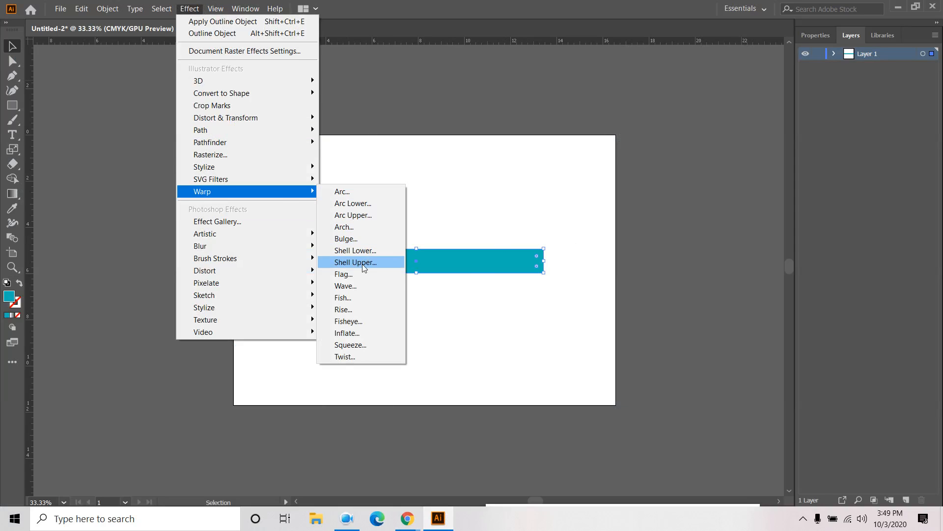
click(368, 240)
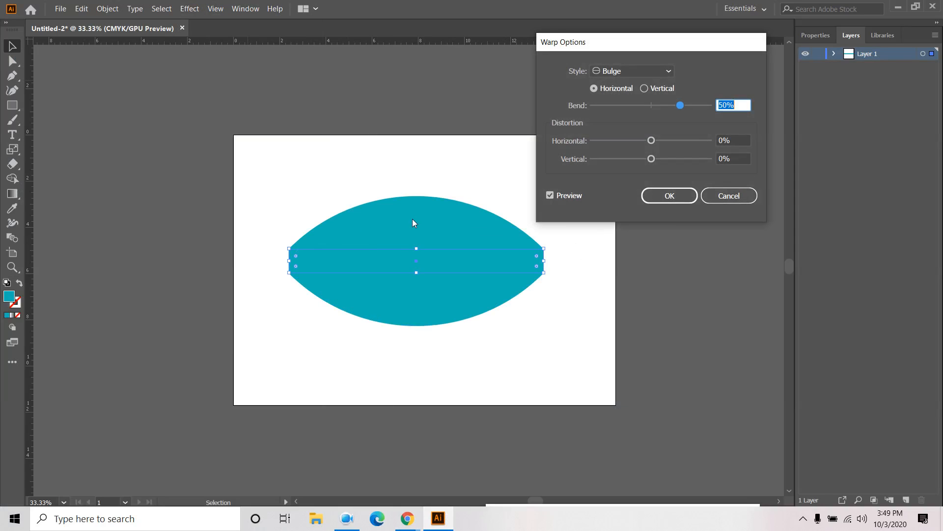
mouse_move(678, 108)
mouse_down()
mouse_move(644, 109)
mouse_move(707, 112)
mouse_move(679, 110)
mouse_up()
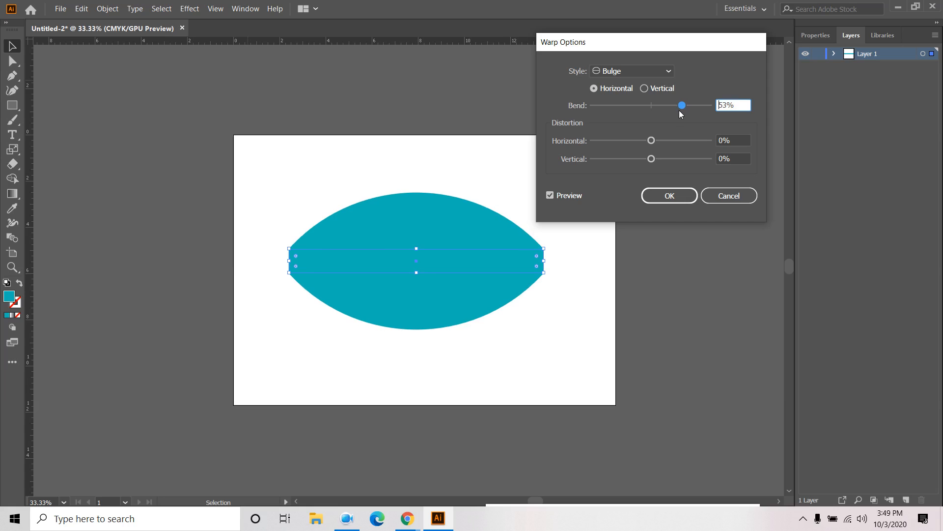
- Preview the Shell Lower warp vertically with a 10% bend, and change the style to Shell Upper
click(650, 73)
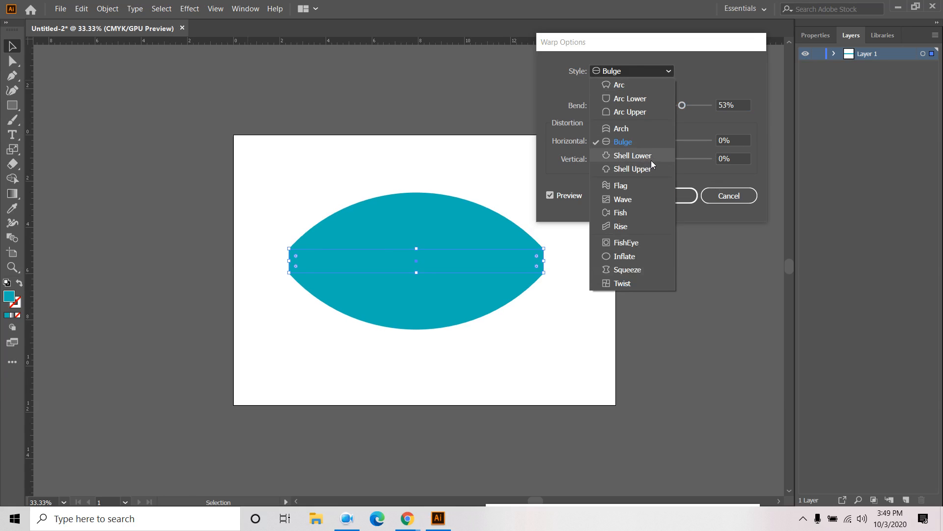
click(651, 157)
drag(683, 112, 657, 109)
click(647, 89)
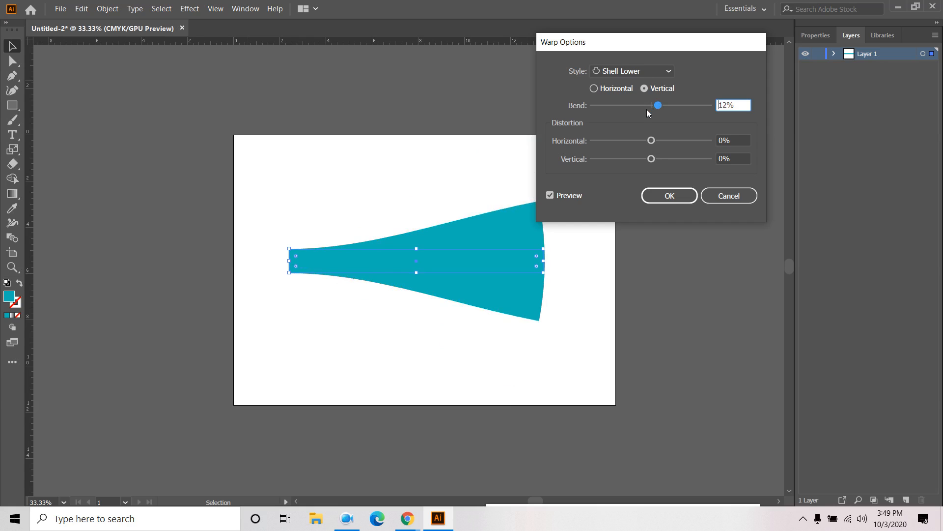
mouse_move(653, 105)
mouse_down()
mouse_move(579, 104)
mouse_move(658, 109)
mouse_up()
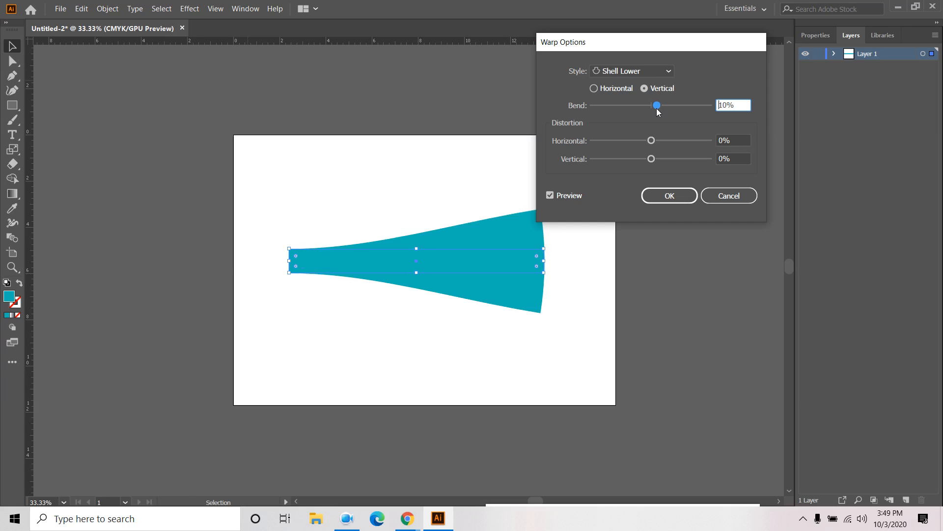
click(651, 70)
click(639, 169)
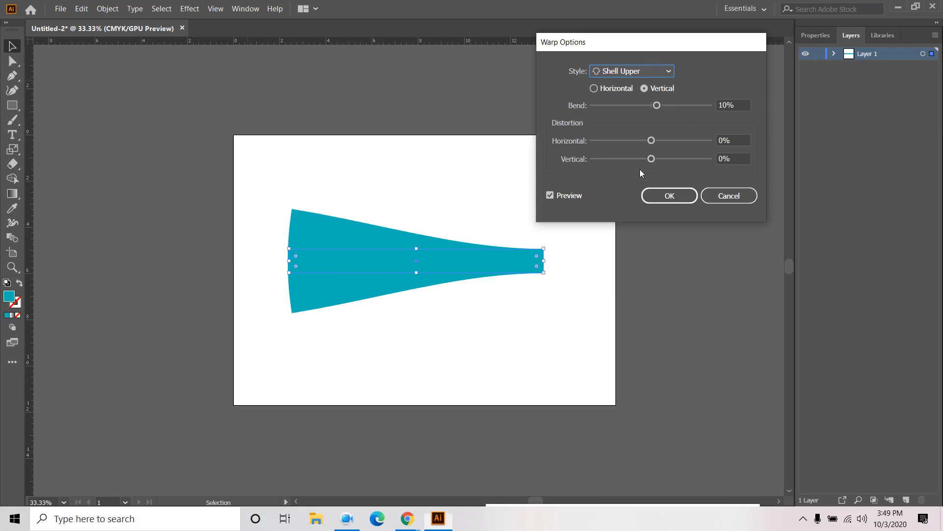
- Apply the Arc Lower warp style to the bar with 57% horizontal distortion and 100% bend, and deselect it
click(645, 73)
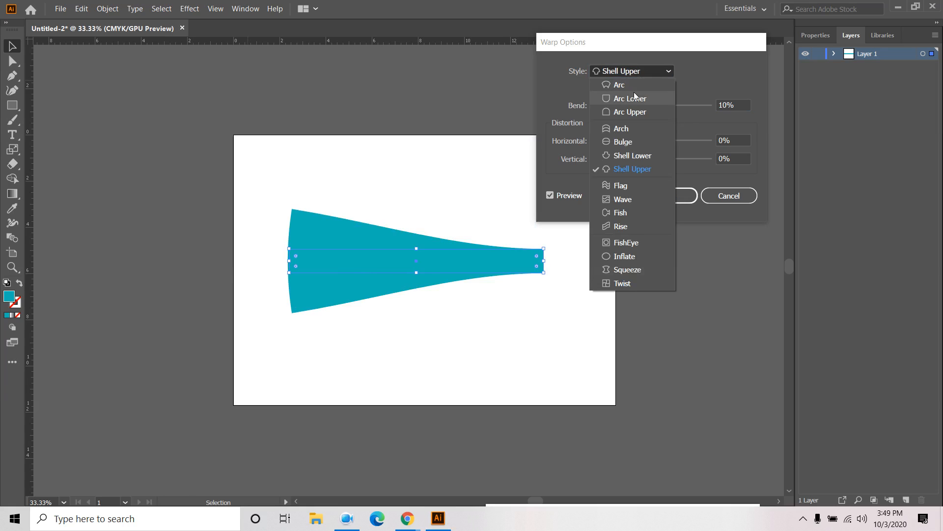
click(634, 97)
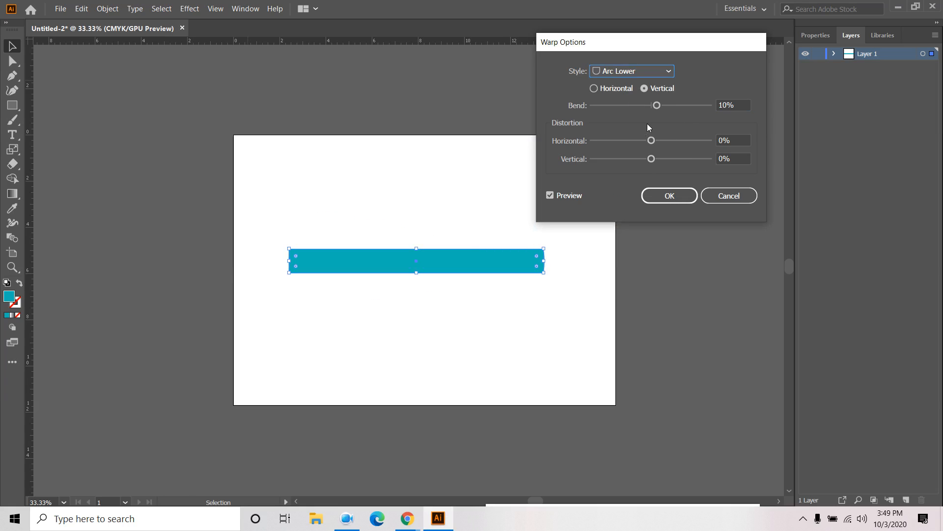
drag(653, 141, 684, 141)
drag(657, 105, 759, 114)
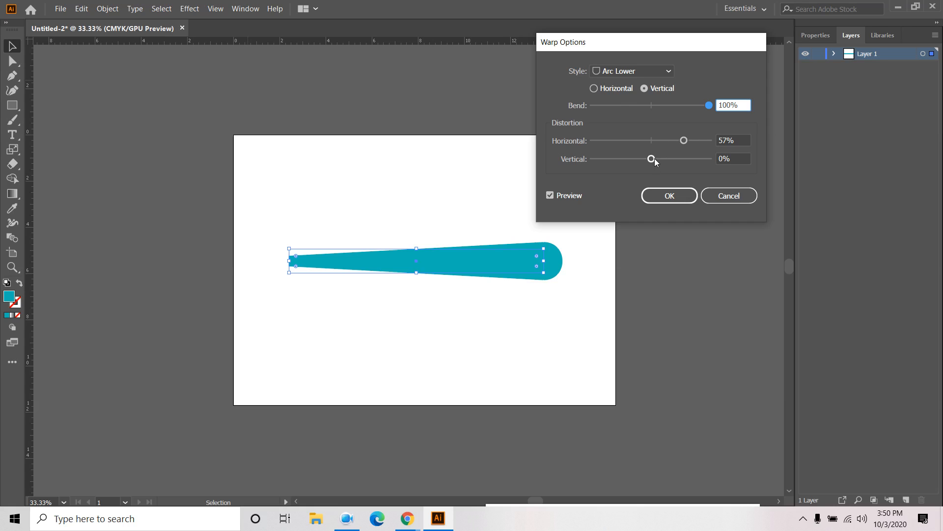
click(669, 195)
click(449, 160)
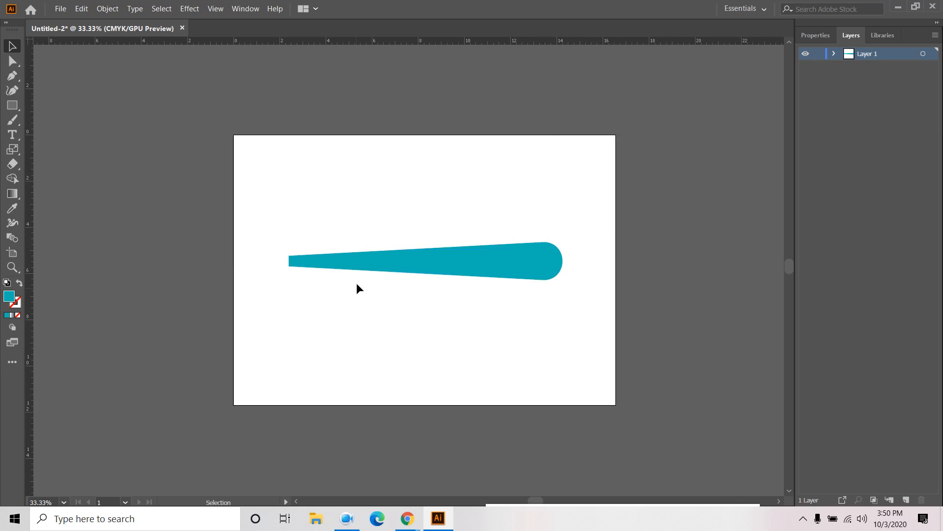
- Shorten the warped bar from its narrow end, make it taller, and move it slightly up and to the right
click(346, 264)
drag(287, 262, 402, 261)
click(538, 340)
click(538, 261)
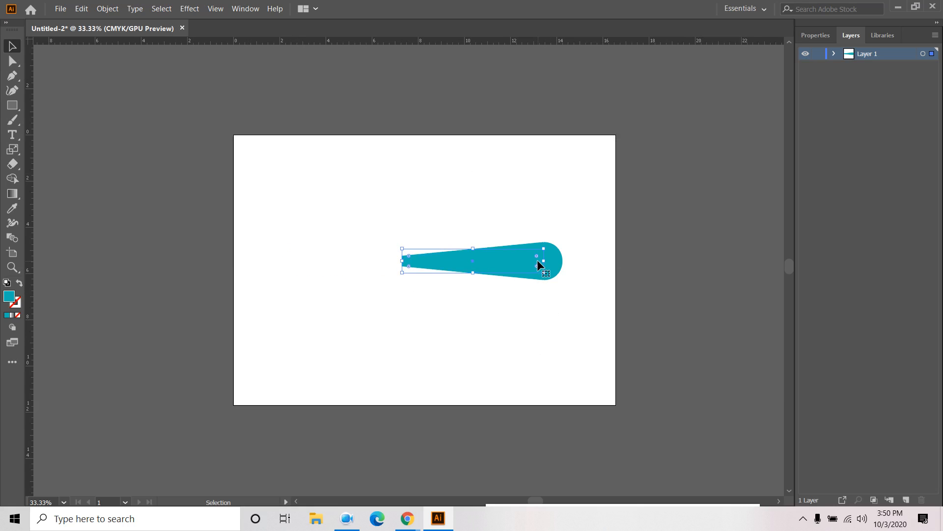
drag(474, 248, 471, 208)
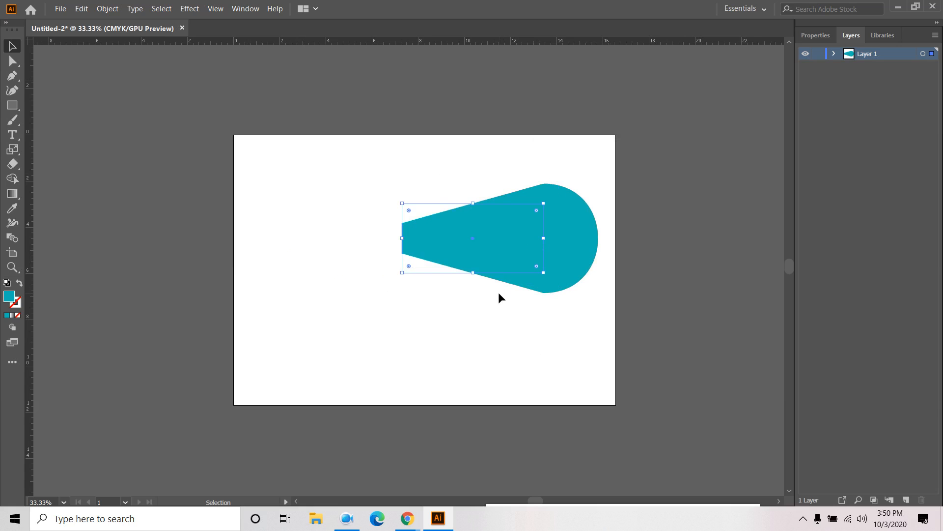
click(497, 306)
mouse_move(582, 243)
mouse_down()
mouse_move(571, 243)
mouse_move(589, 240)
mouse_up()
click(594, 313)
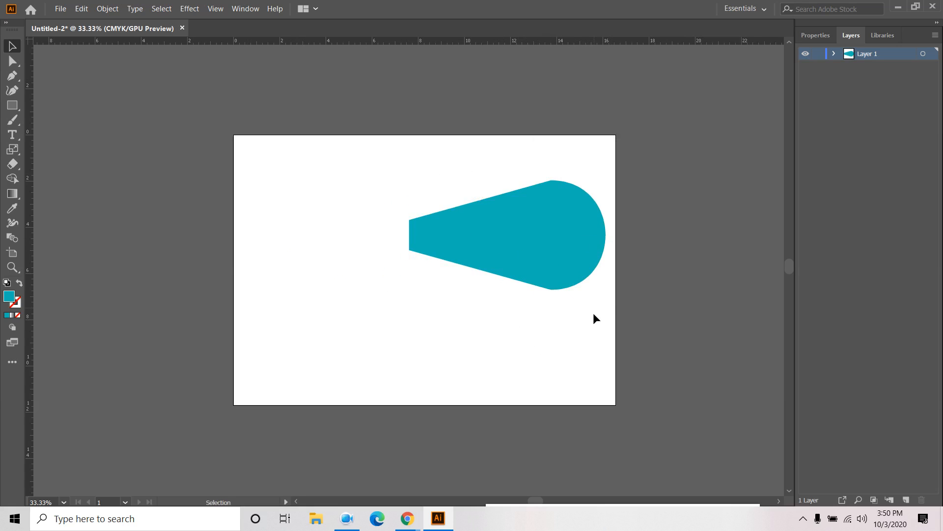
- Adjust the warped shape's height by raising both its upper and lower edges, keeping the rounded end inside the artboard
click(578, 253)
click(188, 8)
click(422, 153)
drag(481, 200, 481, 180)
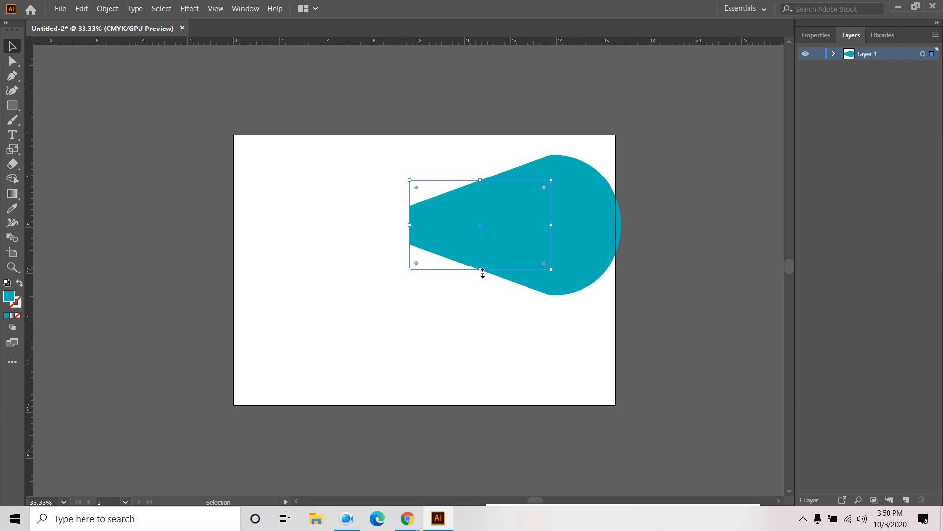
drag(483, 272, 481, 247)
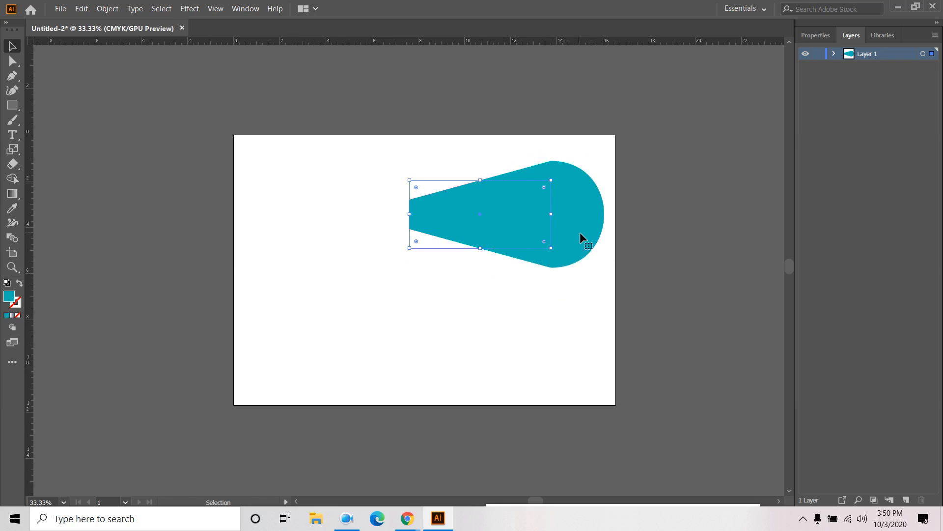
- Try rounding all four corners of the shape's base rectangle with Direct Selection, and undo the rounding
key(a)
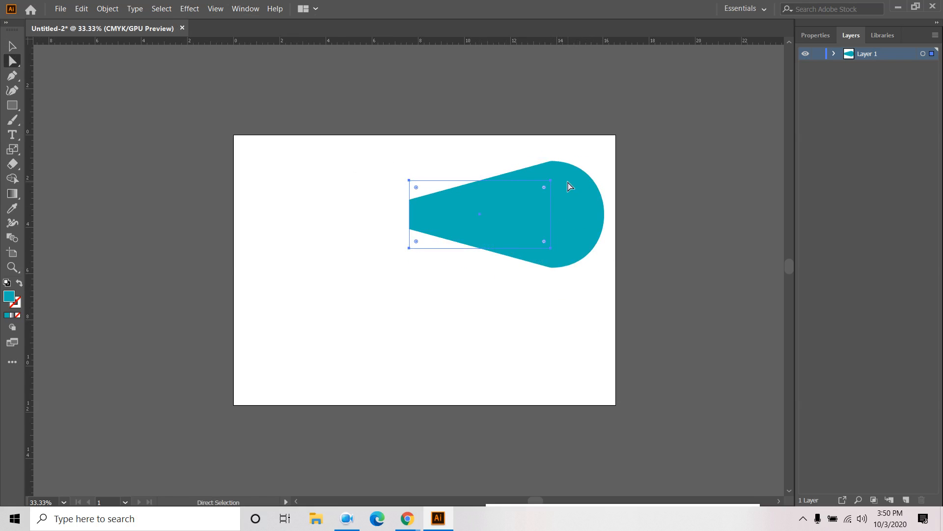
drag(544, 188, 537, 202)
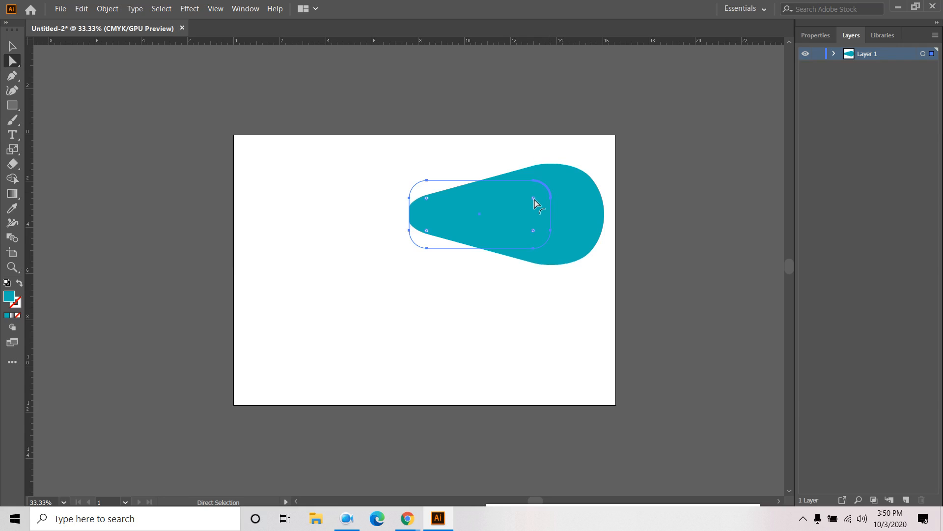
key(ctrl+z)
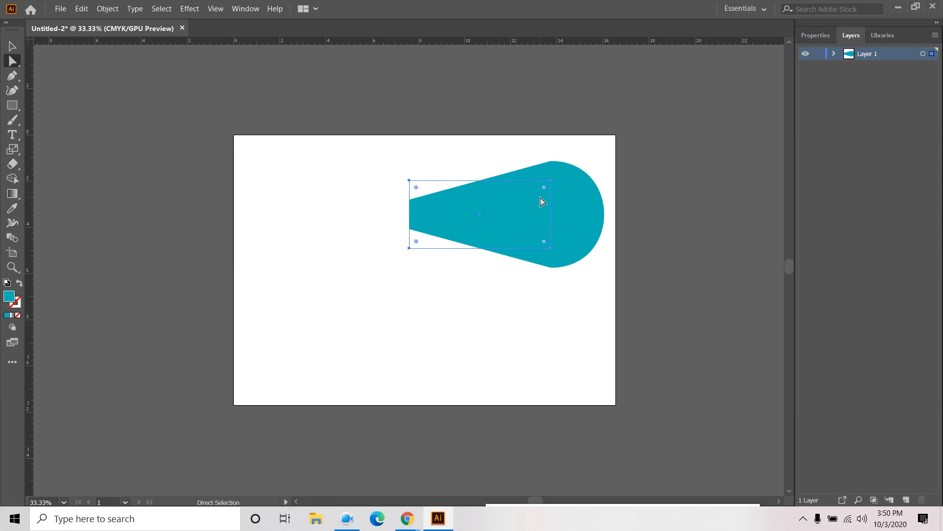
- Round only the two corners of the base rectangle at the shape's wide end, and deselect it
click(550, 180)
shift+click(551, 248)
drag(544, 187, 539, 203)
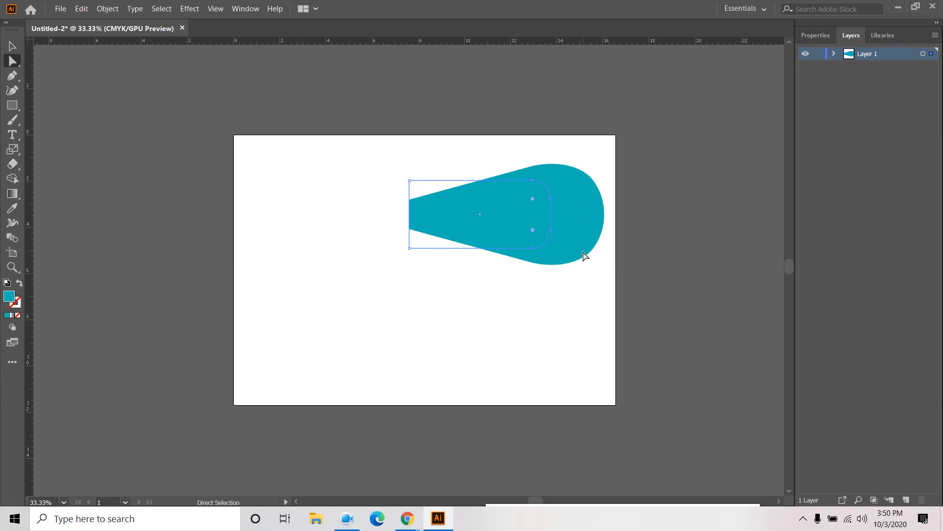
click(547, 285)
- Expand the appearance of the warped shape to turn it into an editable outline, and deselect it
click(569, 213)
click(107, 9)
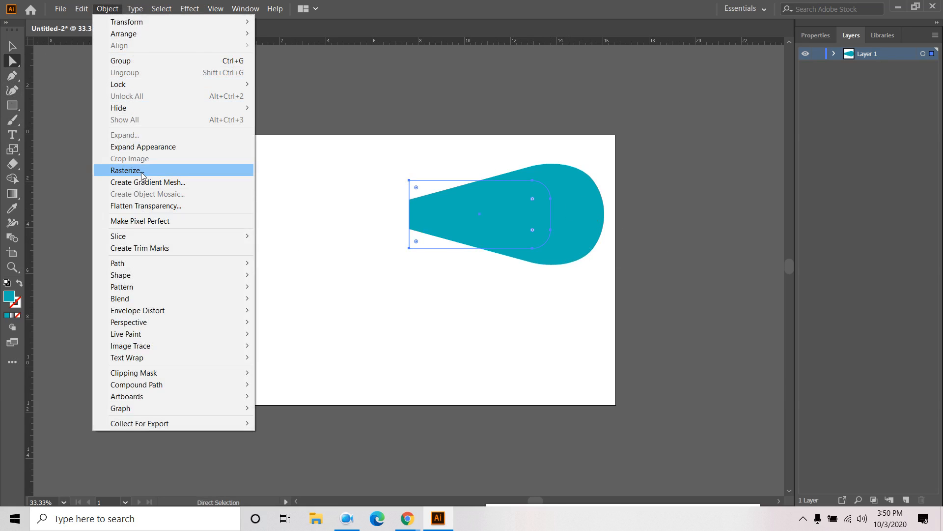
click(146, 151)
click(498, 290)
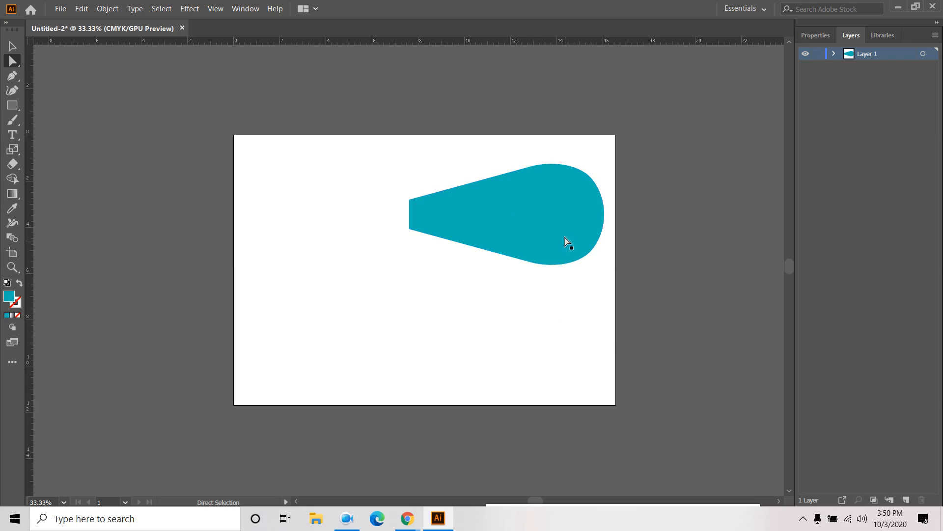
- Draw a small circle to the left of the warped shape and fill it with dark teal #0D6060
click(16, 110)
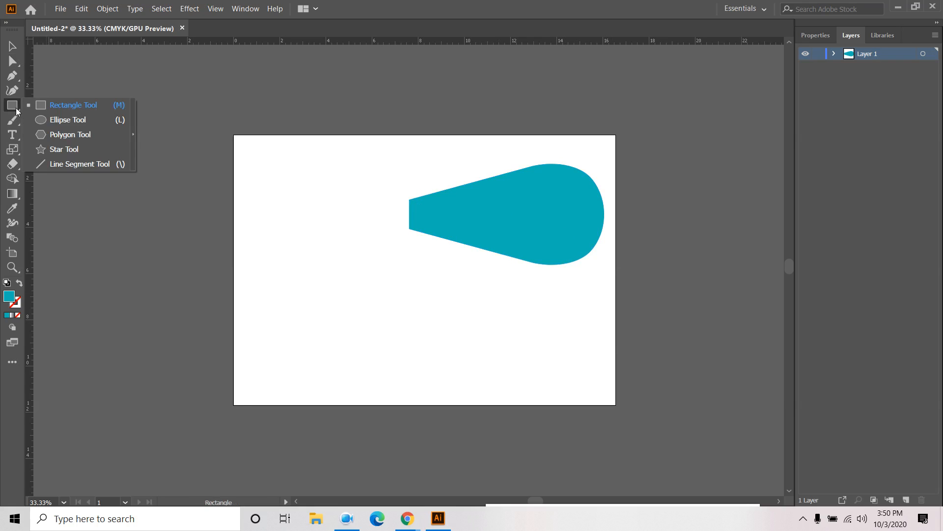
click(75, 120)
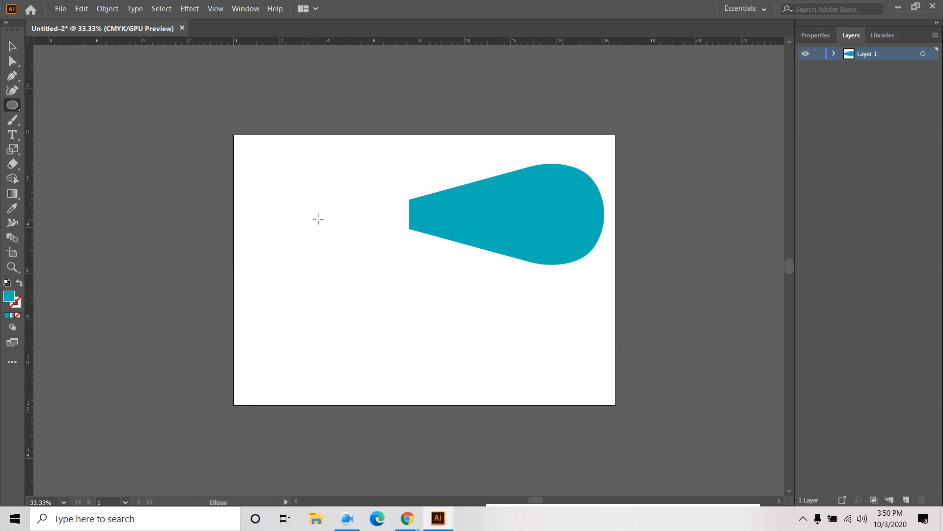
drag(318, 219, 339, 236)
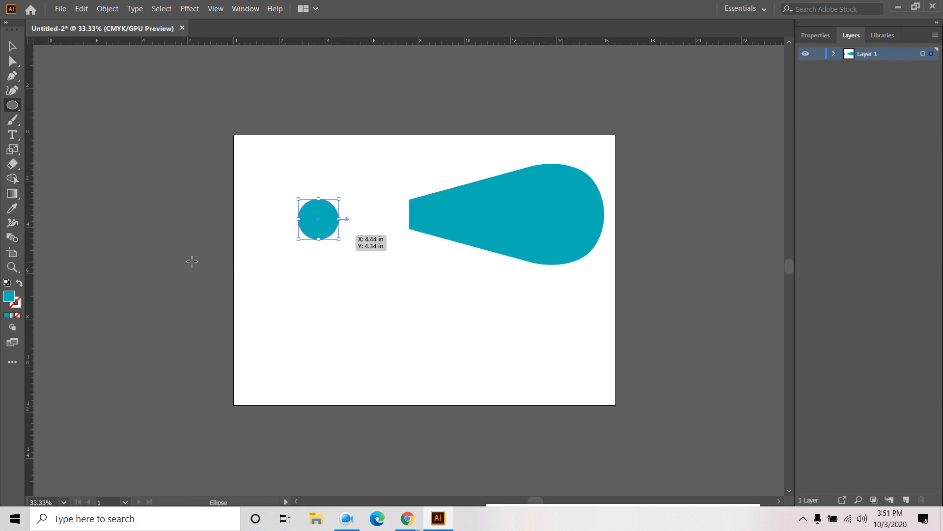
double_click(9, 298)
click(694, 281)
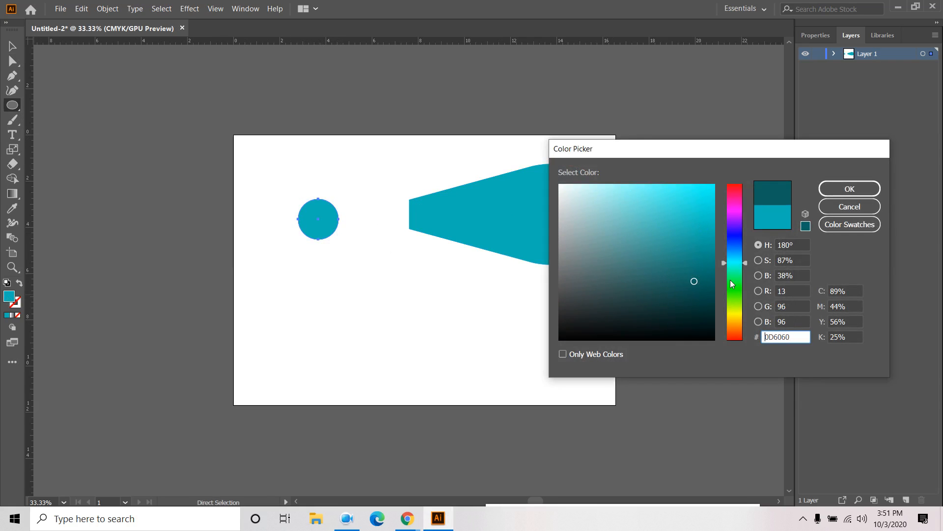
click(850, 189)
click(12, 46)
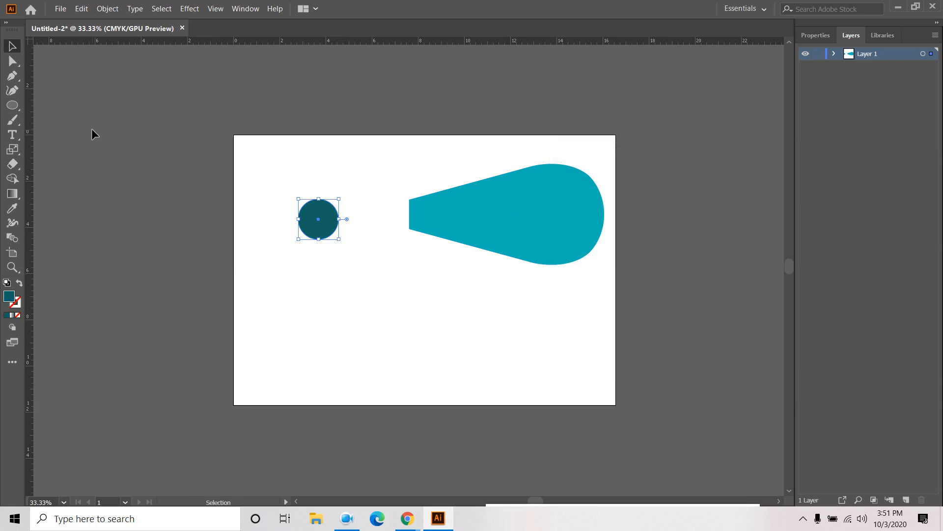
click(354, 259)
- Move the circle over the warped shape's narrow end and subtract it from the shape using Pathfinder's Minus Front
drag(324, 222, 420, 218)
drag(399, 276, 528, 199)
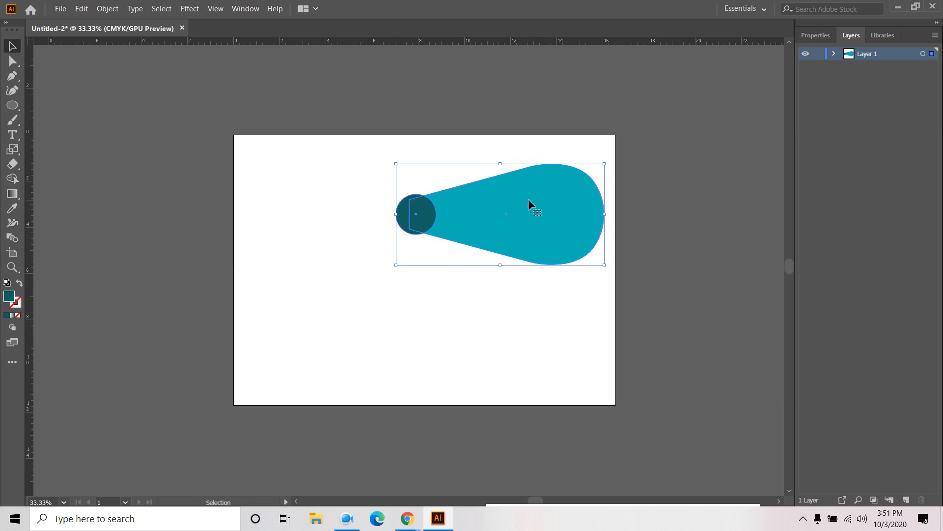
click(246, 9)
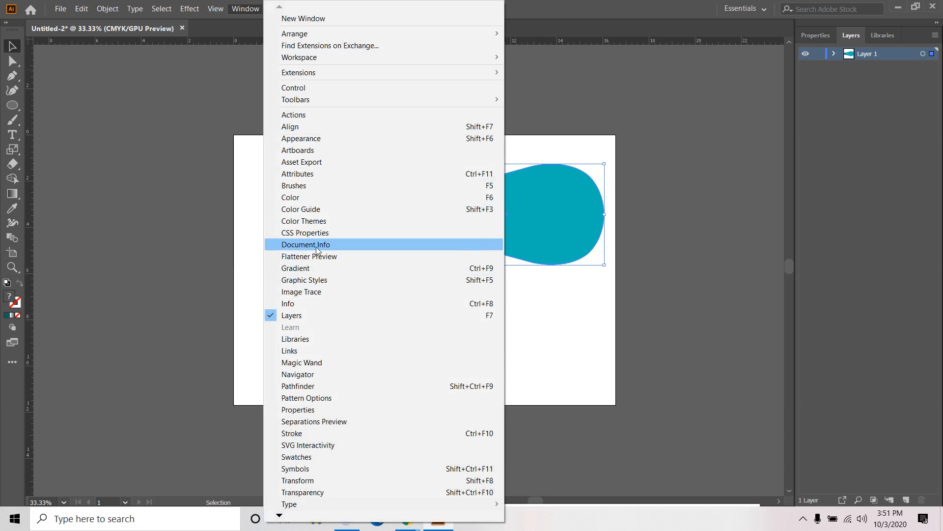
click(323, 387)
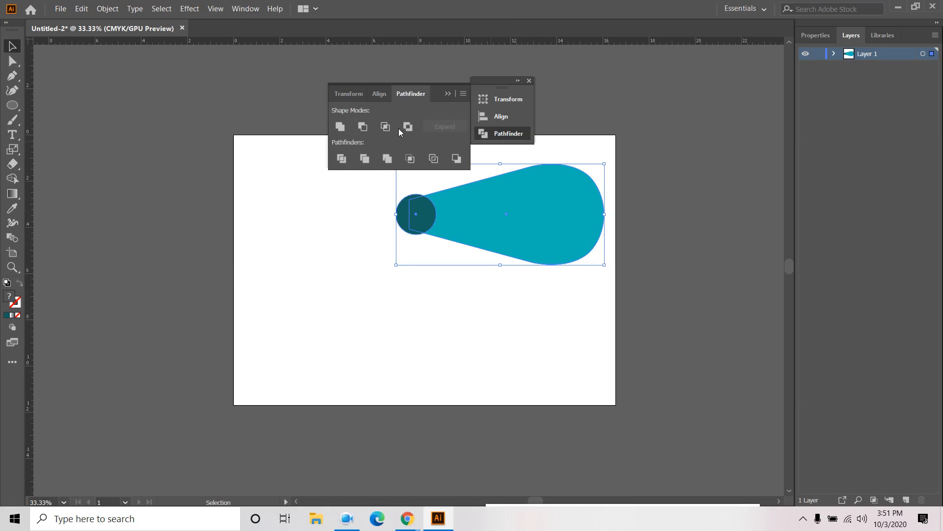
click(363, 126)
click(375, 247)
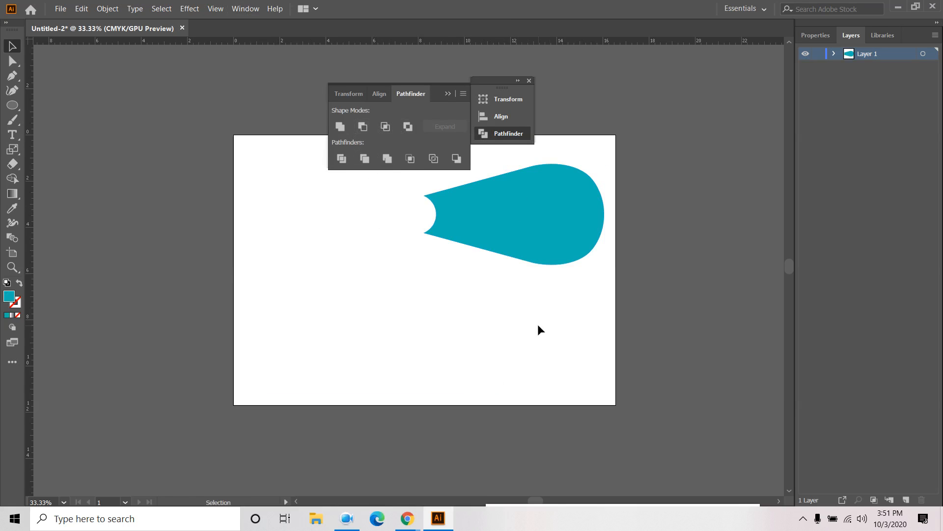
click(568, 248)
click(539, 312)
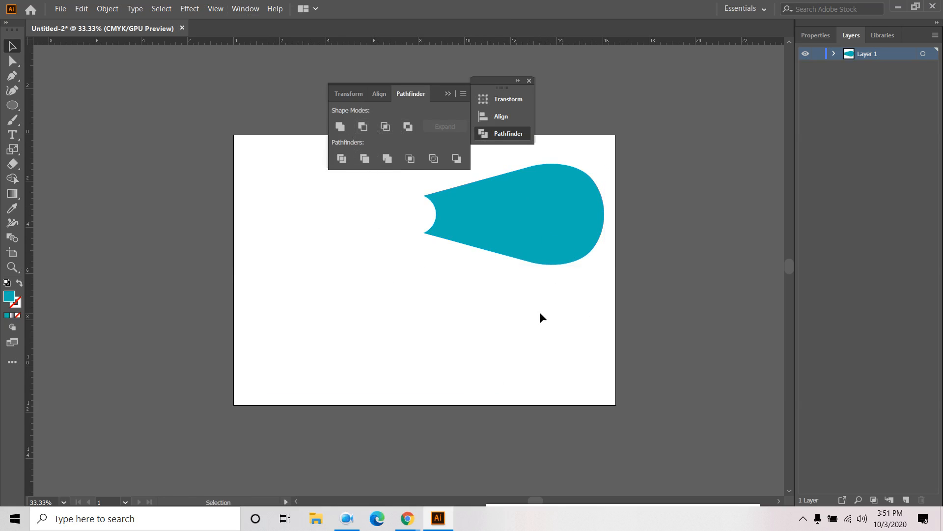
click(529, 80)
- Rotate the notched shape a quarter turn counterclockwise so its wide end points up, and move it over the artboard's upper edge
click(541, 245)
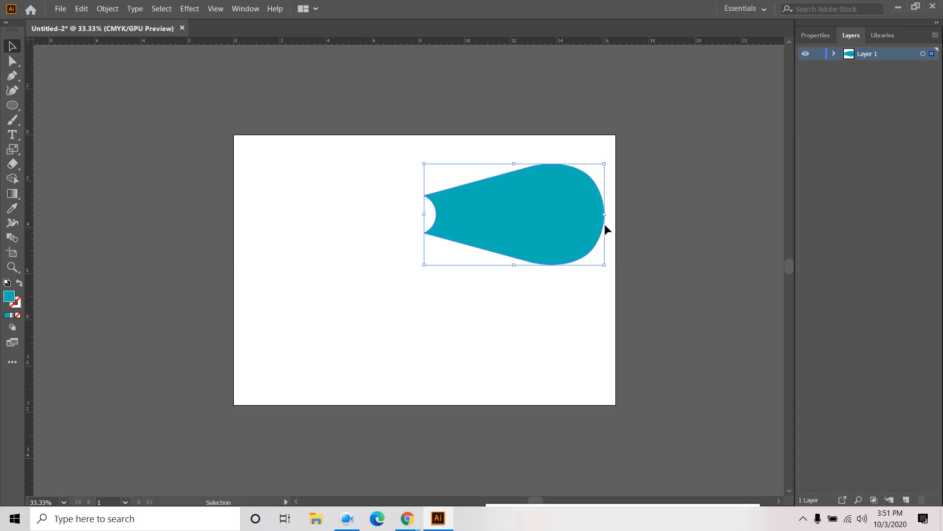
drag(606, 156, 450, 101)
drag(509, 203, 443, 177)
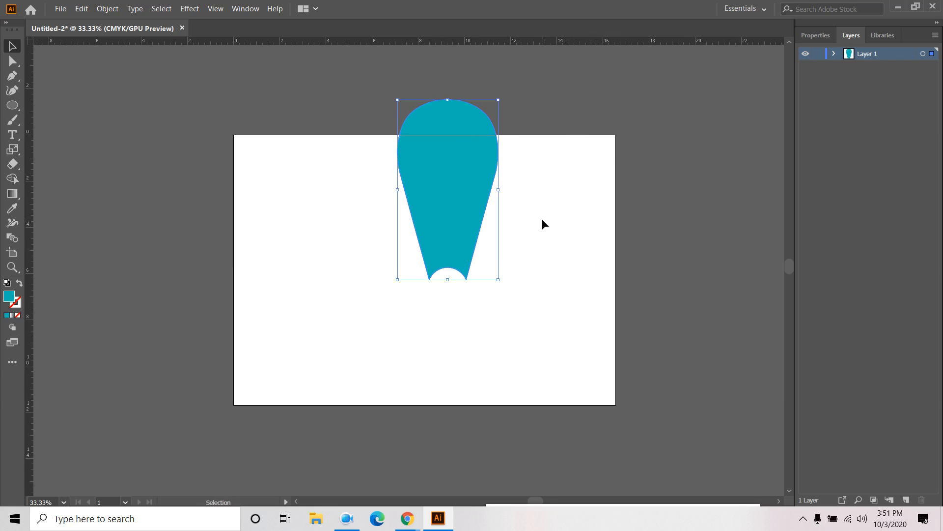
click(189, 9)
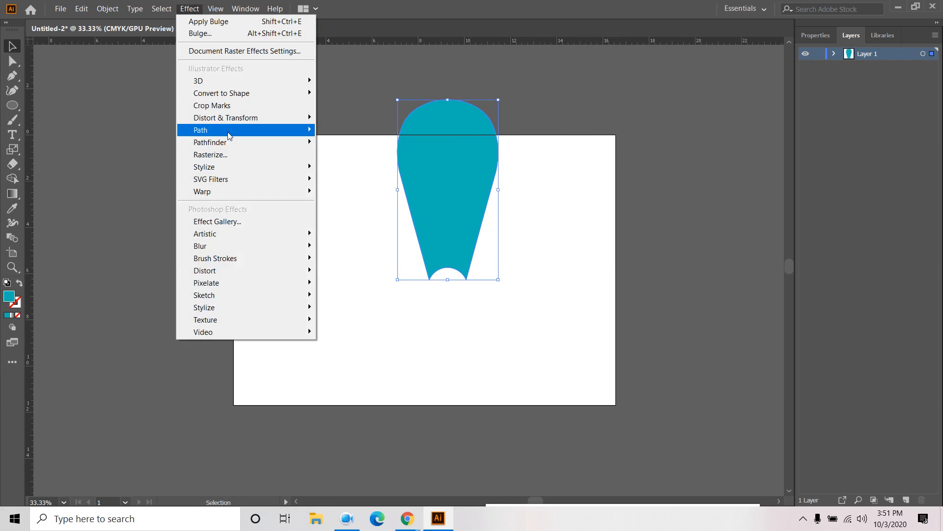
mouse_move(239, 122)
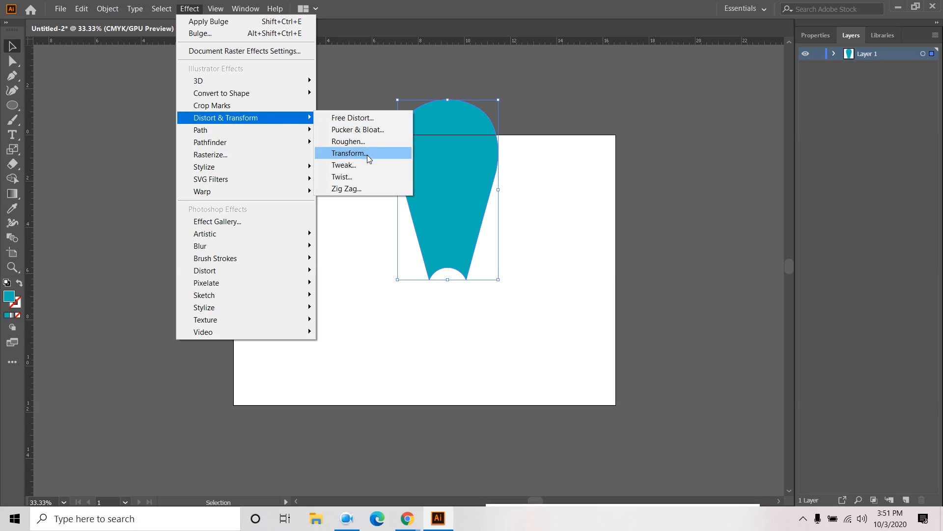
click(581, 205)
click(454, 188)
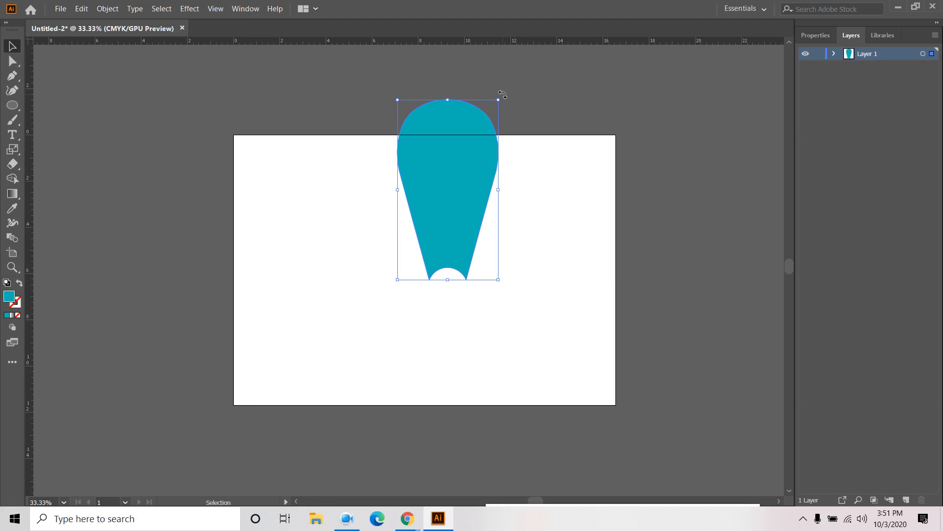
- Rotate the shape another quarter turn counterclockwise so its notch faces right, and move it to the artboard's lower left
drag(502, 93, 334, 124)
drag(458, 196, 339, 316)
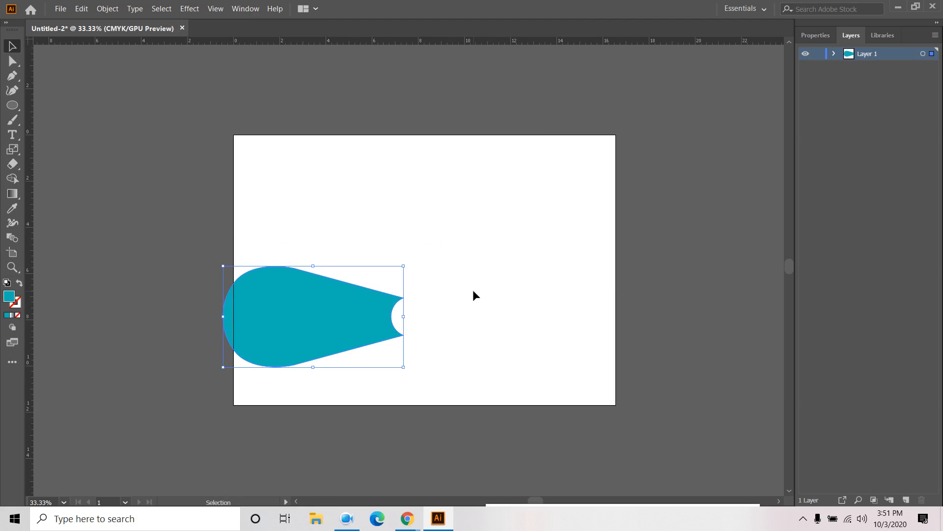
- Try the Transform effect on the shape with the right-middle reference point, switching Reflect X and Reflect Y on and off
click(190, 8)
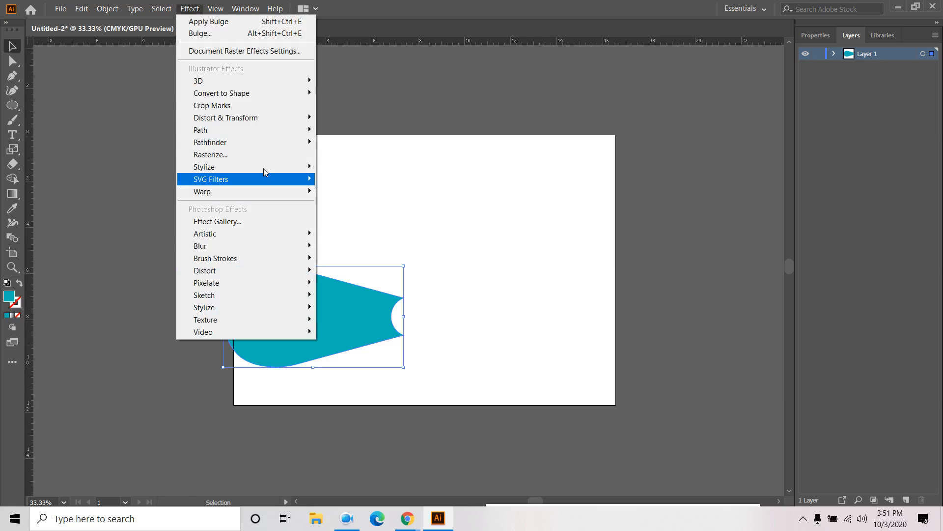
mouse_move(259, 118)
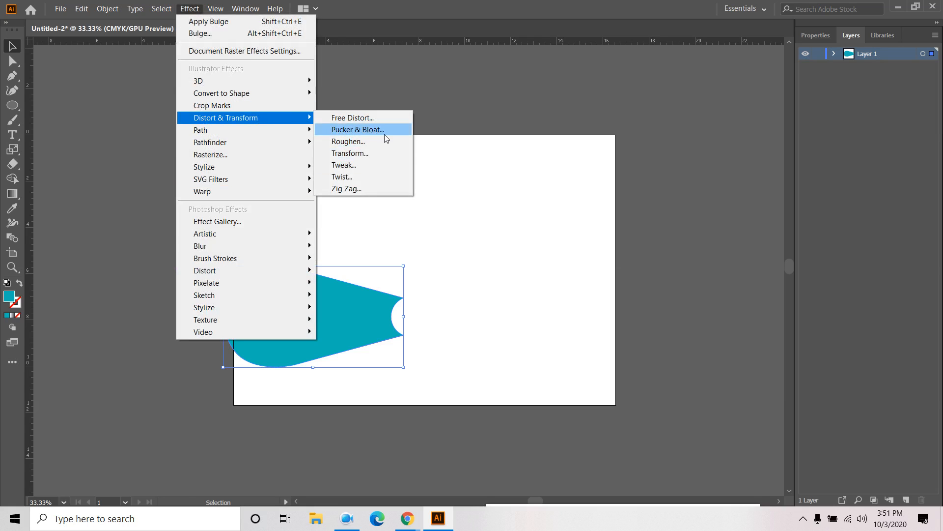
click(370, 156)
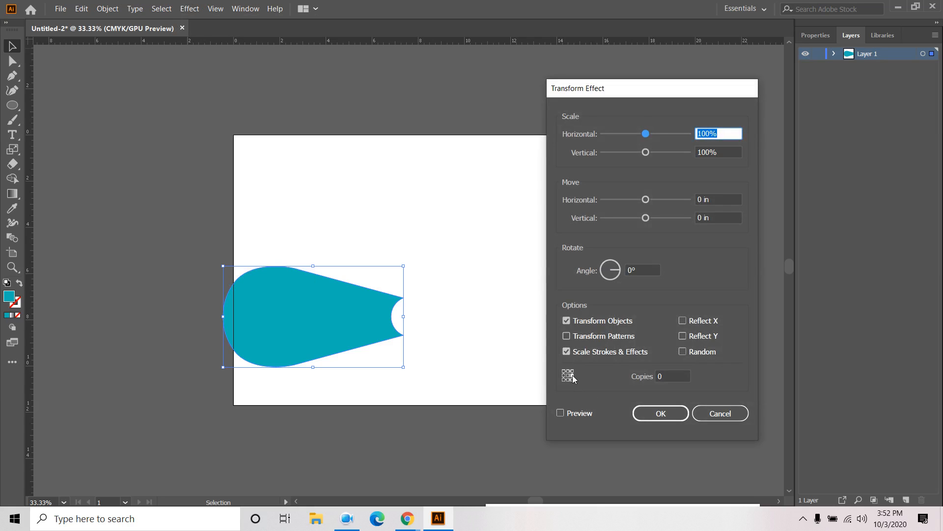
click(700, 323)
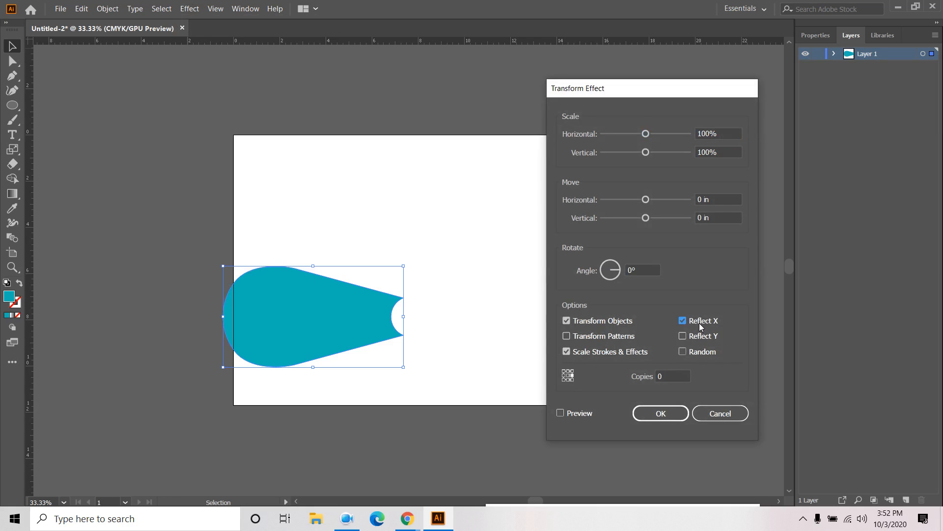
click(653, 270)
double_click(649, 270)
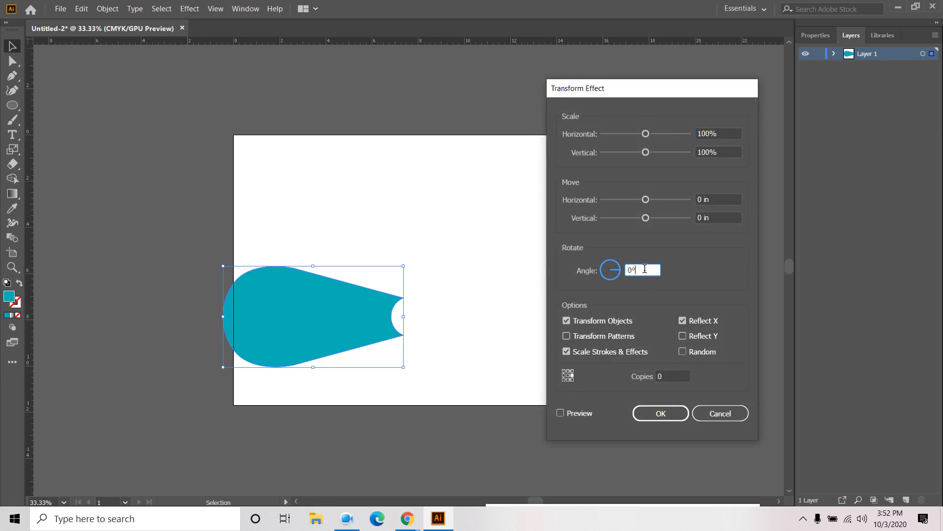
drag(654, 267, 613, 264)
click(683, 320)
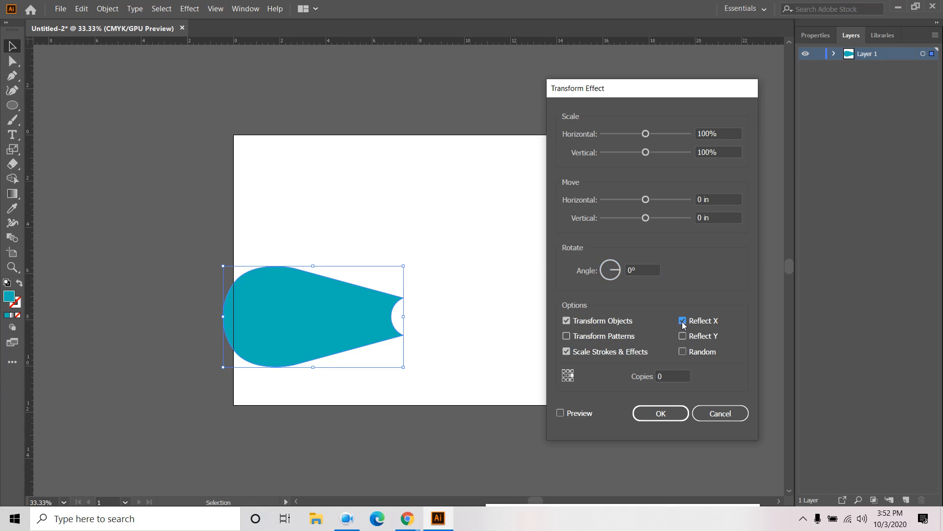
click(683, 335)
drag(640, 267, 589, 260)
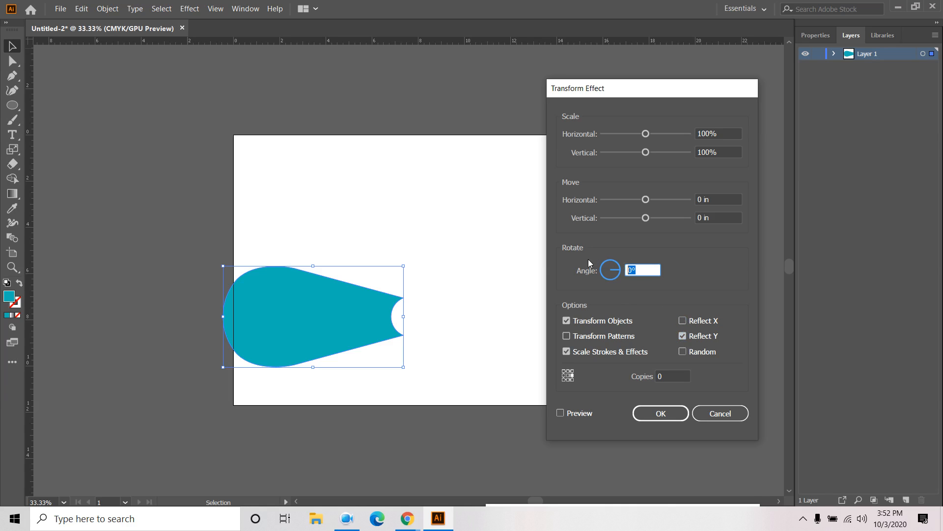
click(683, 336)
- Preview different rotation angles for the shape in the Transform effect, and cancel the effect
drag(642, 267, 594, 260)
click(561, 413)
click(617, 280)
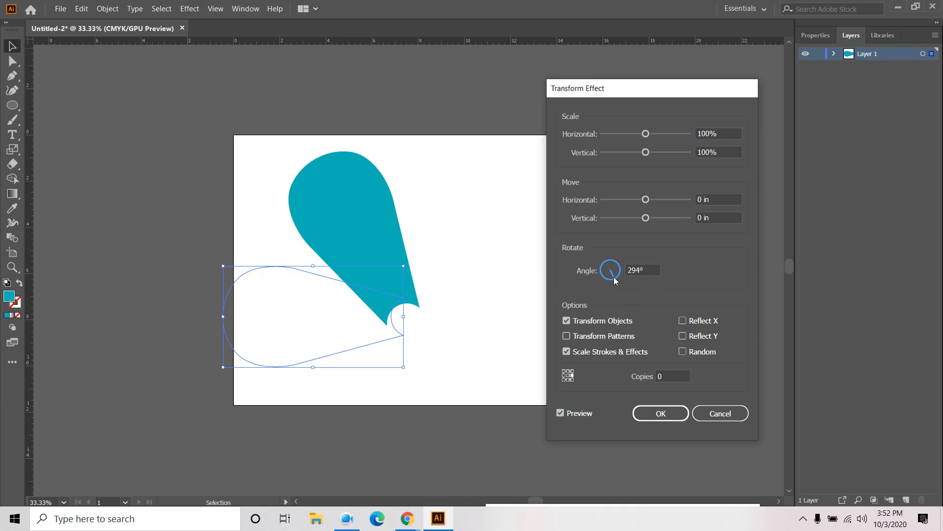
mouse_move(620, 276)
mouse_down()
mouse_move(606, 280)
mouse_move(618, 284)
mouse_up()
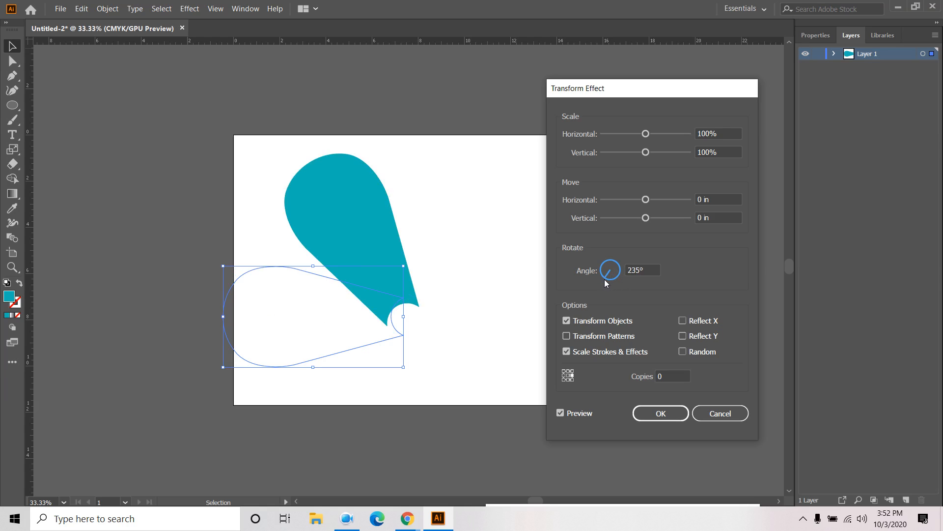
click(720, 415)
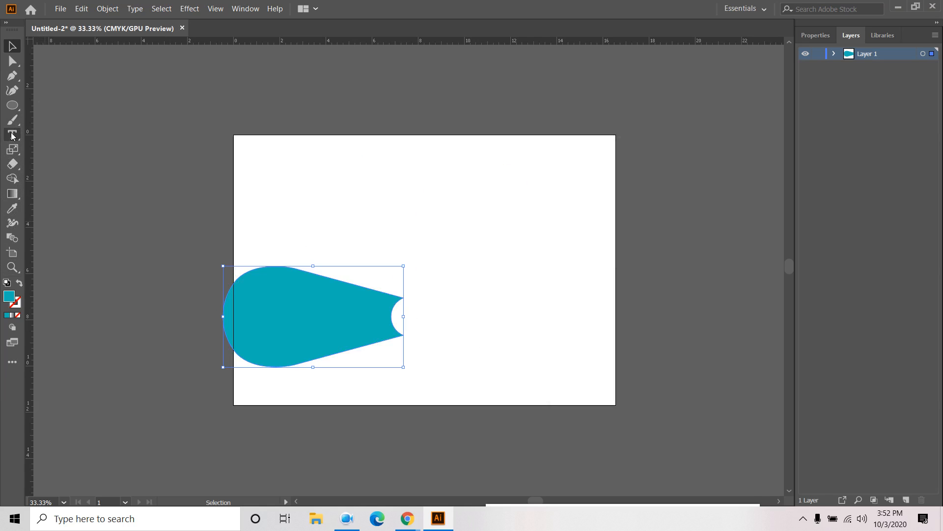
- Try rotating a copy of the petal around a point just right of its notch, repeat it twice, and undo all the copies
click(14, 148)
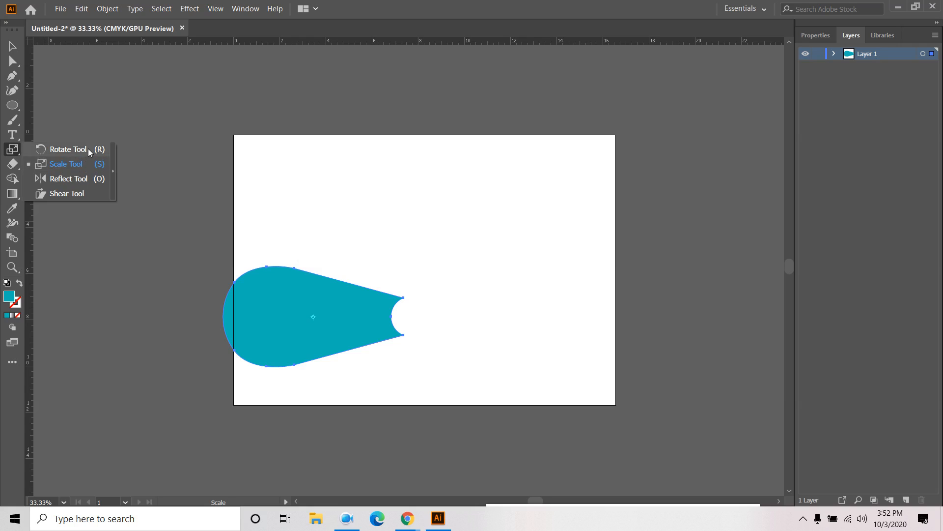
click(87, 149)
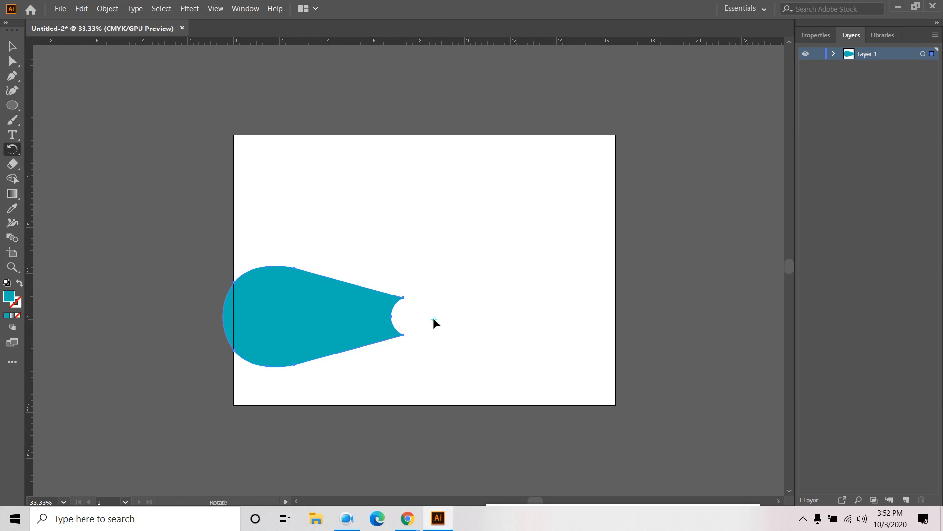
drag(432, 318, 447, 307)
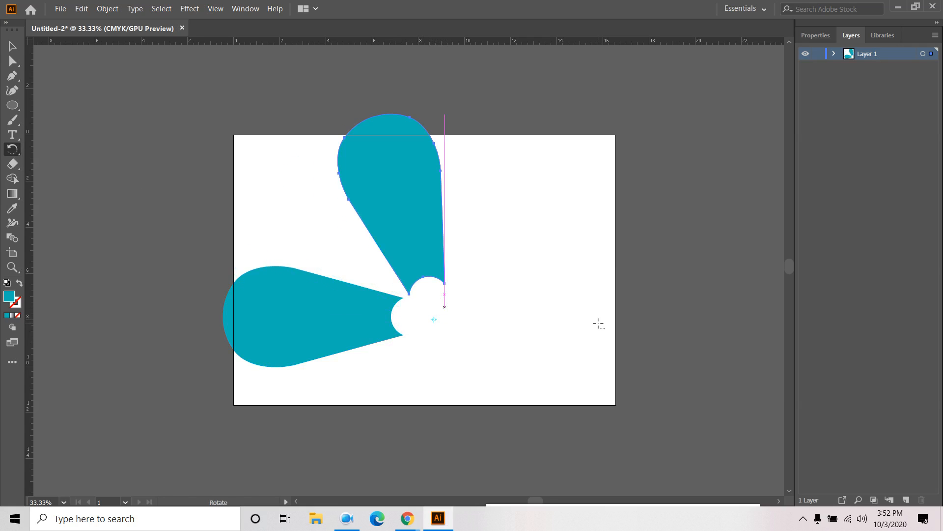
key(ctrl+d)
key(ctrl+d)
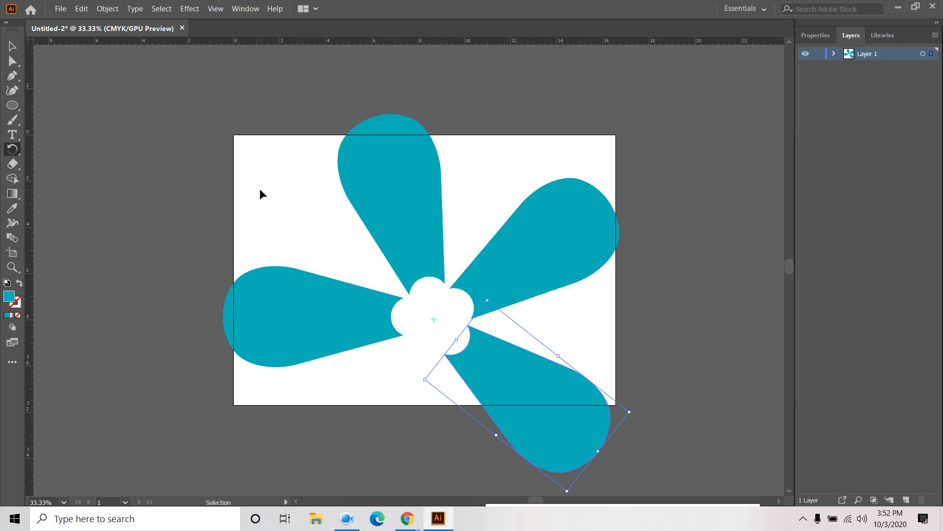
key(ctrl+z)
key(ctrl+z)
key(ctrl+z)
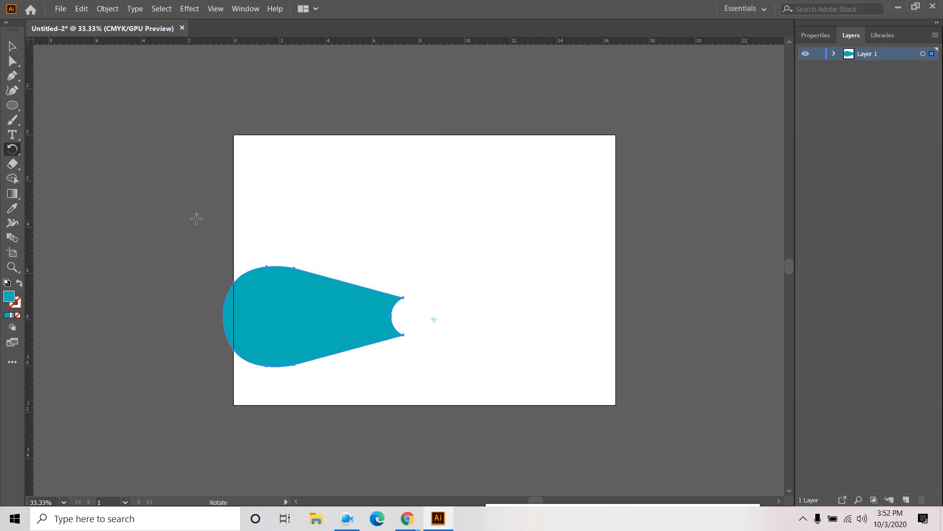
- Scale the petal proportionally to about 60% and move it up beside the artboard's left edge
click(13, 46)
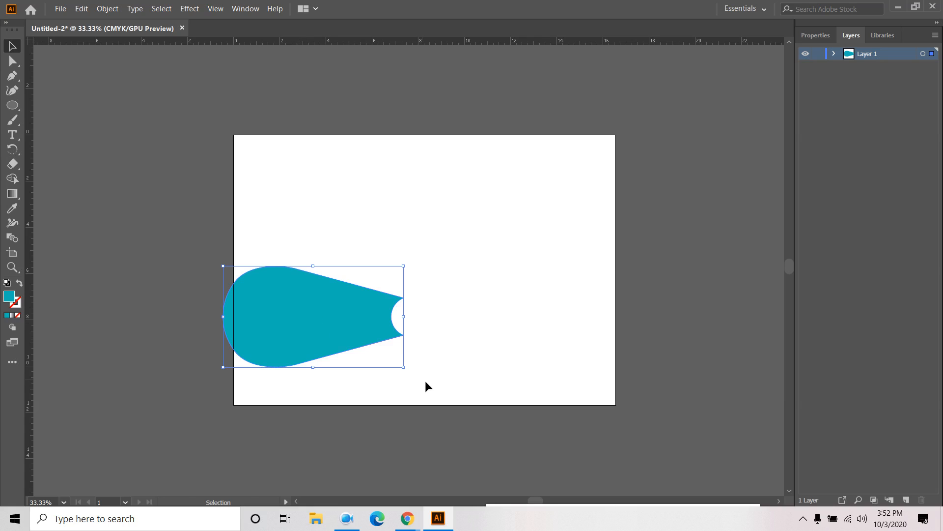
drag(404, 367, 358, 348)
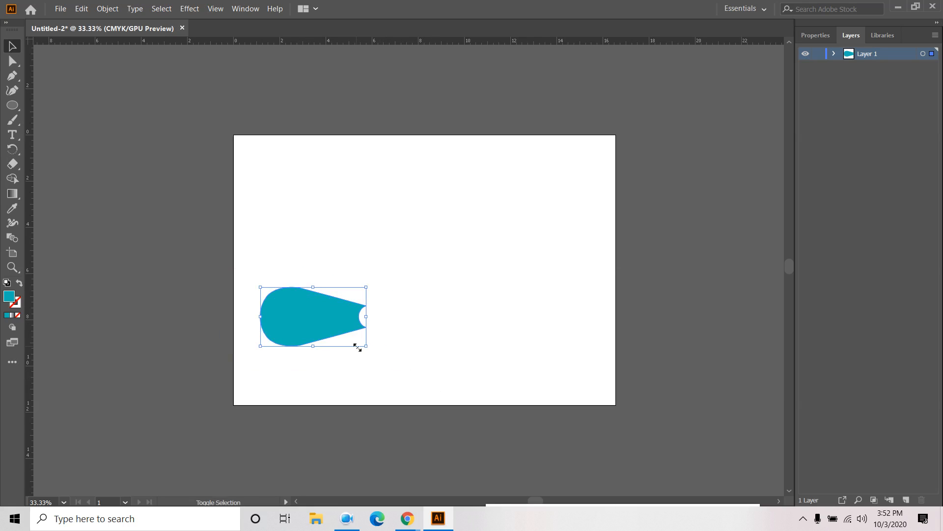
drag(323, 321, 308, 284)
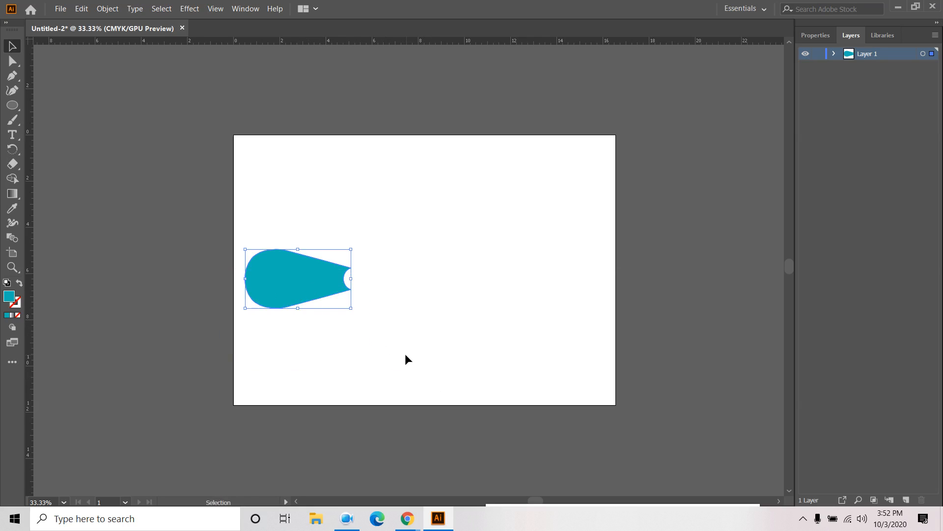
- Rotate a copy of the petal clockwise around a point just right of its notch, and repeat the rotation to make four petals
click(12, 150)
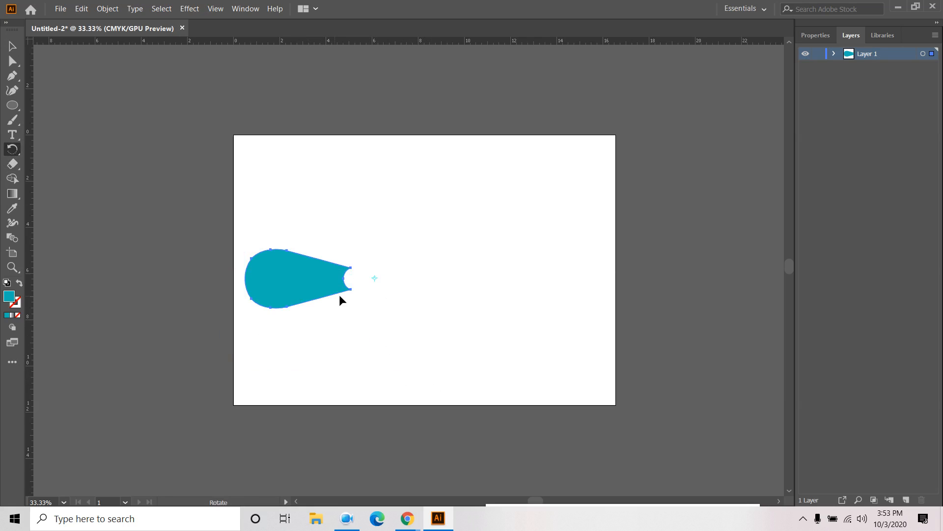
drag(287, 275, 339, 219)
key(ctrl+d)
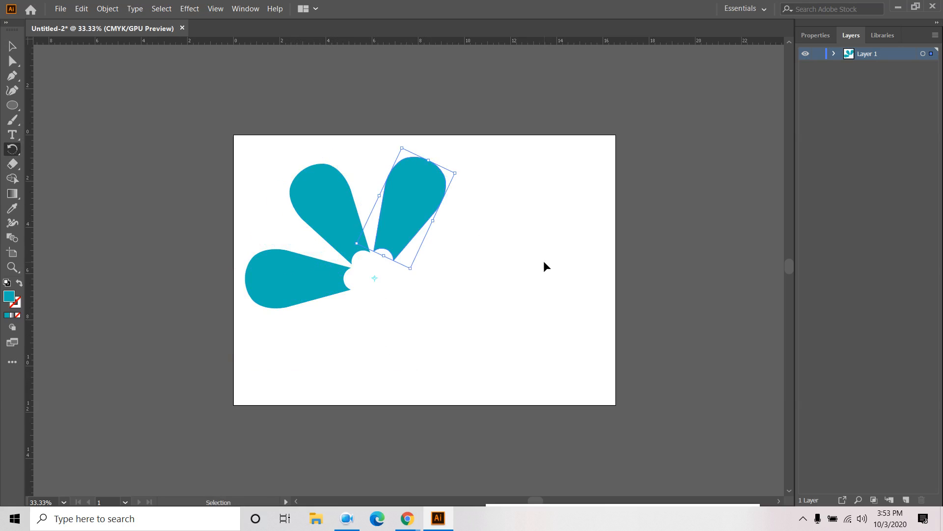
key(ctrl+d)
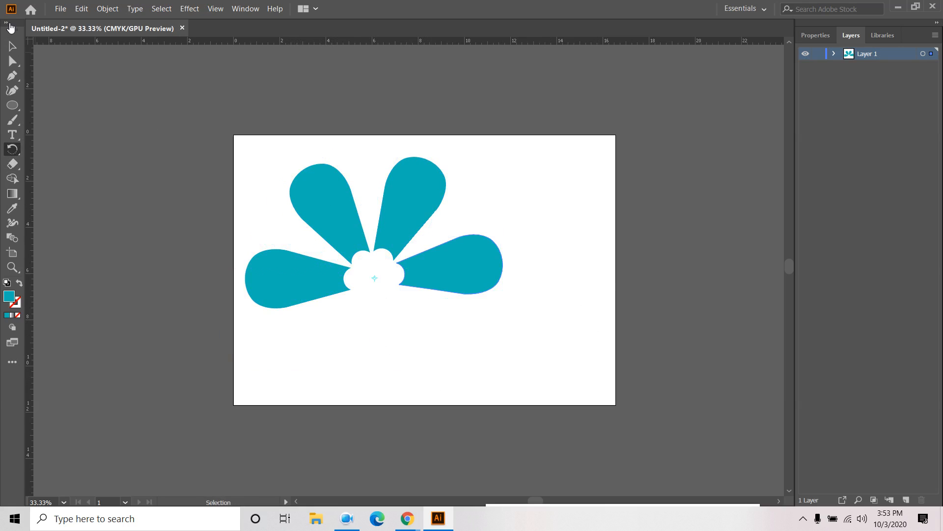
- Select all four petals and rotate them slightly clockwise so the fan is symmetrical, and deselect them
key(v)
drag(585, 193, 284, 308)
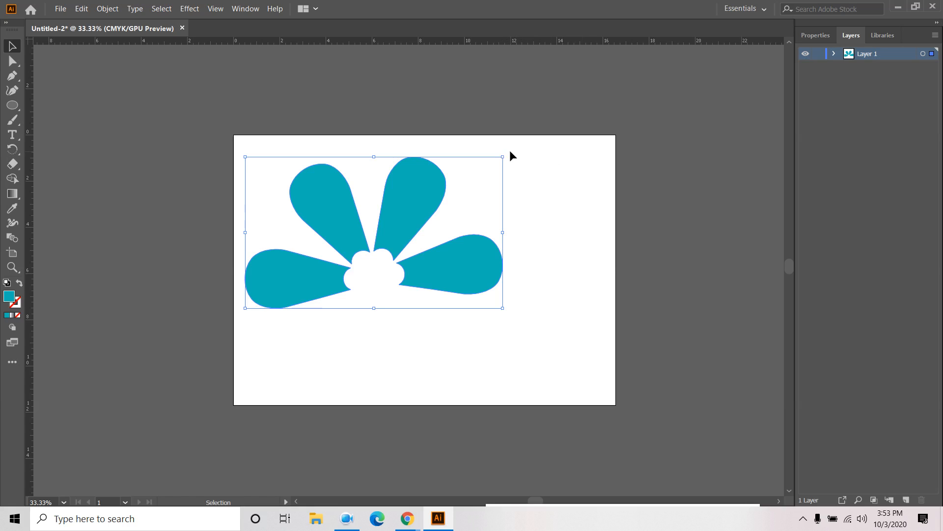
drag(506, 153, 522, 160)
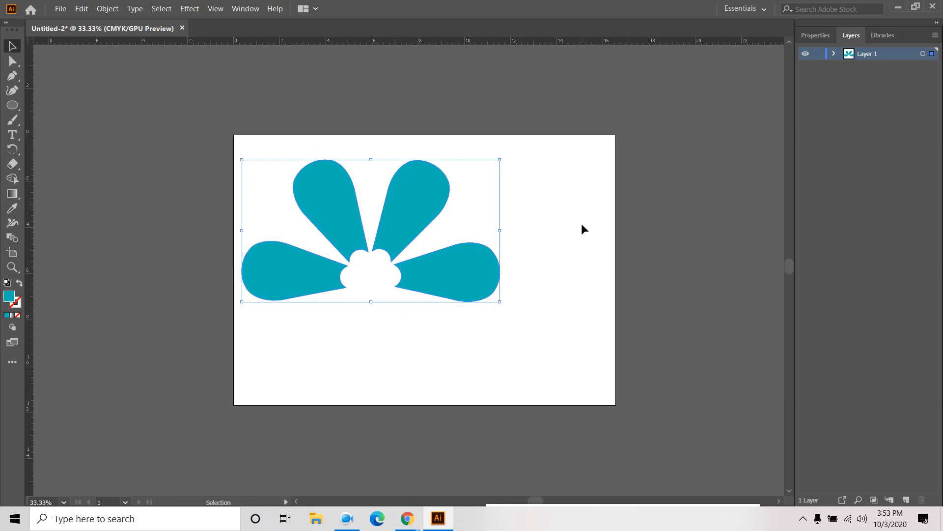
click(555, 214)
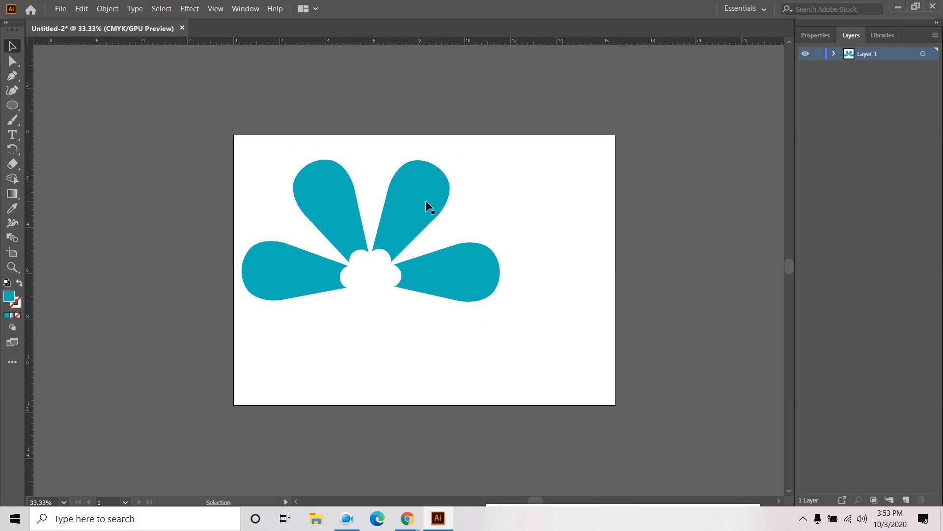
- Select all four petals and move the fan to the artboard's horizontal centre, and deselect it
drag(427, 204, 495, 202)
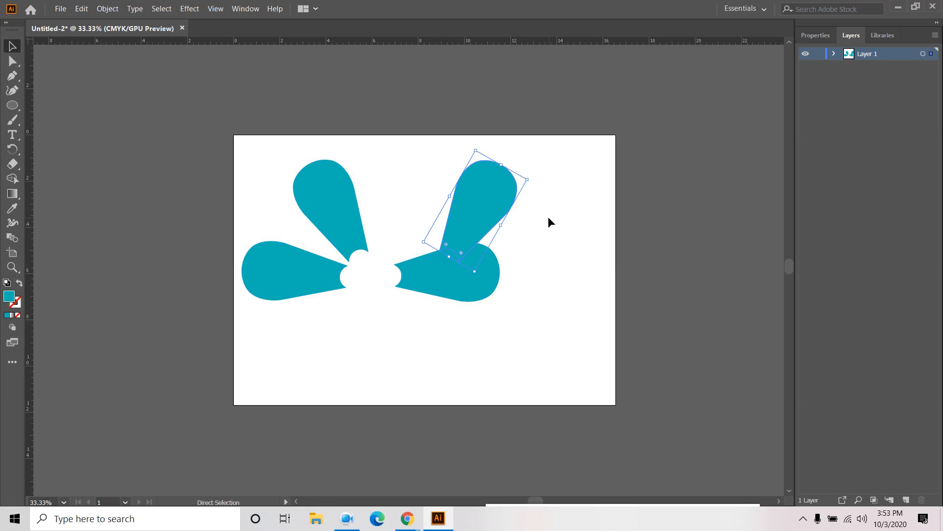
key(ctrl+z)
drag(555, 186, 389, 331)
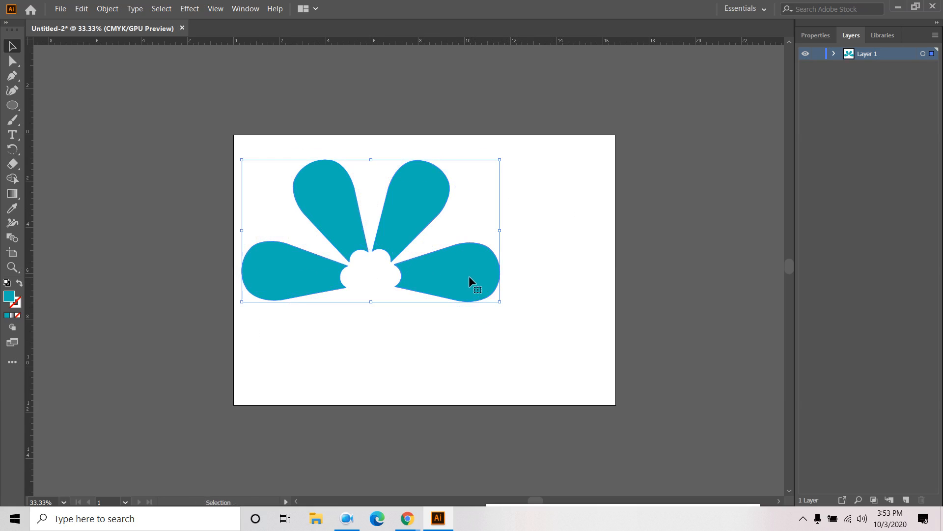
drag(468, 276, 523, 282)
click(545, 377)
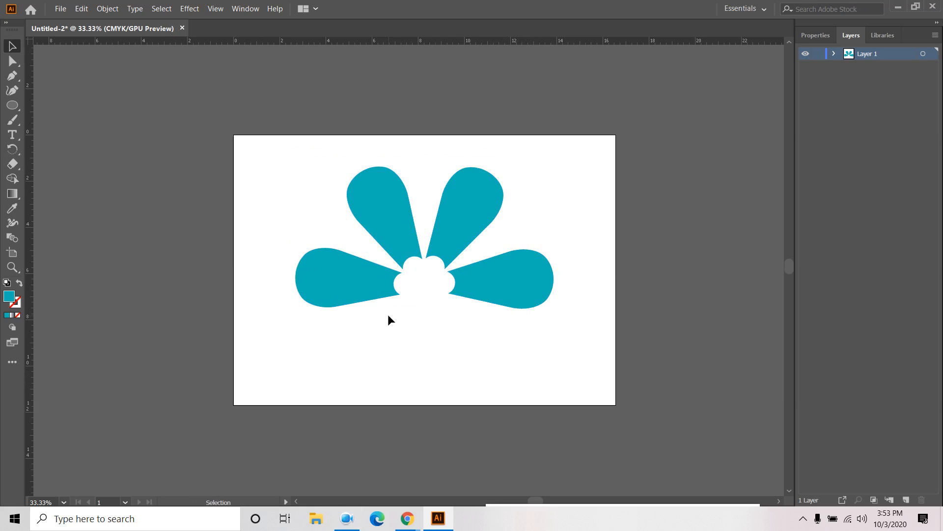
- Delete the whole four-petal fan from the artboard
drag(362, 345, 578, 226)
key(Delete)
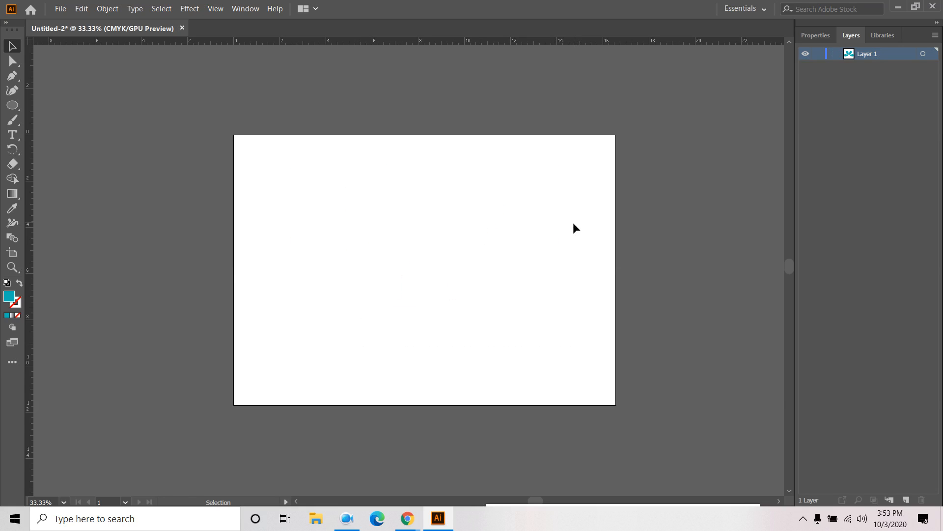
mouse_move(488, 516)
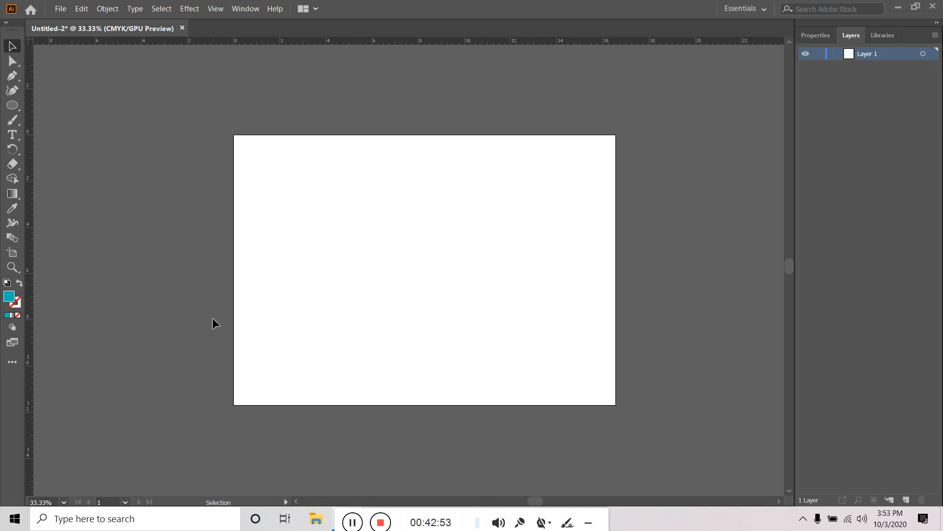
- Draw a wide teal rectangle across the artboard's upper middle, about 12 by 1.7 ruler units
click(13, 104)
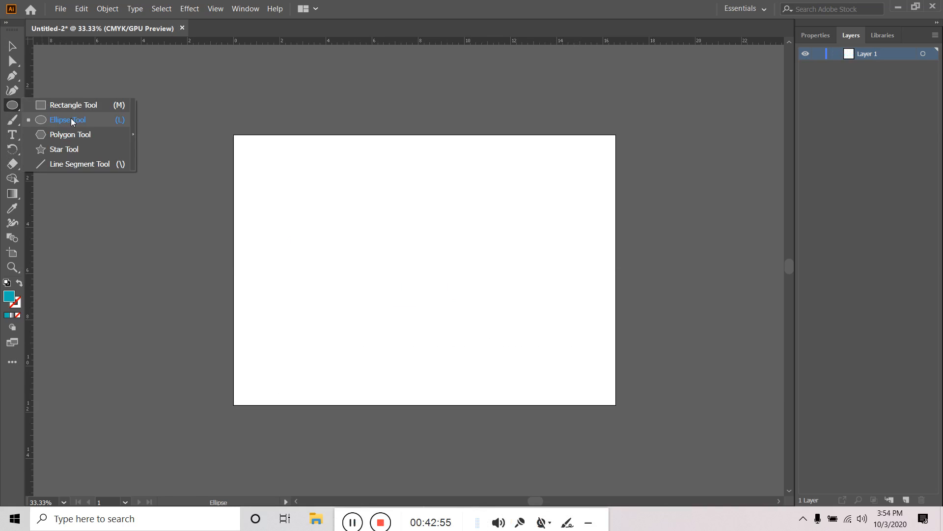
click(72, 107)
drag(285, 213, 562, 252)
- Try a vertical Flag warp on the rectangle with horizontal distortion at 0% and bend at 23%
click(189, 8)
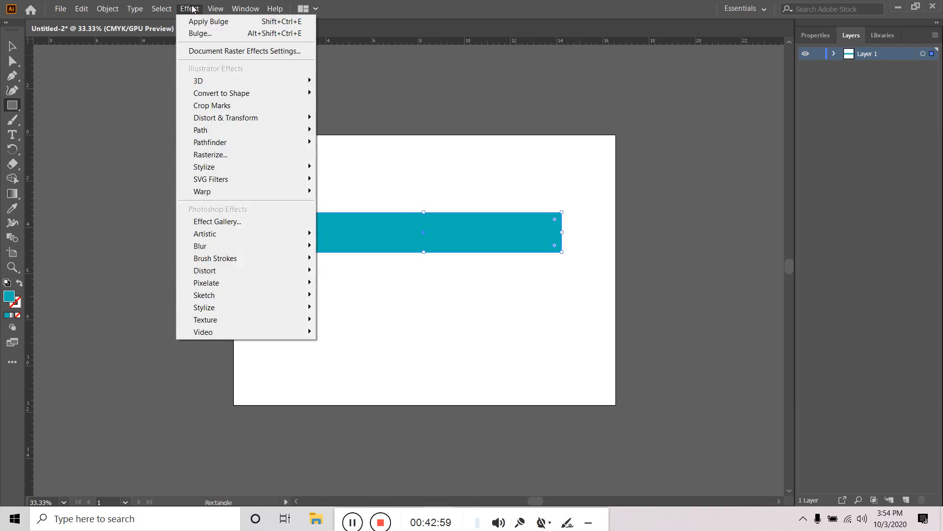
mouse_move(232, 197)
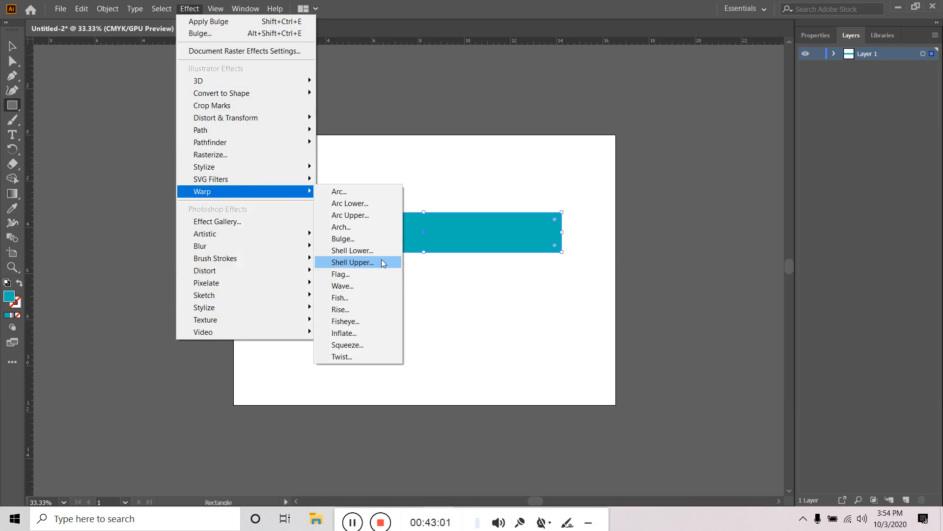
click(368, 274)
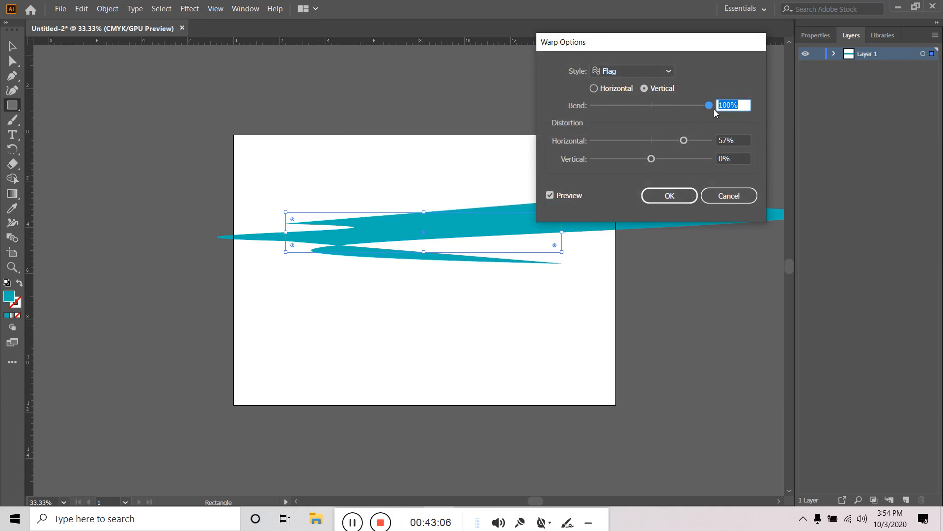
drag(709, 109, 649, 115)
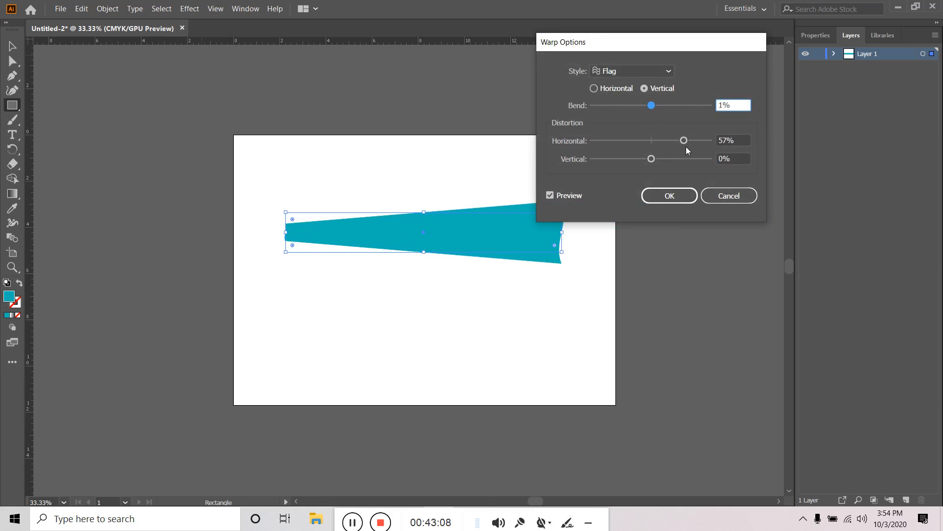
drag(683, 140, 651, 150)
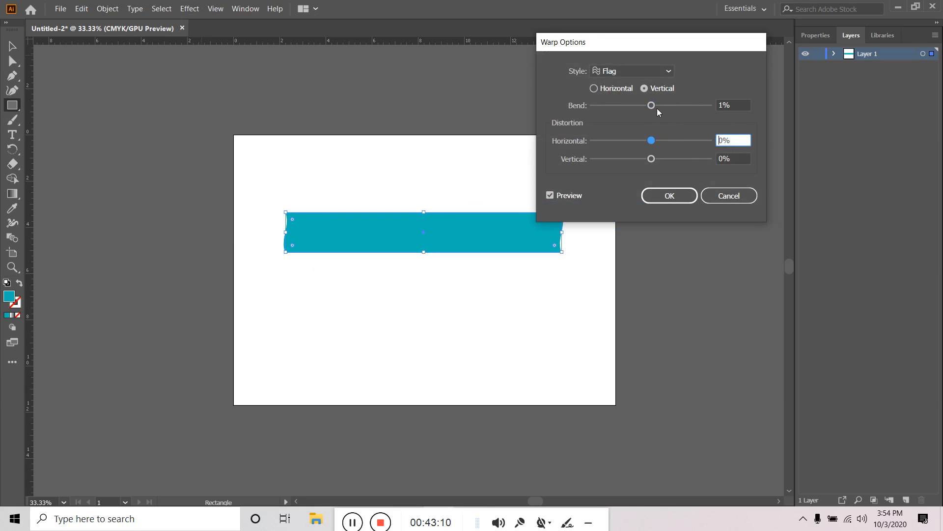
mouse_move(652, 105)
mouse_down()
mouse_move(668, 109)
mouse_move(627, 110)
mouse_move(665, 109)
mouse_up()
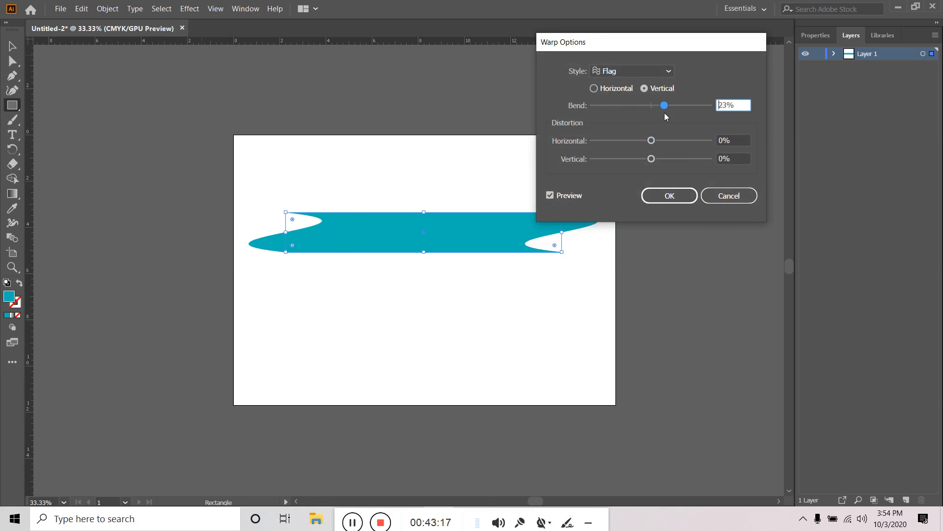
- Switch the Flag warp to horizontal, set its bend to 39% and apply it
click(605, 89)
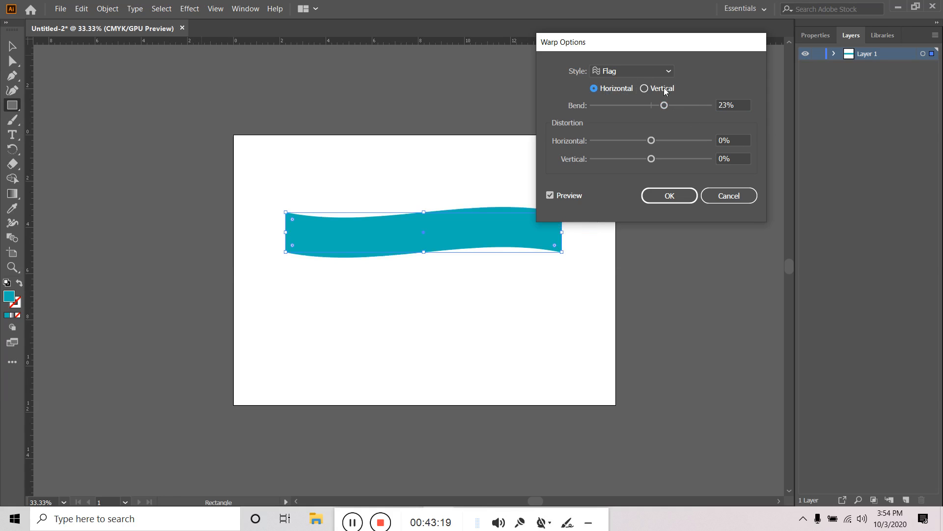
drag(665, 105, 697, 109)
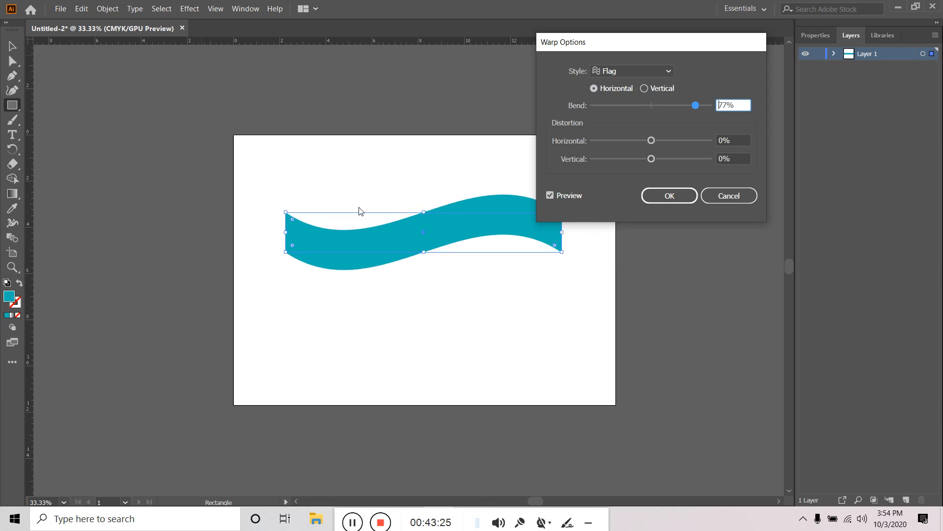
mouse_move(691, 108)
mouse_down()
mouse_move(623, 109)
mouse_move(674, 108)
mouse_up()
click(664, 196)
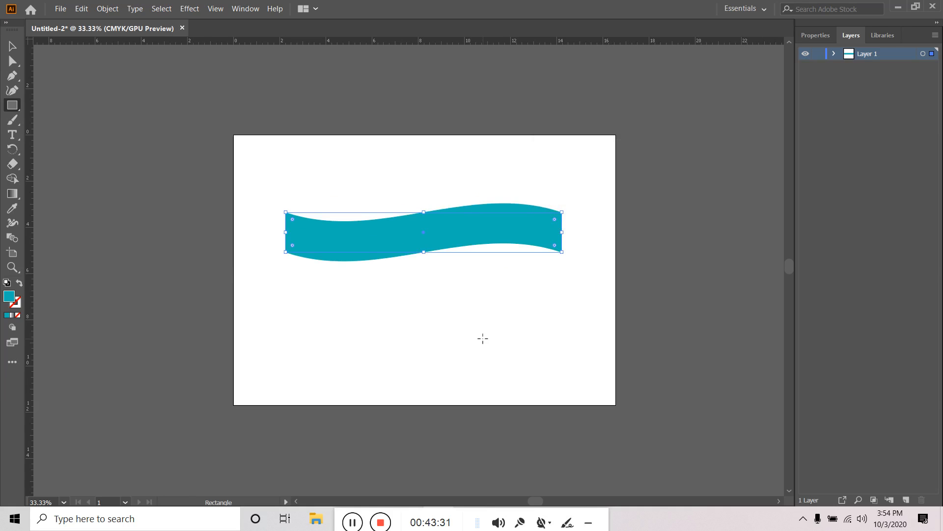
click(482, 337)
click(524, 285)
- Try the Outline Object effect on the wavy shape, and undo it together with the Flag warp
key(v)
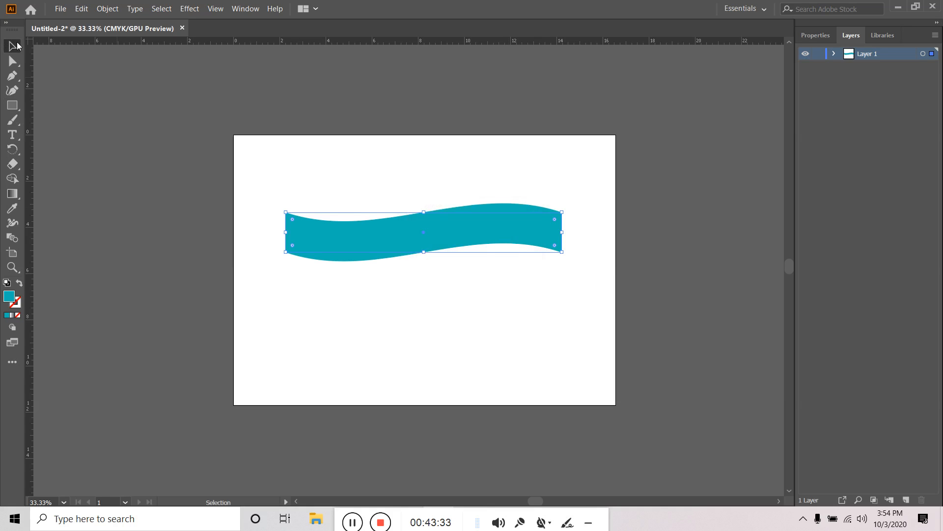
click(189, 8)
mouse_move(237, 131)
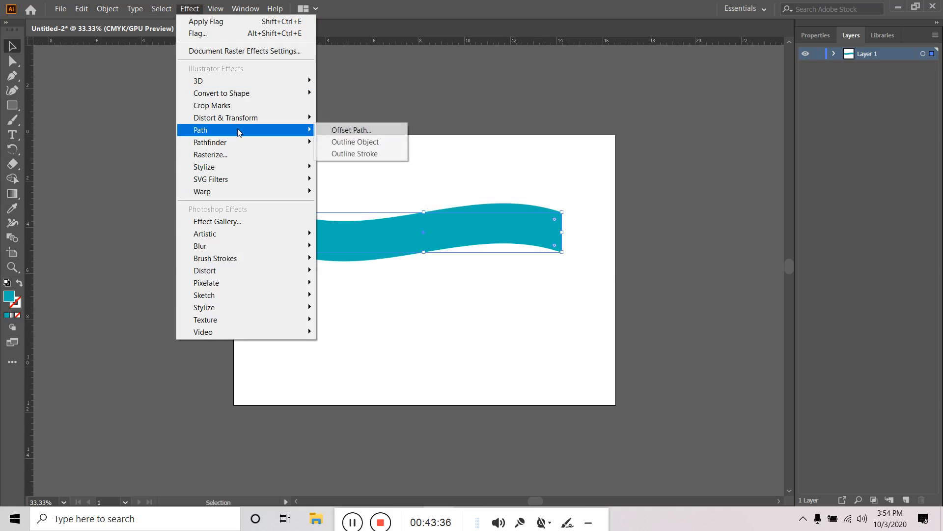
click(363, 141)
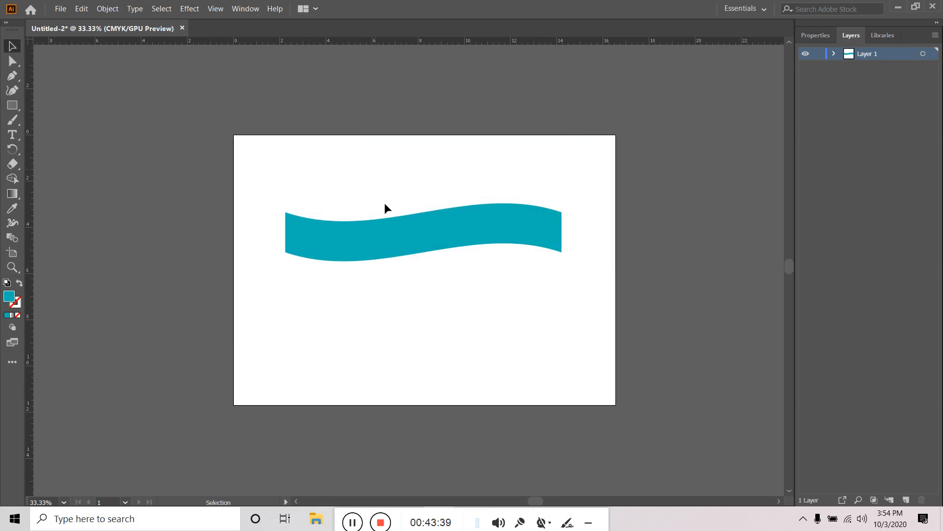
click(483, 152)
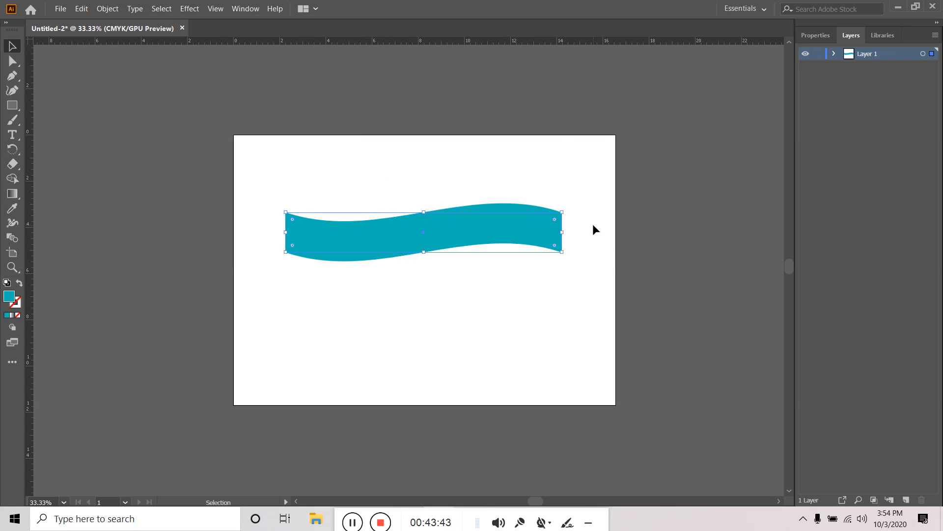
key(a)
key(ctrl+z)
key(v)
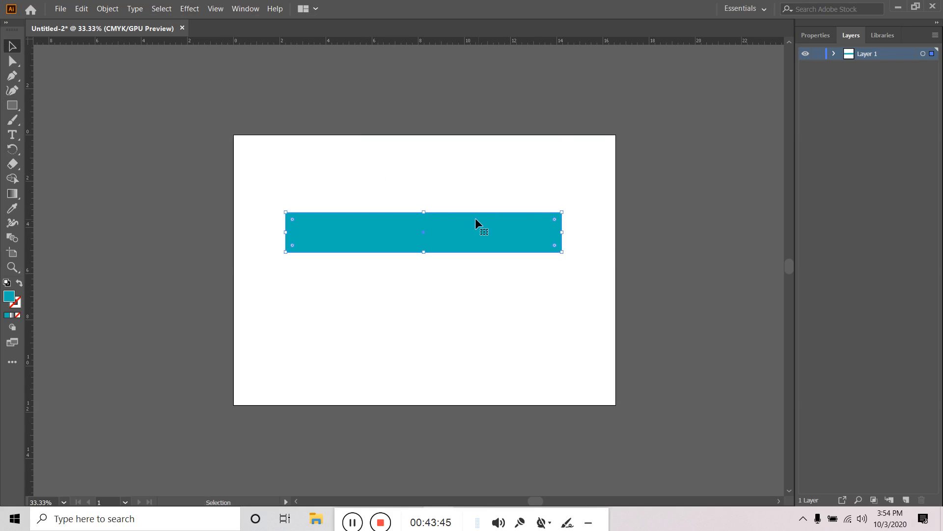
- Try a horizontal Wave warp with a stronger bend on the rectangle, and cancel it
click(187, 9)
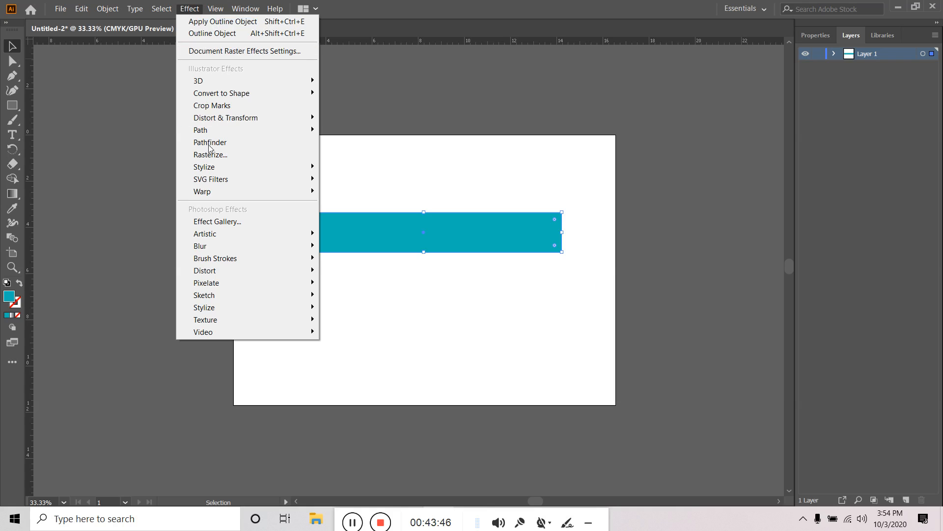
mouse_move(215, 192)
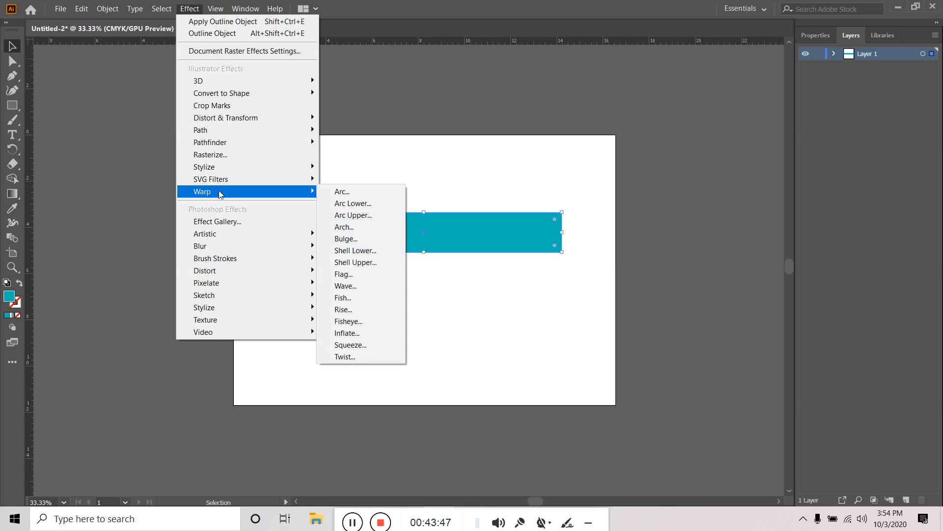
click(365, 289)
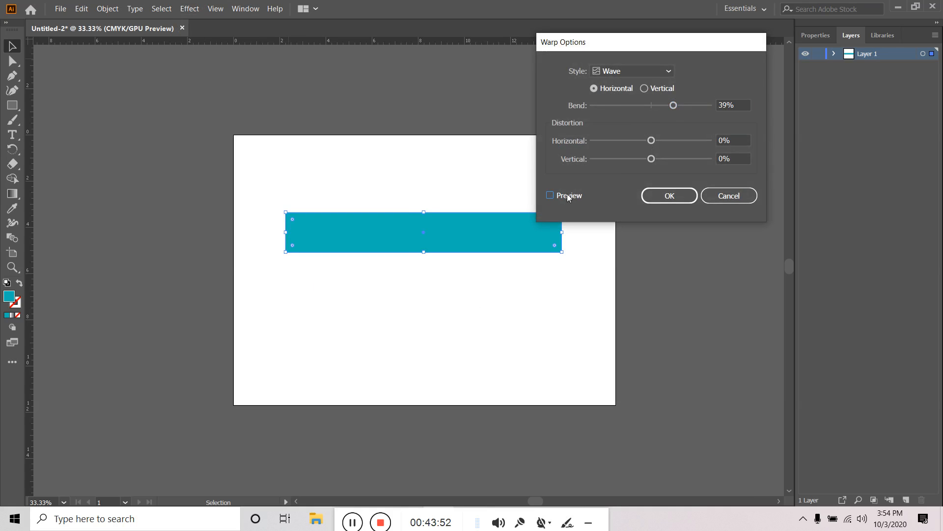
mouse_move(673, 106)
mouse_down()
mouse_move(616, 109)
mouse_move(691, 105)
mouse_up()
click(729, 196)
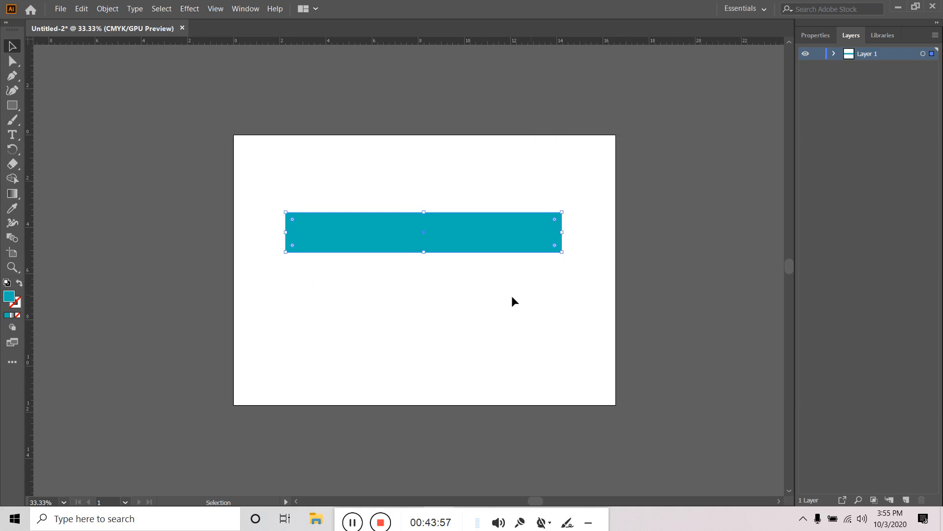
- Delete the rectangle and place a single line of text repeating "Lorem ipsum" four times
click(445, 203)
key(Delete)
click(13, 135)
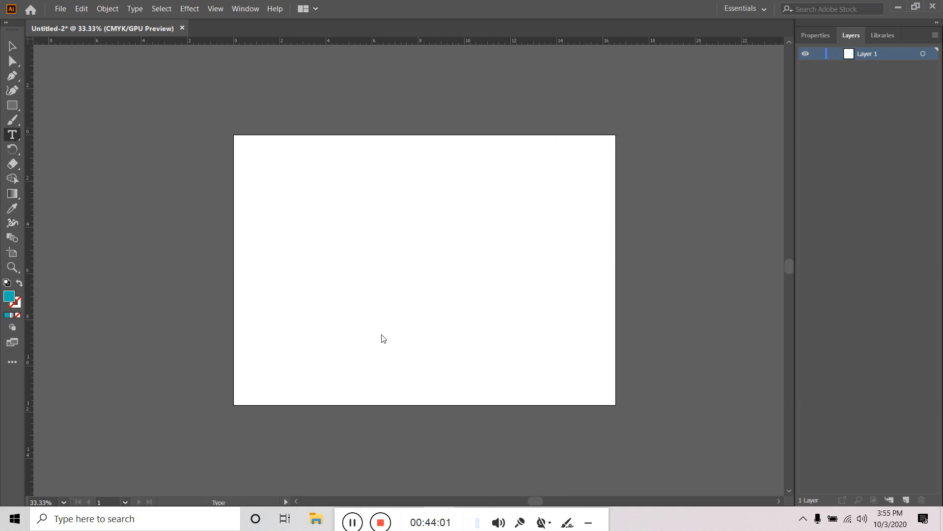
click(345, 314)
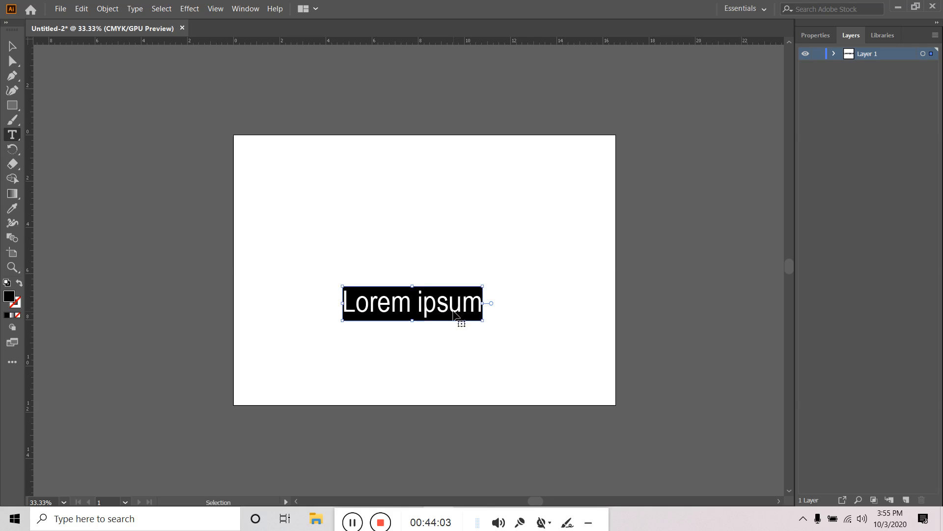
click(482, 307)
key(ctrl+v)
key(ctrl+v)
key(ctrl+v)
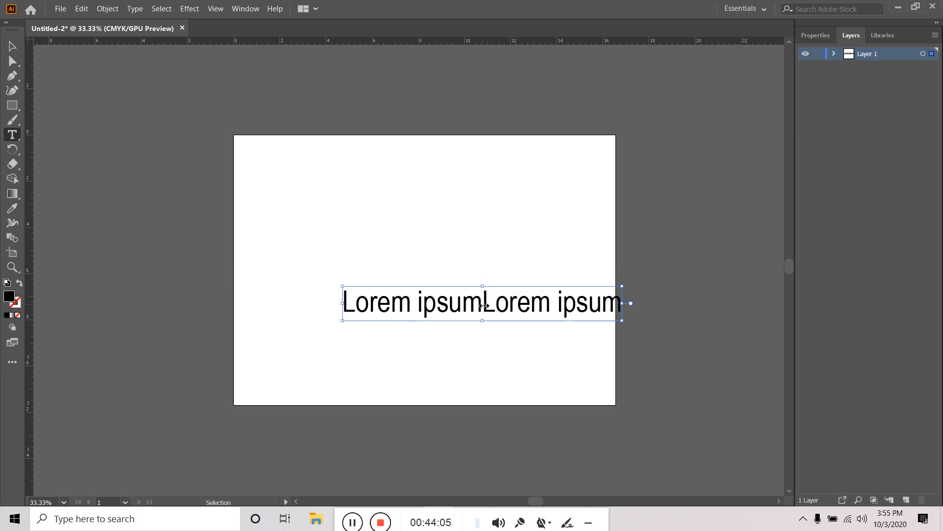
- Move the text line so it is centred horizontally across the artboard, slightly above the middle
scroll(501, 296, down, 2)
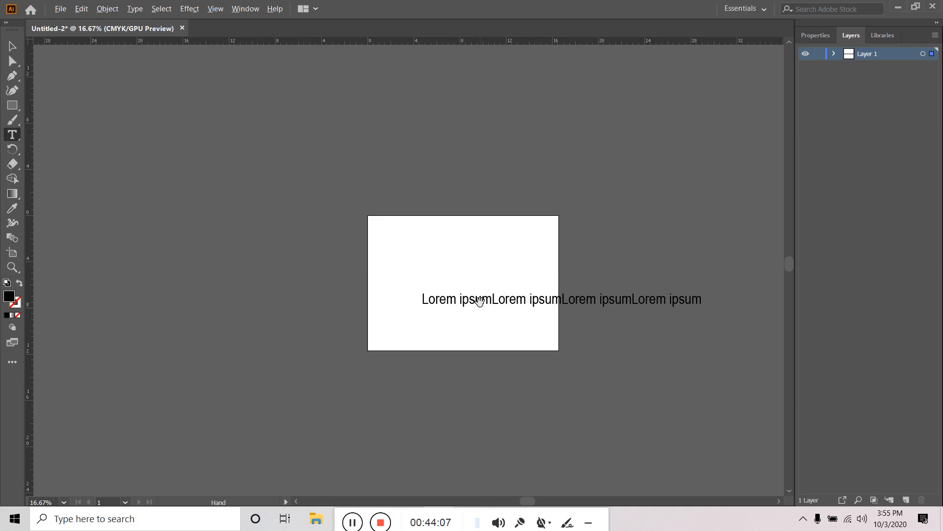
key(Escape)
drag(680, 306, 582, 278)
scroll(582, 277, up, 1)
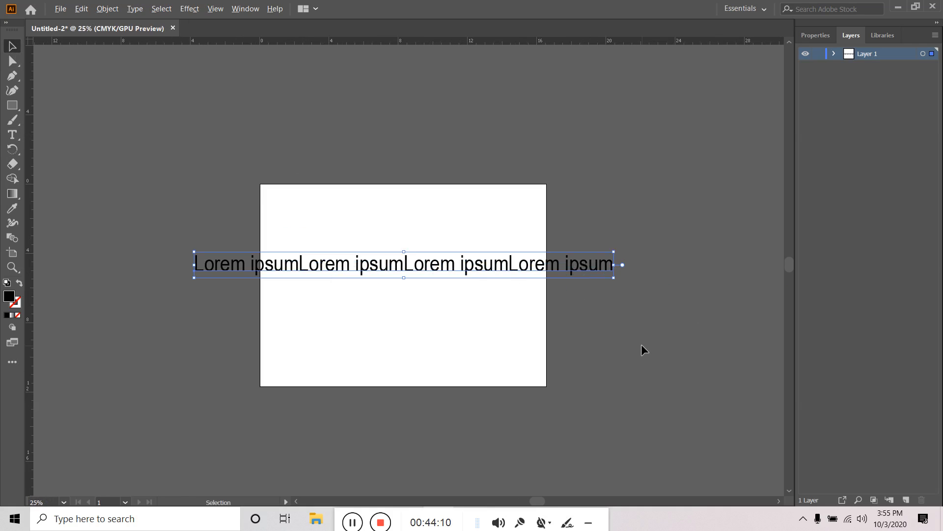
- Try a horizontal Wave warp with a 74% bend on the text line, and cancel it
click(190, 8)
mouse_move(222, 198)
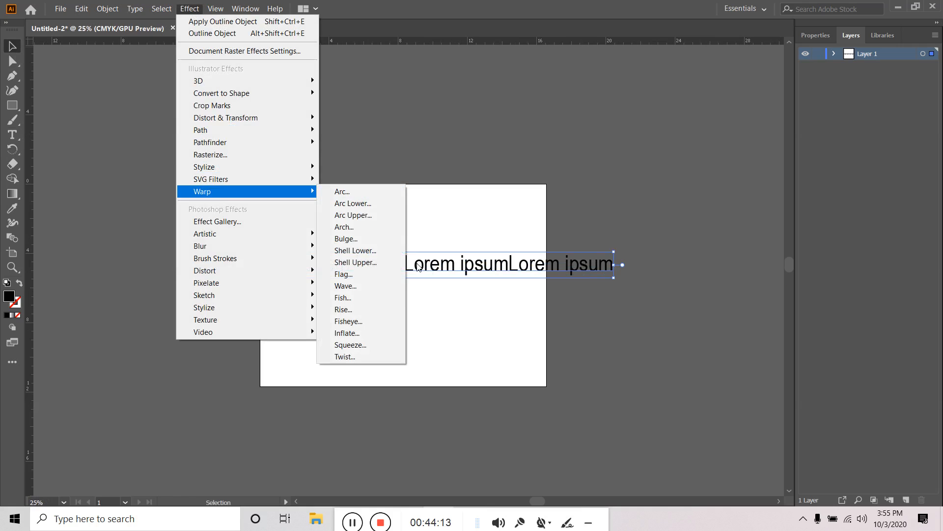
click(351, 295)
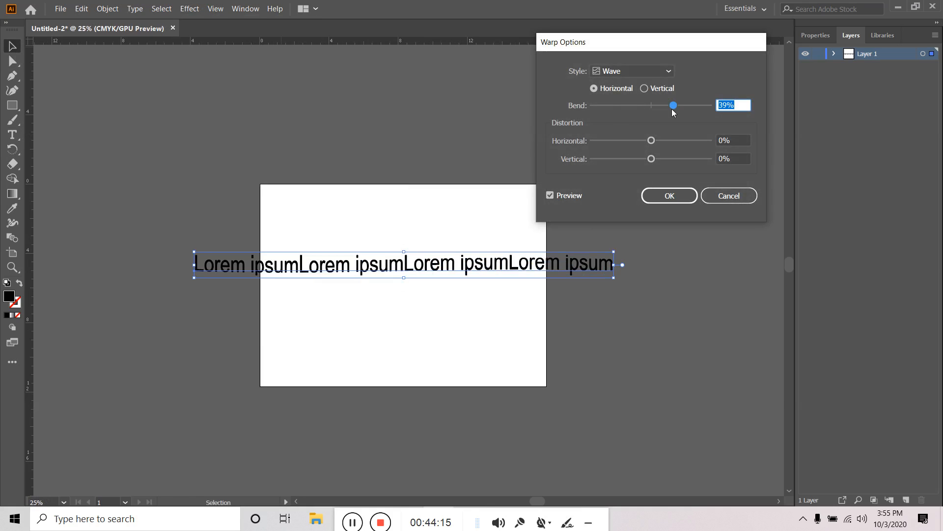
mouse_move(673, 107)
mouse_down()
mouse_move(720, 110)
mouse_move(596, 104)
mouse_move(730, 116)
mouse_move(629, 108)
mouse_move(694, 113)
mouse_up()
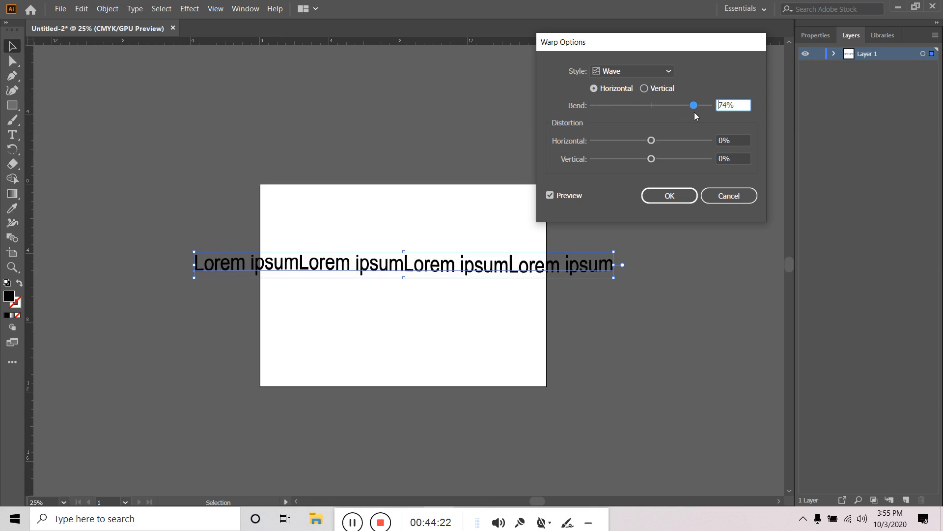
click(732, 198)
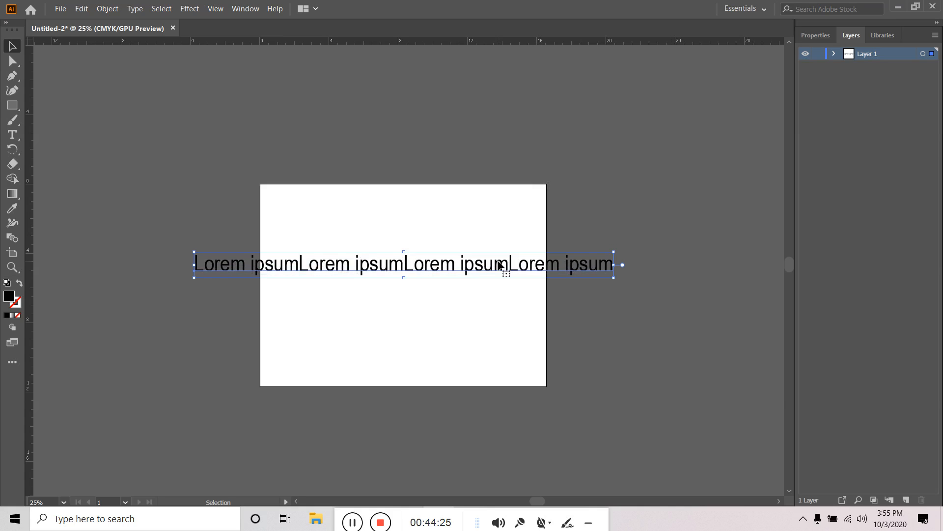
- Delete the text and draw a wide black rectangle in the artboard's upper half, about 12.5 by 2.5 ruler units
key(Delete)
click(10, 104)
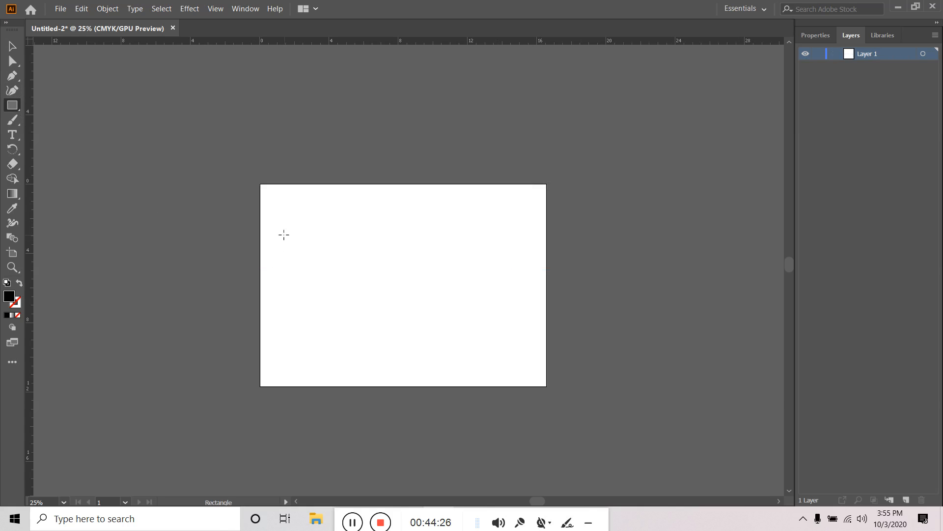
drag(284, 235, 501, 277)
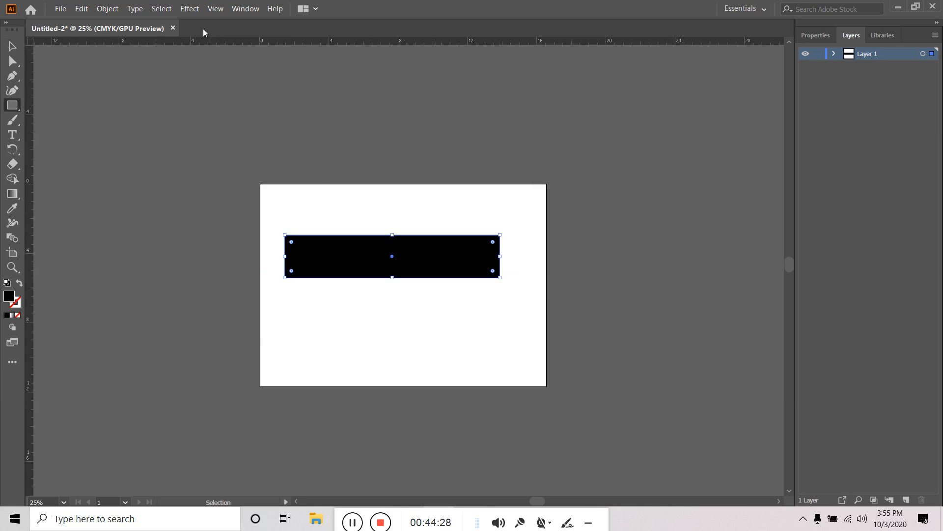
- Apply a horizontal Rise warp with a 100% bend and no distortion to the black rectangle
click(189, 8)
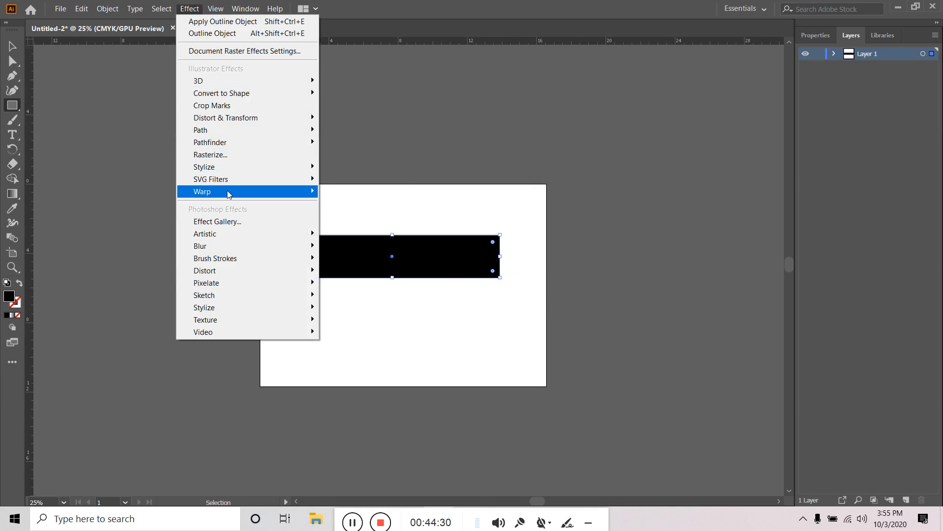
mouse_move(227, 192)
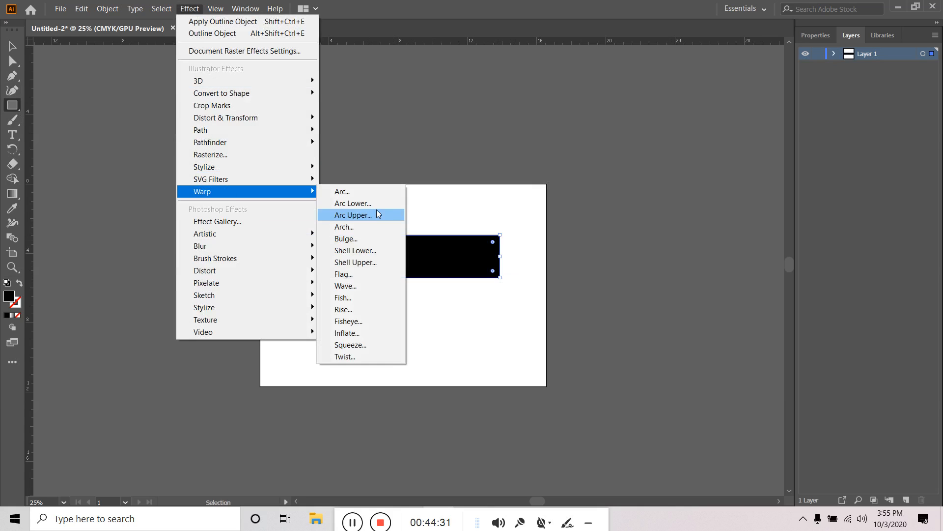
click(365, 312)
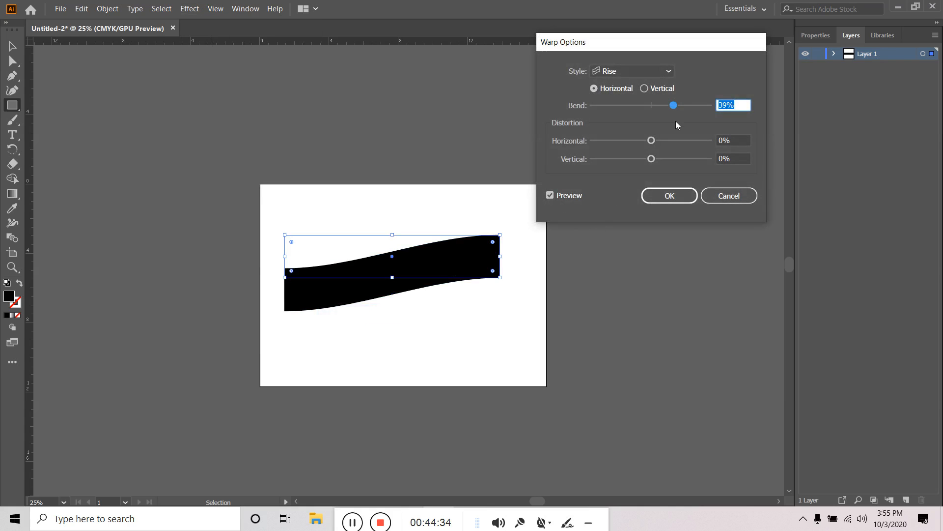
drag(673, 105, 690, 109)
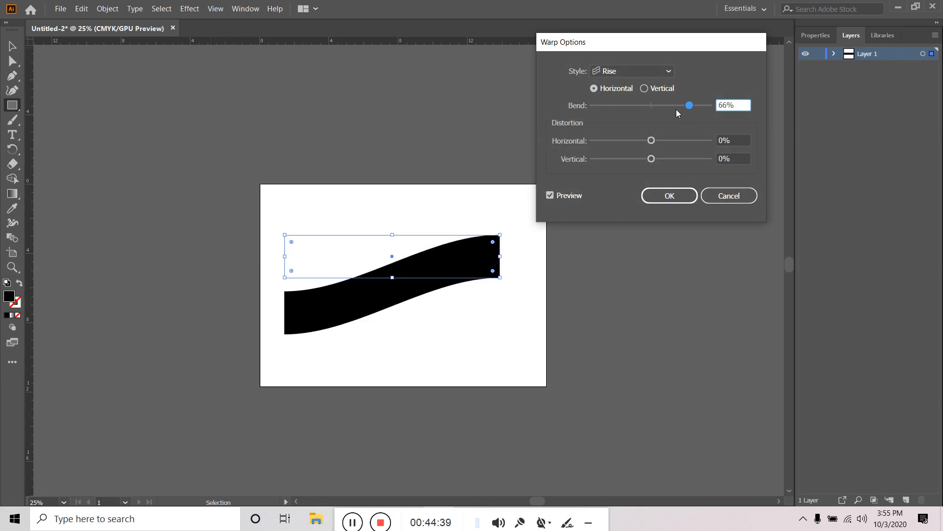
mouse_move(690, 105)
mouse_down()
mouse_move(592, 106)
mouse_move(694, 121)
mouse_move(706, 105)
mouse_up()
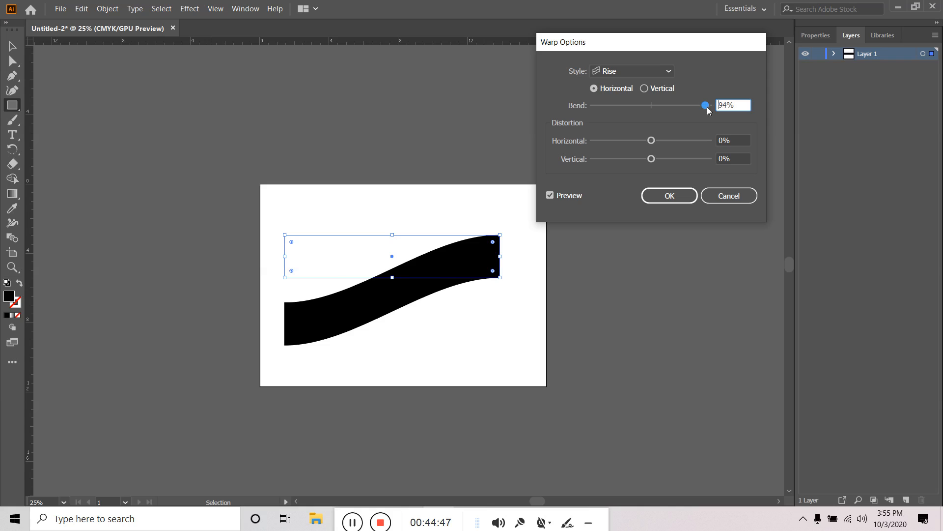
click(644, 90)
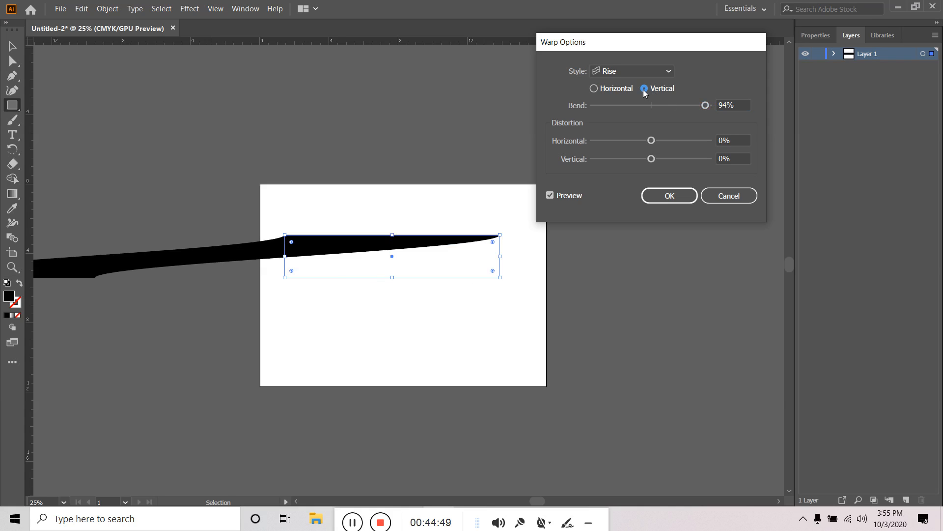
drag(706, 106, 653, 115)
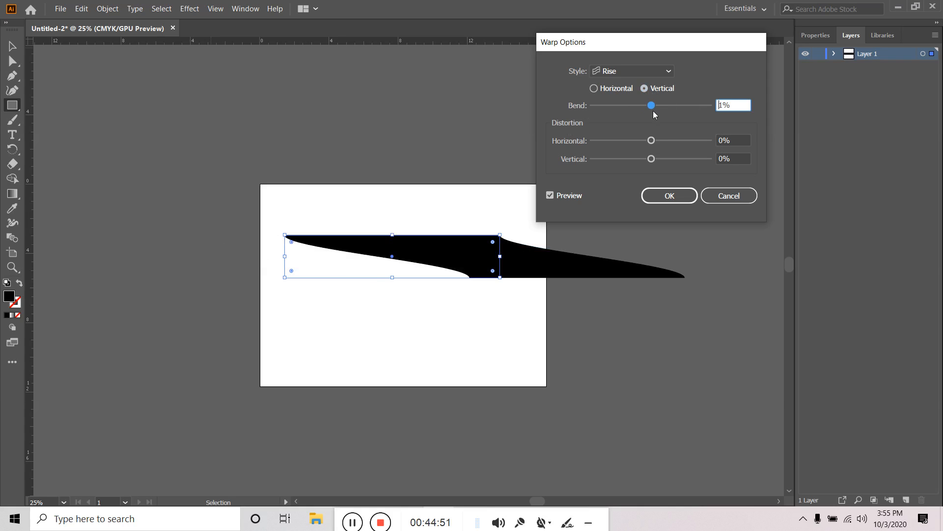
click(605, 91)
drag(651, 105, 715, 109)
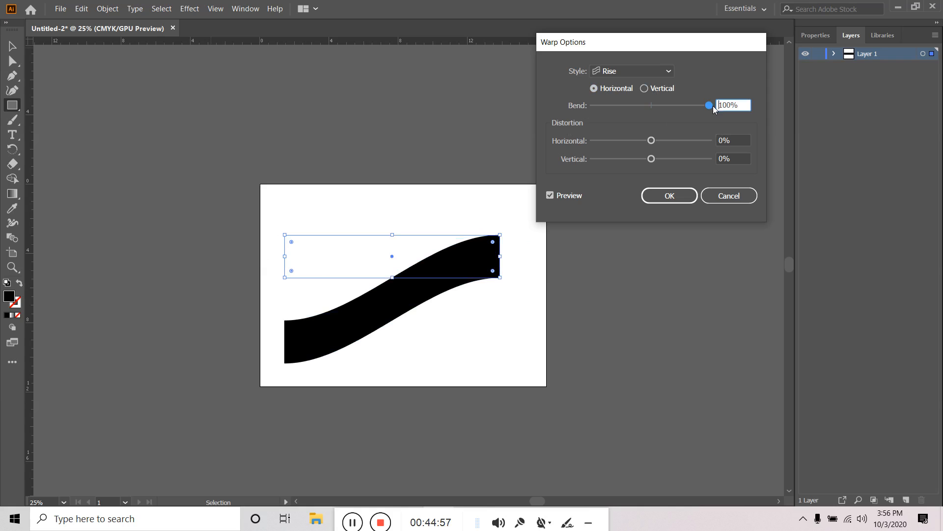
click(654, 201)
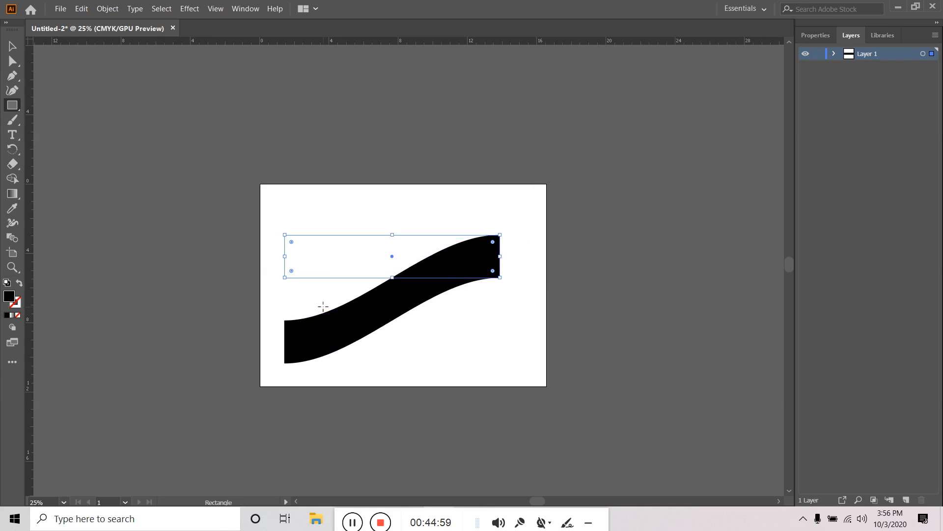
- Expand the appearance of the warped rectangle so its path follows the rising curve
click(12, 47)
click(421, 409)
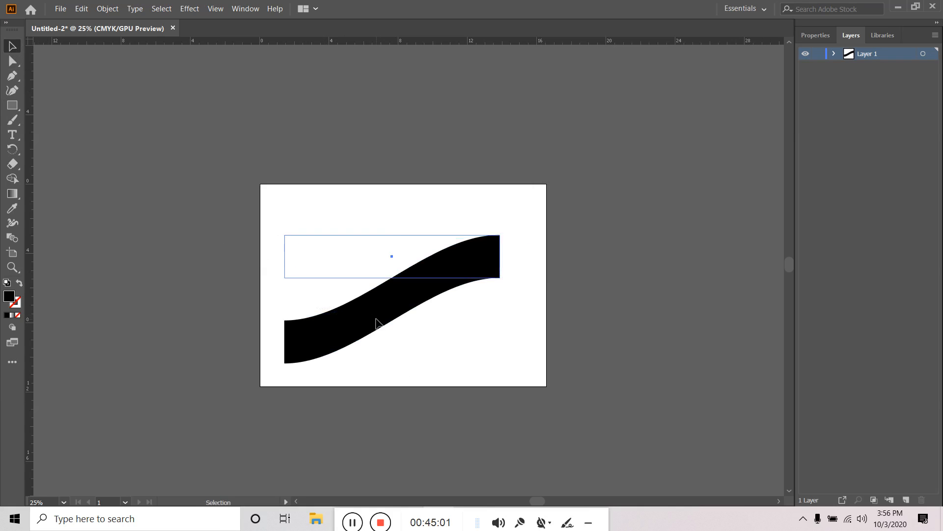
click(376, 322)
click(106, 9)
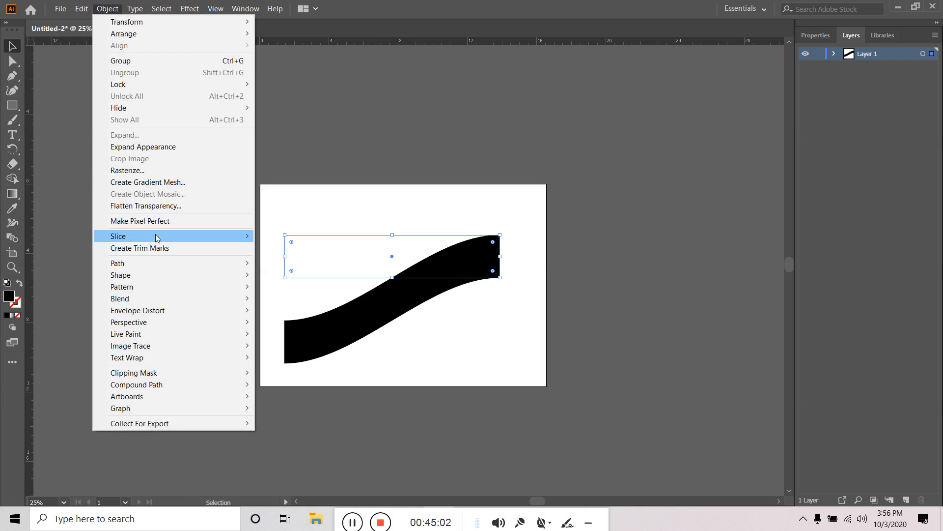
click(142, 147)
click(390, 183)
click(462, 278)
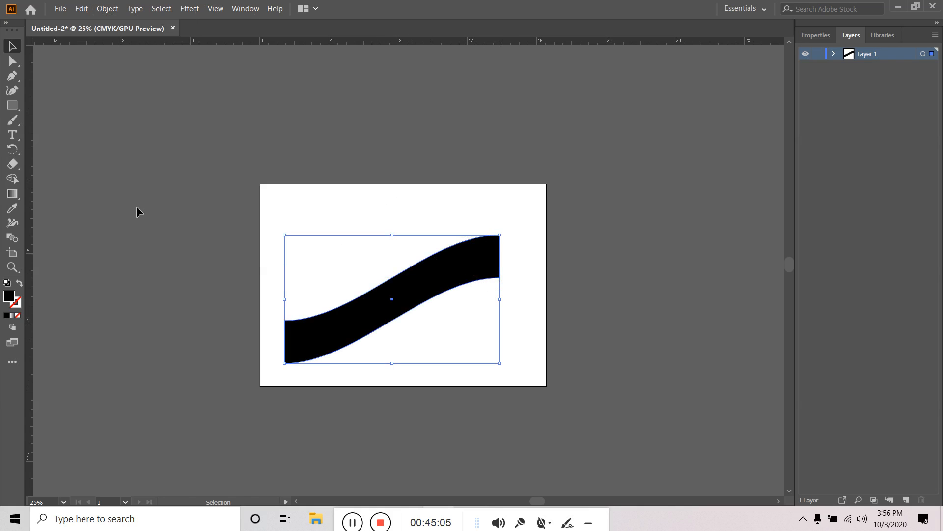
- Reflect a copy of the curved band across its right end to form a symmetrical hump, and deselect it
click(15, 152)
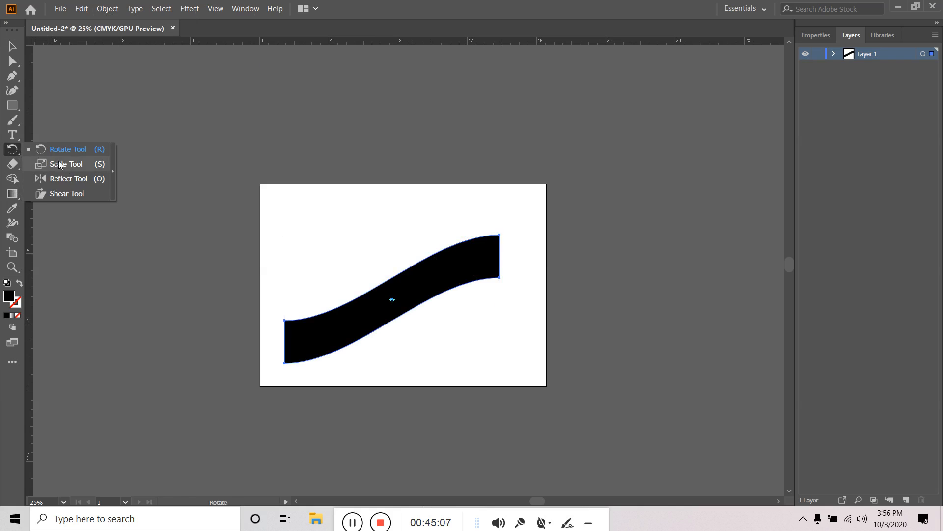
click(68, 179)
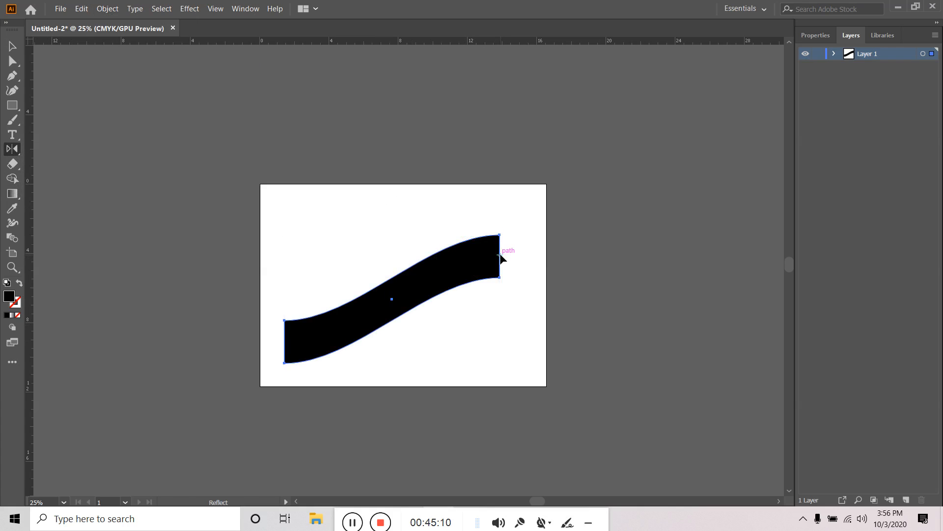
click(499, 254)
drag(419, 291, 592, 295)
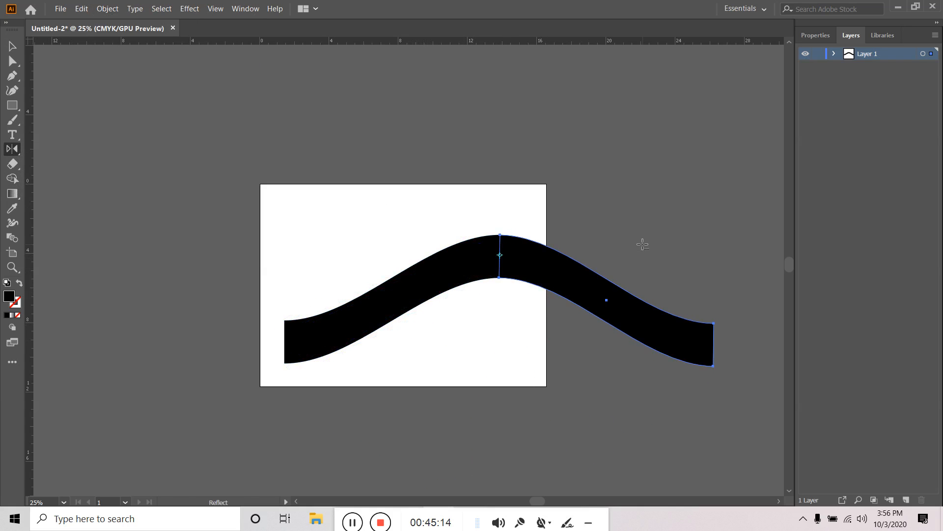
click(12, 47)
click(208, 72)
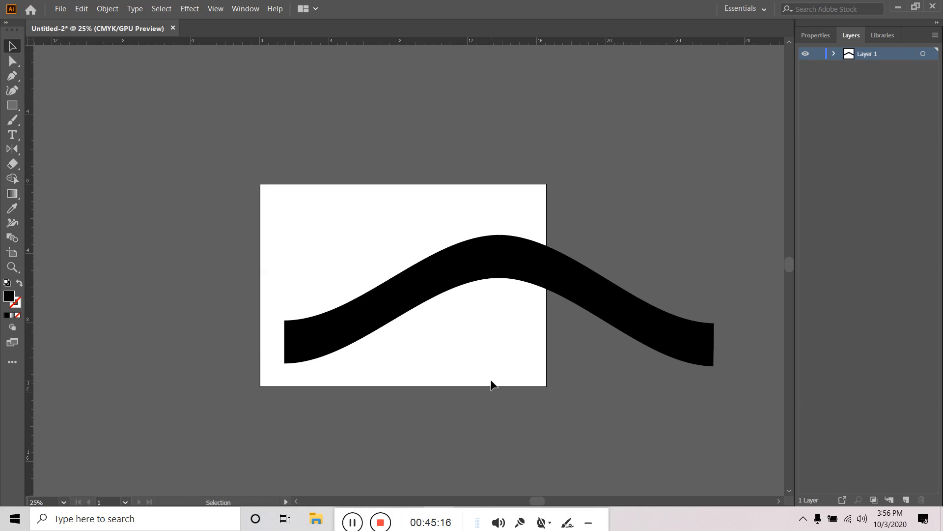
drag(495, 335, 690, 294)
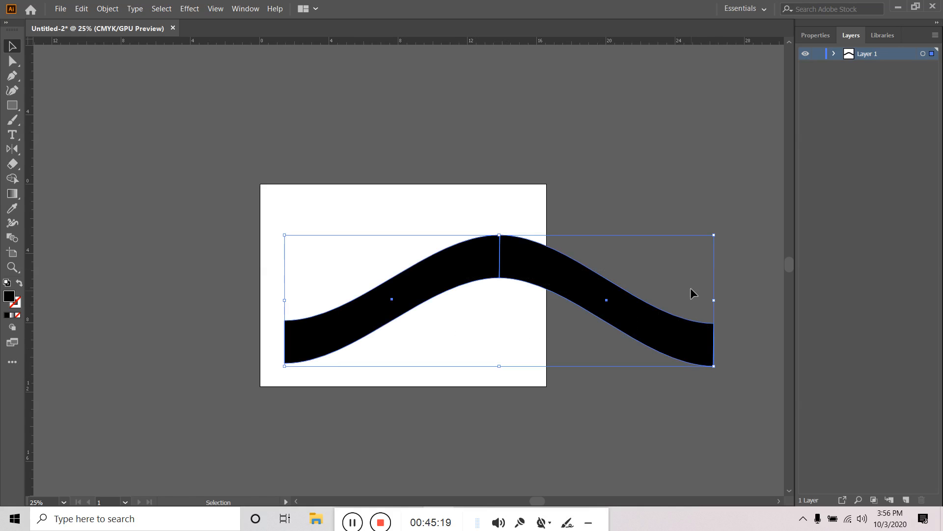
click(647, 207)
drag(678, 200, 544, 424)
click(587, 418)
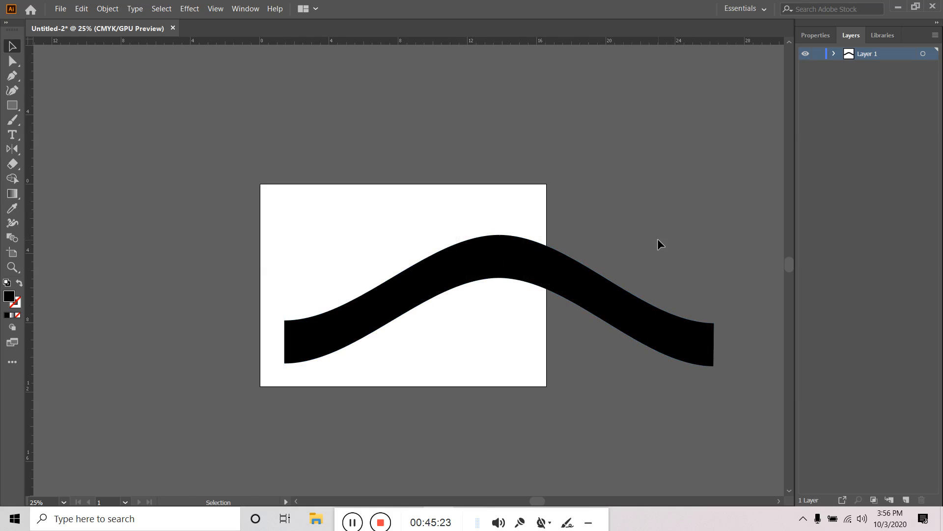
drag(657, 238, 620, 438)
click(620, 441)
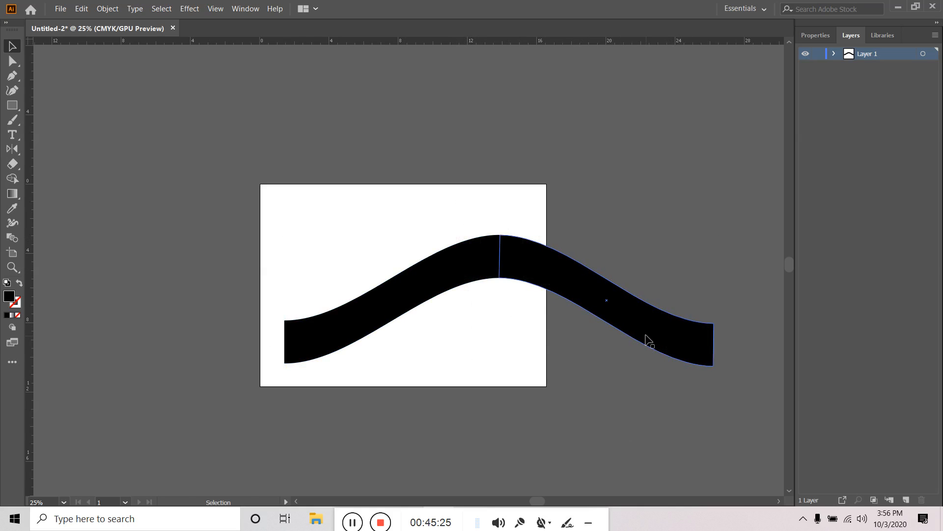
click(646, 339)
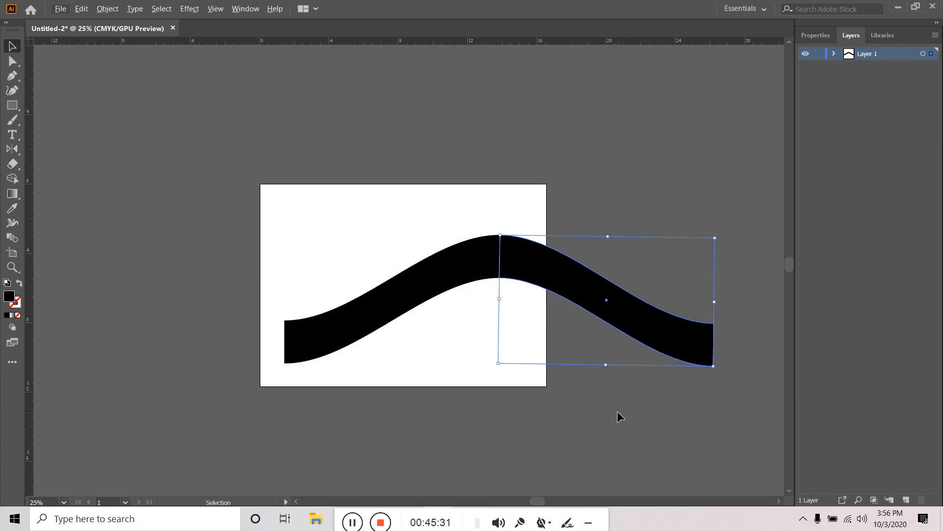
- Select both halves of the curved band and delete them from the artboard
click(636, 227)
drag(629, 183, 449, 368)
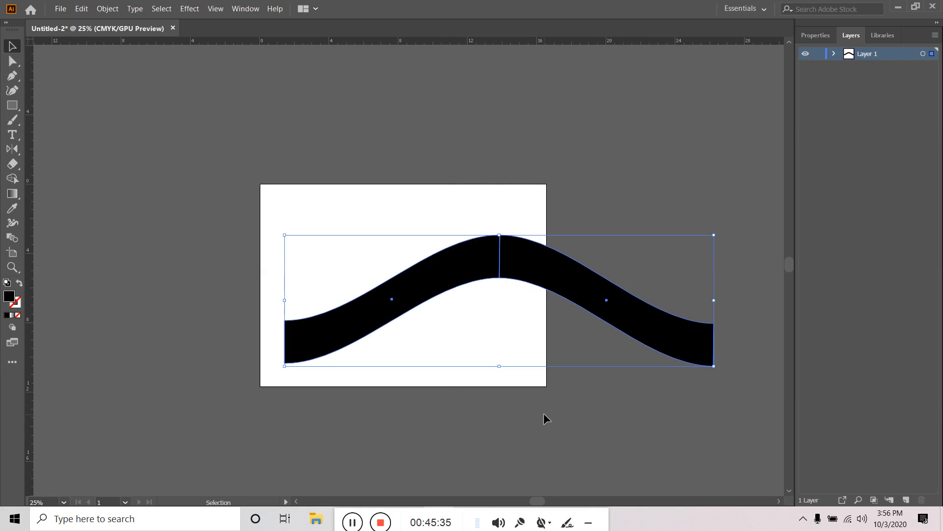
key(Delete)
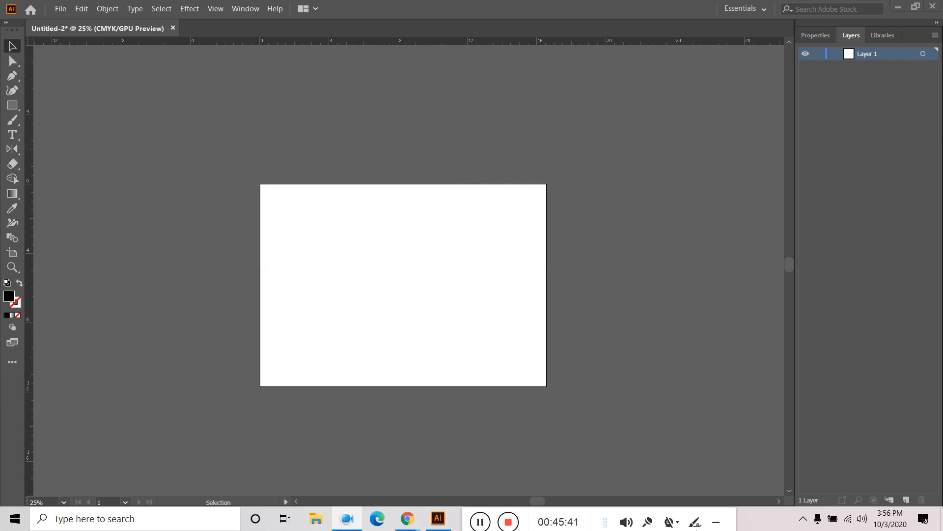
click(716, 523)
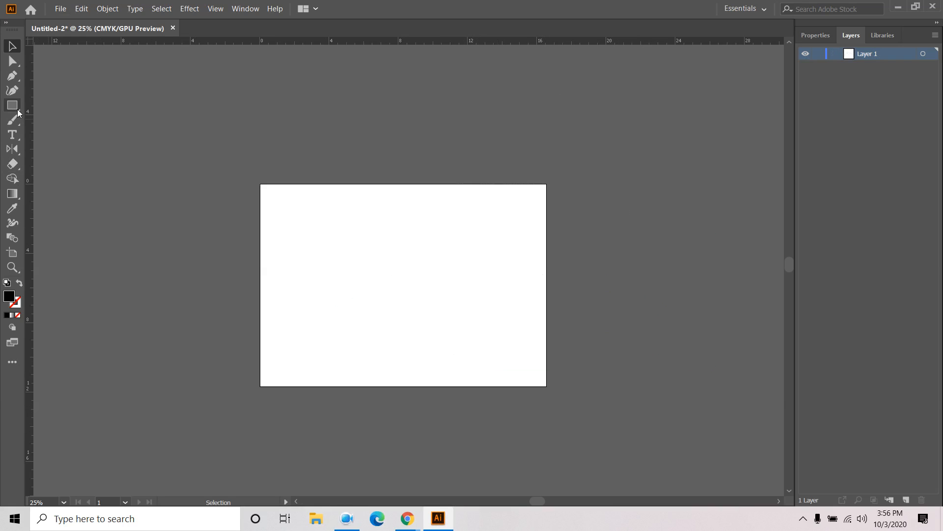
- Try a FishEye warp with a 100% bend on a new black rectangle about 13 by 2 ruler units, and delete the rectangle
drag(304, 245, 534, 282)
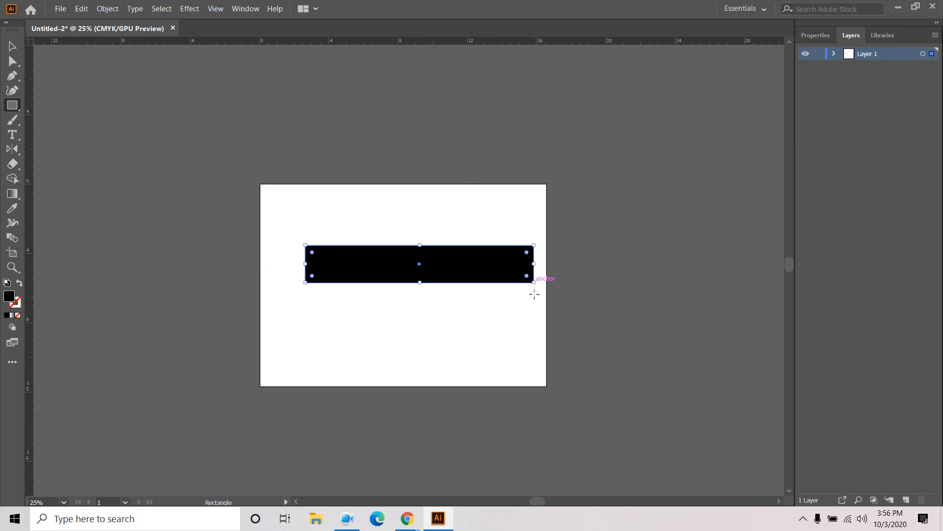
click(189, 9)
mouse_move(295, 191)
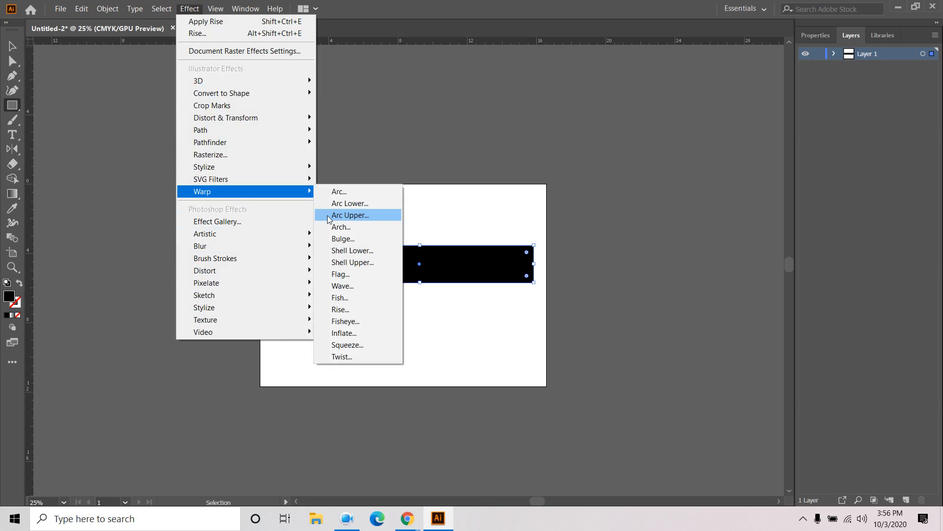
click(358, 322)
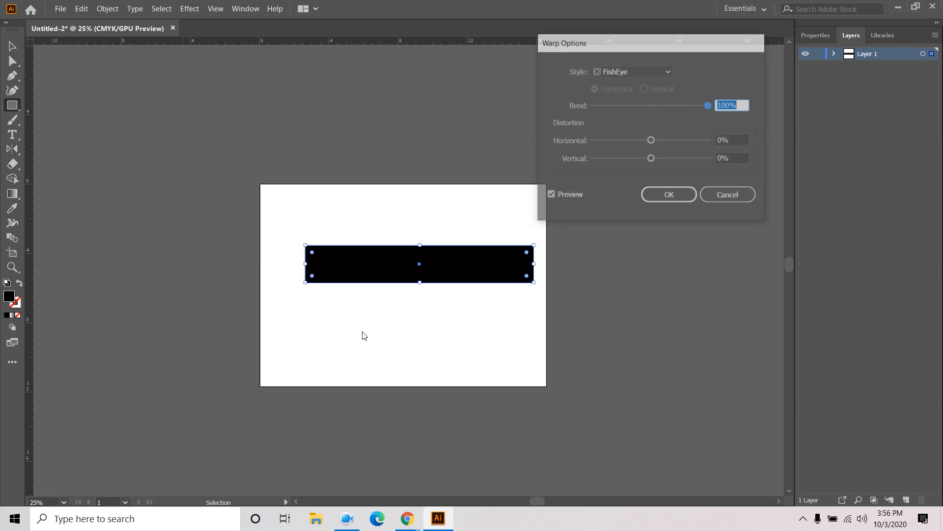
click(566, 197)
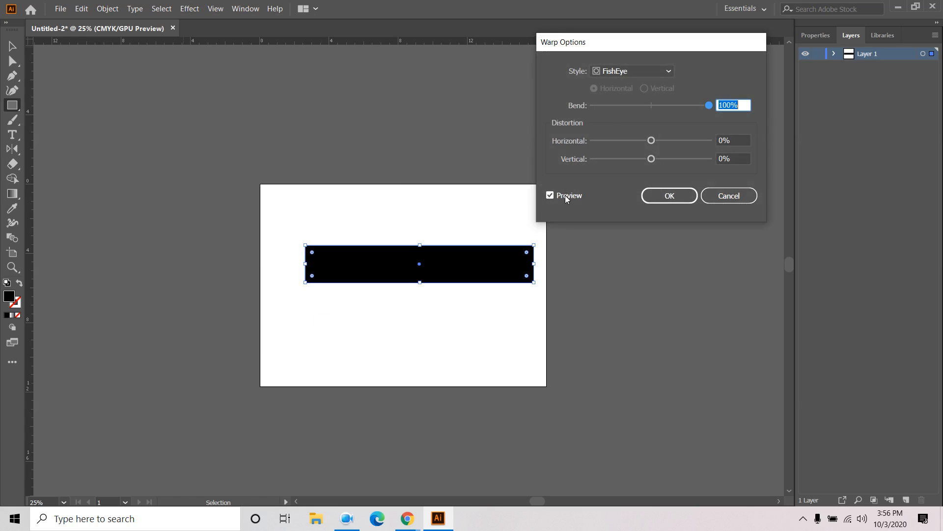
click(729, 198)
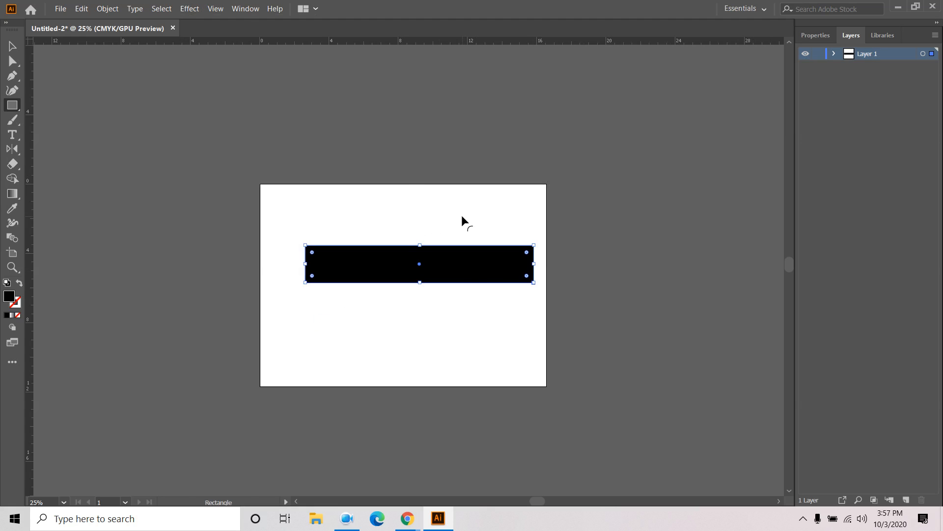
key(Delete)
- Place the image search-engine-optimization-3014143_1920 in the artboard's upper left area, about 6.5 by 3 ruler units
click(61, 9)
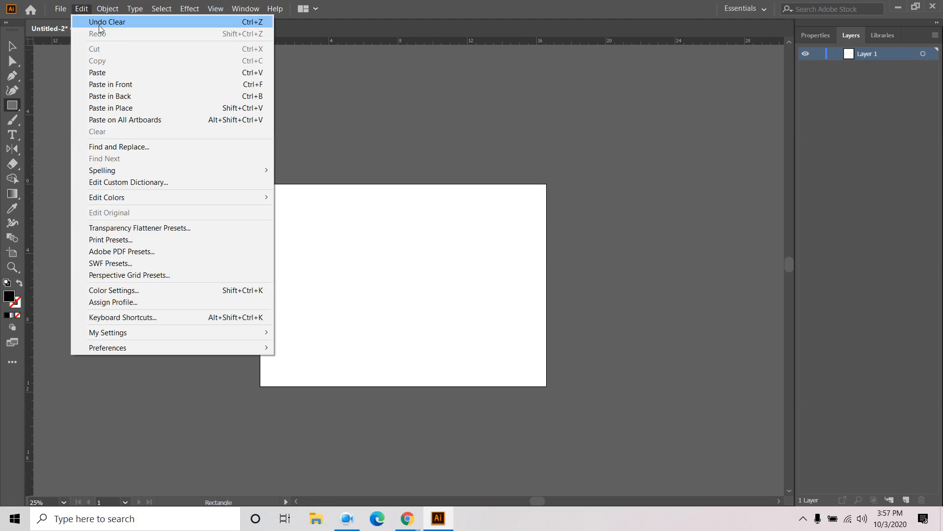
click(104, 183)
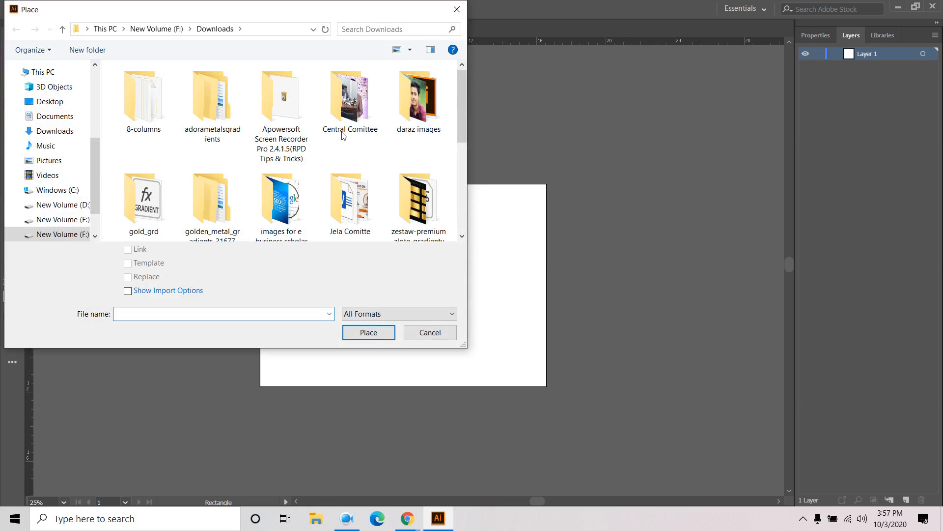
double_click(281, 199)
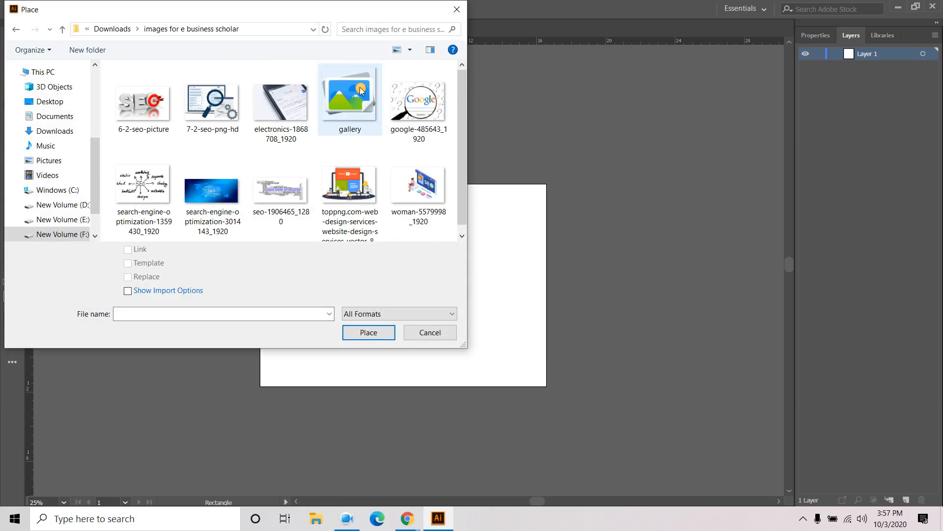
click(349, 187)
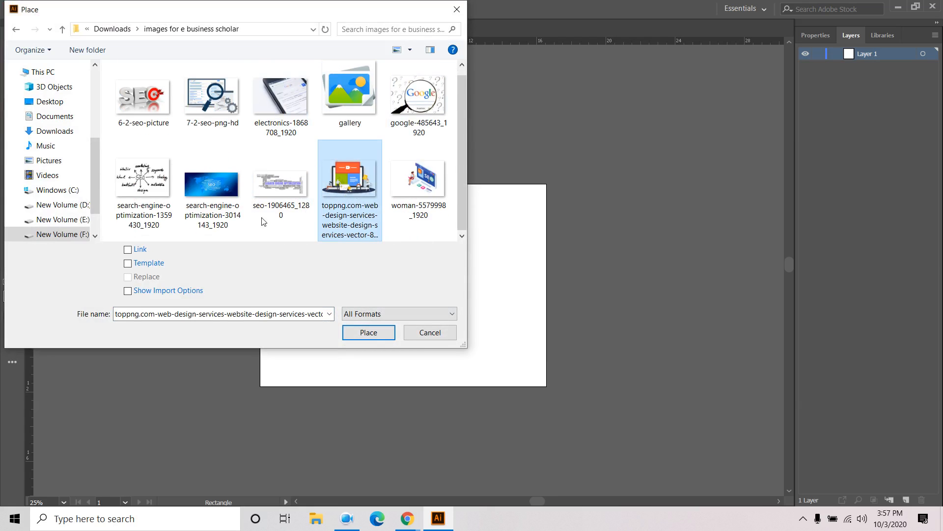
click(213, 185)
click(368, 332)
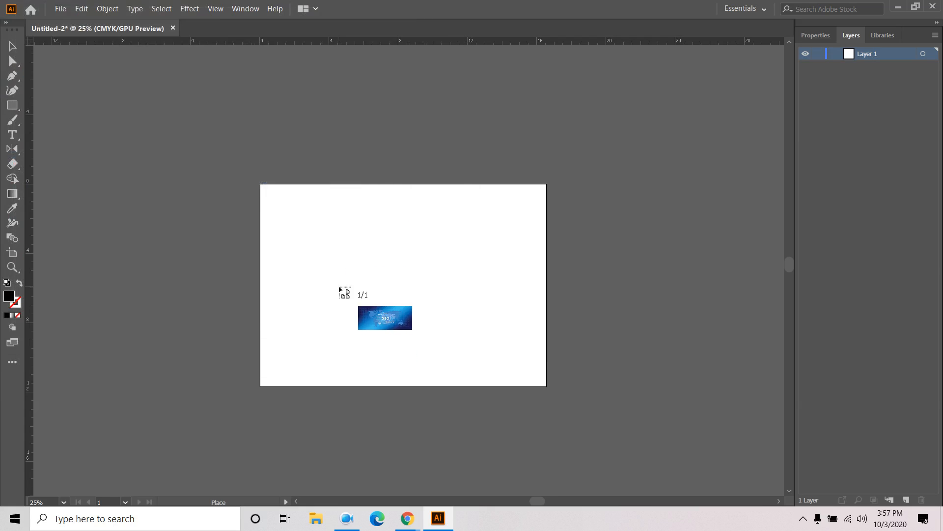
drag(302, 208, 415, 257)
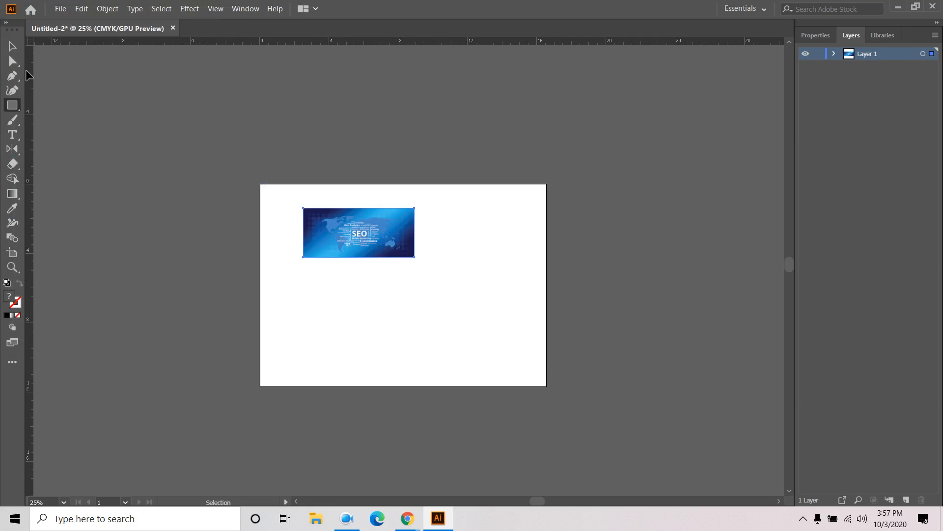
- Enlarge the placed image to about 14.5 by 9 ruler units and move it to slightly overhang the artboard's left edge
key(v)
drag(416, 257, 555, 360)
drag(452, 300, 424, 297)
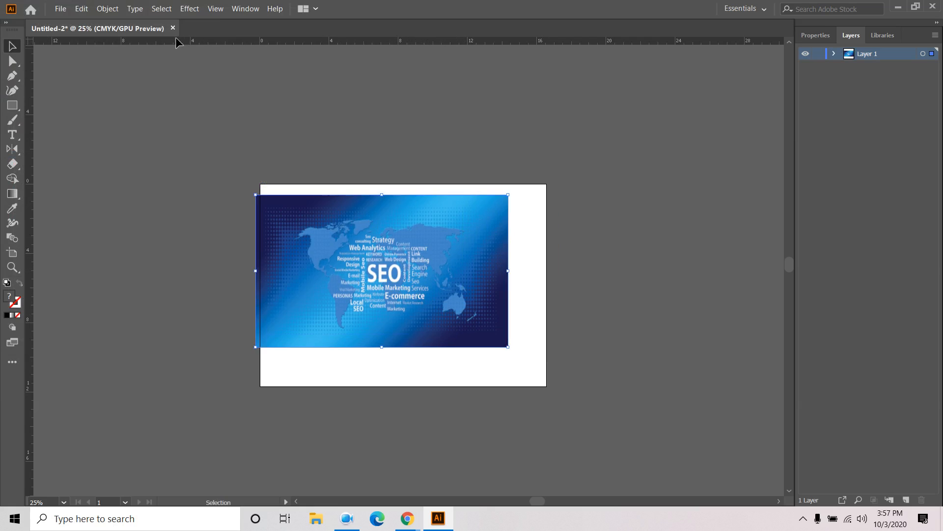
- Try a FishEye warp on the placed image with bends of -100% and 100%, and discard it
click(189, 9)
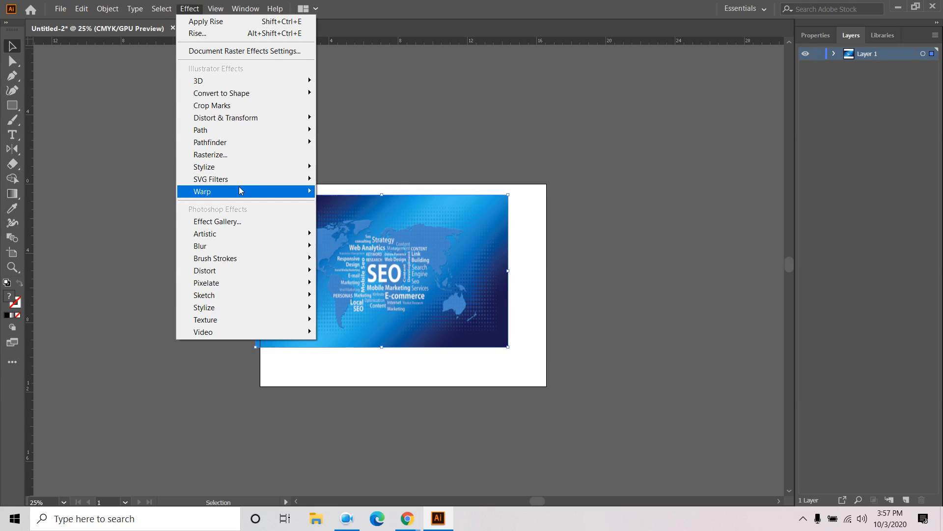
mouse_move(240, 188)
click(355, 318)
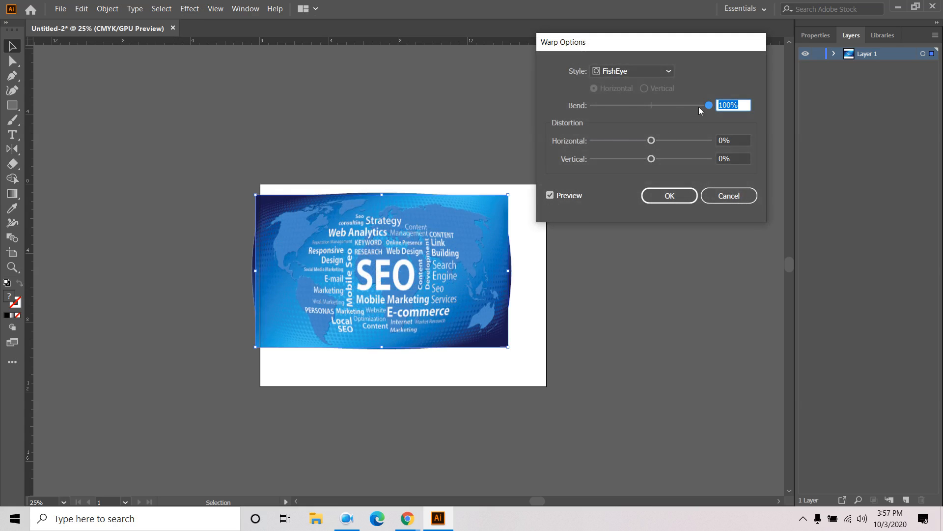
drag(700, 107, 555, 107)
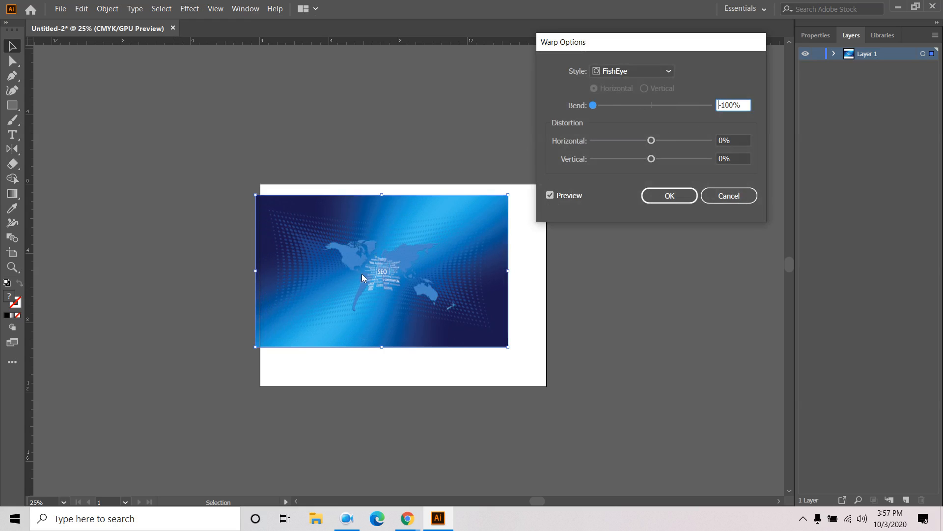
drag(593, 106, 684, 116)
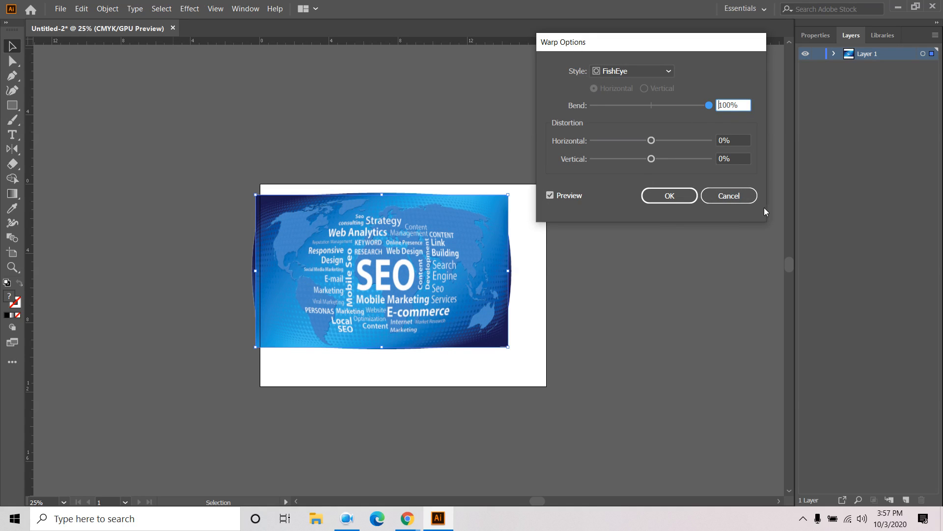
click(717, 197)
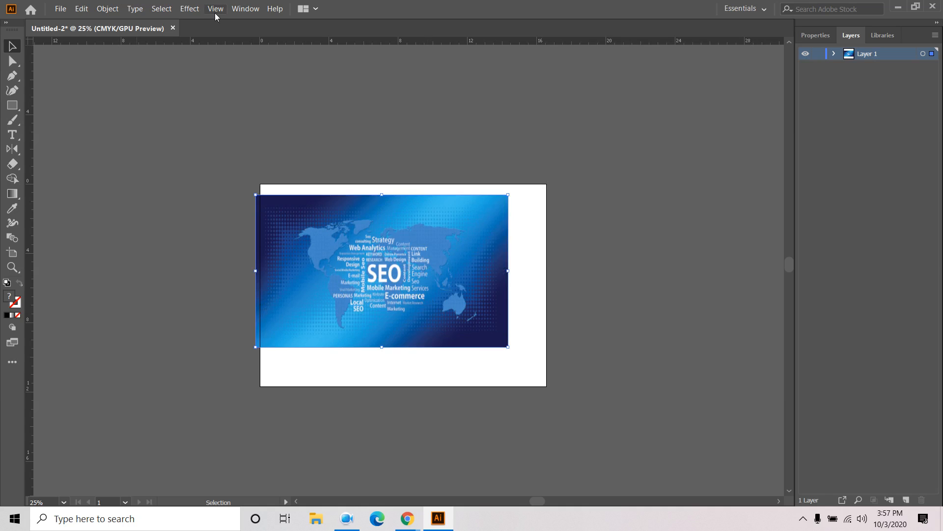
- Try an Inflate warp on the placed image with bends of 71%, -100% and 100%, and discard it
click(191, 10)
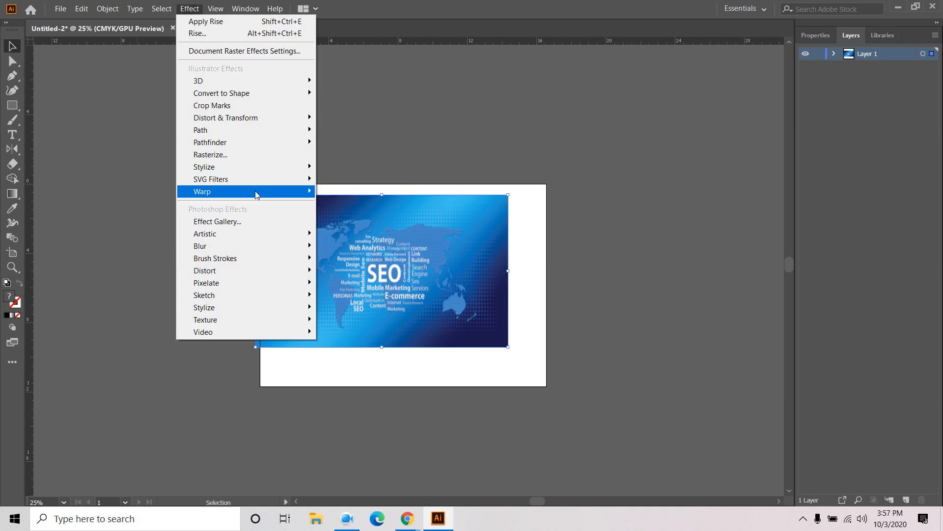
mouse_move(255, 191)
click(365, 335)
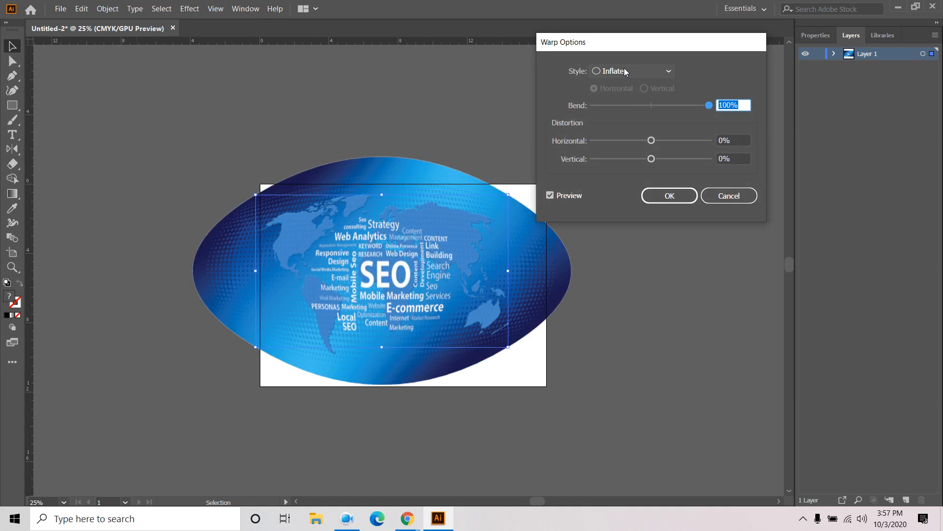
click(655, 105)
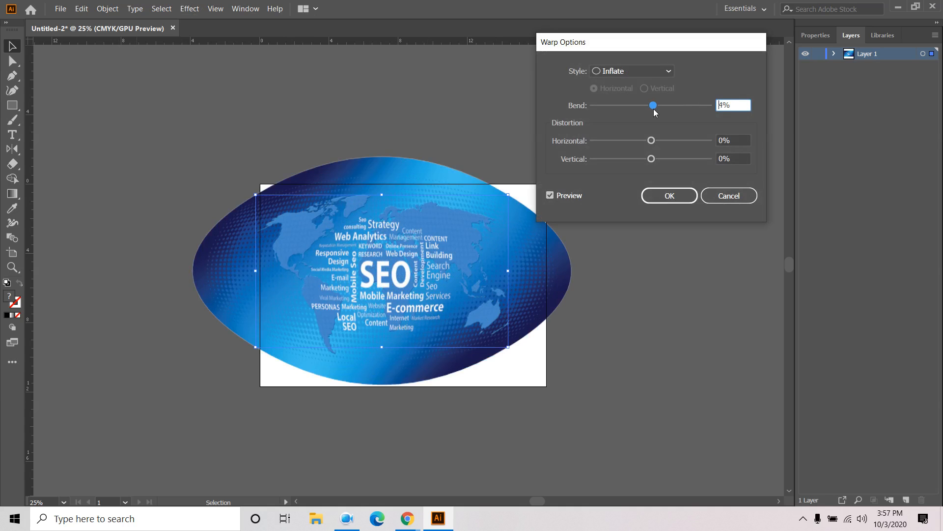
drag(654, 106, 693, 106)
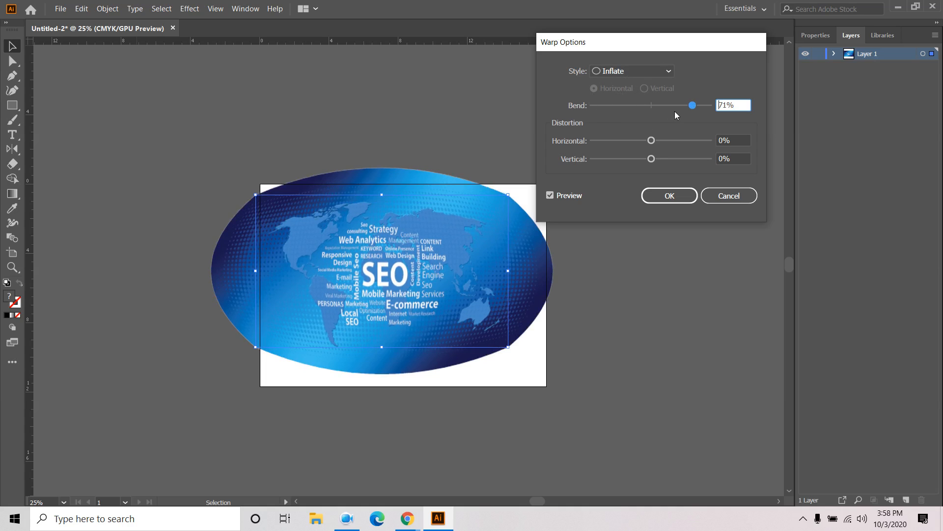
drag(692, 106, 584, 109)
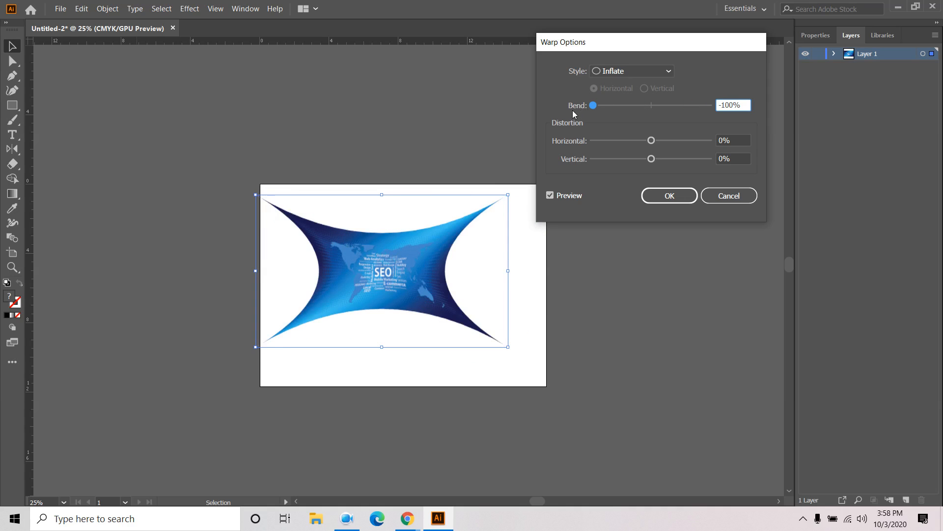
drag(593, 106, 713, 107)
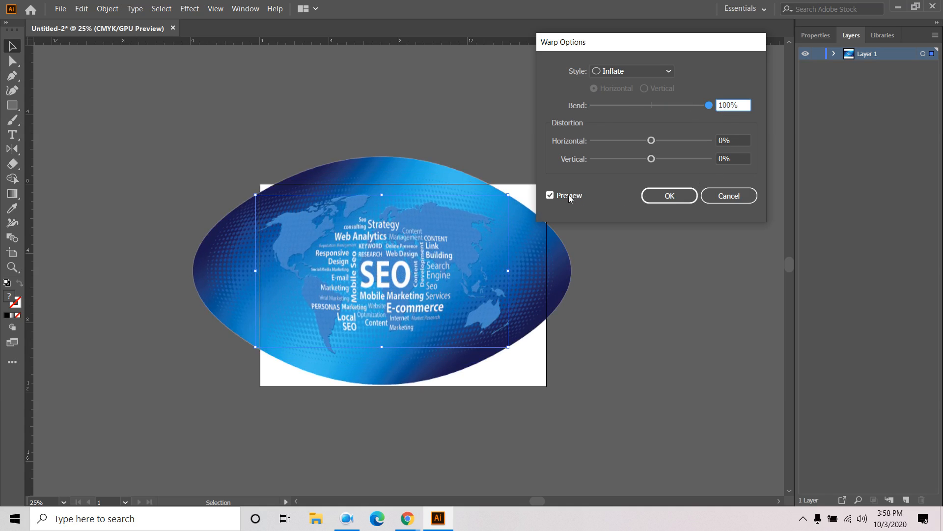
click(728, 196)
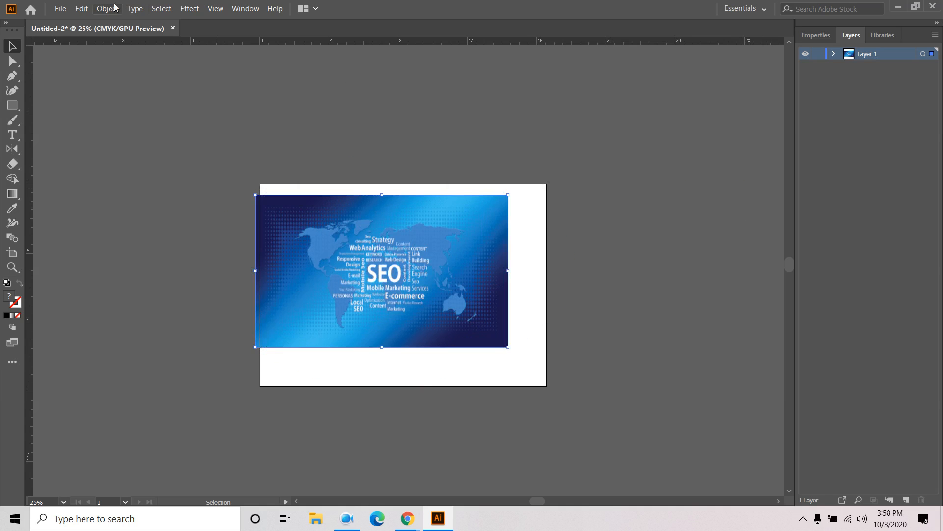
- Try a Squeeze warp with a 61% bend on the placed image, comparing the horizontal and vertical directions, and discard it
click(191, 9)
mouse_move(226, 191)
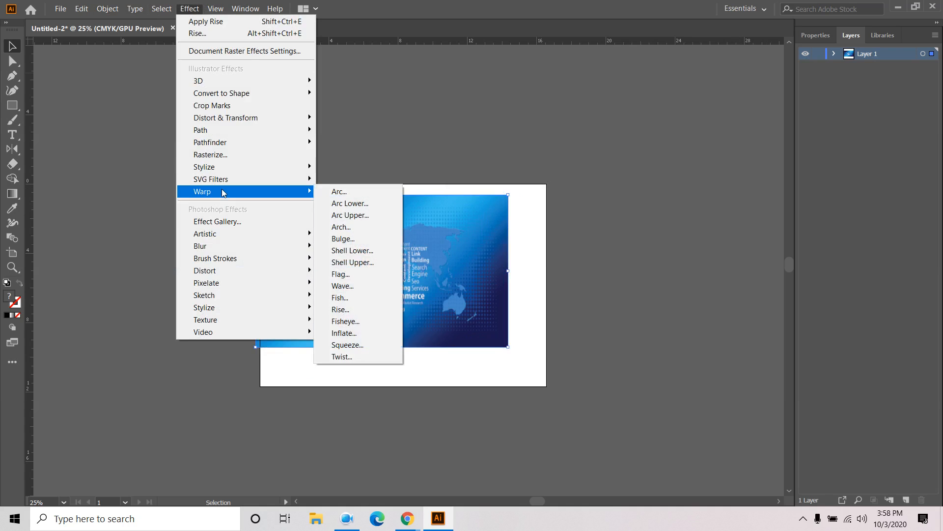
click(361, 349)
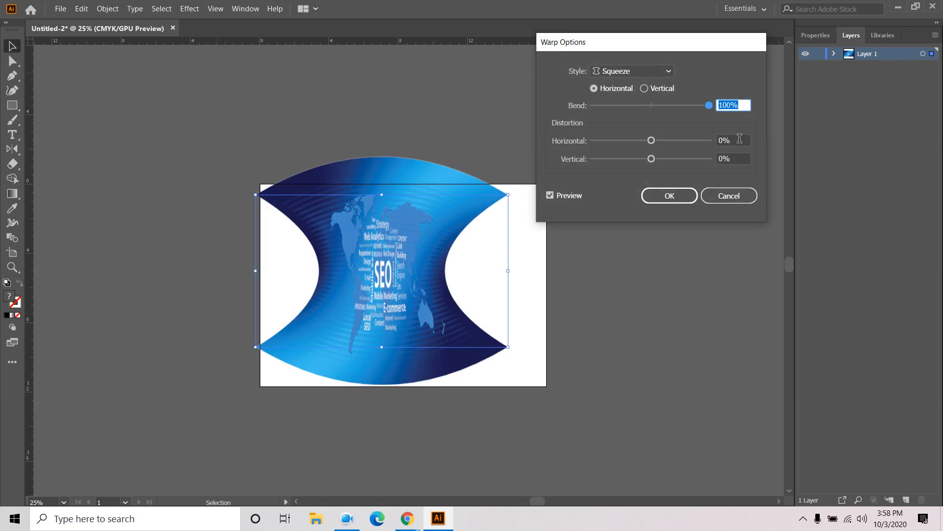
drag(665, 106, 688, 112)
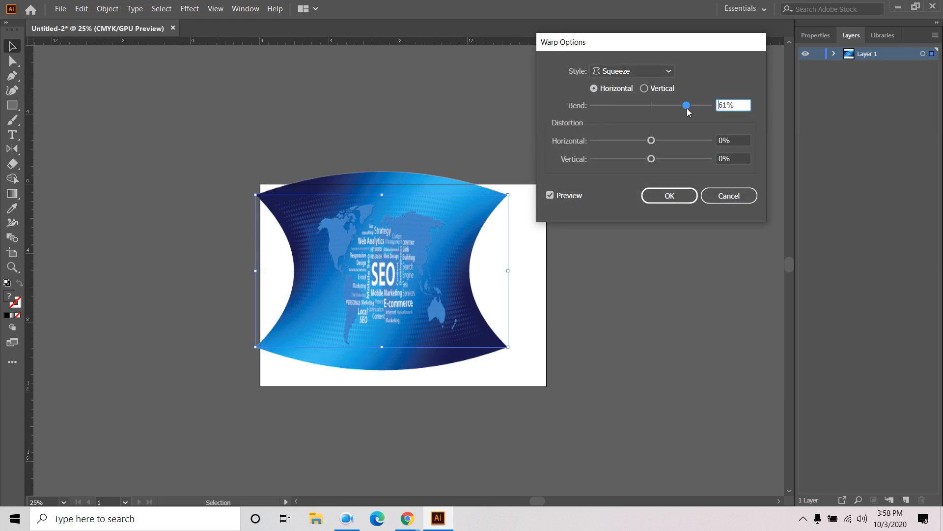
click(645, 89)
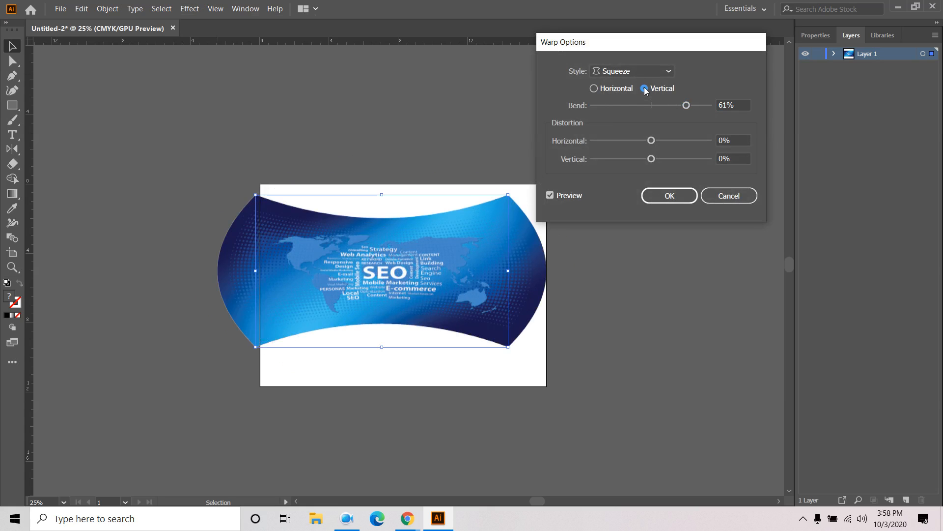
click(594, 88)
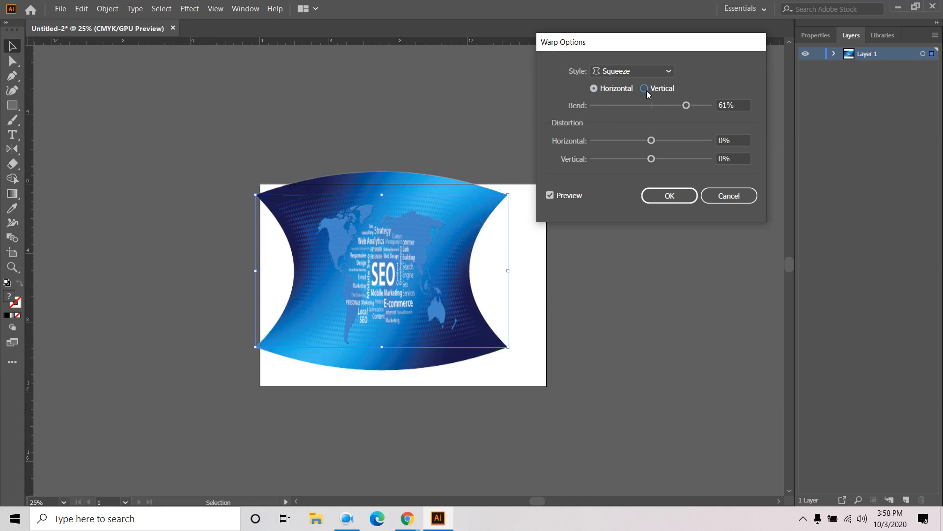
click(647, 92)
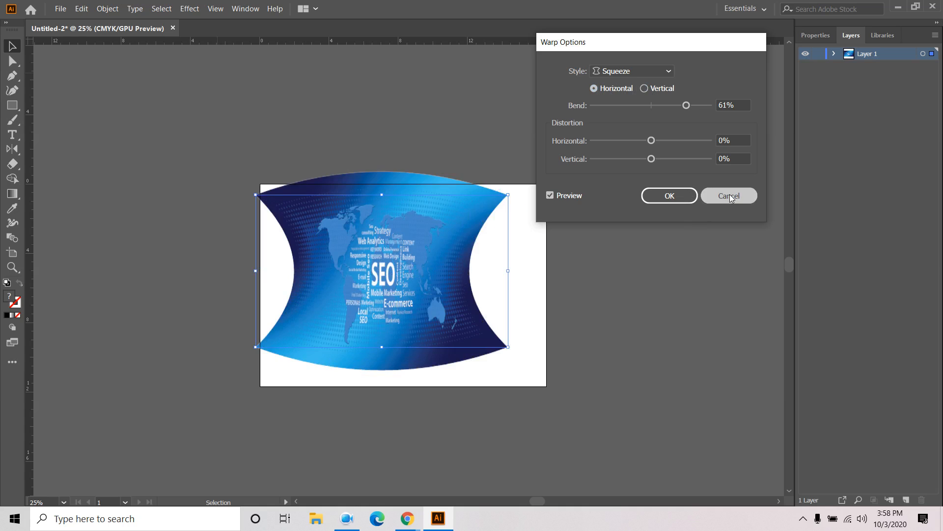
click(730, 197)
- Try a horizontal Twist warp with a 100% bend on the placed image, discard it and delete the image
click(190, 9)
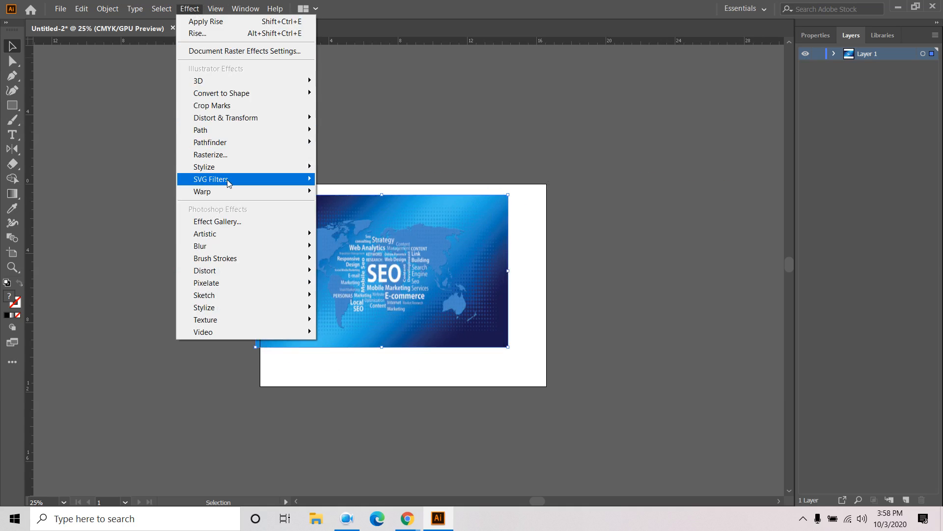
mouse_move(231, 191)
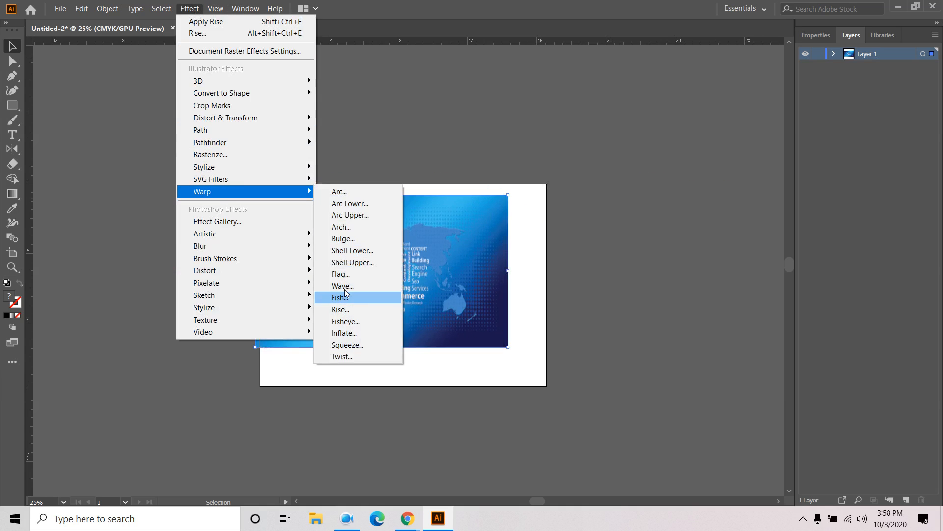
click(342, 357)
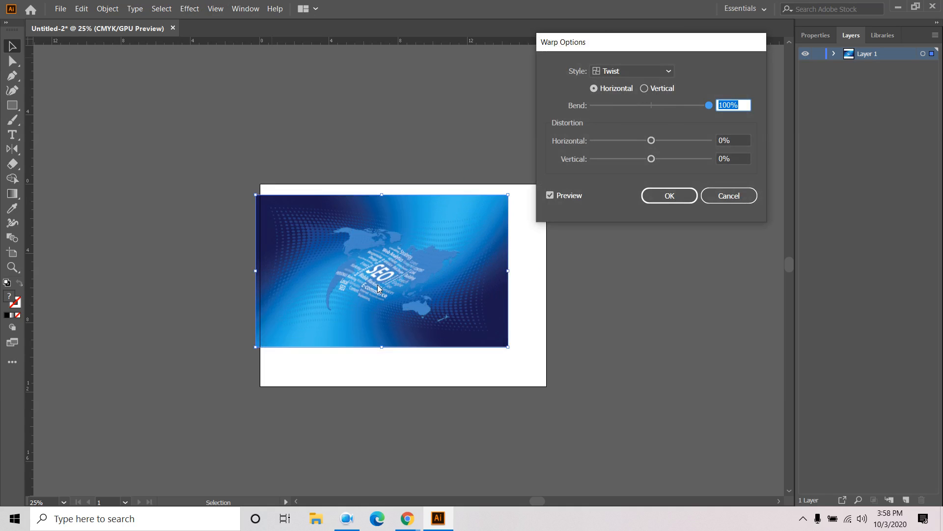
click(730, 196)
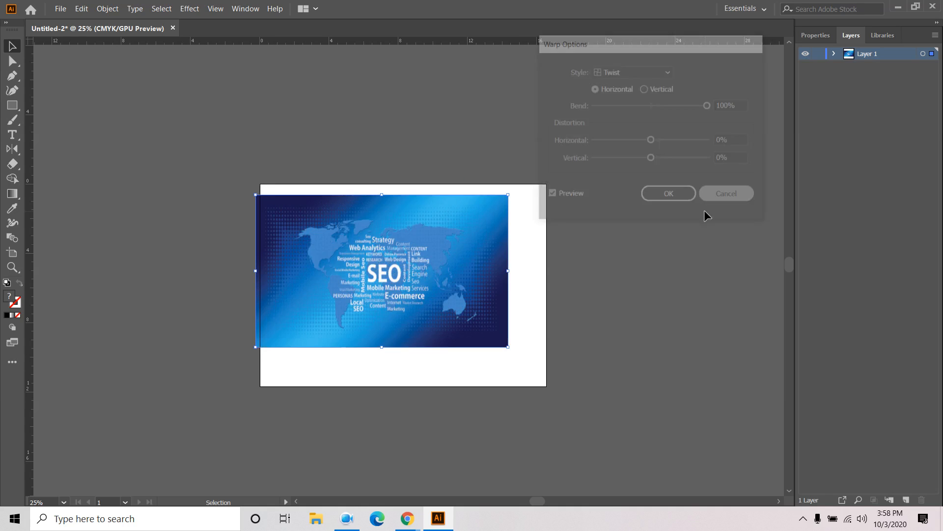
key(Delete)
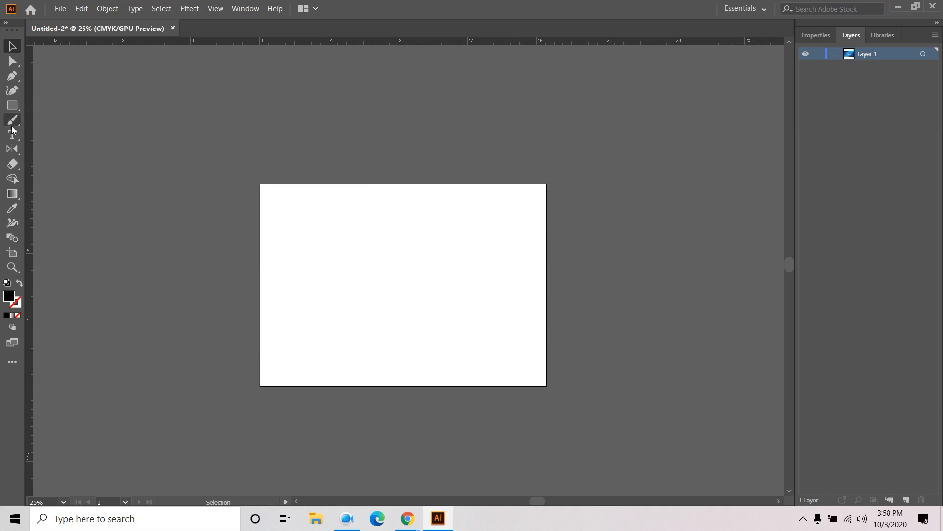
- Draw a horizontal line segment about 11.9 in long across the artboard, about 4.3 in below its upper edge
click(19, 106)
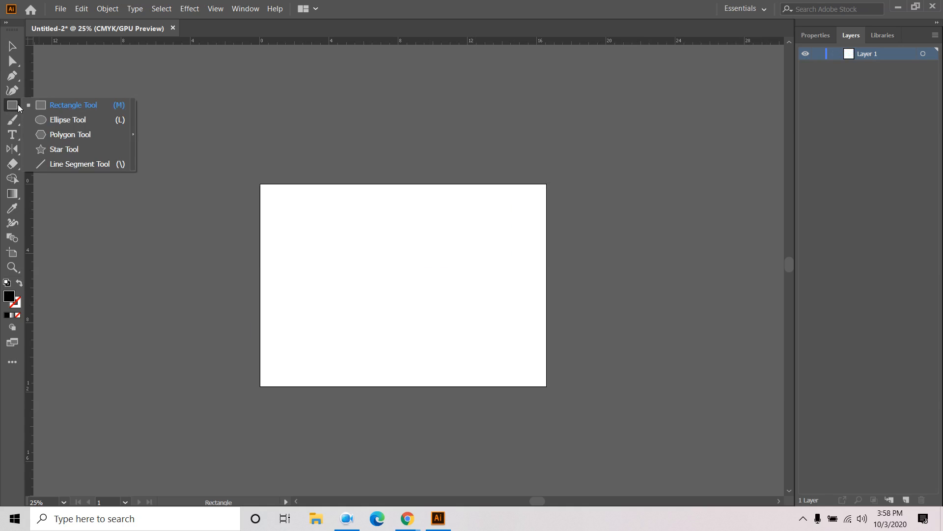
click(76, 164)
drag(315, 258, 520, 258)
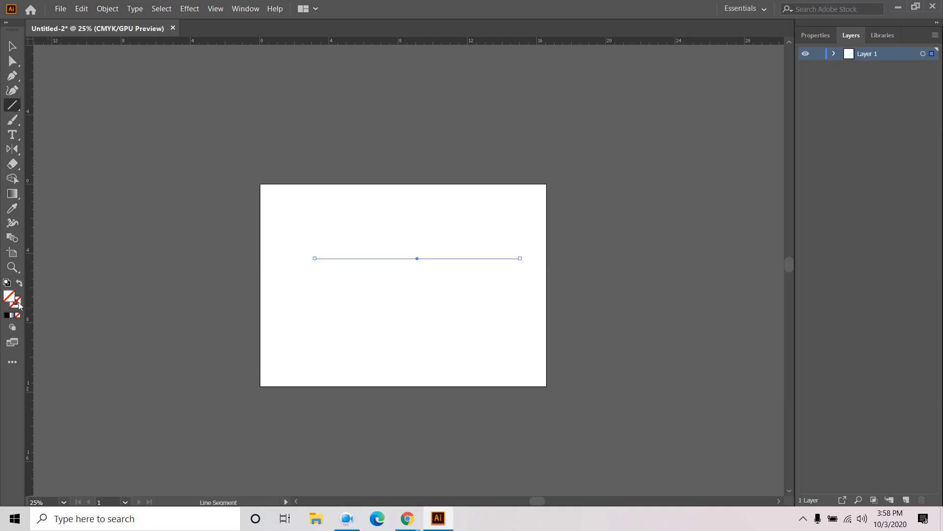
- Give the horizontal line a solid black stroke with a weight of 14 pt
click(16, 301)
click(7, 315)
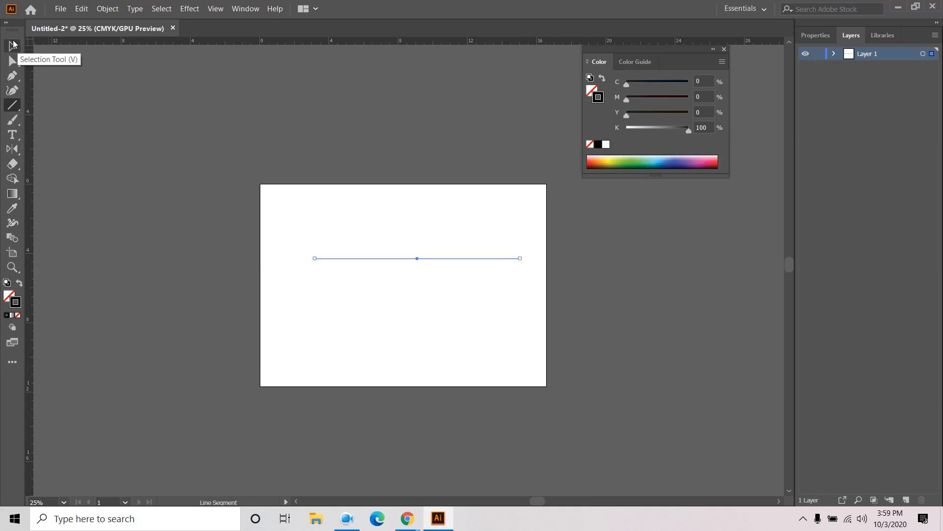
click(13, 46)
click(816, 35)
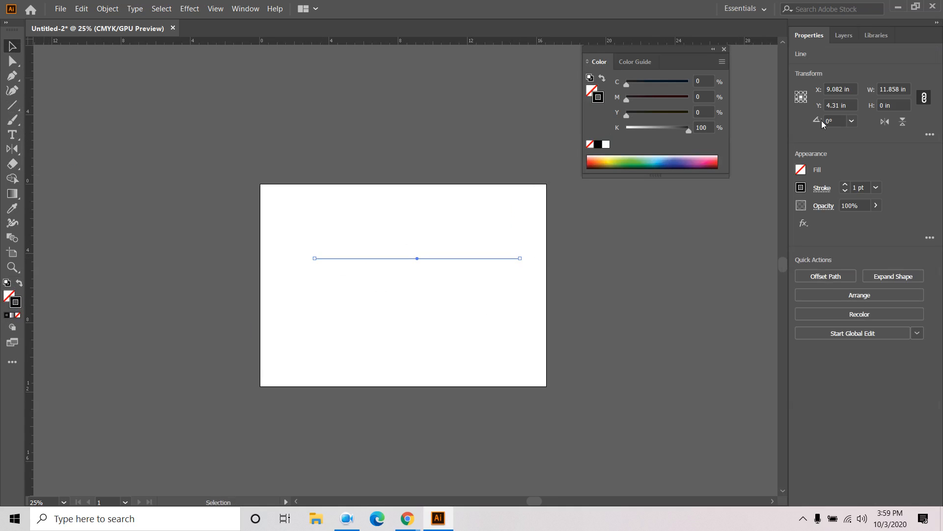
click(847, 184)
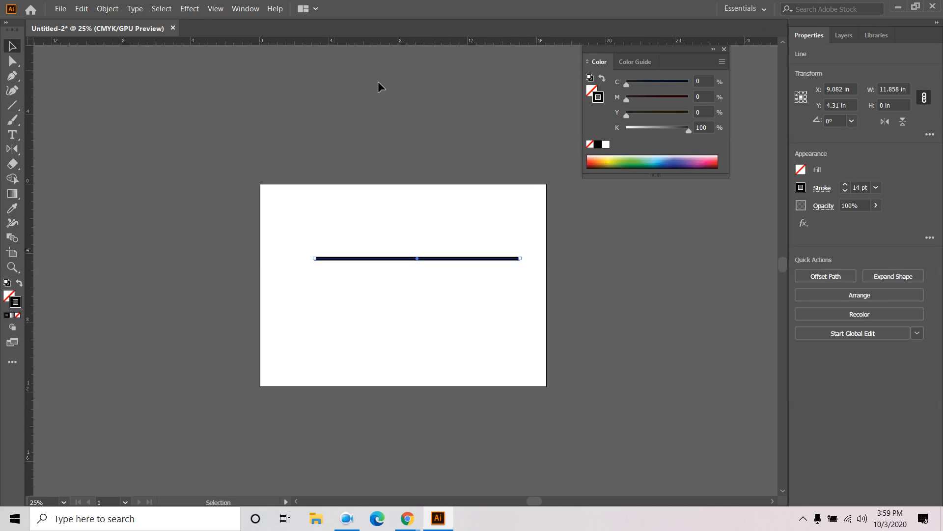
- Try a horizontal Twist warp with a 100% bend on the line, discard it and delete the line
click(190, 8)
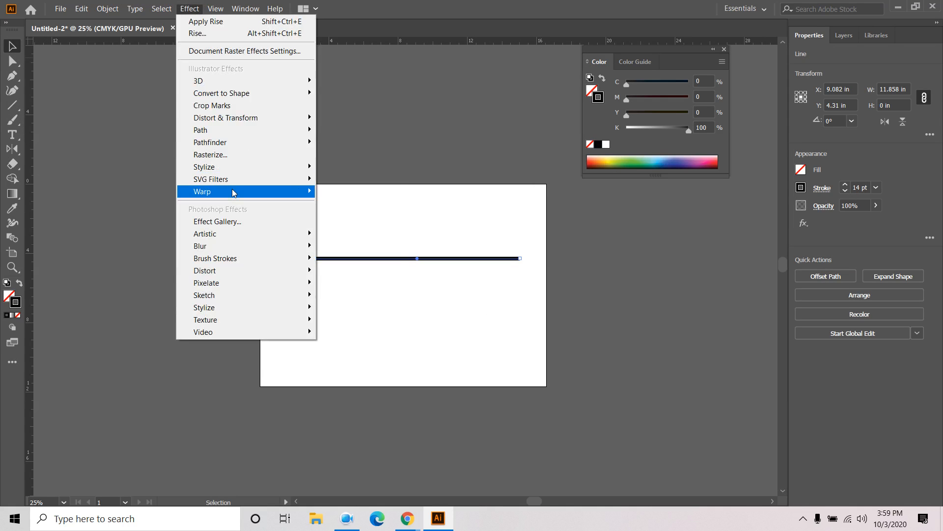
mouse_move(234, 192)
click(362, 355)
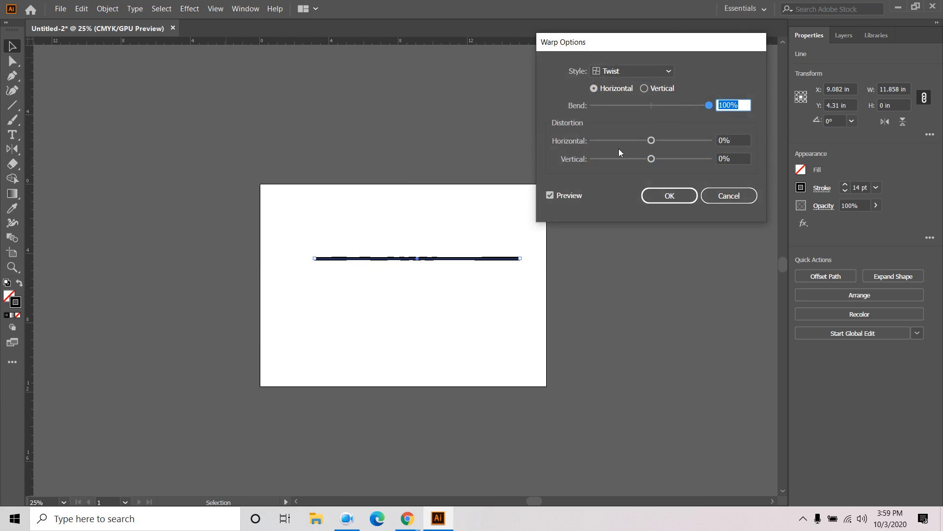
click(692, 105)
click(624, 72)
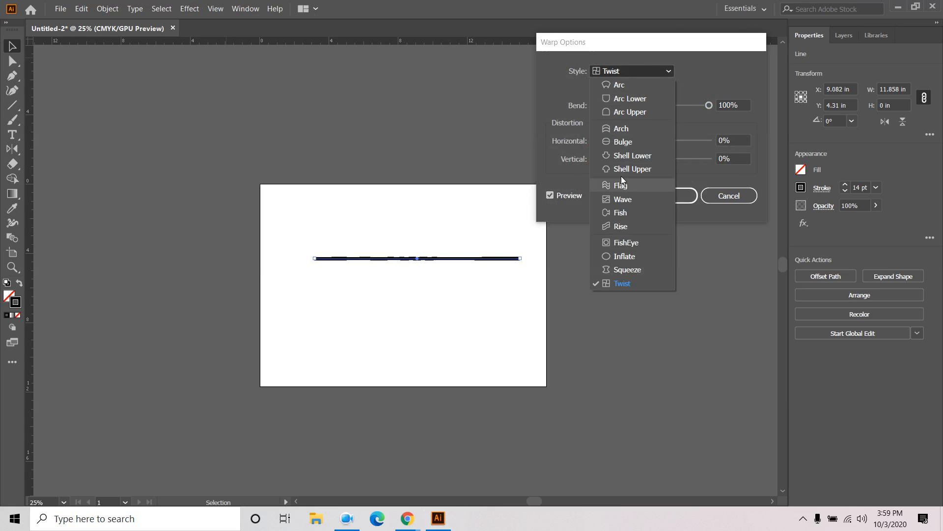
click(610, 283)
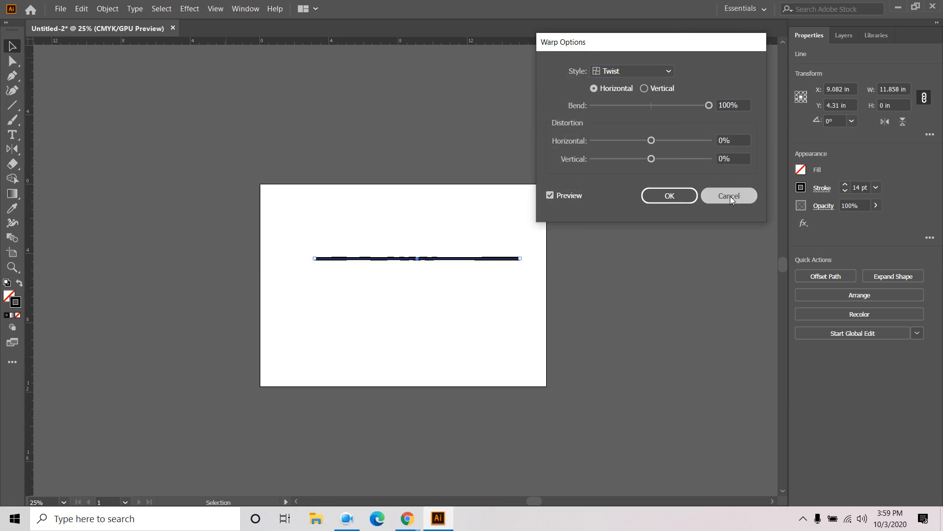
click(729, 195)
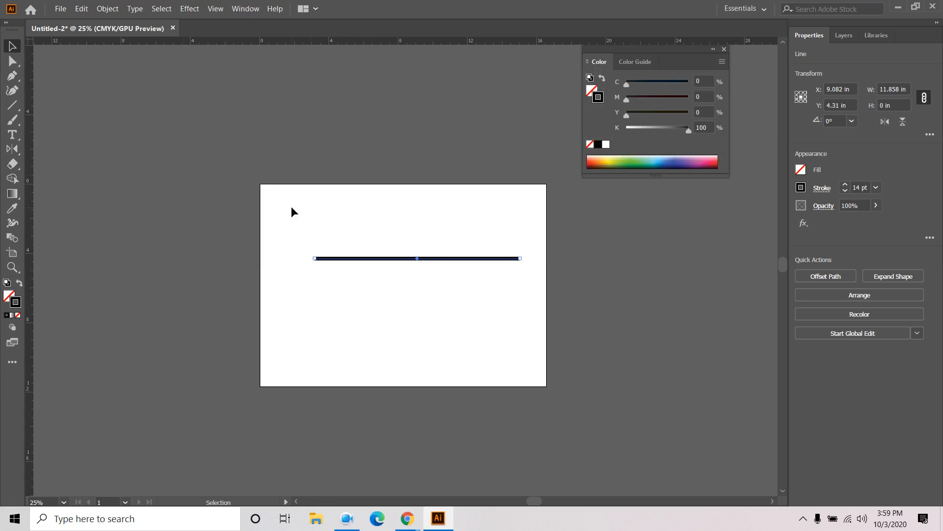
key(Delete)
- Draw a square about 4.5 in wide in the artboard's left half and give it a black fill with no stroke
click(13, 105)
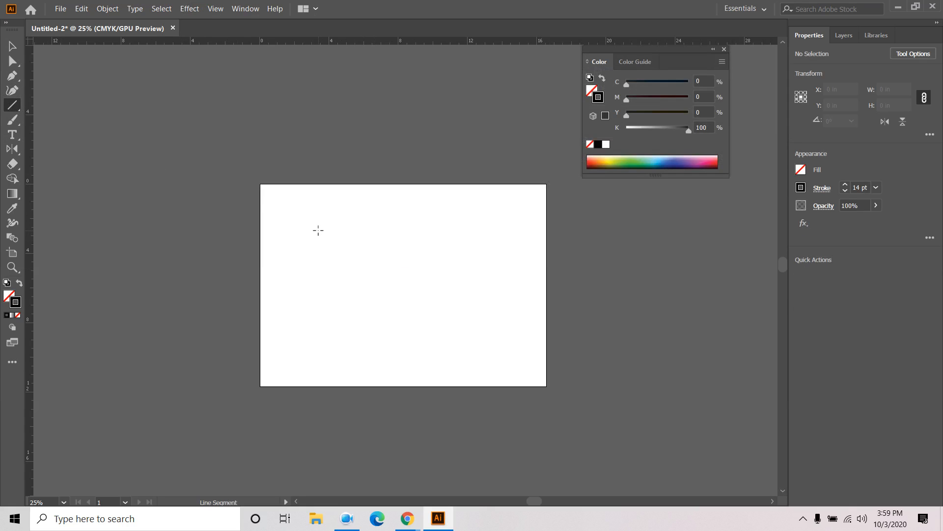
right_click(12, 105)
click(54, 105)
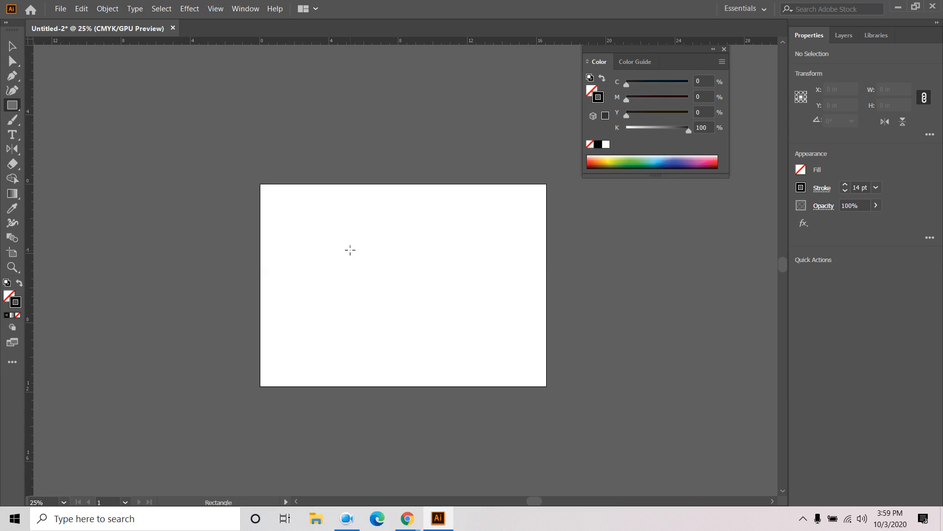
mouse_move(326, 227)
mouse_down()
mouse_move(358, 282)
mouse_move(404, 304)
mouse_up()
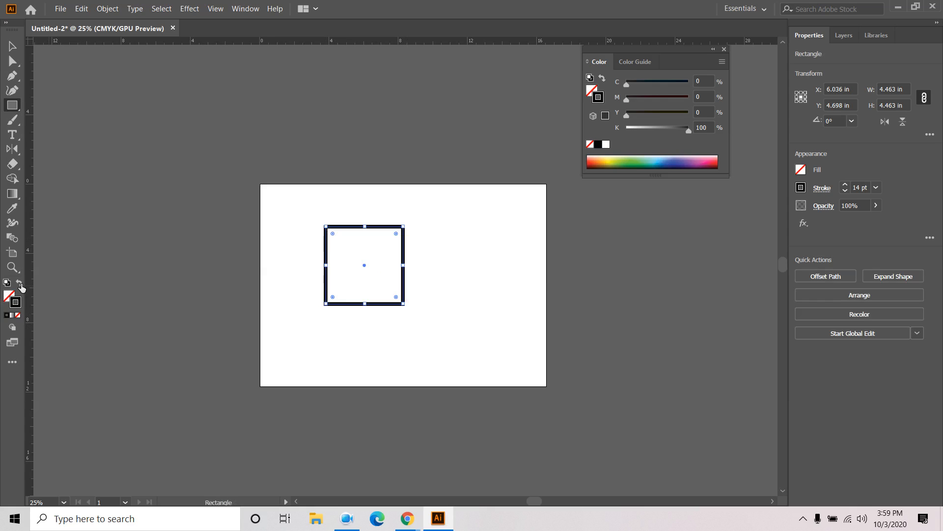
click(19, 284)
- Try a horizontal Twist warp on the black square with bends of -99% and 100%, and discard it
click(190, 8)
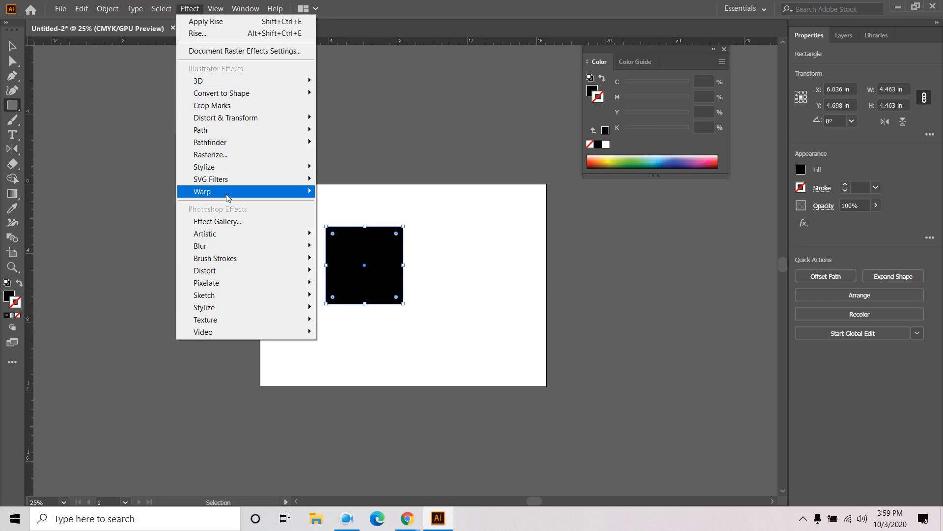
mouse_move(228, 194)
click(350, 357)
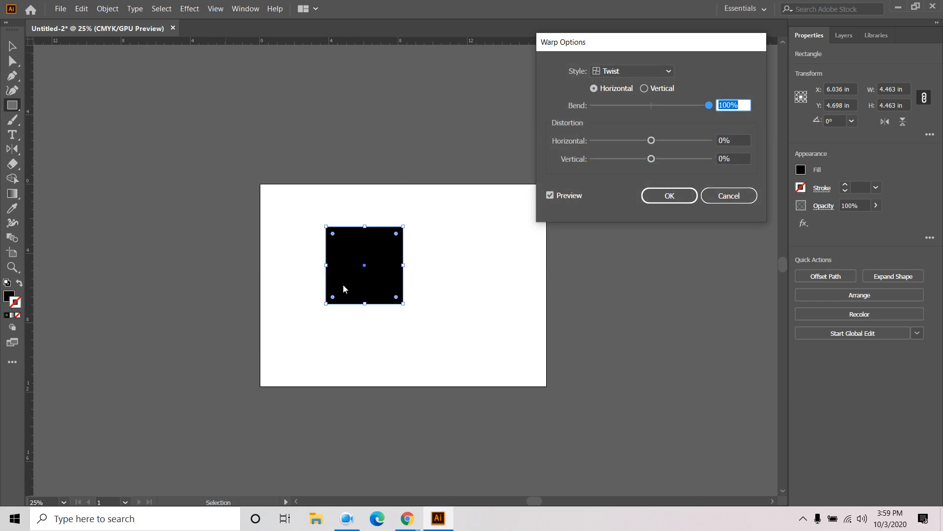
click(553, 196)
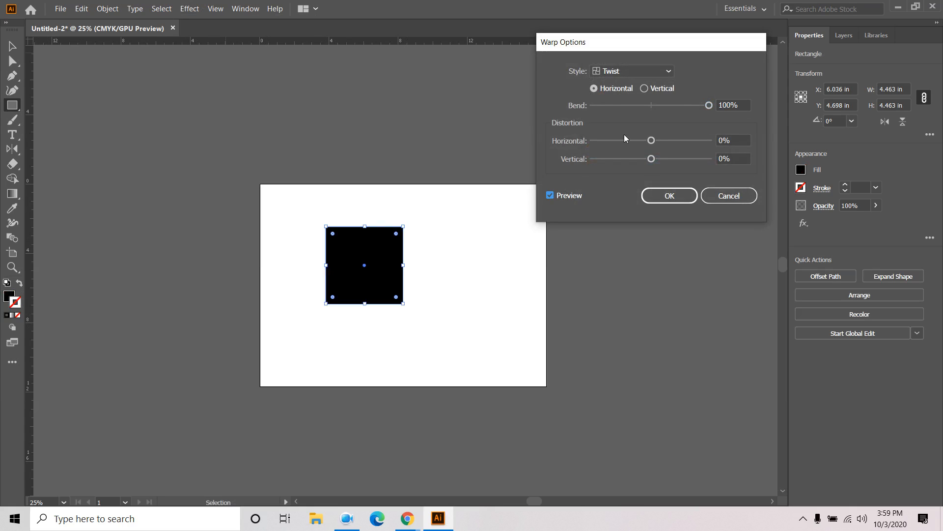
click(627, 105)
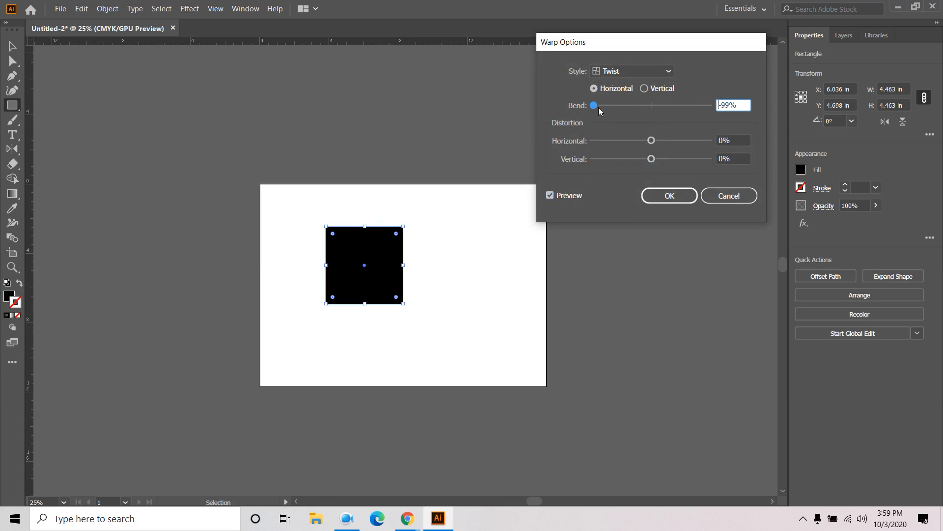
drag(594, 106, 709, 106)
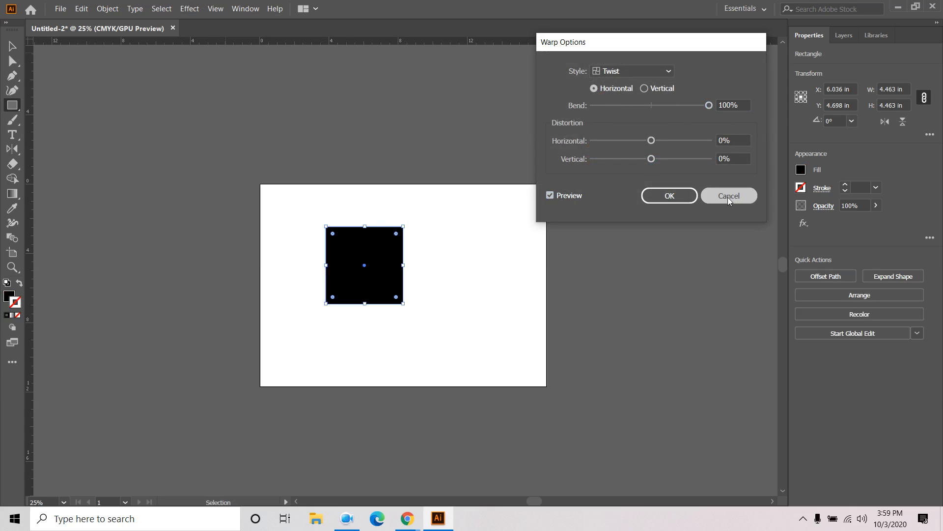
click(731, 198)
- Delete the black square and place the image 7-2-seo-png-hd starting near the artboard's upper-left corner
click(12, 46)
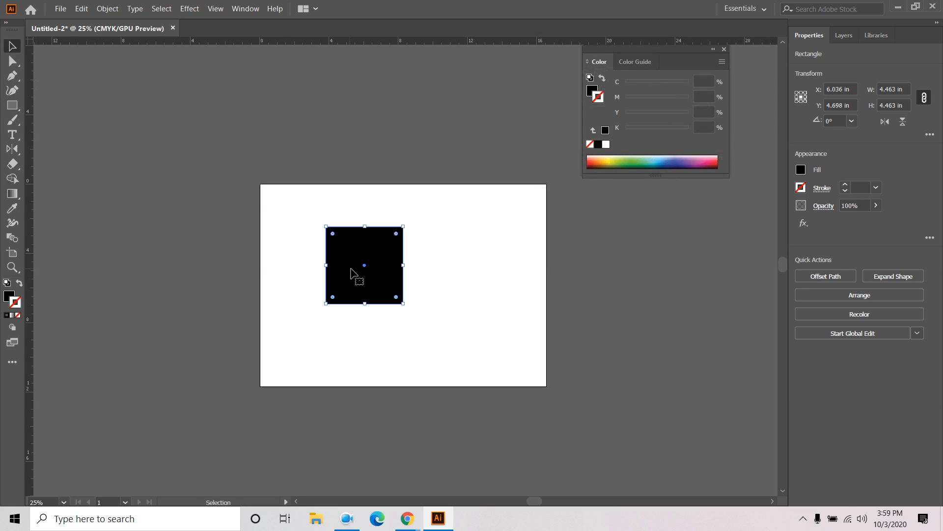
key(Delete)
click(61, 8)
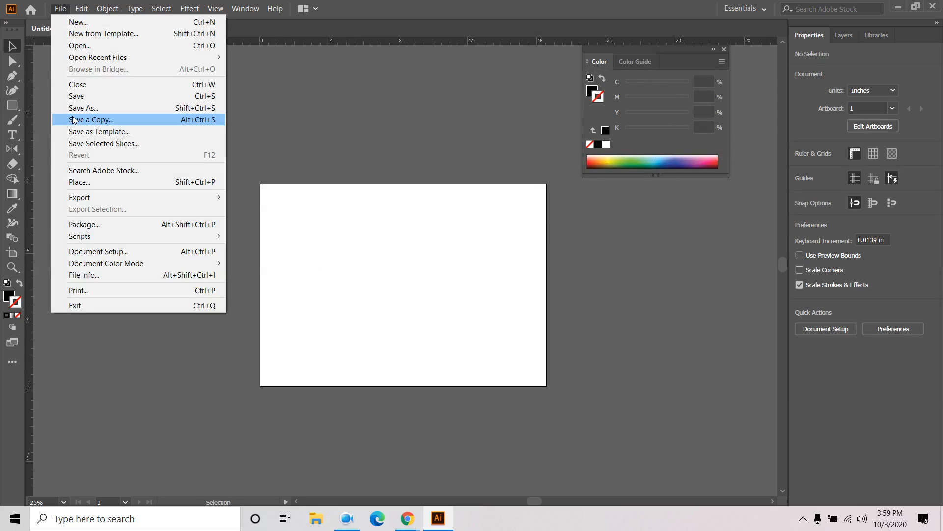
click(94, 183)
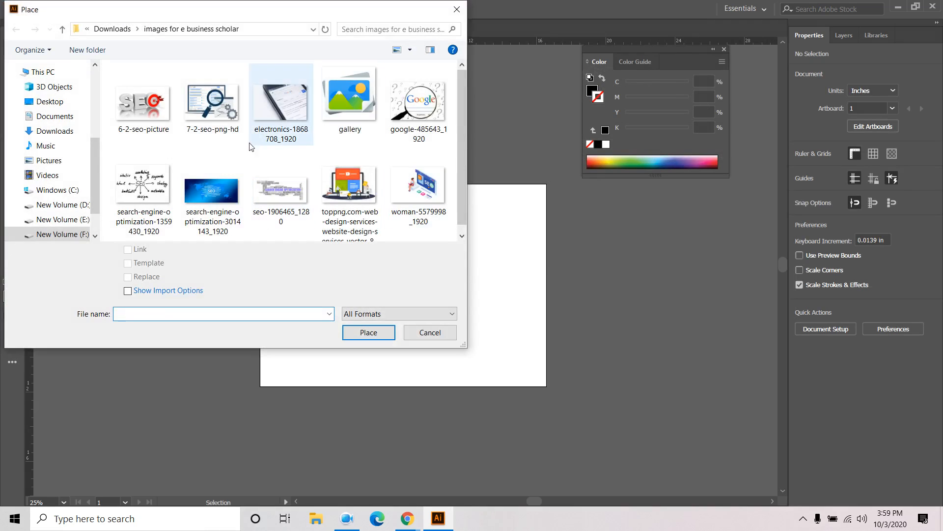
click(216, 100)
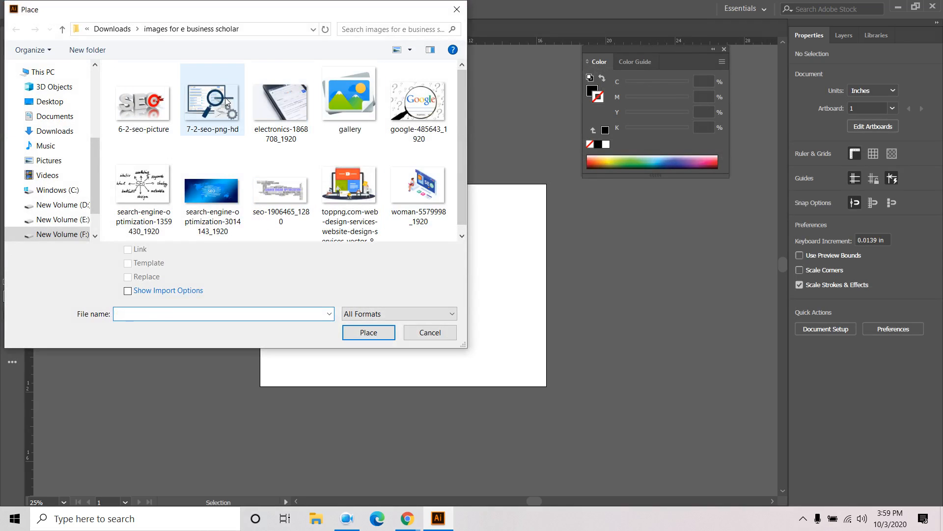
click(372, 332)
click(277, 202)
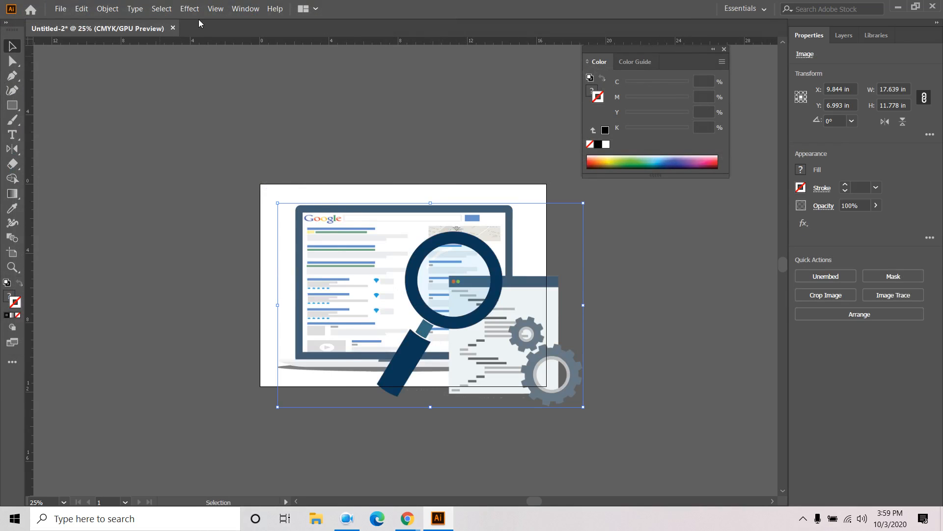
- Try a horizontal Twist warp on the placed image with bends of -94% and 41%, and discard it
click(190, 9)
mouse_move(208, 193)
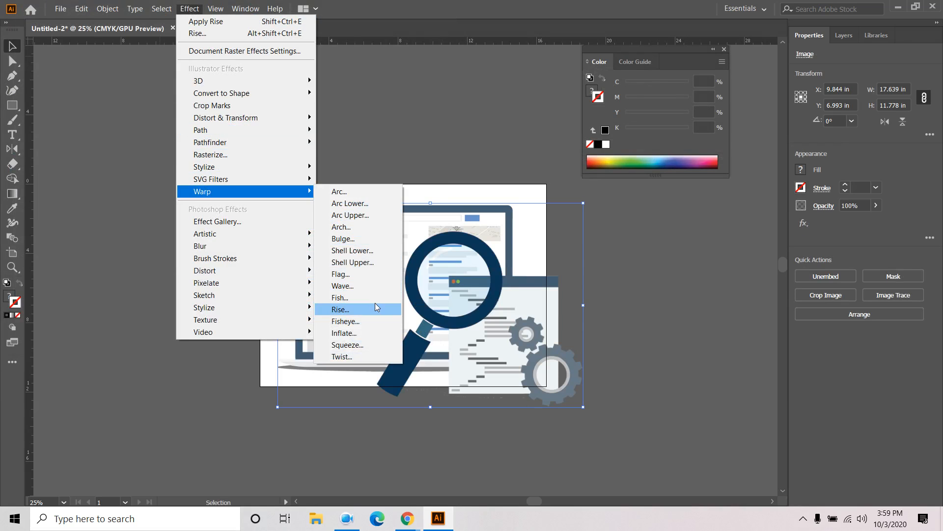
click(356, 357)
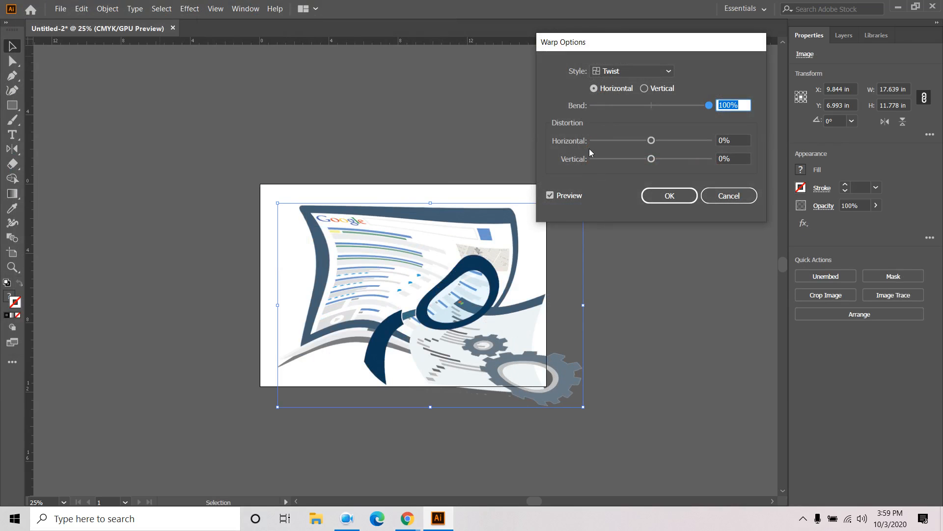
click(551, 199)
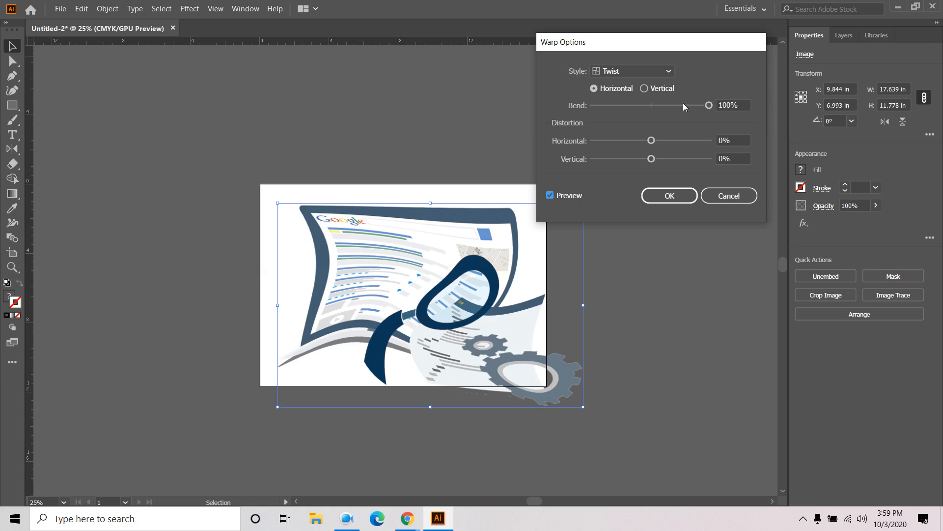
drag(685, 107, 596, 106)
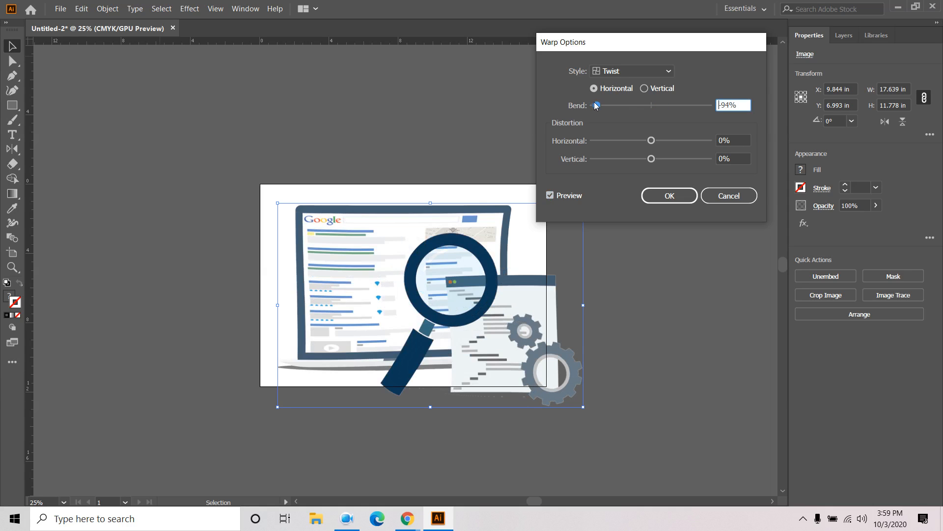
click(675, 106)
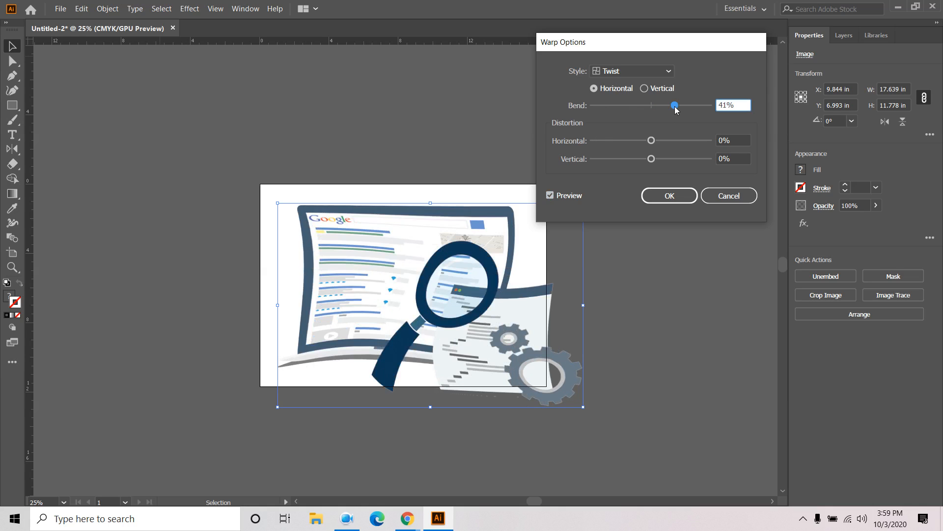
click(726, 200)
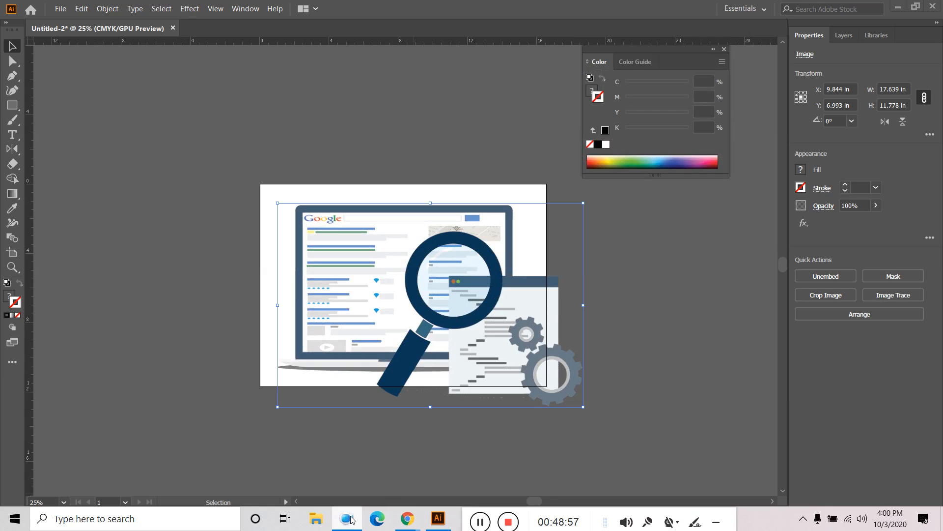
click(477, 522)
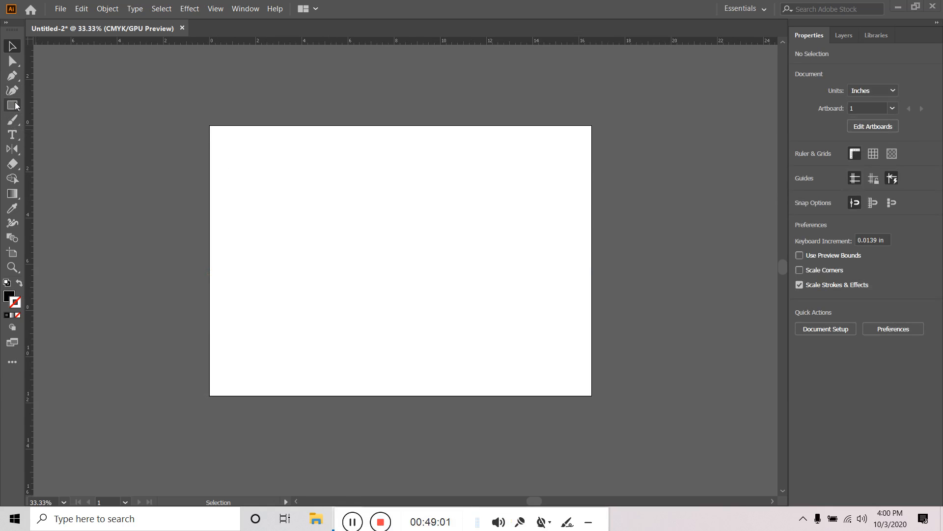
- Draw a horizontal line about 12.7 in long, about 4.1 in below the artboard's upper edge, with a 10 pt stroke
drag(15, 114, 80, 164)
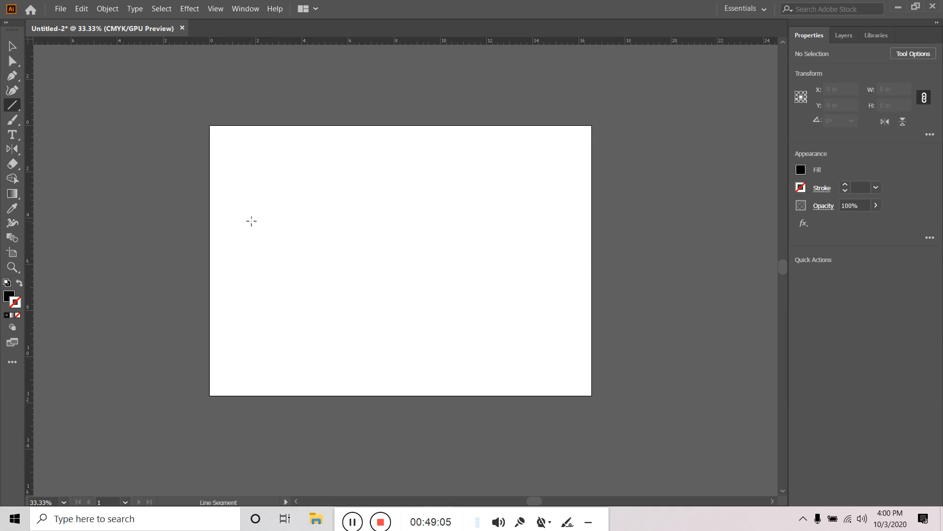
drag(251, 220, 546, 221)
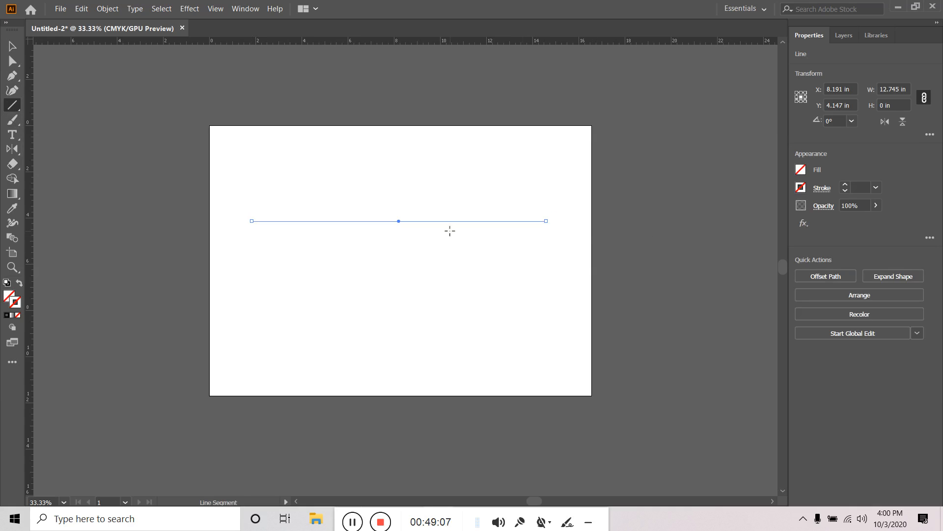
click(846, 186)
- Try the Free Distort effect on the horizontal line and cancel it without moving any points
click(193, 10)
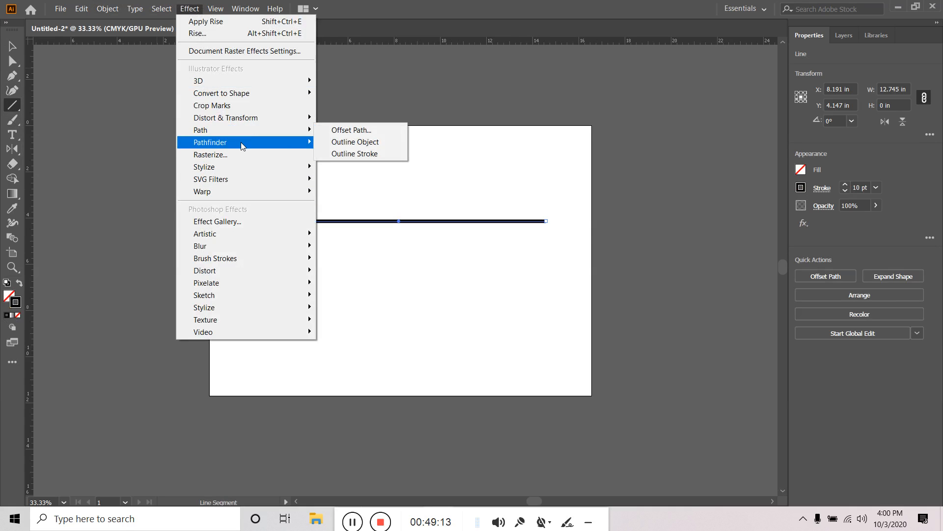
mouse_move(245, 133)
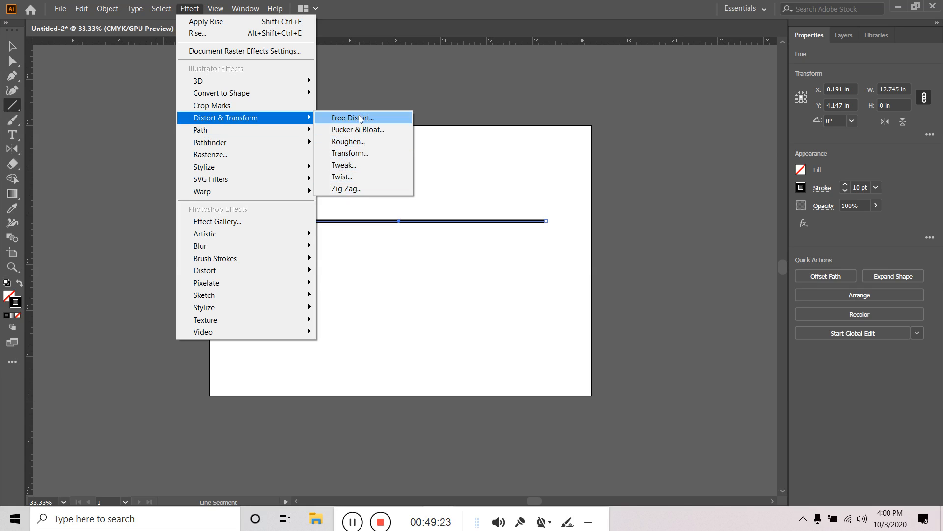
click(390, 118)
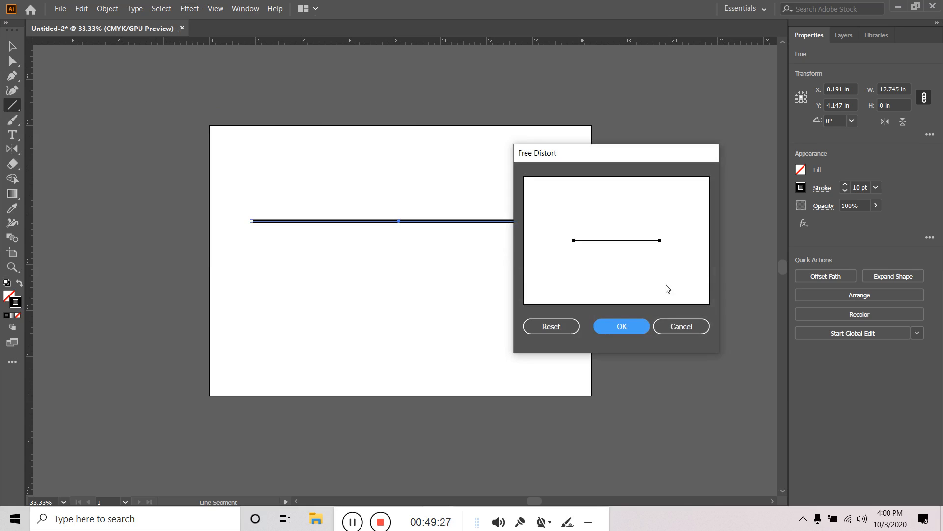
click(679, 326)
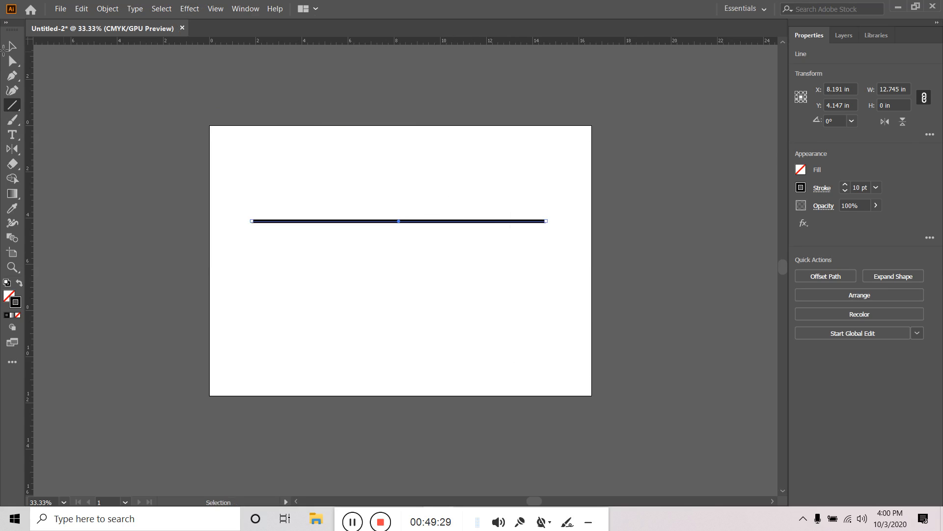
- Delete the line and add "Lorem ipsum" placeholder text in the upper half of the artboard
click(11, 47)
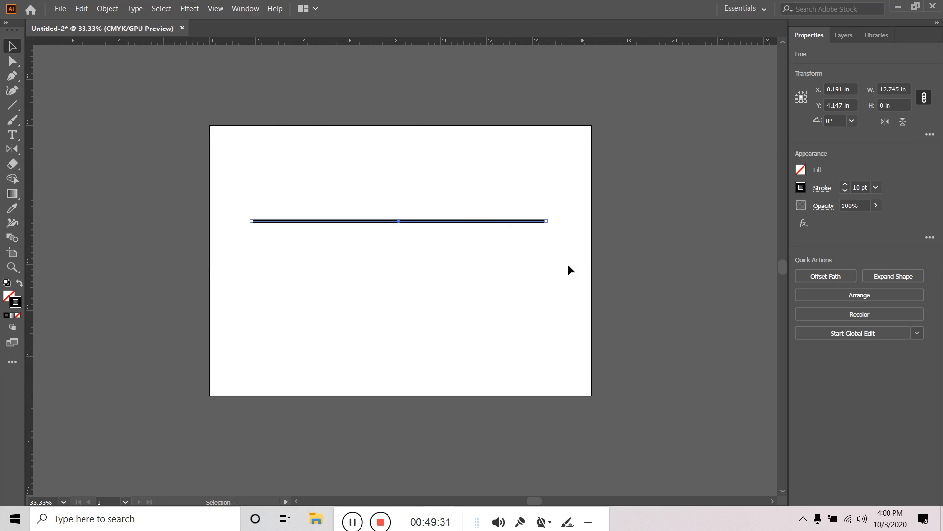
key(Delete)
click(8, 135)
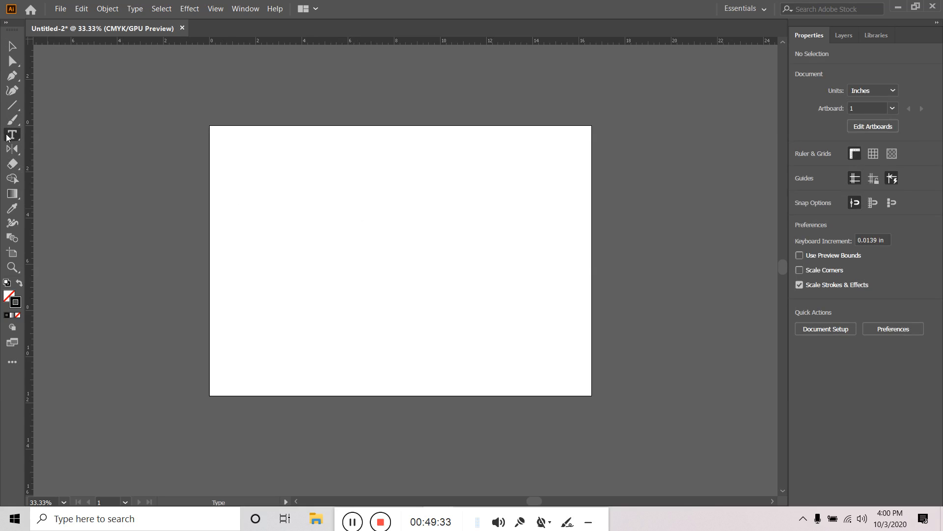
click(349, 222)
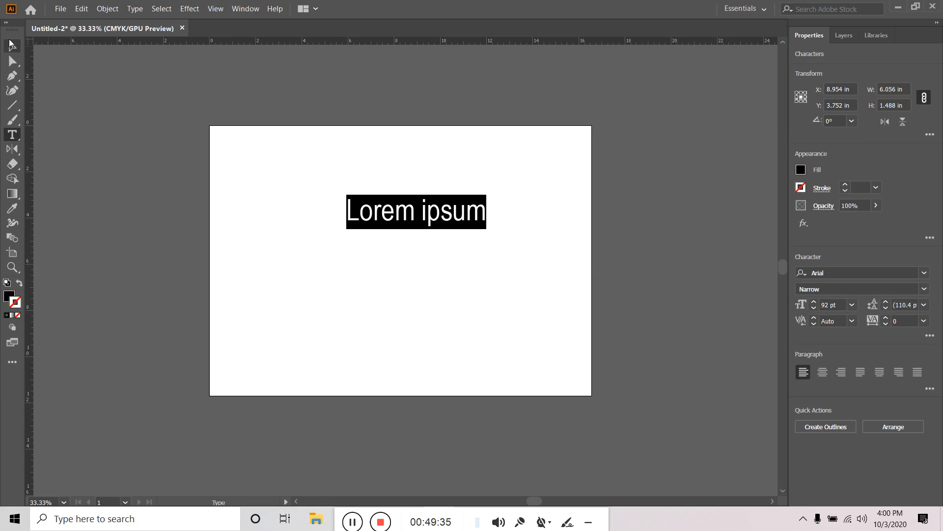
click(9, 41)
- Copy the "Lorem ipsum" text and paste it onto two new lines below to make a three-line text block
triple_click(392, 213)
key(ctrl+c)
click(482, 216)
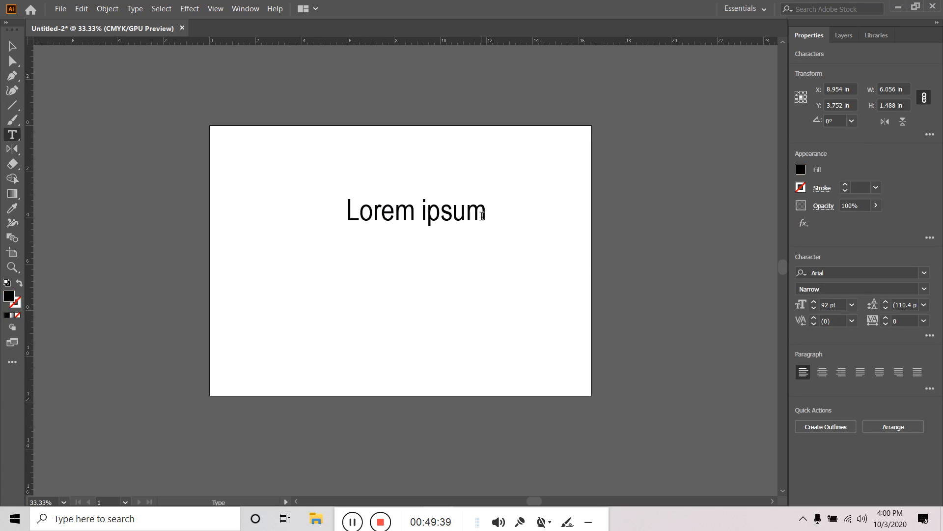
key(Return)
key(Escape)
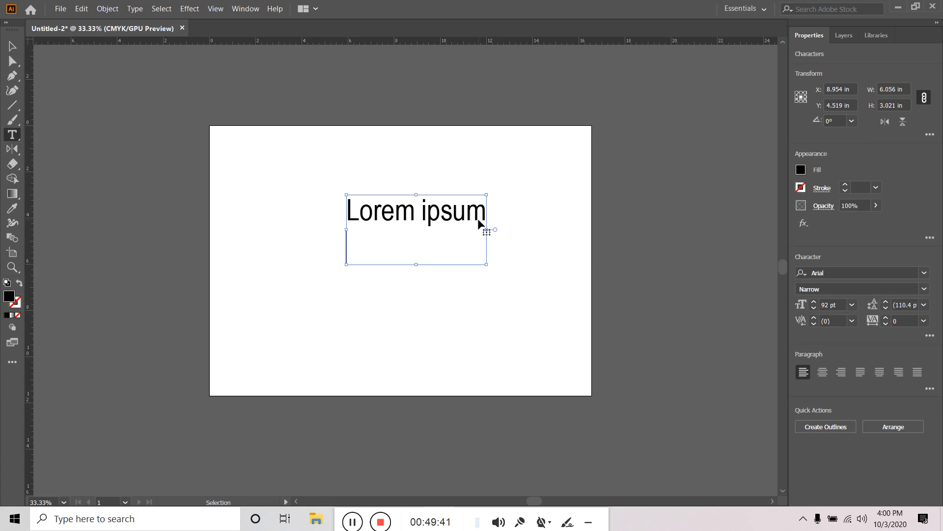
key(ctrl+v)
key(Return)
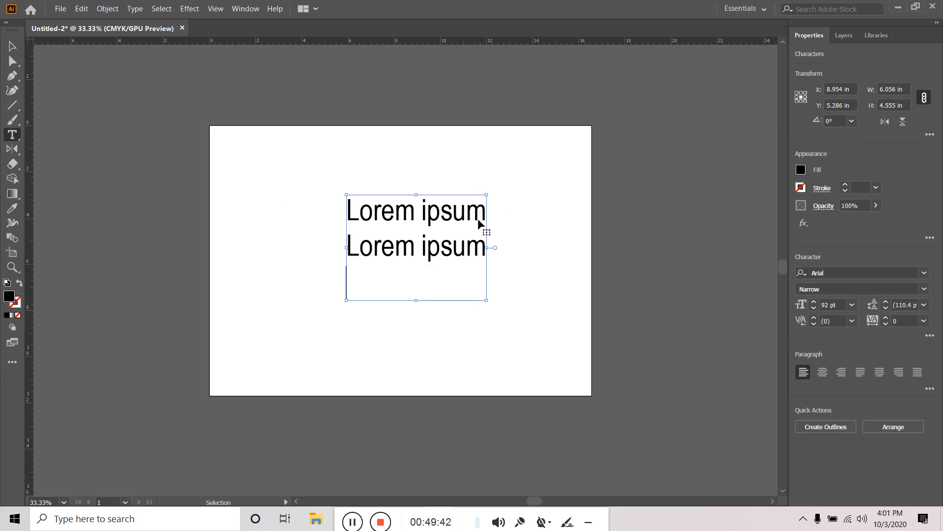
key(ctrl+v)
key(Escape)
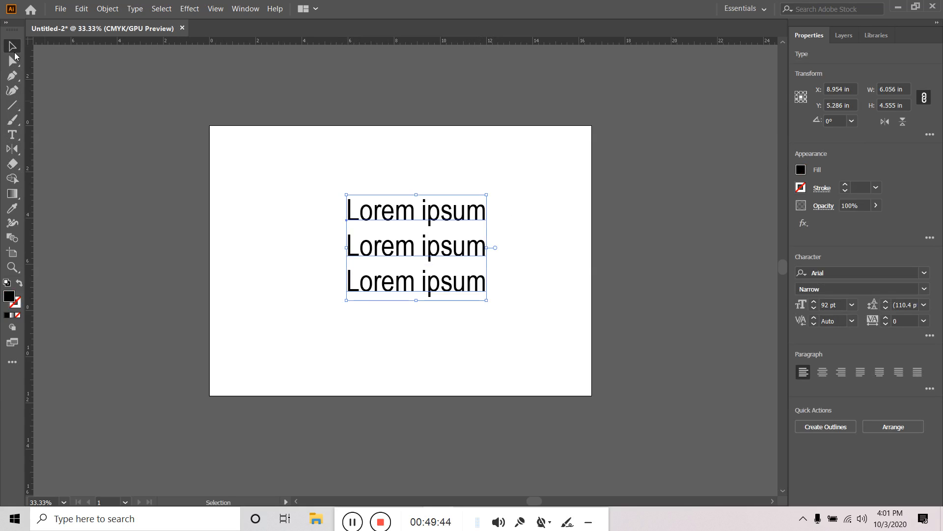
- Move the three-line text block about 2.7 in to the left on the artboard and deselect it
drag(429, 231, 365, 231)
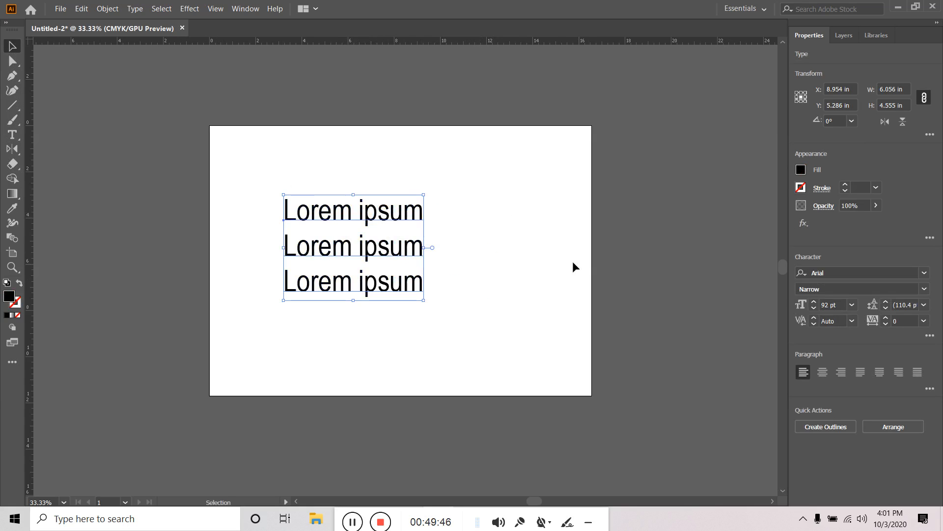
click(472, 268)
- Apply Free Distort to the three-line text block, pulling its upper-right corner inward and down, and leave the text deselected
click(383, 221)
click(189, 9)
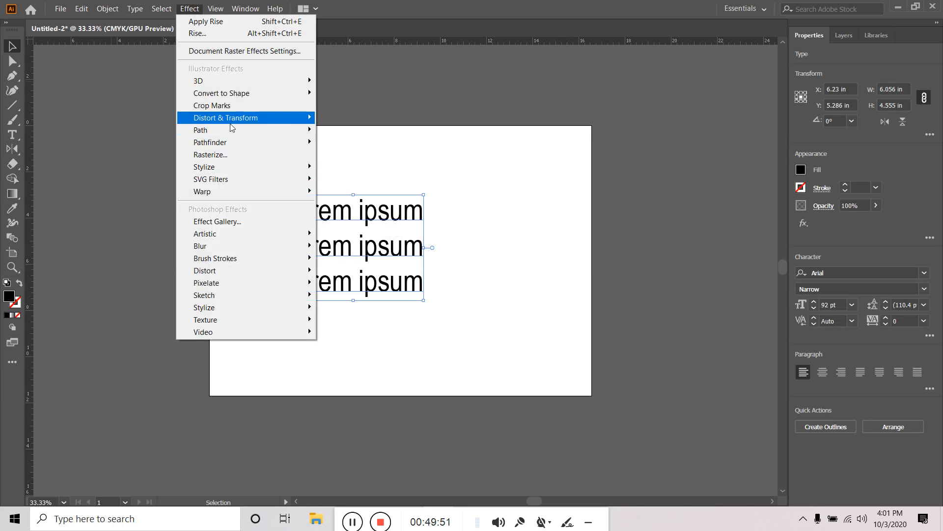
click(374, 117)
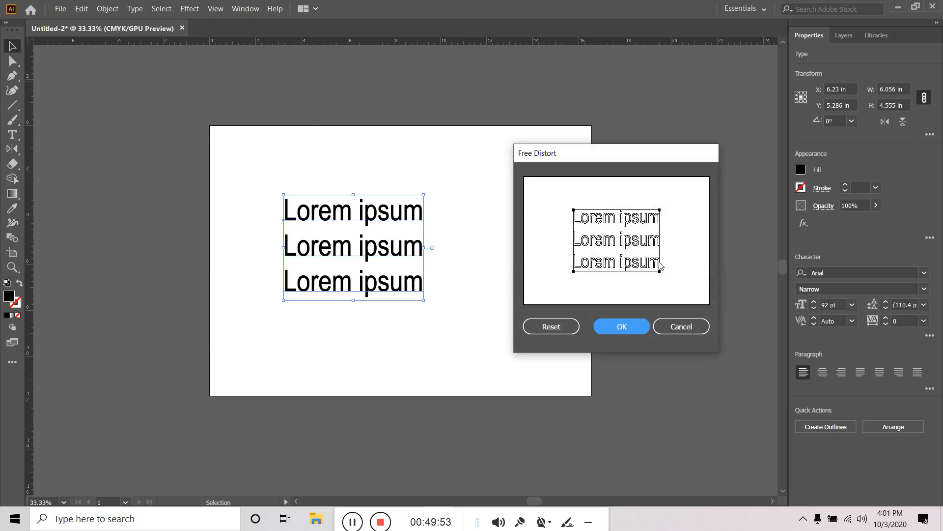
drag(660, 210, 644, 226)
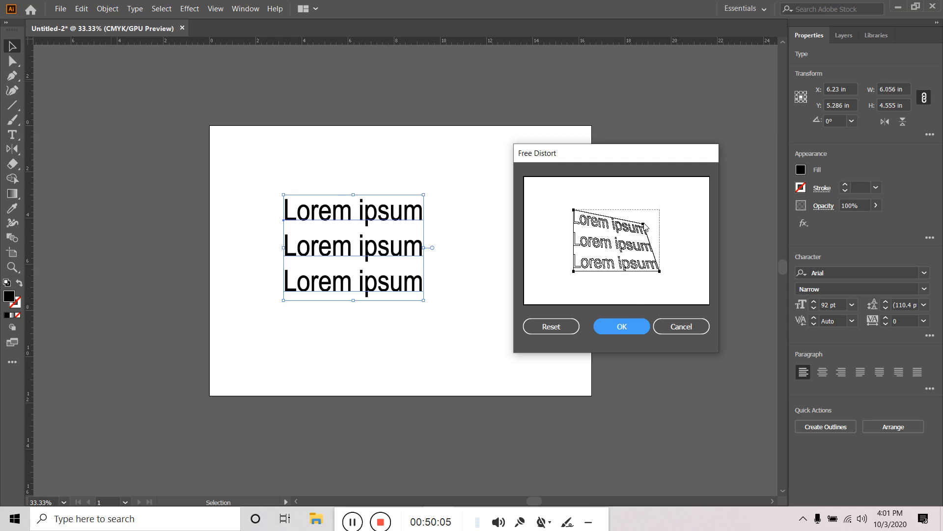
mouse_move(645, 227)
mouse_down()
mouse_move(643, 249)
mouse_move(636, 229)
mouse_move(630, 238)
mouse_move(680, 196)
mouse_move(705, 261)
mouse_move(699, 237)
mouse_move(623, 225)
mouse_move(634, 238)
mouse_move(639, 216)
mouse_move(643, 231)
mouse_up()
drag(644, 229, 641, 227)
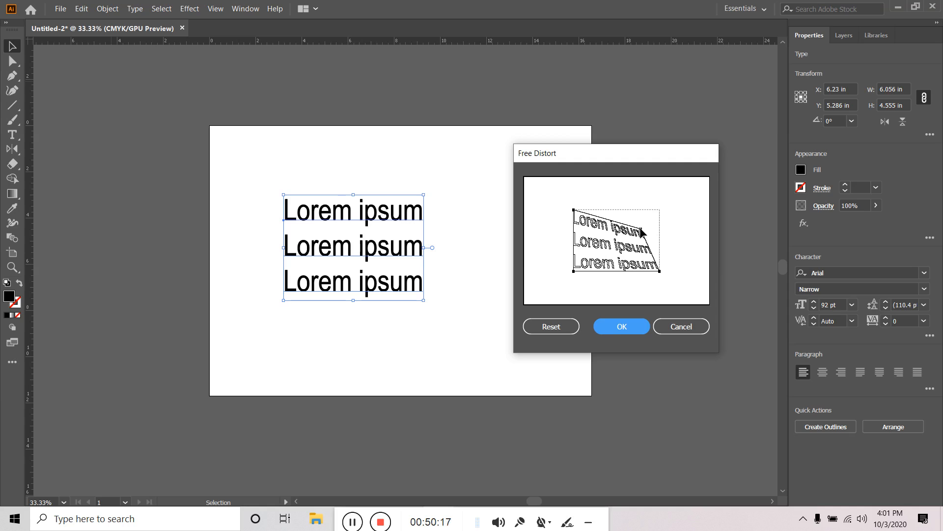
click(621, 327)
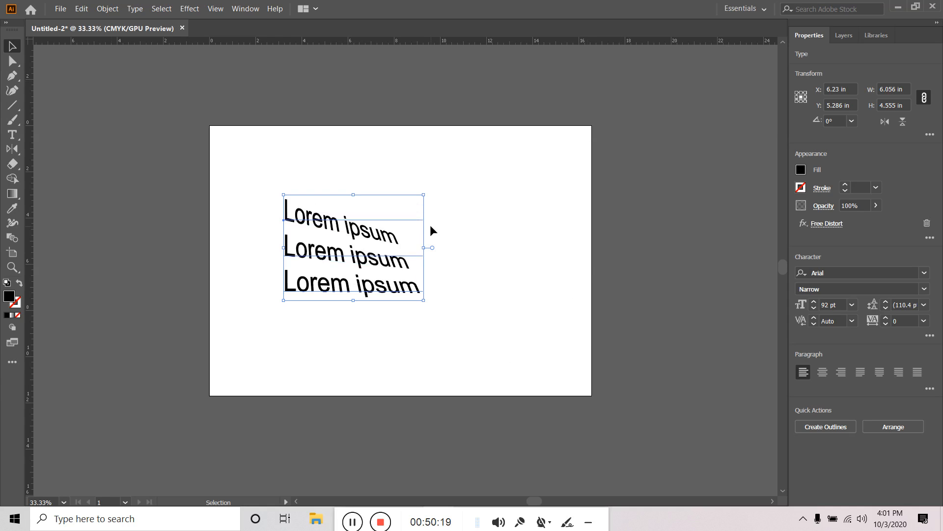
click(550, 236)
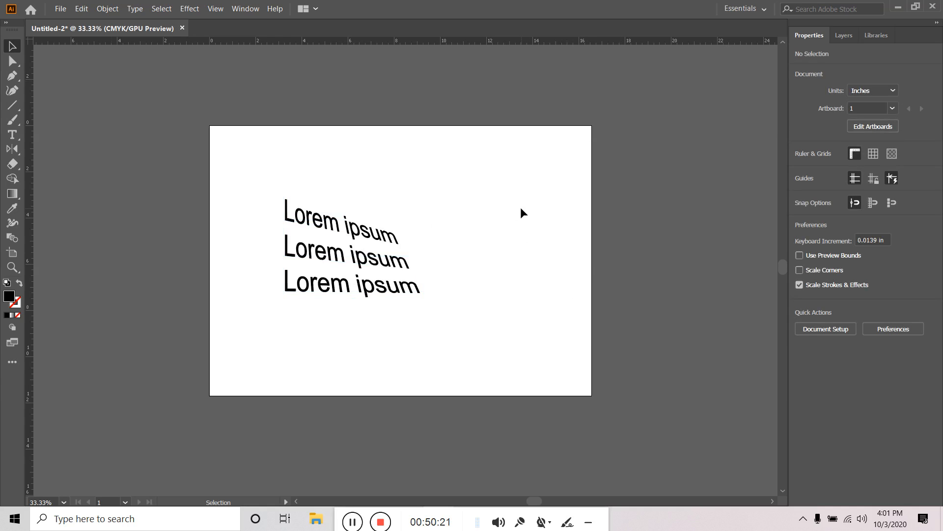
drag(479, 215, 255, 330)
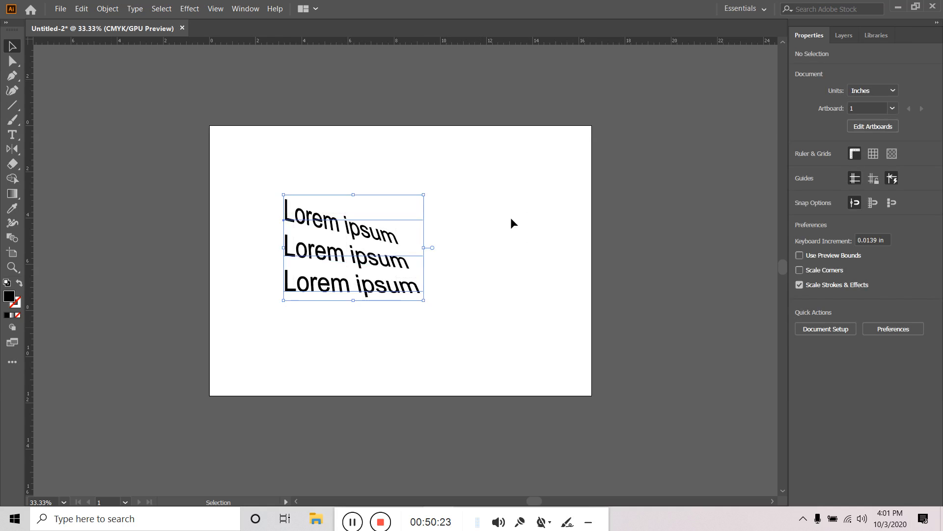
click(238, 246)
- Draw a black circle about 2.9 in wide to the right of the text and Free Distort its lower-left corner toward the upper right
drag(11, 112, 67, 120)
drag(464, 176, 531, 242)
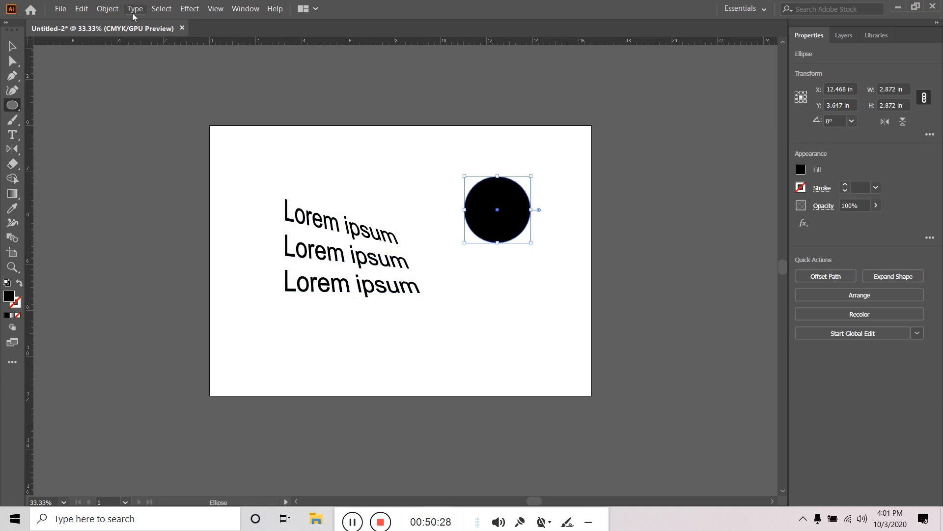
click(186, 10)
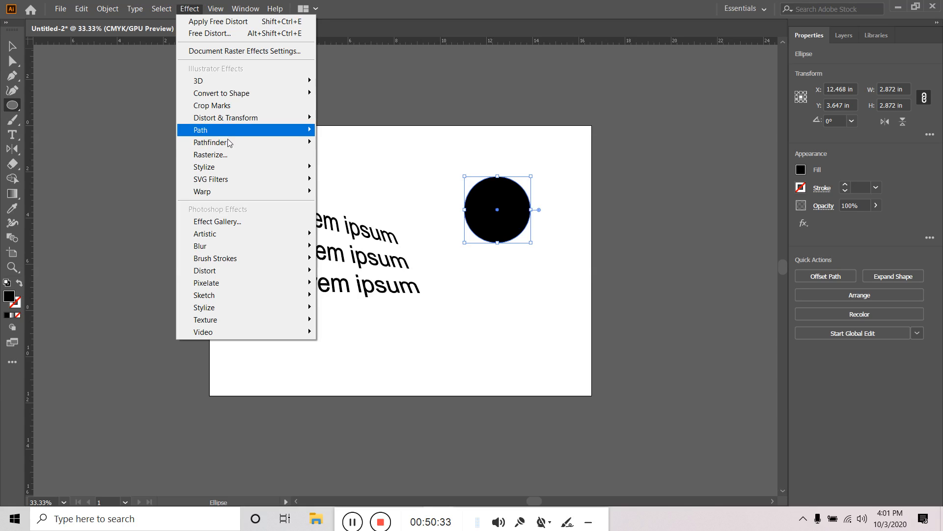
mouse_move(261, 118)
click(355, 119)
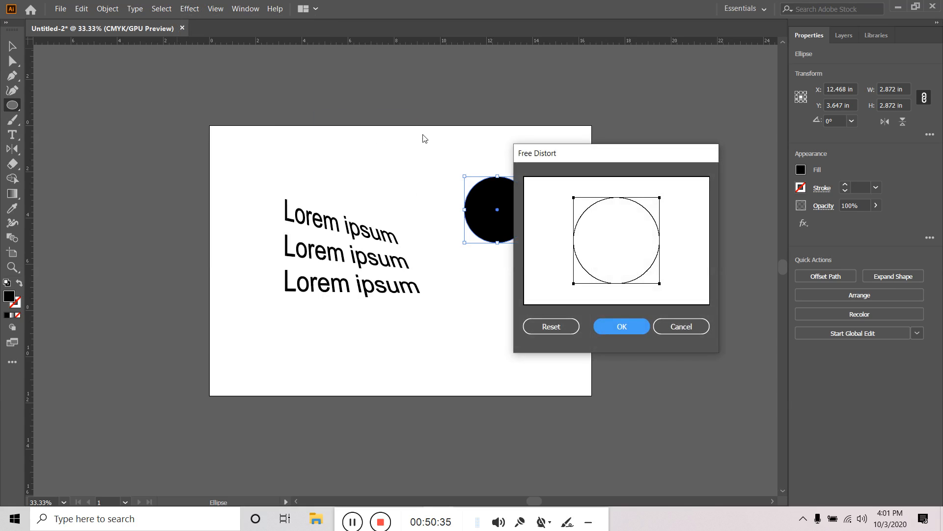
mouse_move(659, 198)
mouse_down()
mouse_move(592, 263)
mouse_move(604, 248)
mouse_move(627, 261)
mouse_move(618, 239)
mouse_move(605, 248)
mouse_move(660, 200)
mouse_up()
drag(574, 283, 641, 215)
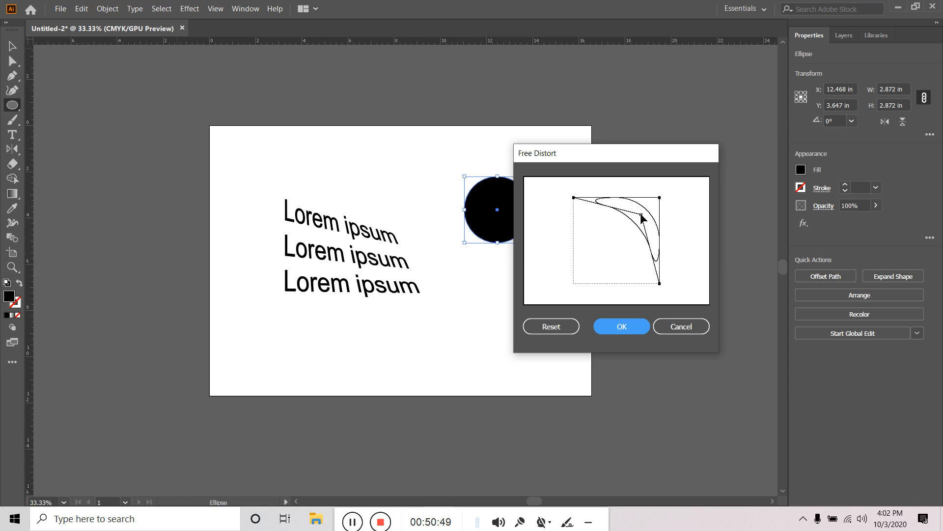
click(632, 327)
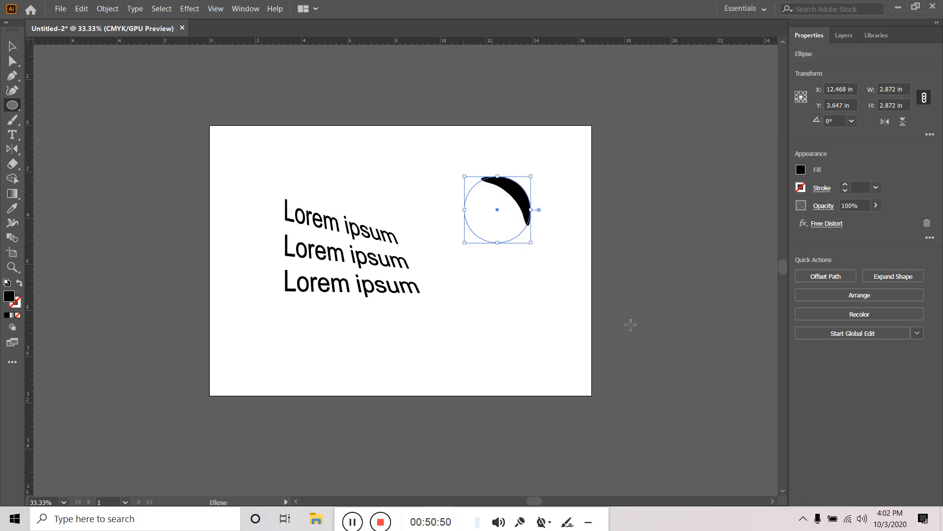
- Delete the distorted black circle from the artboard and leave nothing selected
click(515, 268)
click(506, 280)
click(13, 45)
click(523, 244)
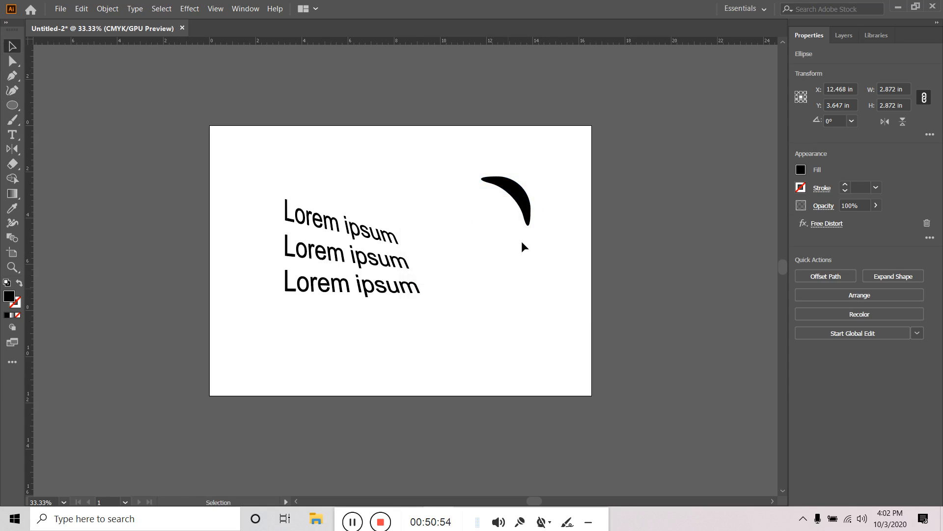
click(521, 206)
key(Delete)
key(ctrl+a)
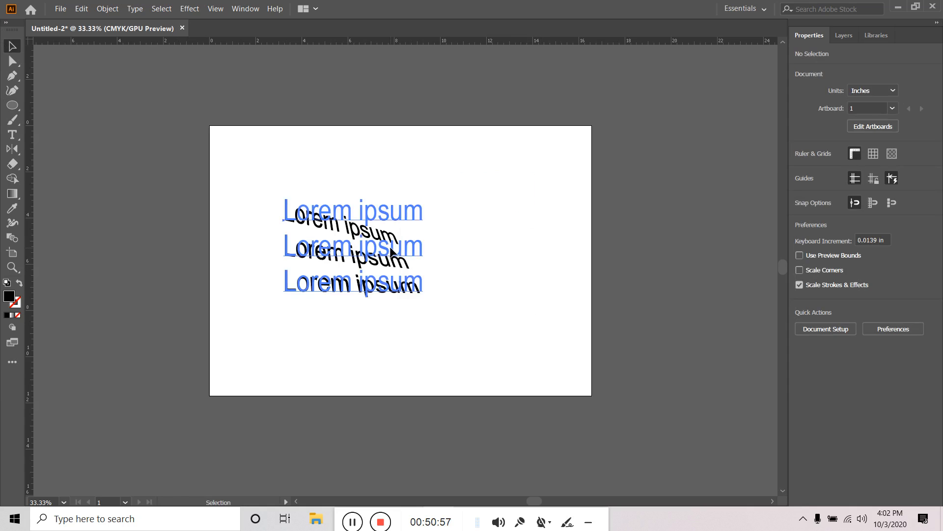
click(171, 234)
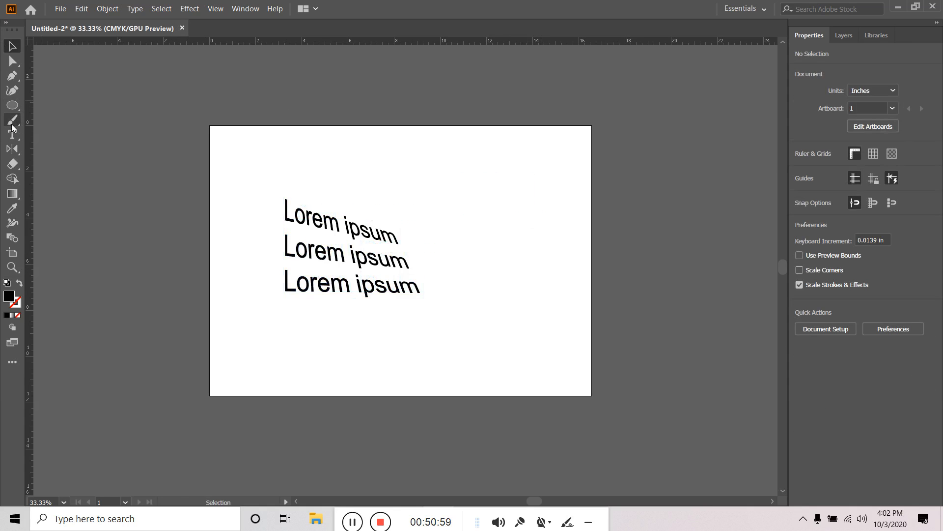
- Draw a nearly horizontal line about 8.5 in long below the text and give it an 18 pt black stroke
click(12, 105)
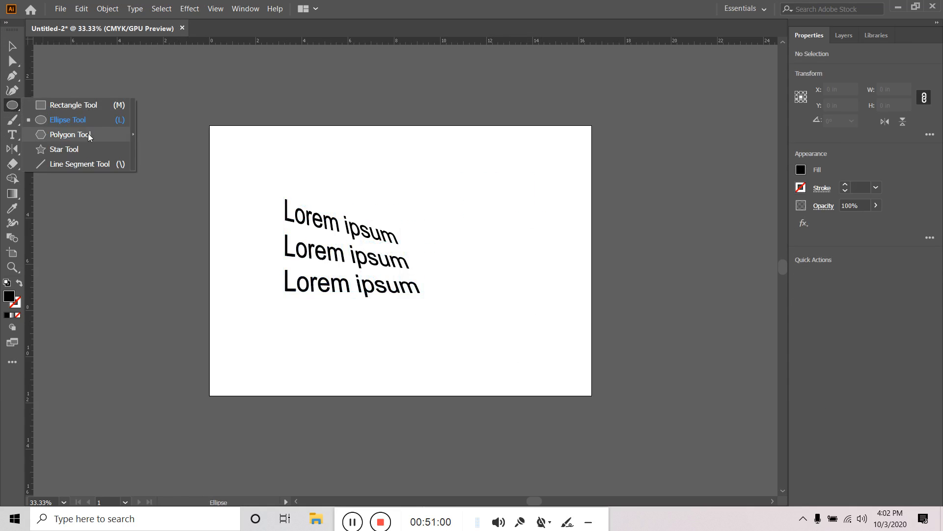
click(78, 164)
drag(364, 325, 561, 324)
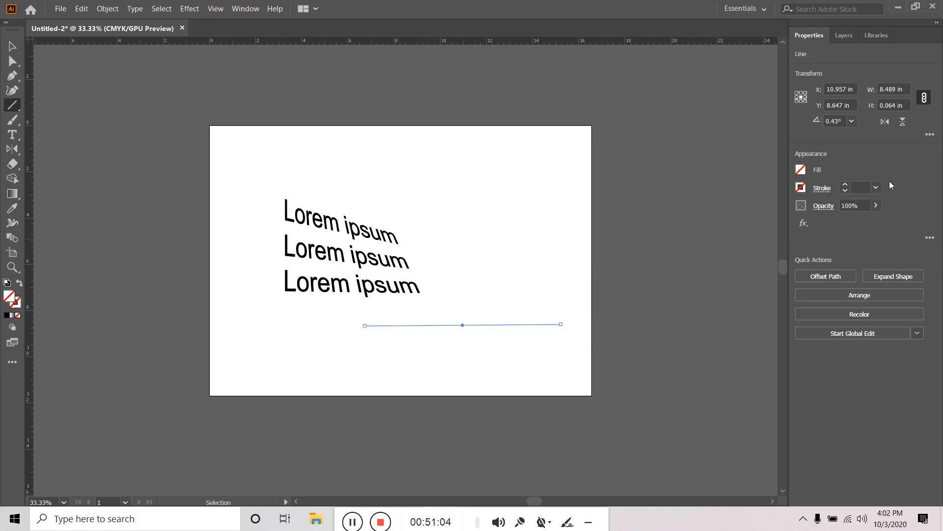
click(845, 184)
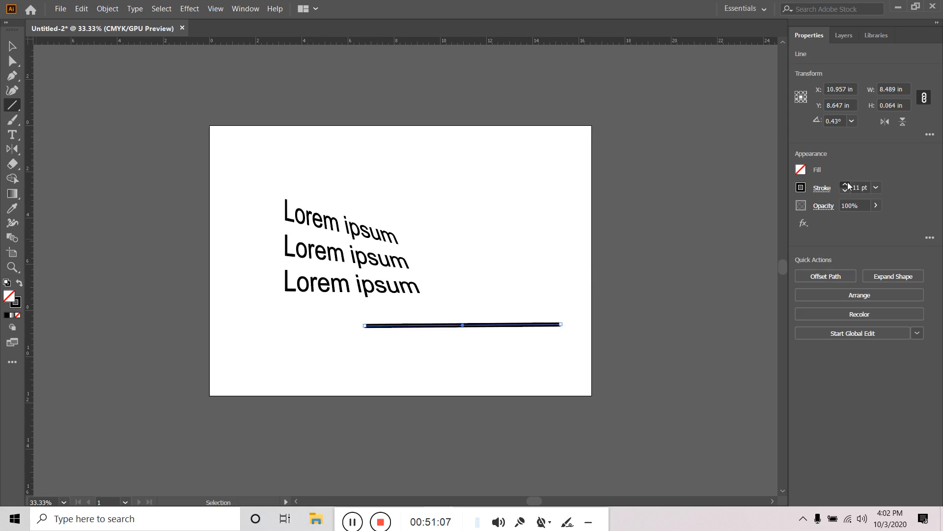
click(12, 48)
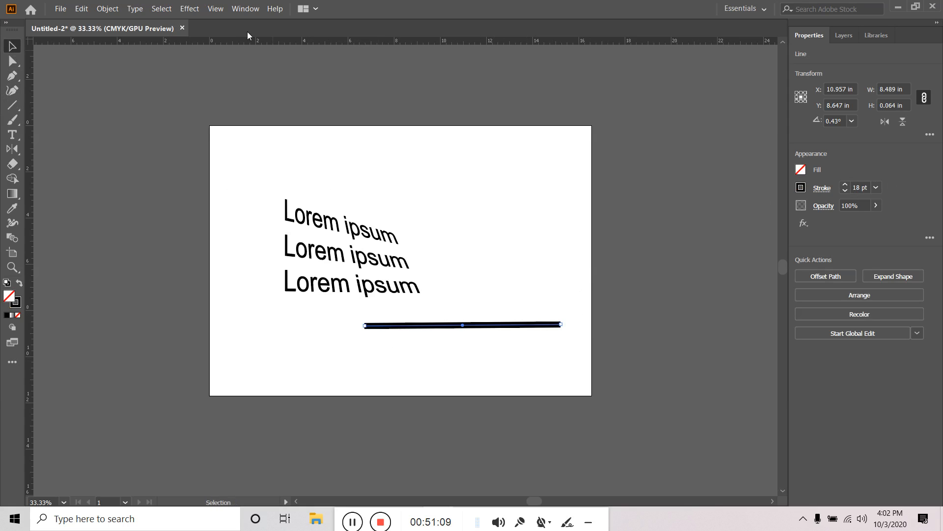
- Try the Pucker & Bloat effect at -75% on the line with the preview on, and cancel it
click(190, 9)
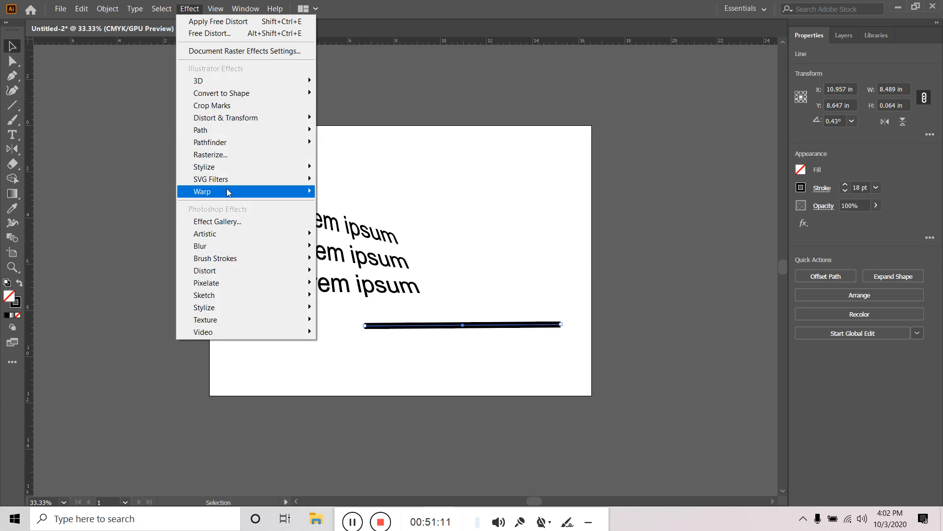
mouse_move(228, 190)
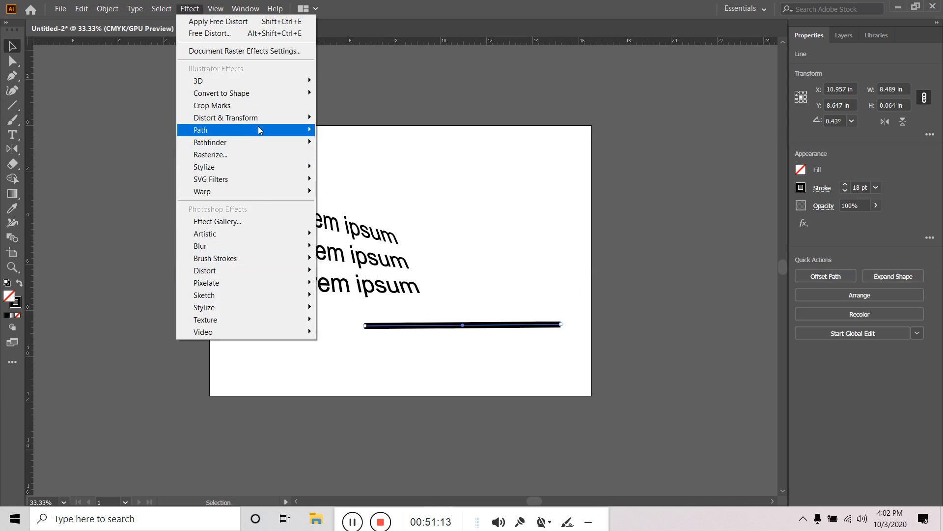
mouse_move(256, 130)
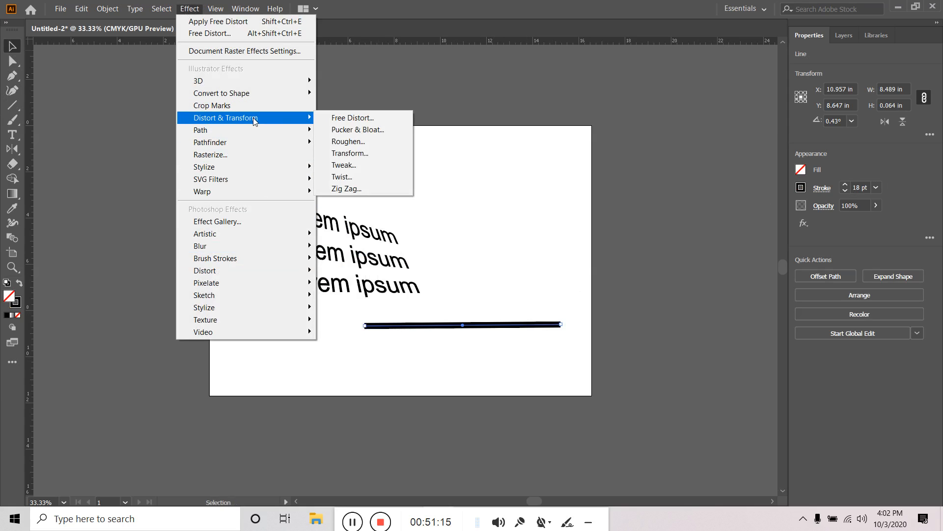
click(380, 131)
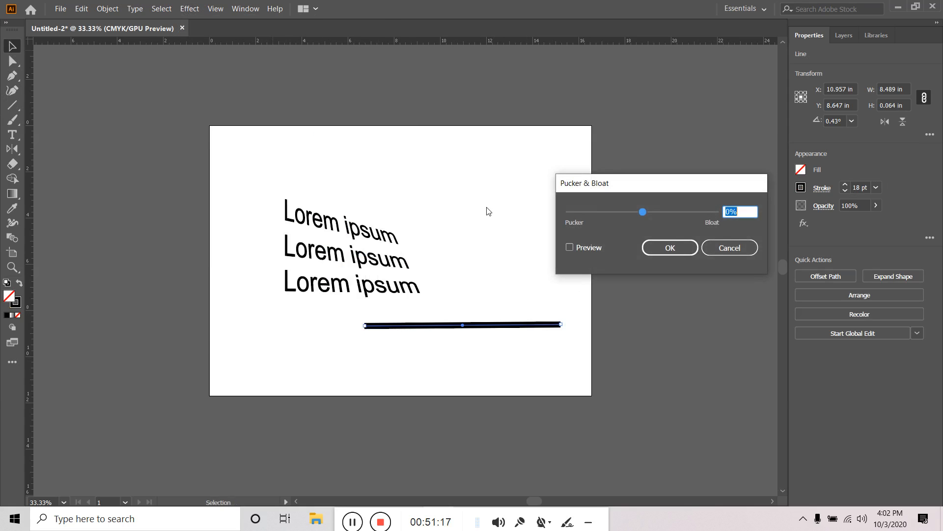
click(570, 247)
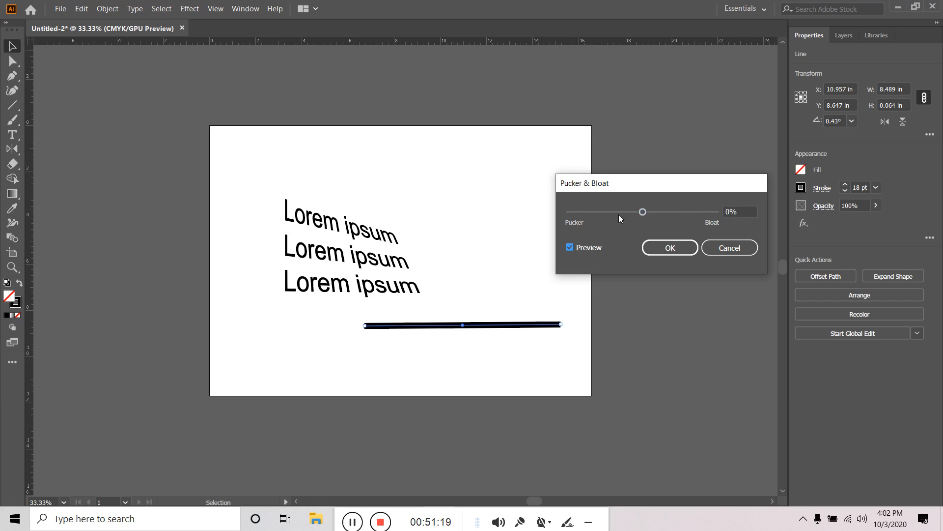
drag(645, 211, 616, 233)
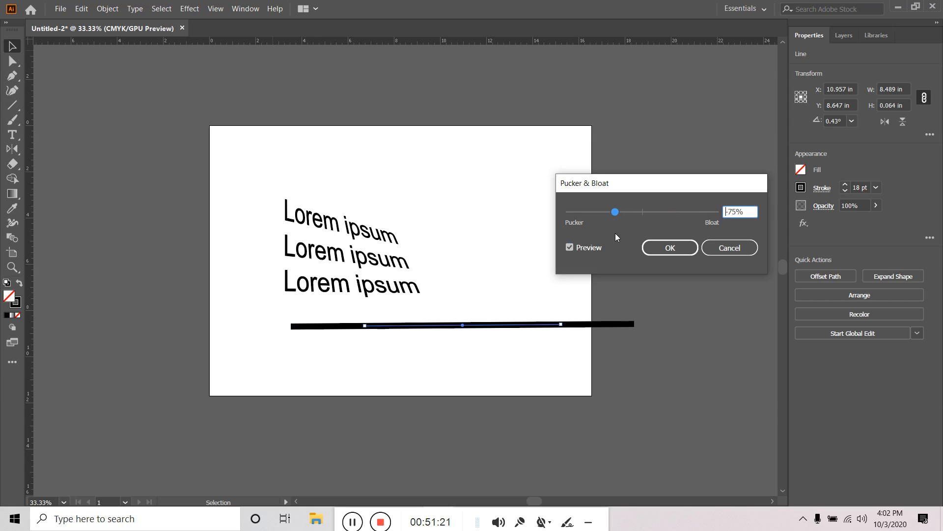
click(720, 252)
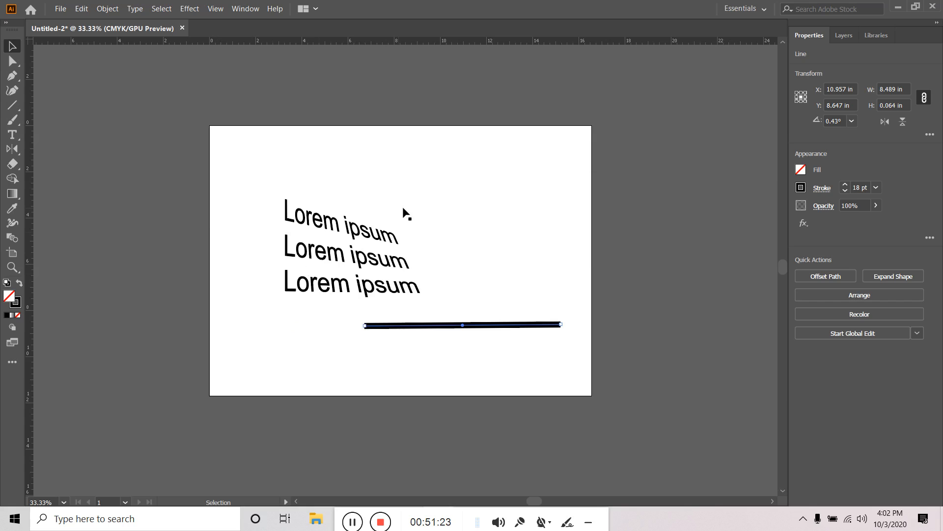
- Draw a square about 3.6 in wide in the artboard's upper-right area with a light blue fill and no stroke
click(12, 104)
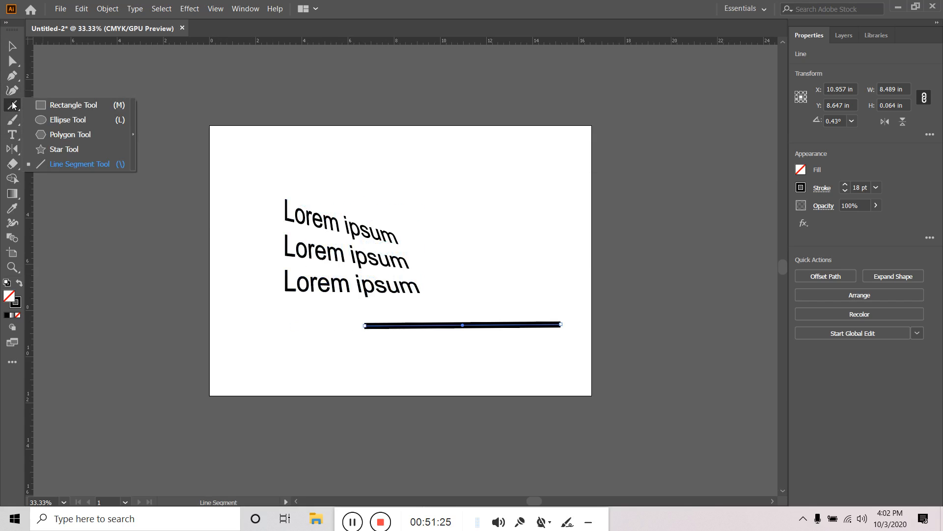
click(83, 107)
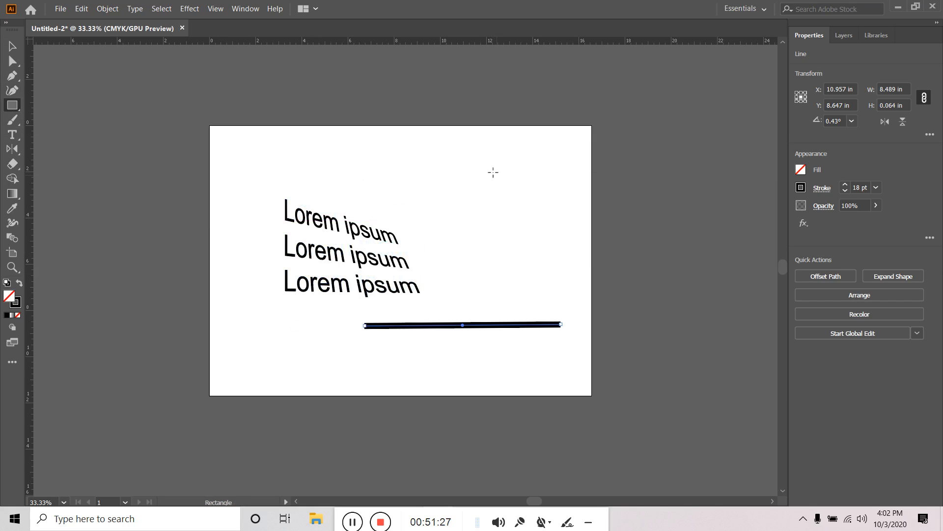
mouse_move(477, 159)
mouse_down()
mouse_move(516, 221)
mouse_move(560, 242)
mouse_up()
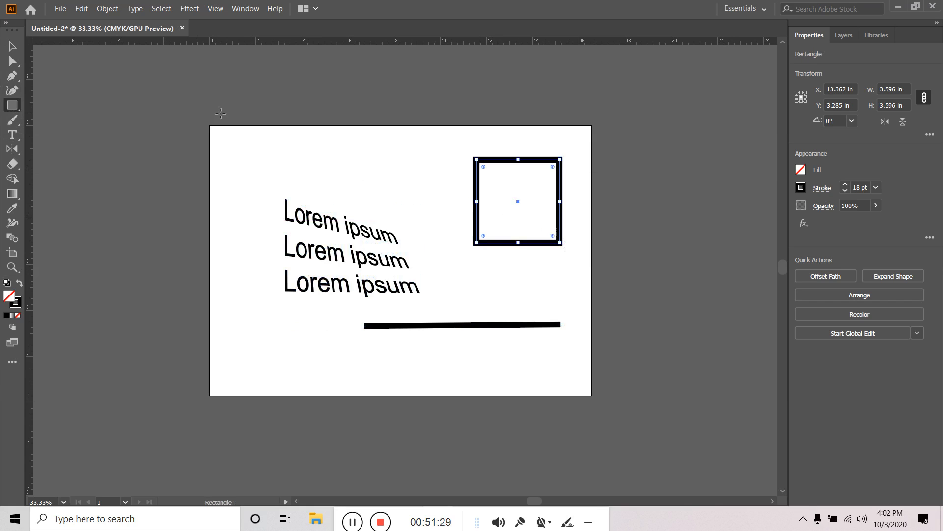
click(20, 283)
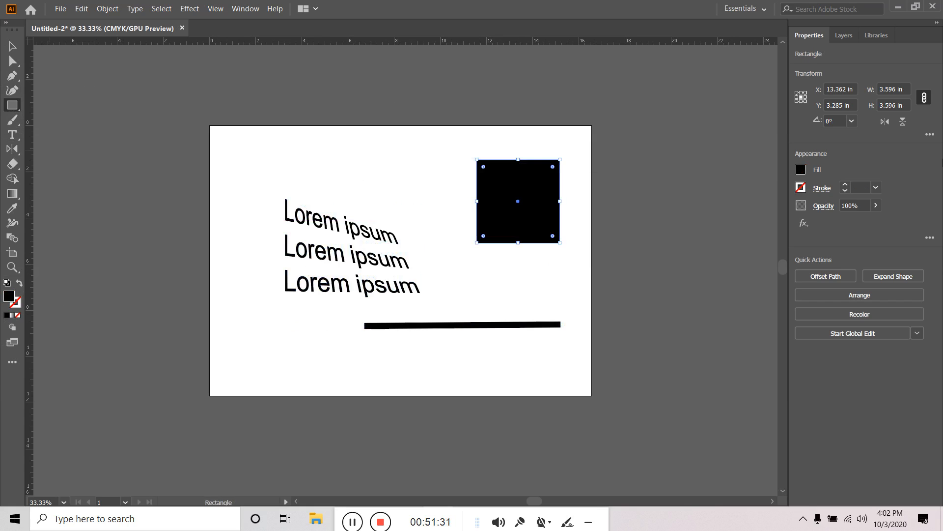
click(800, 171)
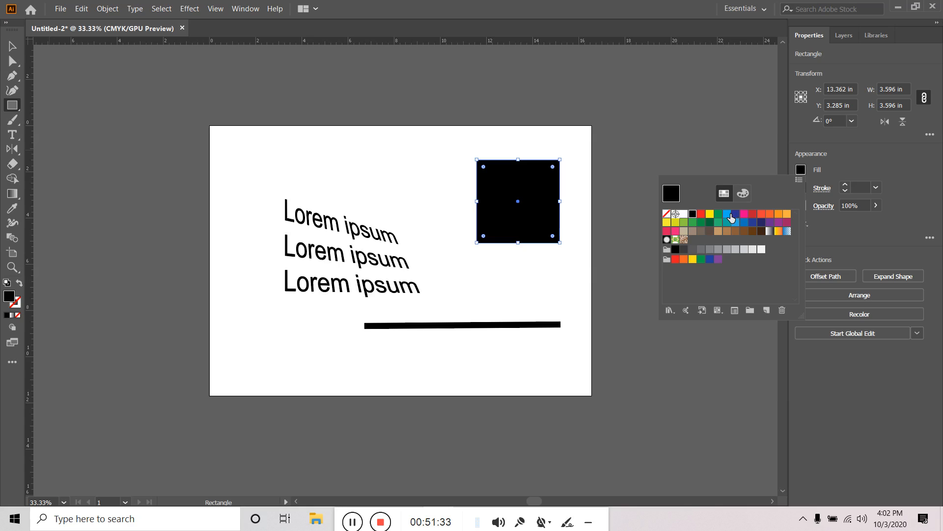
click(727, 214)
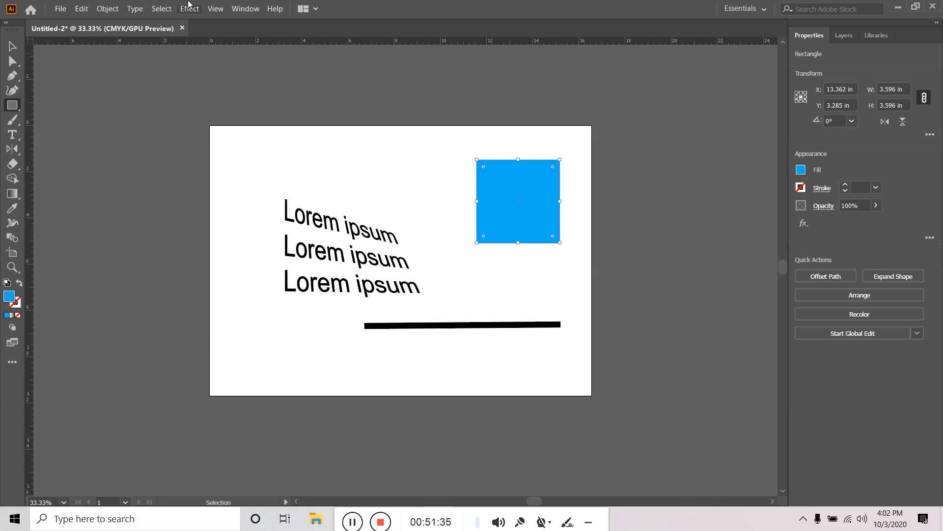
- Try the Pucker & Bloat effect on the blue square with the preview on, at 180%, -38% and 178%, and cancel it
click(189, 8)
mouse_move(206, 118)
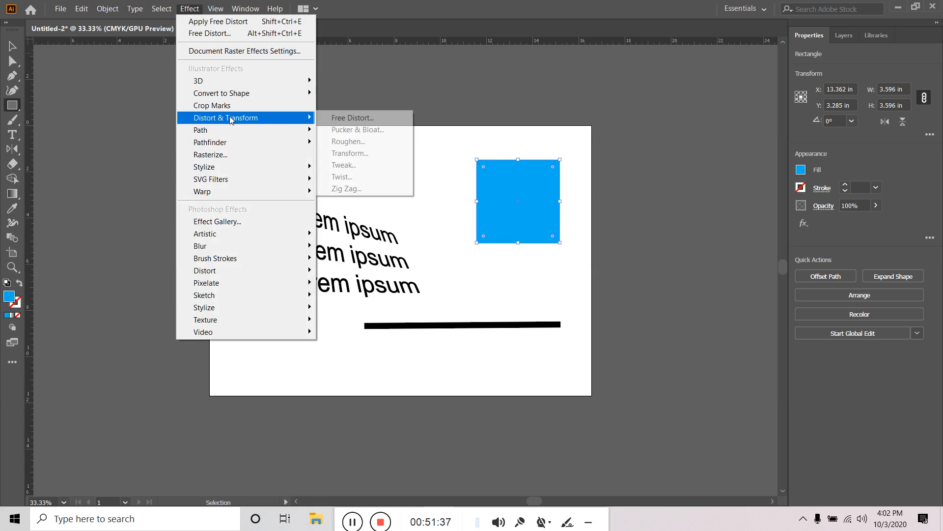
click(370, 131)
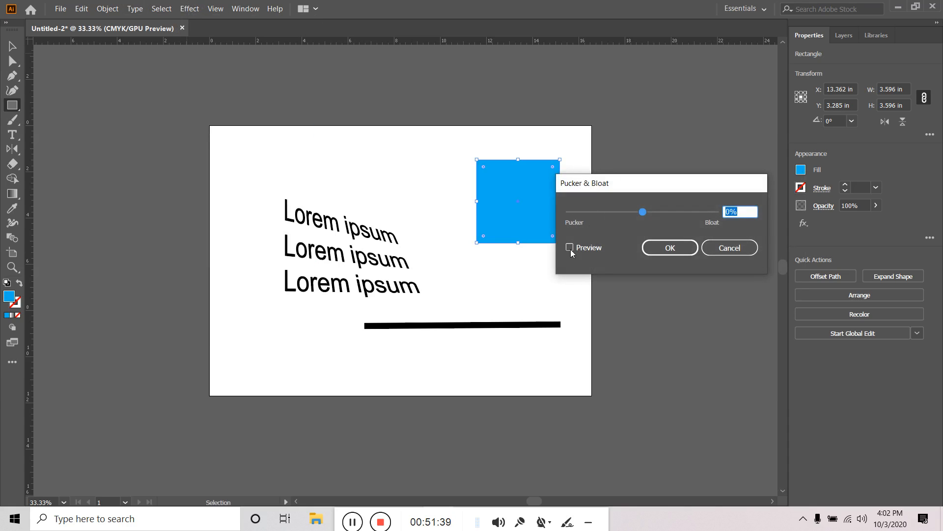
click(571, 248)
drag(642, 212, 712, 215)
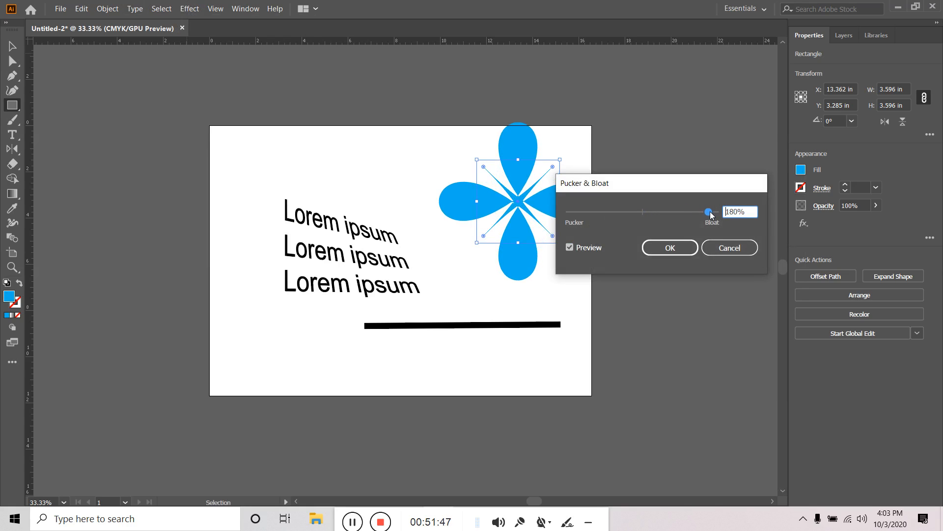
drag(636, 184, 207, 89)
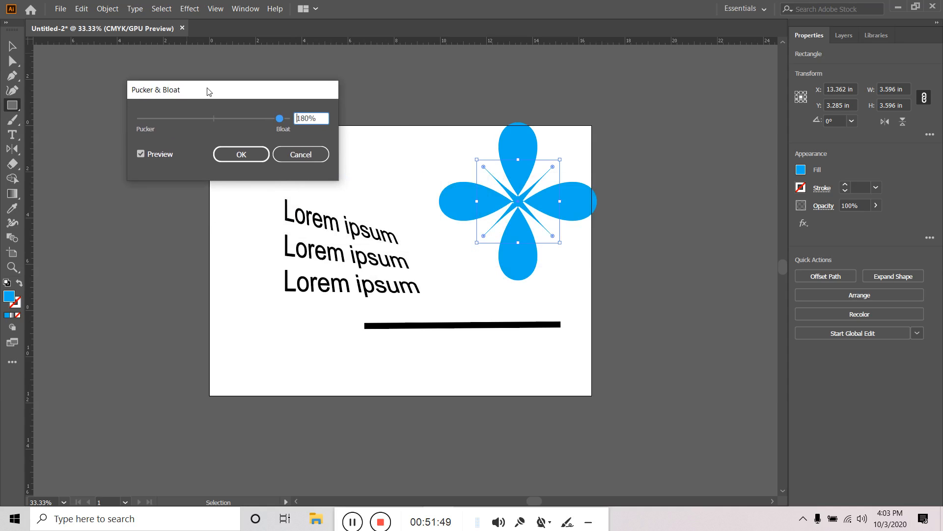
drag(228, 120, 202, 120)
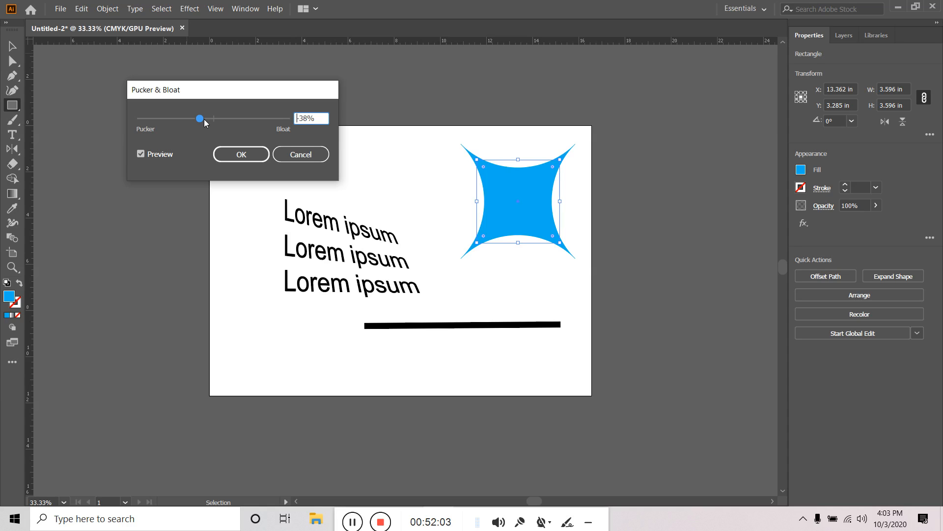
drag(201, 119, 280, 119)
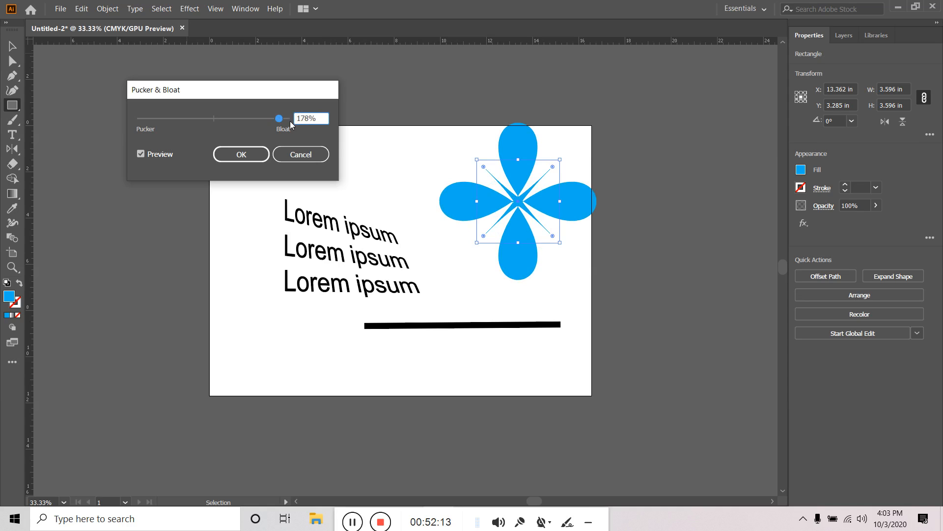
click(294, 158)
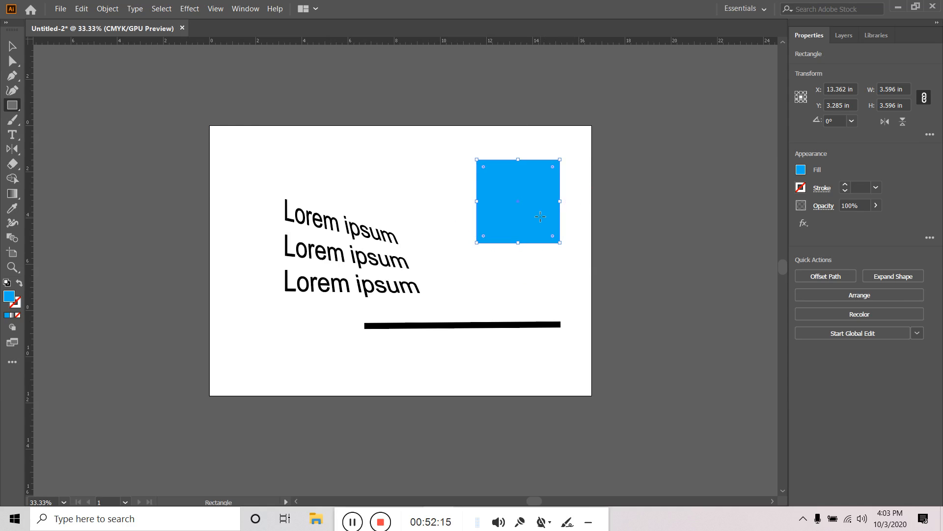
- Try the Roughen effect on the blue square at 52% relative size with corner points and the preview on, and cancel it
click(189, 8)
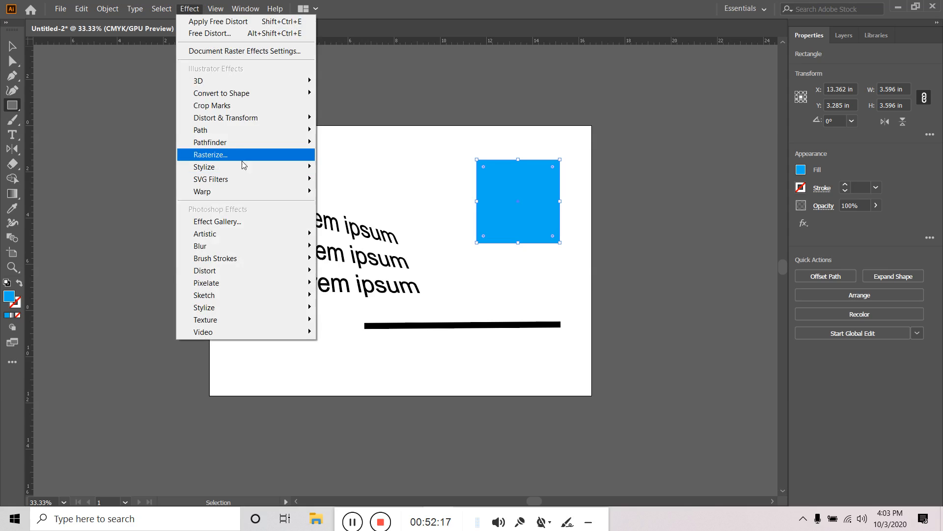
mouse_move(248, 122)
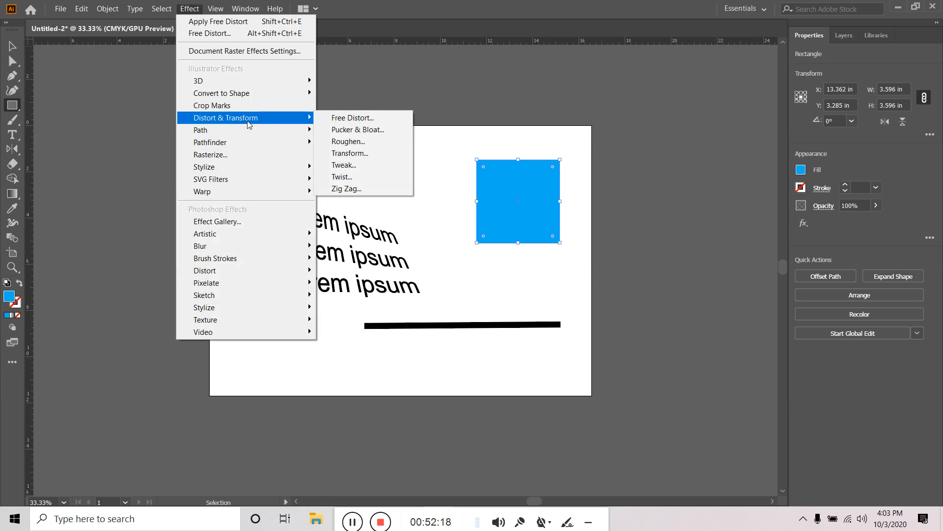
click(362, 143)
click(519, 338)
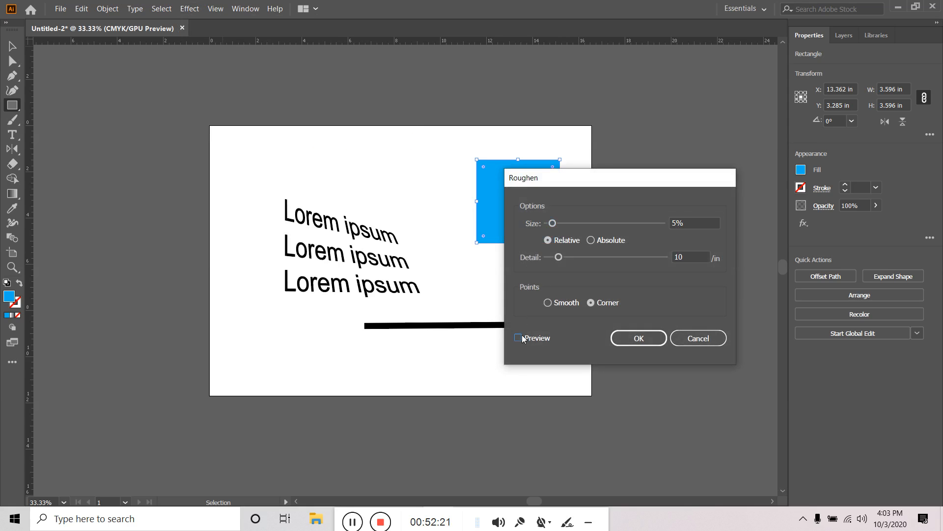
drag(583, 184, 686, 146)
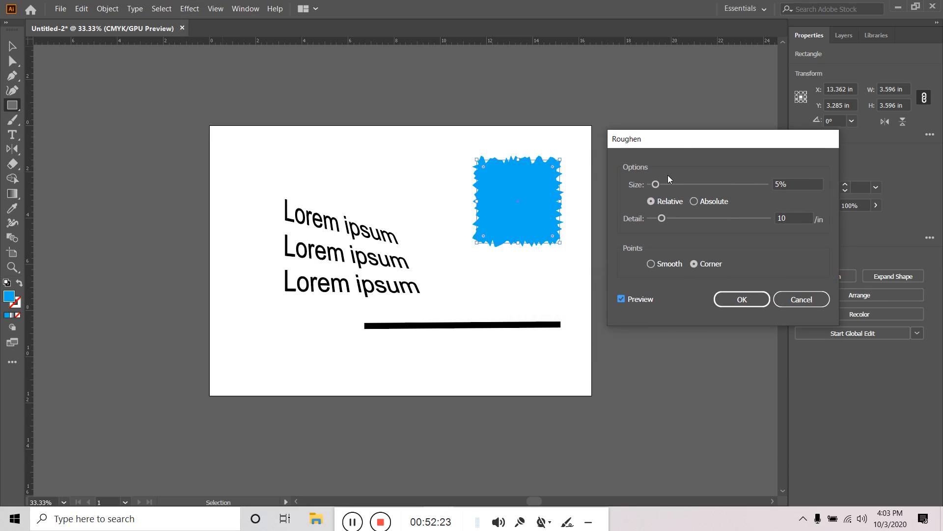
drag(657, 184, 710, 184)
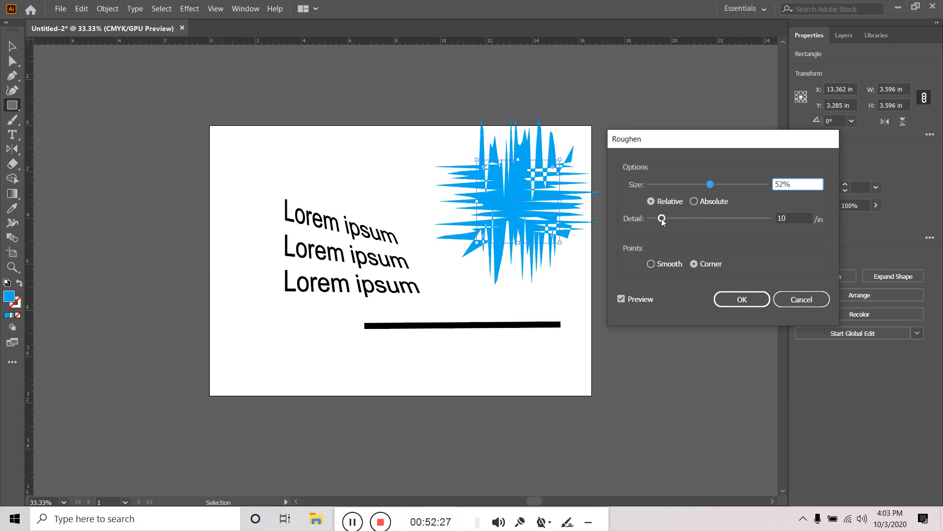
mouse_move(662, 218)
mouse_down()
mouse_move(726, 226)
mouse_move(666, 225)
mouse_up()
click(784, 300)
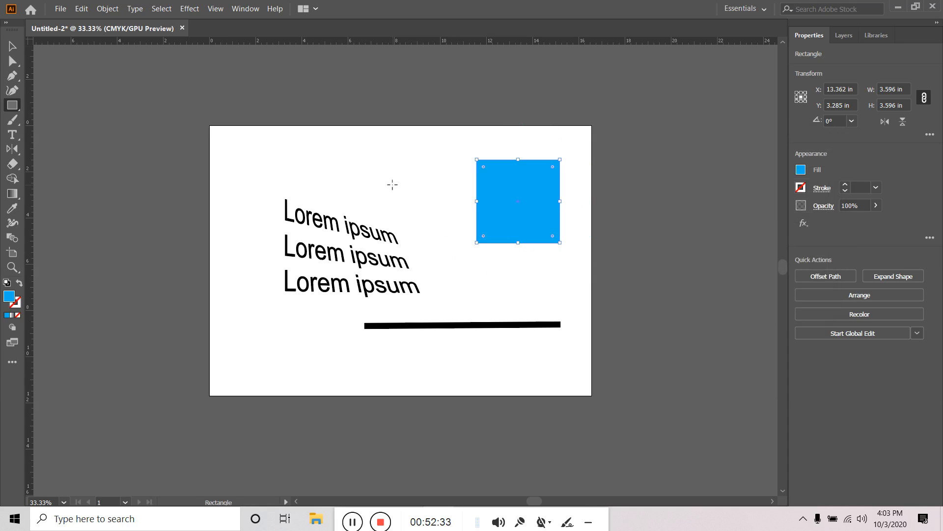
- Draw a blue circle about 2.07 in wide across the artboard's top edge near its upper-left corner
click(13, 104)
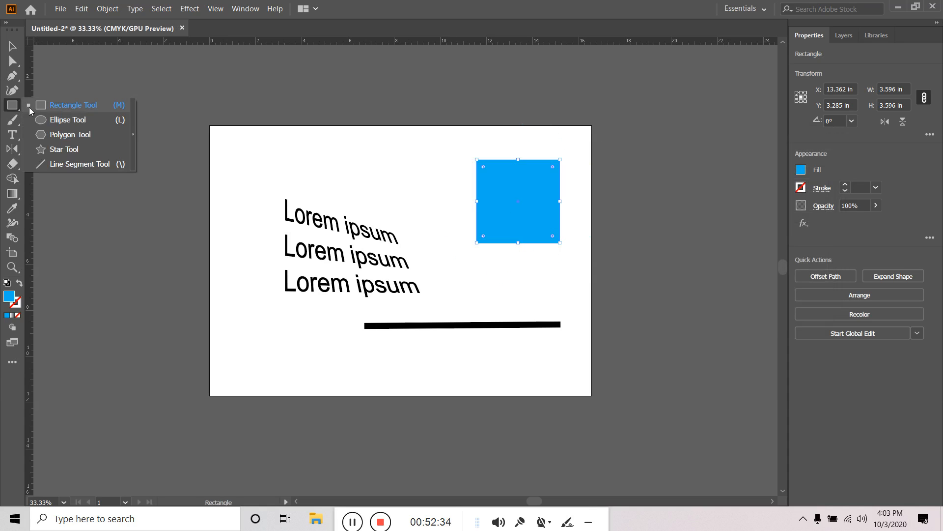
click(60, 126)
drag(244, 109, 291, 157)
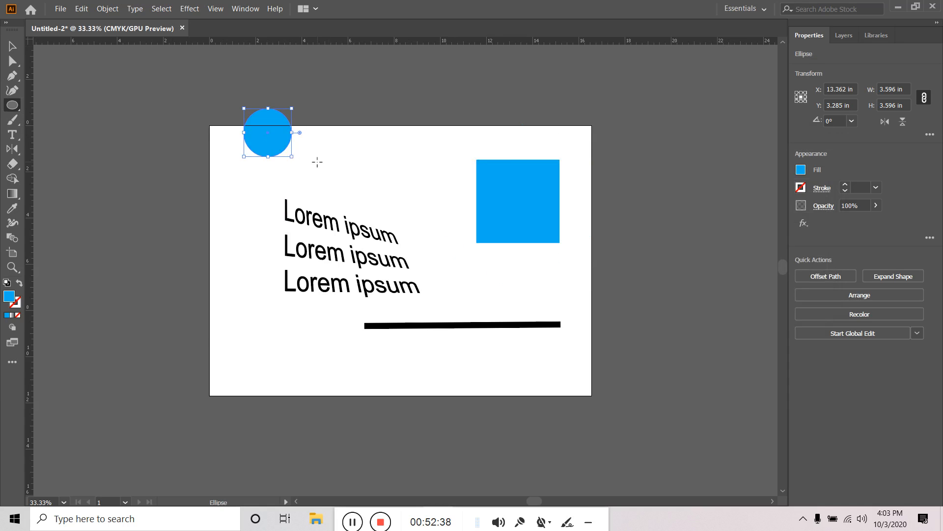
- Apply the Roughen effect to the circle with 54% relative size, detail 99/in and corner points
click(190, 8)
mouse_move(270, 117)
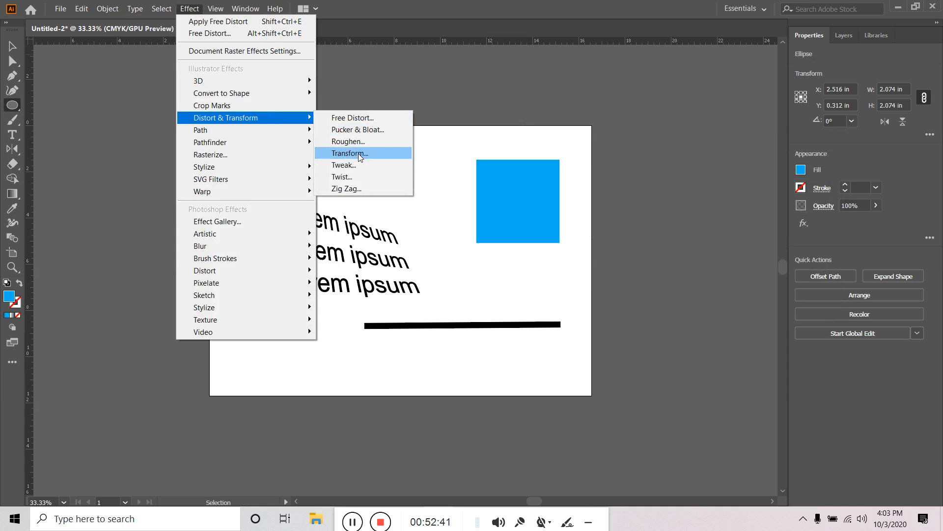
click(366, 141)
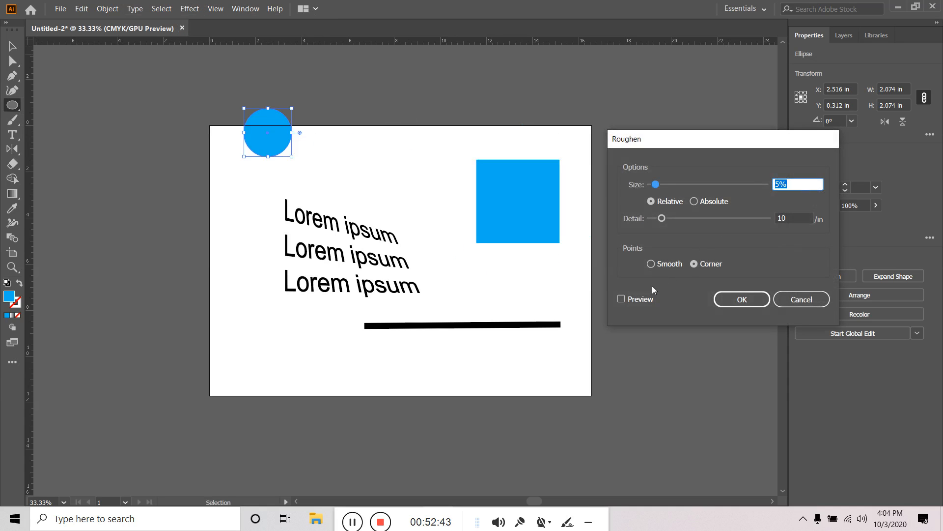
click(638, 299)
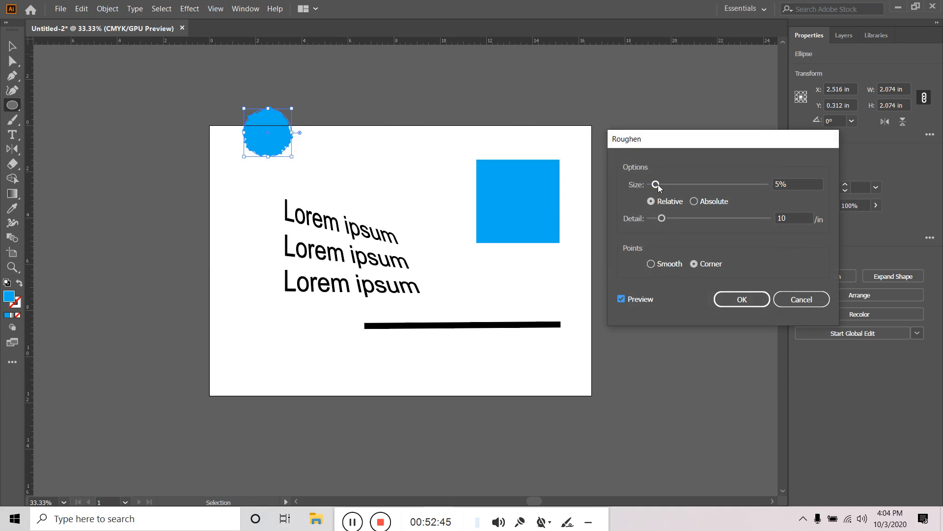
drag(657, 184, 711, 190)
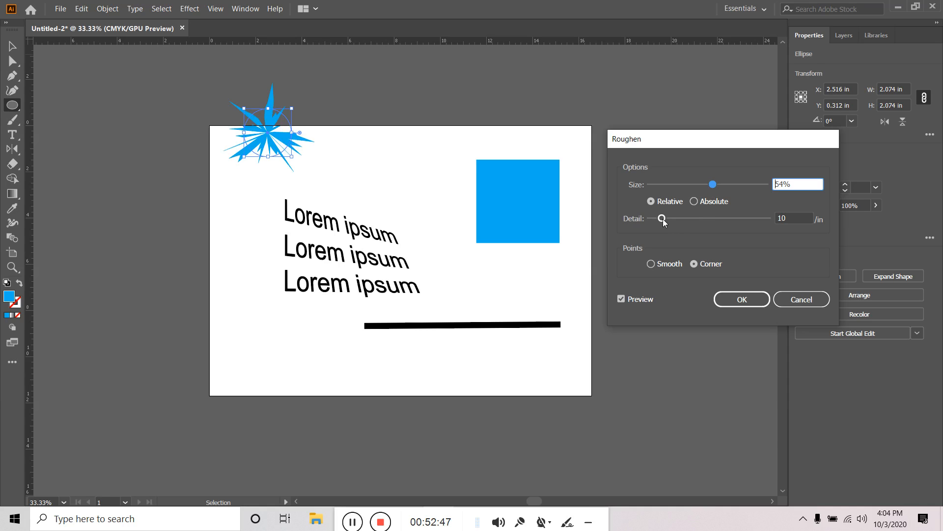
drag(662, 217, 771, 226)
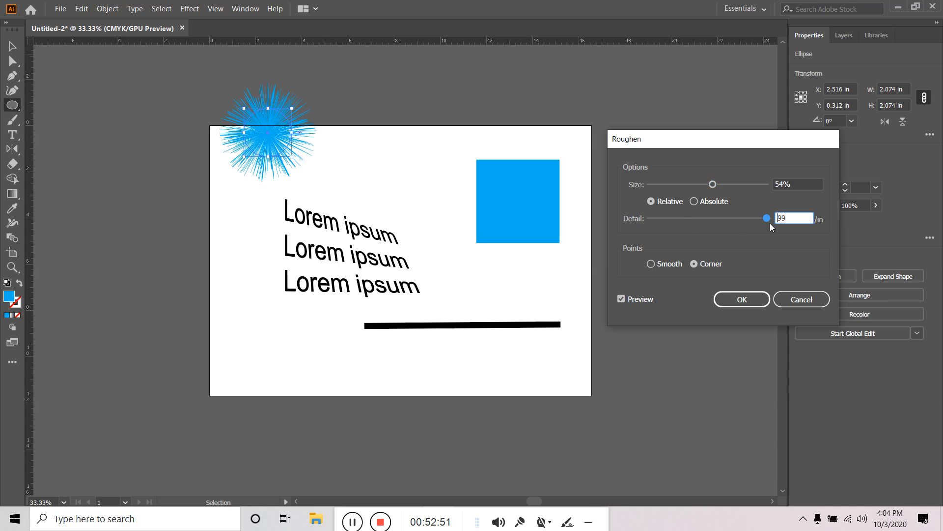
click(742, 300)
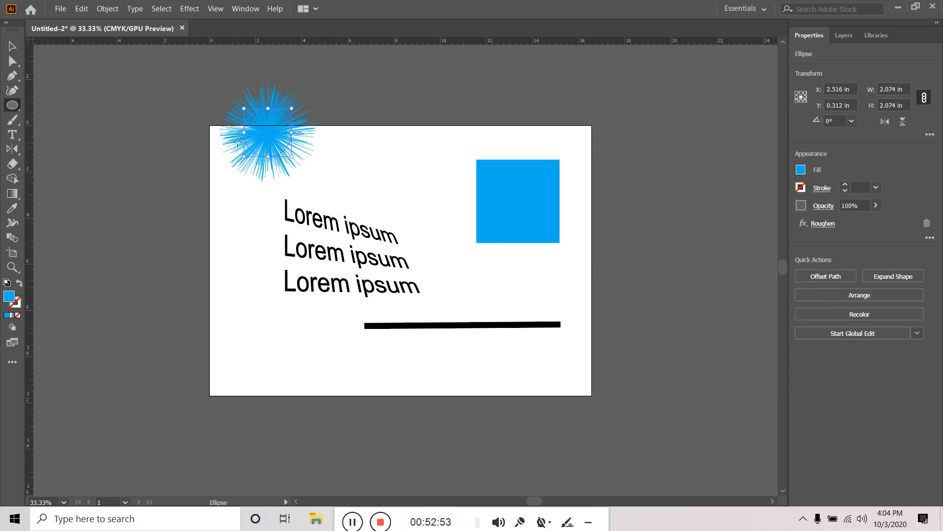
- Fill the roughened circle with the yellow-to-orange gradient swatch
click(13, 314)
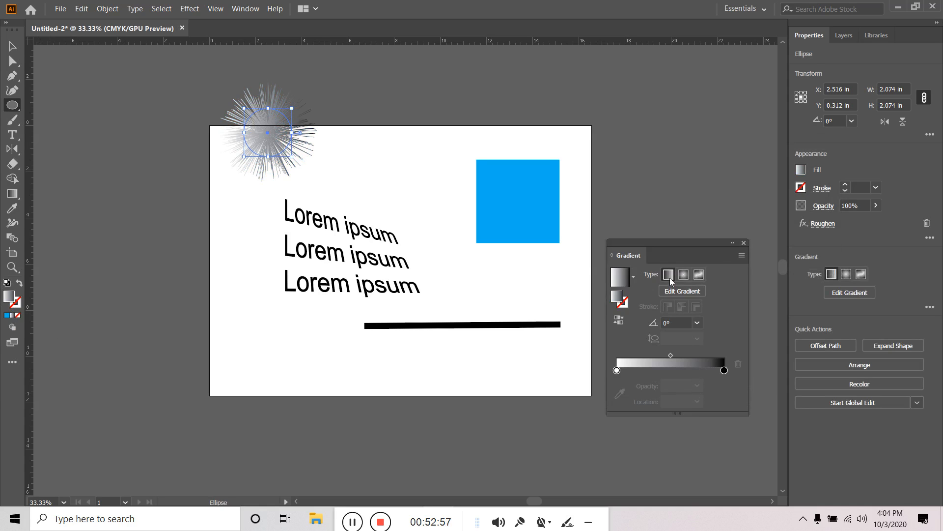
click(800, 170)
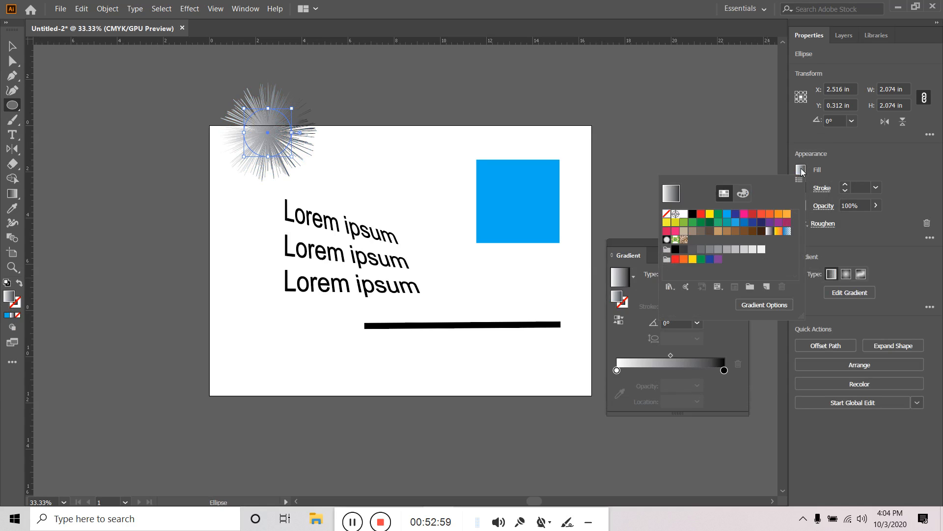
click(776, 233)
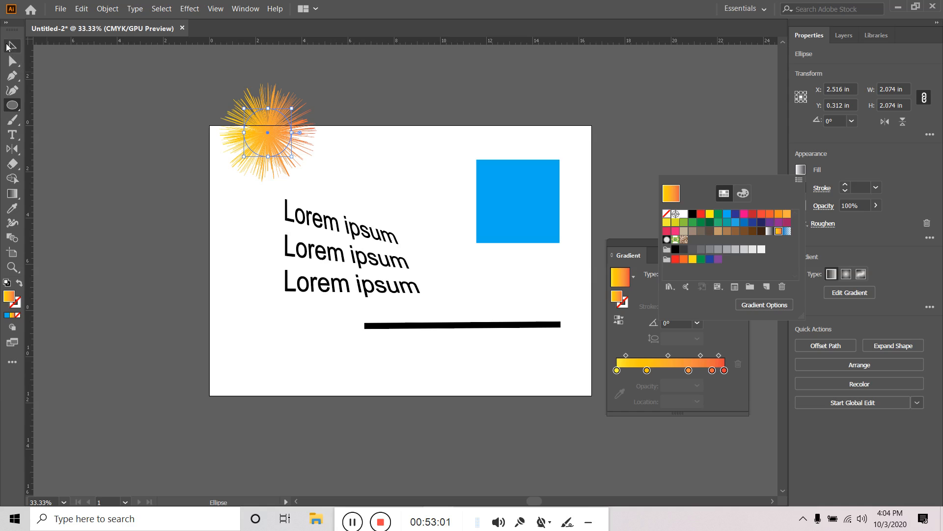
click(67, 121)
click(67, 121)
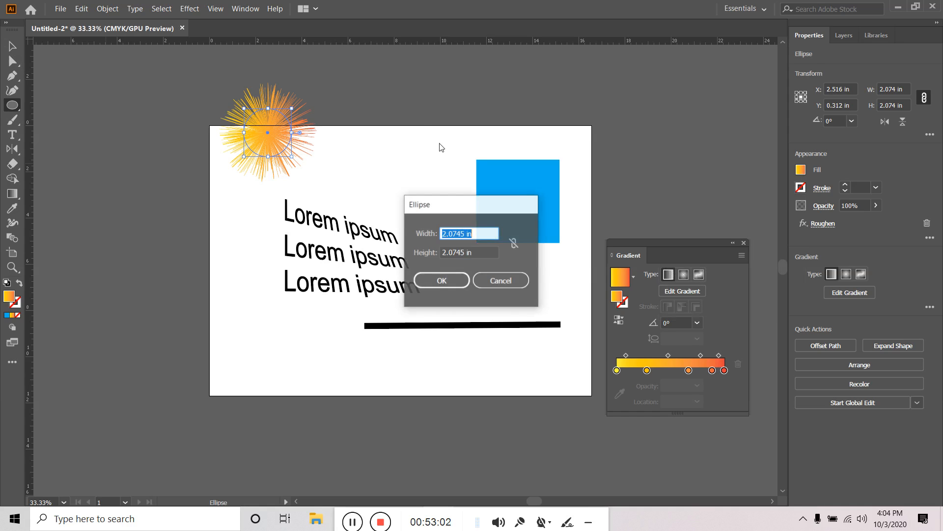
click(508, 283)
click(112, 165)
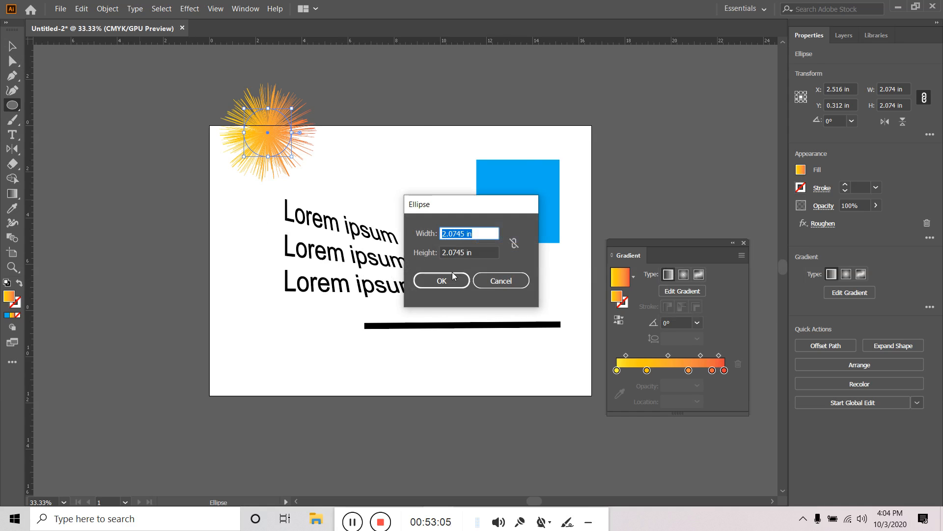
click(501, 281)
- Move the orange burst down fully inside the artboard's upper-left corner area and leave nothing selected
key(v)
click(101, 180)
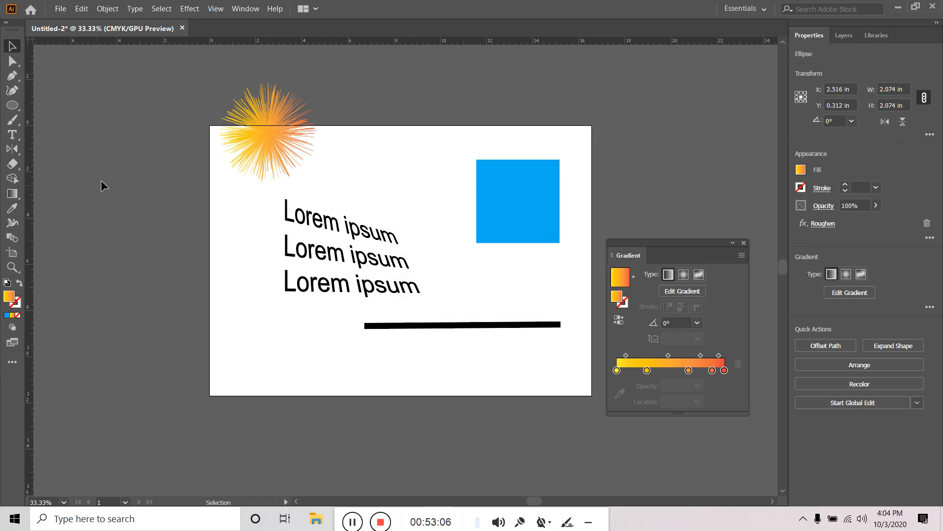
drag(270, 135, 258, 178)
click(367, 183)
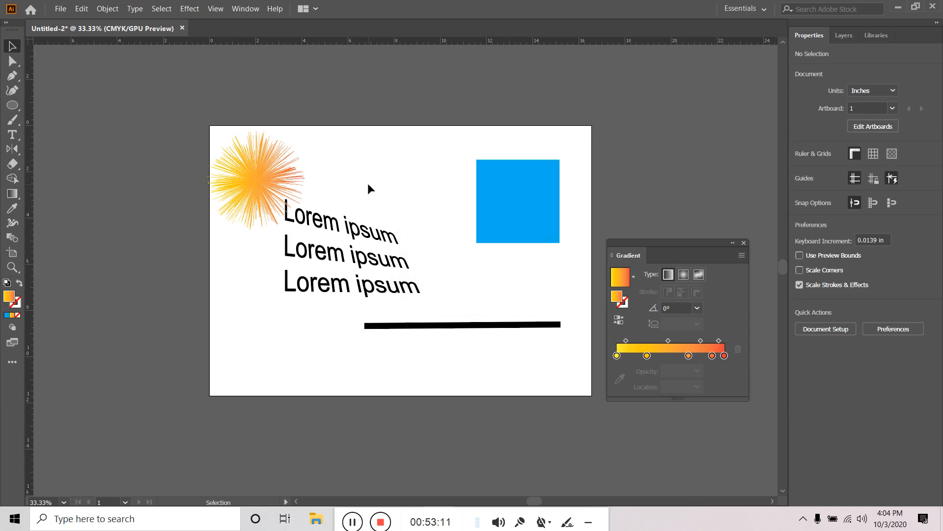